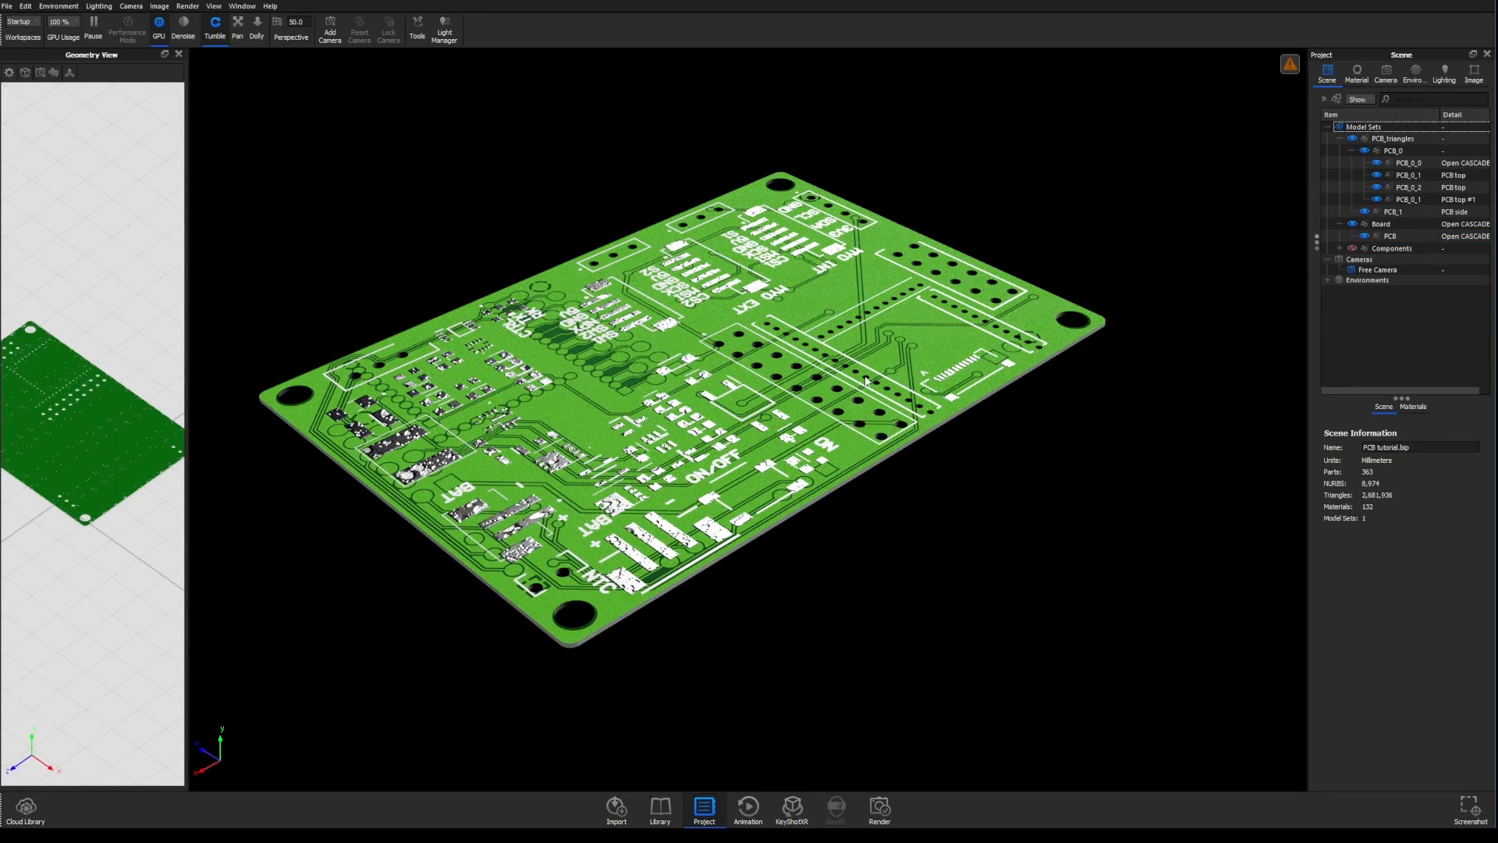
# - Examine the finished PCB from several angles and show its hidden Components group
pyautogui.moveTo(932, 488); pyautogui.dragTo(601, 354)
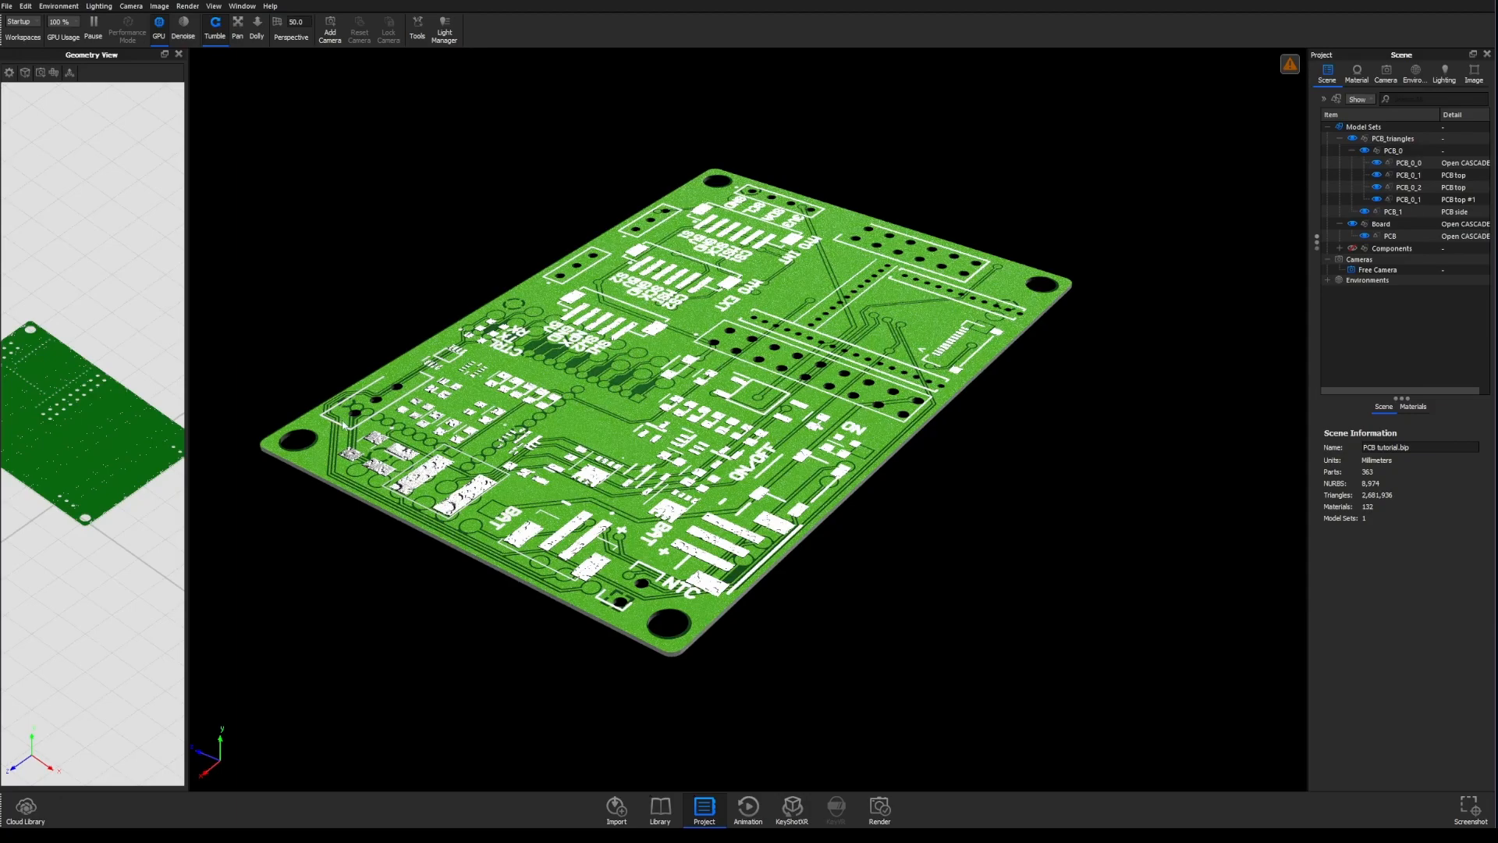
pyautogui.moveTo(442, 581); pyautogui.dragTo(794, 535)
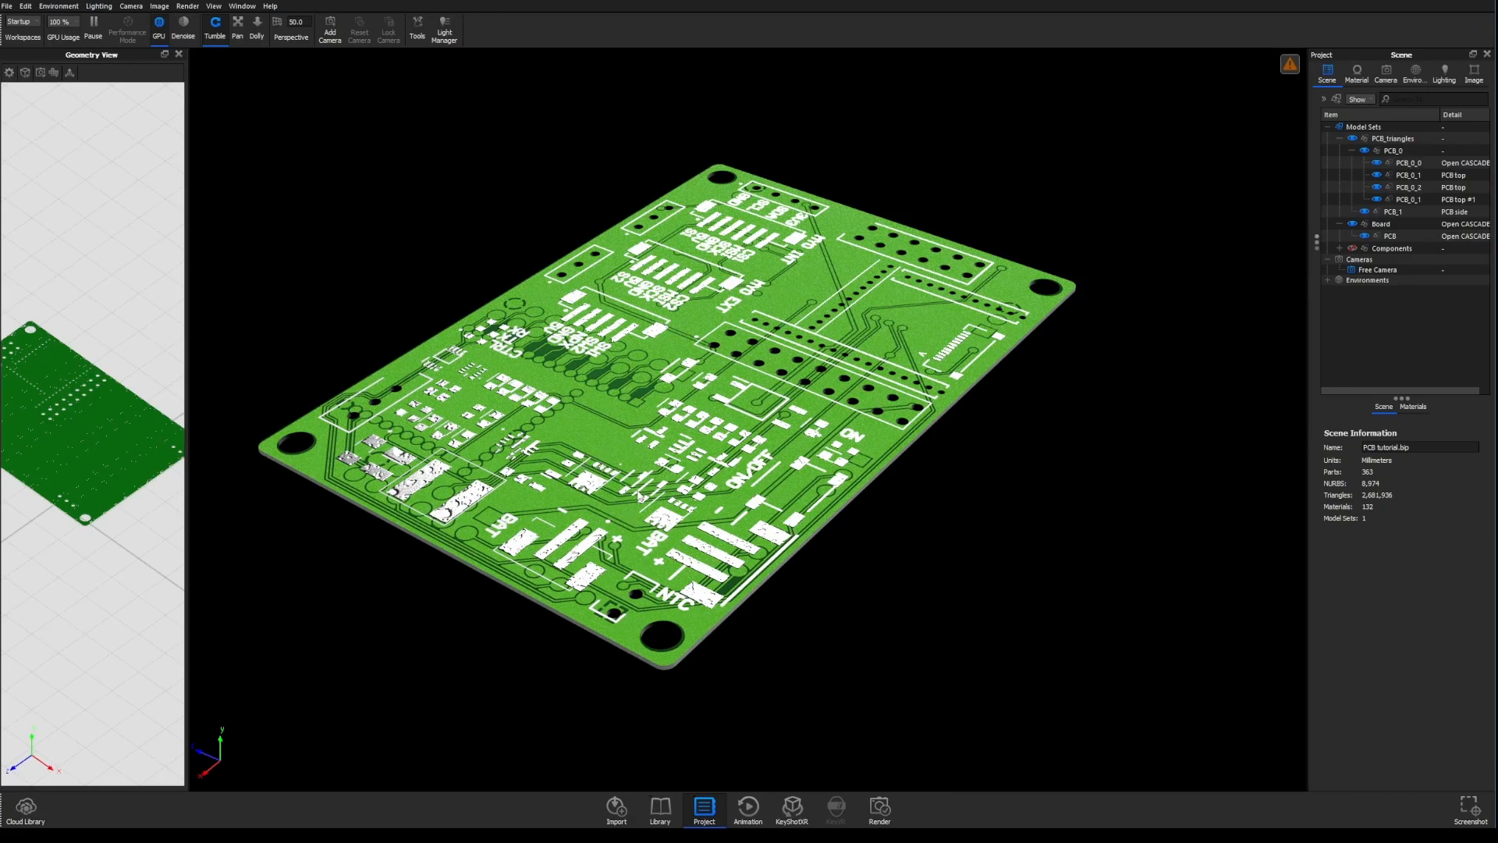
pyautogui.moveTo(535, 543); pyautogui.dragTo(433, 557)
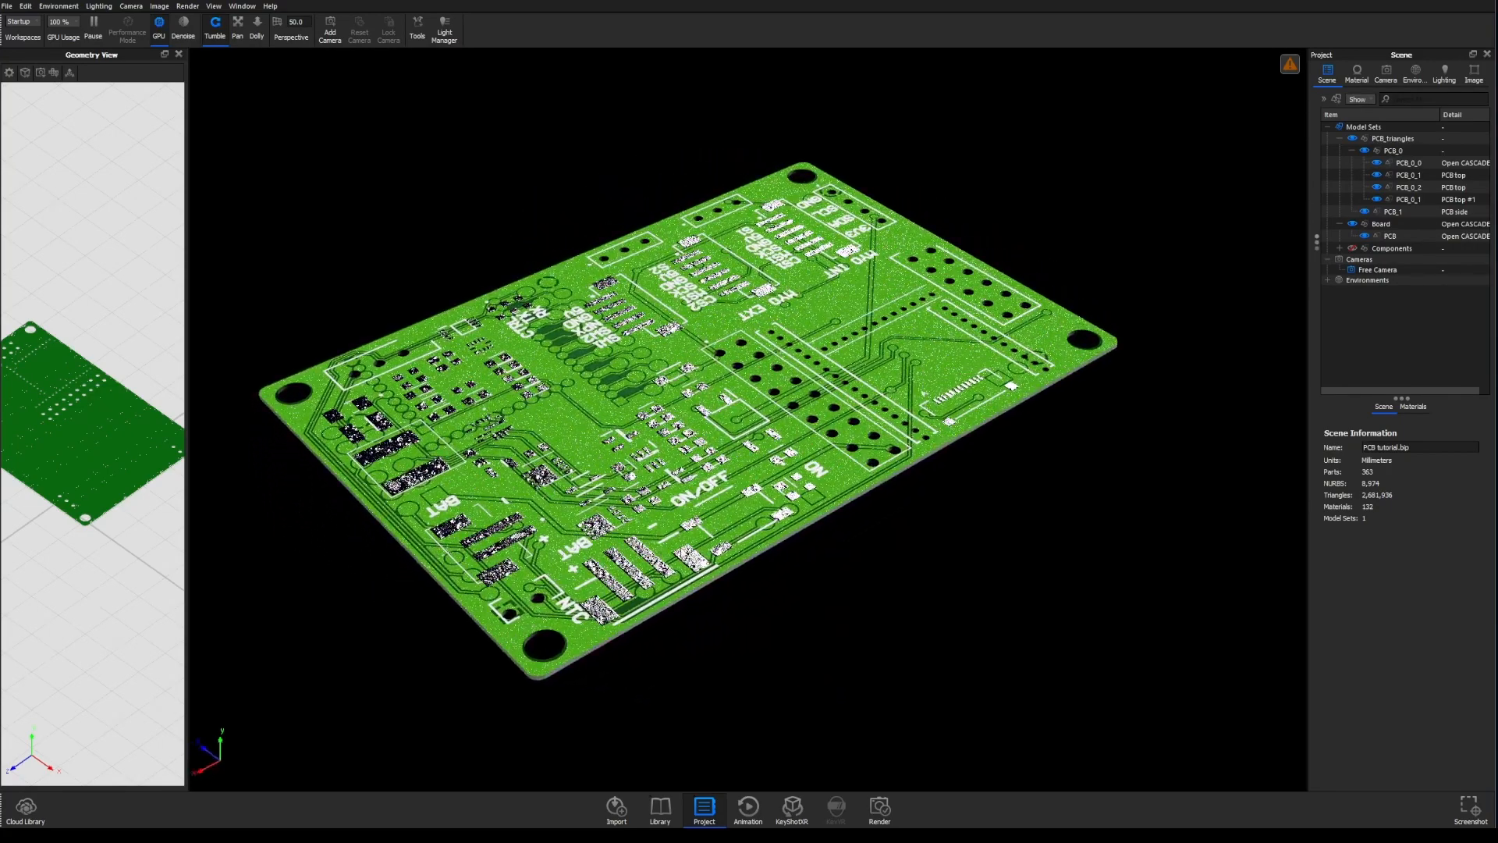
pyautogui.moveTo(786, 569); pyautogui.dragTo(551, 425)
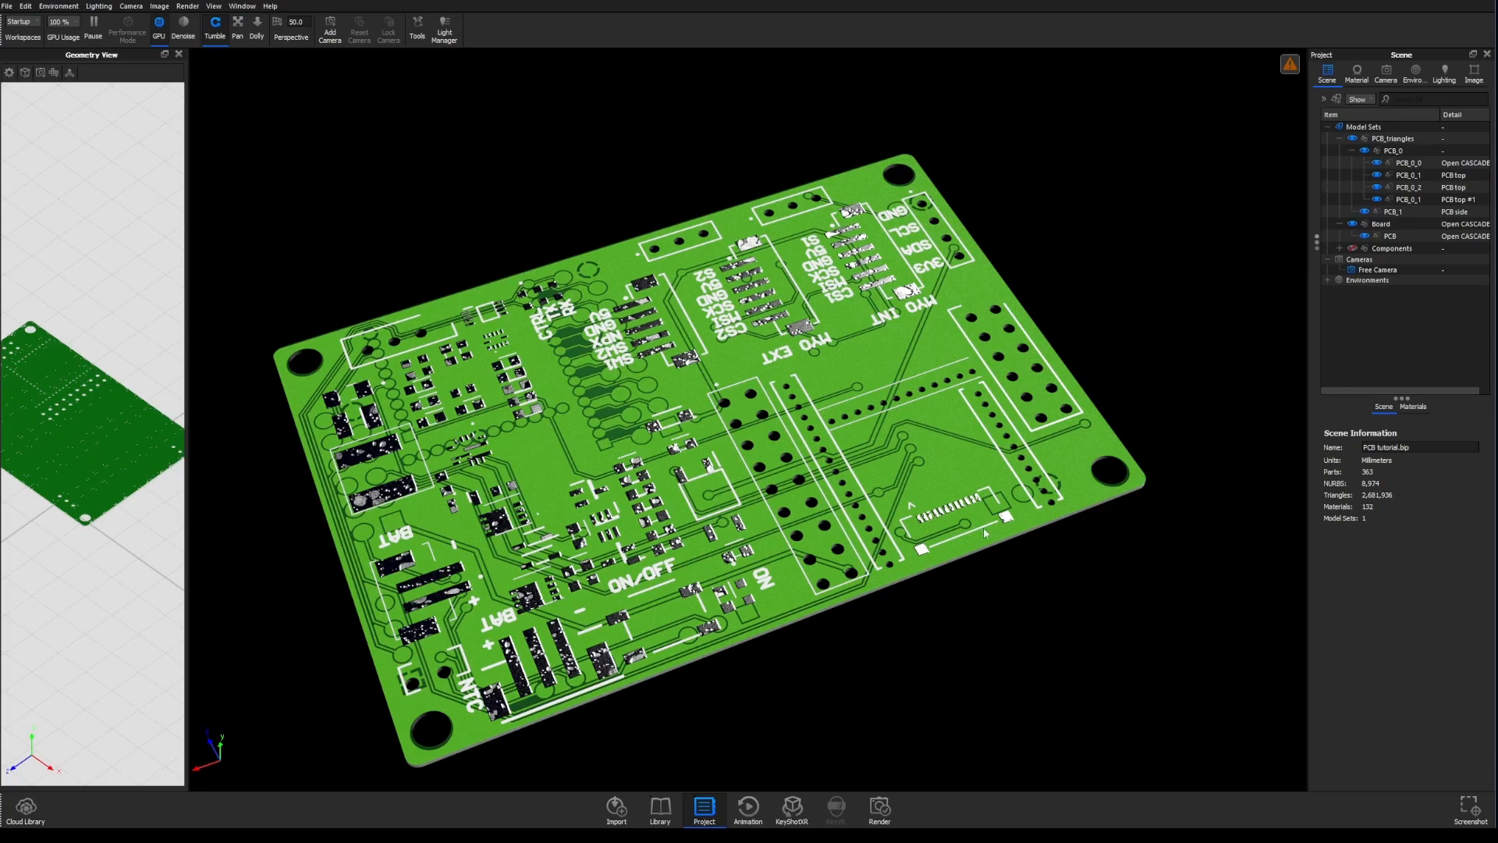
pyautogui.click(1353, 249)
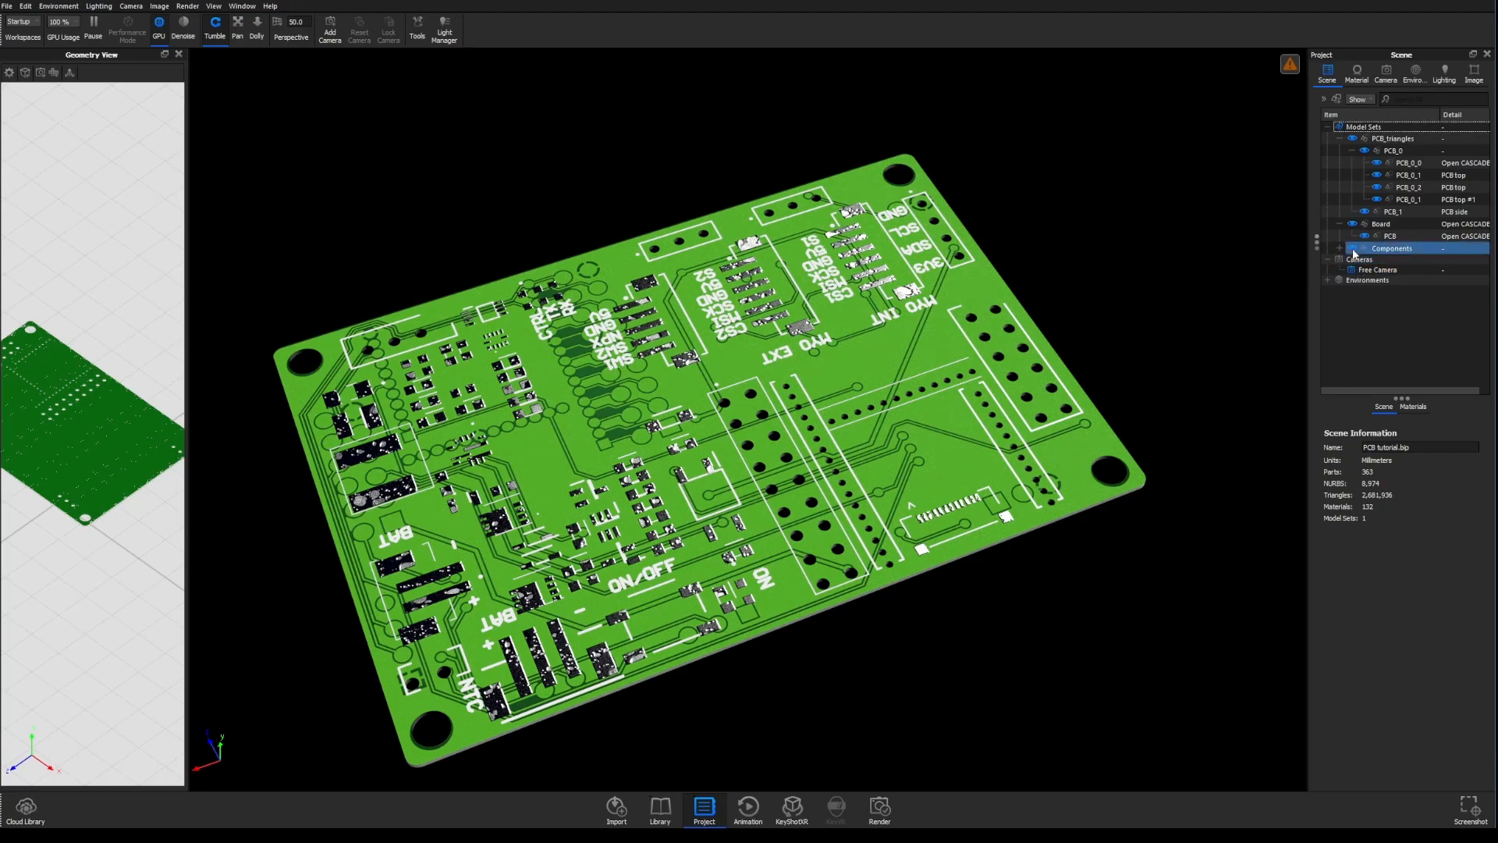
pyautogui.click(1353, 249)
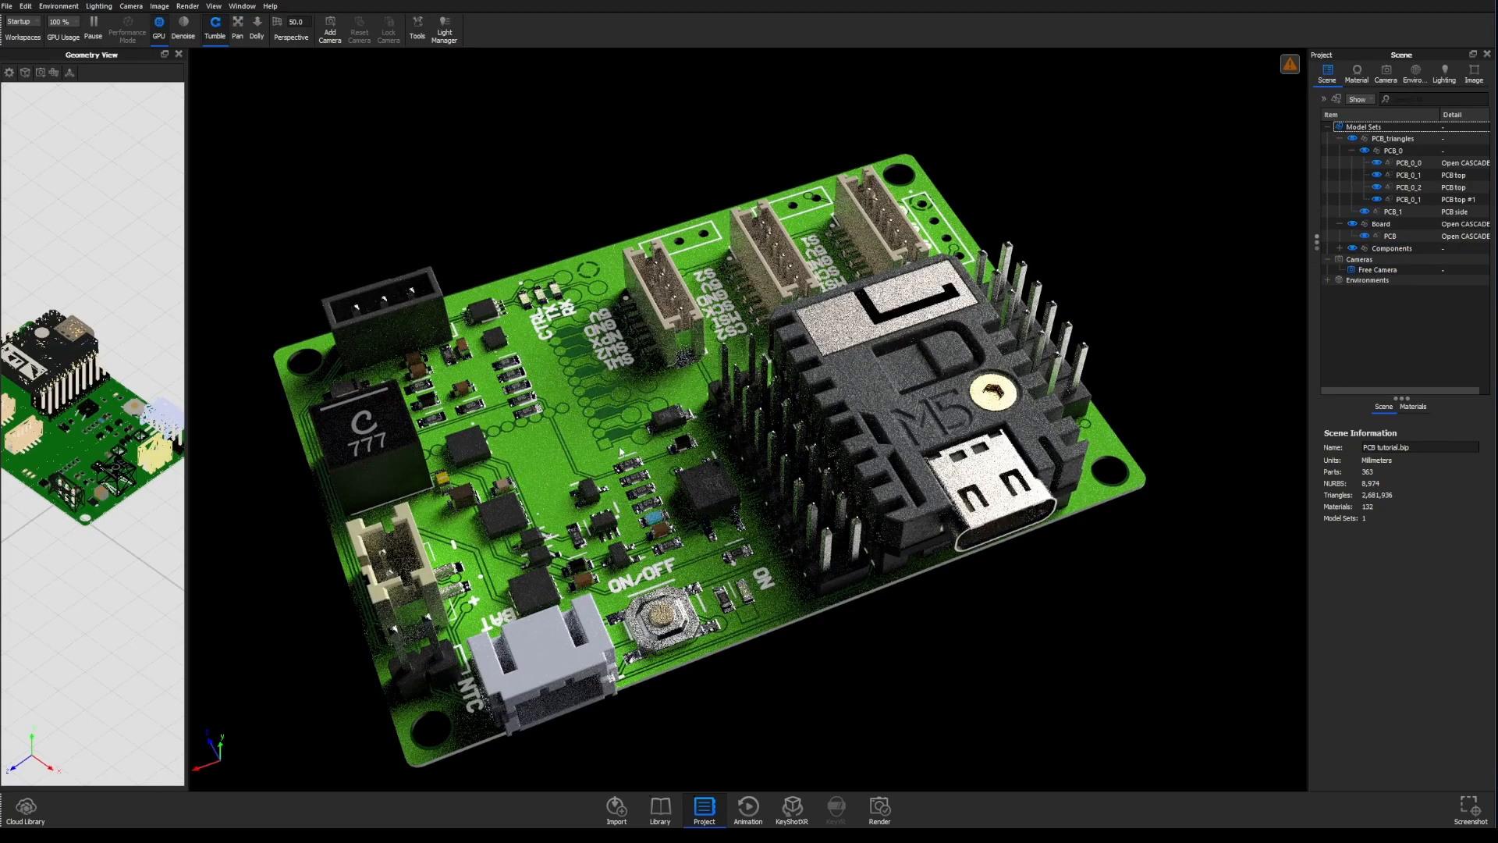
pyautogui.moveTo(539, 461); pyautogui.dragTo(655, 407)
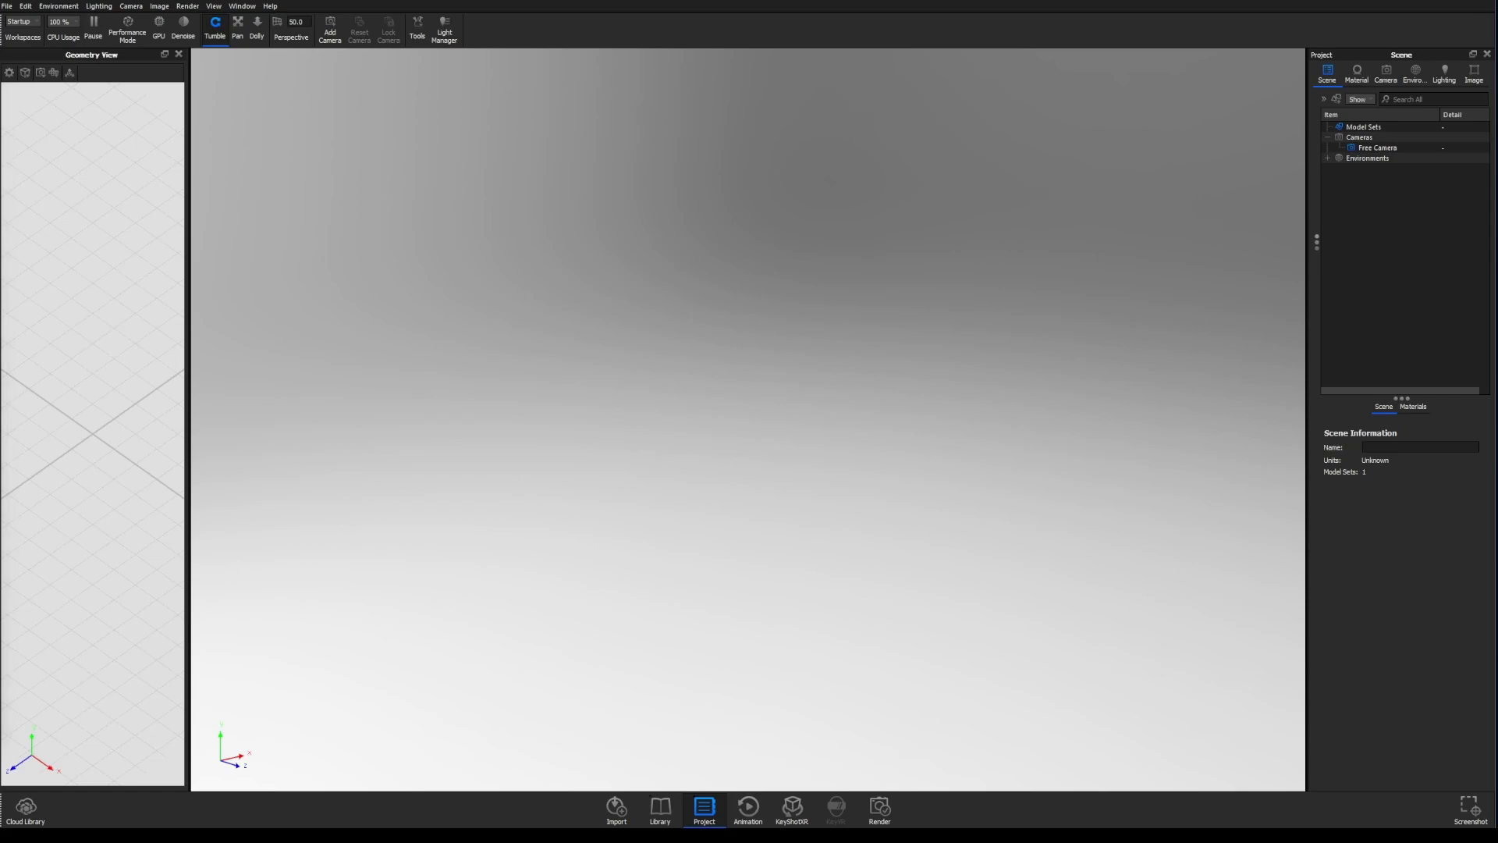
# - Import Board.step into the Default model set, centered and snapped to ground, with Z up, tessellation quality 0.2 and NURBS data
pyautogui.moveTo(93, 312); pyautogui.dragTo(772, 473)
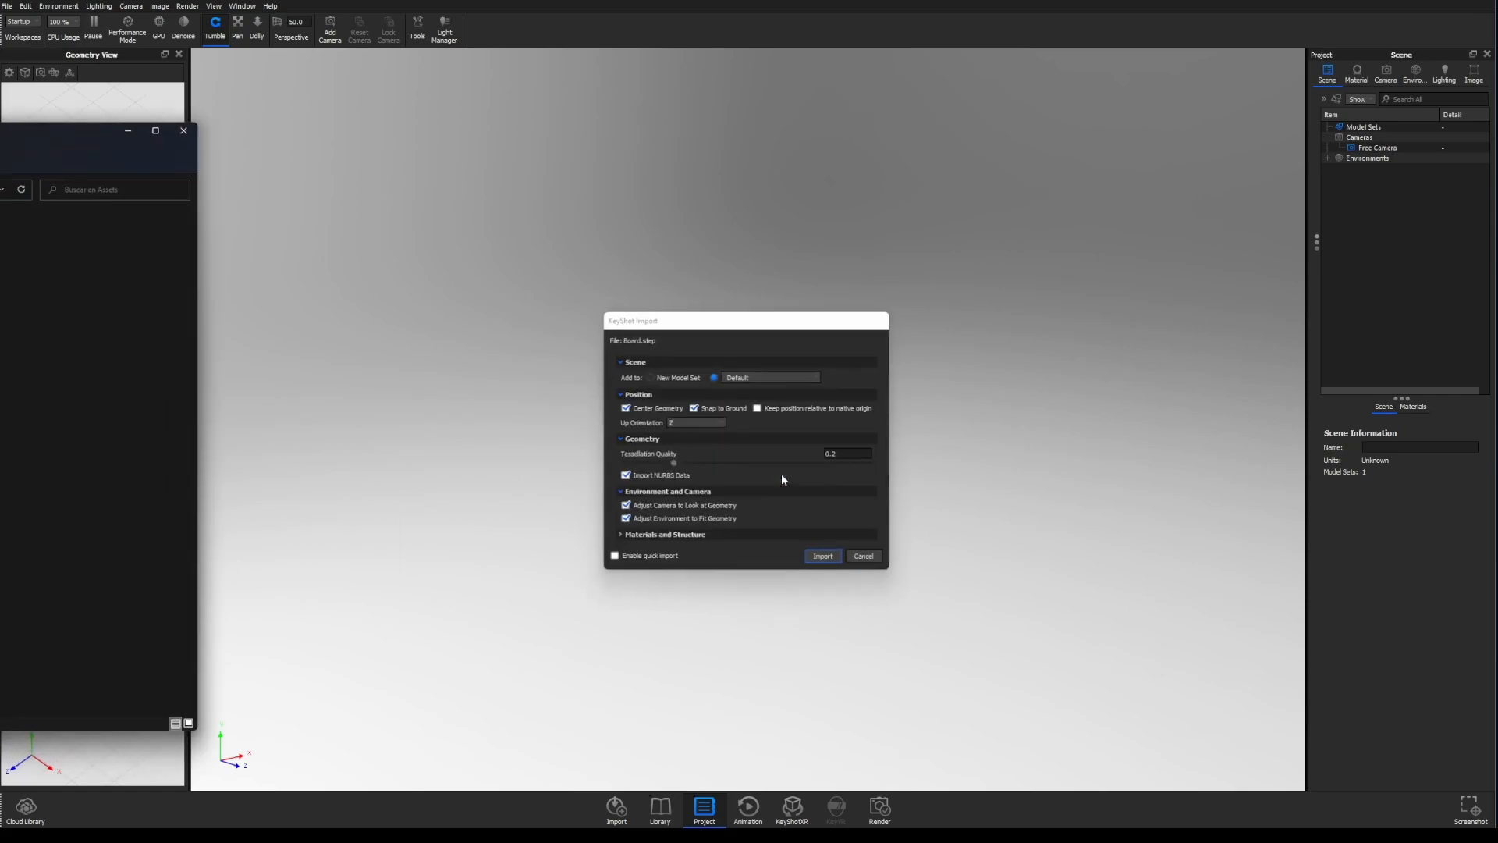
pyautogui.click(128, 133)
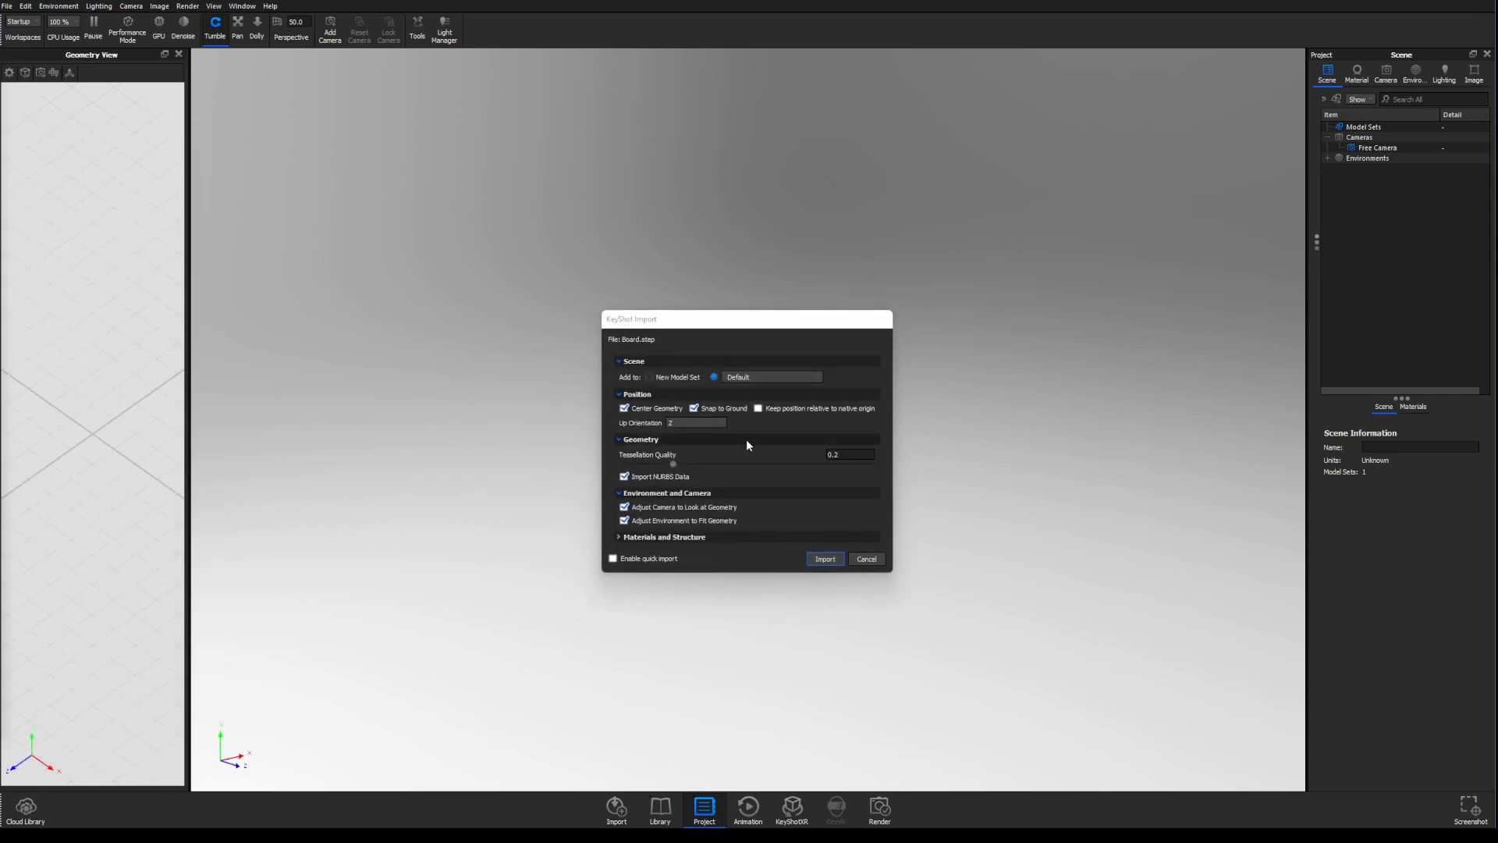
pyautogui.click(826, 560)
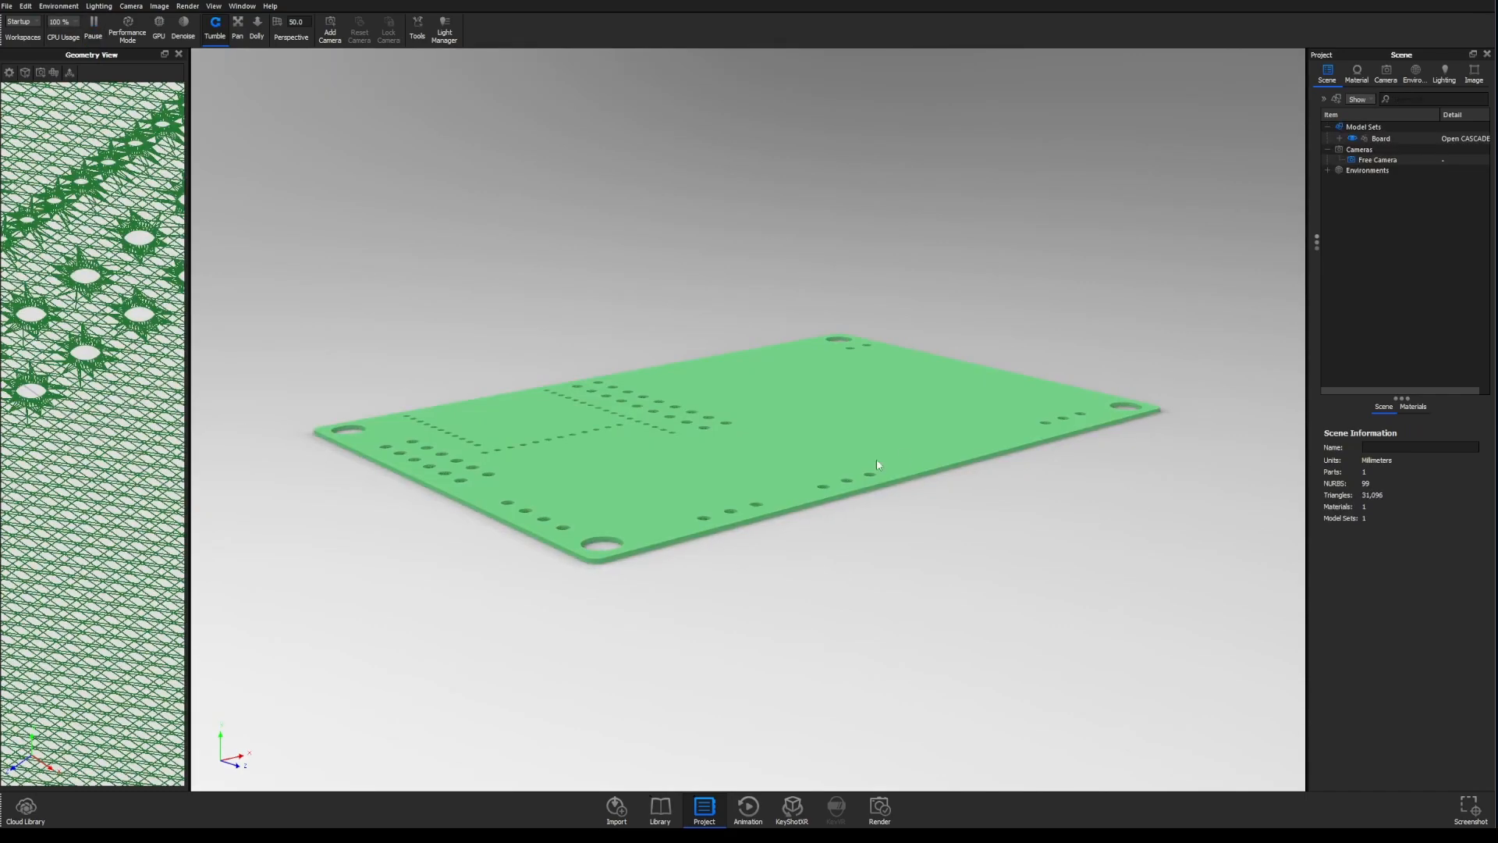
# - Duplicate the board part inside the Board model and keep the copy in its original position
pyautogui.moveTo(654, 429); pyautogui.dragTo(730, 456)
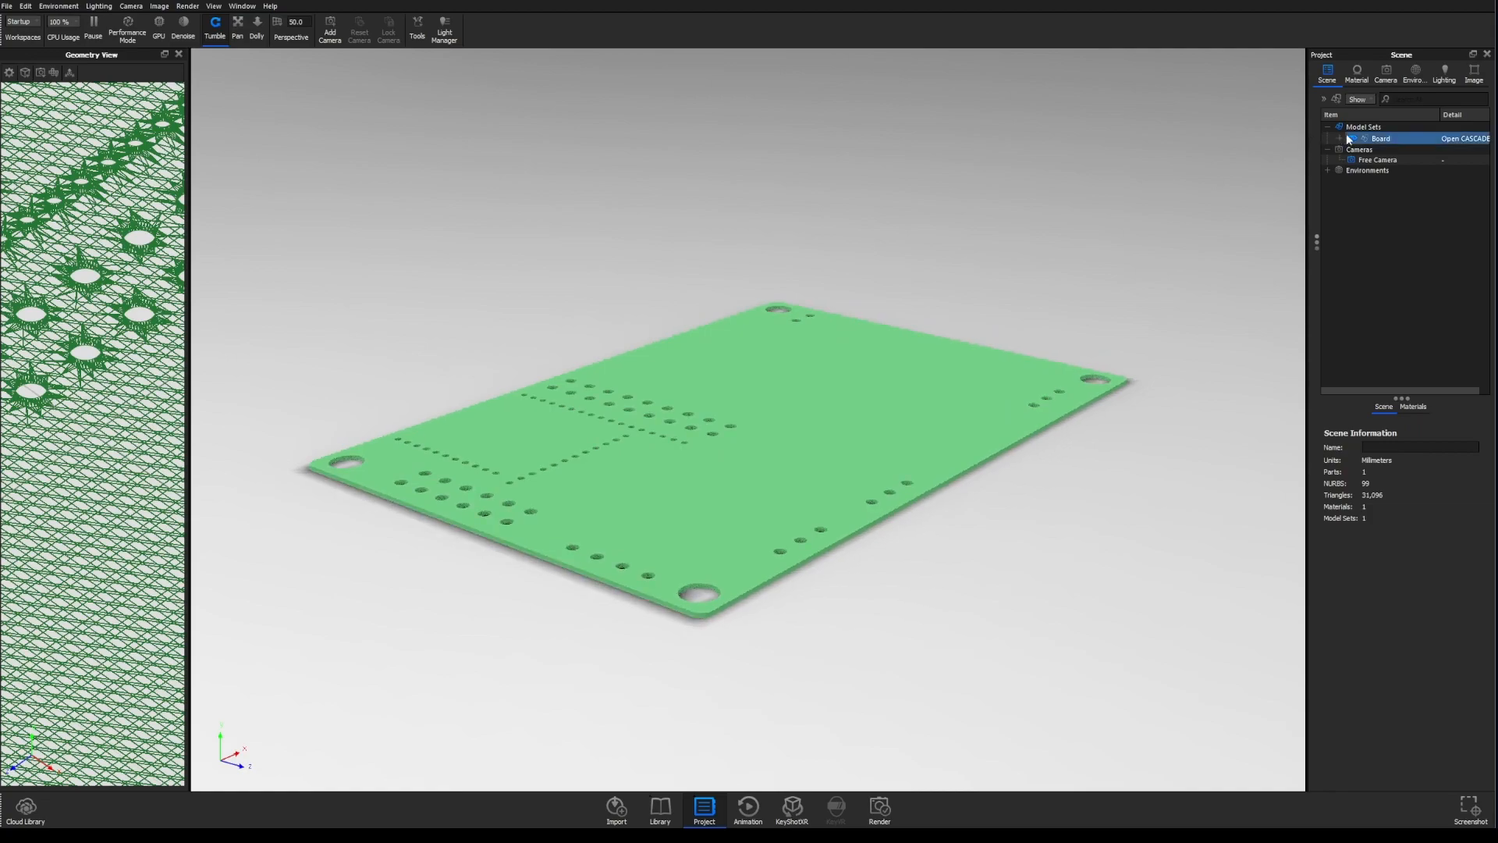
pyautogui.click(1342, 139)
pyautogui.click(1400, 151)
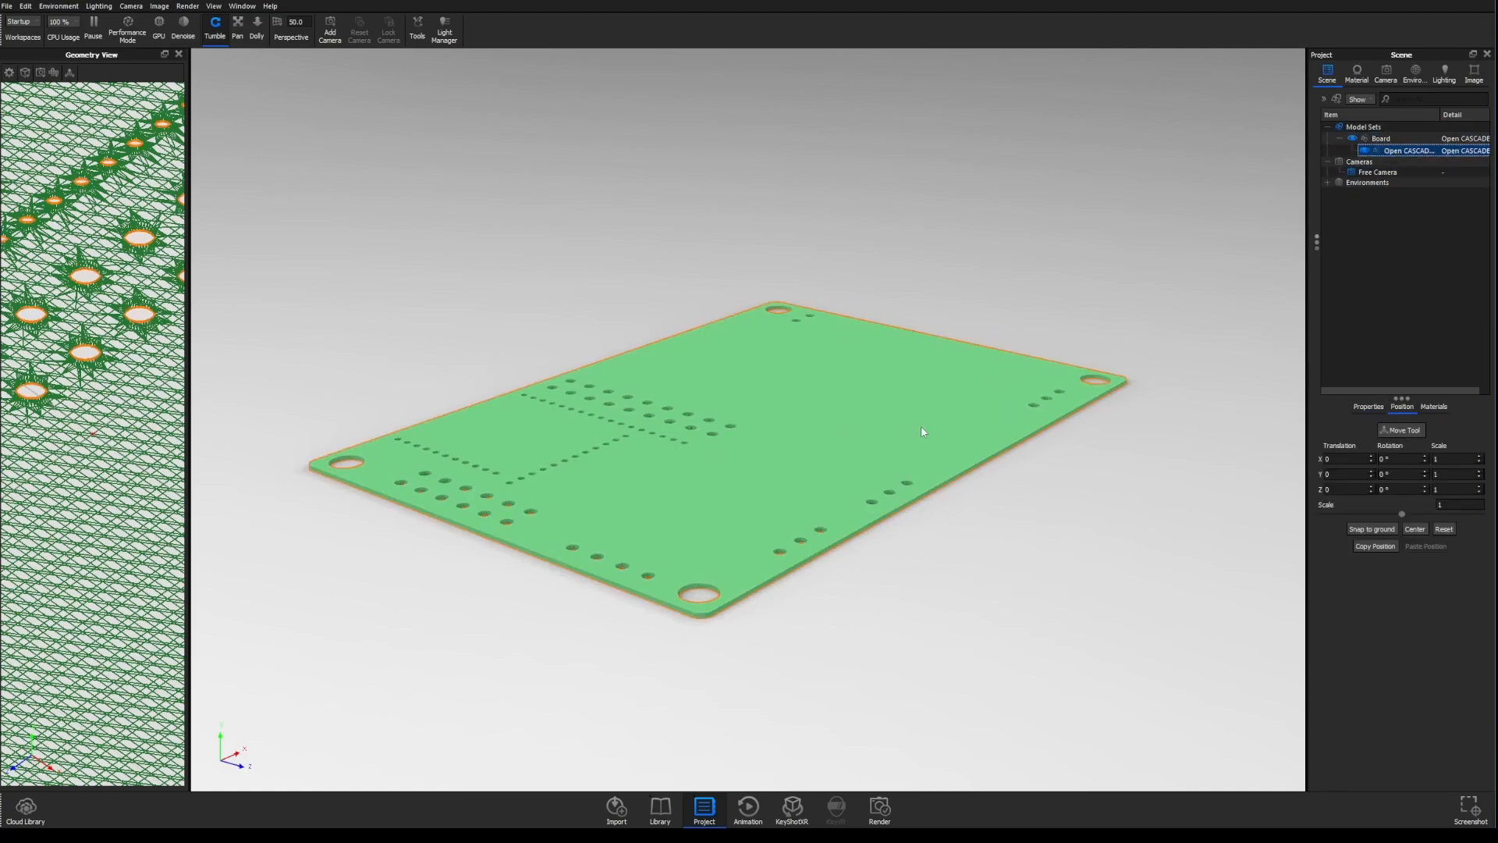
pyautogui.rightClick(894, 462)
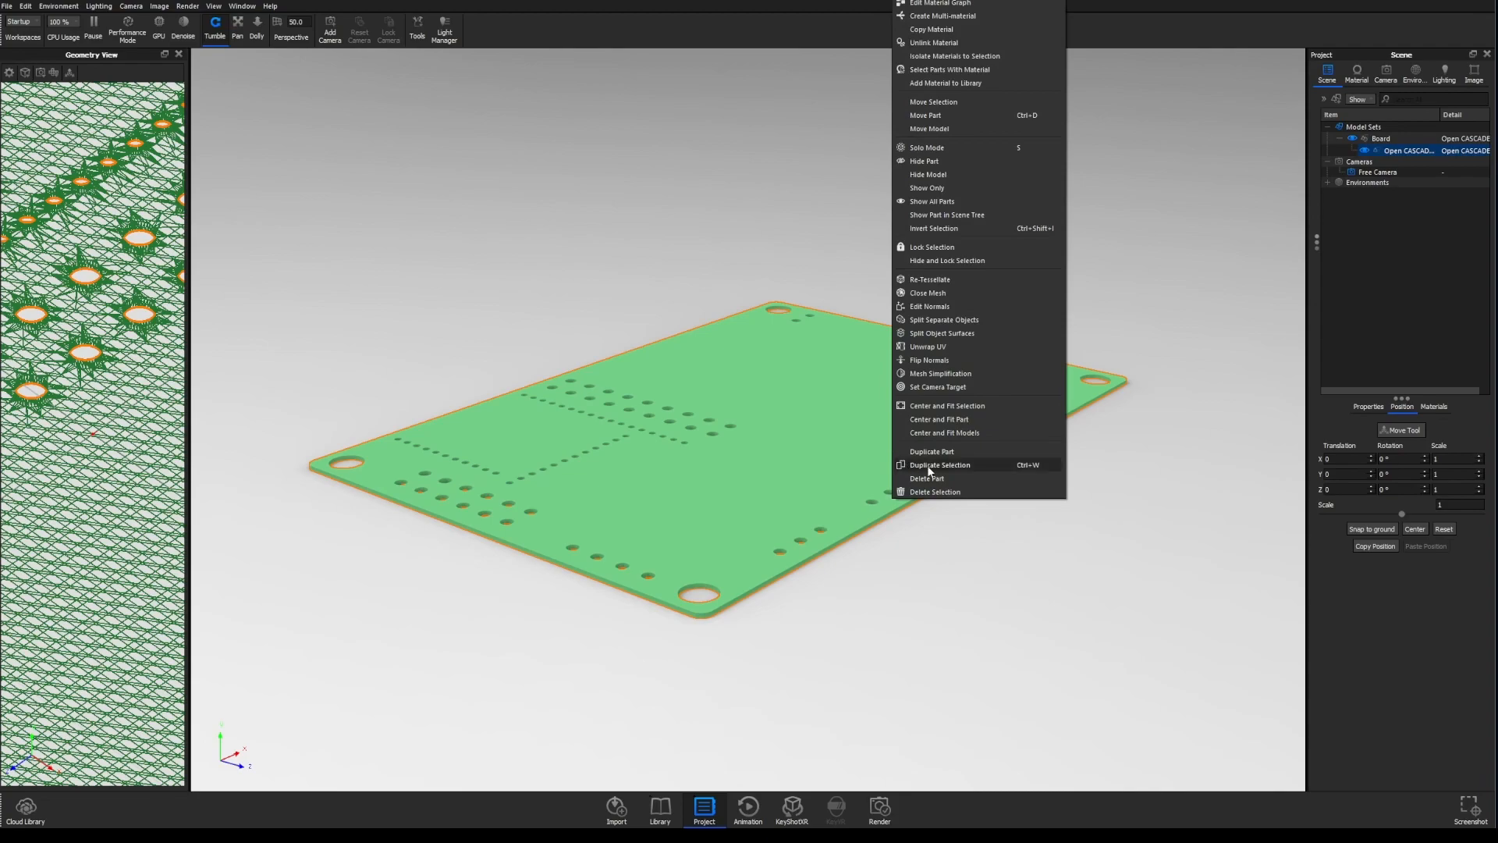
pyautogui.click(927, 465)
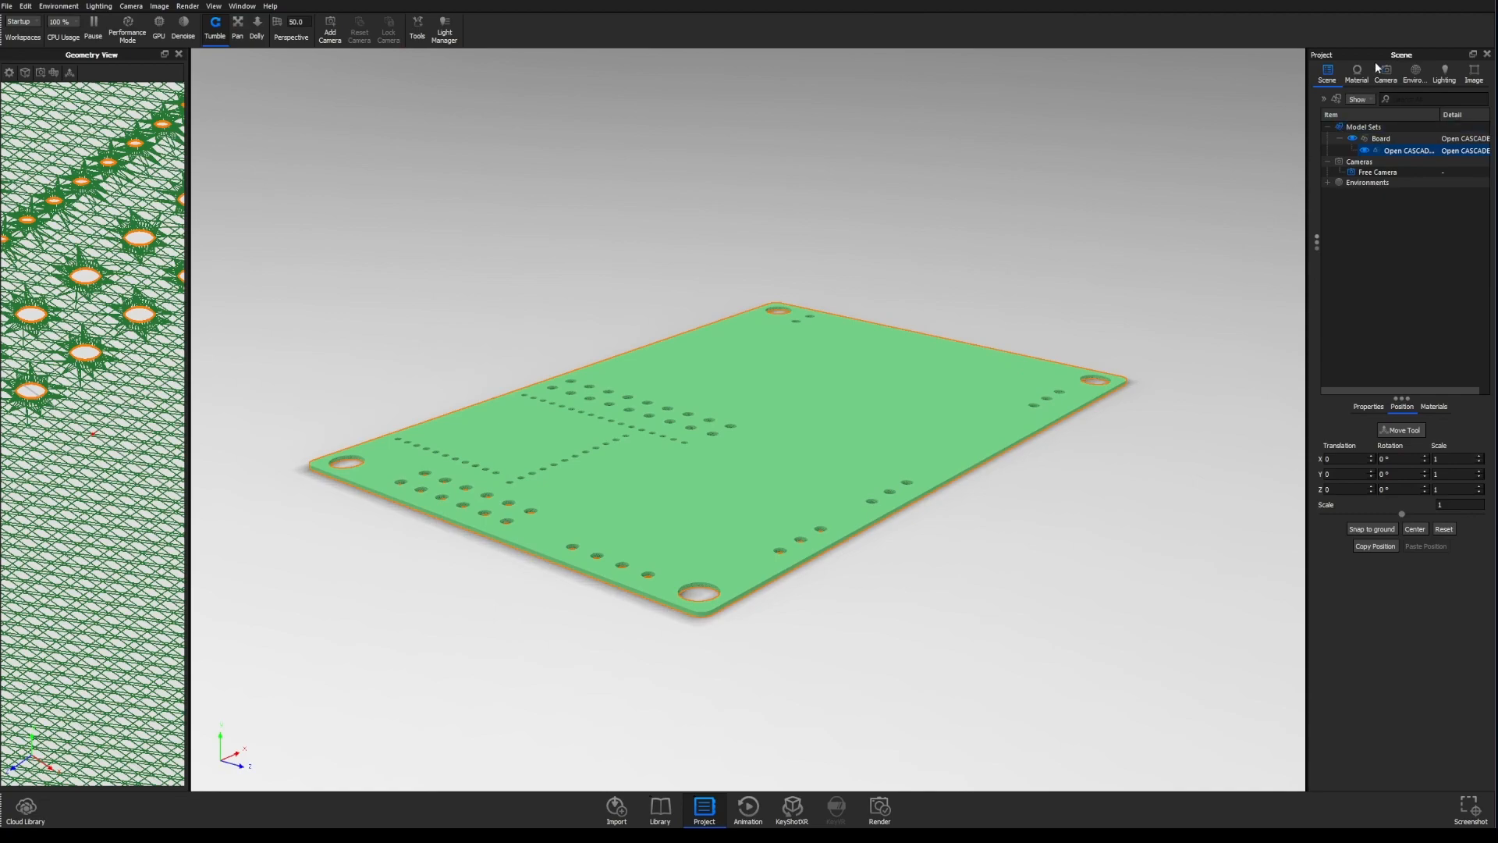
pyautogui.rightClick(828, 472)
pyautogui.click(874, 463)
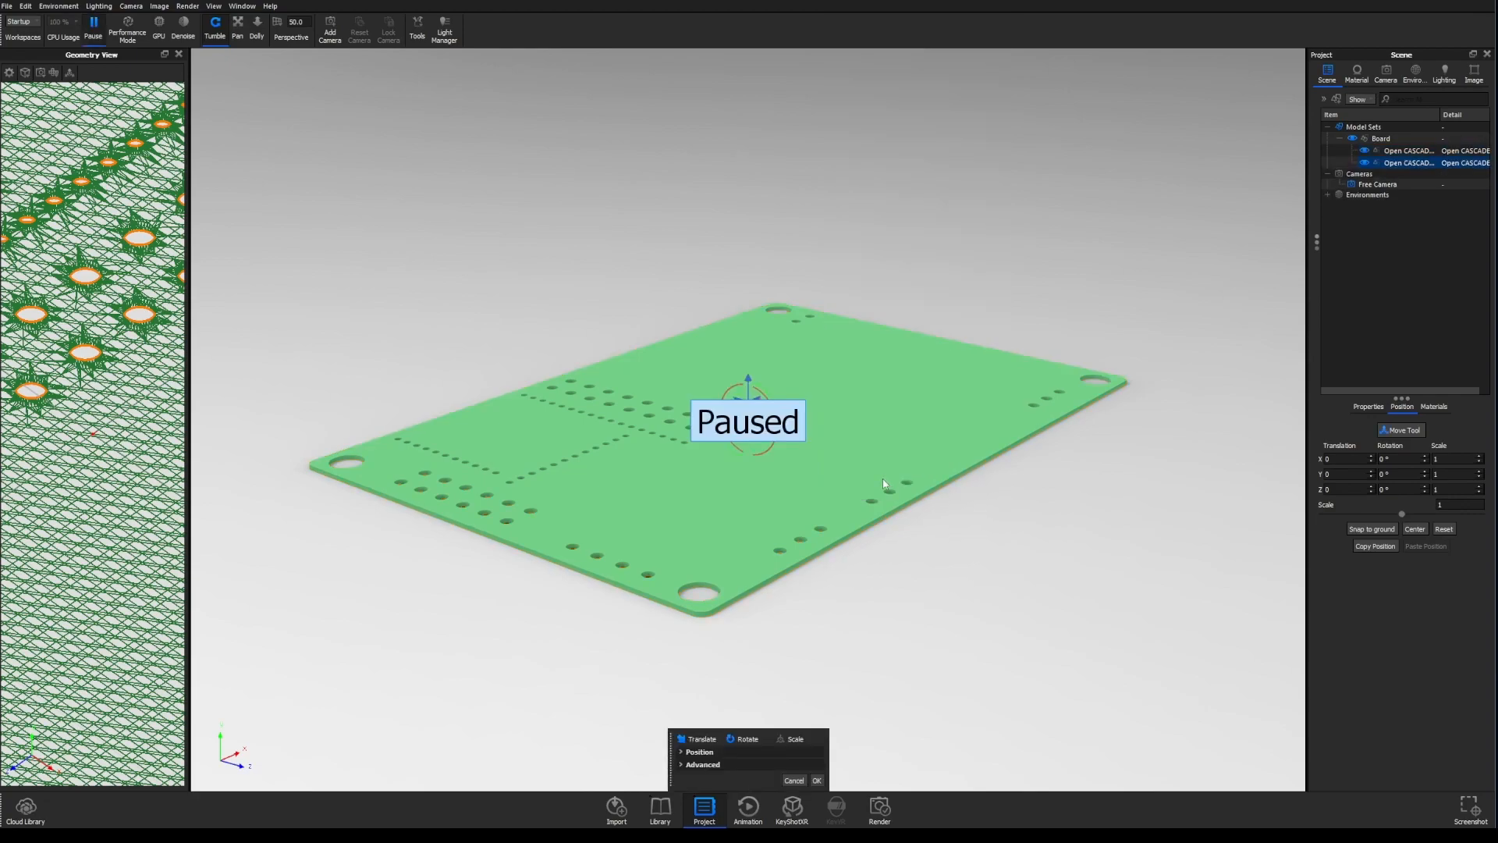
pyautogui.click(816, 780)
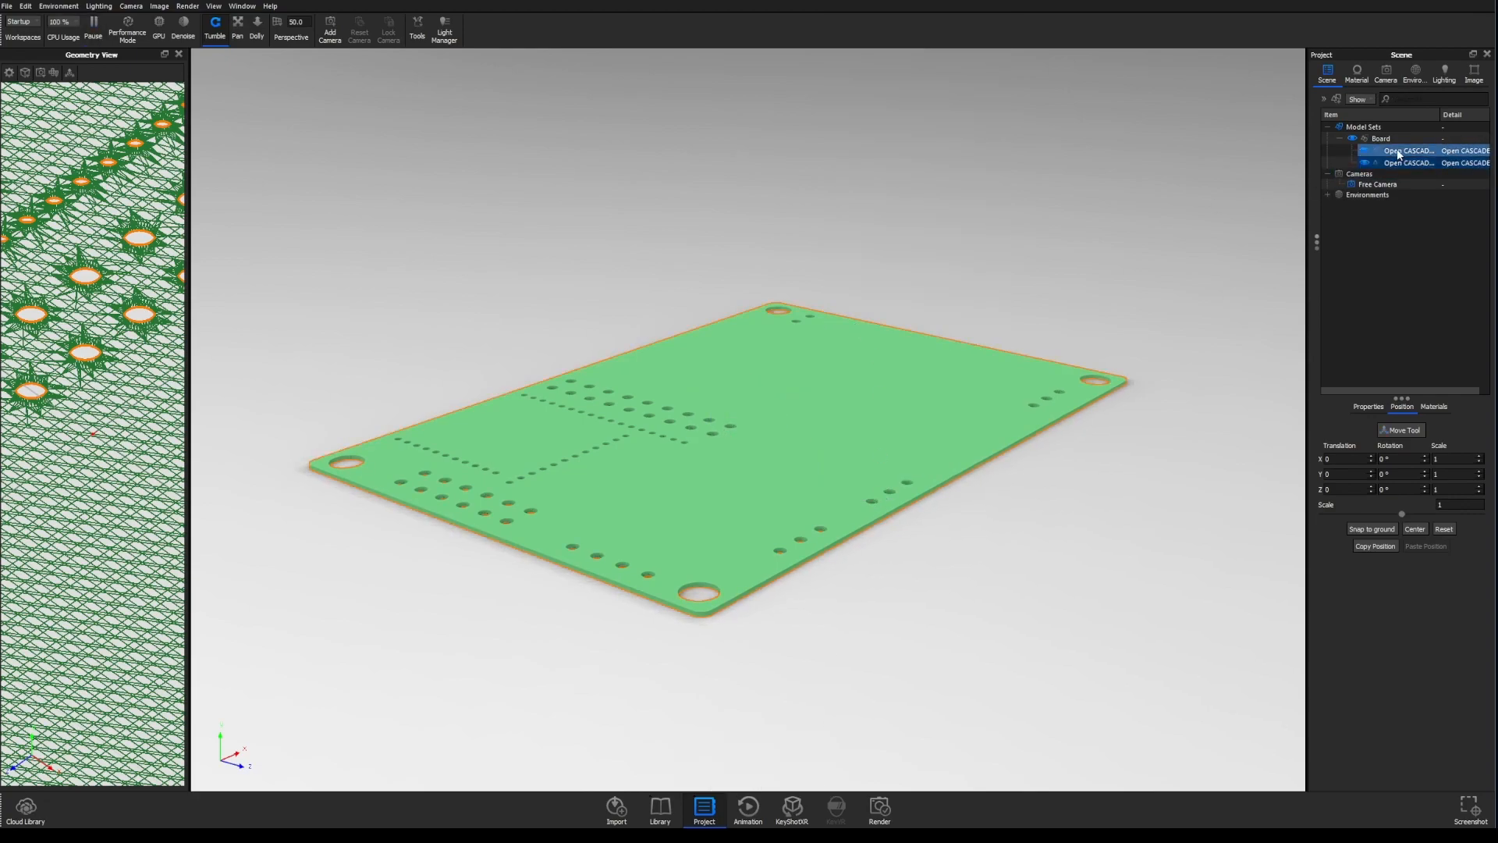
# - Hide the duplicated board part in the Board model
pyautogui.click(1367, 164)
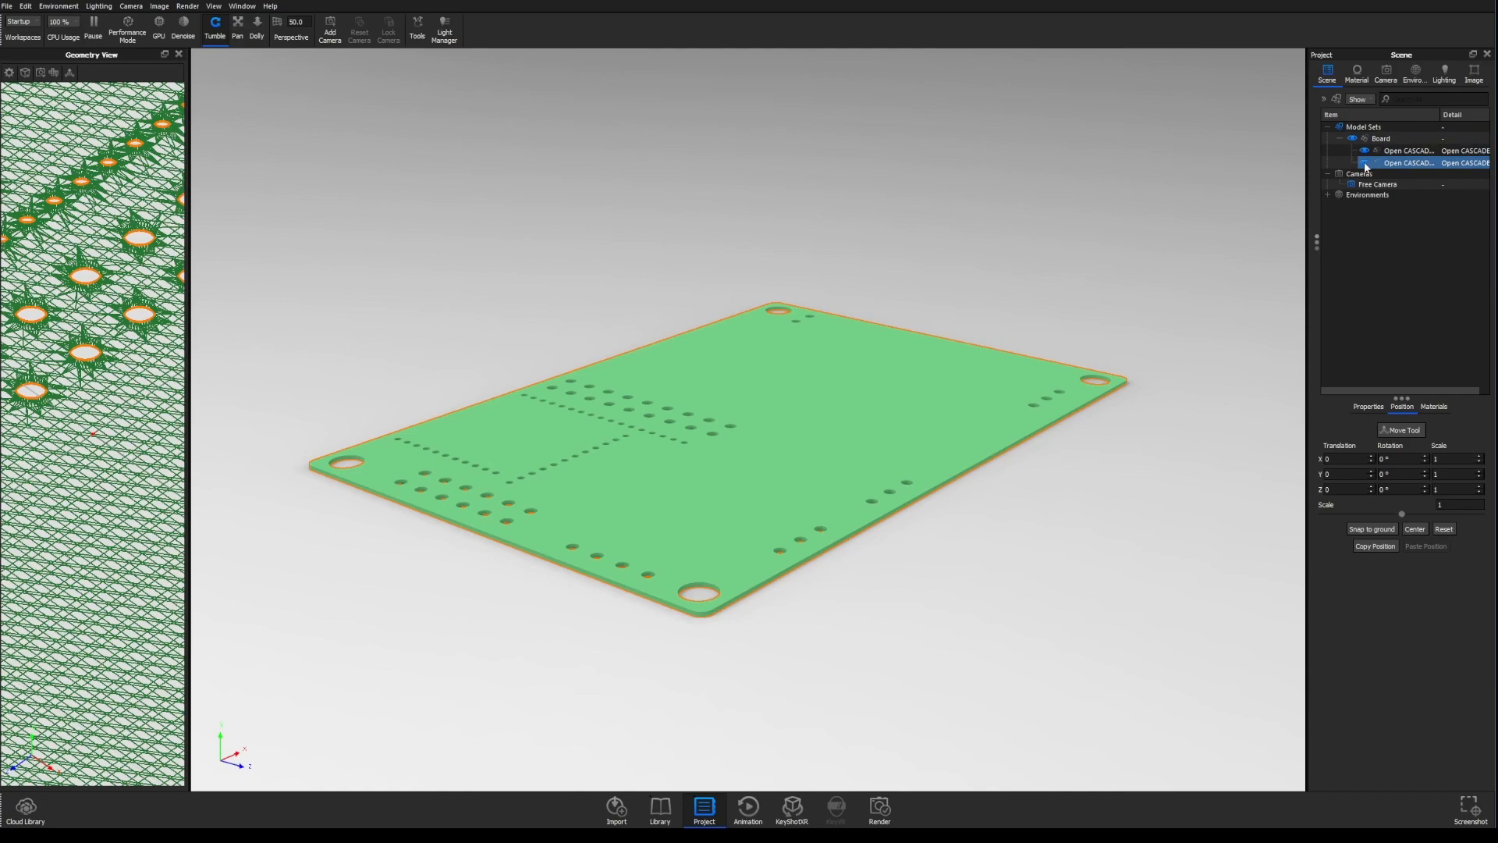
pyautogui.moveTo(1367, 166)
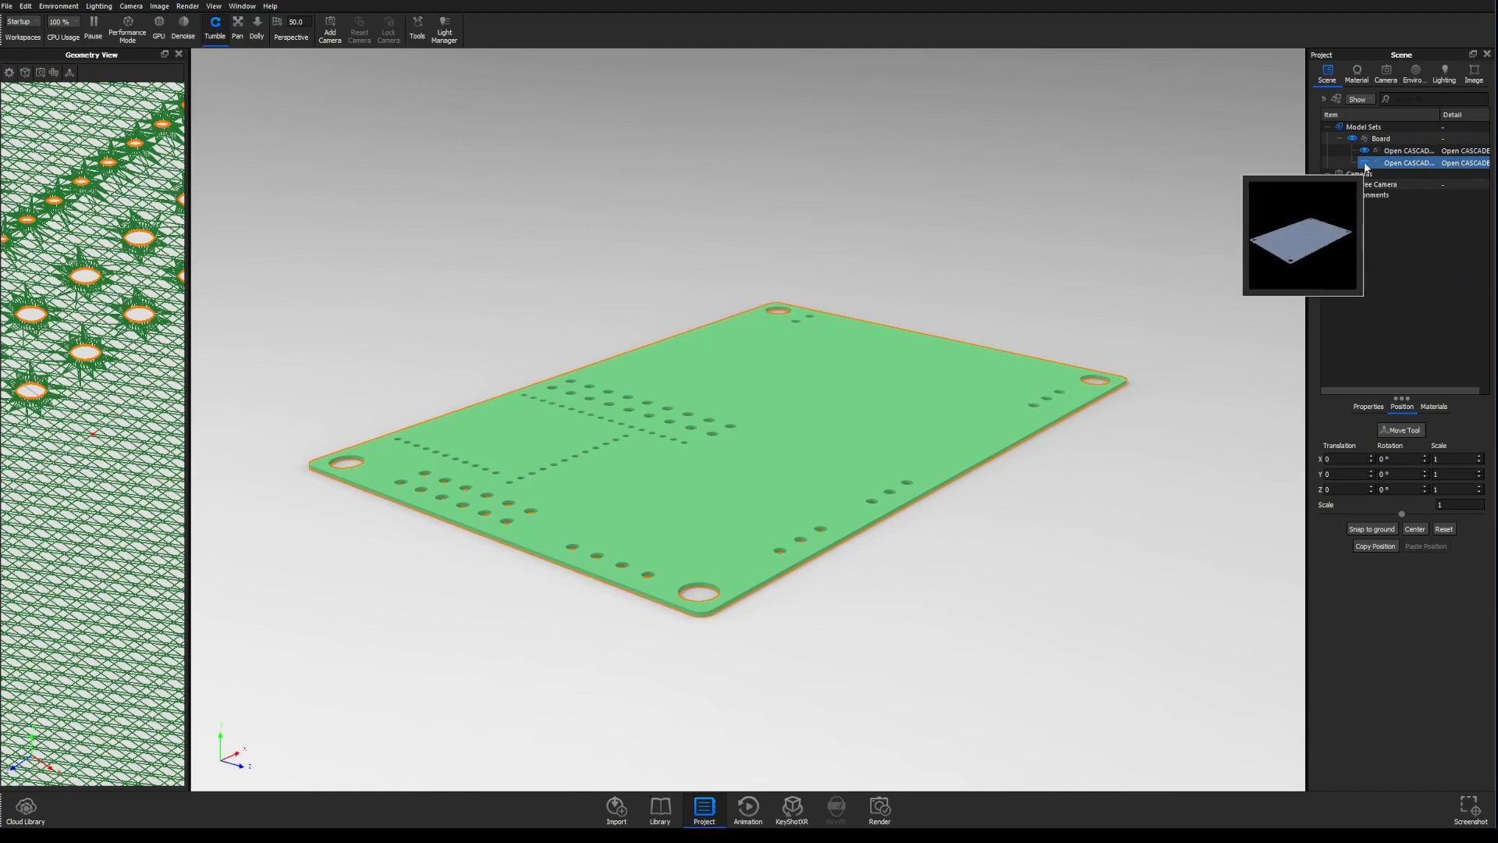
pyautogui.click(1366, 165)
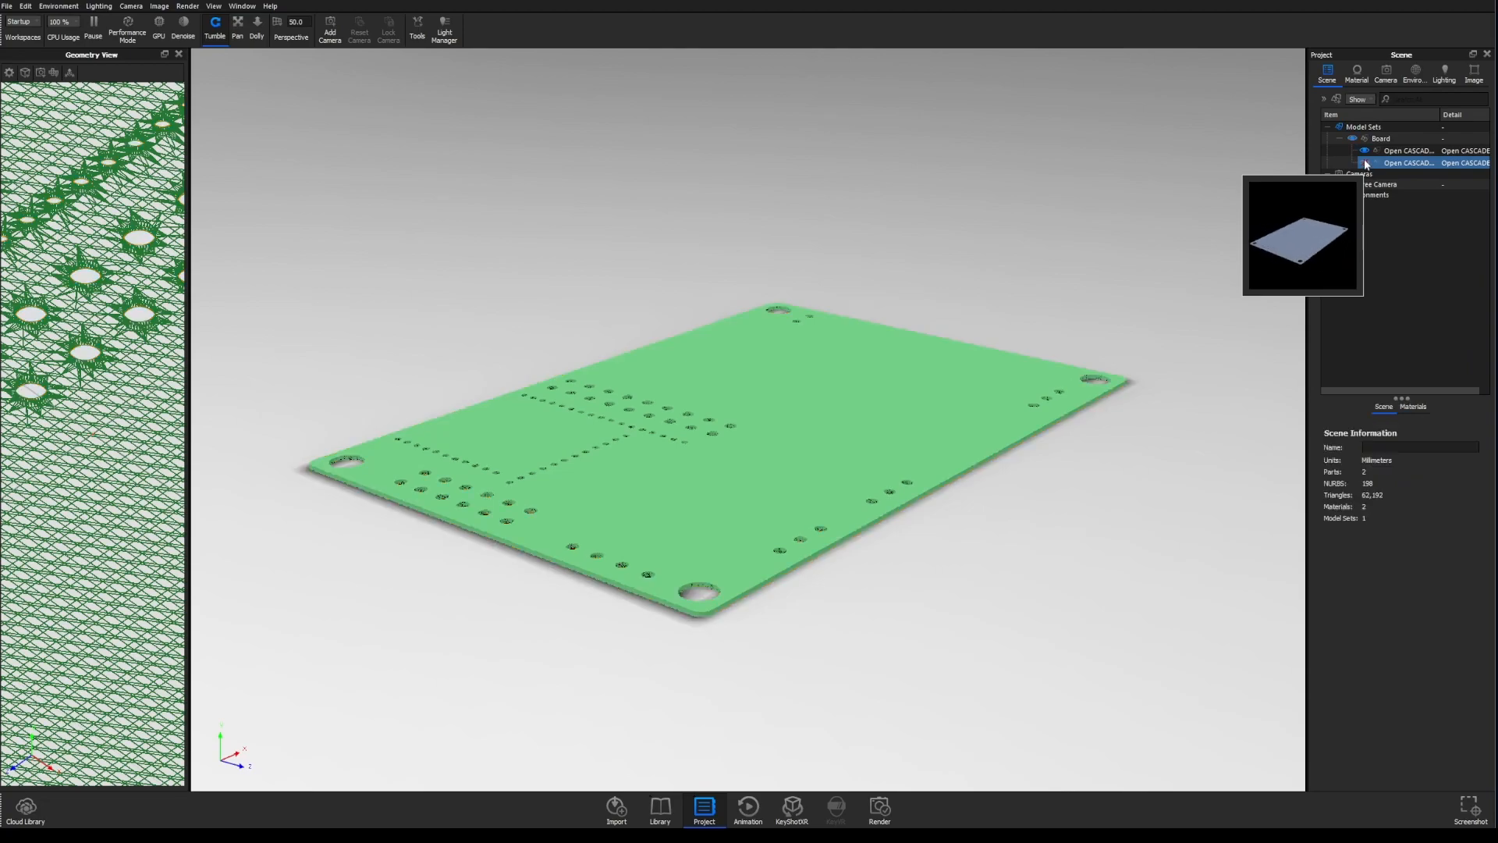
pyautogui.moveTo(829, 453)
pyautogui.mouseDown()
pyautogui.moveTo(799, 461)
pyautogui.moveTo(812, 452)
pyautogui.mouseUp()
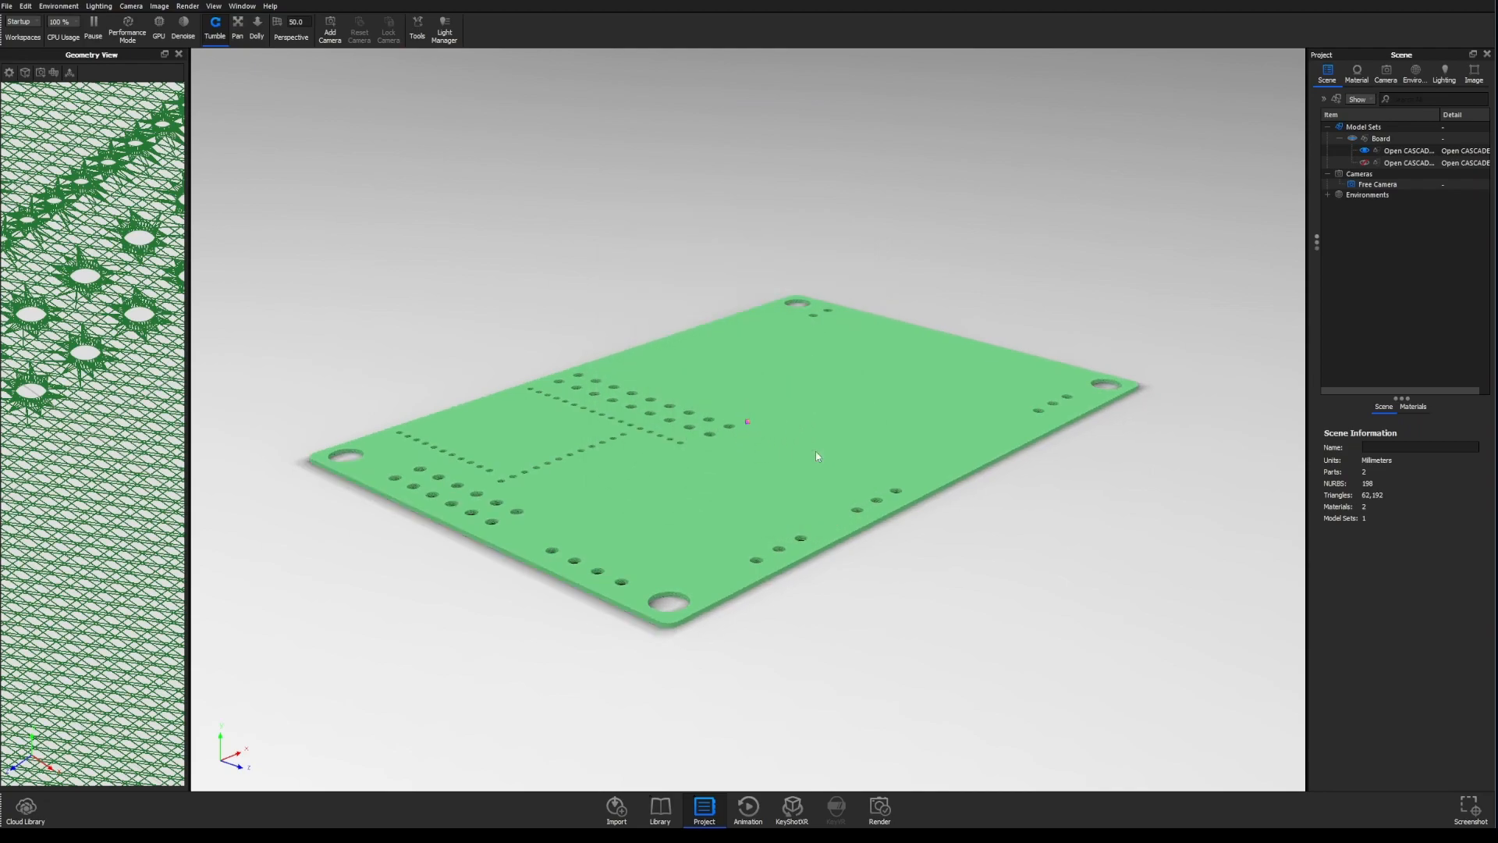
pyautogui.moveTo(816, 453)
pyautogui.mouseDown()
pyautogui.moveTo(793, 471)
pyautogui.moveTo(808, 467)
pyautogui.mouseUp()
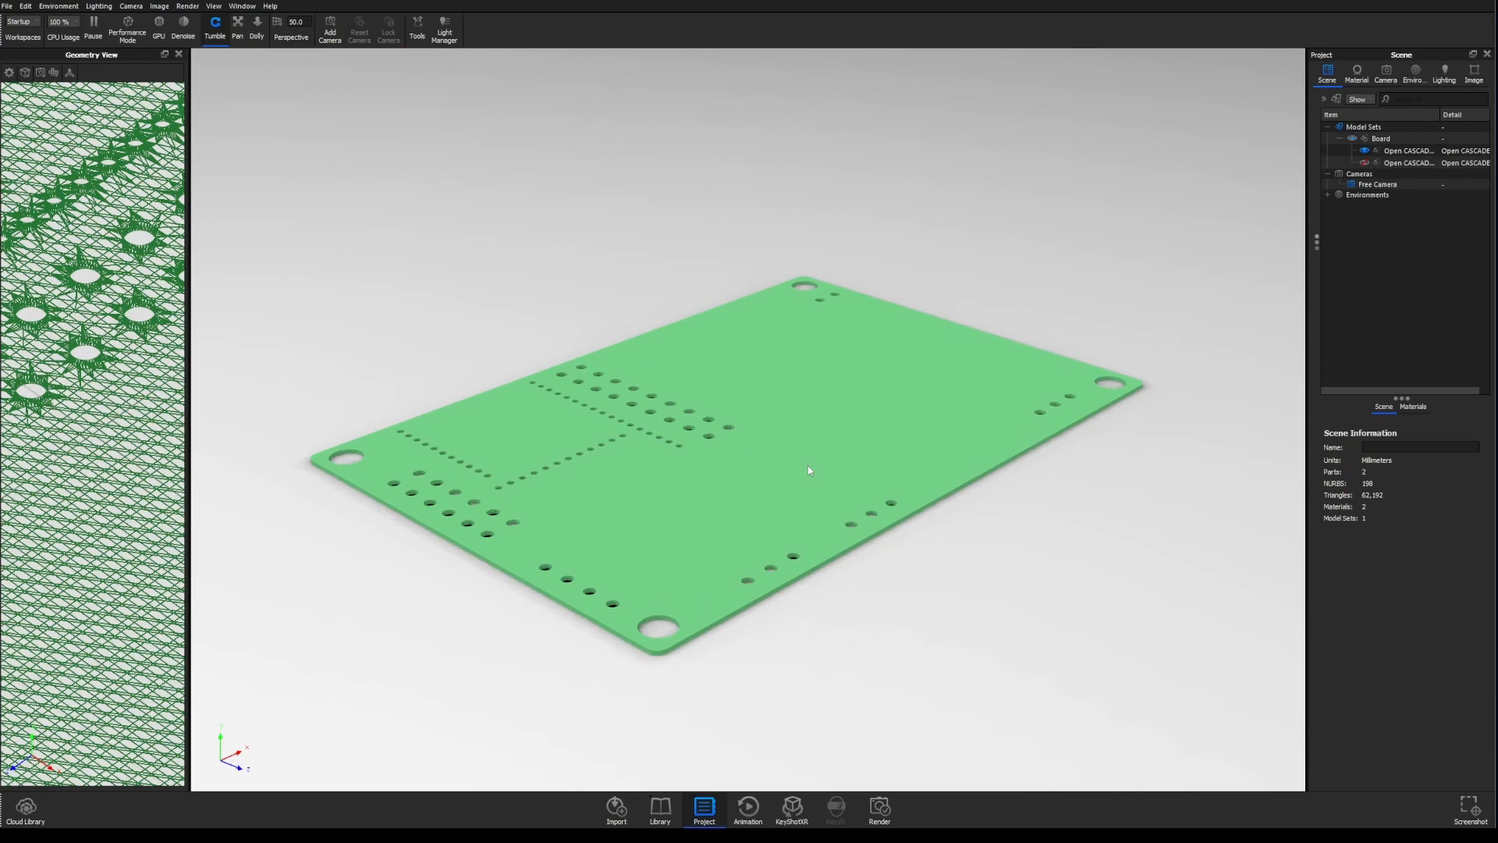
pyautogui.moveTo(808, 465); pyautogui.dragTo(802, 466)
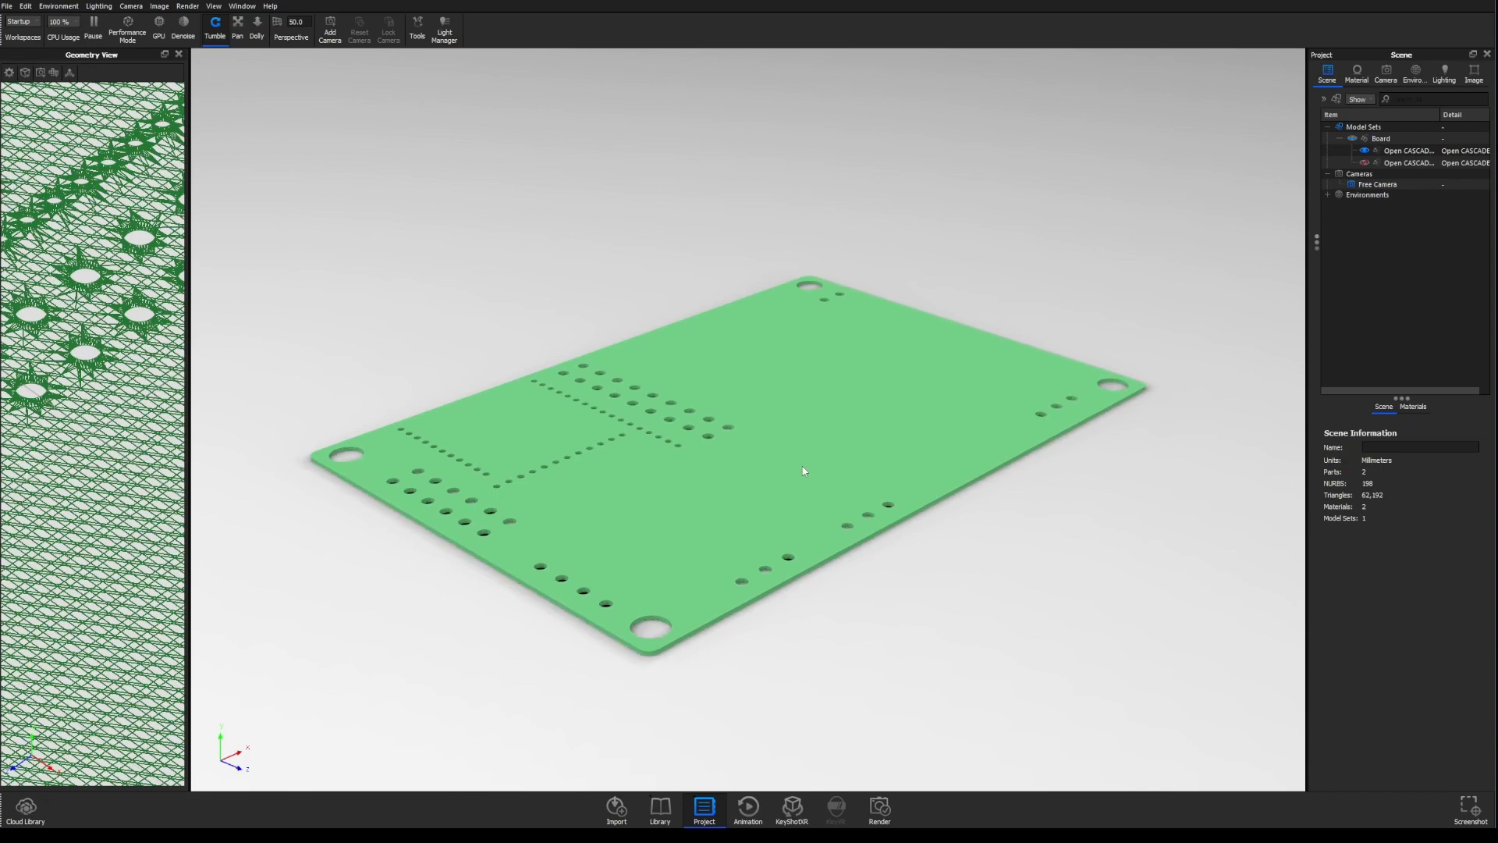
pyautogui.moveTo(783, 532); pyautogui.dragTo(771, 579)
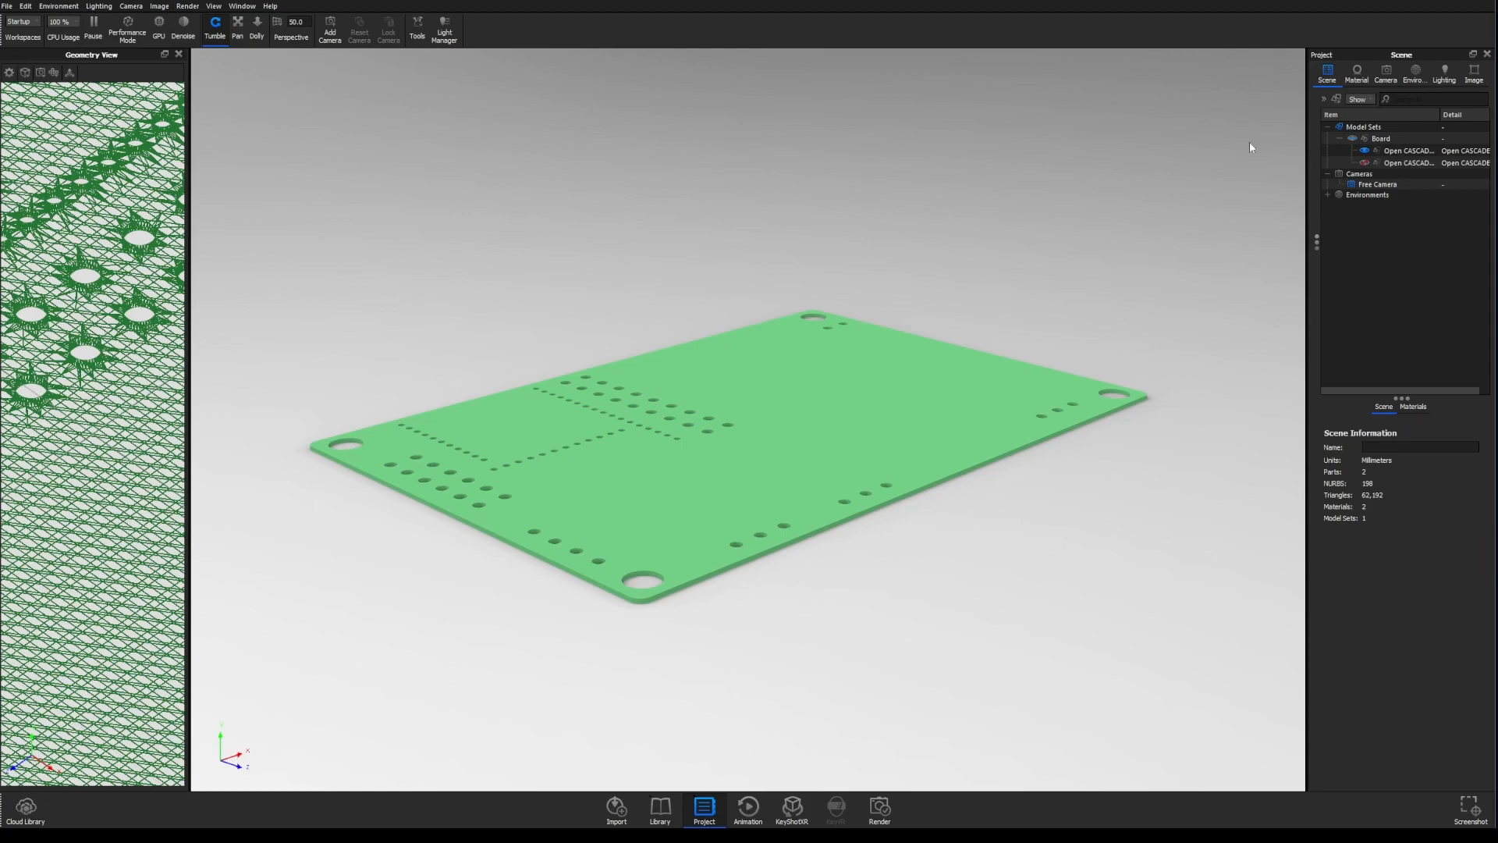
# - Rename the visible board part's material to PCB base and change its type to Translucent
pyautogui.doubleClick(751, 472)
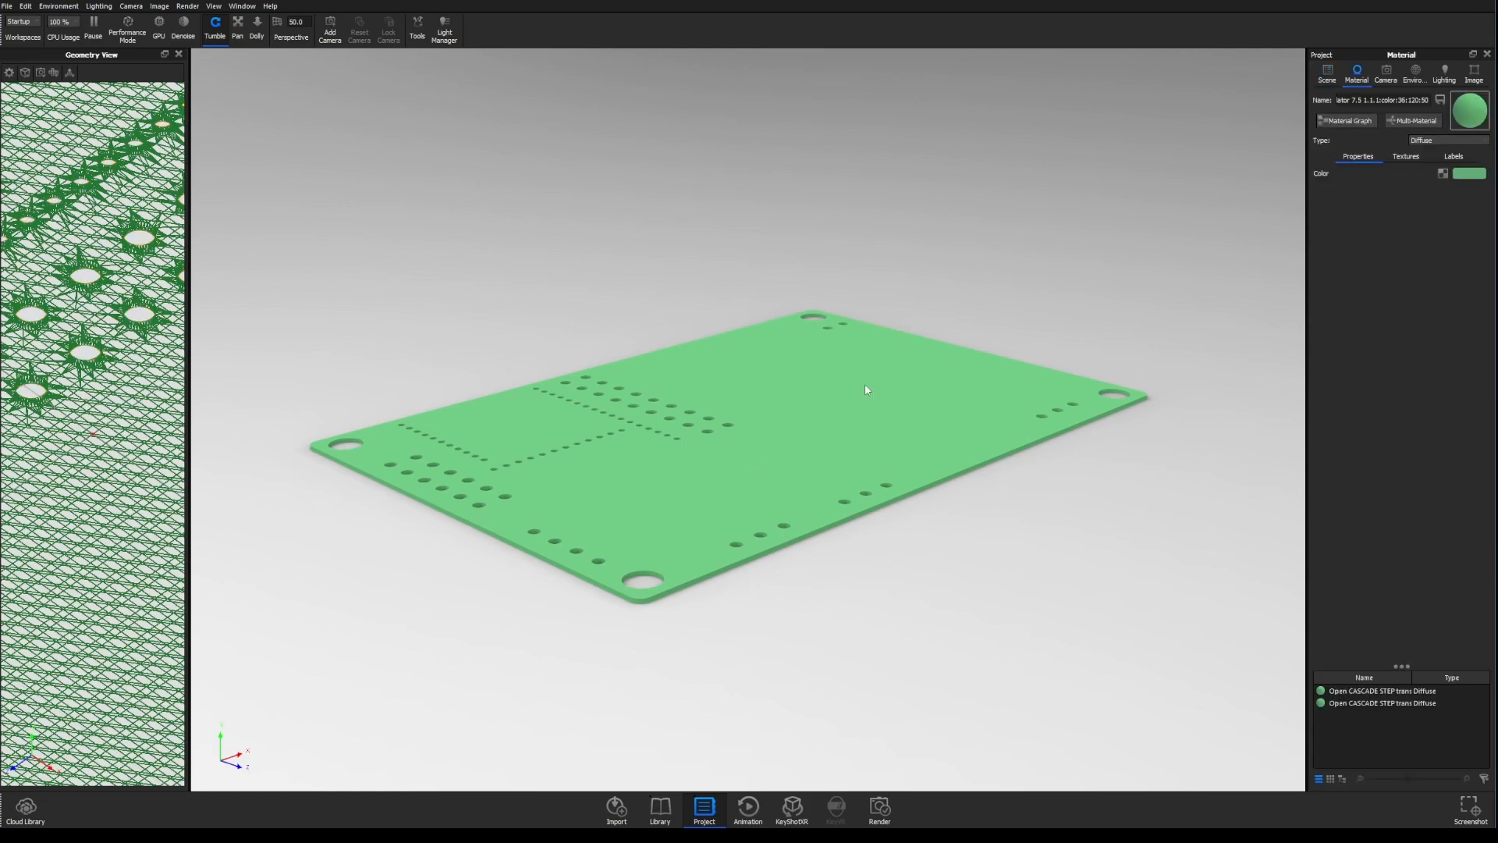
pyautogui.moveTo(1341, 100); pyautogui.dragTo(1435, 102)
pyautogui.press('BackSpace')
pyautogui.press('BackSpace')
pyautogui.press('BackSpace')
pyautogui.press('BackSpace')
pyautogui.press('BackSpace')
pyautogui.press('BackSpace')
pyautogui.press('BackSpace')
pyautogui.press('BackSpace')
pyautogui.press('BackSpace')
pyautogui.press('BackSpace')
pyautogui.press('BackSpace')
pyautogui.press('BackSpace')
pyautogui.press('BackSpace')
pyautogui.press('BackSpace')
pyautogui.press('BackSpace')
pyautogui.press('BackSpace')
pyautogui.press('BackSpace')
pyautogui.press('BackSpace')
pyautogui.press('BackSpace')
pyautogui.press('BackSpace')
pyautogui.press('BackSpace')
pyautogui.click(1434, 139)
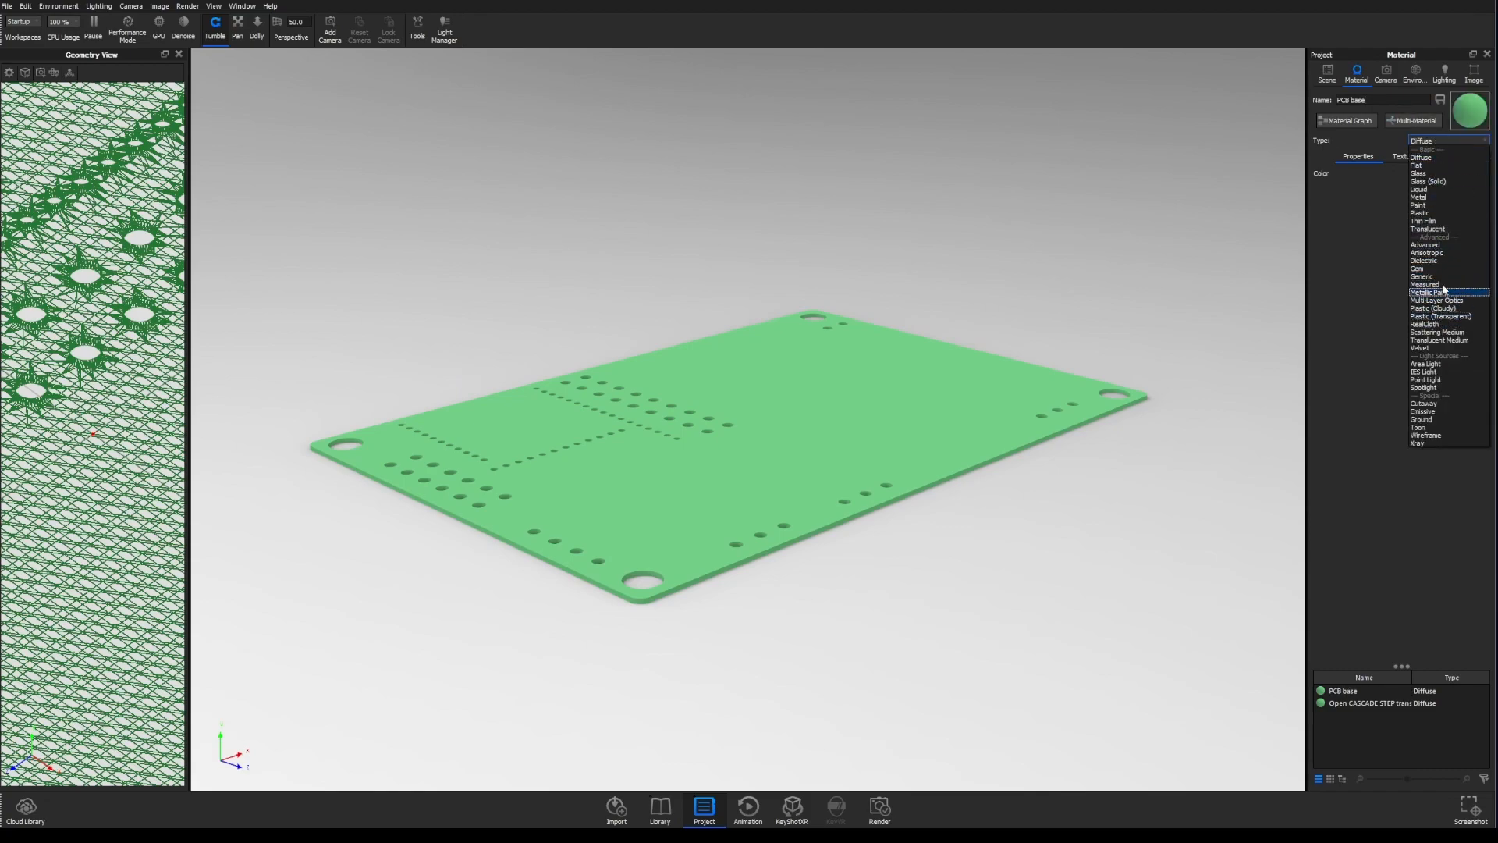
pyautogui.click(1439, 229)
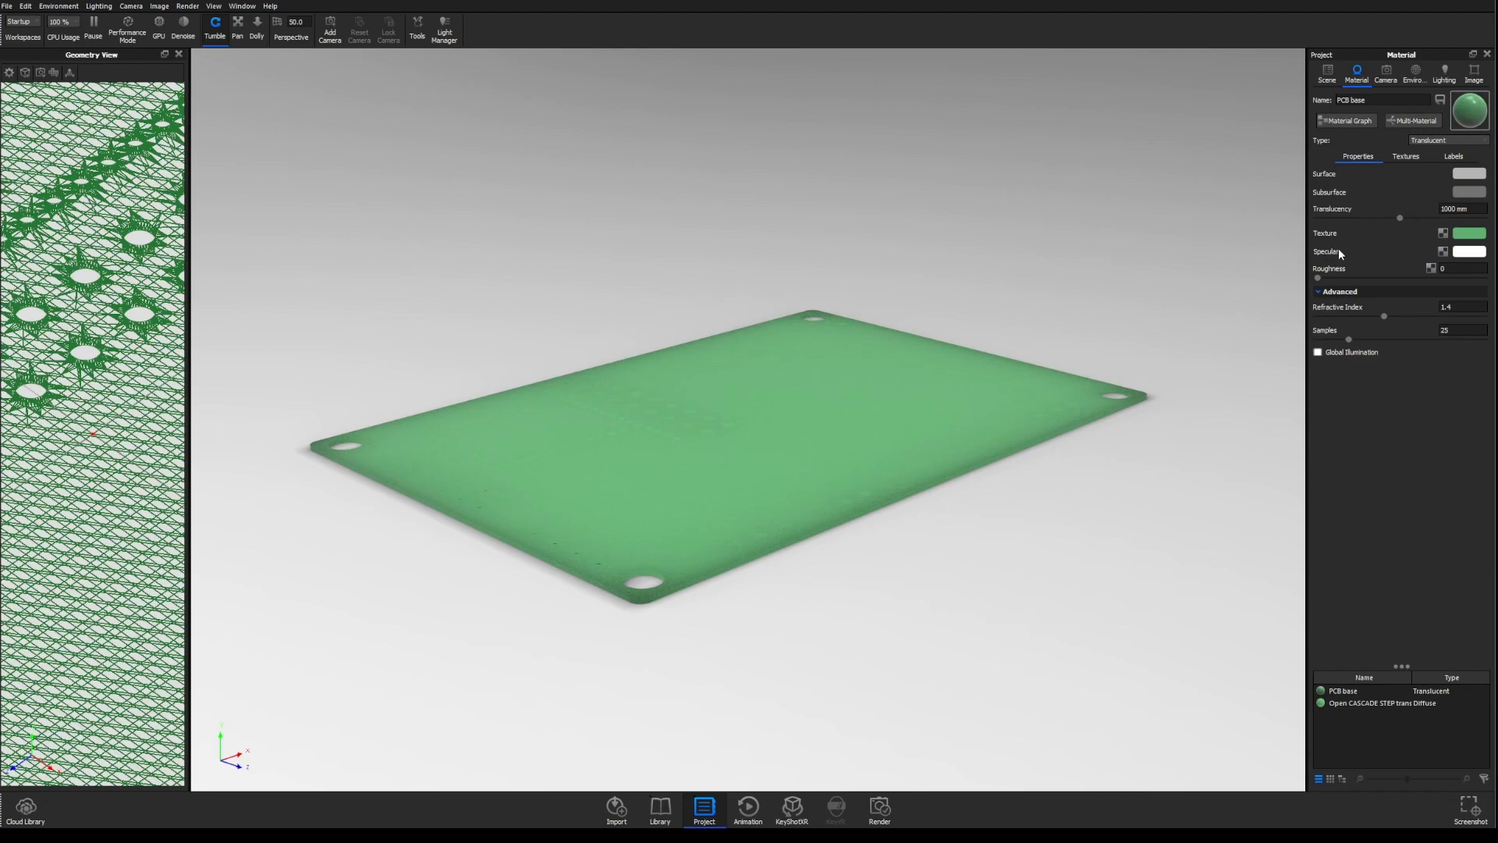
# - Set the texture color of the PCB base material to a brighter, lighter green
pyautogui.click(1470, 233)
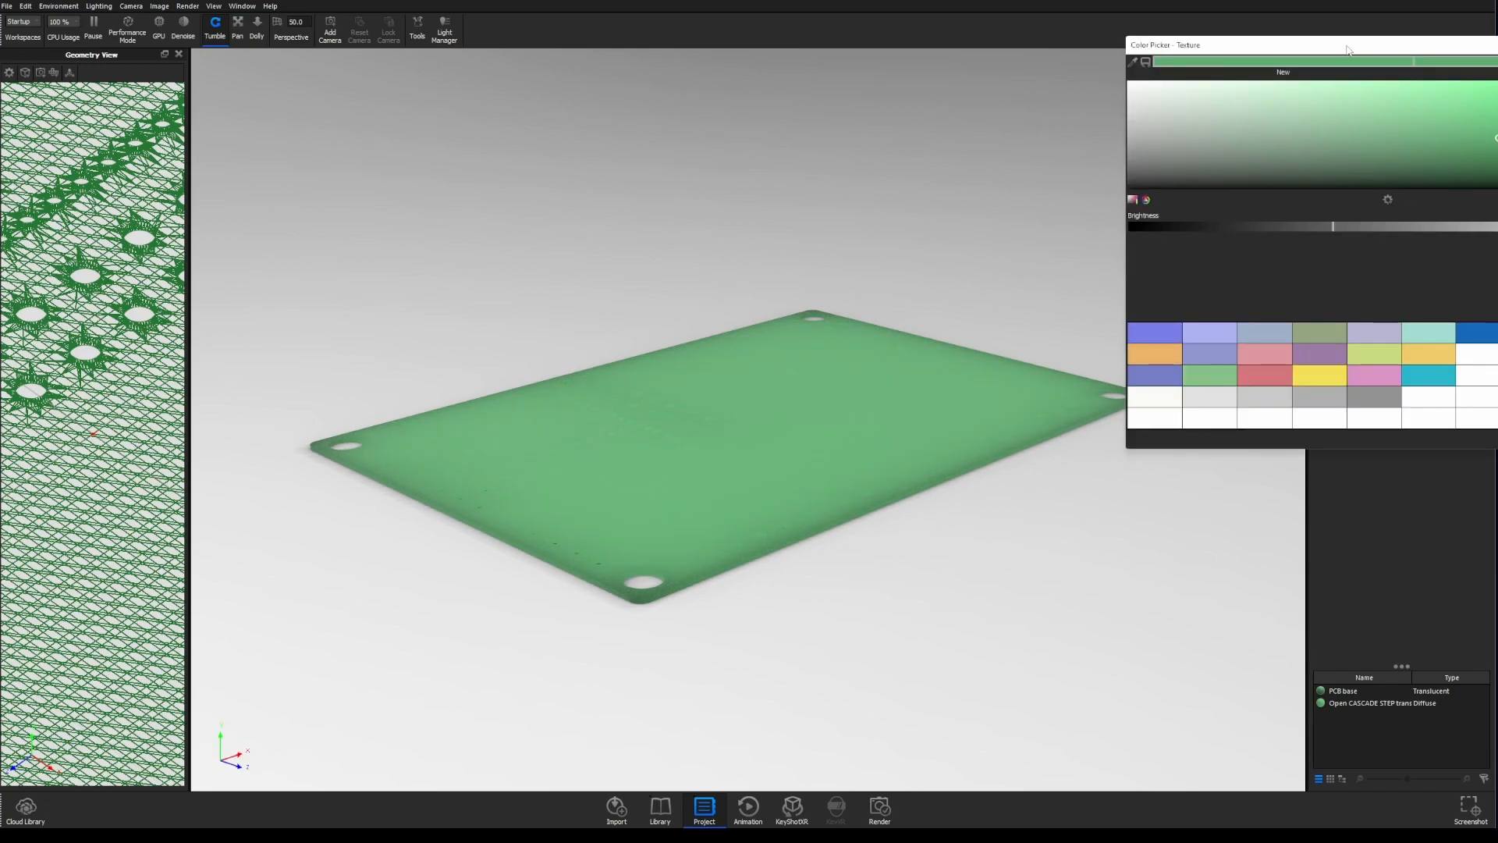
pyautogui.moveTo(1347, 50); pyautogui.dragTo(883, 81)
pyautogui.click(1063, 122)
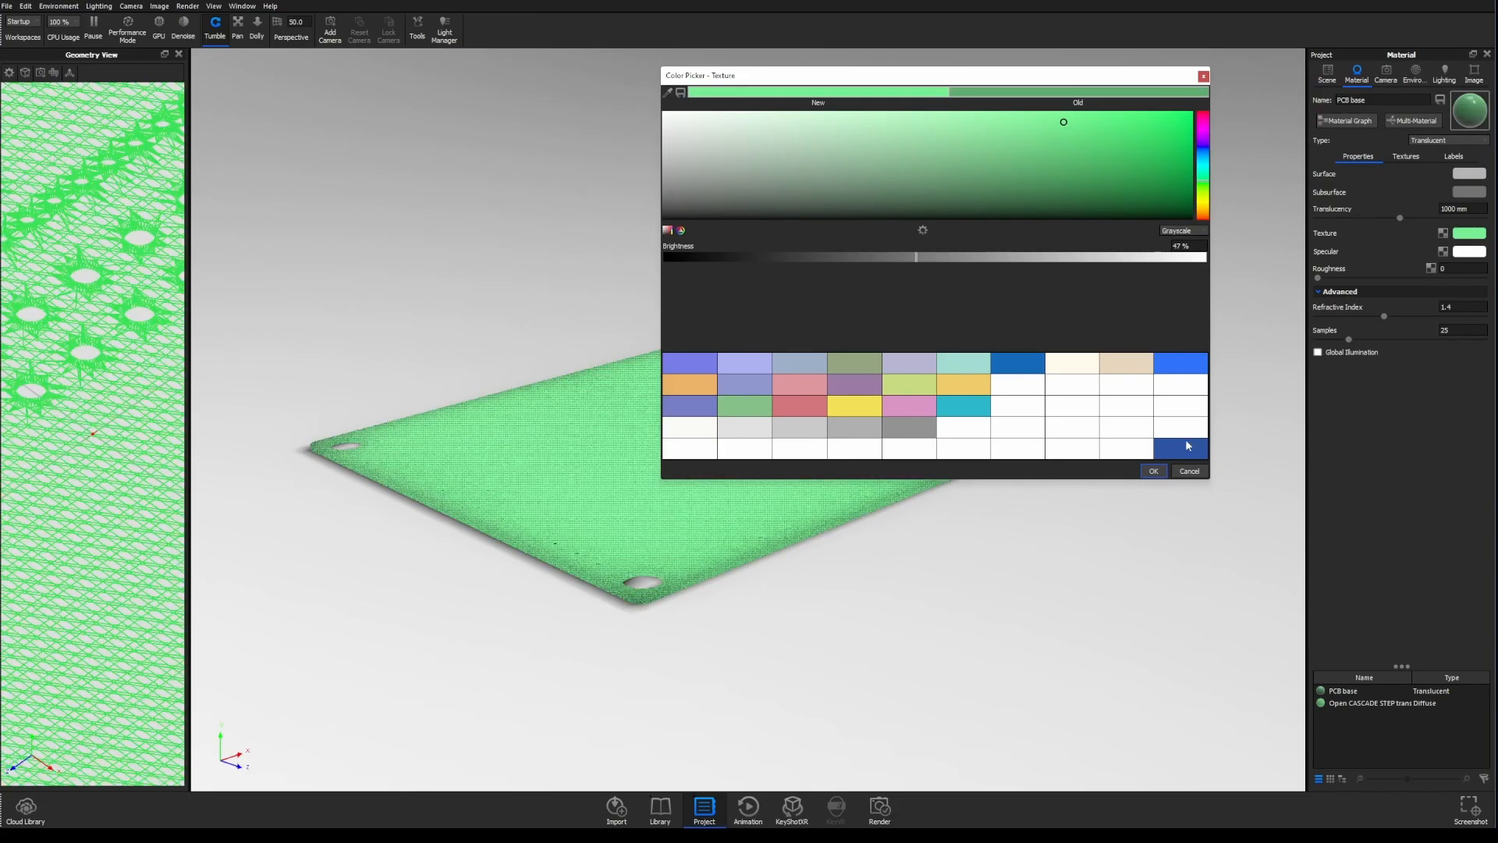
pyautogui.click(1153, 472)
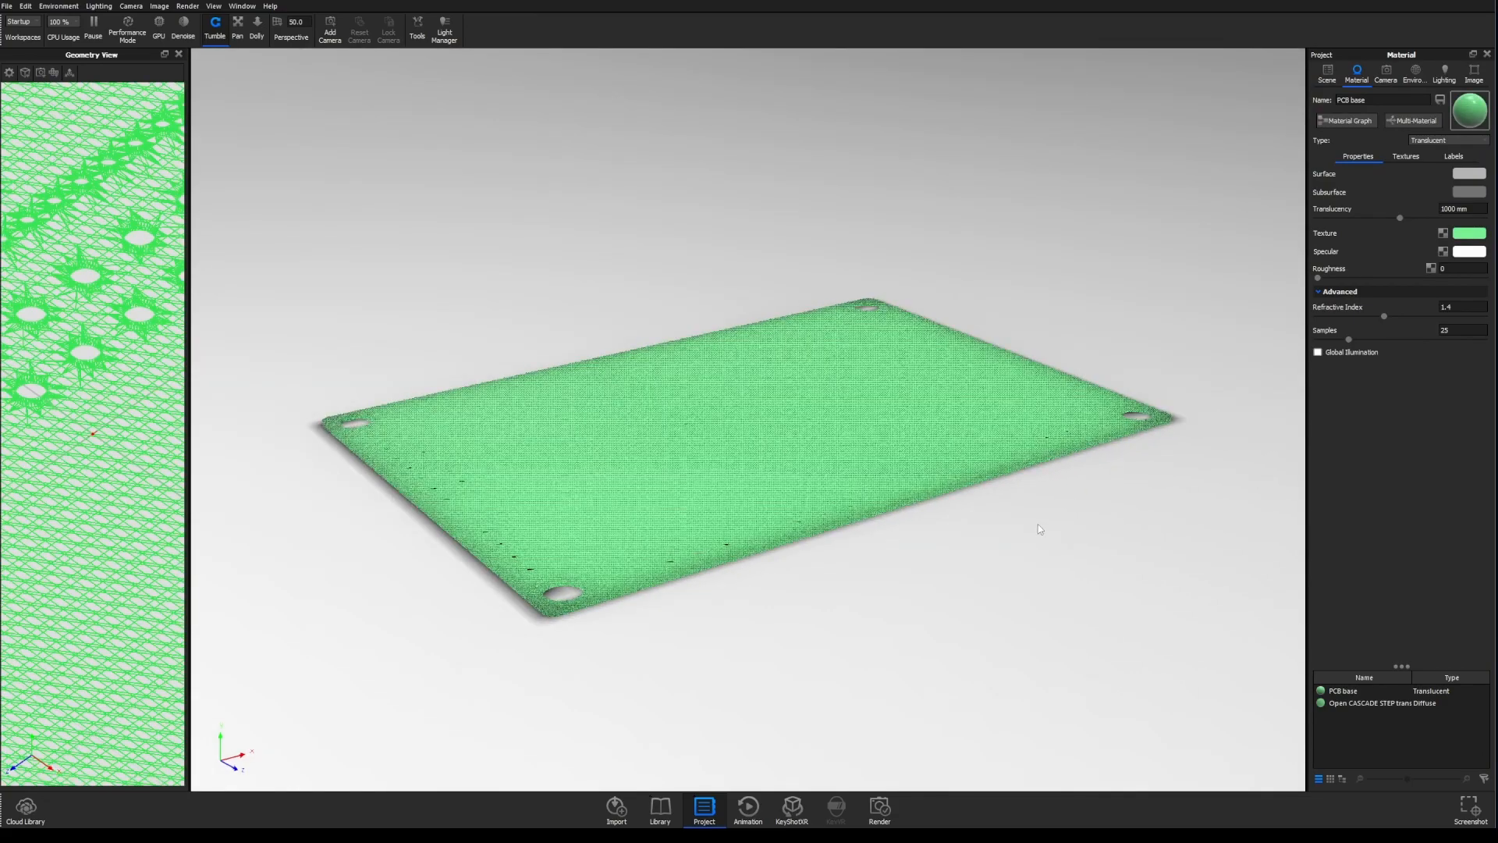
# - Add the Top Layer PSD file as a label on the PCB base material and accept its default placement
pyautogui.moveTo(1041, 529); pyautogui.dragTo(916, 602)
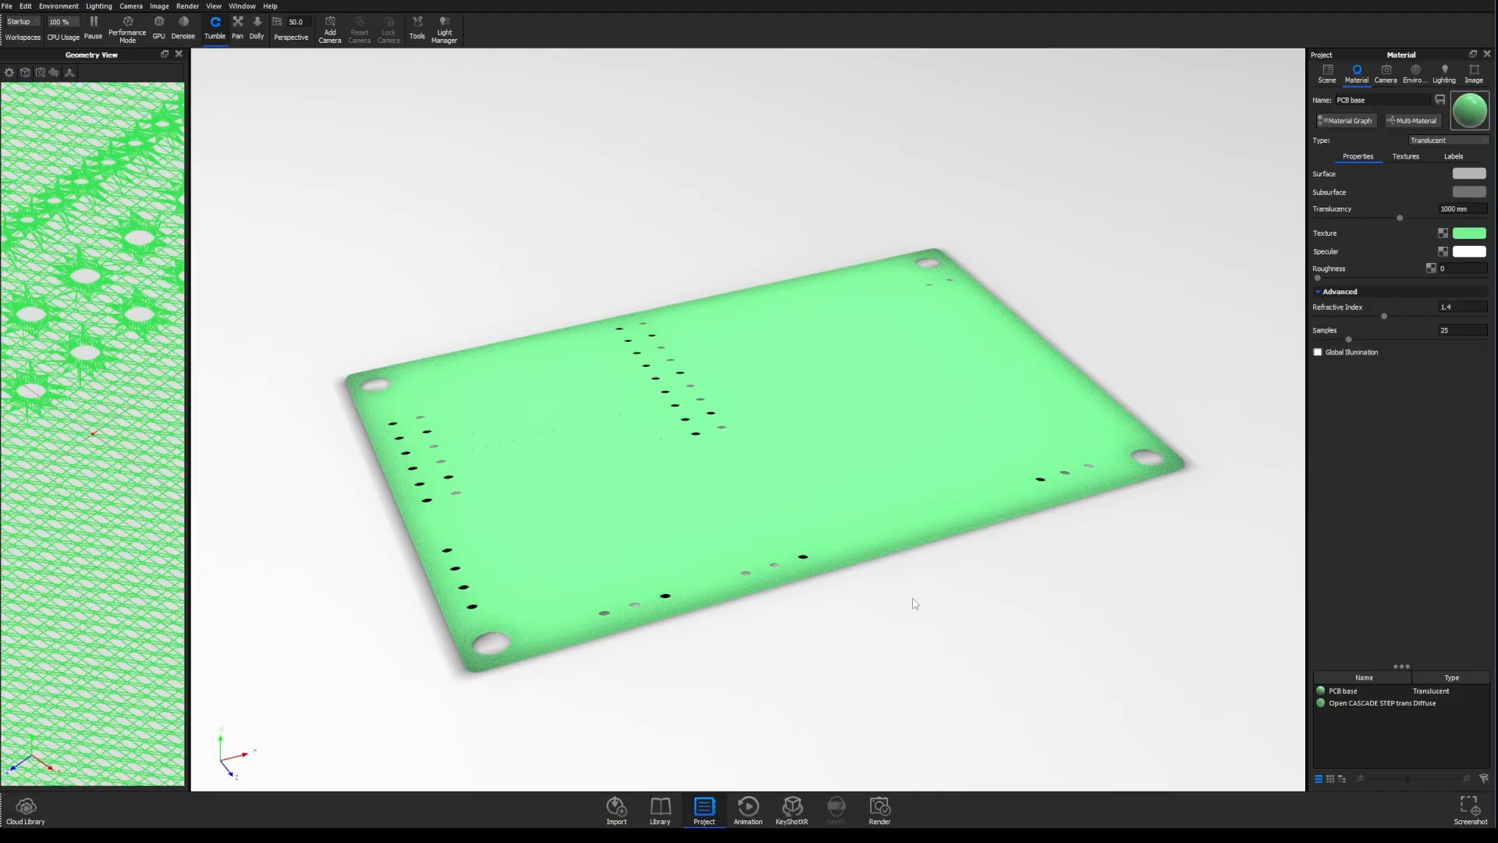
pyautogui.moveTo(960, 599); pyautogui.dragTo(1009, 570)
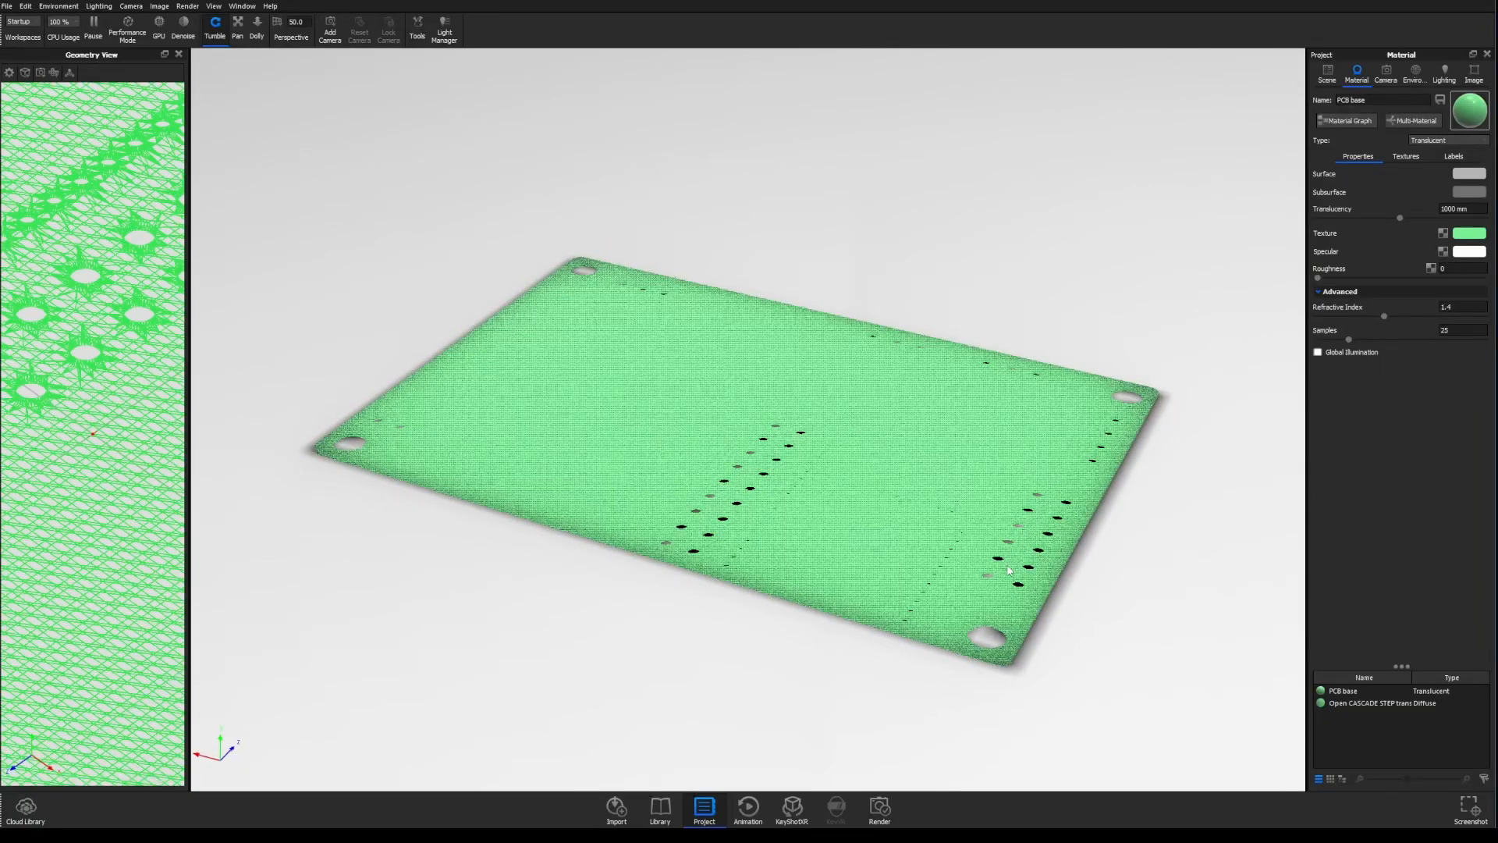
pyautogui.hotkey('alt', 'Tab')
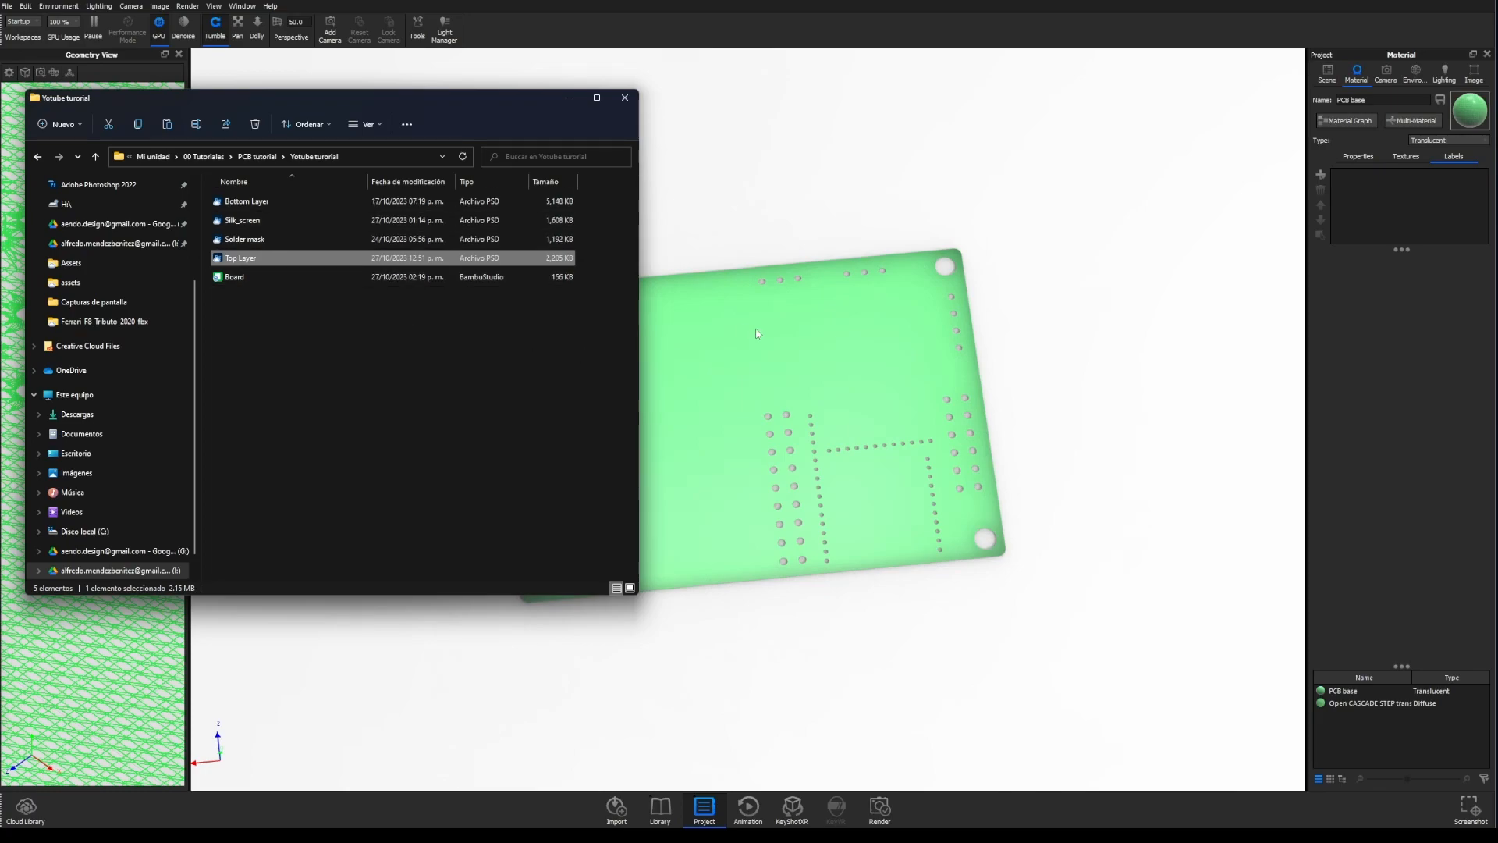
pyautogui.click(769, 175)
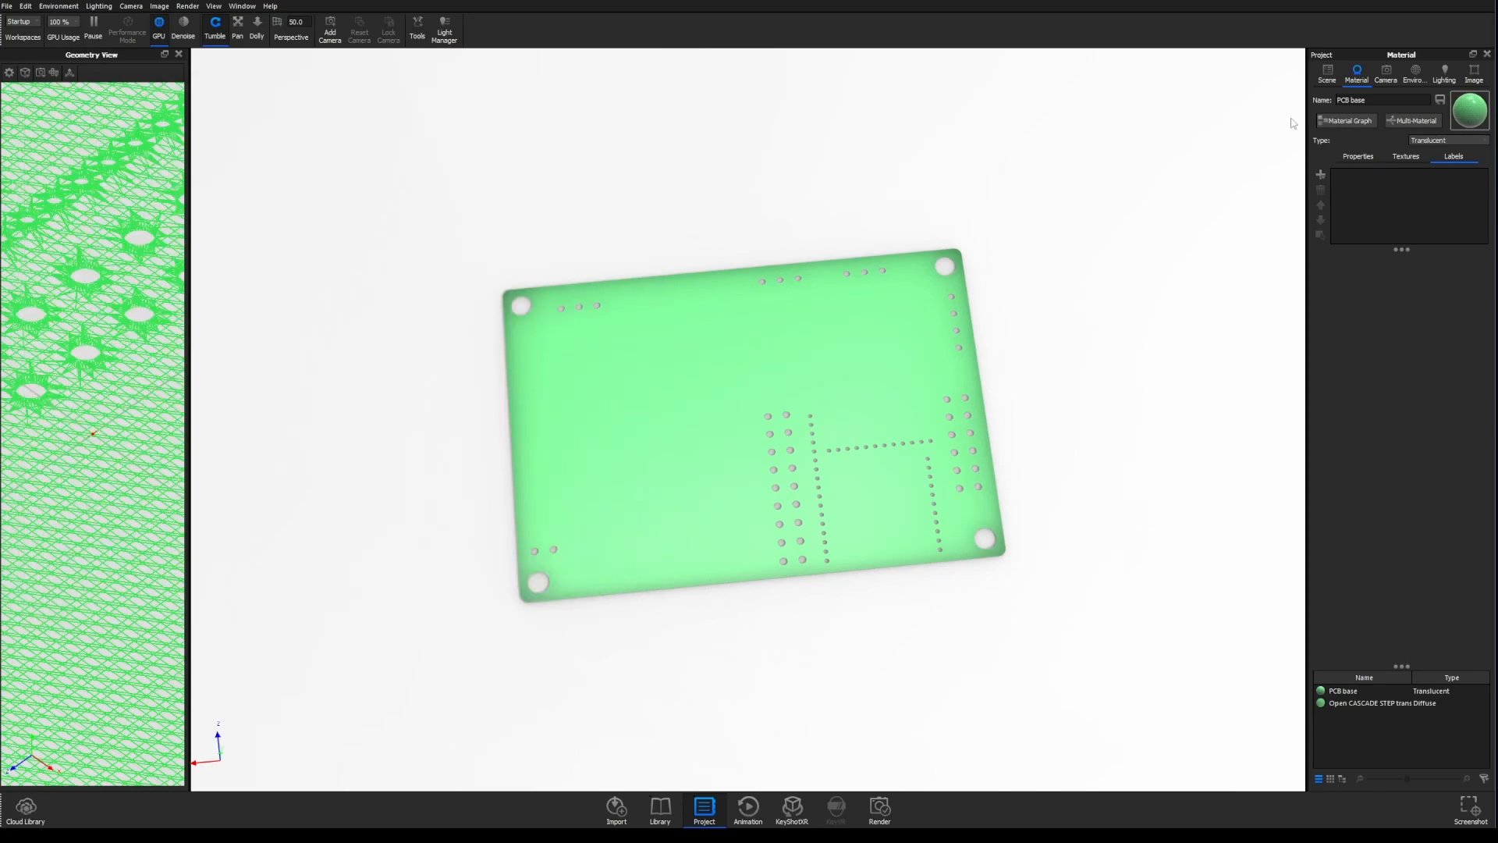
pyautogui.doubleClick(871, 334)
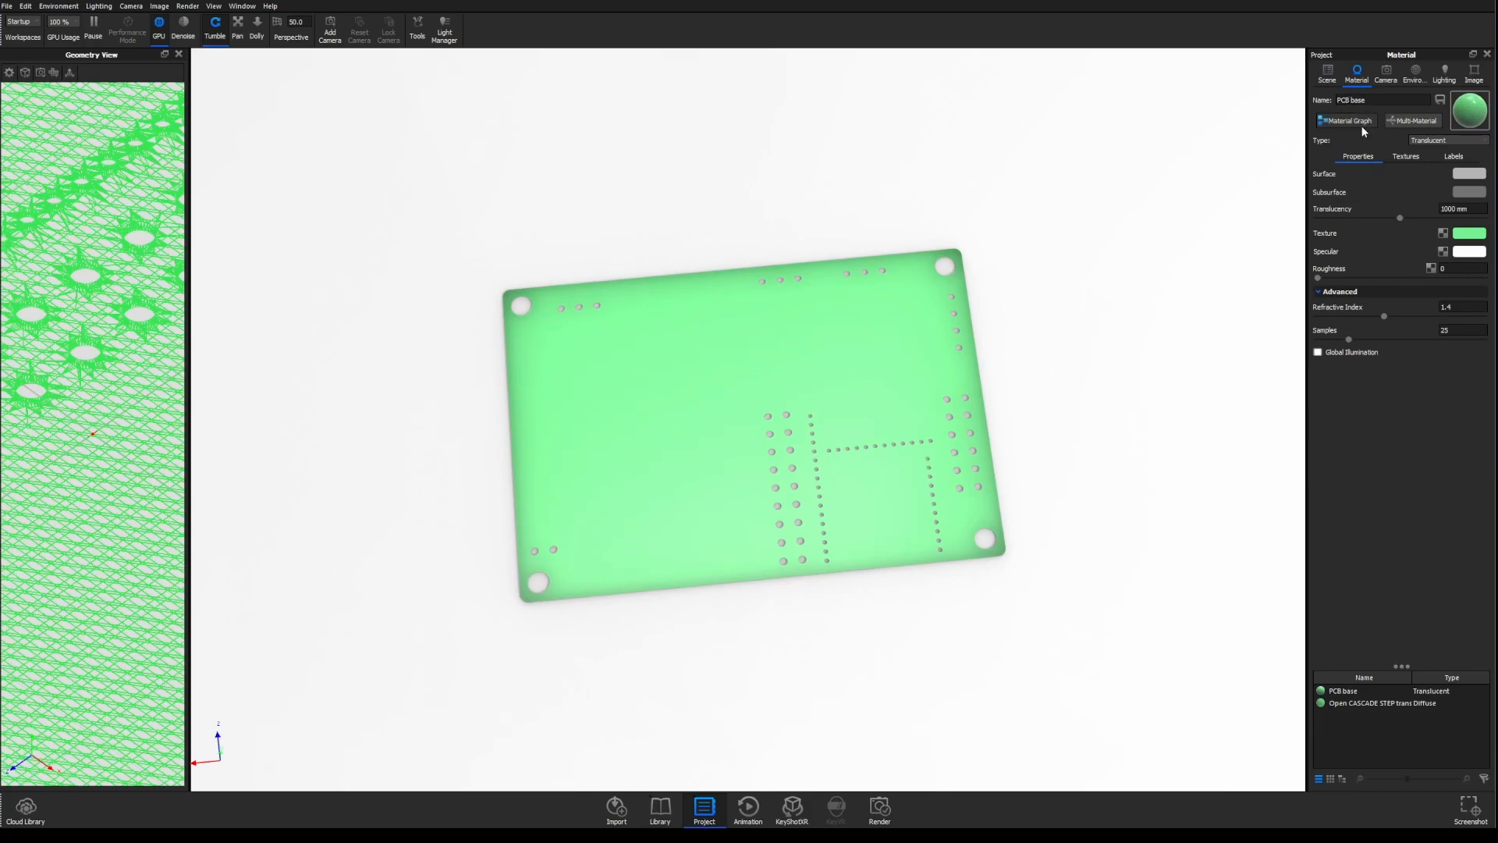
pyautogui.click(1453, 157)
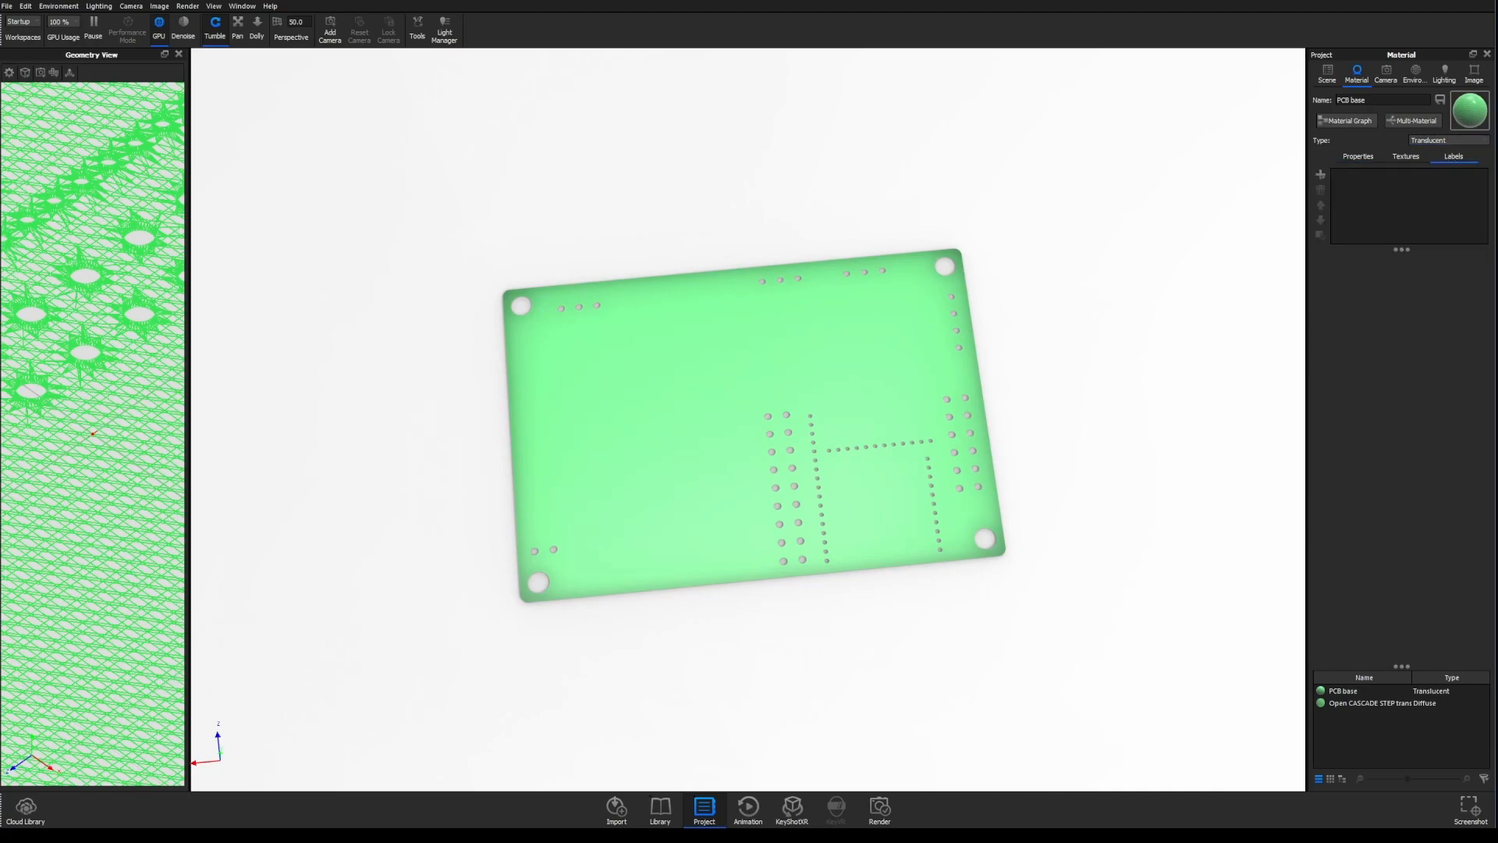
pyautogui.hotkey('alt', 'Tab')
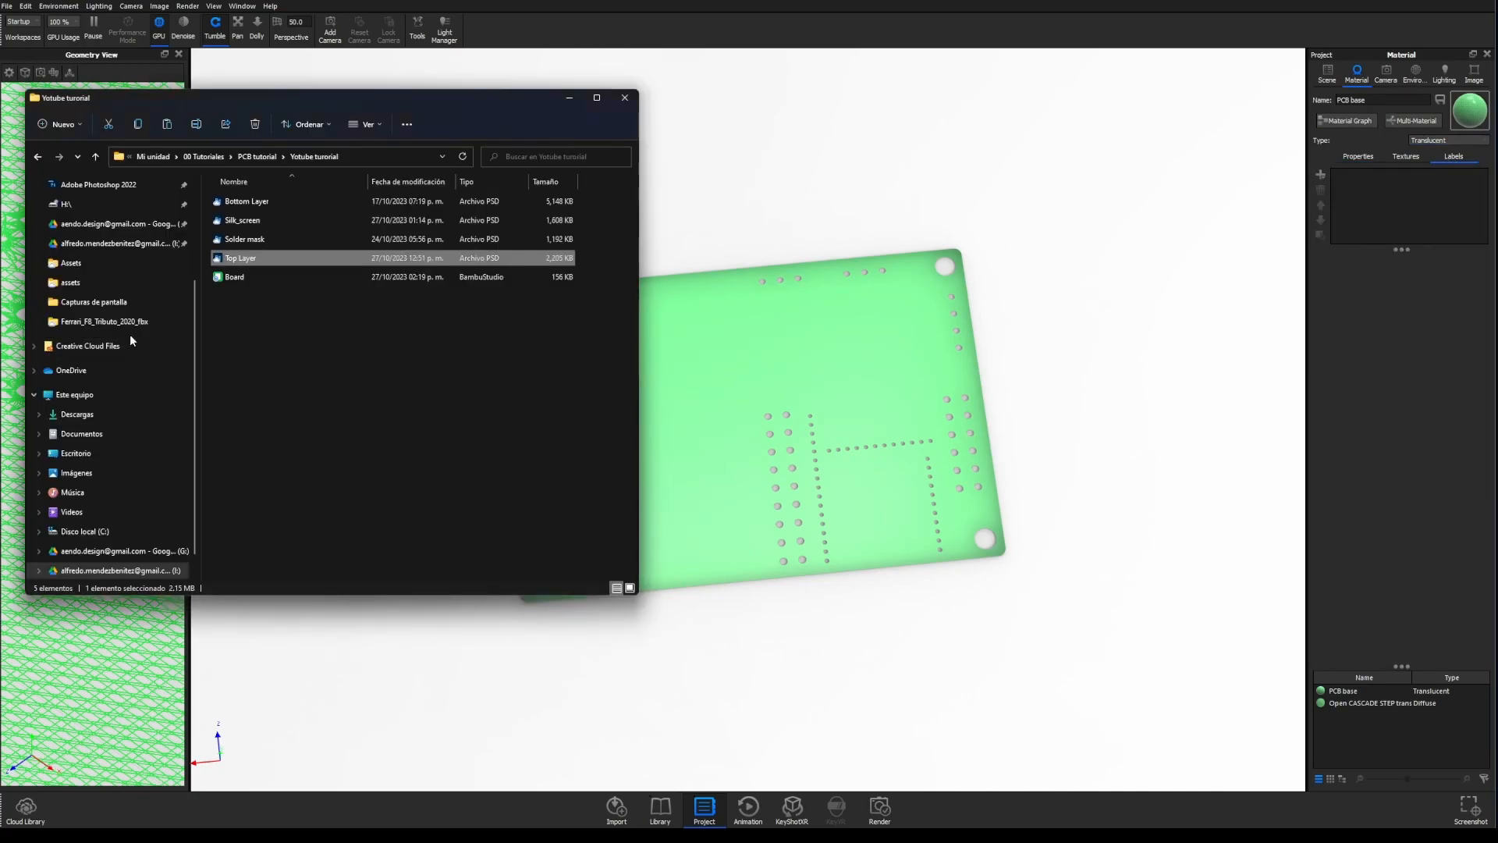
pyautogui.moveTo(241, 264); pyautogui.dragTo(1398, 219)
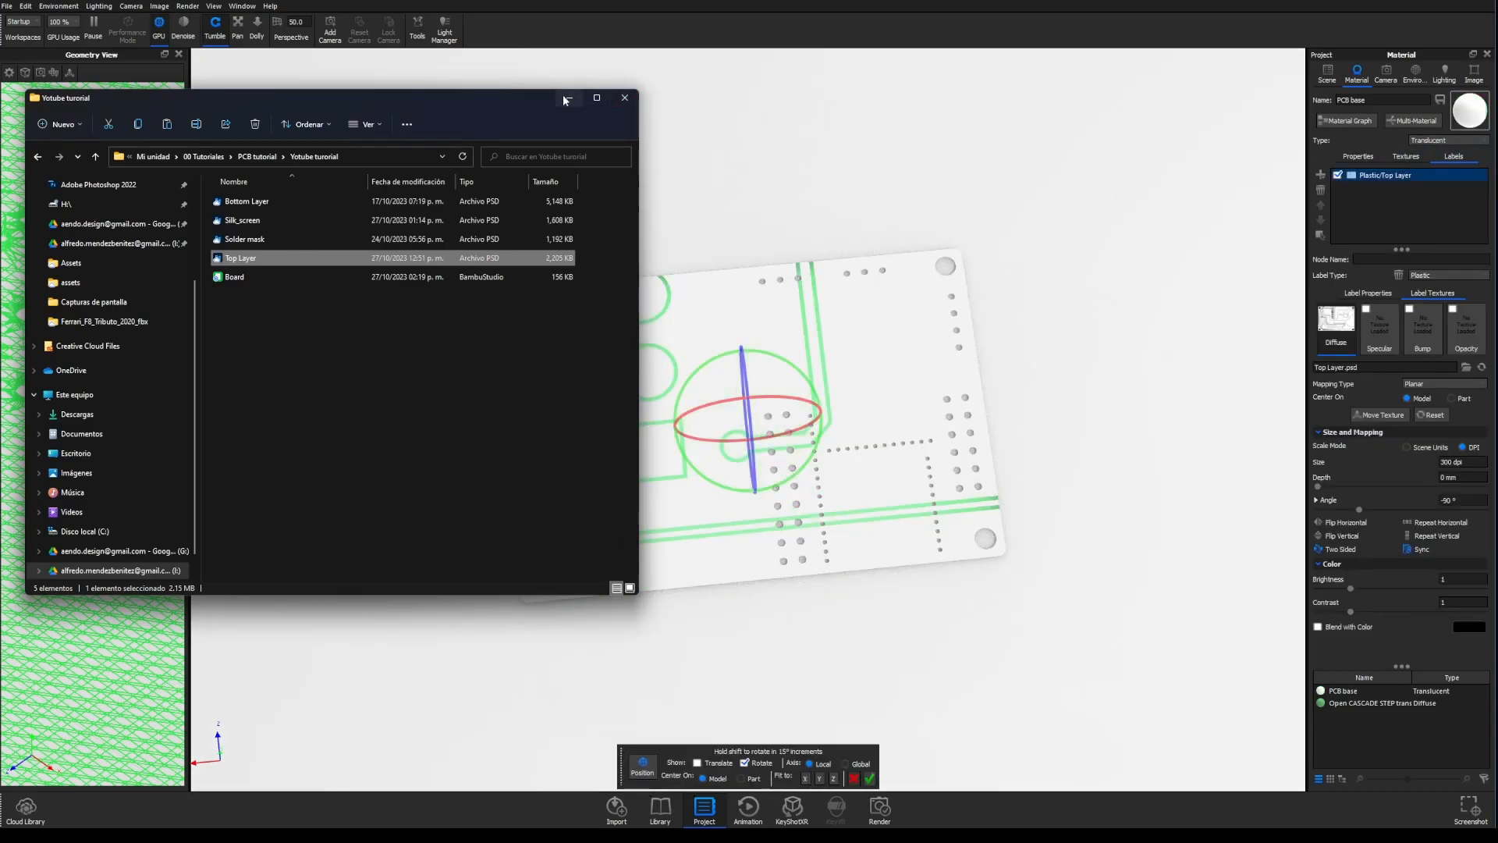
pyautogui.click(565, 98)
pyautogui.click(869, 778)
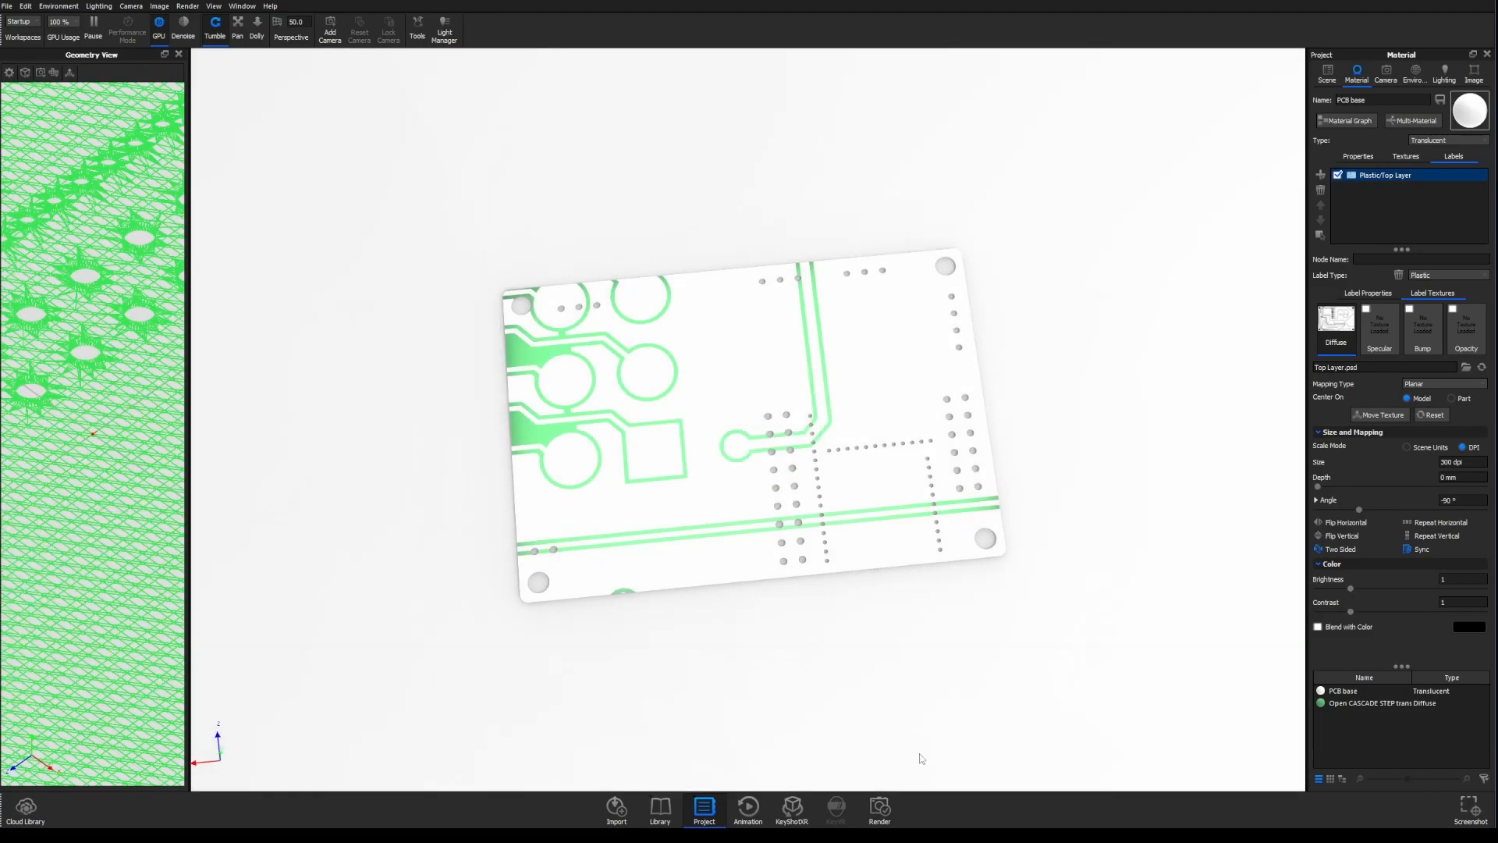
# - Open the PCB base material graph and reposition the Material, Plastic and Texture Map nodes
pyautogui.click(1351, 120)
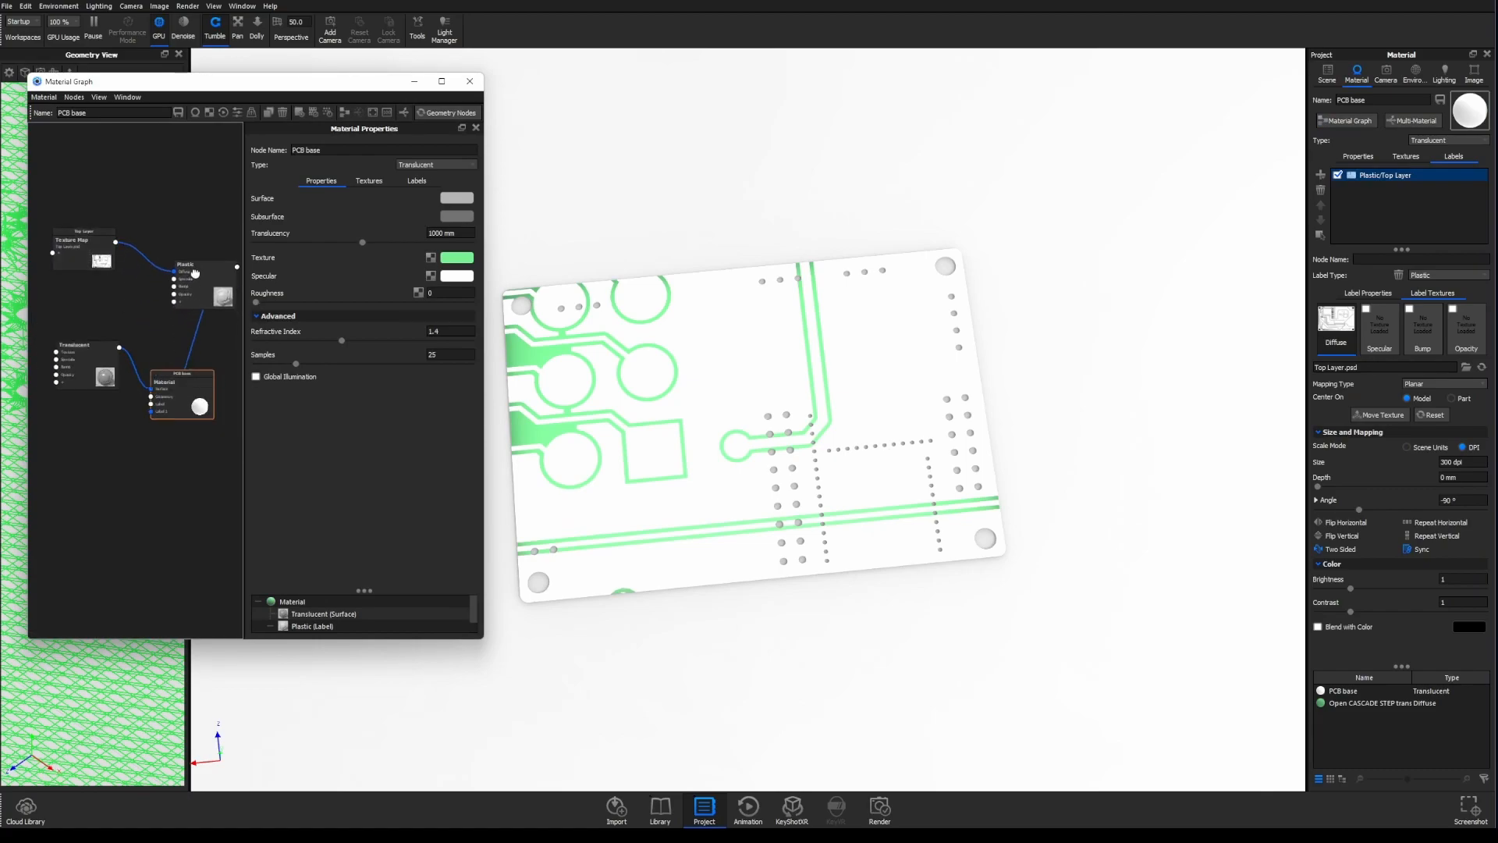
pyautogui.moveTo(185, 391); pyautogui.dragTo(65, 370)
pyautogui.moveTo(192, 304); pyautogui.dragTo(212, 318)
pyautogui.moveTo(165, 366); pyautogui.dragTo(55, 327)
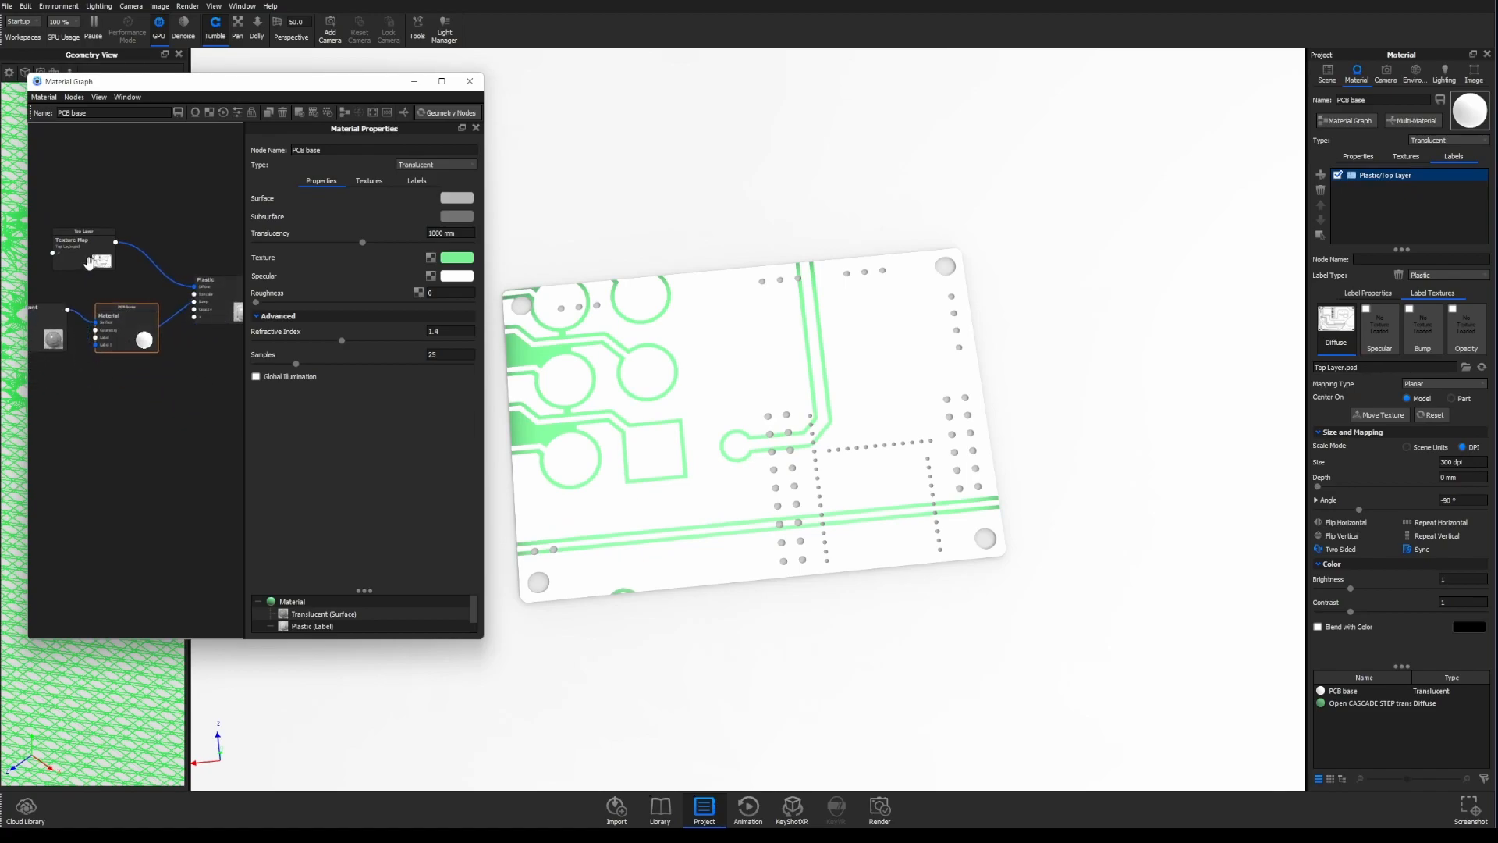
pyautogui.moveTo(133, 209); pyautogui.dragTo(130, 293)
pyautogui.scroll(-1, 104, 281)
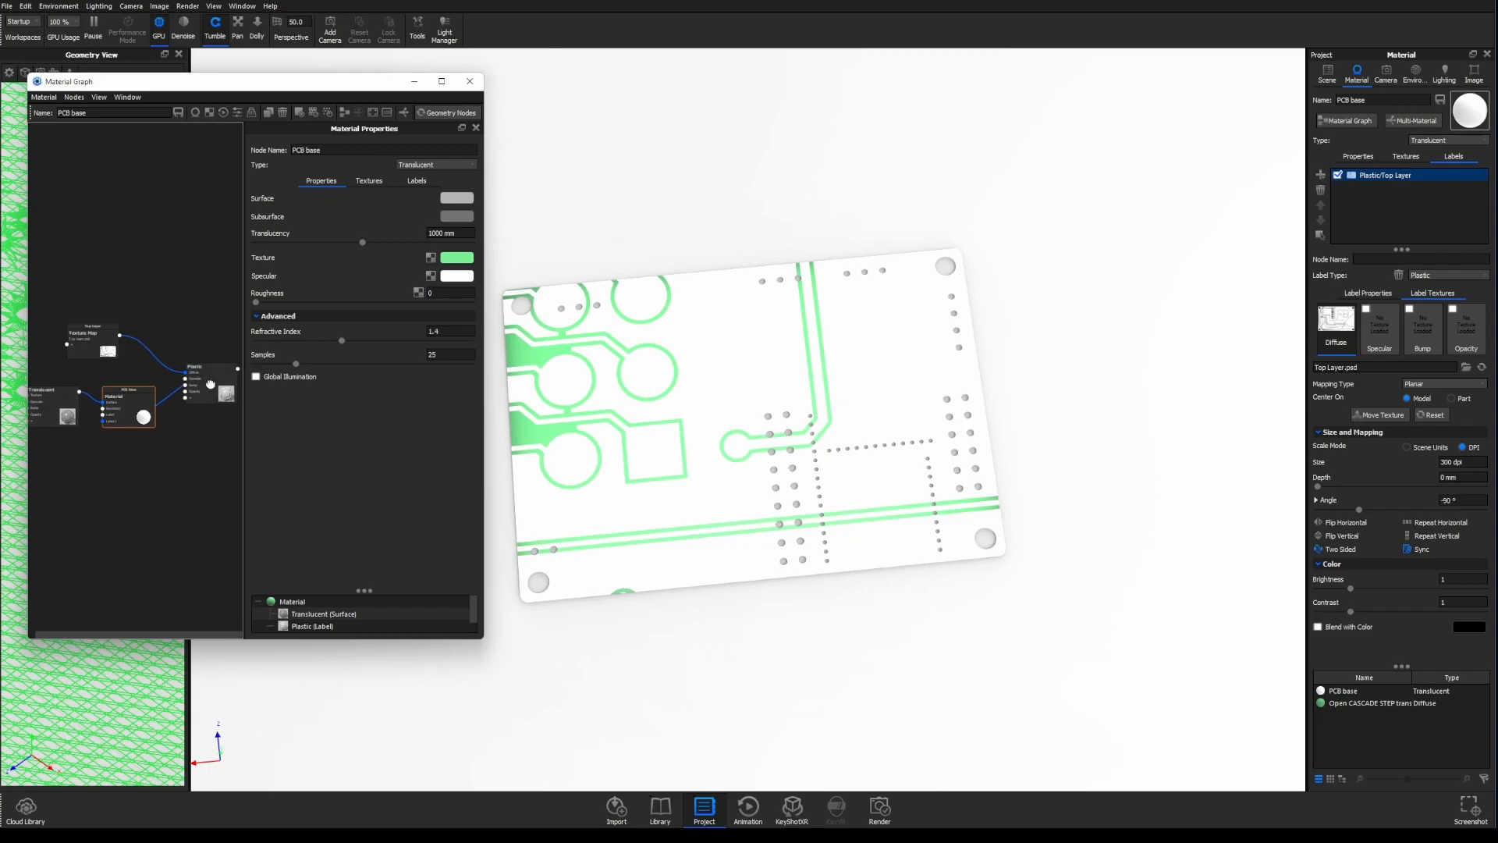
pyautogui.moveTo(211, 384); pyautogui.dragTo(226, 367)
pyautogui.scroll(-1, 160, 363)
pyautogui.scroll(1, 159, 362)
pyautogui.scroll(3, 159, 362)
pyautogui.scroll(3, 214, 362)
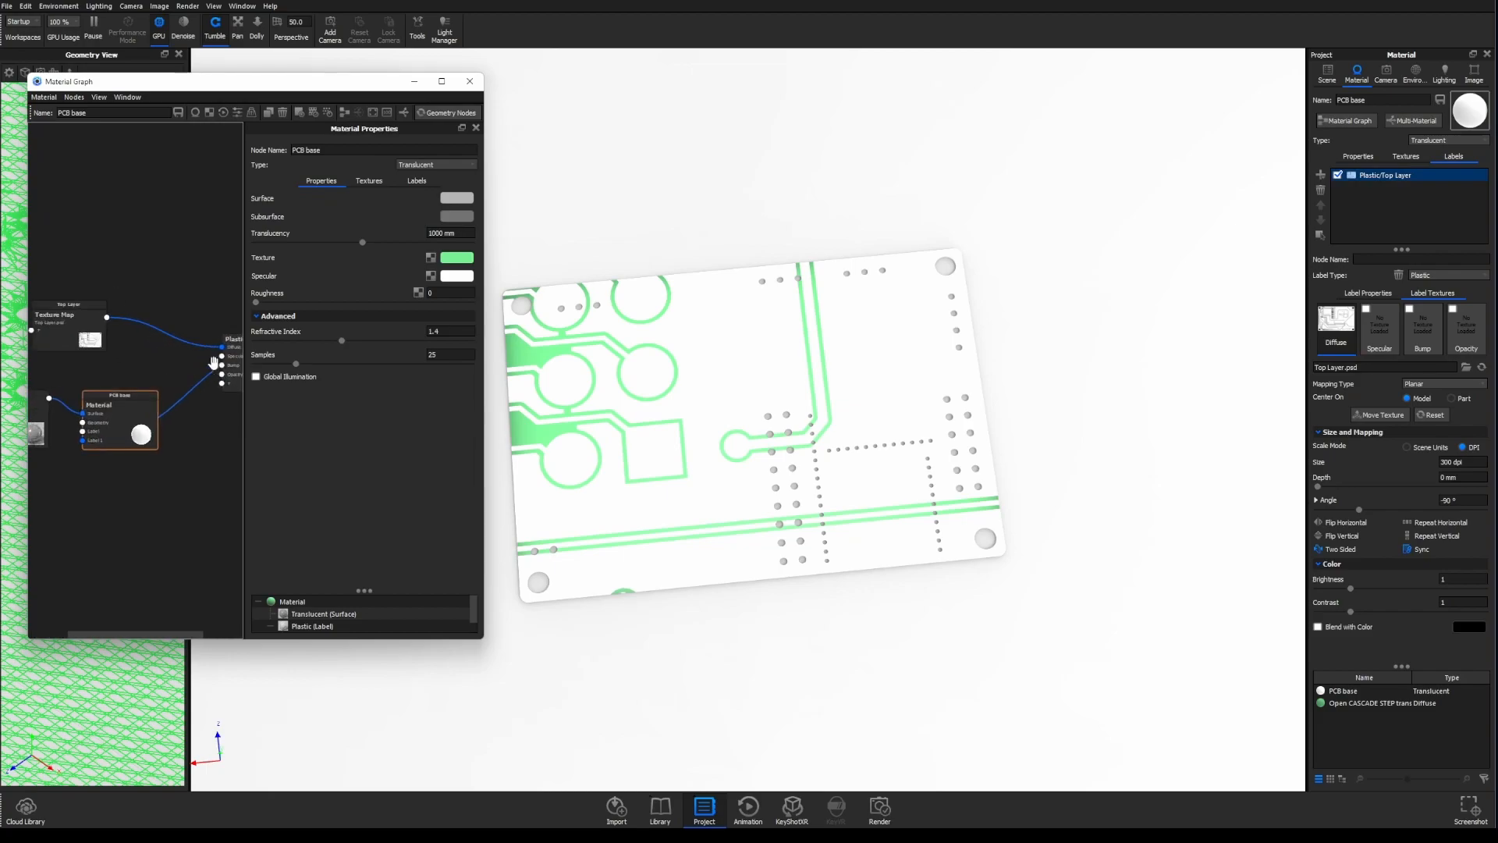
pyautogui.scroll(-3, 214, 362)
pyautogui.scroll(-2, 214, 362)
pyautogui.moveTo(210, 365); pyautogui.dragTo(184, 300)
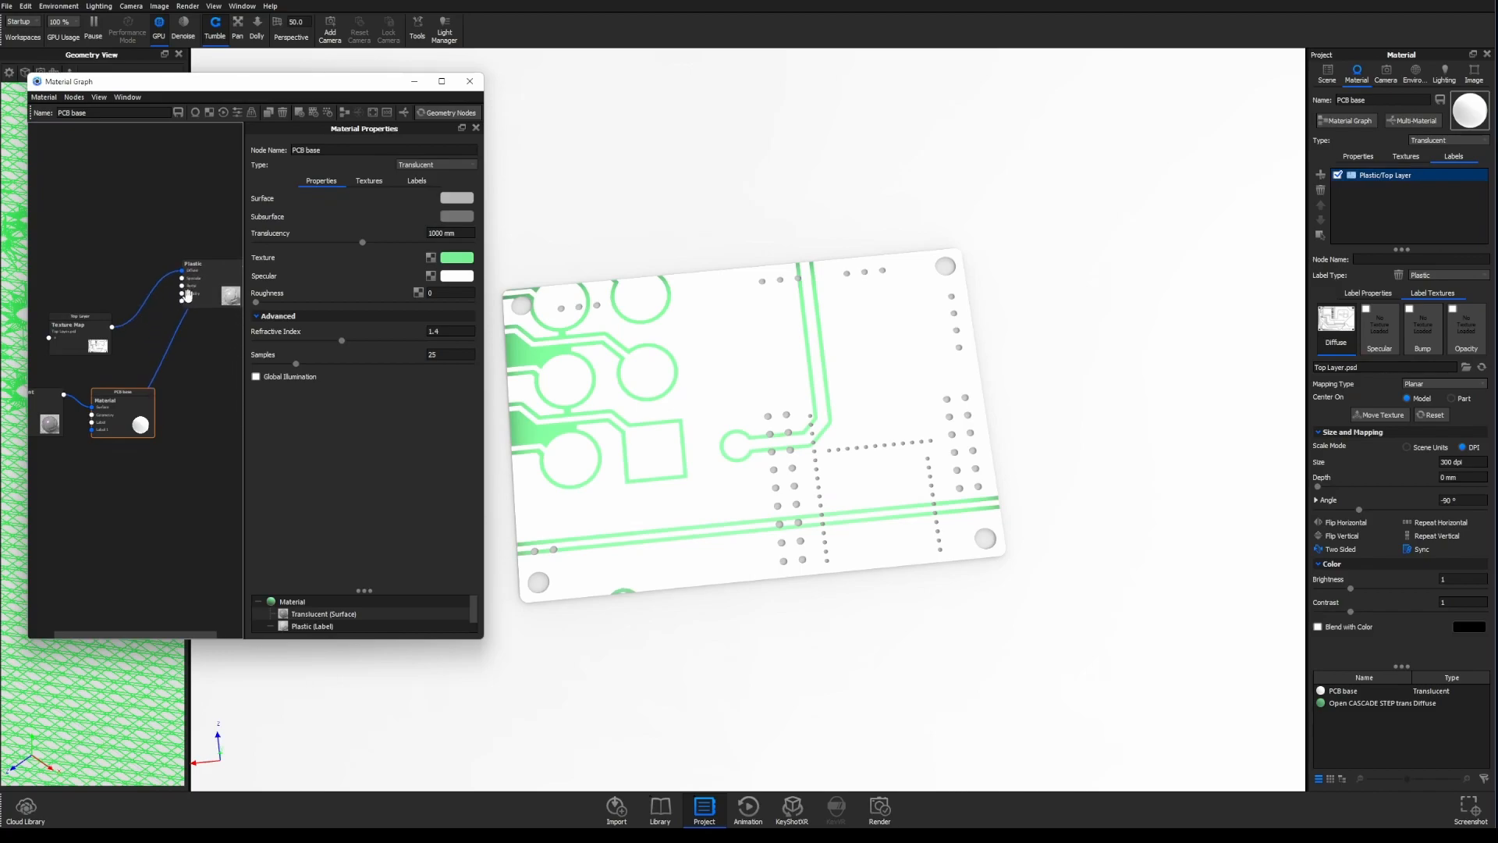
# - Auto-arrange the material graph nodes, and spread out the Translucent, Plastic and Texture Map nodes
pyautogui.click(345, 112)
pyautogui.scroll(-2, 198, 375)
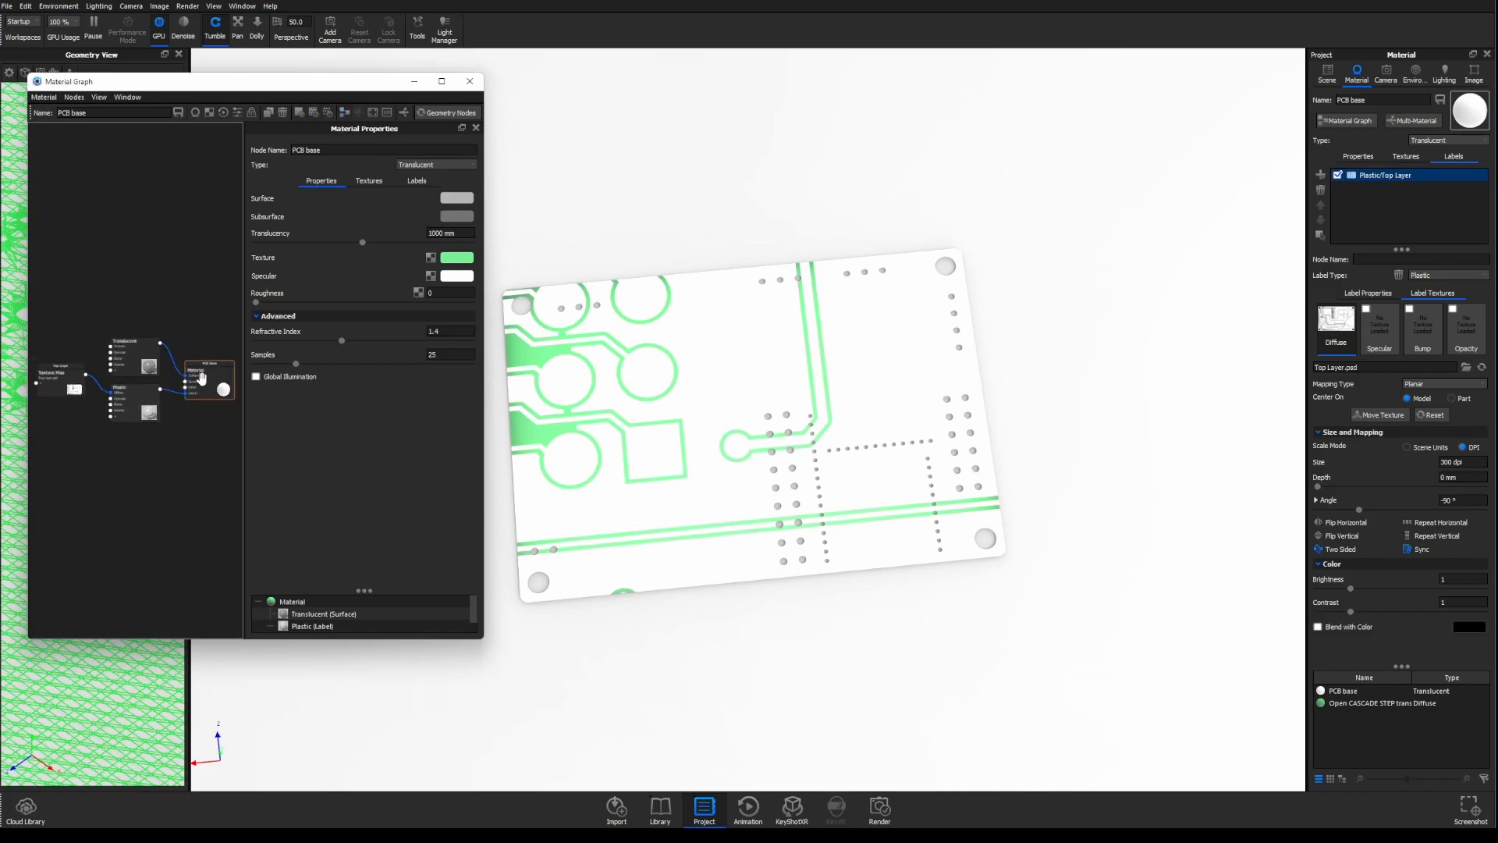
pyautogui.scroll(2, 203, 376)
pyautogui.moveTo(126, 343); pyautogui.dragTo(131, 324)
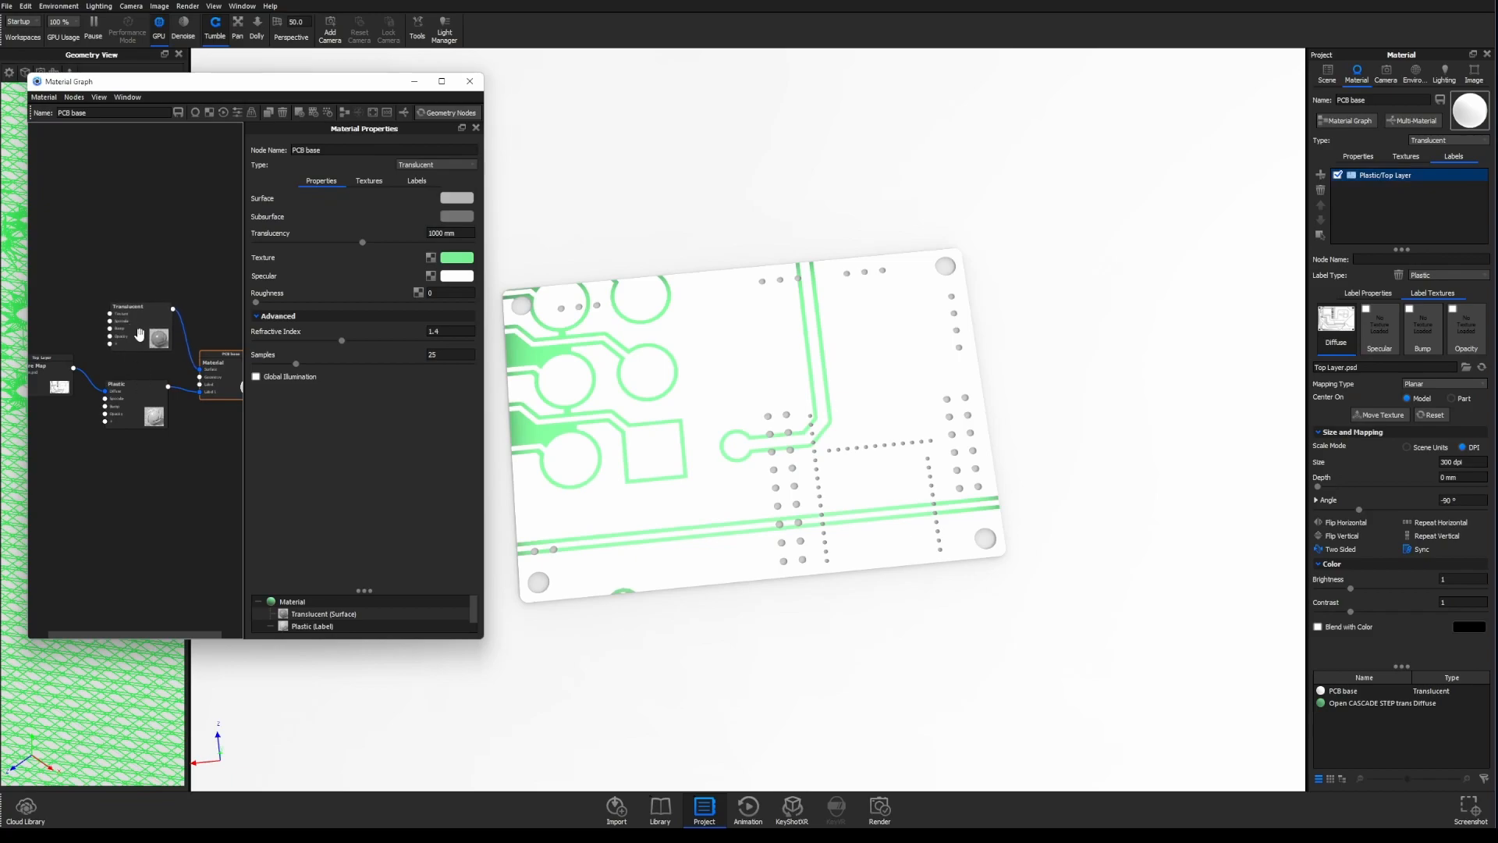
pyautogui.moveTo(146, 400); pyautogui.dragTo(146, 405)
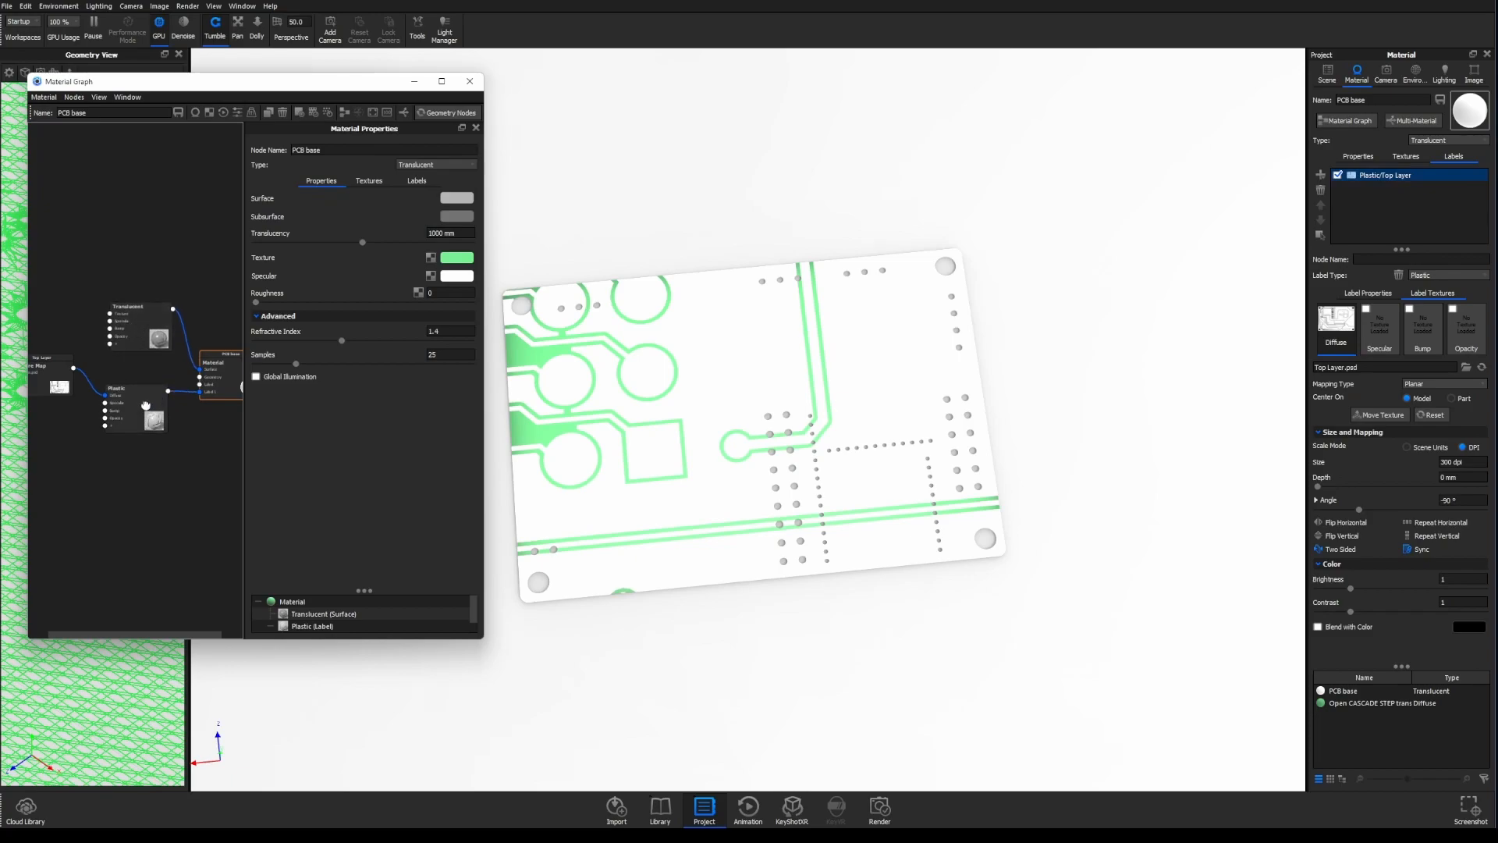
pyautogui.moveTo(48, 381); pyautogui.dragTo(61, 414)
pyautogui.scroll(-1, 61, 411)
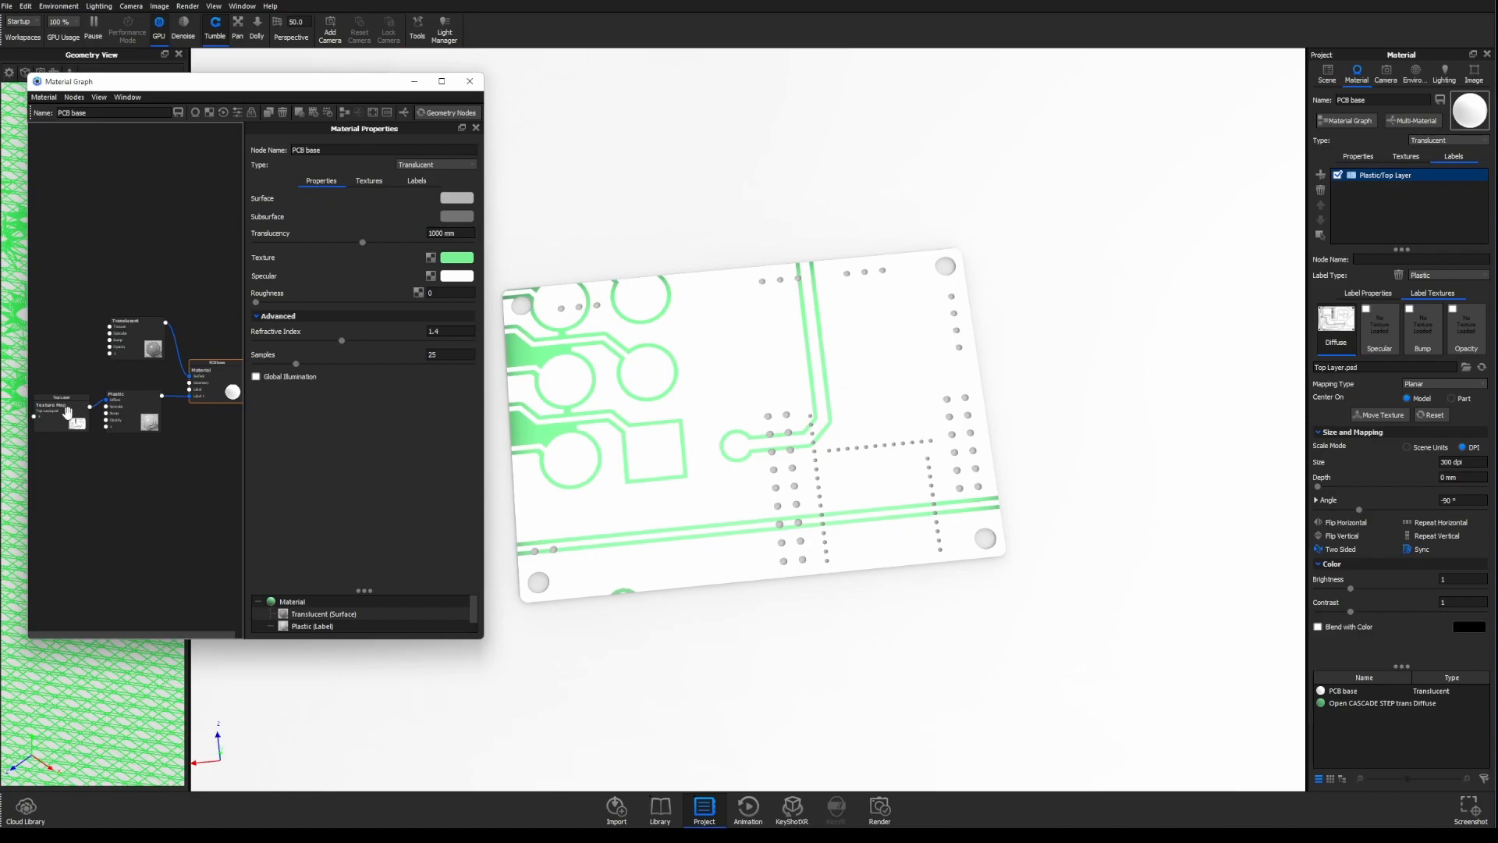
# - Preview the Top Layer texture map on the board and switch its scale mode to Scene Units with a width of 193.8 mm
pyautogui.click(67, 412)
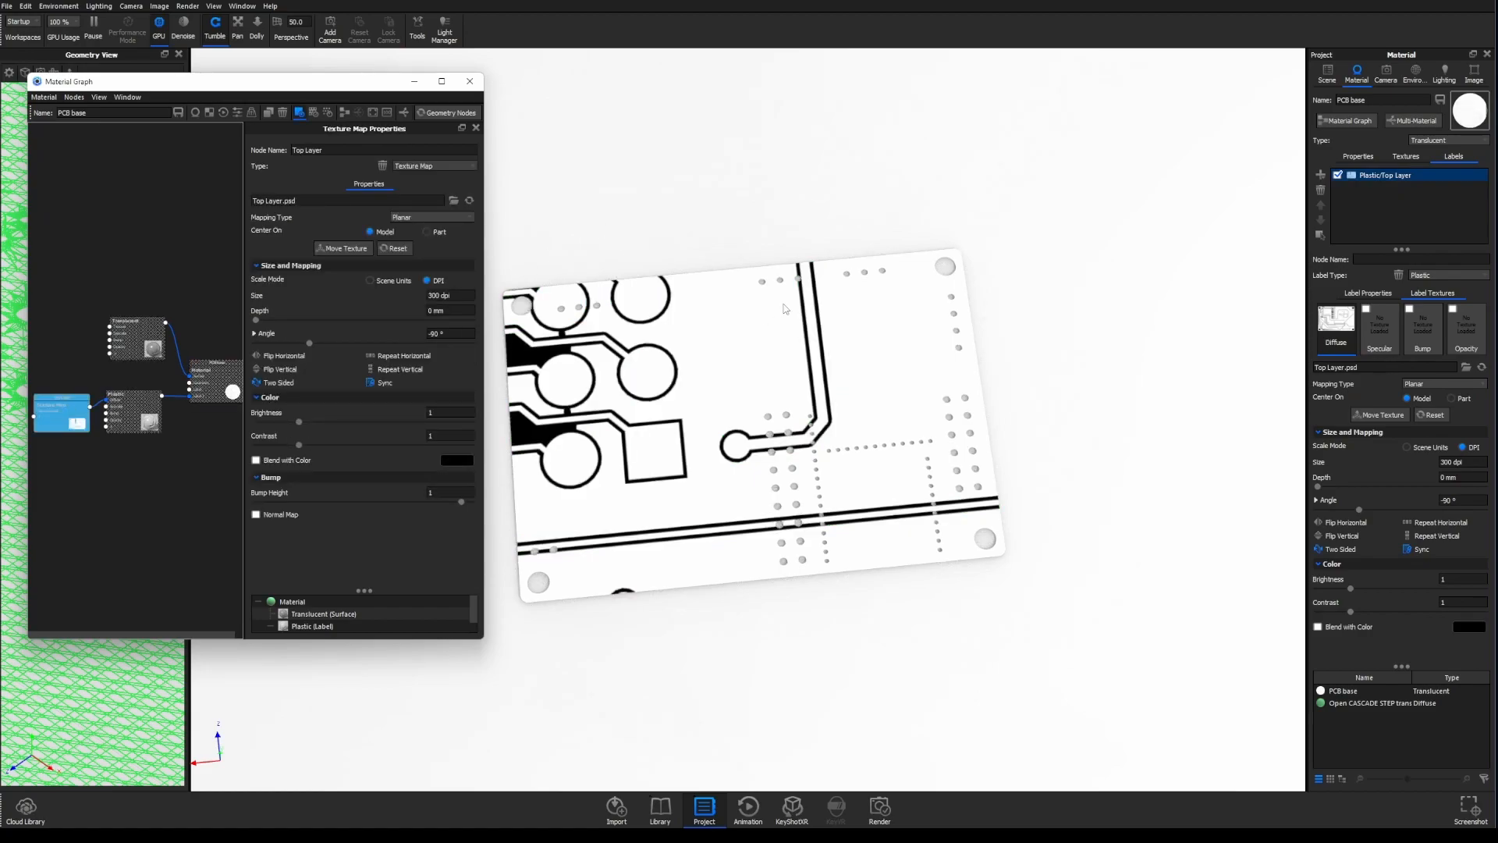
pyautogui.scroll(-5, 840, 284)
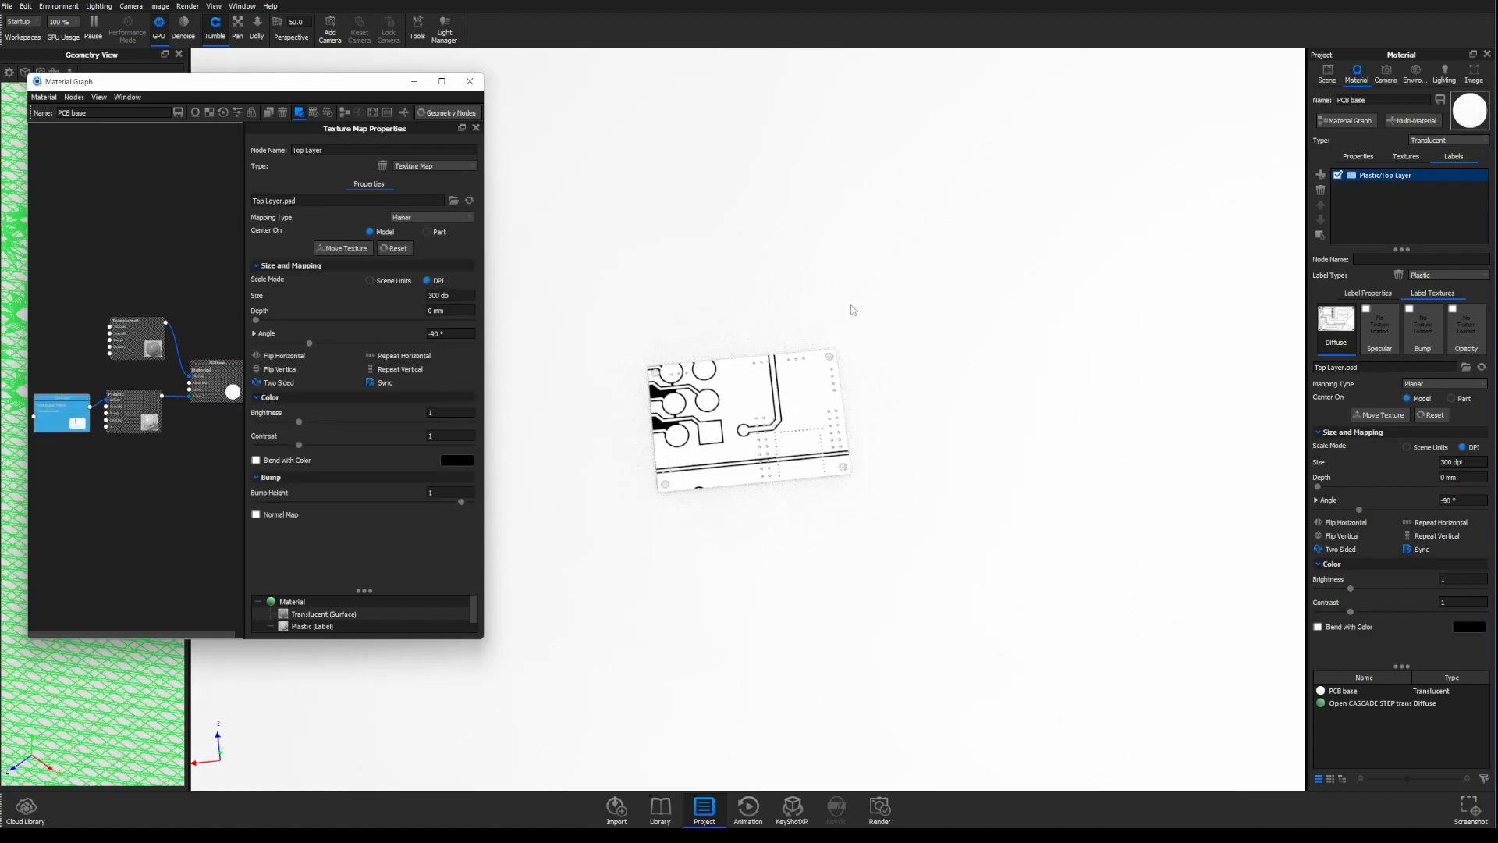
pyautogui.scroll(-1, 667, 309)
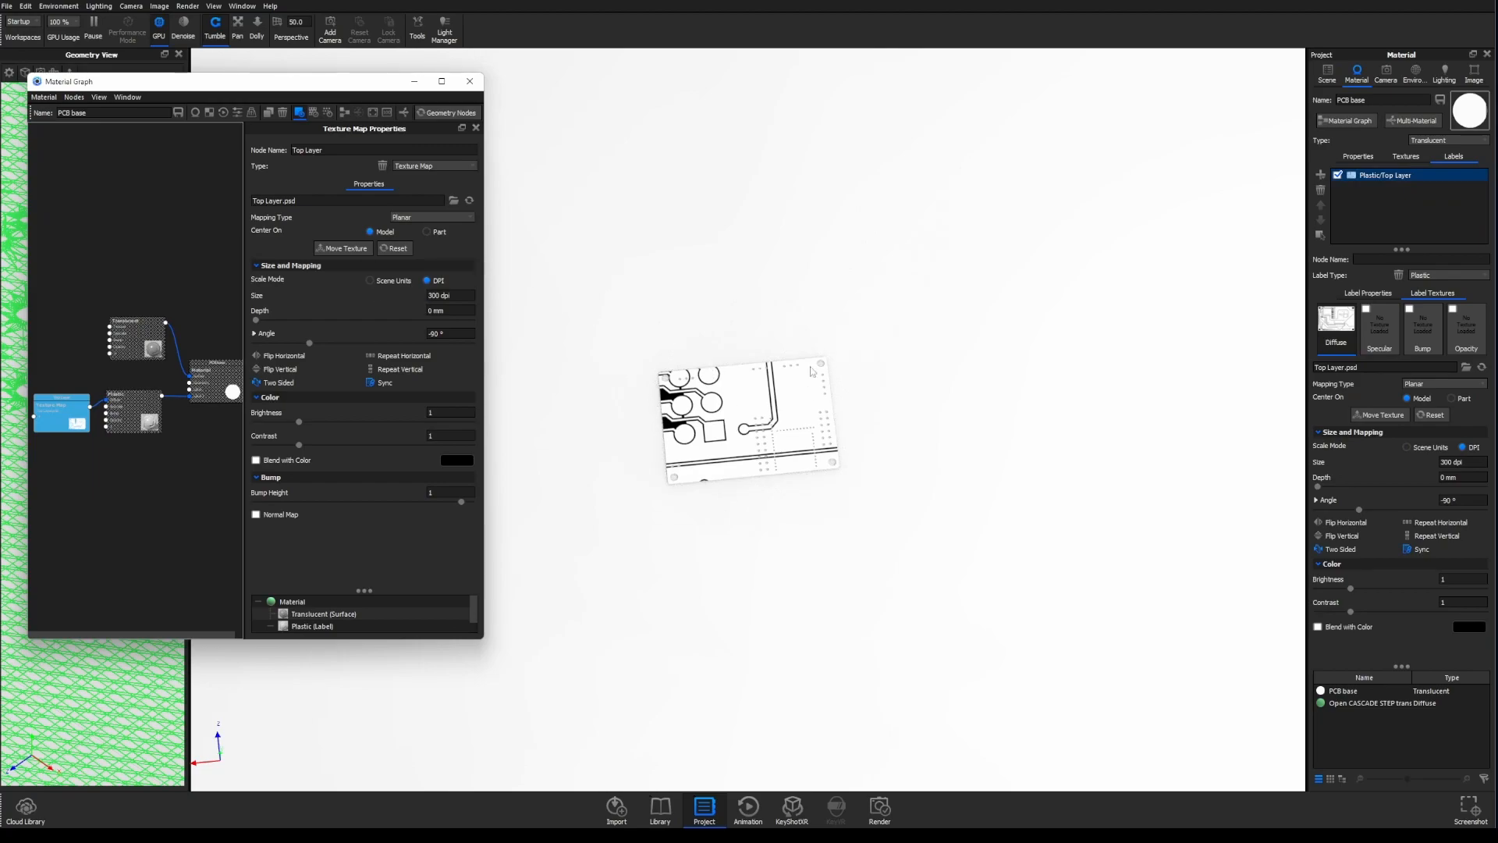
pyautogui.click(326, 248)
pyautogui.scroll(-2, 859, 288)
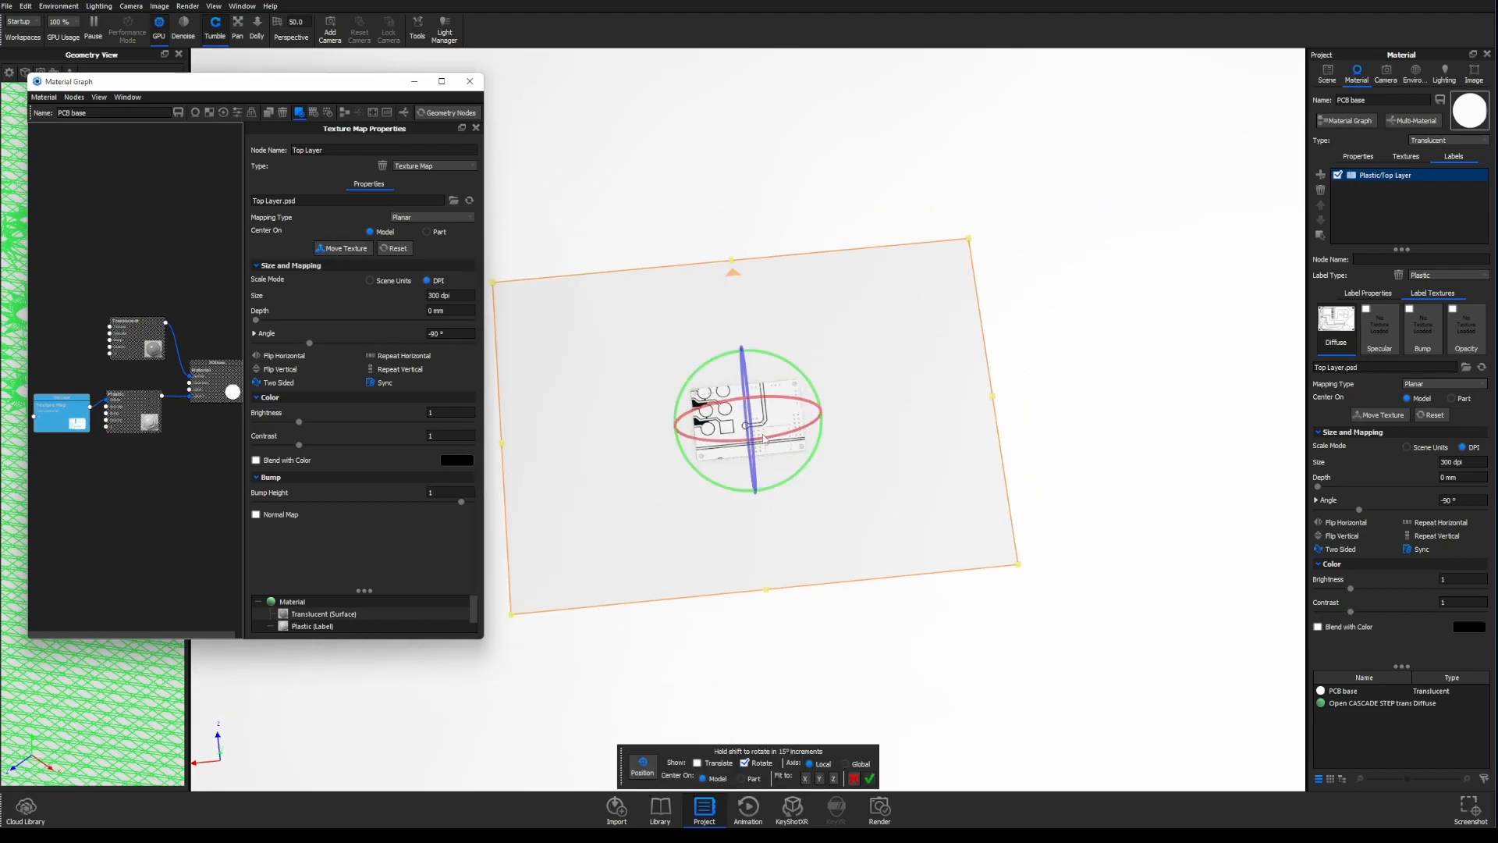
pyautogui.click(371, 280)
pyautogui.moveTo(371, 306); pyautogui.dragTo(337, 308)
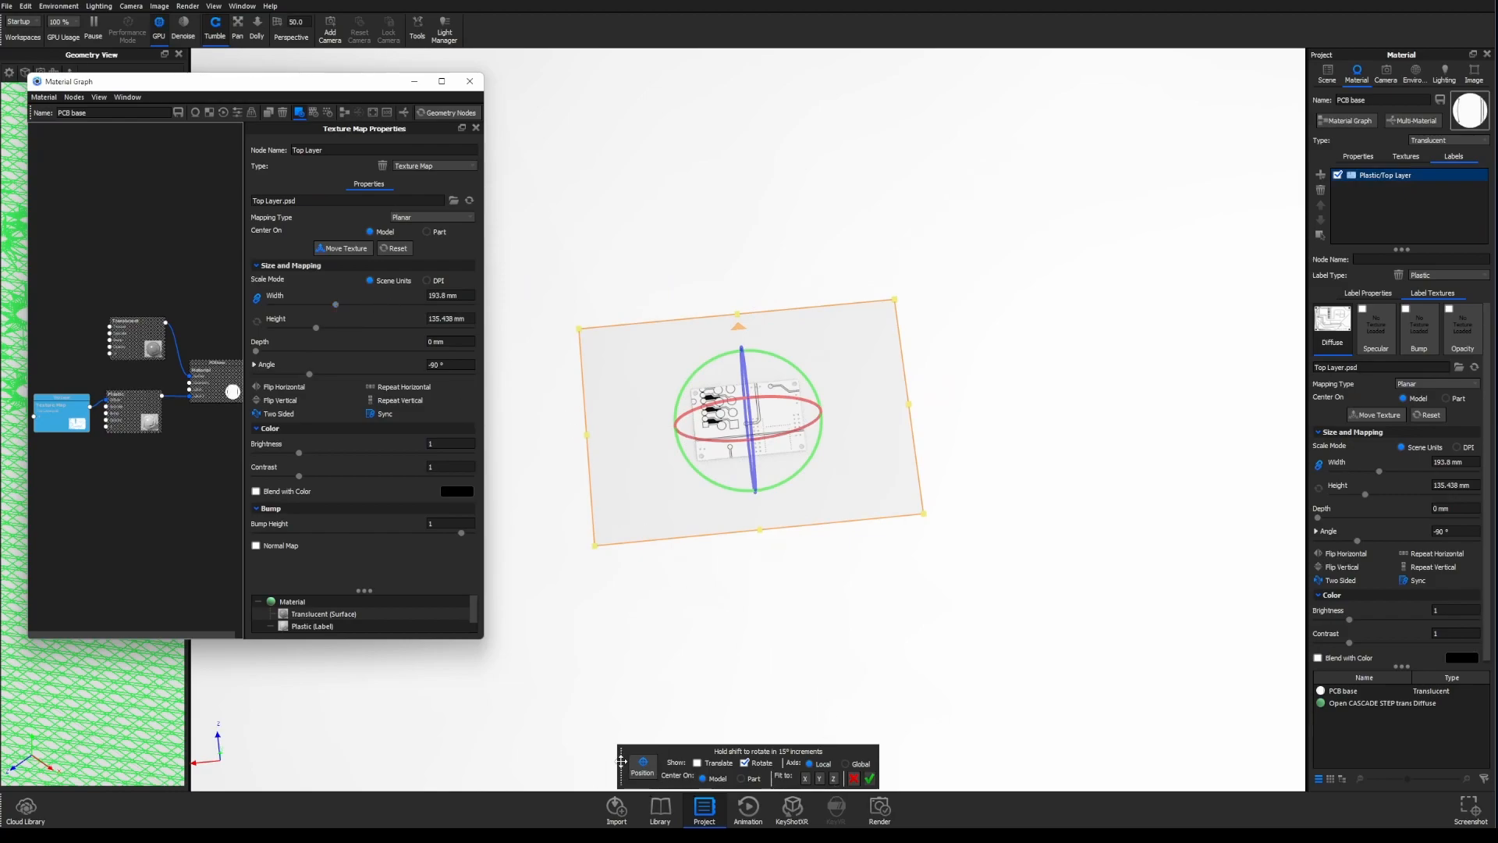
# - Try the fit axes for the Top Layer texture until its projection lies flat on the board's face
pyautogui.click(807, 779)
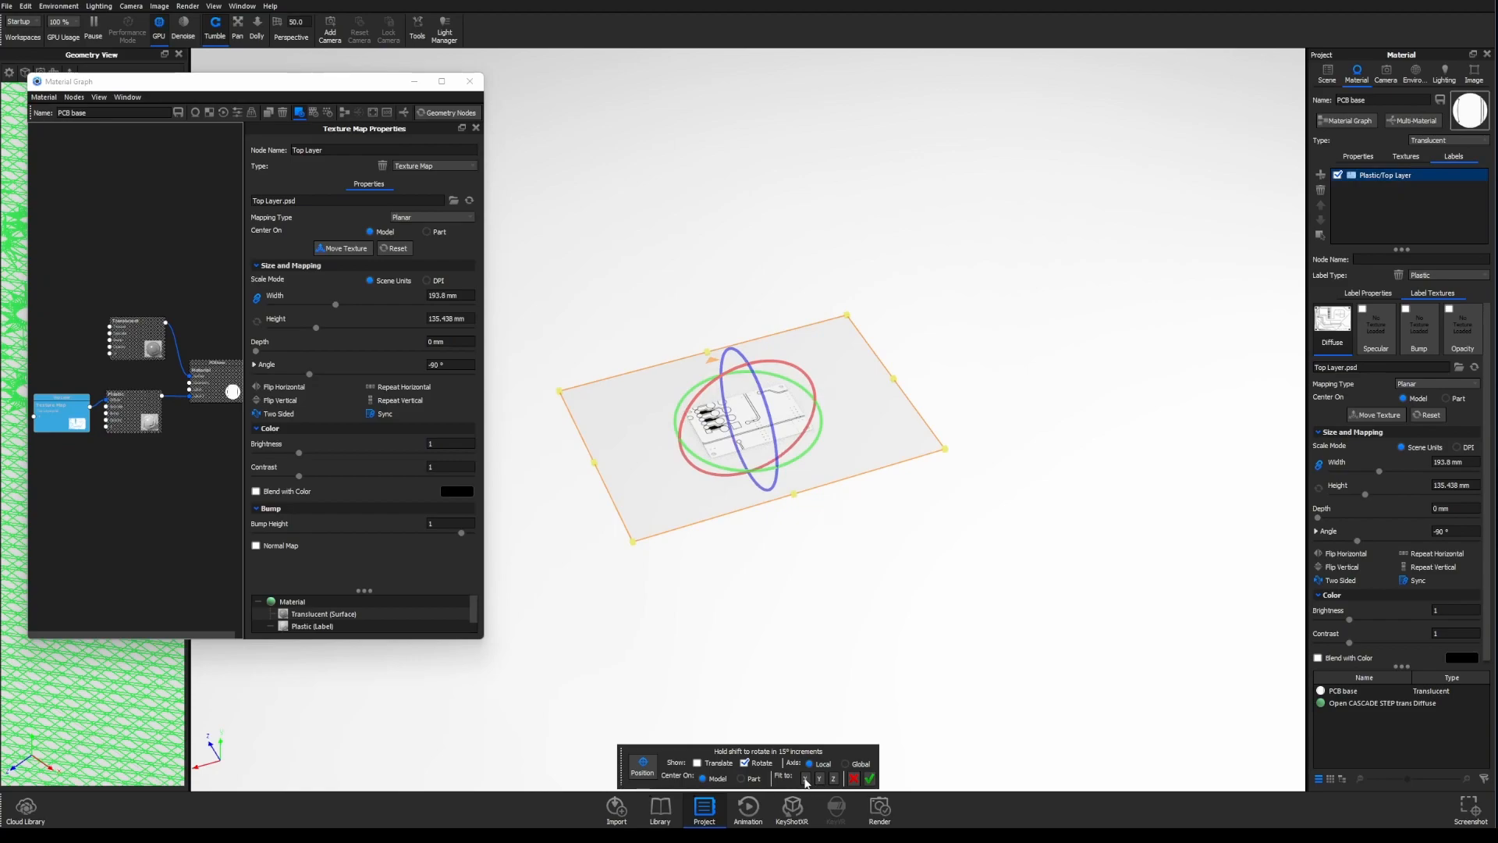
pyautogui.click(806, 779)
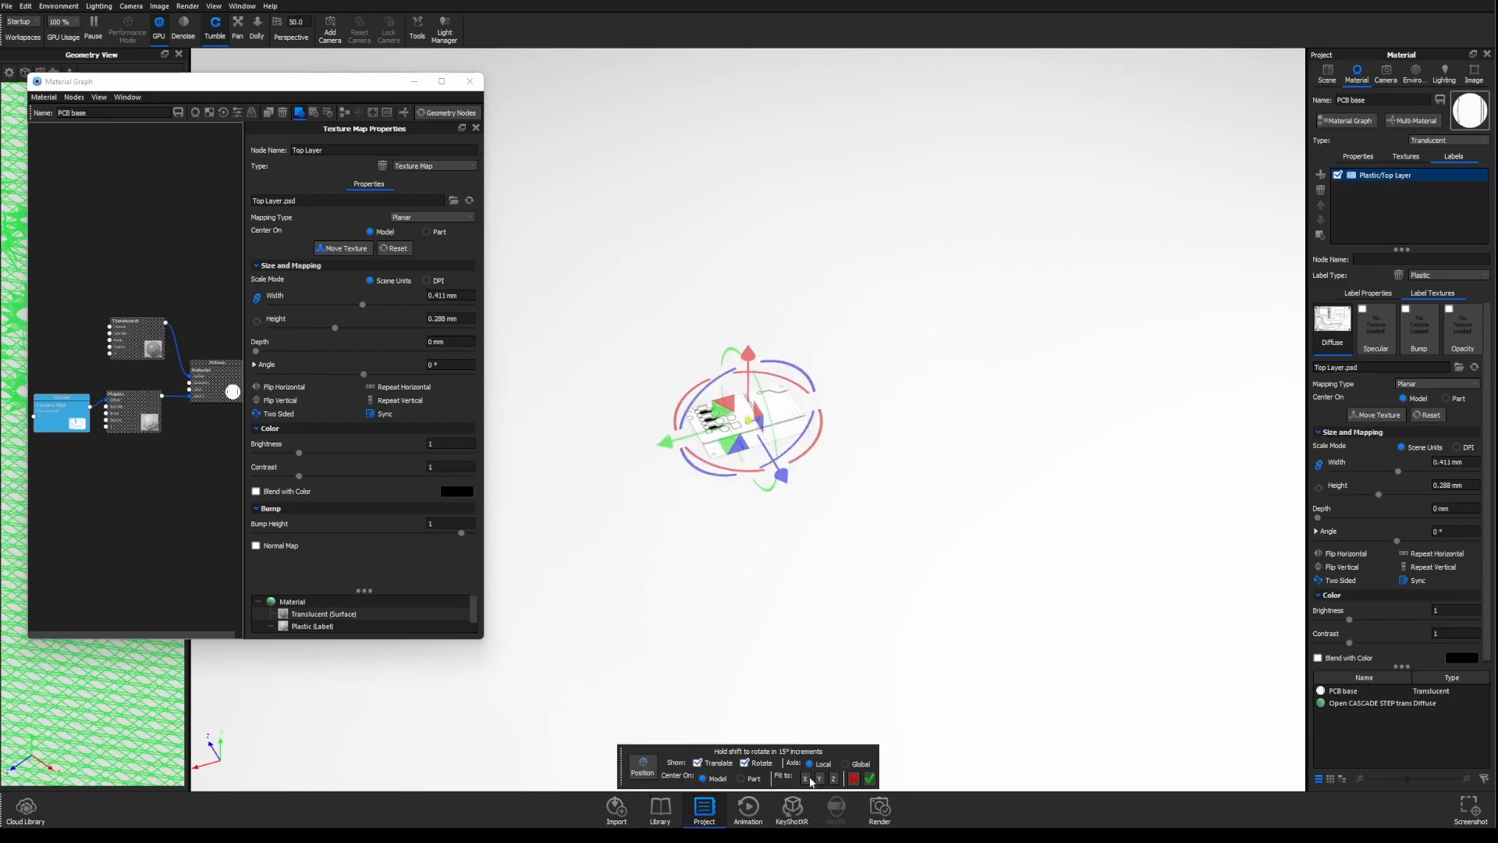
pyautogui.moveTo(809, 538); pyautogui.dragTo(812, 648)
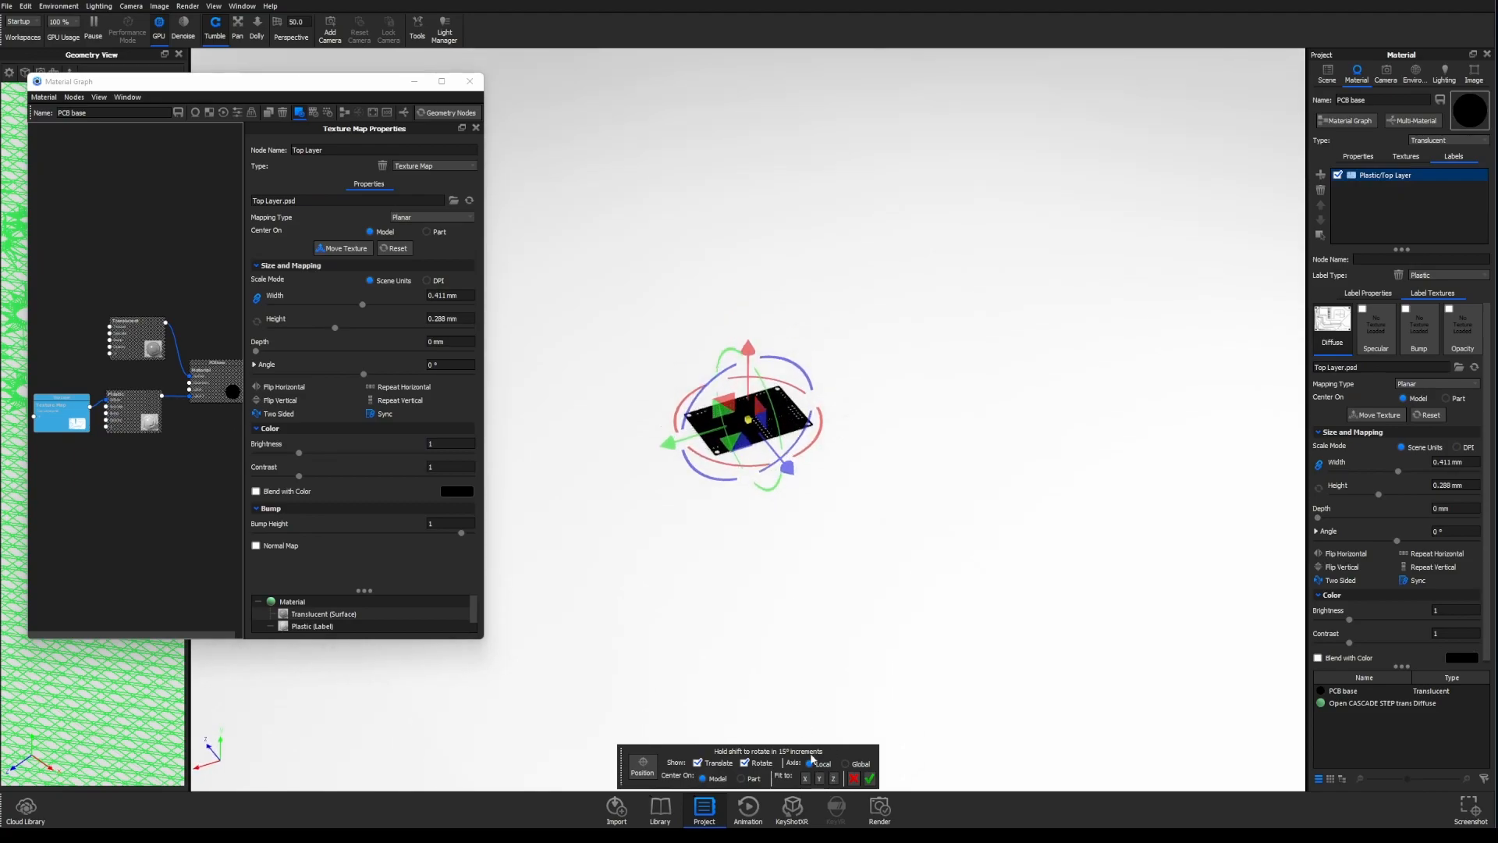
pyautogui.click(818, 779)
pyautogui.moveTo(791, 540)
pyautogui.mouseDown()
pyautogui.moveTo(761, 495)
pyautogui.moveTo(792, 562)
pyautogui.mouseUp()
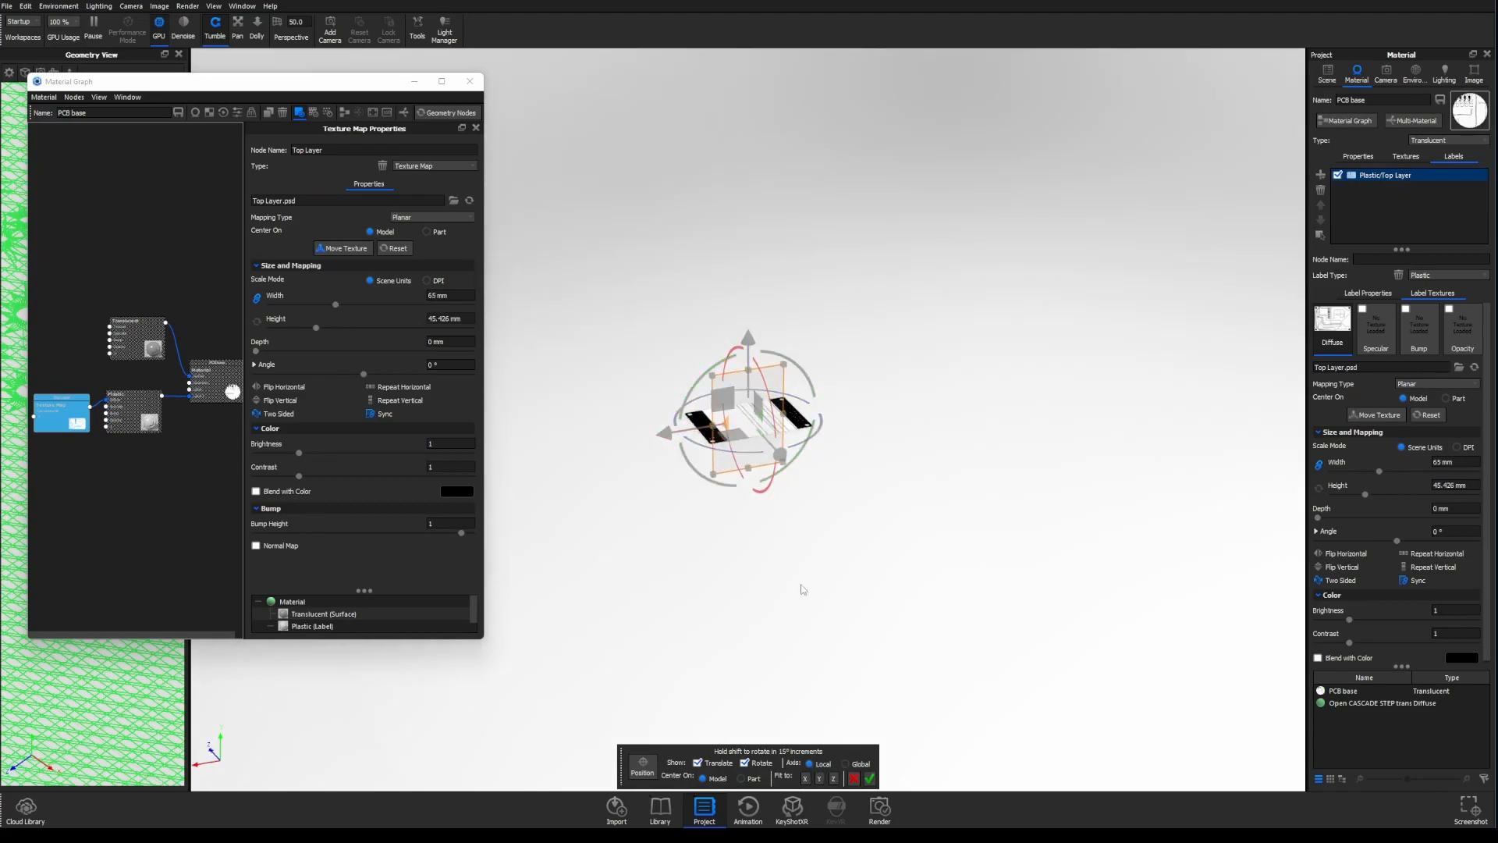
pyautogui.click(832, 779)
pyautogui.moveTo(856, 630); pyautogui.dragTo(835, 538)
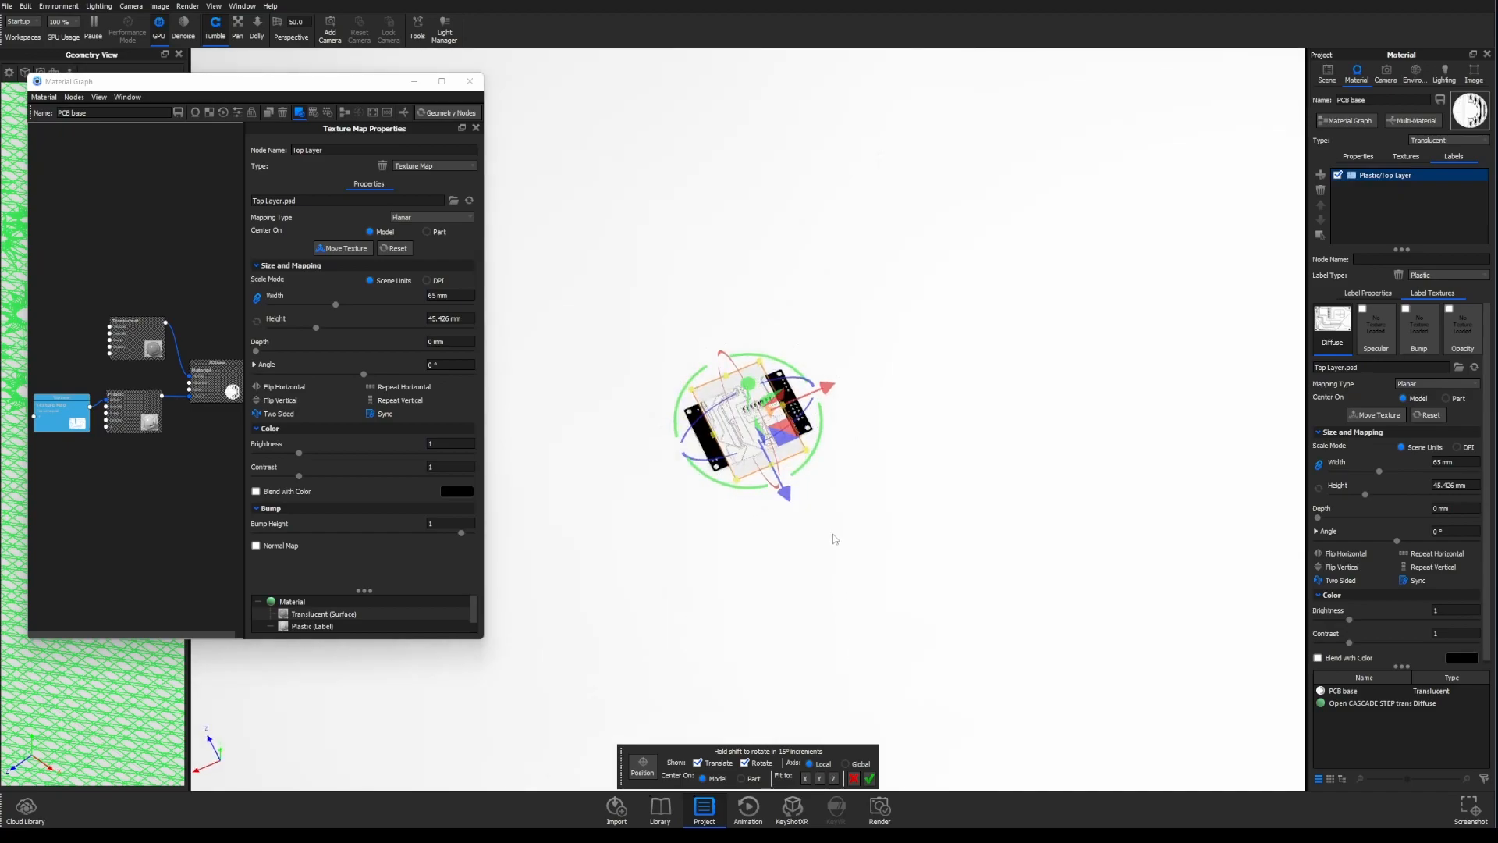
# - Rotate the Top Layer texture to 90° and shift it slightly across the board to line up with the holes
pyautogui.moveTo(826, 466)
pyautogui.mouseDown()
pyautogui.moveTo(813, 466)
pyautogui.moveTo(843, 456)
pyautogui.mouseUp()
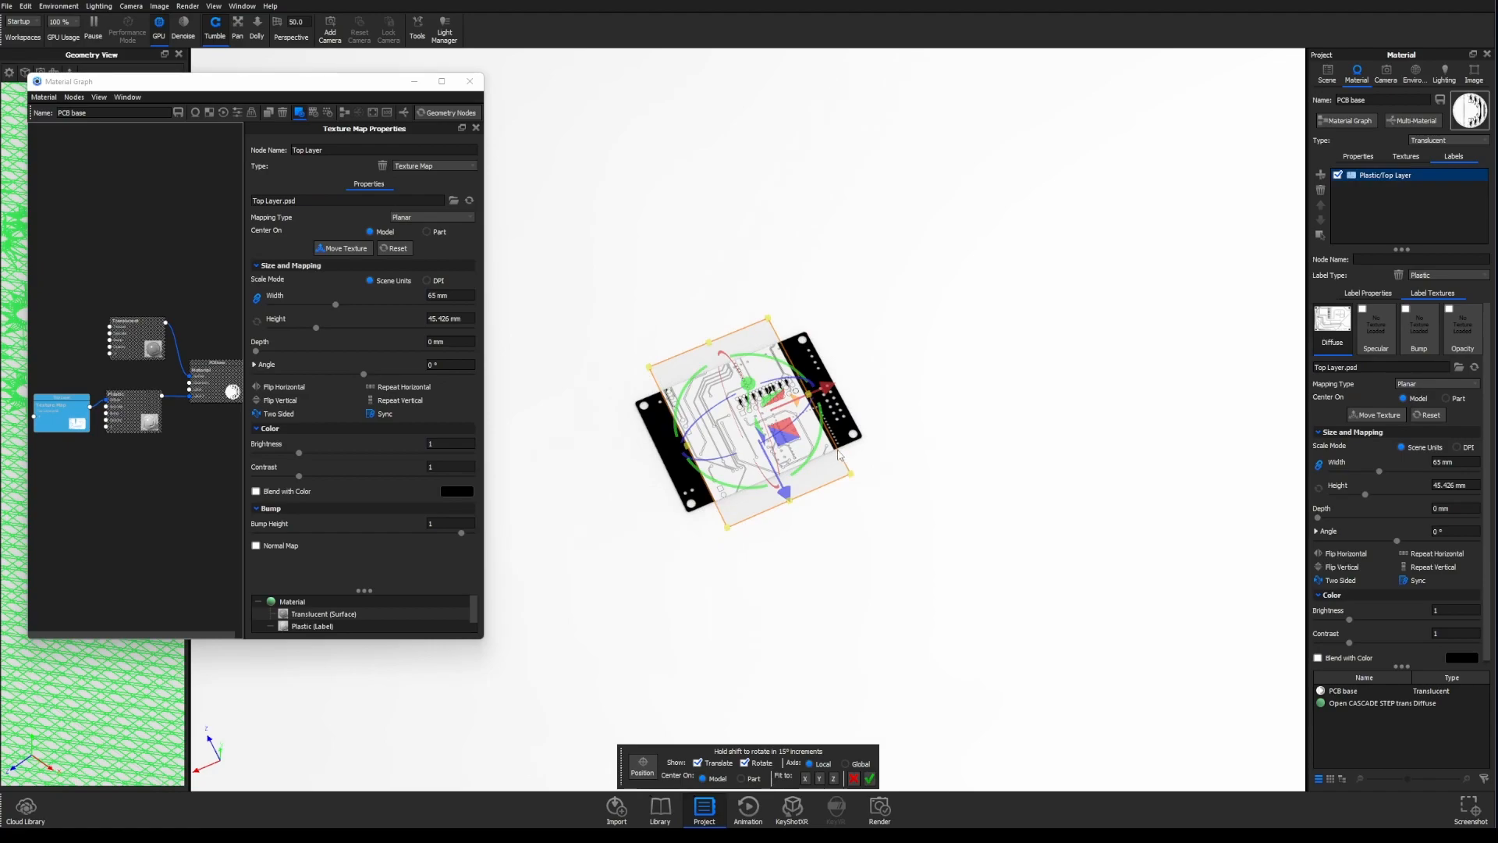
pyautogui.moveTo(840, 455); pyautogui.dragTo(707, 525)
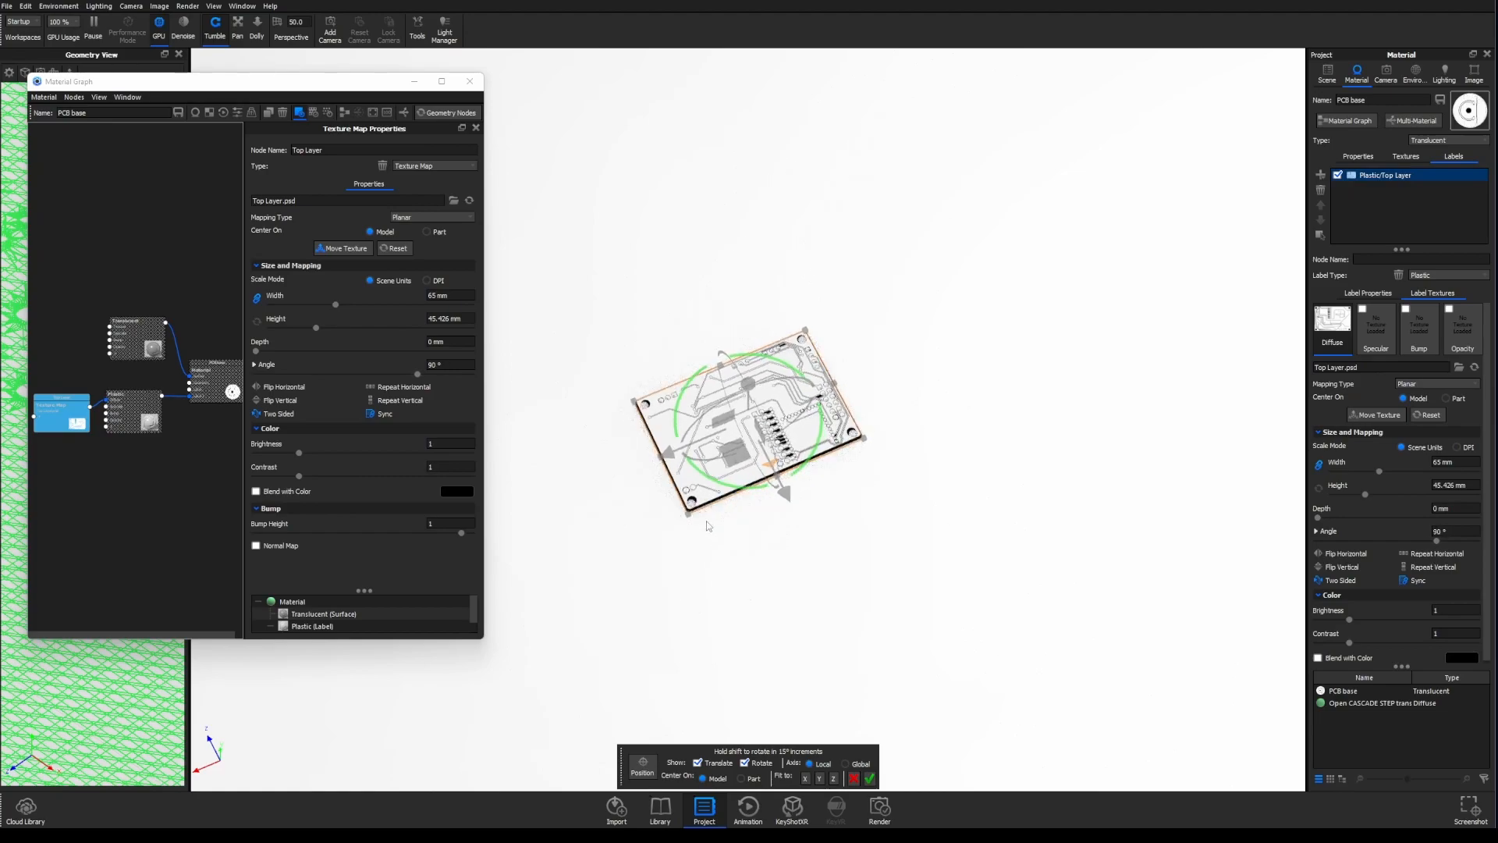
pyautogui.scroll(6, 708, 525)
pyautogui.moveTo(897, 580); pyautogui.dragTo(944, 559)
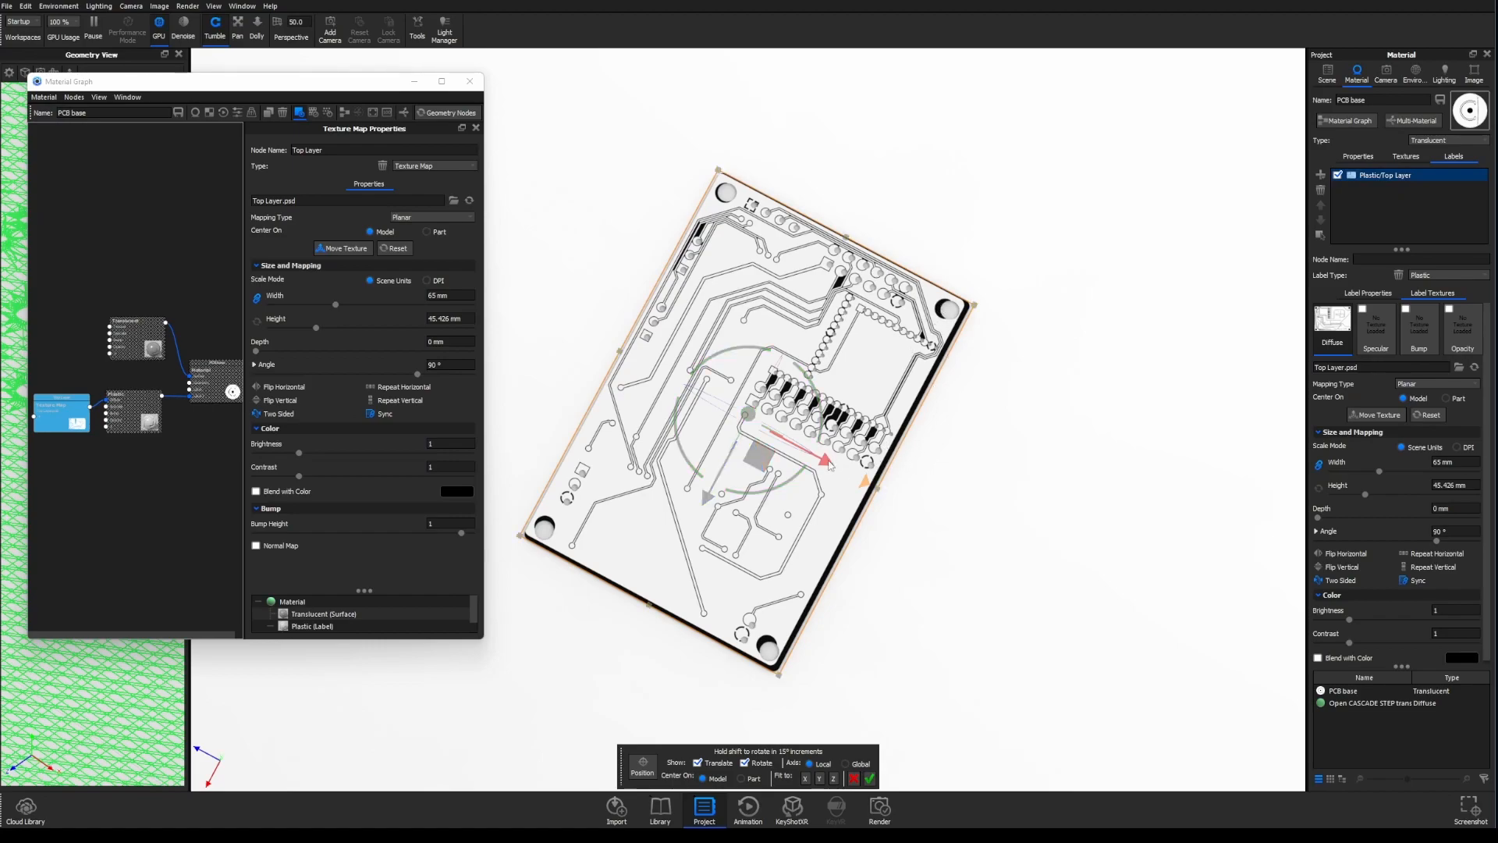
pyautogui.moveTo(829, 465); pyautogui.dragTo(835, 466)
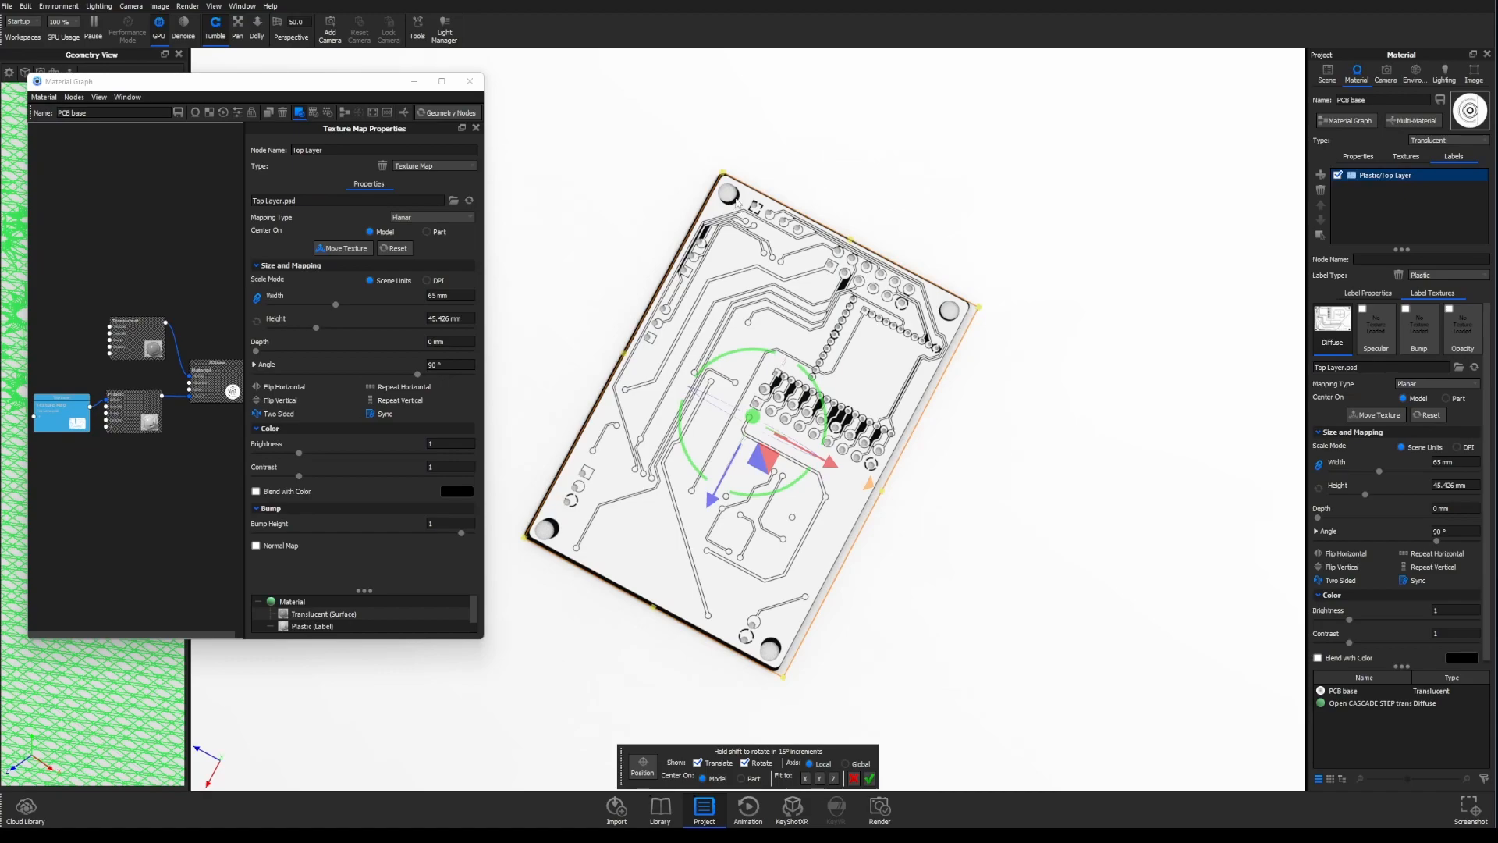
# - Set the Top Layer texture's width to 66 mm, nudge it to match the board's holes, accept the placement and end the texture preview
pyautogui.click(423, 295)
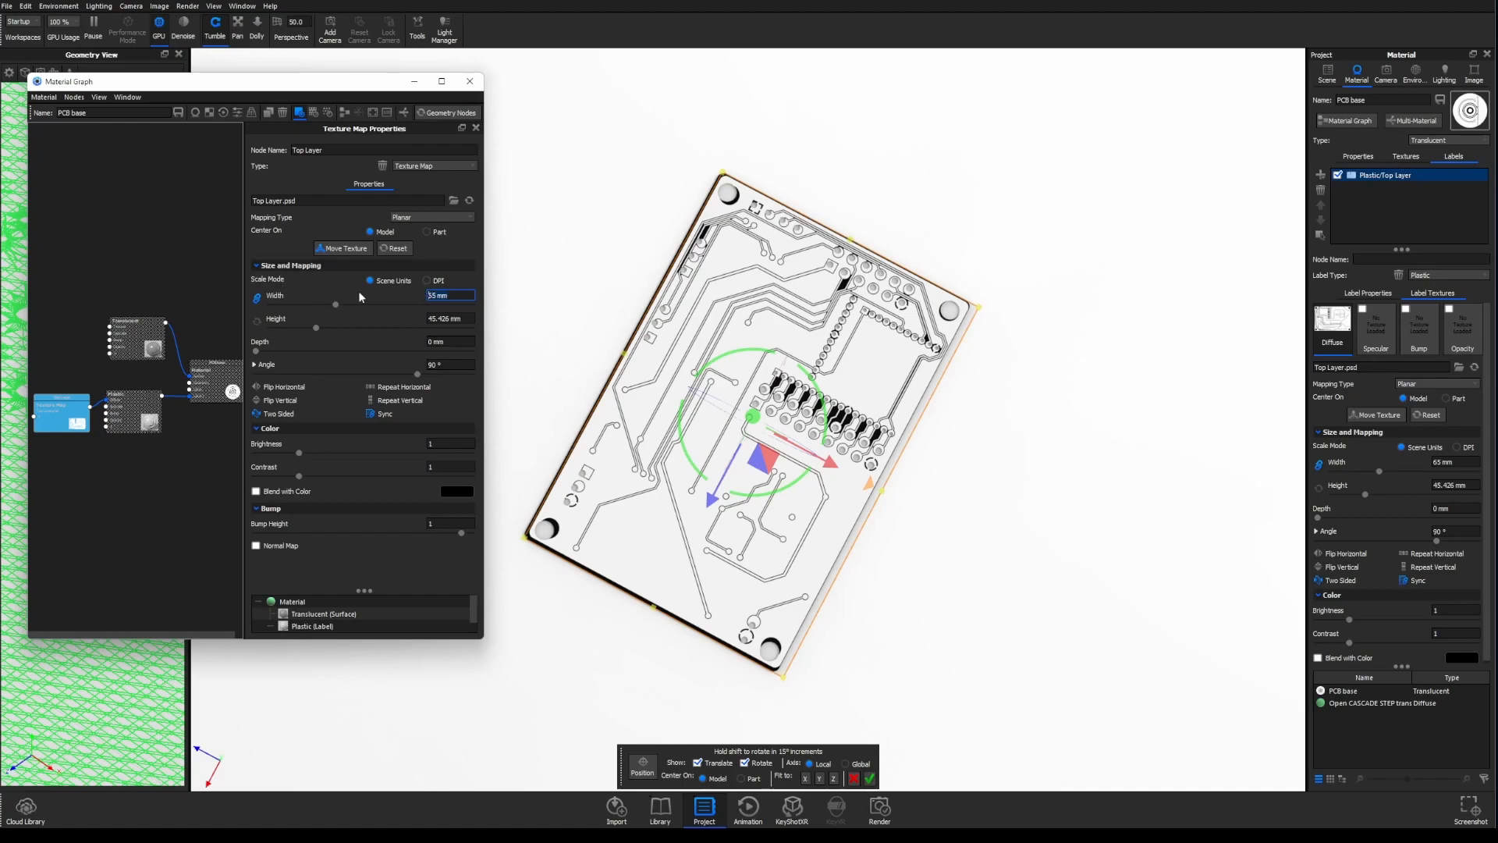
pyautogui.write('66')
pyautogui.press('Return')
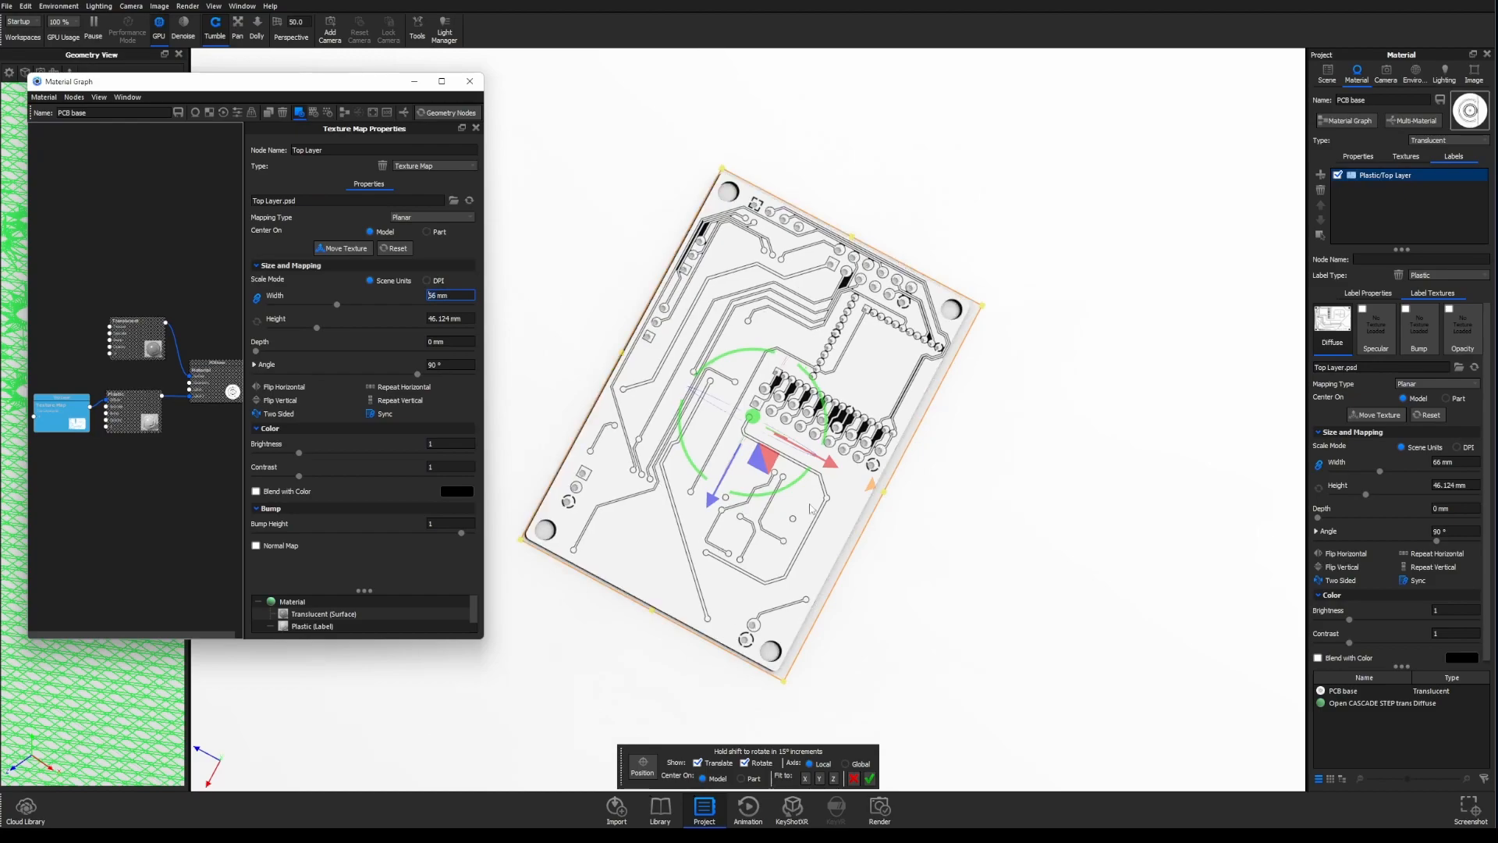
pyautogui.moveTo(831, 466); pyautogui.dragTo(828, 465)
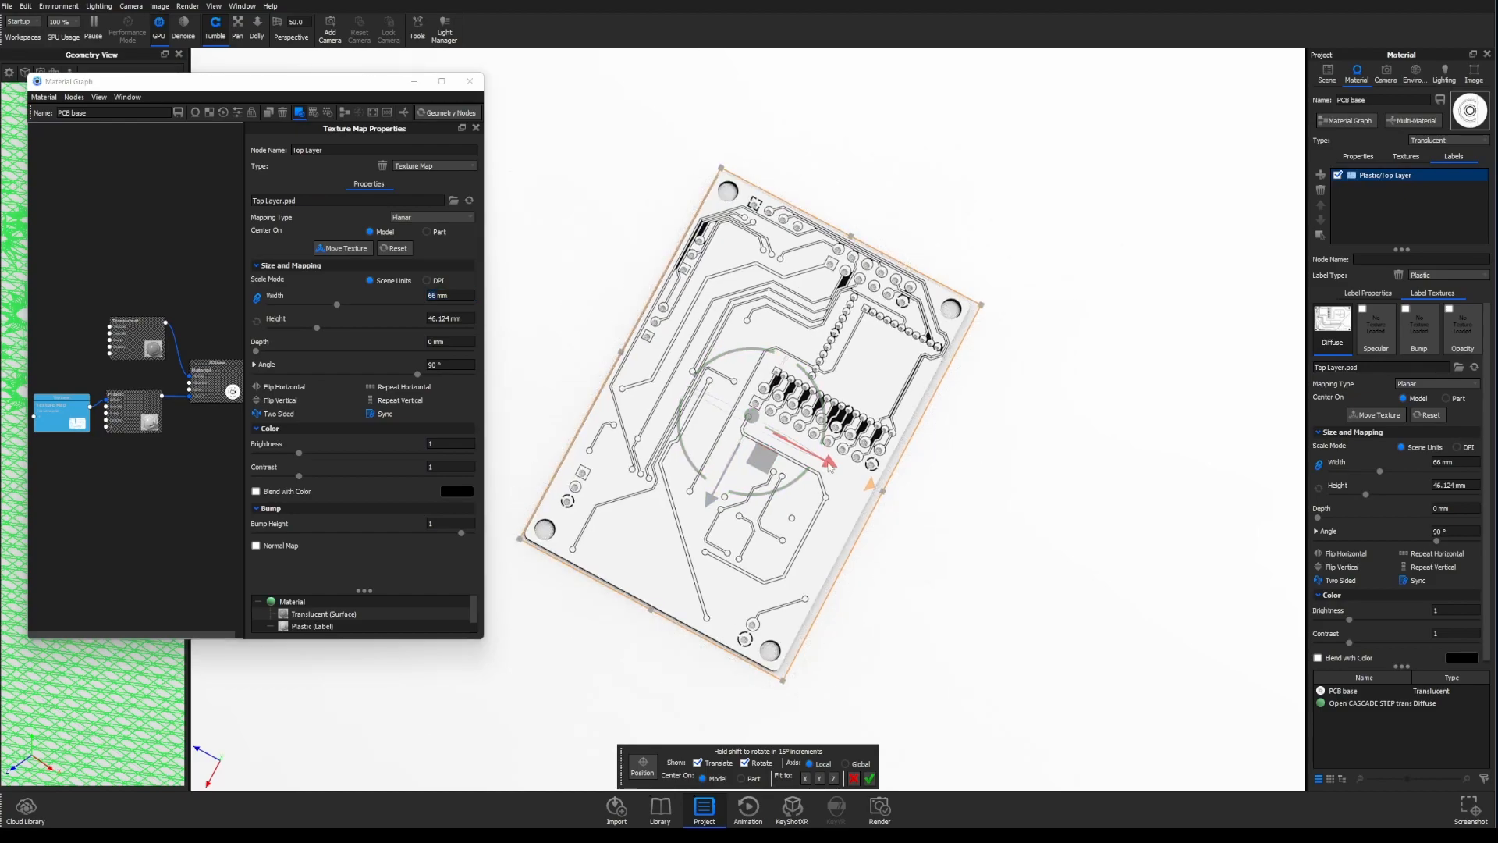
pyautogui.moveTo(712, 500); pyautogui.dragTo(712, 500)
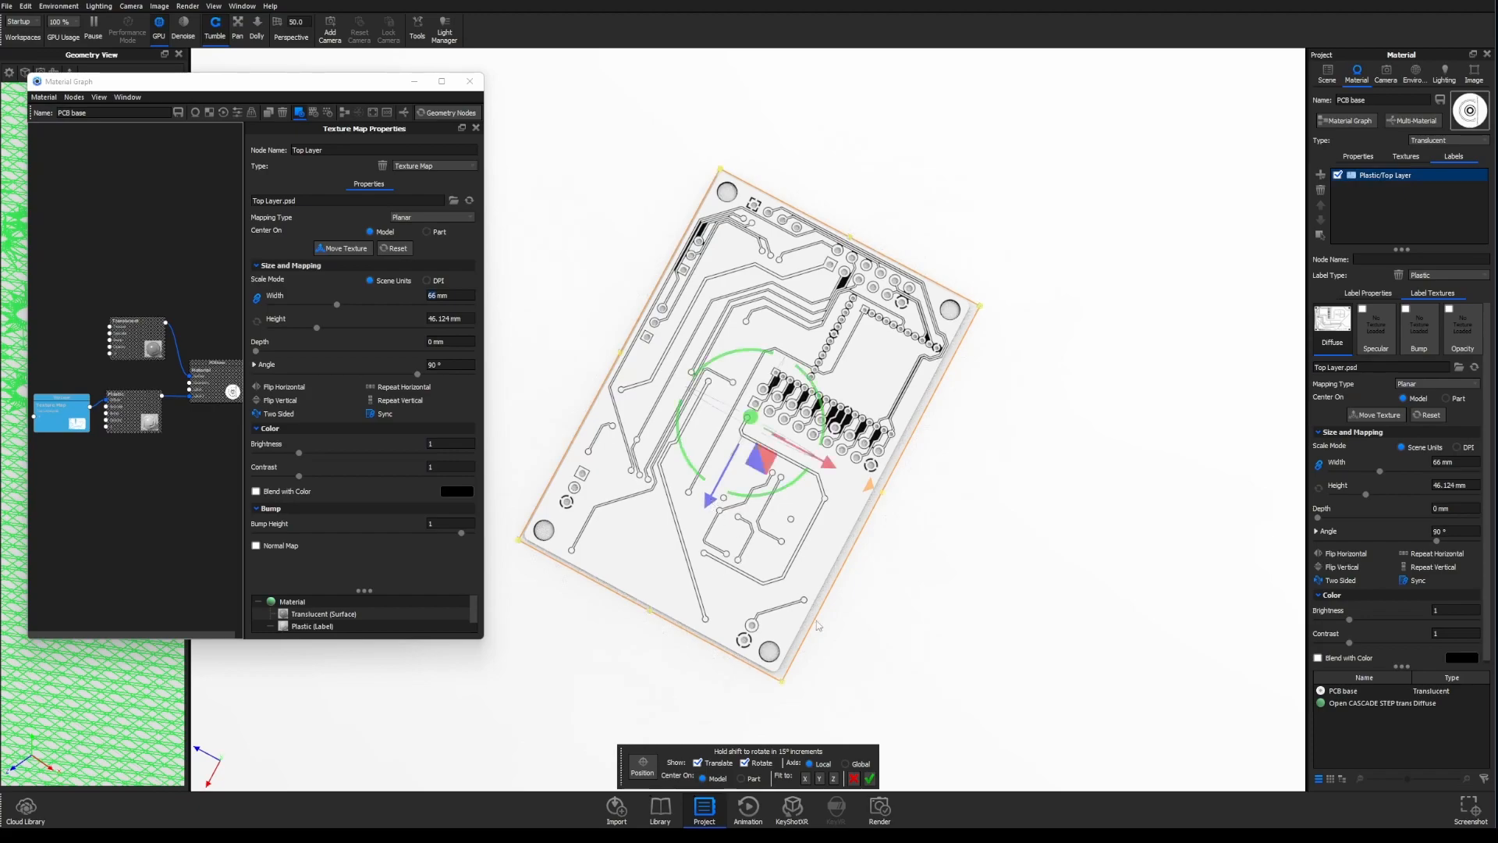
pyautogui.click(871, 780)
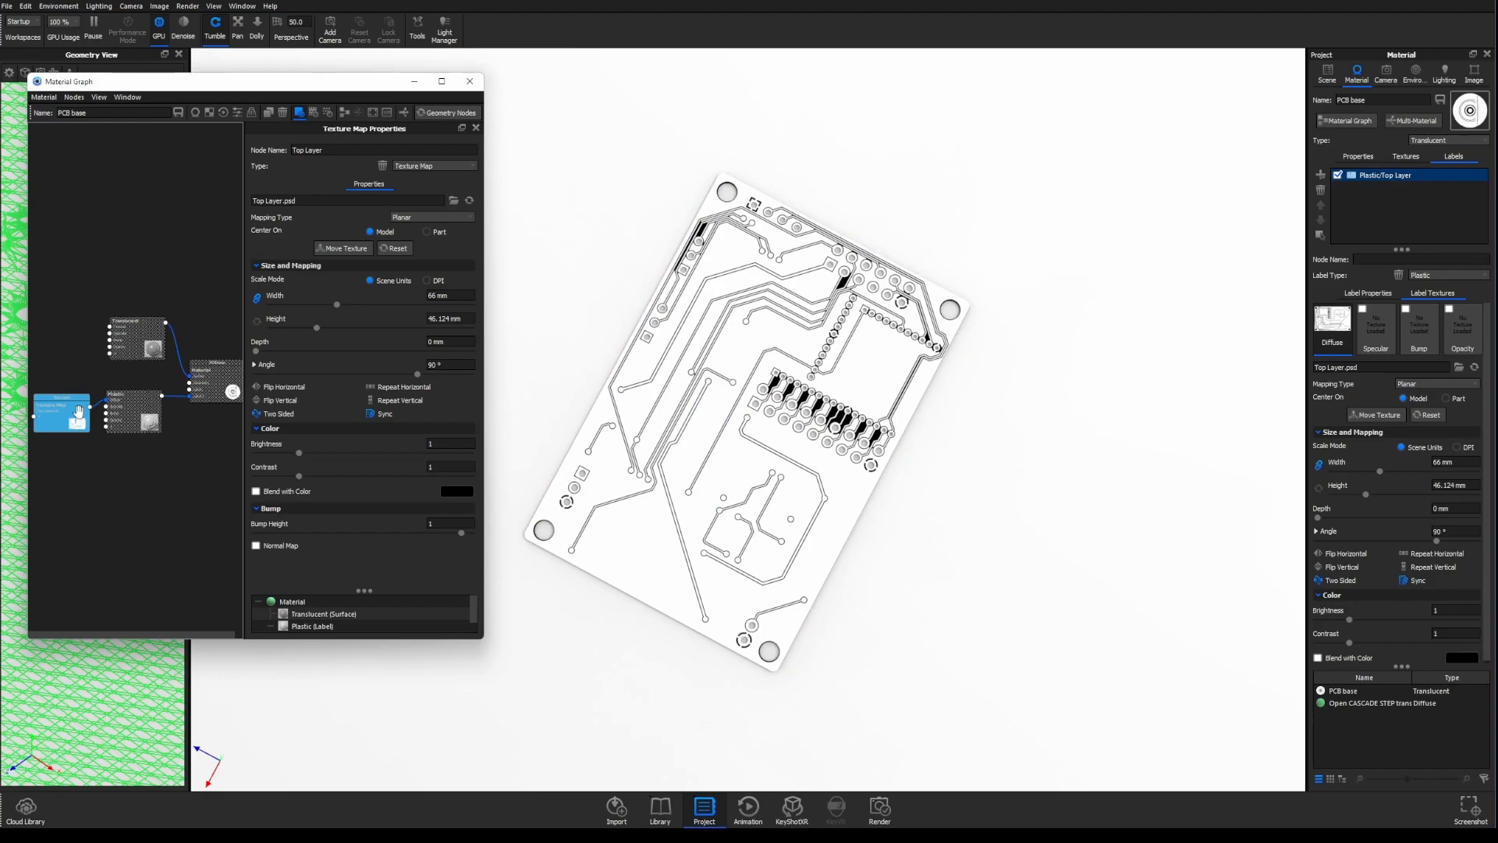
pyautogui.press('c')
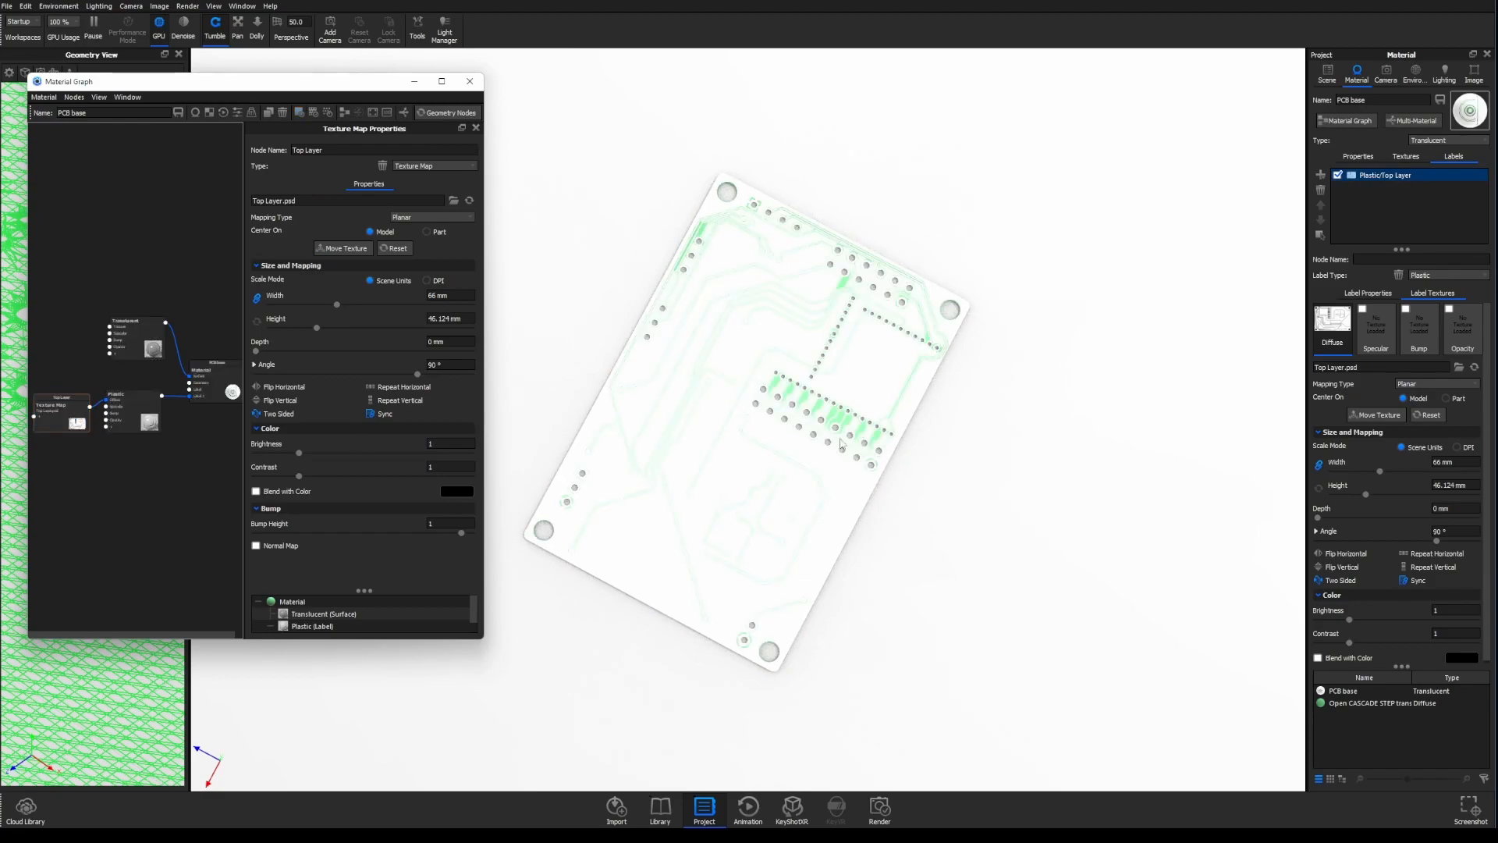
pyautogui.moveTo(890, 550); pyautogui.dragTo(728, 416)
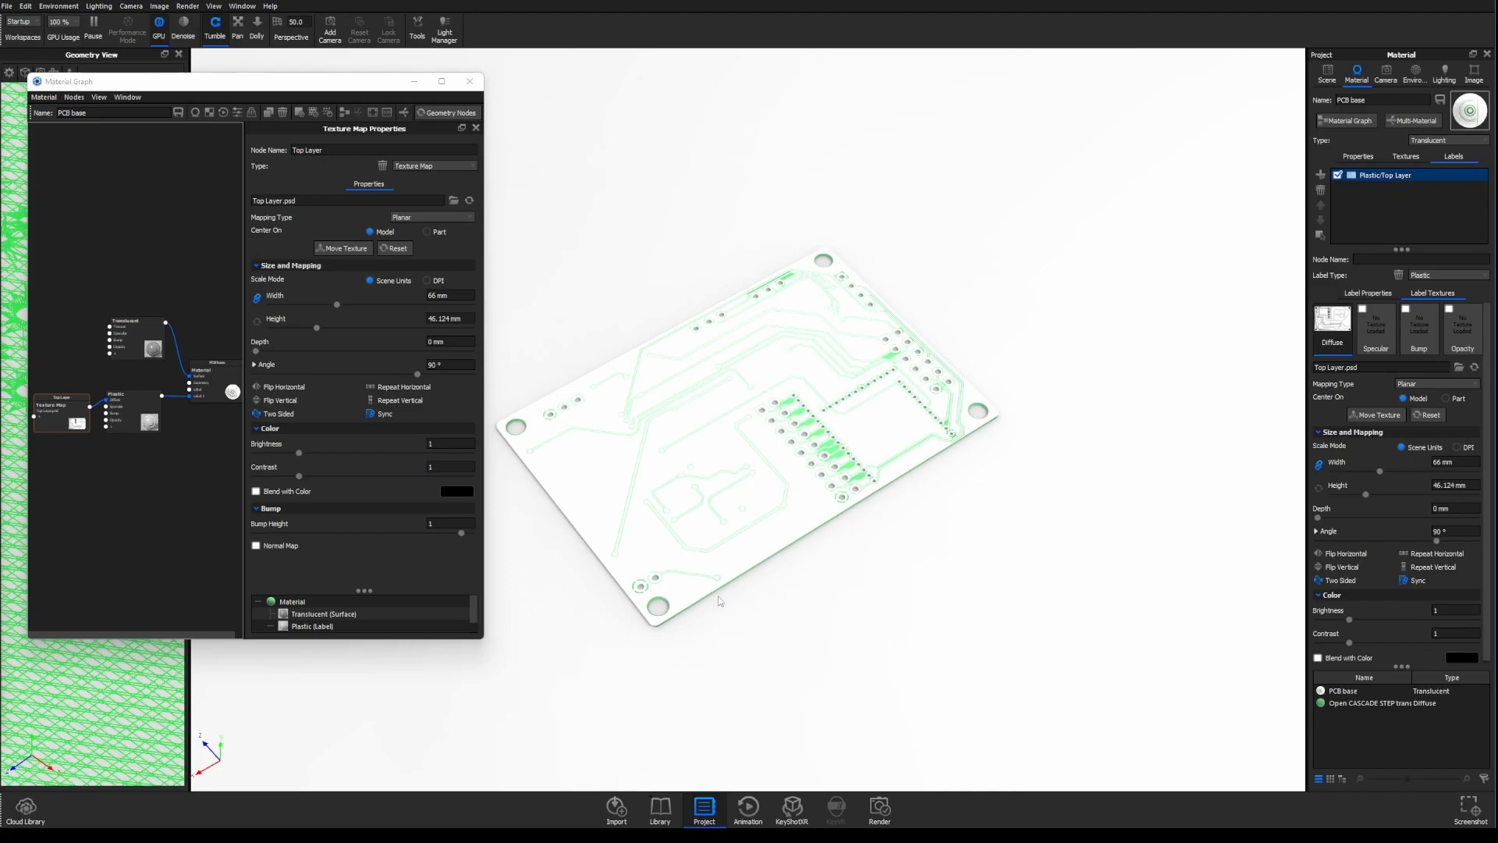
# - Move the Plastic node away from the Top Layer texture node and widen the material graph window
pyautogui.moveTo(57, 422); pyautogui.dragTo(113, 429)
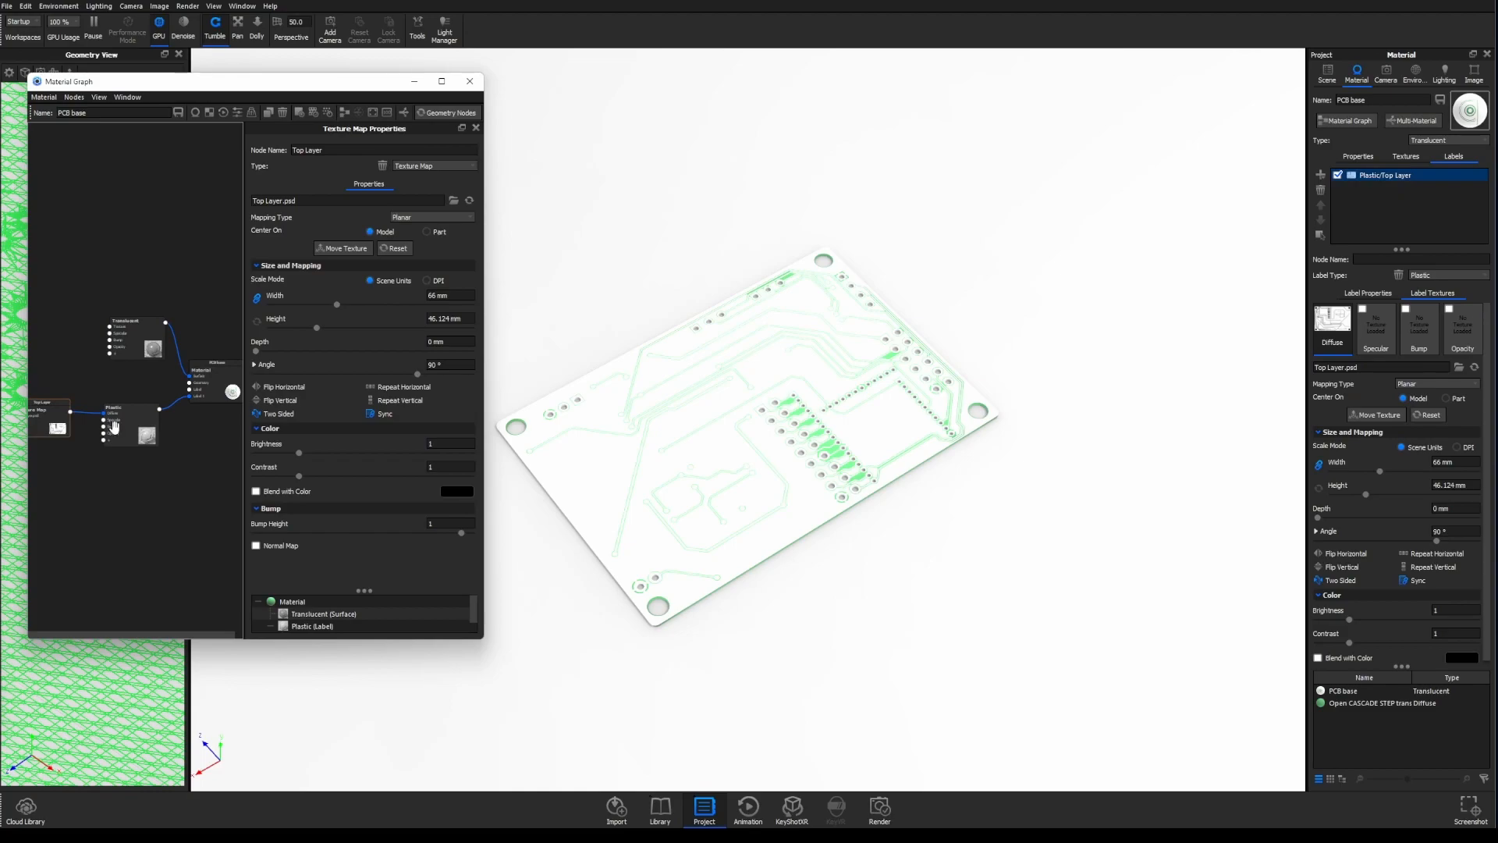
pyautogui.scroll(-2, 125, 438)
pyautogui.scroll(3, 125, 438)
pyautogui.scroll(1, 131, 443)
pyautogui.moveTo(133, 441); pyautogui.dragTo(178, 432)
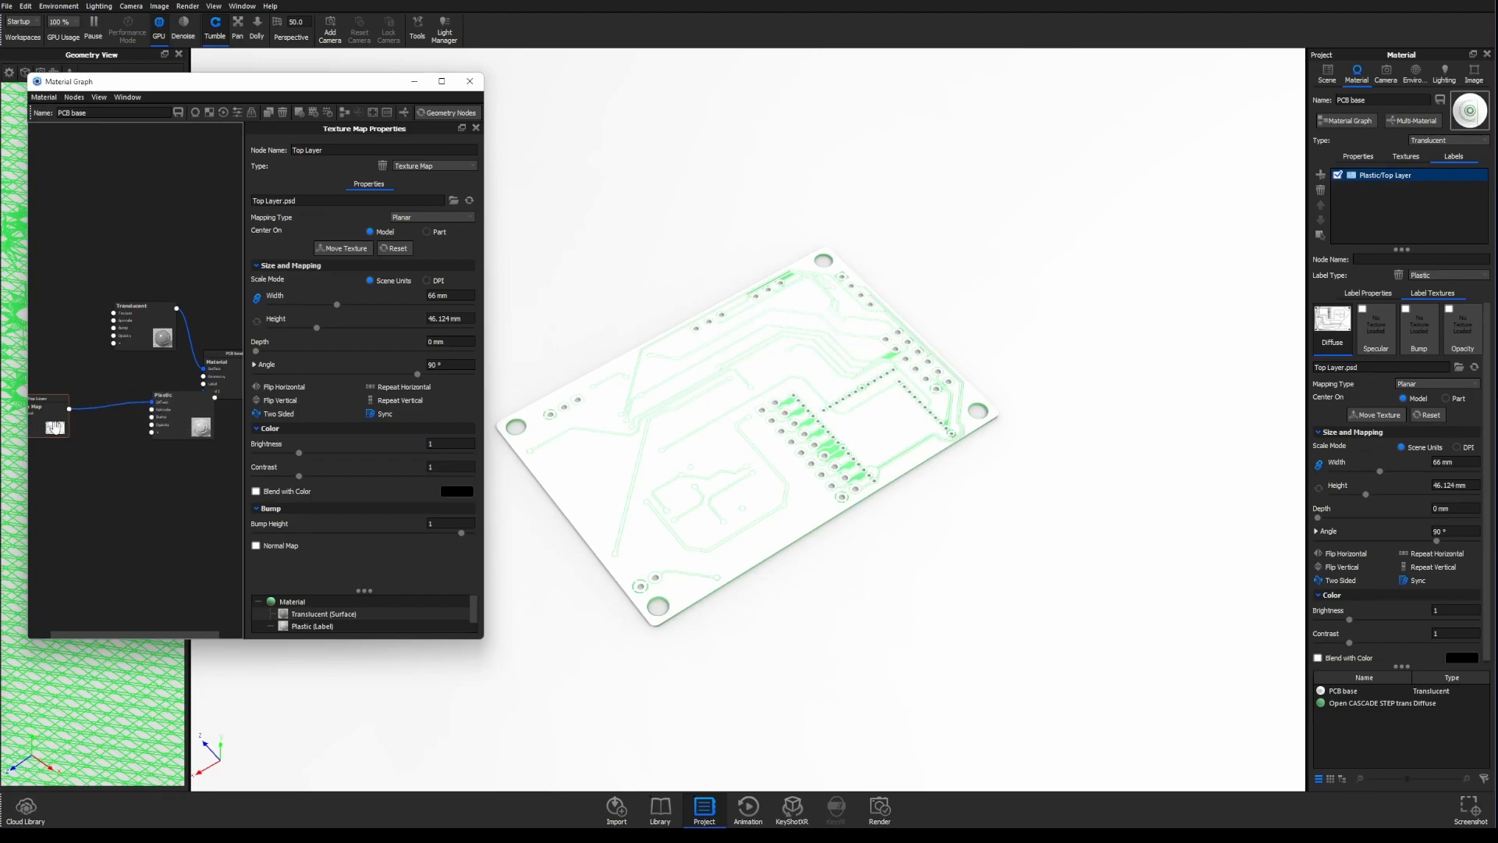
pyautogui.moveTo(55, 427); pyautogui.dragTo(76, 426)
pyautogui.scroll(-1, 113, 456)
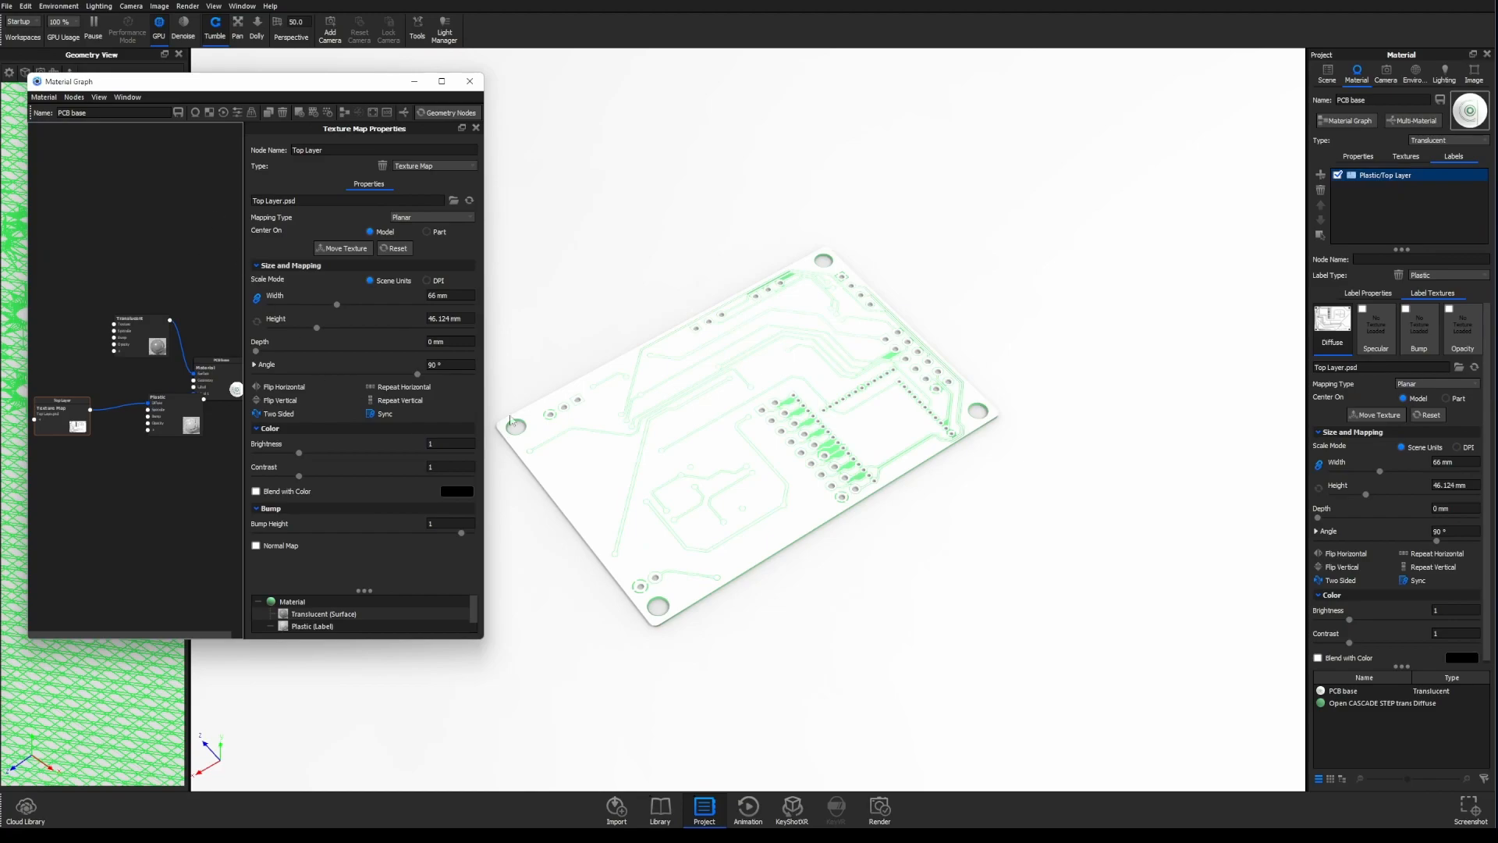
pyautogui.moveTo(486, 383); pyautogui.dragTo(598, 382)
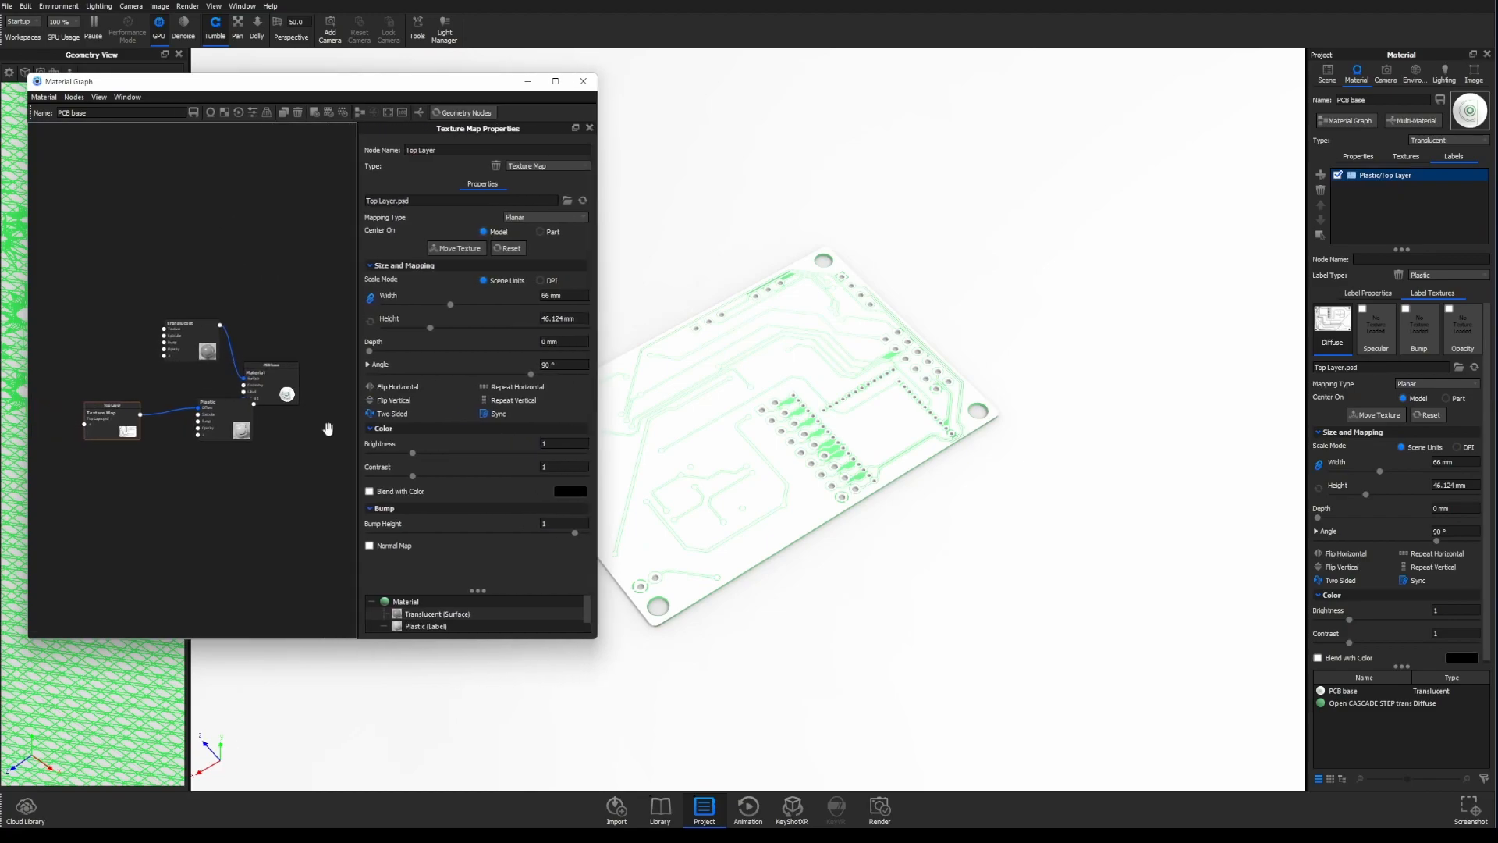
# - Insert a Color Adjust utility between the Top Layer texture and the Plastic node, and place it between the two
pyautogui.scroll(3, 137, 428)
pyautogui.moveTo(84, 412); pyautogui.dragTo(81, 421)
pyautogui.rightClick(156, 420)
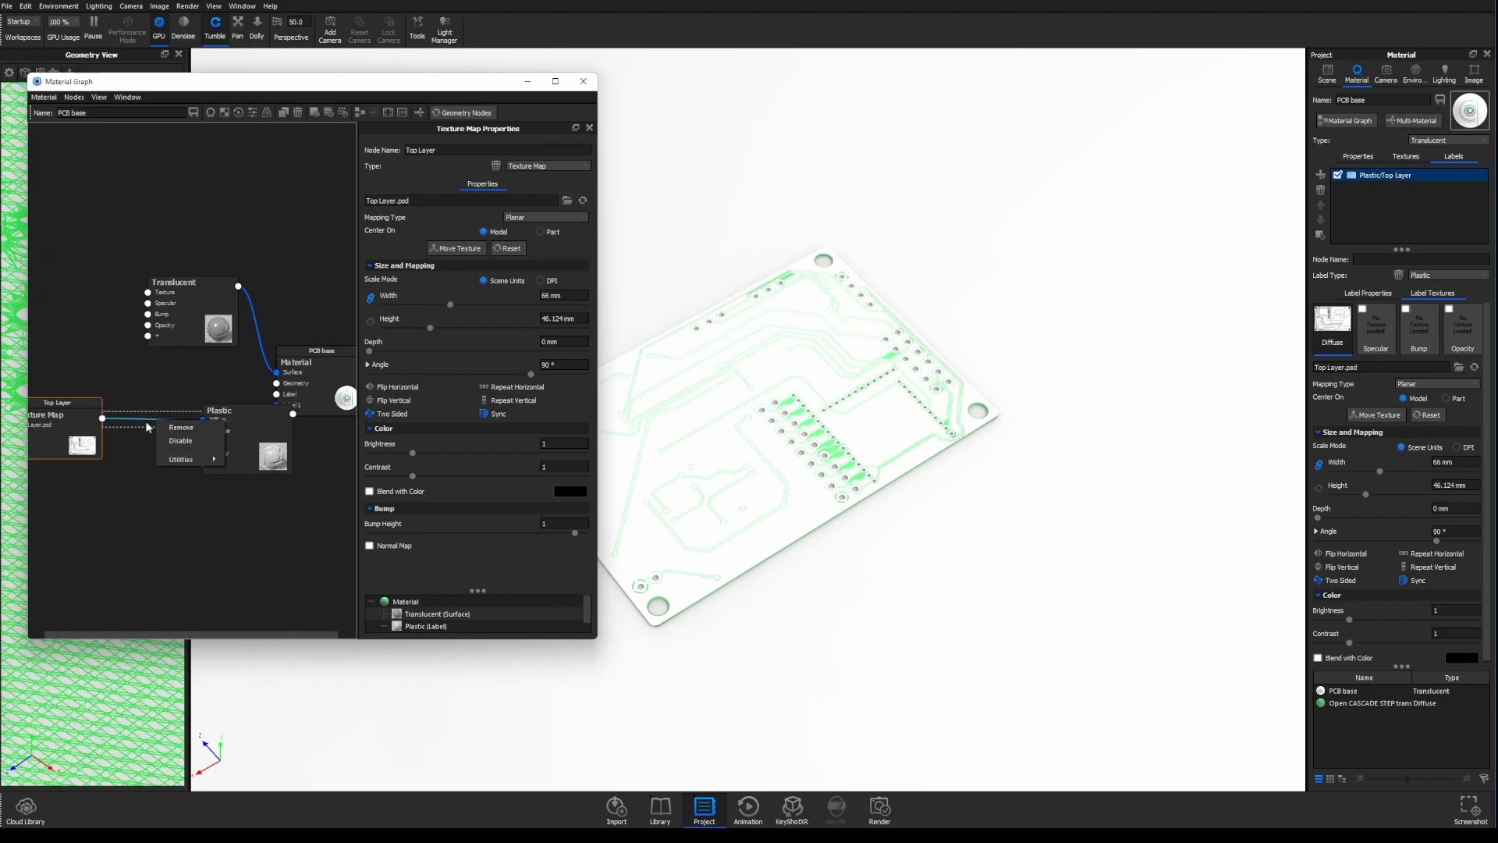
pyautogui.moveTo(181, 459)
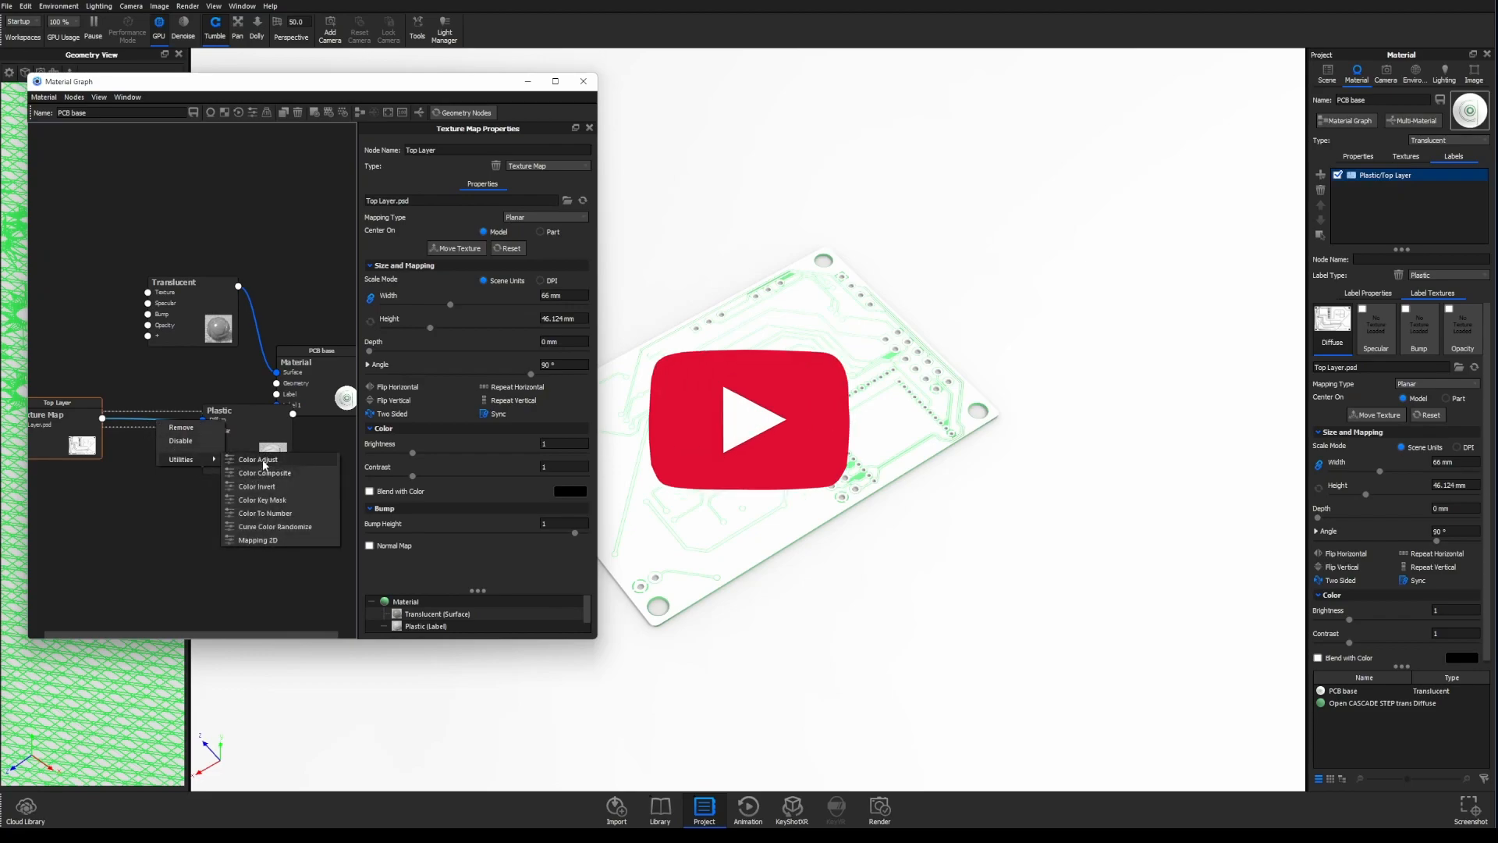
pyautogui.click(264, 460)
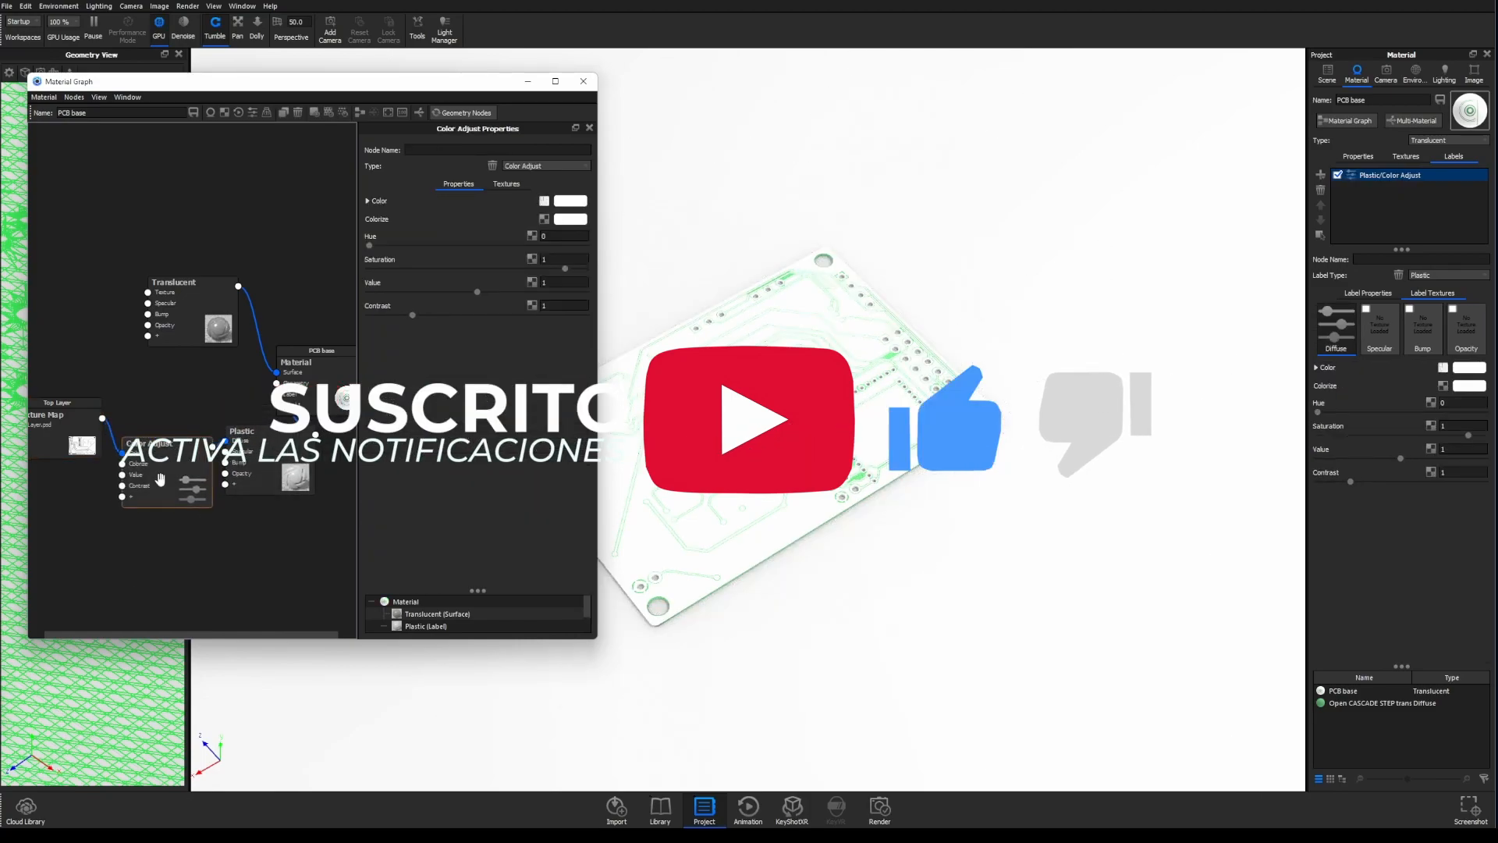
pyautogui.moveTo(156, 491); pyautogui.dragTo(150, 475)
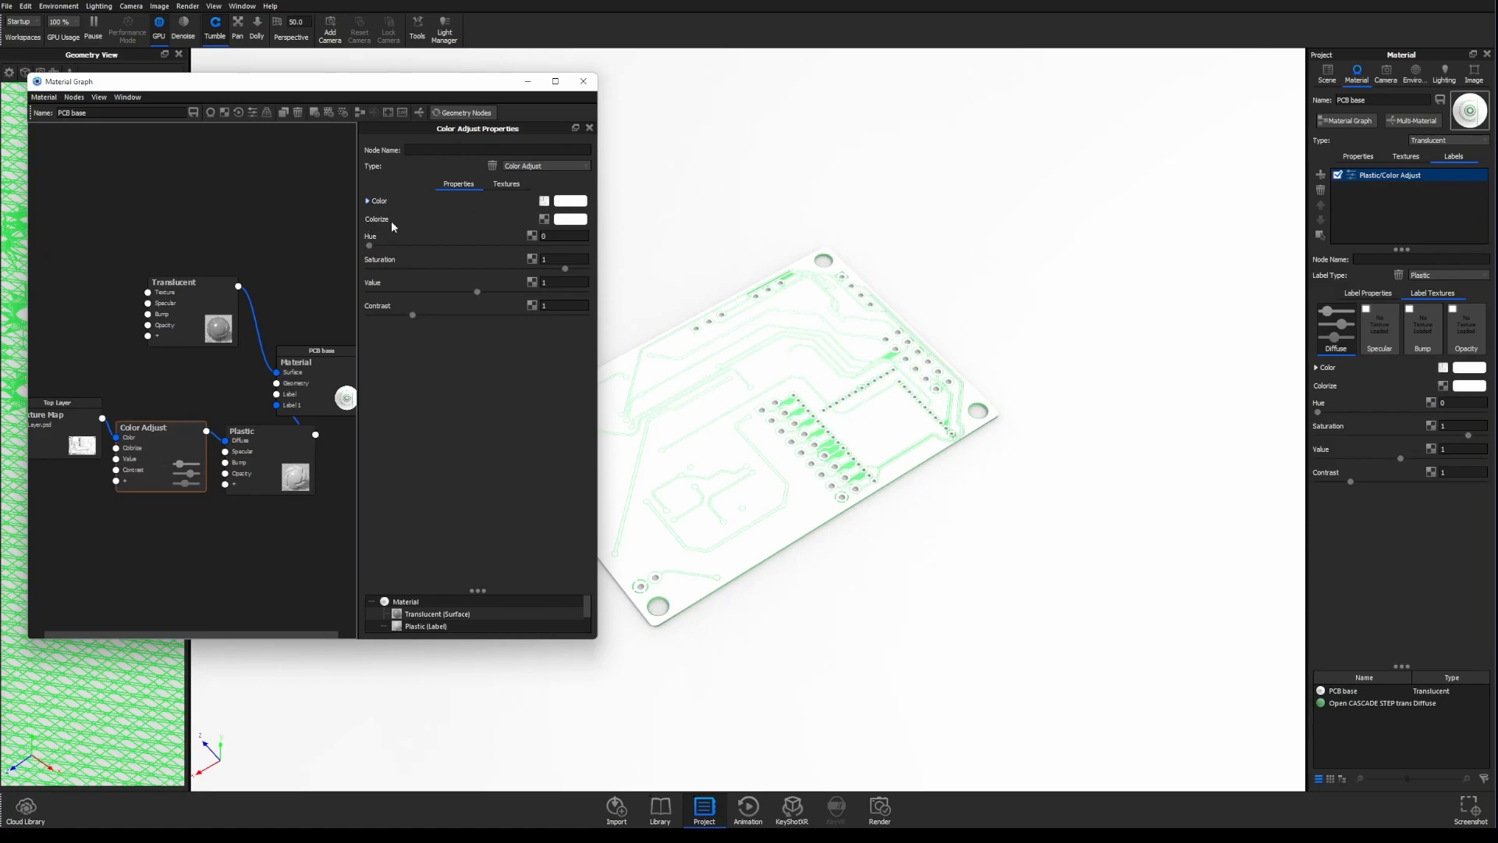
# - Set the Color Adjust node's Colorize color to a bright, saturated green
pyautogui.click(567, 221)
pyautogui.moveTo(819, 82); pyautogui.dragTo(225, 363)
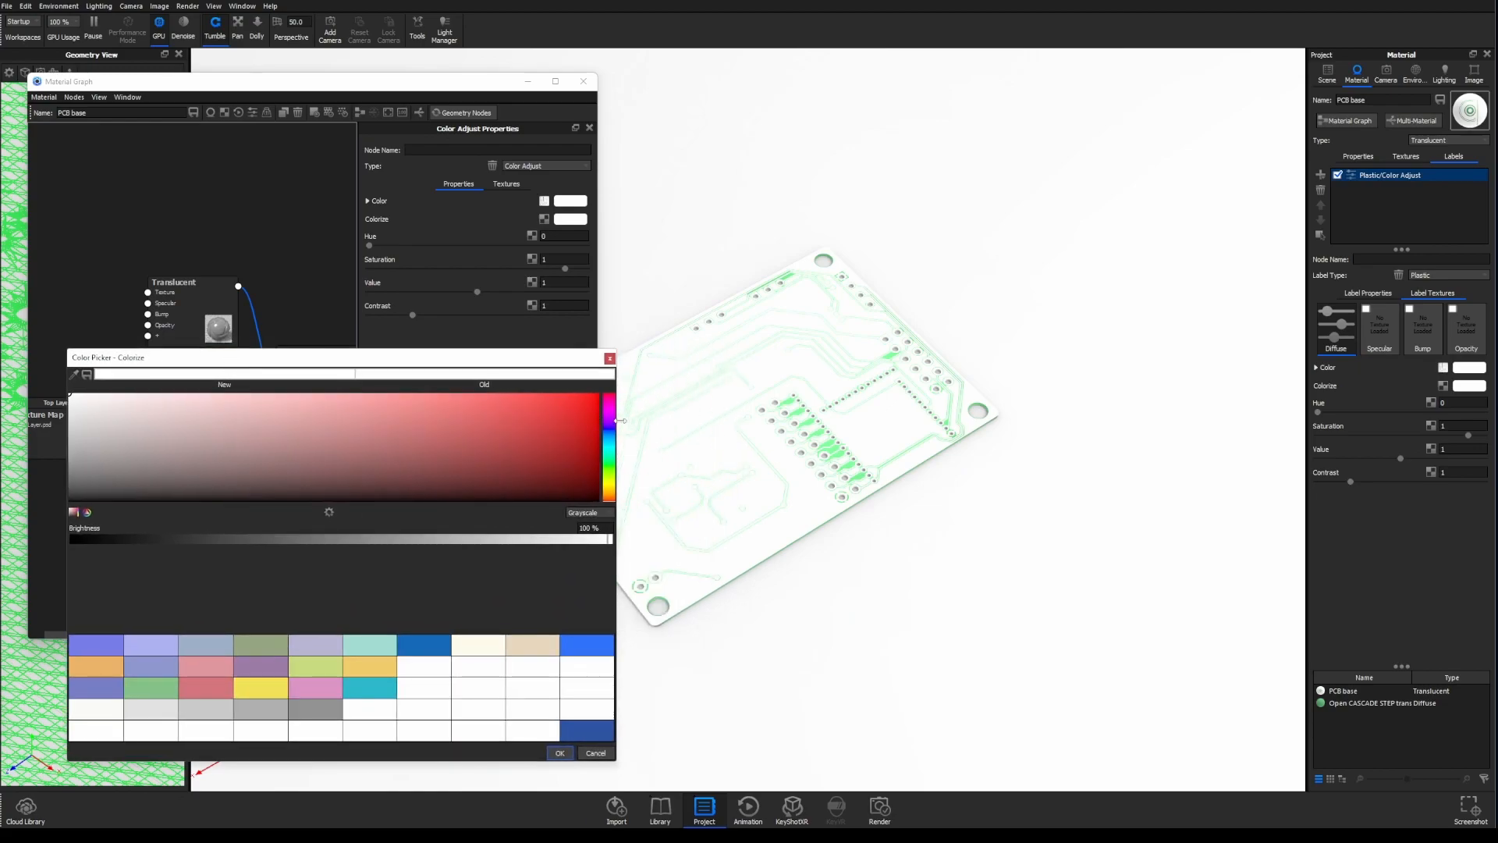
pyautogui.click(610, 464)
pyautogui.moveTo(552, 411); pyautogui.dragTo(590, 392)
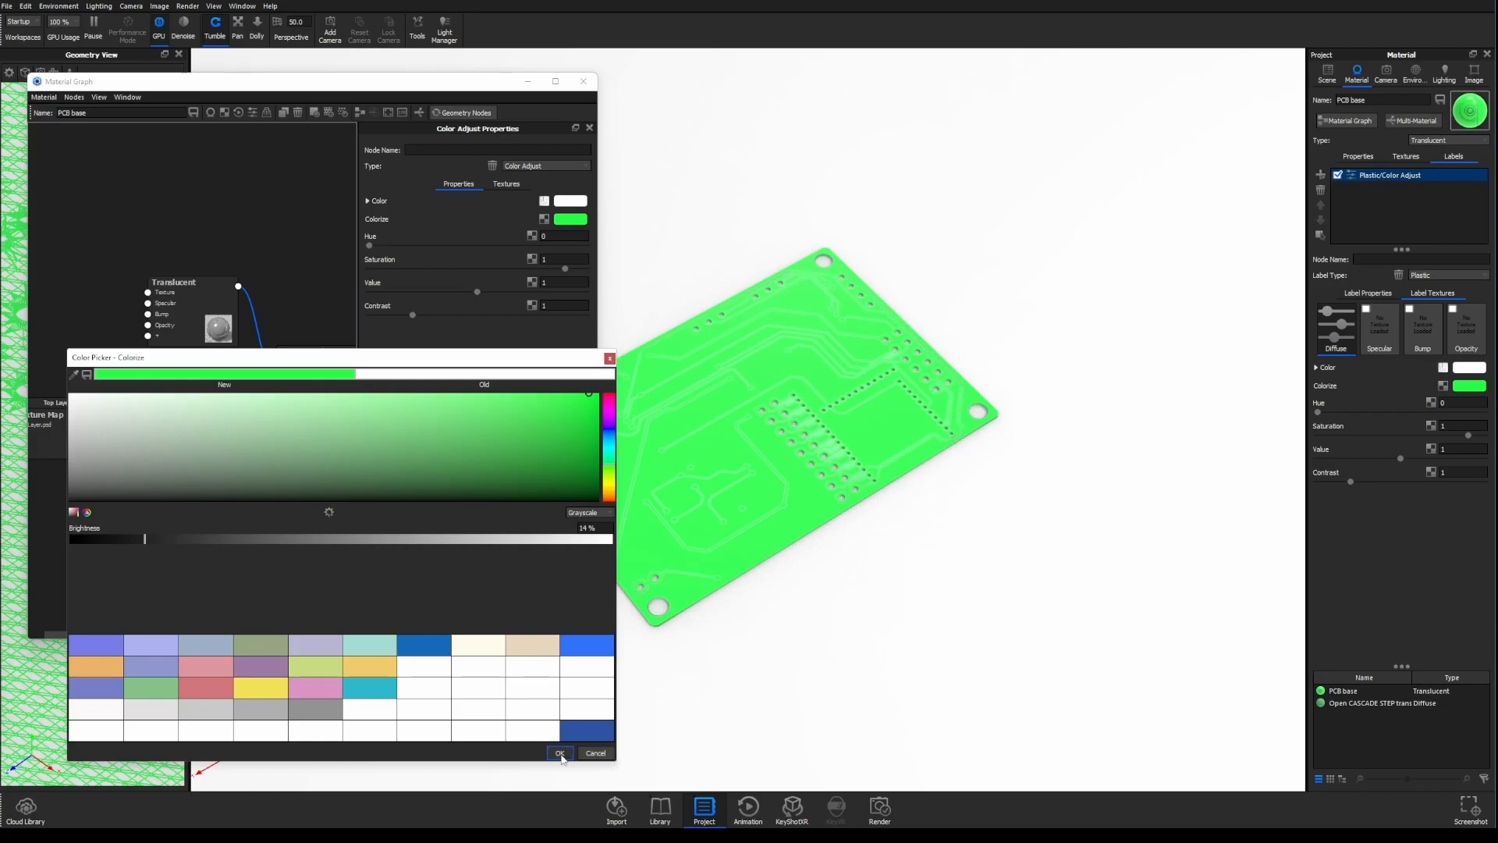
pyautogui.click(610, 451)
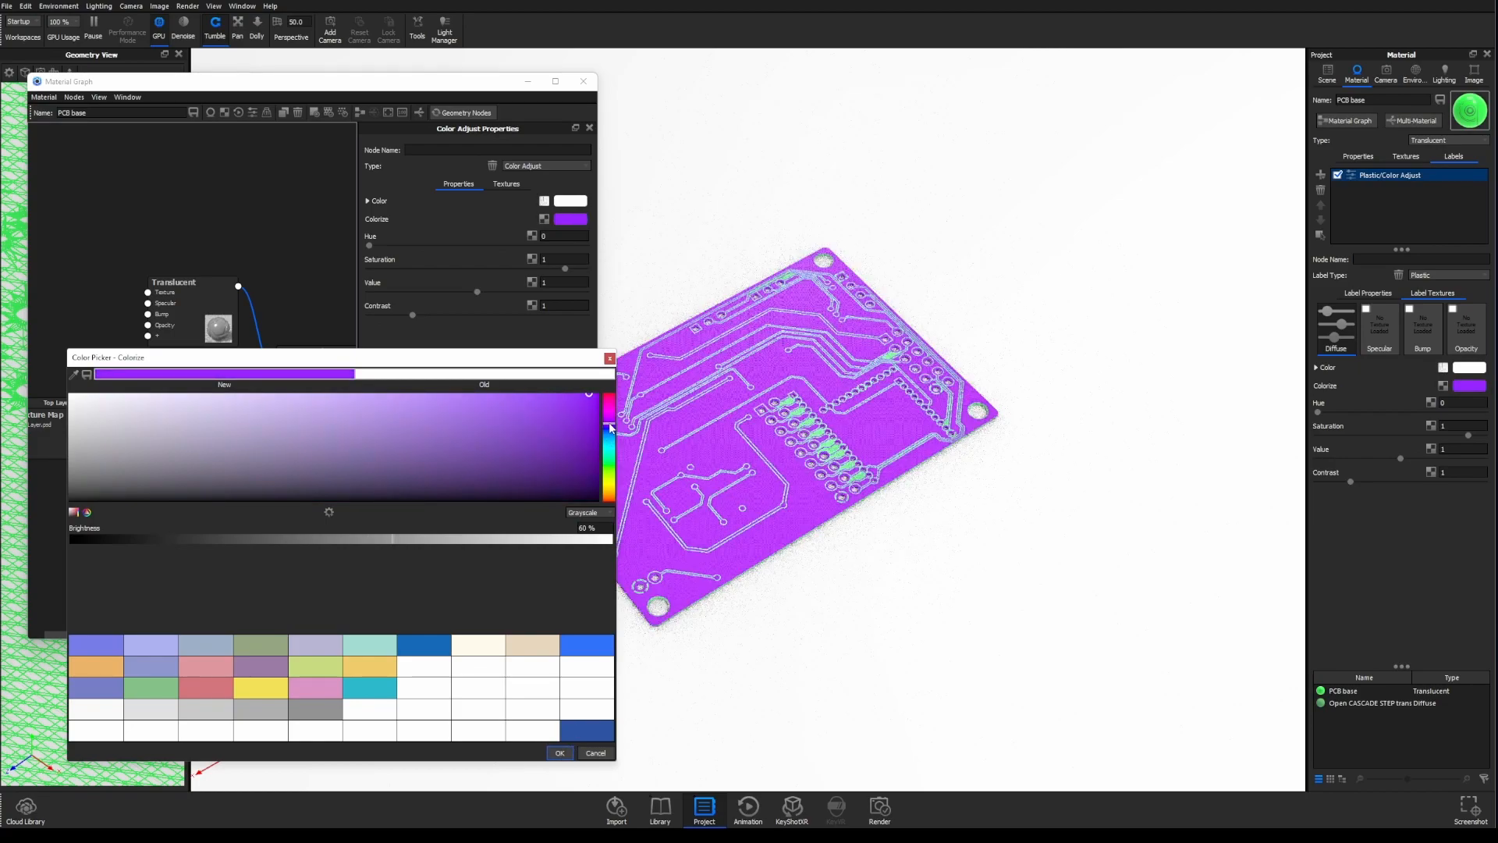
pyautogui.click(611, 466)
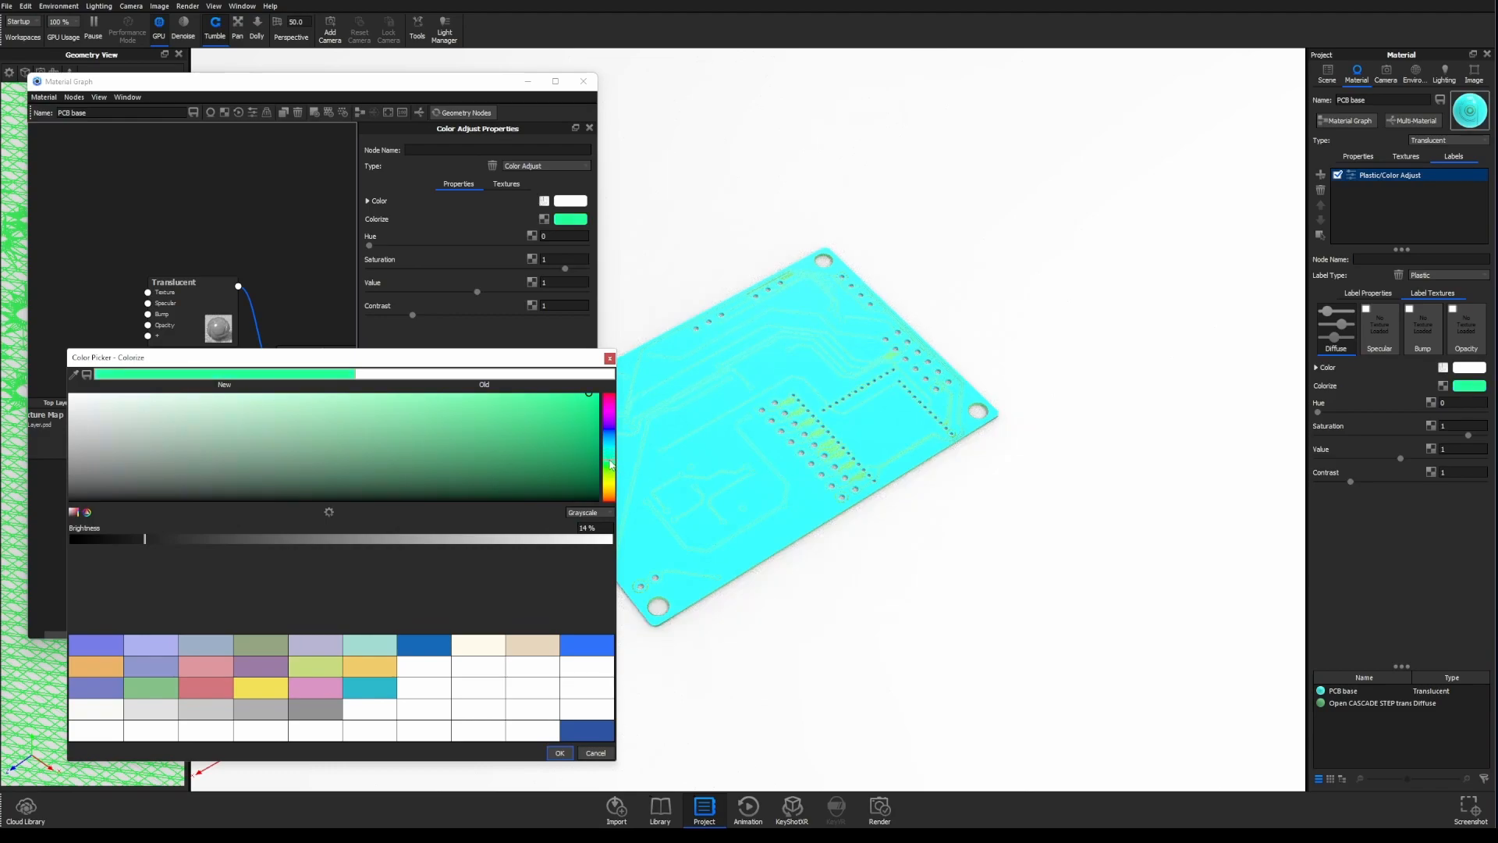
pyautogui.moveTo(593, 416); pyautogui.dragTo(599, 399)
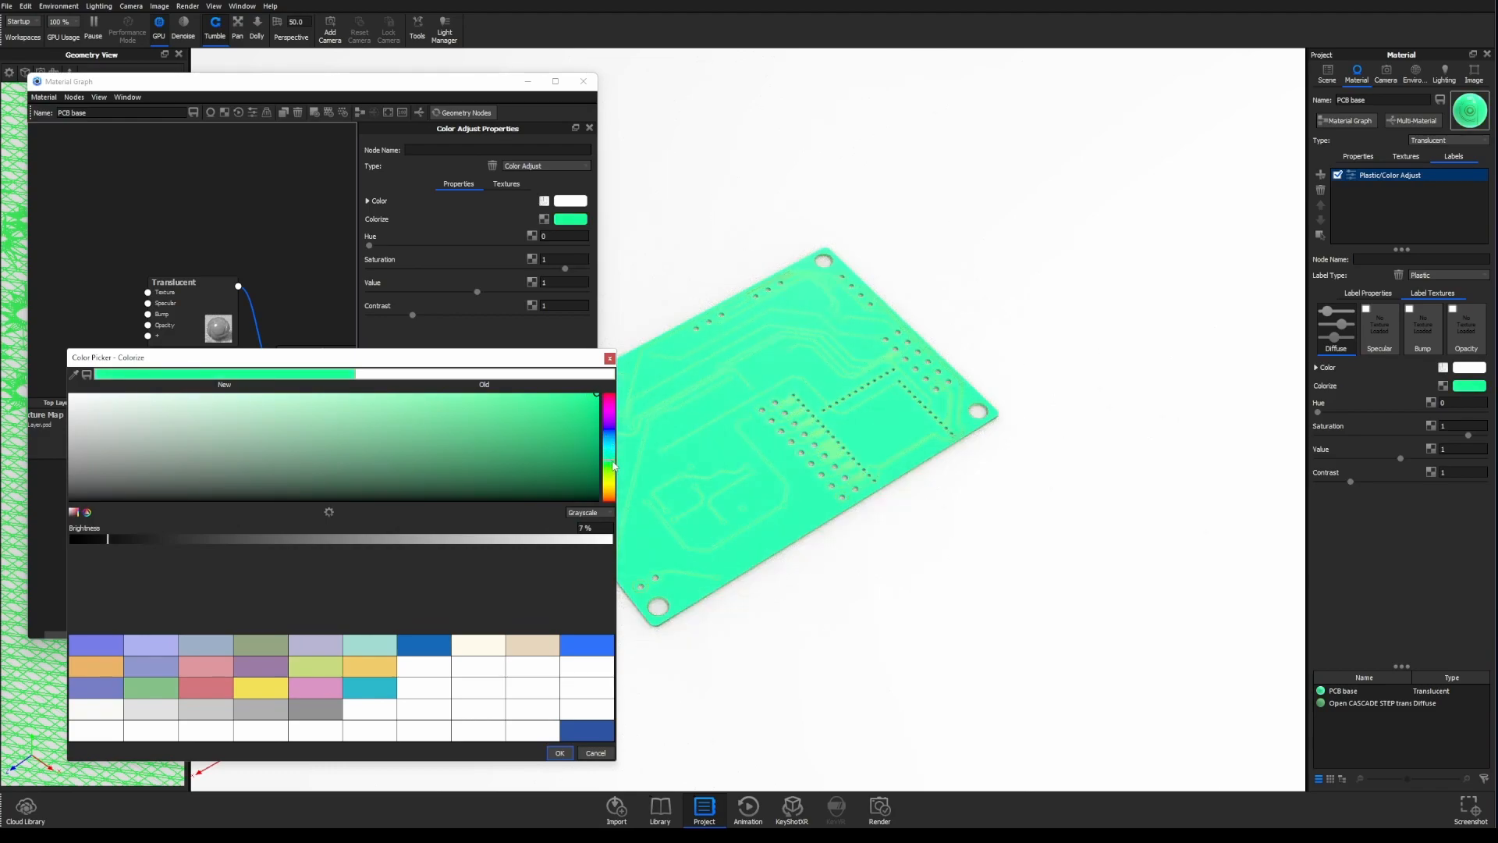
pyautogui.click(559, 753)
# - Rearrange the Color Adjust, Plastic and Top Layer texture nodes so a second connection fits between texture and Plastic
pyautogui.moveTo(749, 640); pyautogui.dragTo(772, 485)
pyautogui.scroll(10, 772, 484)
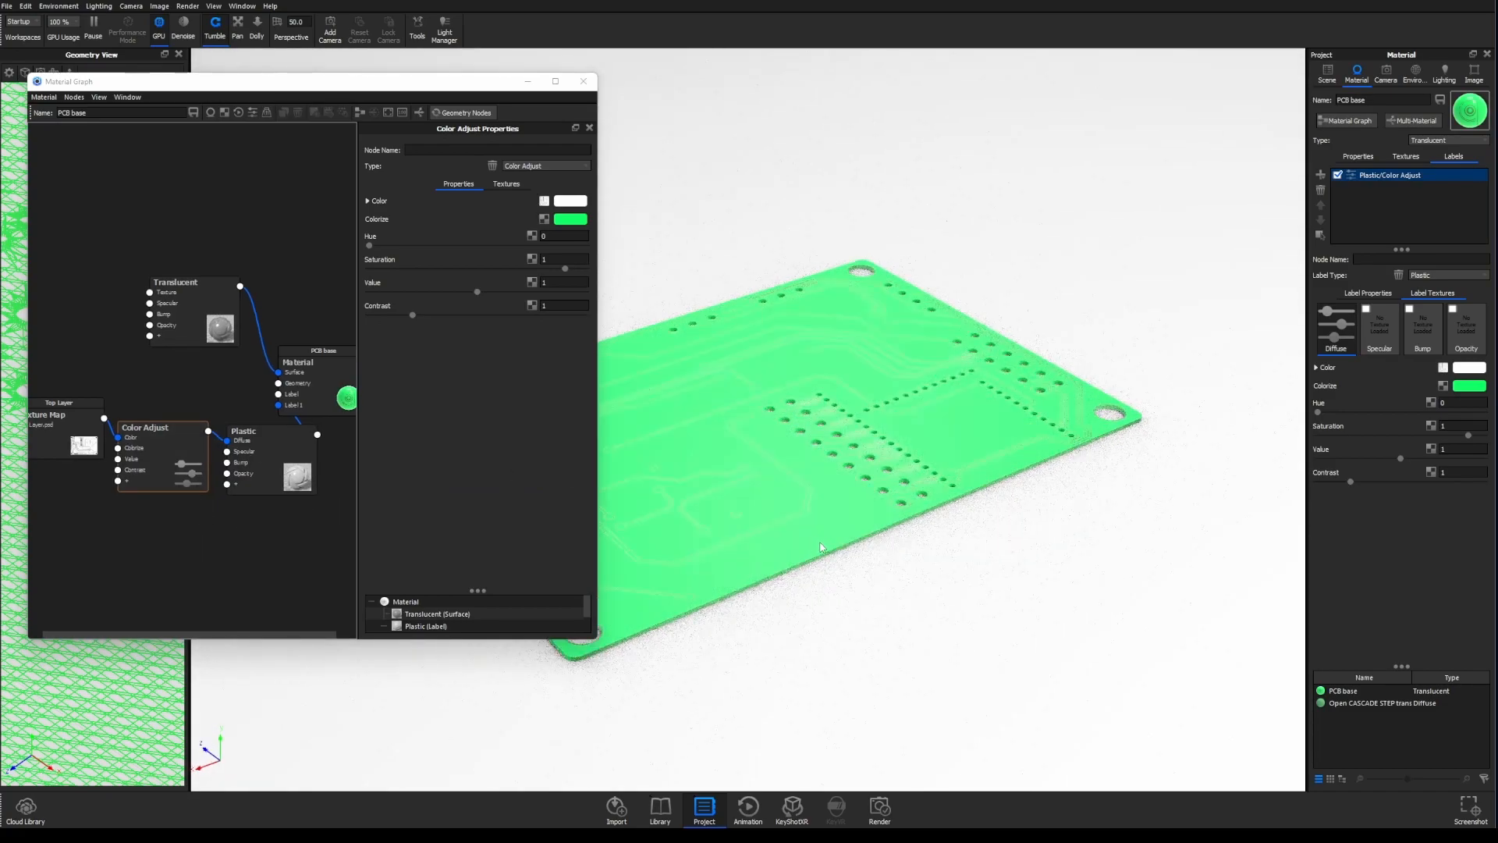
pyautogui.scroll(8, 788, 537)
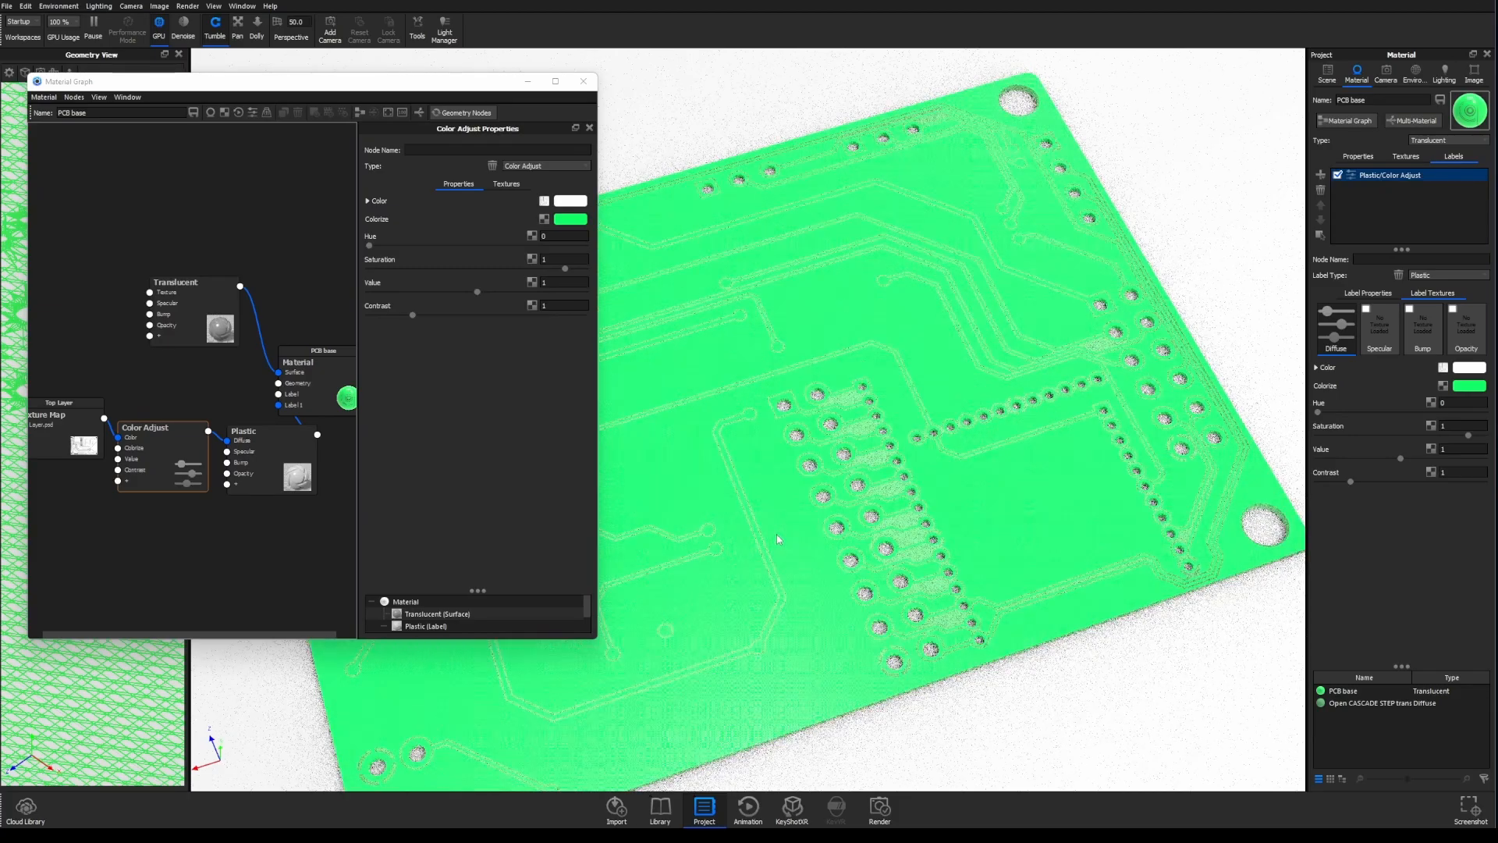
pyautogui.moveTo(872, 499); pyautogui.dragTo(1091, 402)
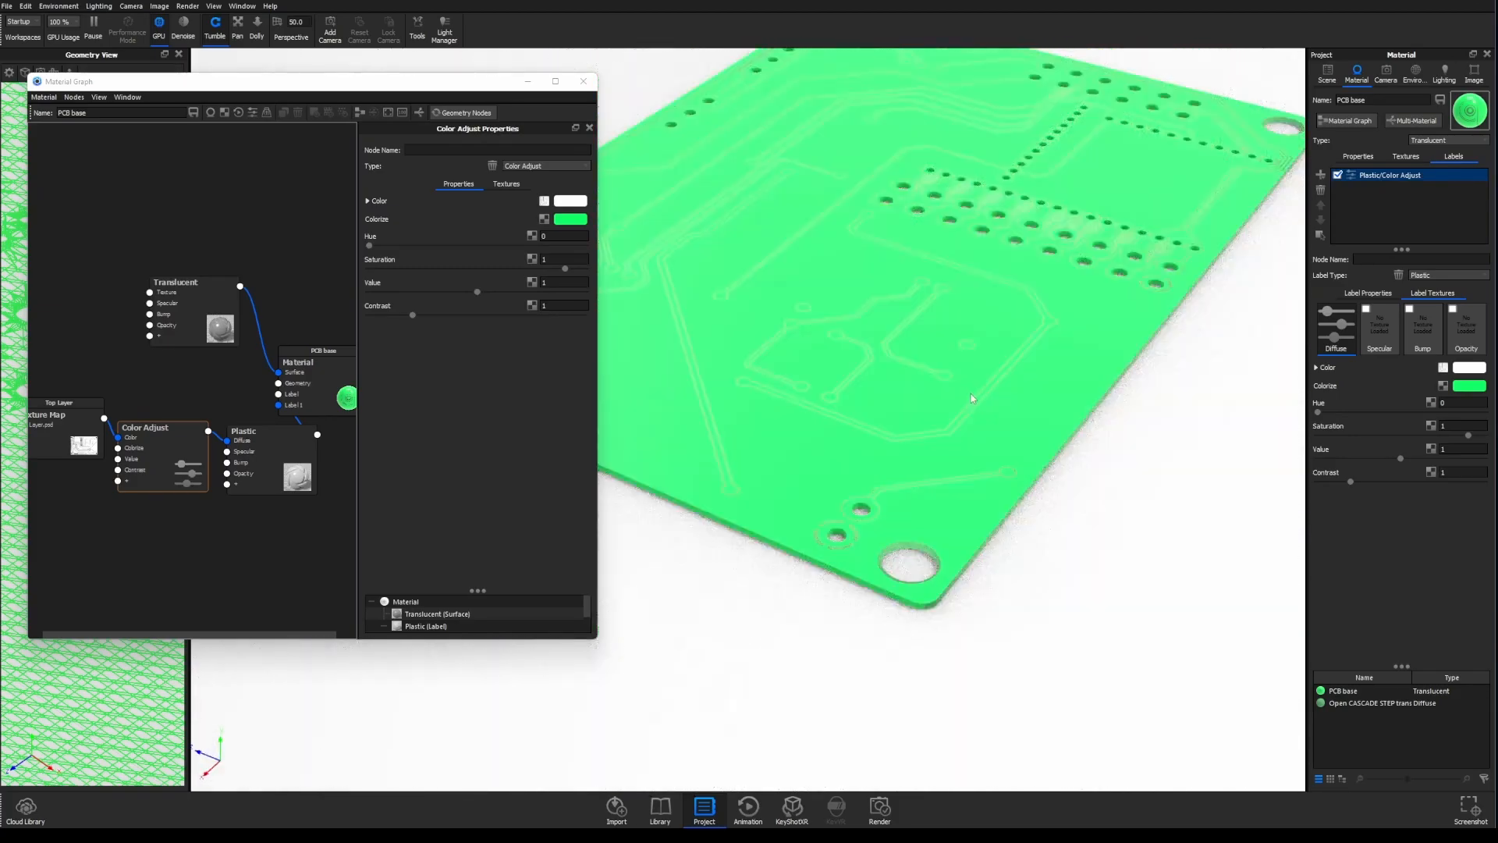
pyautogui.scroll(10, 1091, 402)
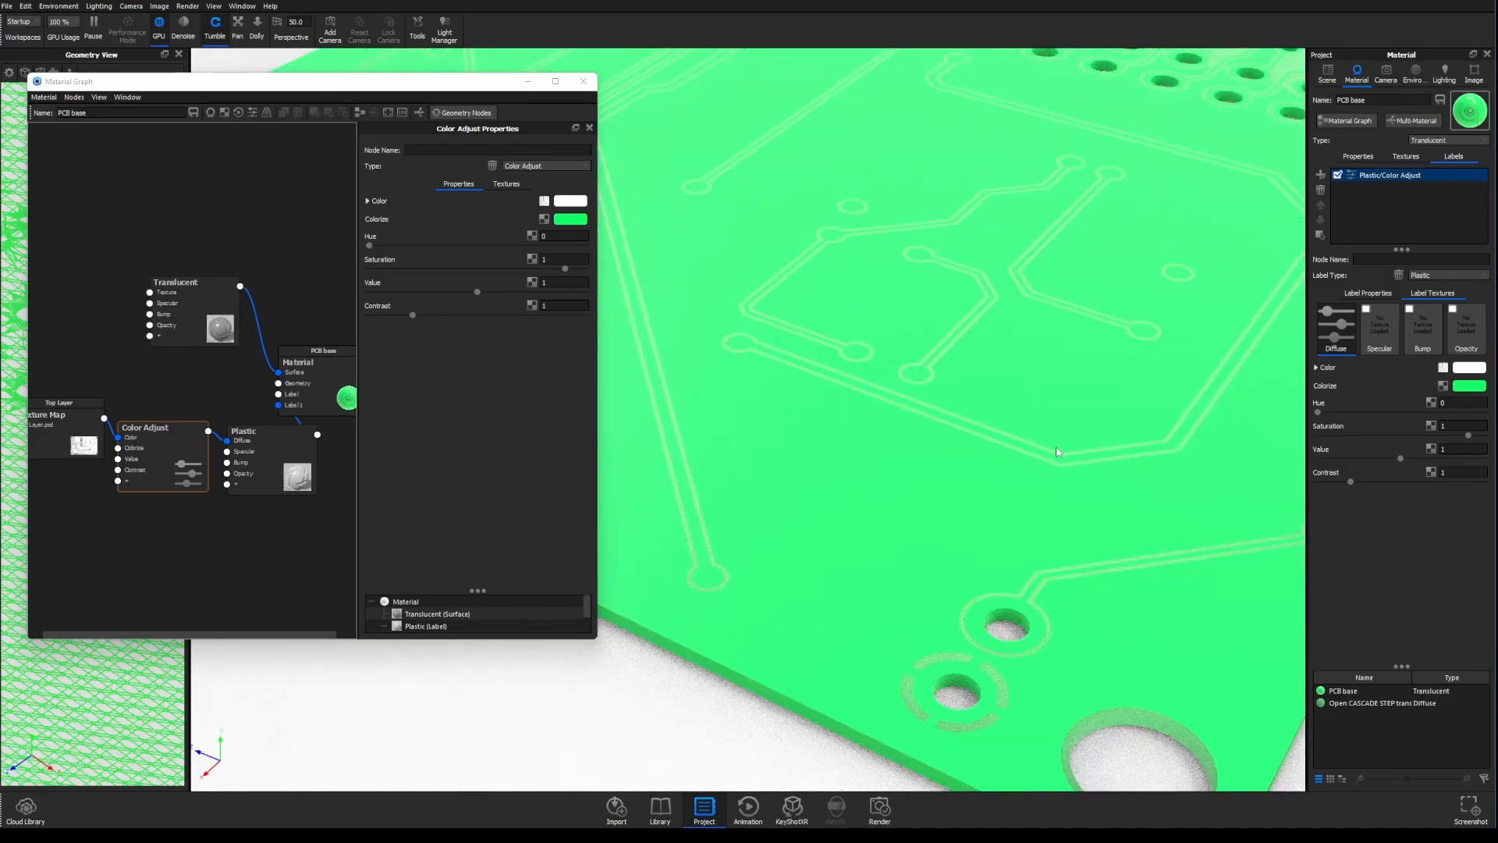
pyautogui.scroll(-8, 1058, 452)
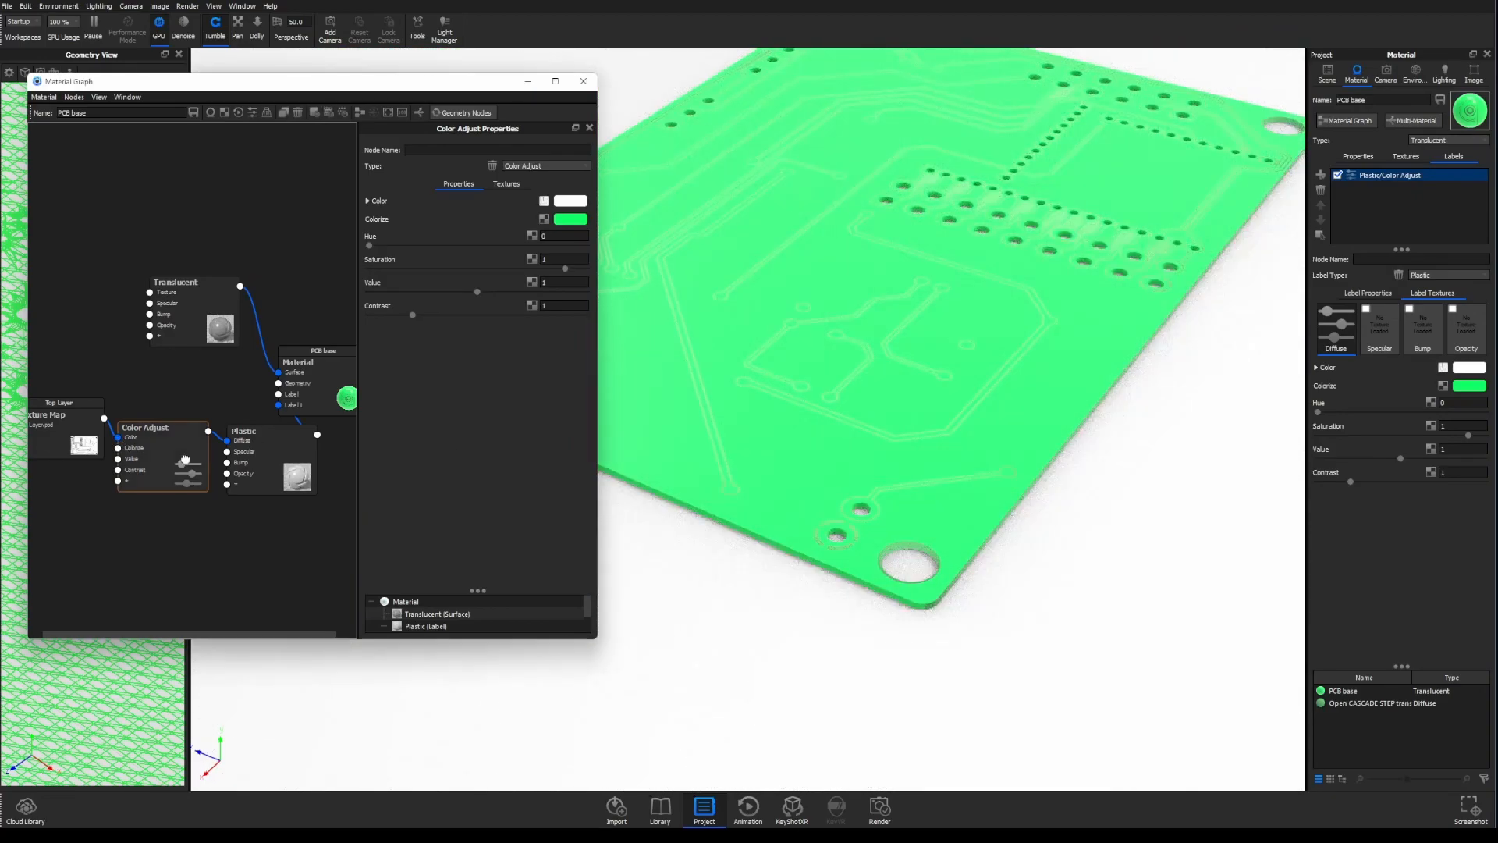
pyautogui.moveTo(184, 463); pyautogui.dragTo(185, 432)
pyautogui.moveTo(288, 466); pyautogui.dragTo(295, 457)
pyautogui.moveTo(84, 447); pyautogui.dragTo(46, 452)
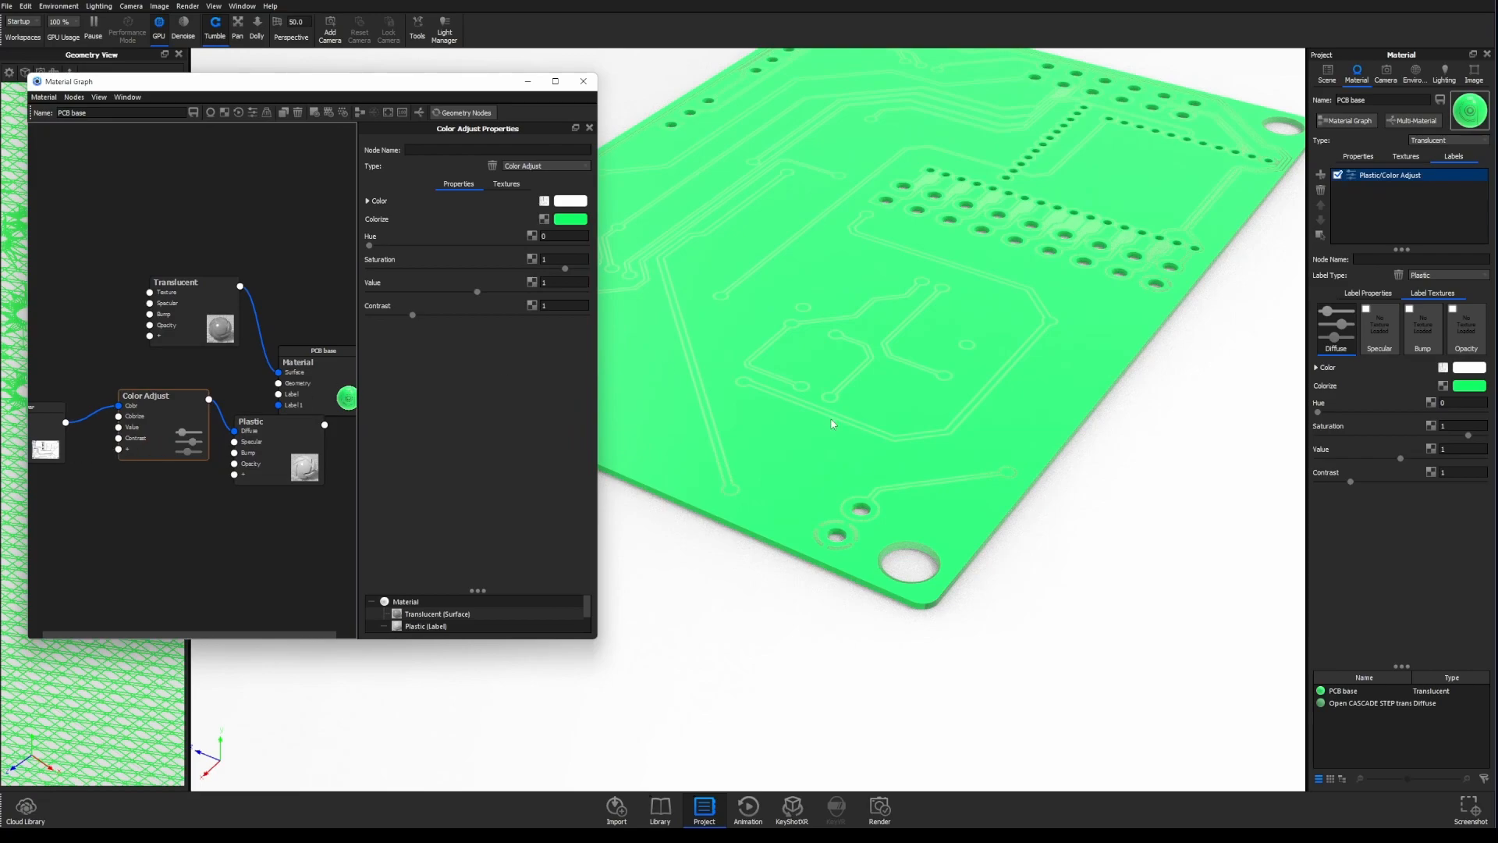
pyautogui.moveTo(148, 440); pyautogui.dragTo(169, 463)
pyautogui.moveTo(36, 452); pyautogui.dragTo(51, 479)
pyautogui.moveTo(220, 447); pyautogui.dragTo(183, 406)
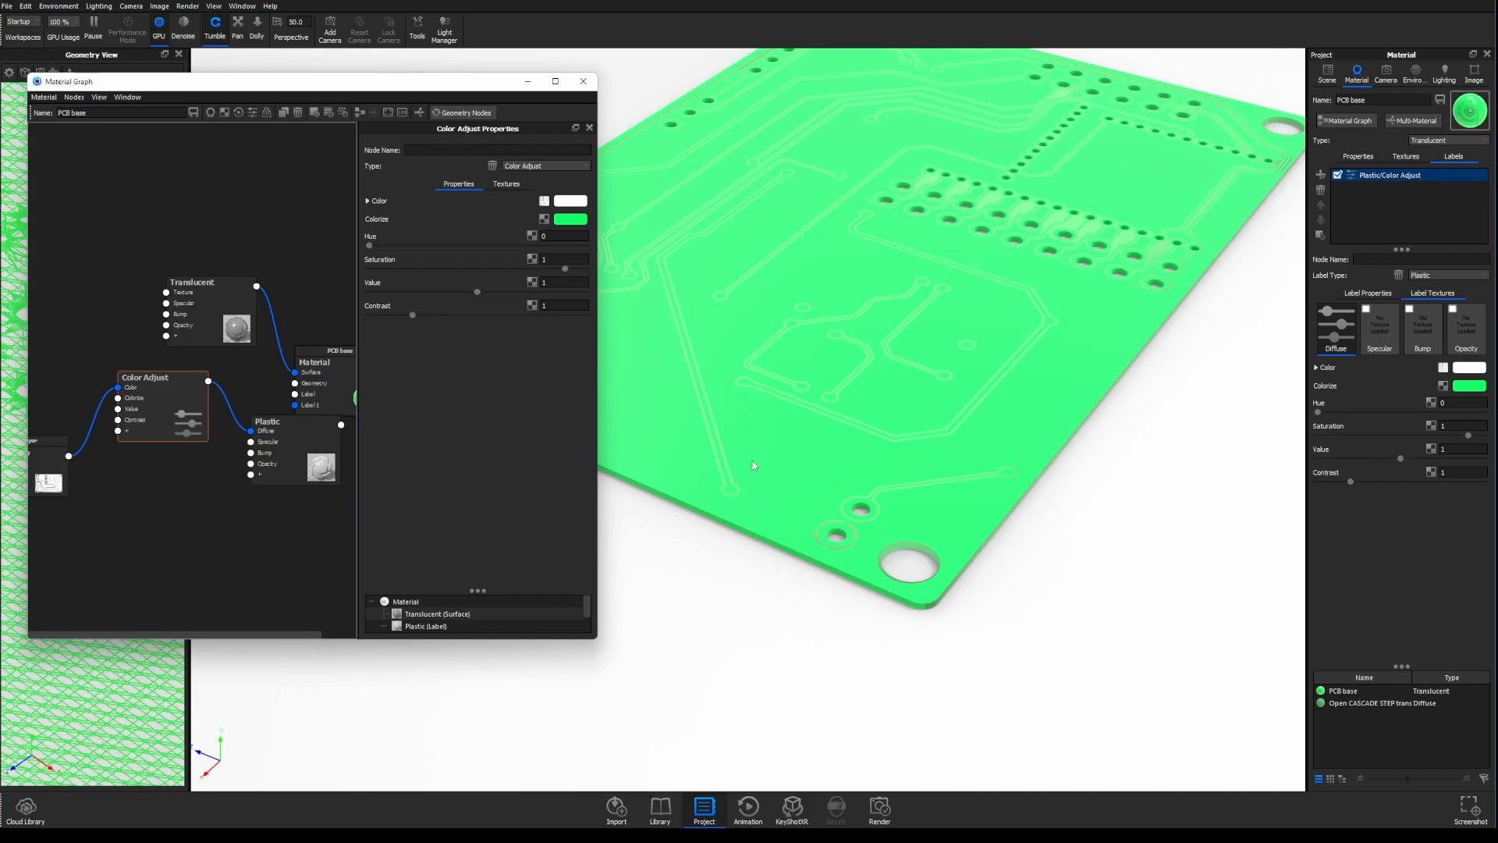
# - Connect the Top Layer texture to the Plastic node's Bump input, and open the texture's bump height for editing
pyautogui.moveTo(68, 458); pyautogui.dragTo(250, 458)
pyautogui.scroll(3, 969, 453)
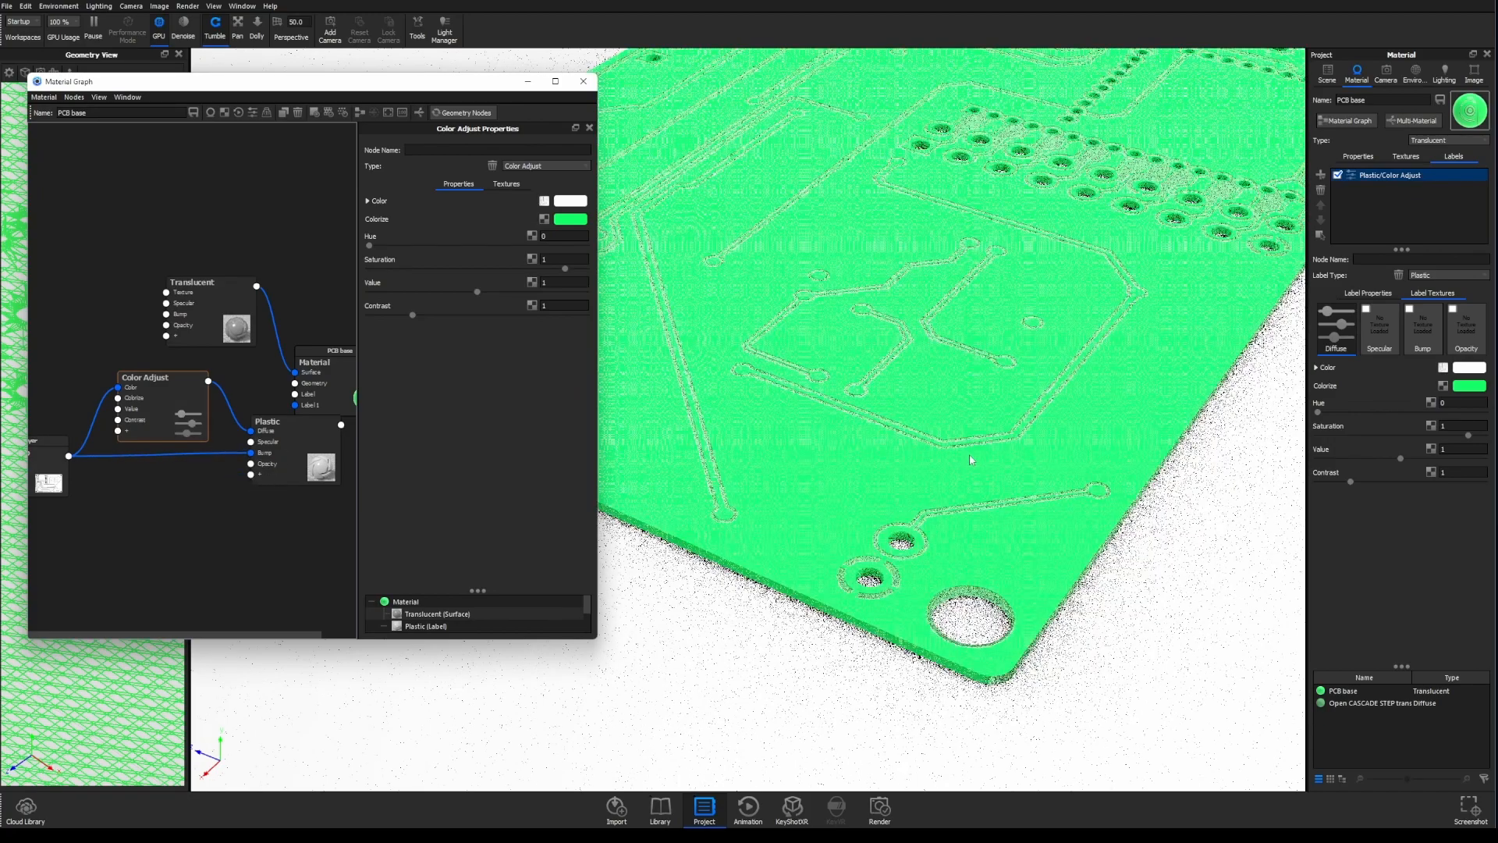
pyautogui.scroll(3, 969, 456)
pyautogui.moveTo(845, 522)
pyautogui.mouseDown()
pyautogui.moveTo(854, 415)
pyautogui.moveTo(844, 500)
pyautogui.mouseUp()
pyautogui.scroll(-2, 889, 406)
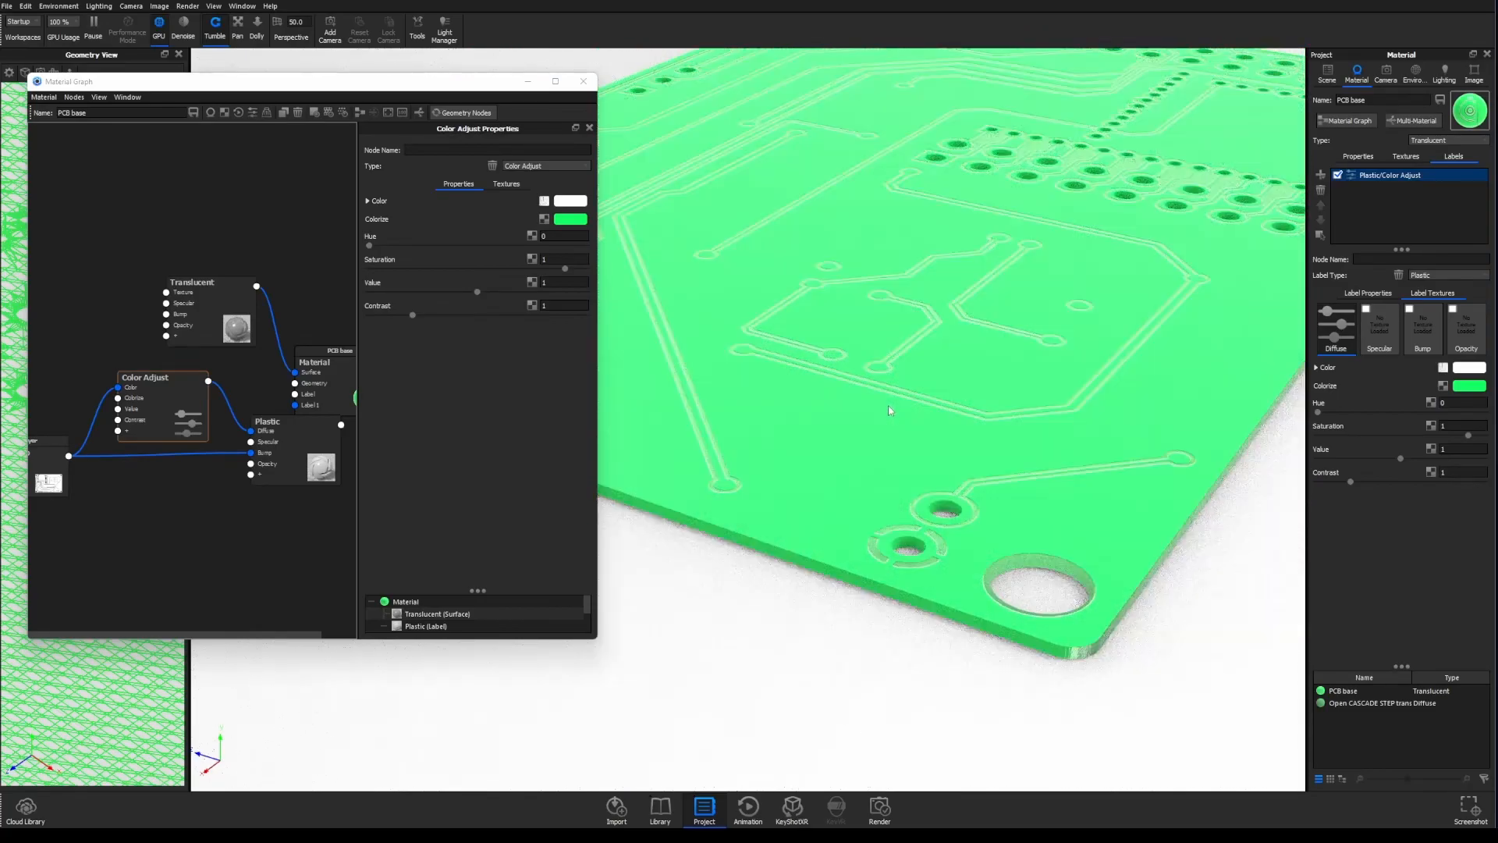
pyautogui.moveTo(43, 461); pyautogui.dragTo(105, 493)
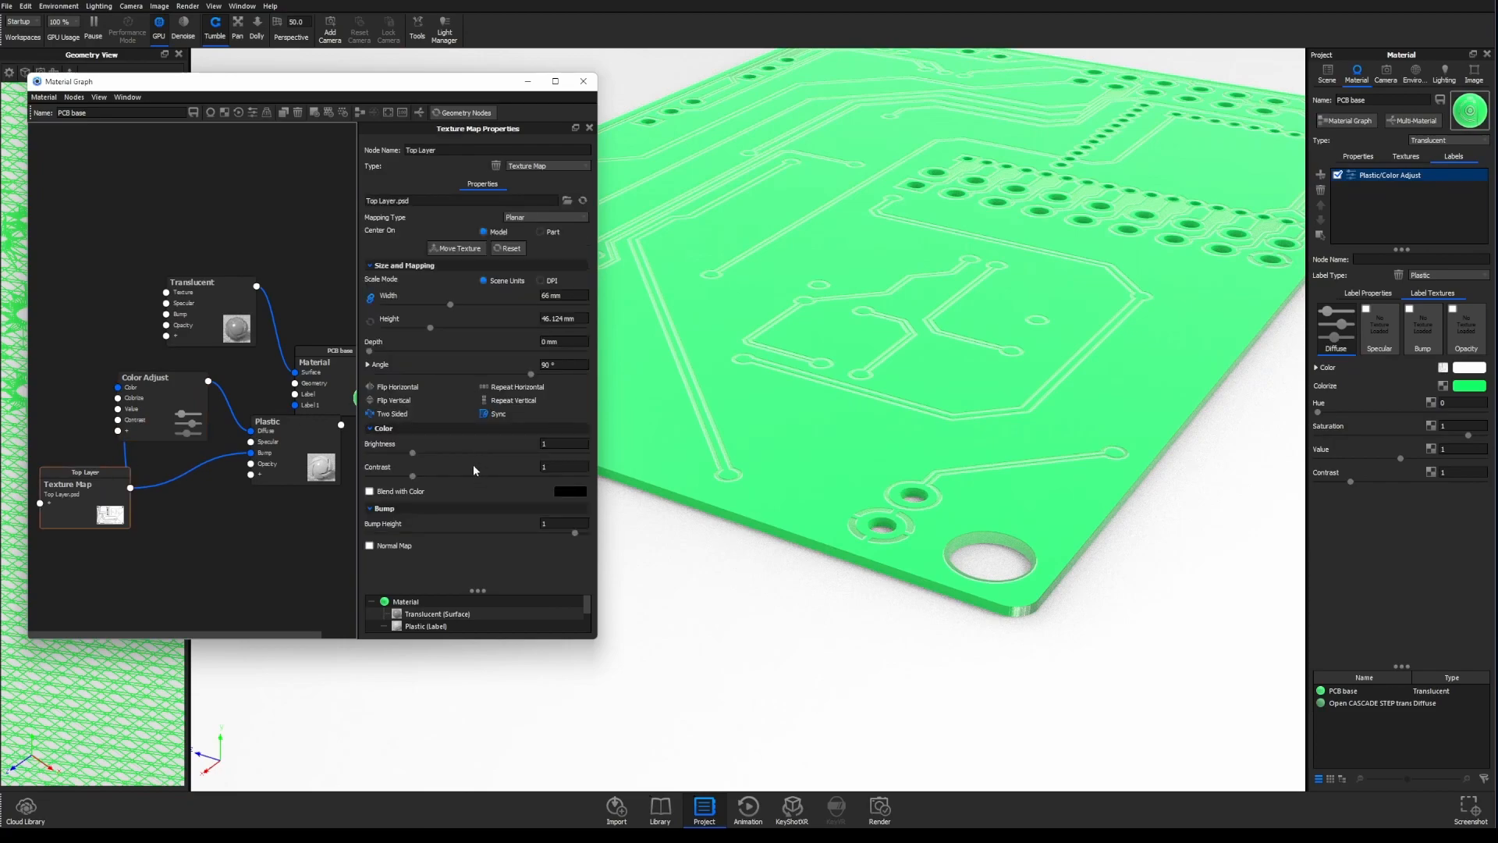
pyautogui.click(551, 524)
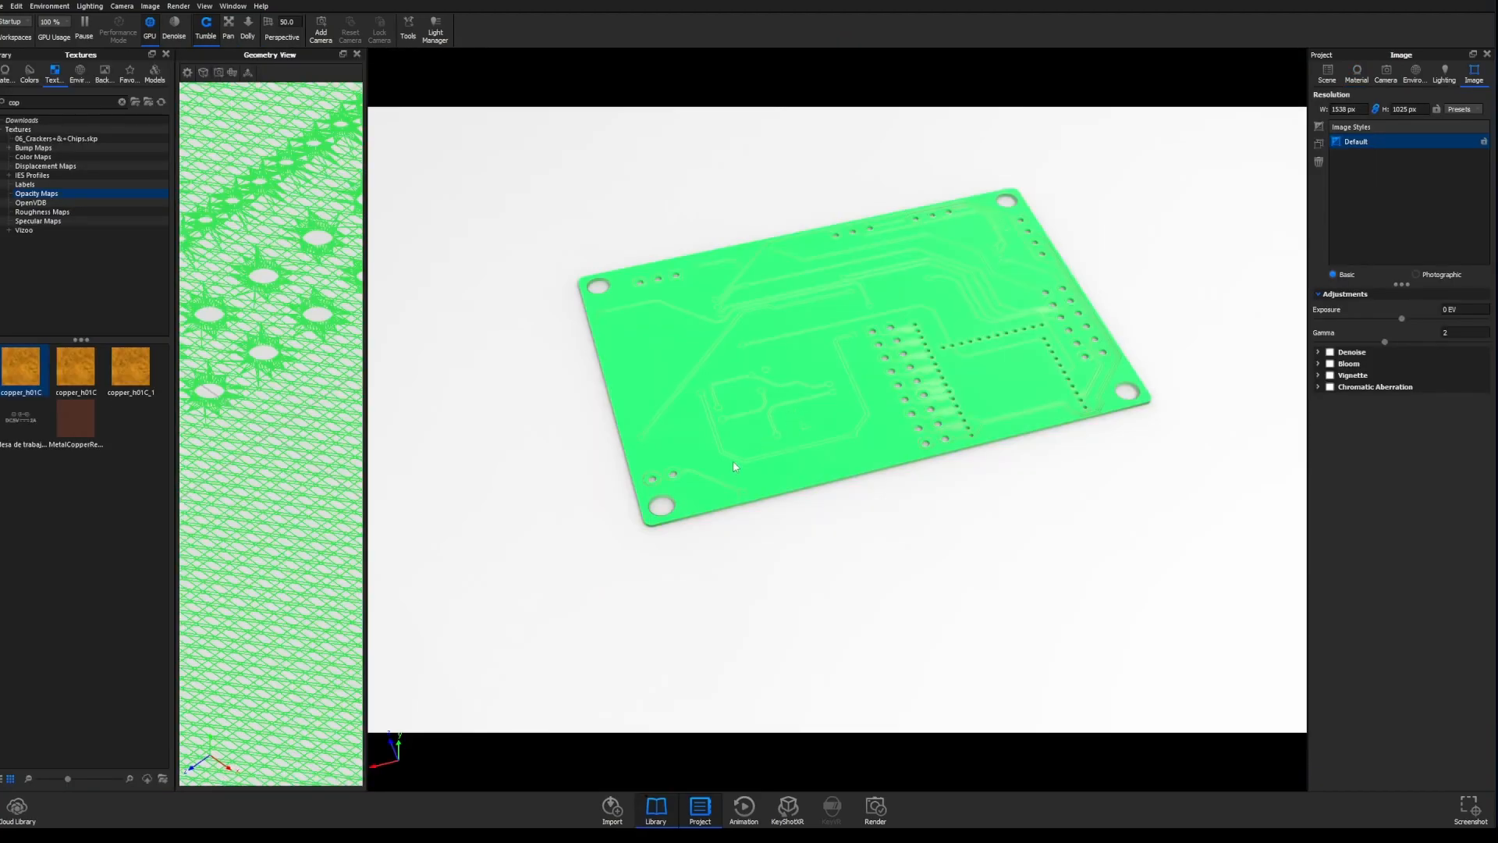
# - Open the PCB base material for editing and show its labels
pyautogui.scroll(5, 732, 466)
pyautogui.moveTo(748, 542); pyautogui.dragTo(742, 576)
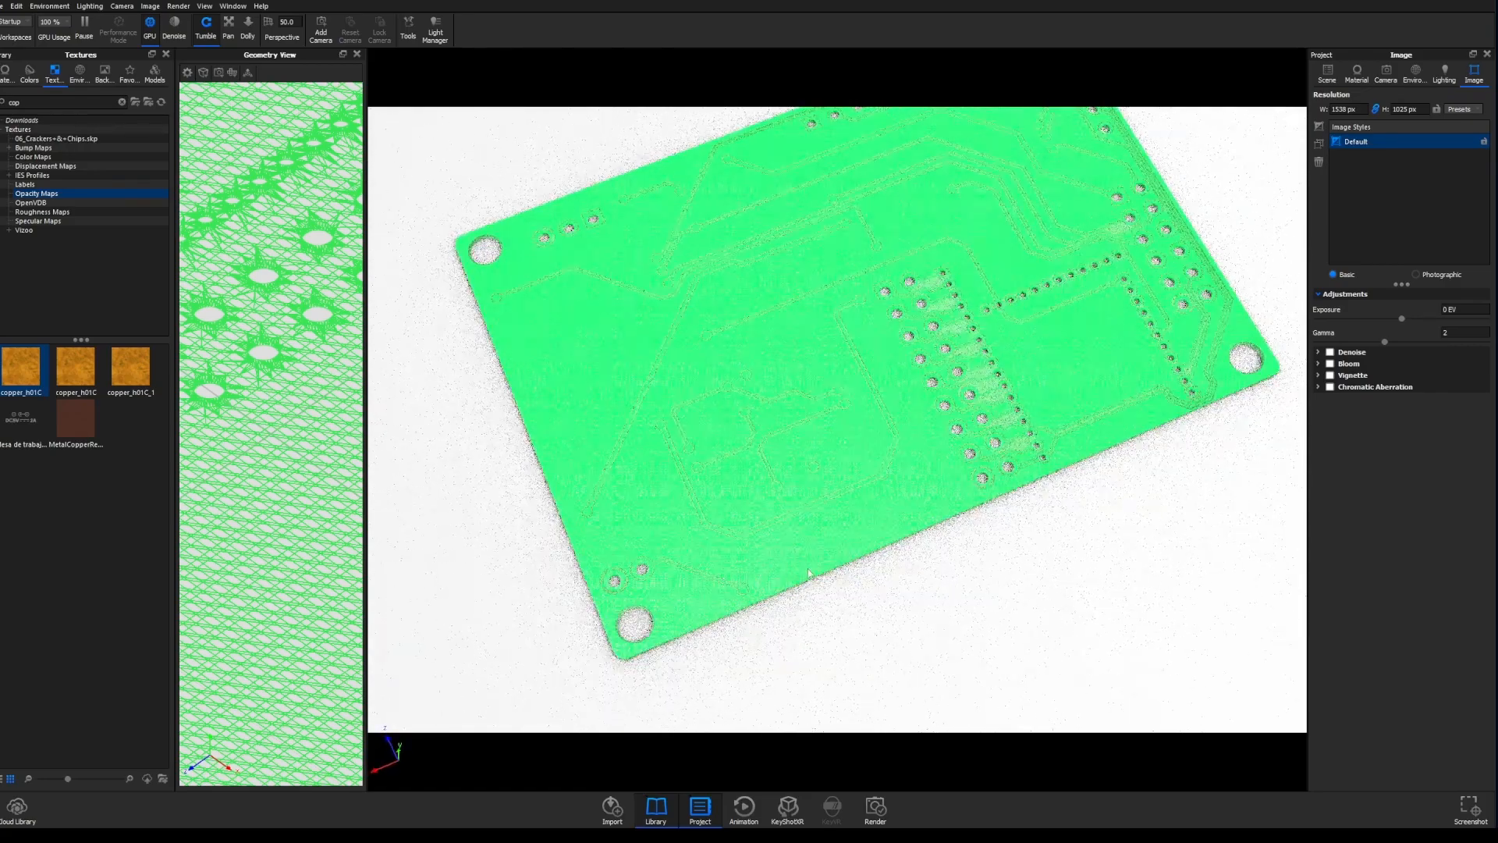
pyautogui.moveTo(841, 508); pyautogui.dragTo(770, 544)
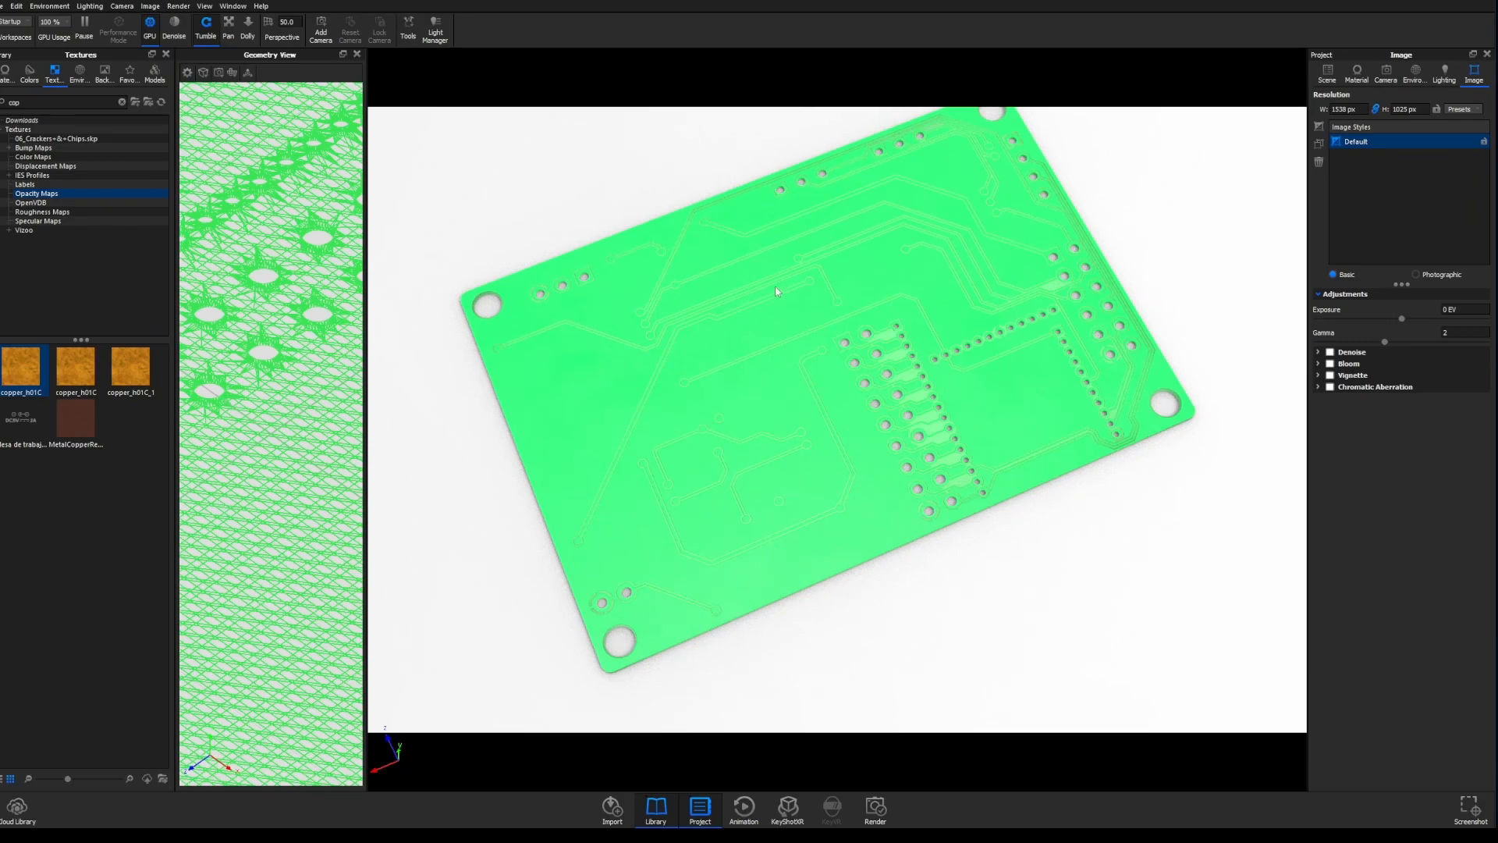
pyautogui.doubleClick(768, 322)
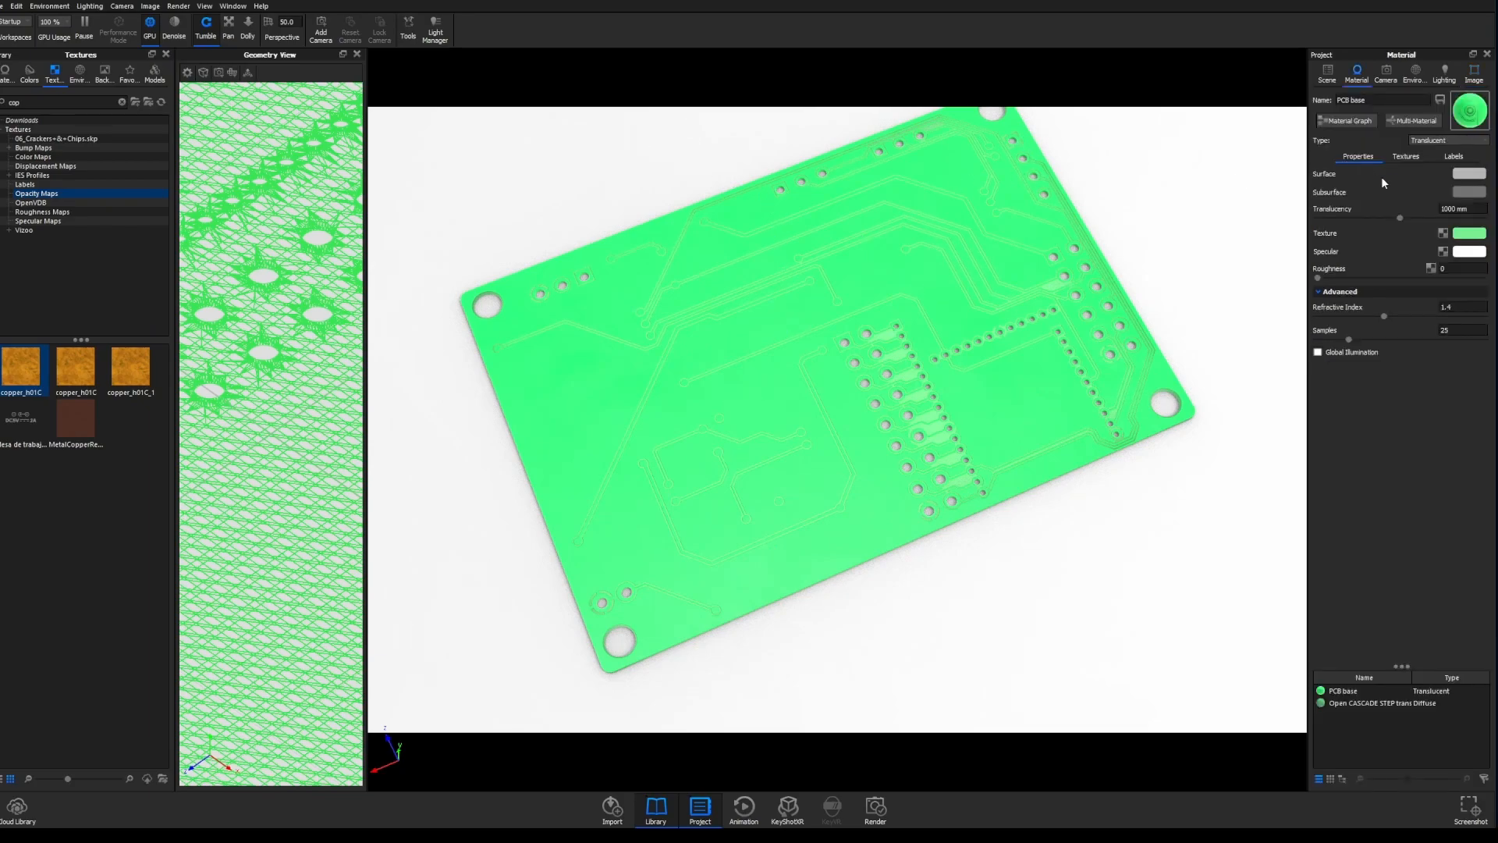
pyautogui.click(1454, 157)
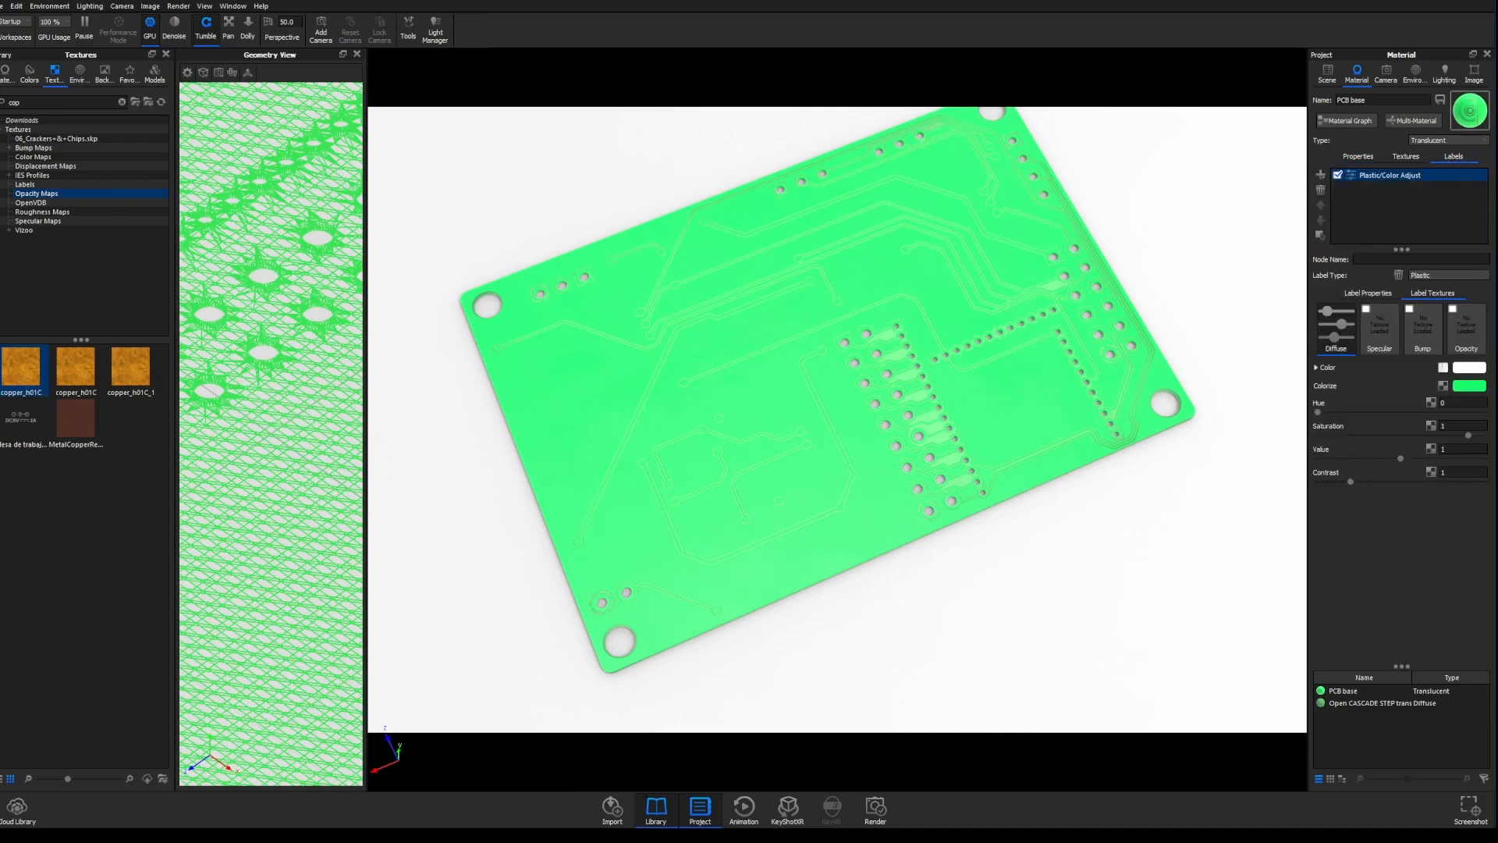
# - Add the Silk_screen PSD image from the project folder as a new label on the PCB base material
pyautogui.hotkey('alt', 'Tab')
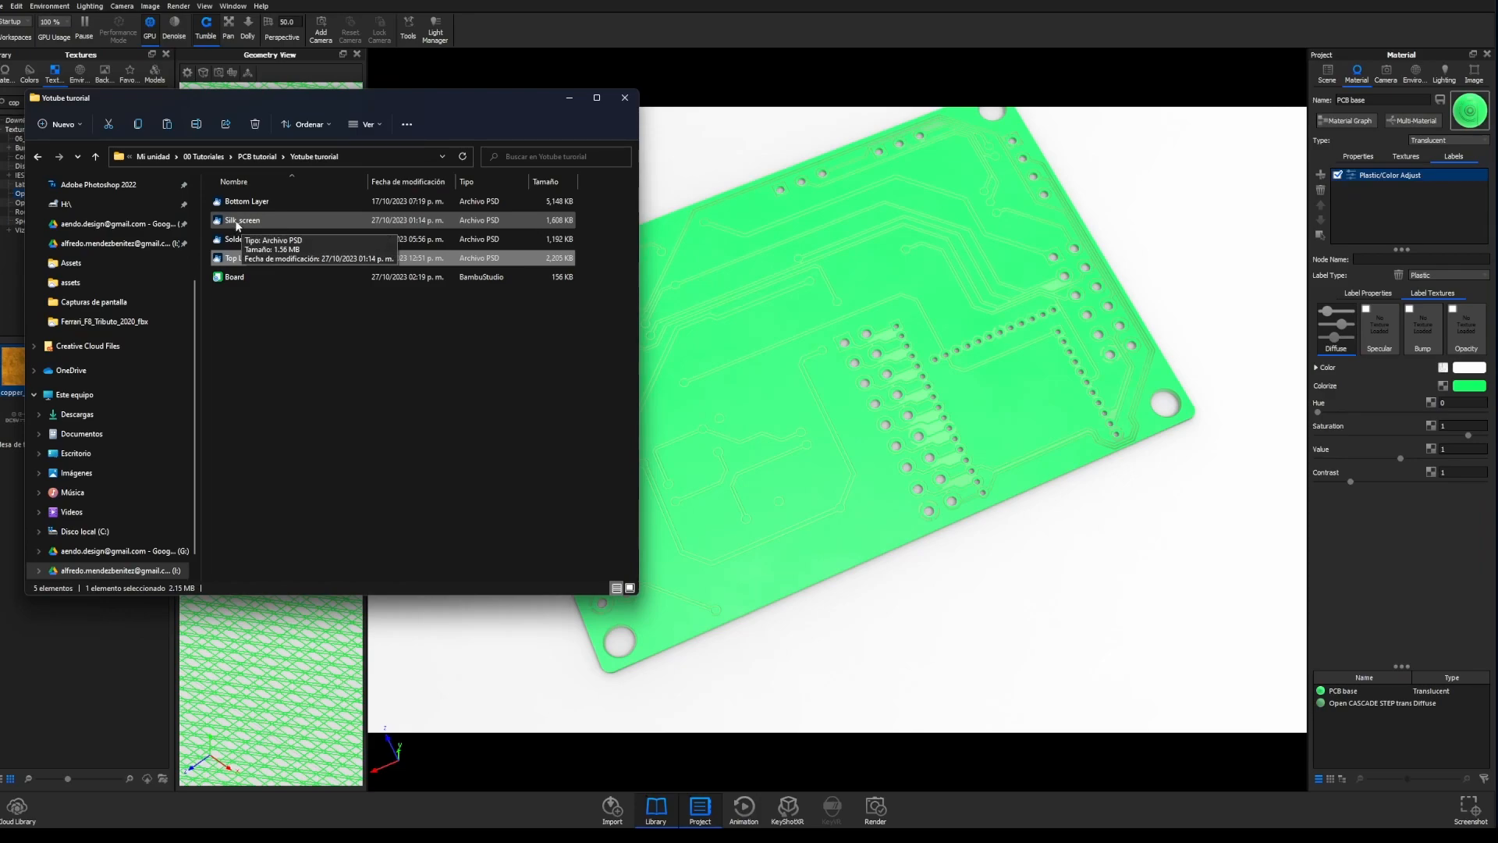
pyautogui.moveTo(237, 224); pyautogui.dragTo(1392, 222)
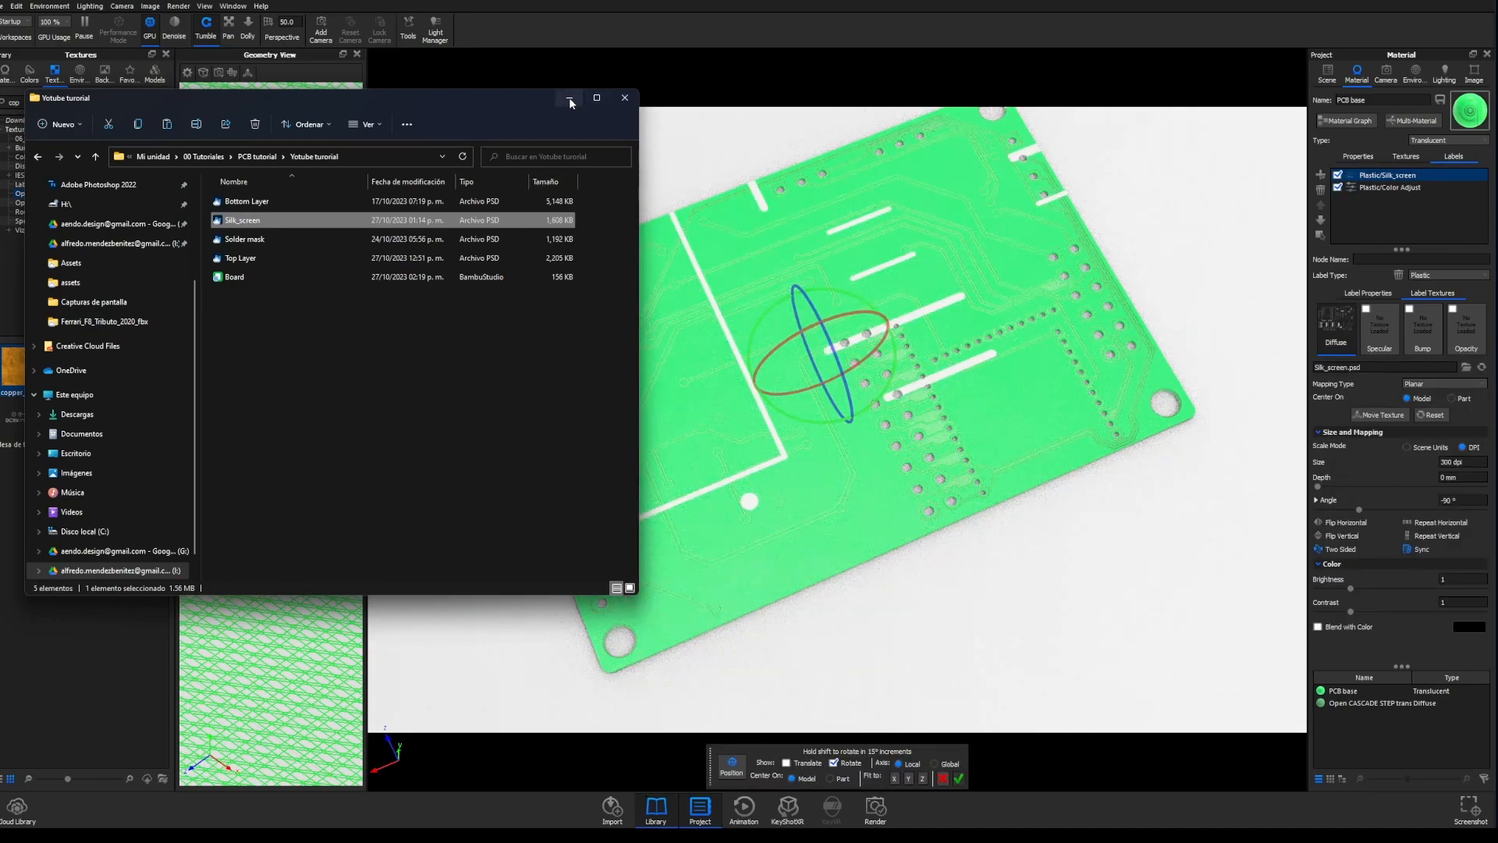
pyautogui.click(570, 99)
pyautogui.scroll(-2, 916, 395)
pyautogui.scroll(-1, 916, 395)
pyautogui.scroll(-1, 916, 395)
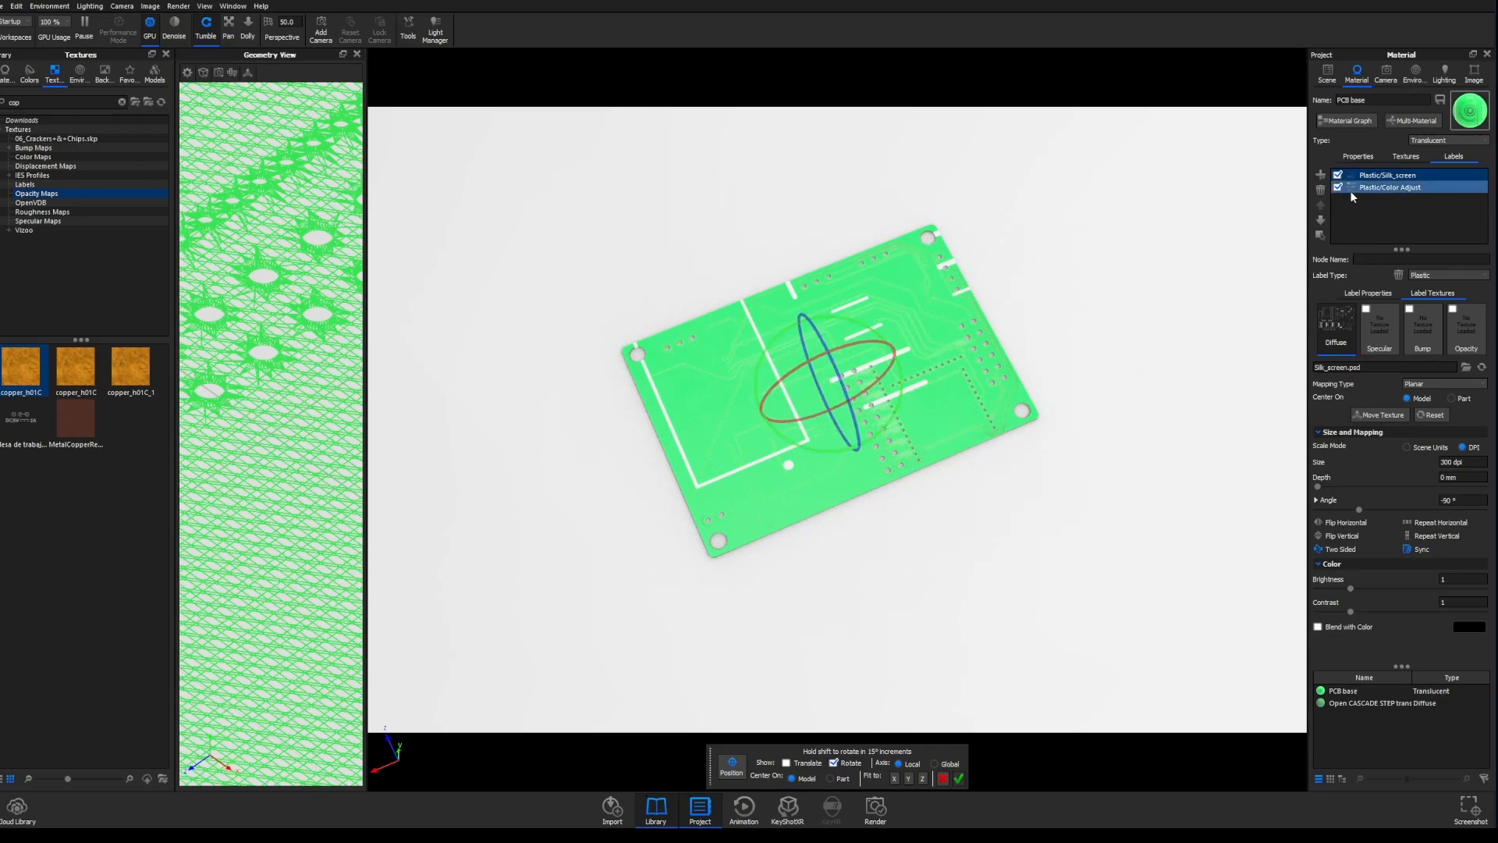
# - Open the PCB base material graph and move the Silk_screen texture and Plastic nodes below the other nodes
pyautogui.click(1343, 120)
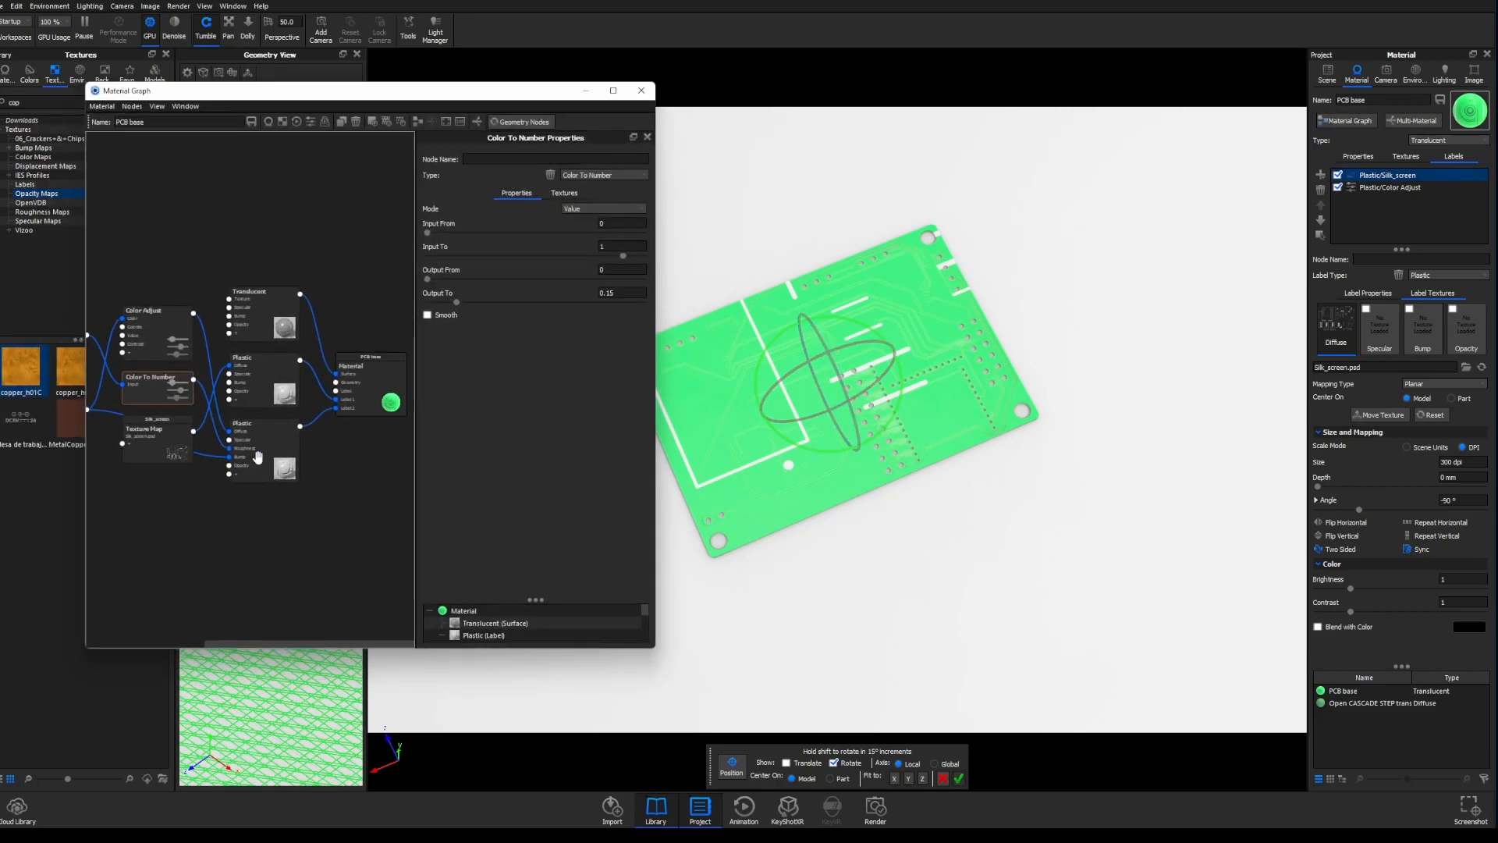
pyautogui.moveTo(267, 460); pyautogui.dragTo(287, 511)
pyautogui.moveTo(270, 396); pyautogui.dragTo(289, 437)
pyautogui.scroll(2, 289, 437)
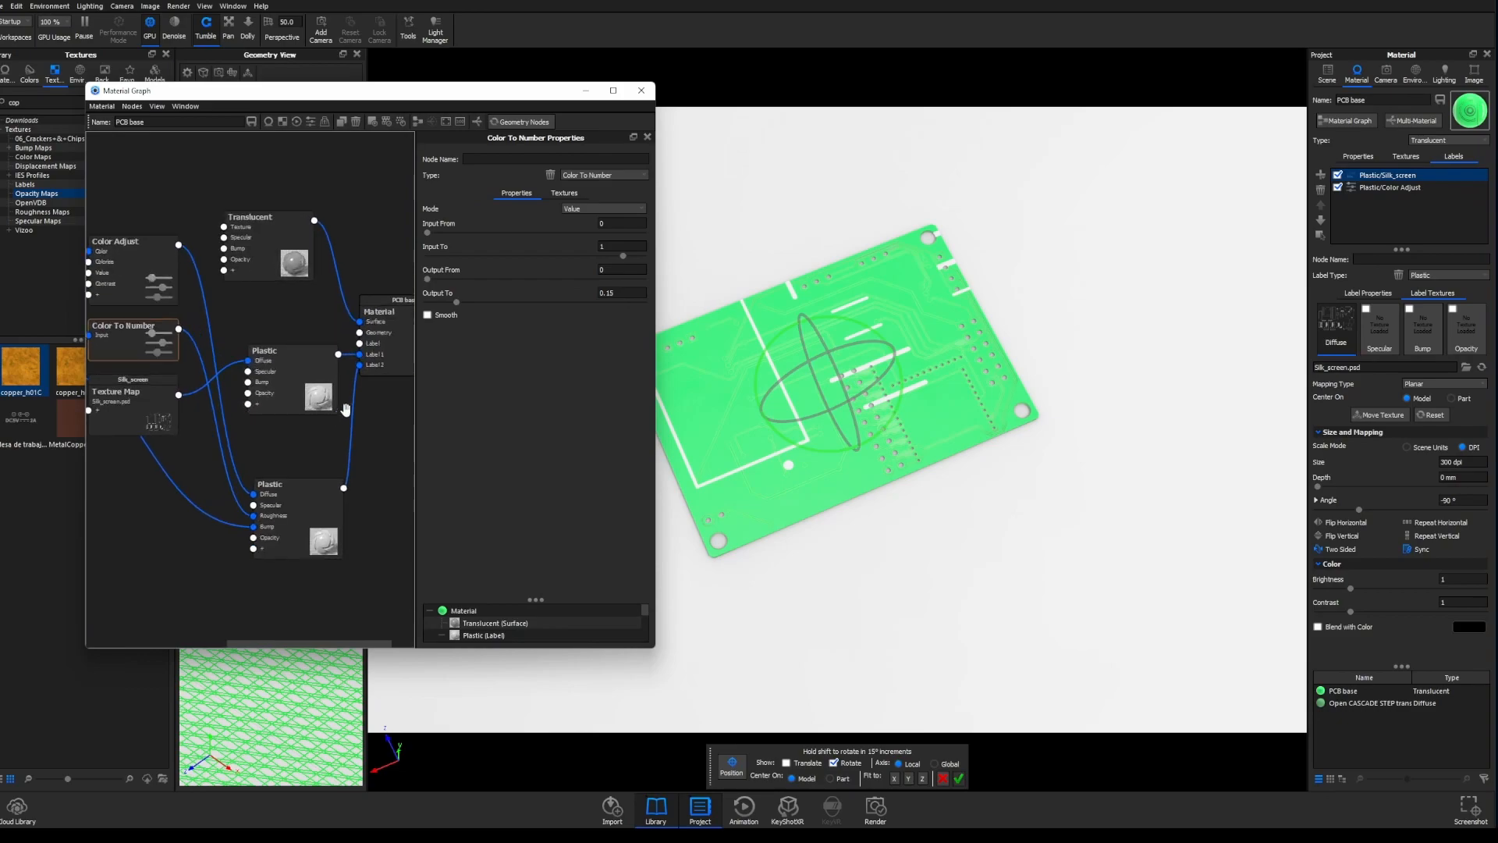
pyautogui.moveTo(295, 378); pyautogui.dragTo(294, 379)
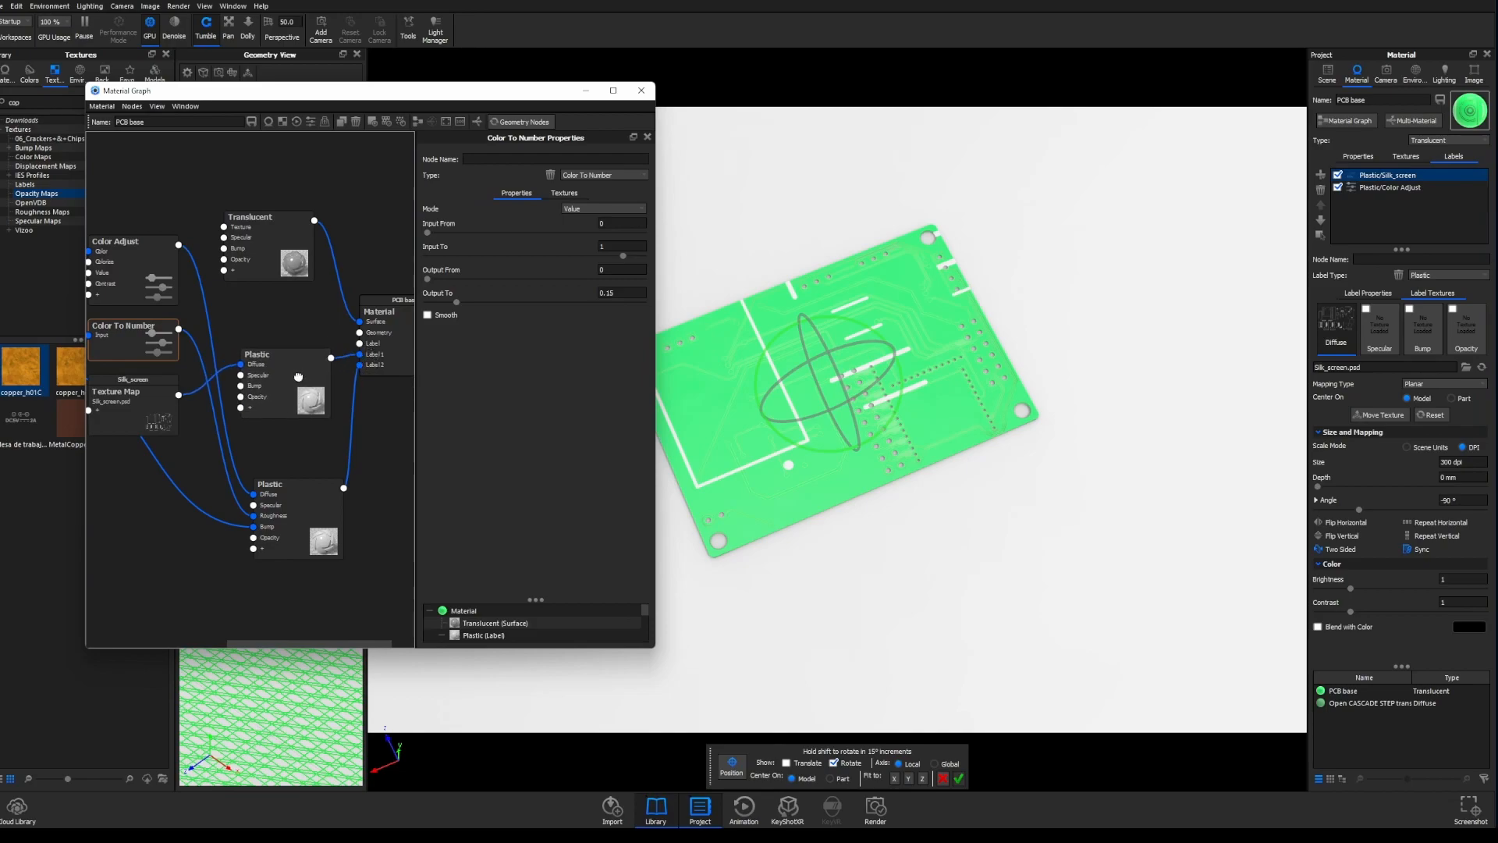
pyautogui.scroll(-1, 305, 383)
pyautogui.scroll(-1, 303, 382)
pyautogui.moveTo(303, 382); pyautogui.dragTo(361, 561)
pyautogui.moveTo(136, 409); pyautogui.dragTo(131, 556)
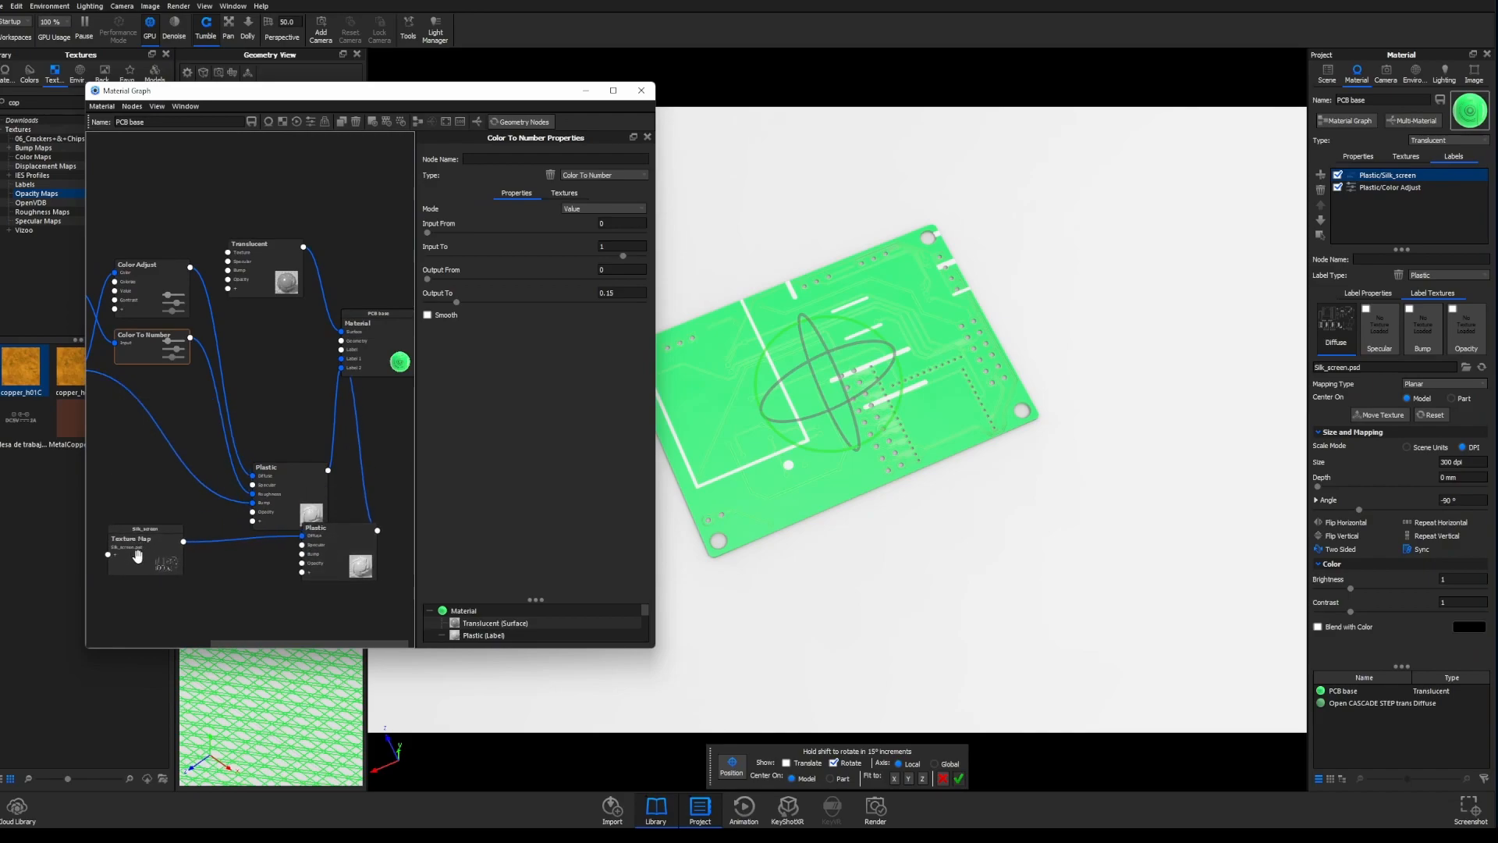
# - Preview the Silk_screen texture alone, fit it to the board along Z, and rotate its mapping to 90°
pyautogui.click(132, 556)
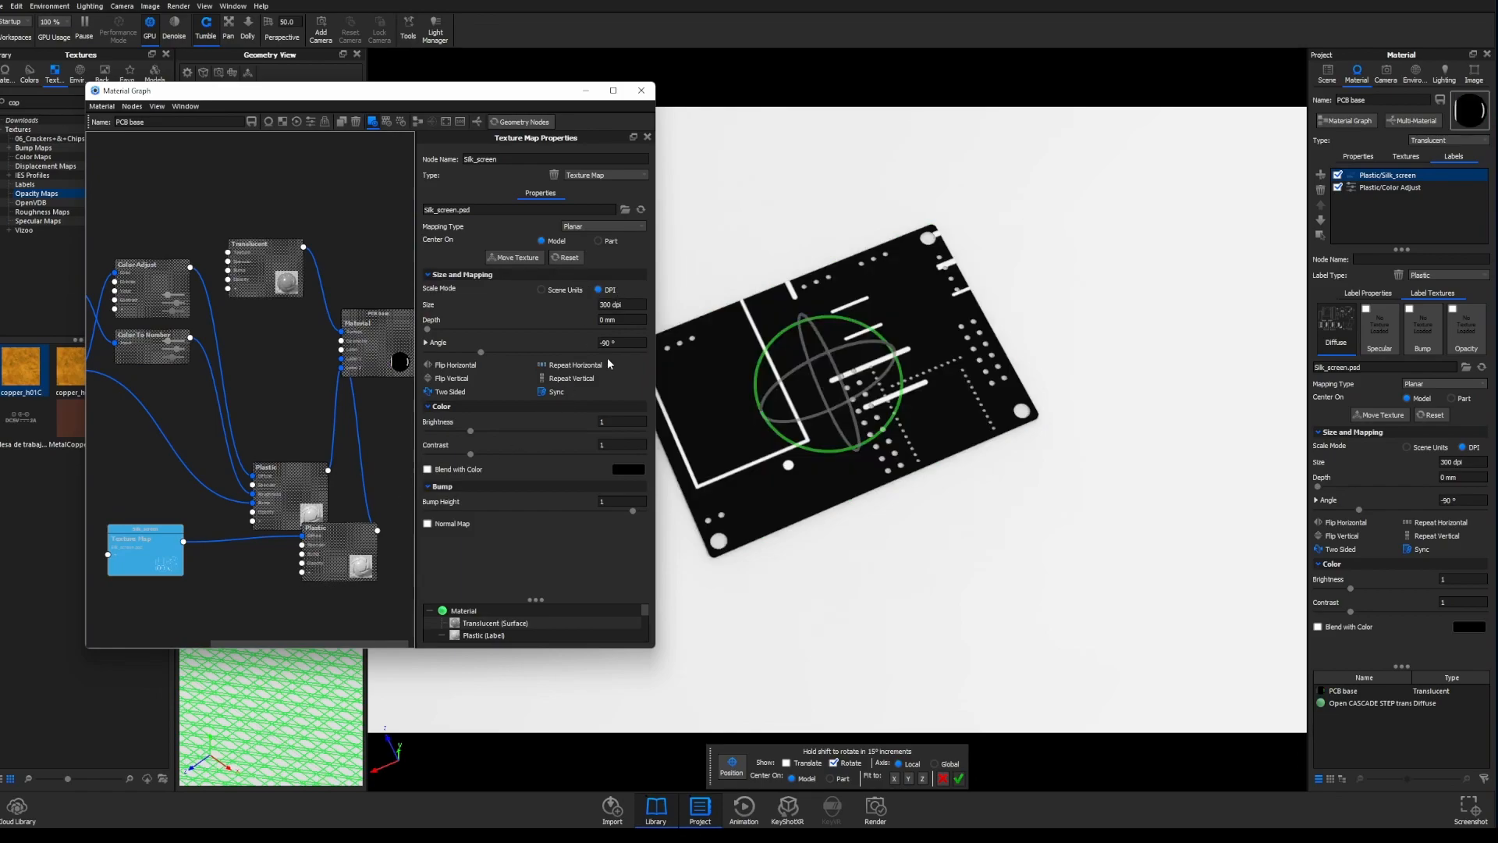
pyautogui.click(923, 779)
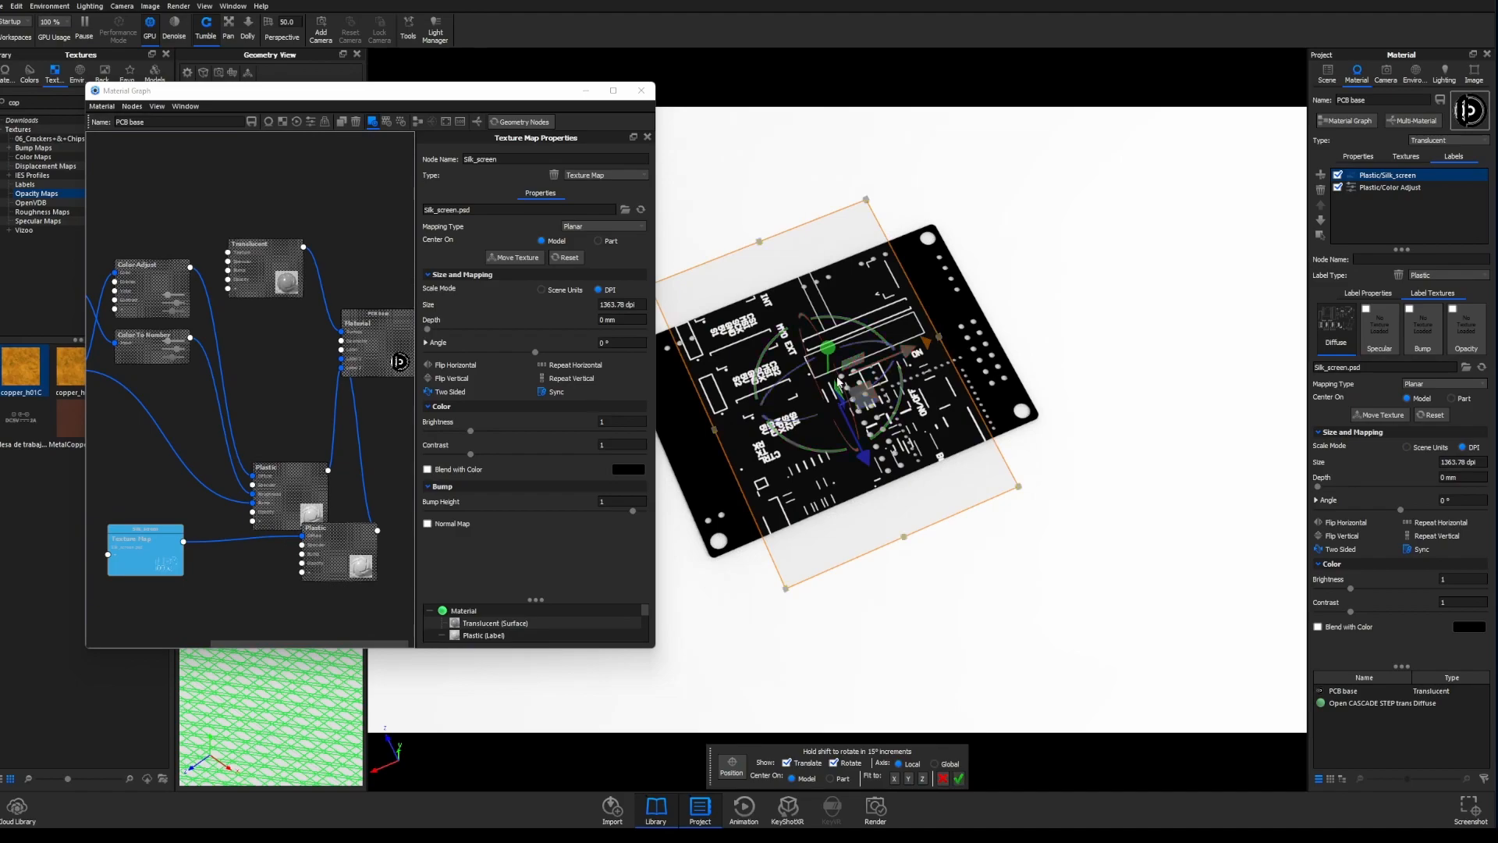
pyautogui.moveTo(890, 425); pyautogui.dragTo(767, 497)
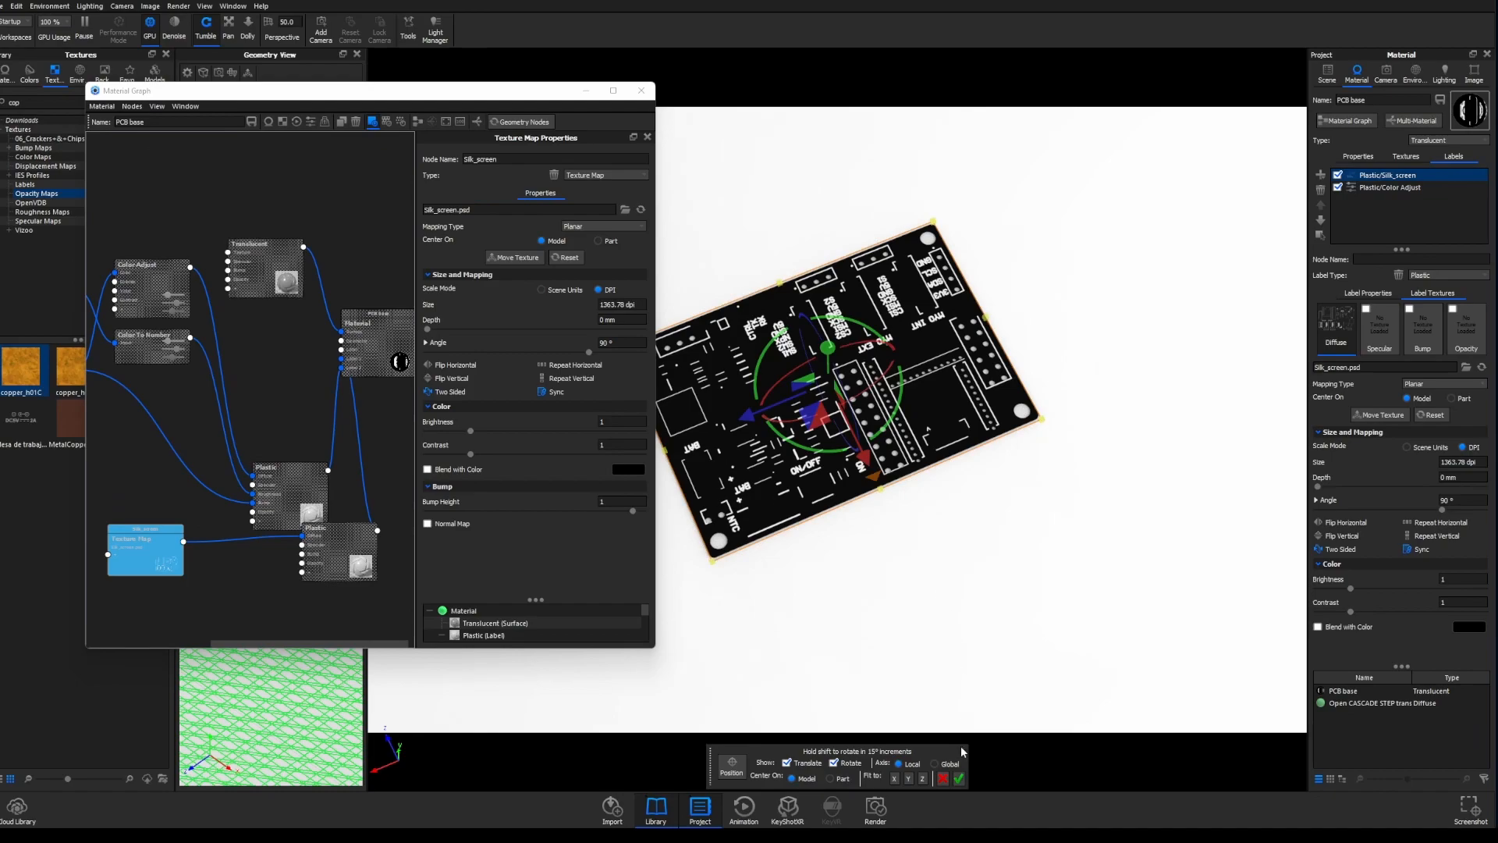
pyautogui.click(959, 779)
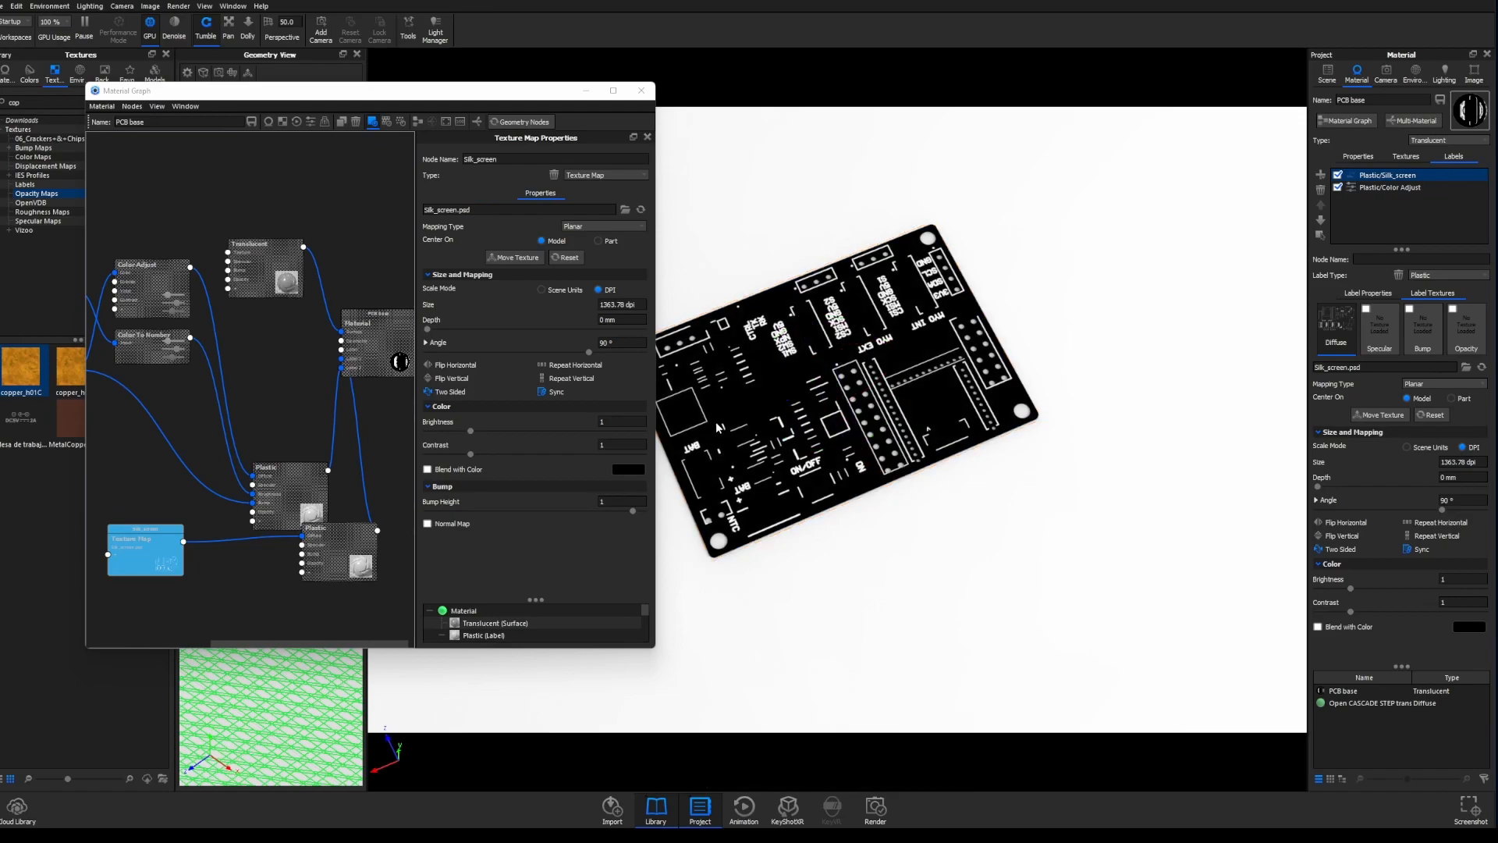
# - Switch the Silk_screen texture's scale mode to Scene Units, set its width to 66 mm, and end the texture preview
pyautogui.click(542, 290)
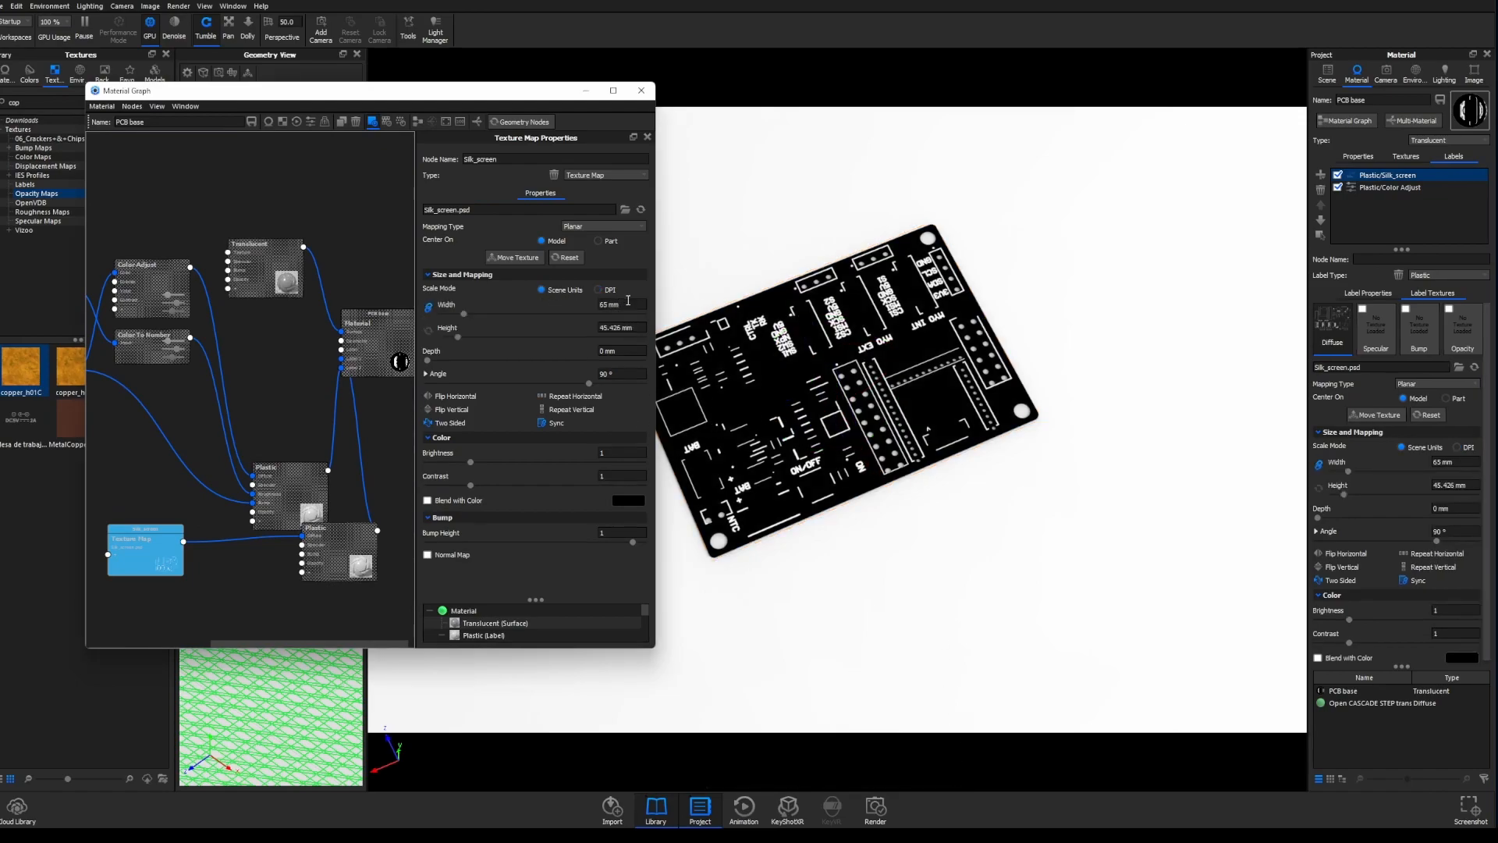
pyautogui.press('Return')
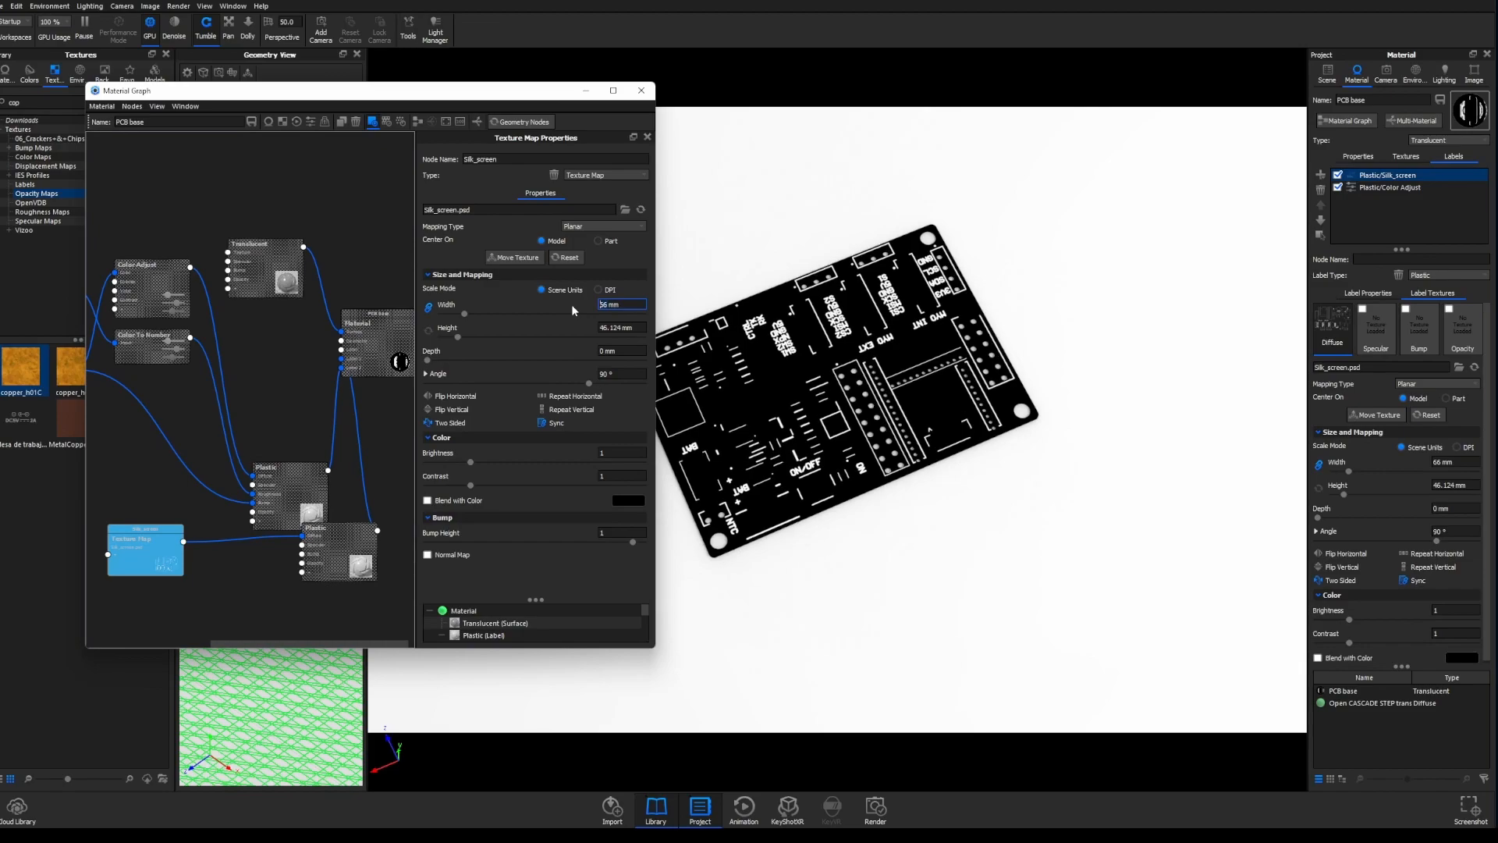
pyautogui.click(171, 560)
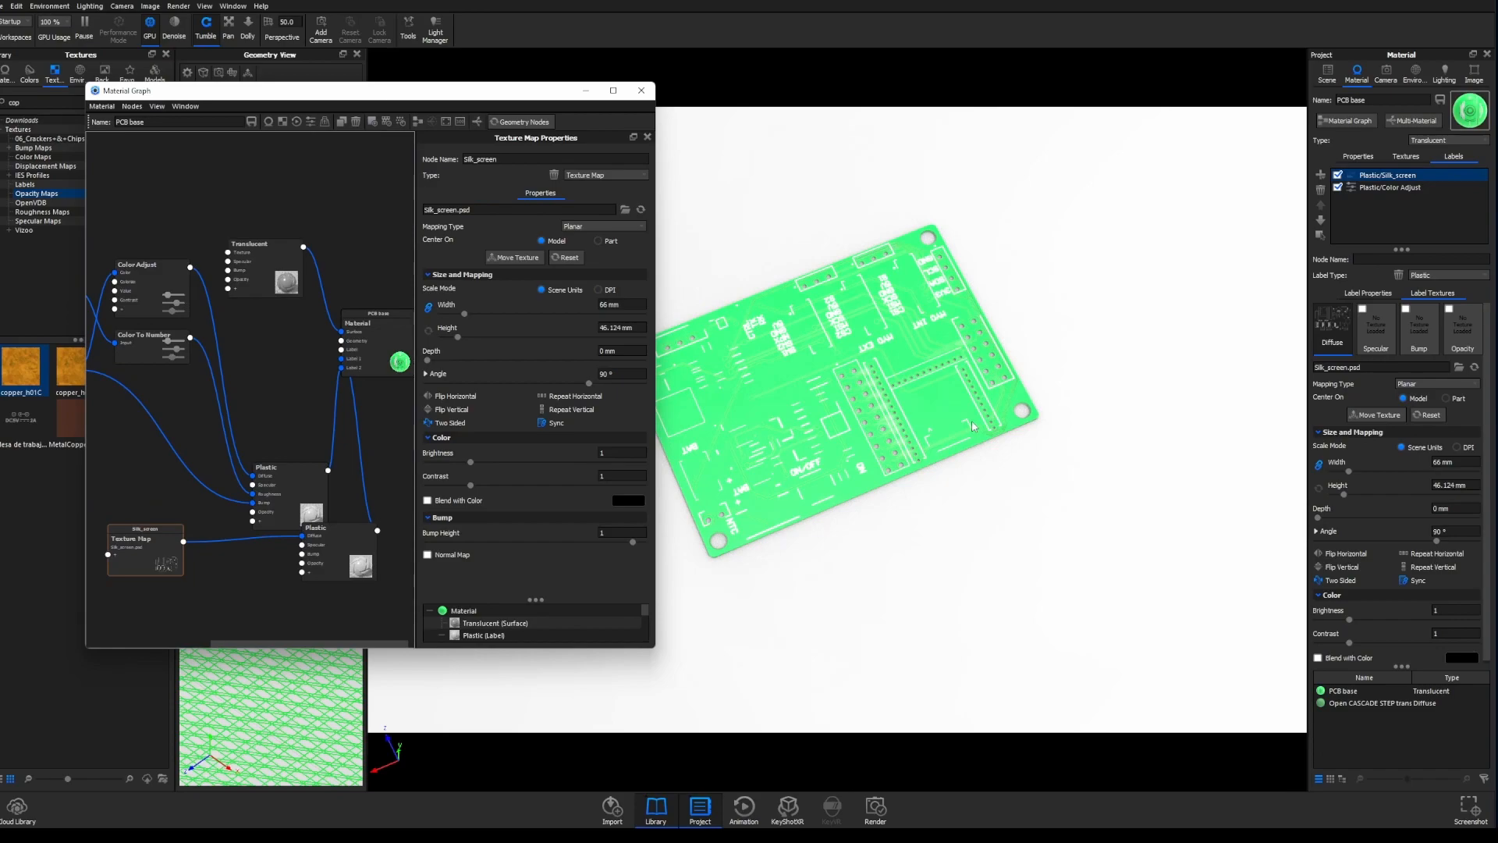
# - Tidy the graph by separating the two Plastic nodes and aligning the Silk_screen texture beside its Plastic node, and close the material graph
pyautogui.moveTo(900, 425); pyautogui.dragTo(976, 572)
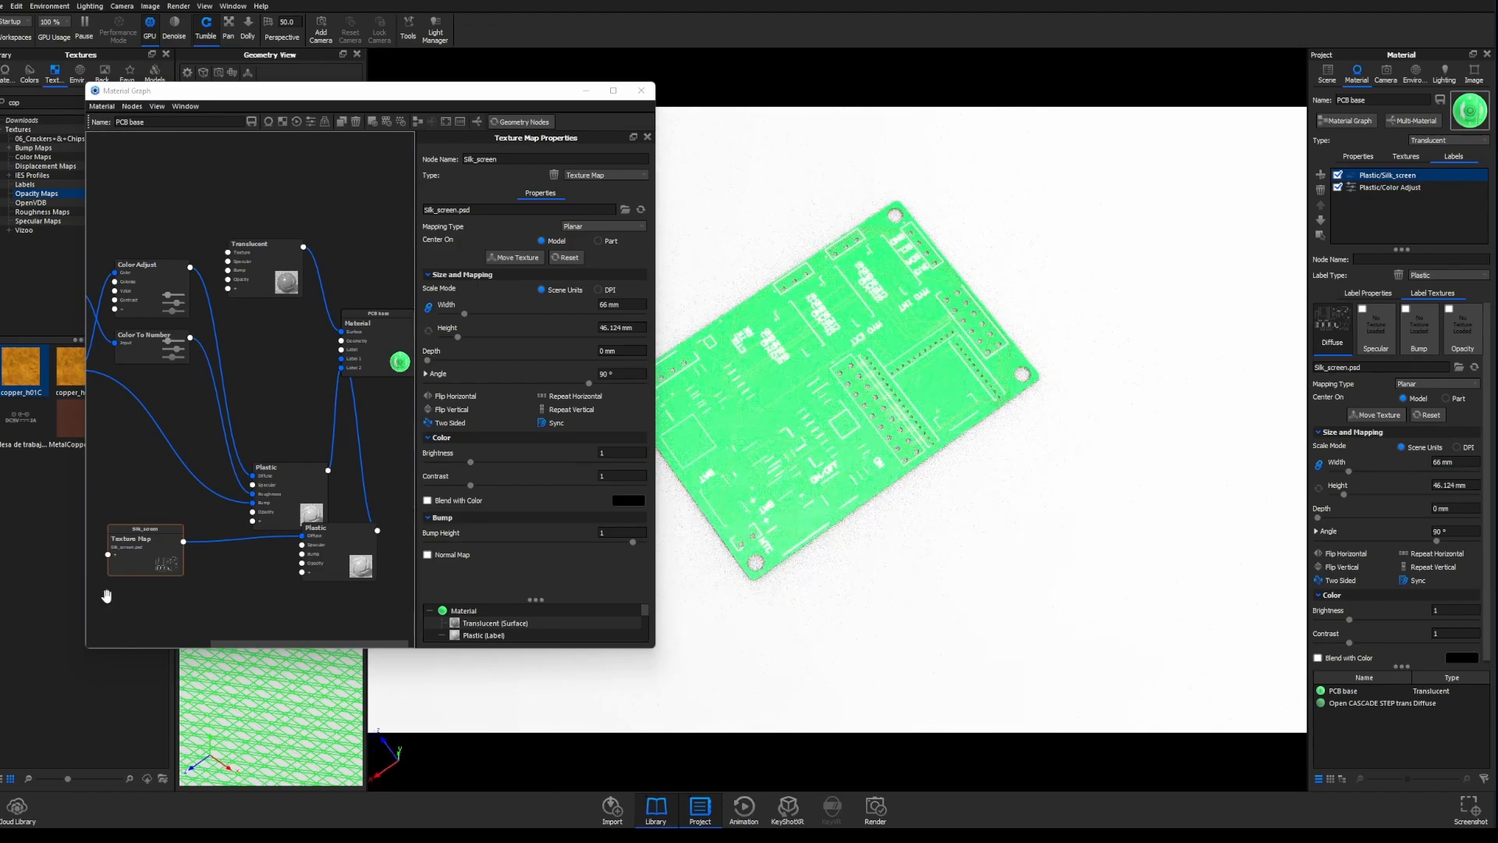
pyautogui.moveTo(300, 567); pyautogui.dragTo(265, 589)
pyautogui.moveTo(289, 504); pyautogui.dragTo(279, 410)
pyautogui.moveTo(276, 578); pyautogui.dragTo(277, 523)
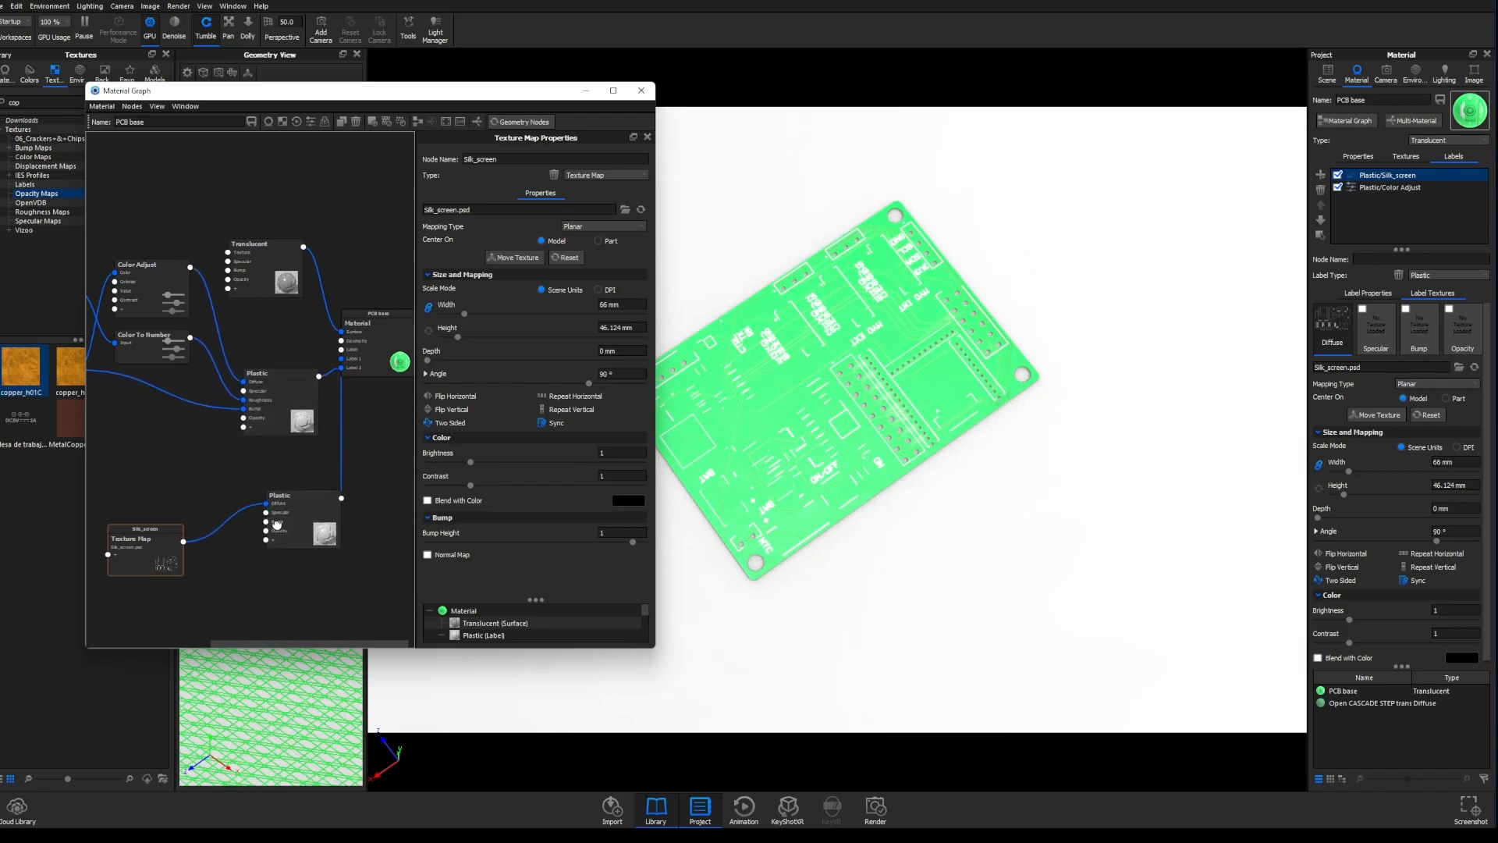
pyautogui.moveTo(174, 562); pyautogui.dragTo(159, 531)
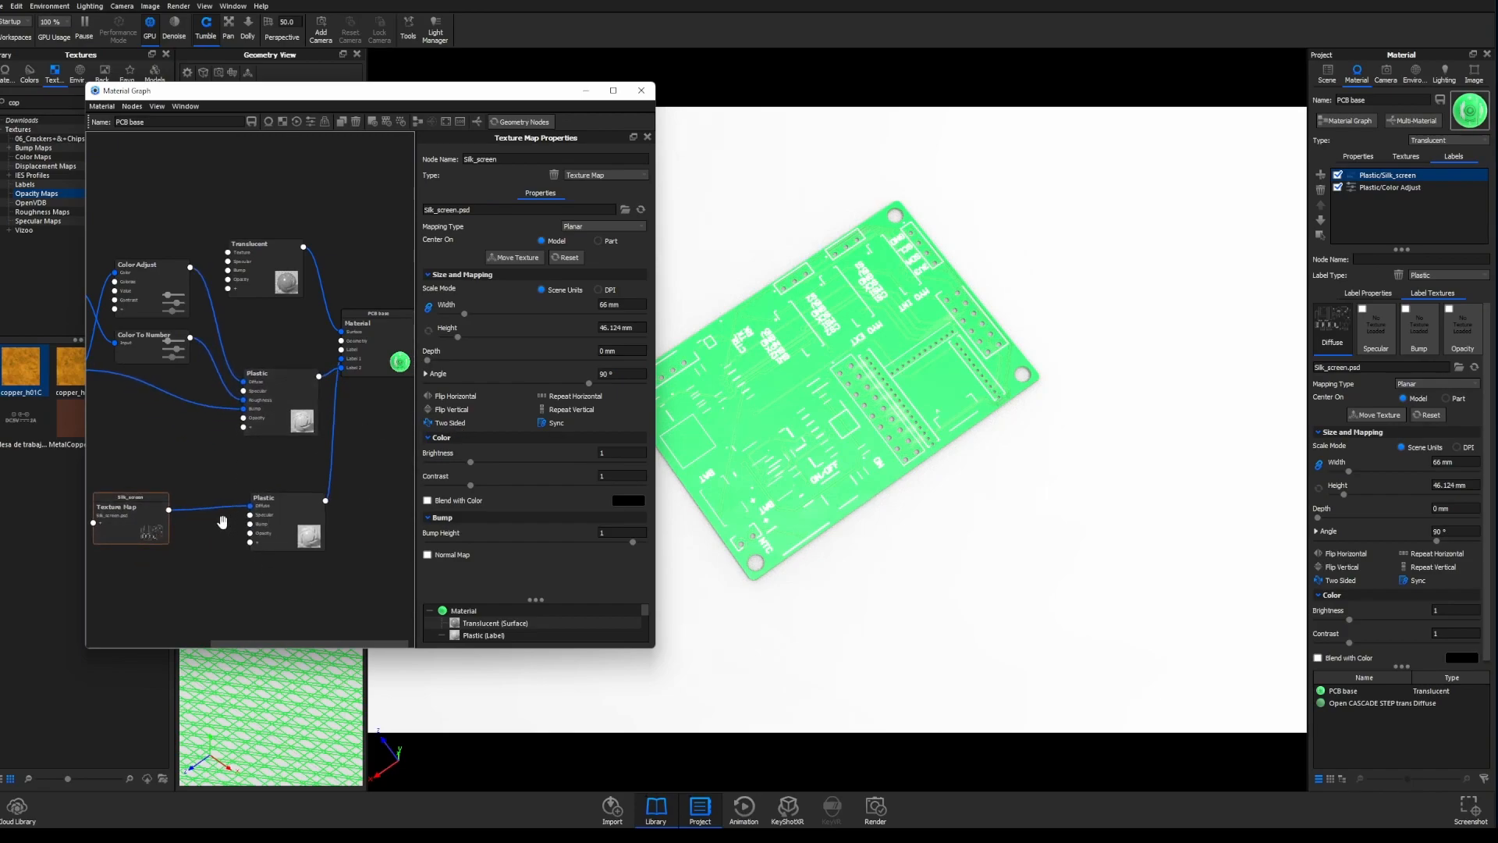
pyautogui.scroll(-2, 282, 528)
pyautogui.moveTo(188, 499); pyautogui.dragTo(170, 482)
pyautogui.moveTo(285, 503); pyautogui.dragTo(295, 513)
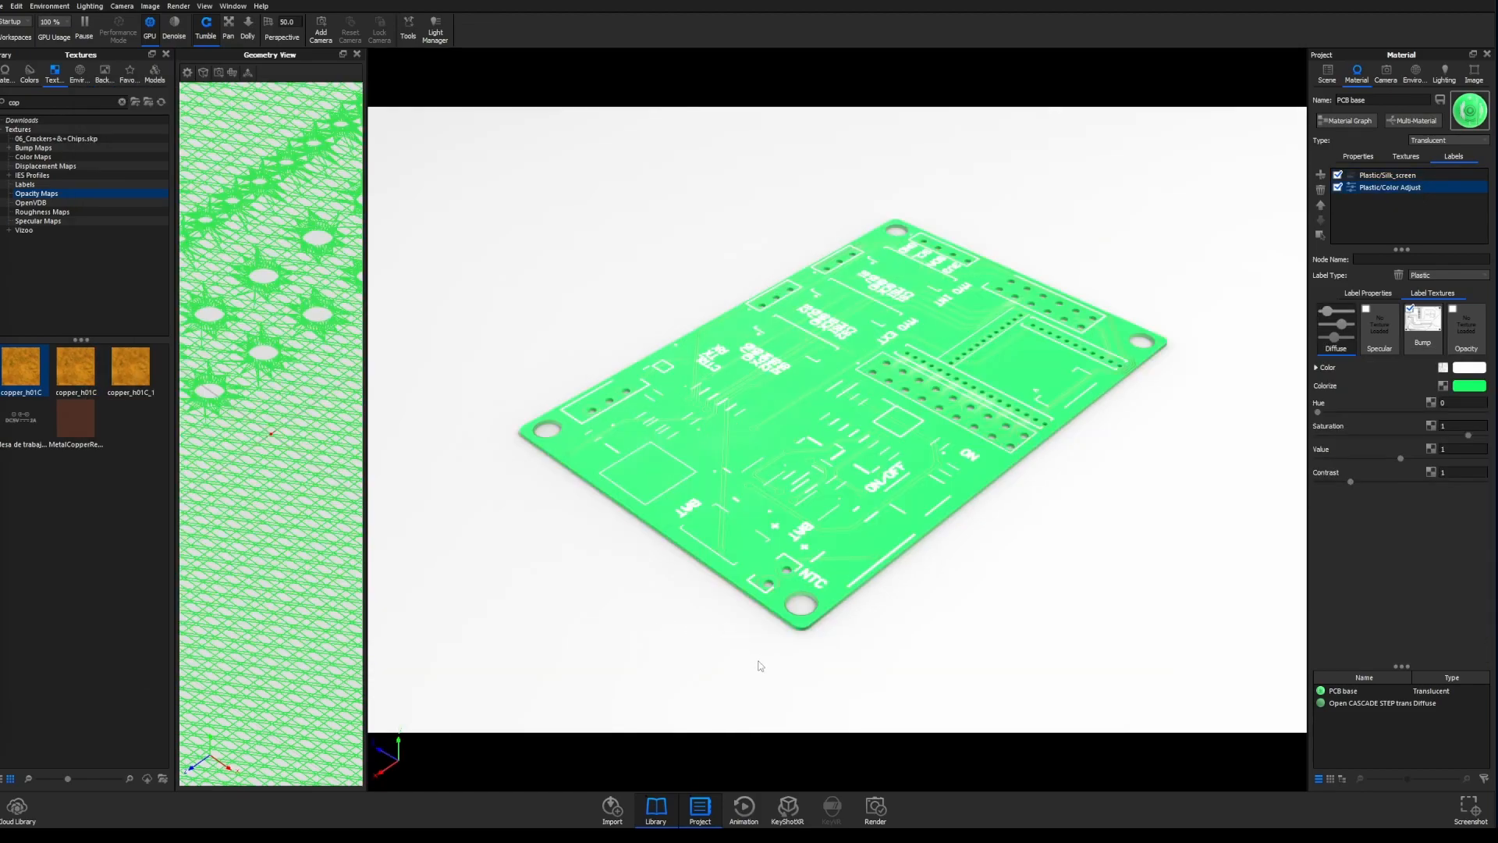
# - Inspect the board from above and below, and turn off Ground Shadows in the environment settings
pyautogui.moveTo(729, 632); pyautogui.dragTo(694, 381)
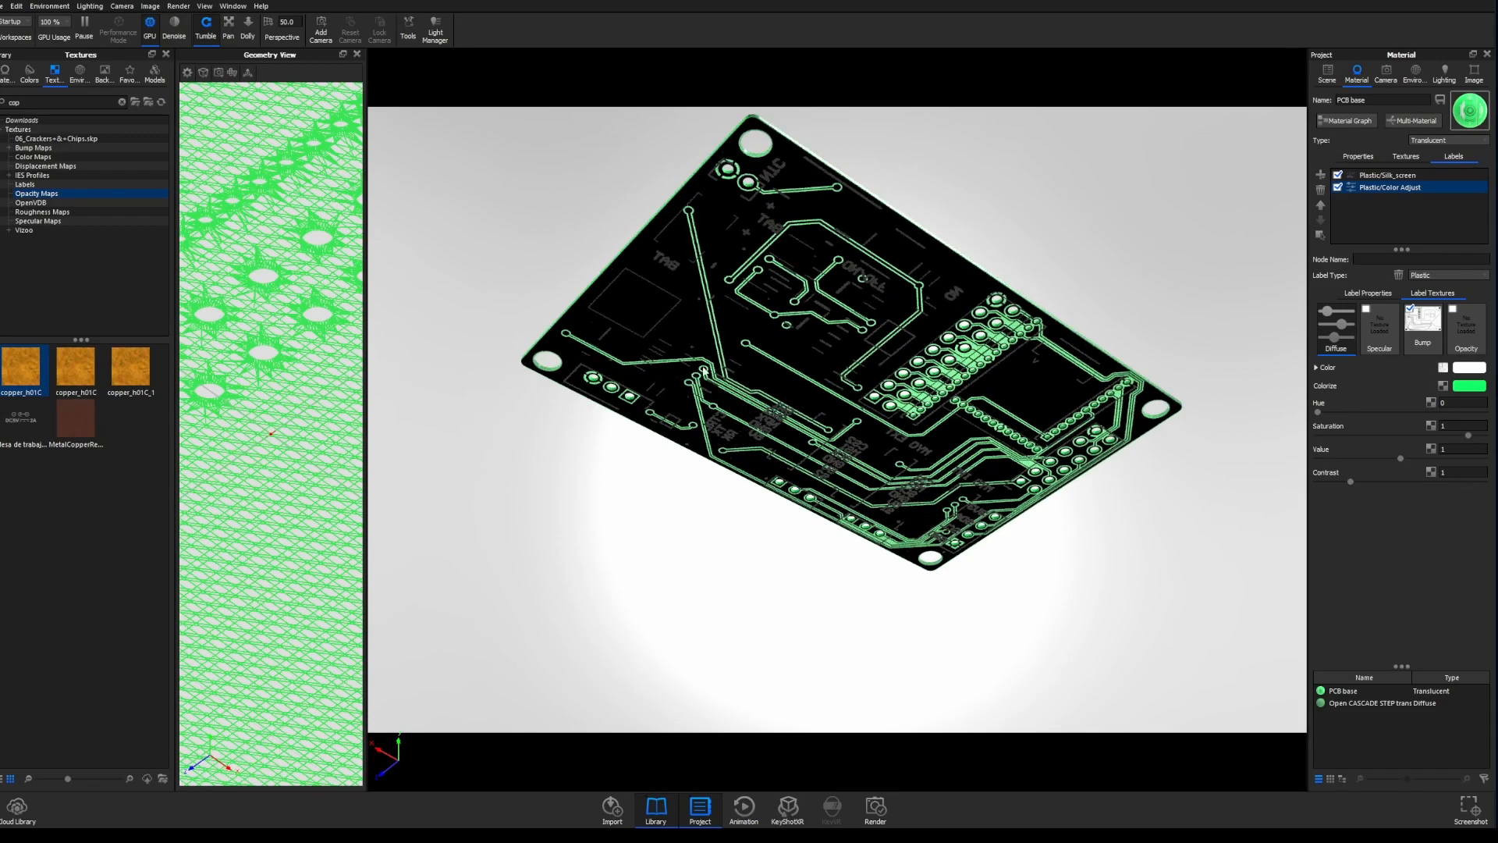
pyautogui.moveTo(1051, 256); pyautogui.dragTo(946, 490)
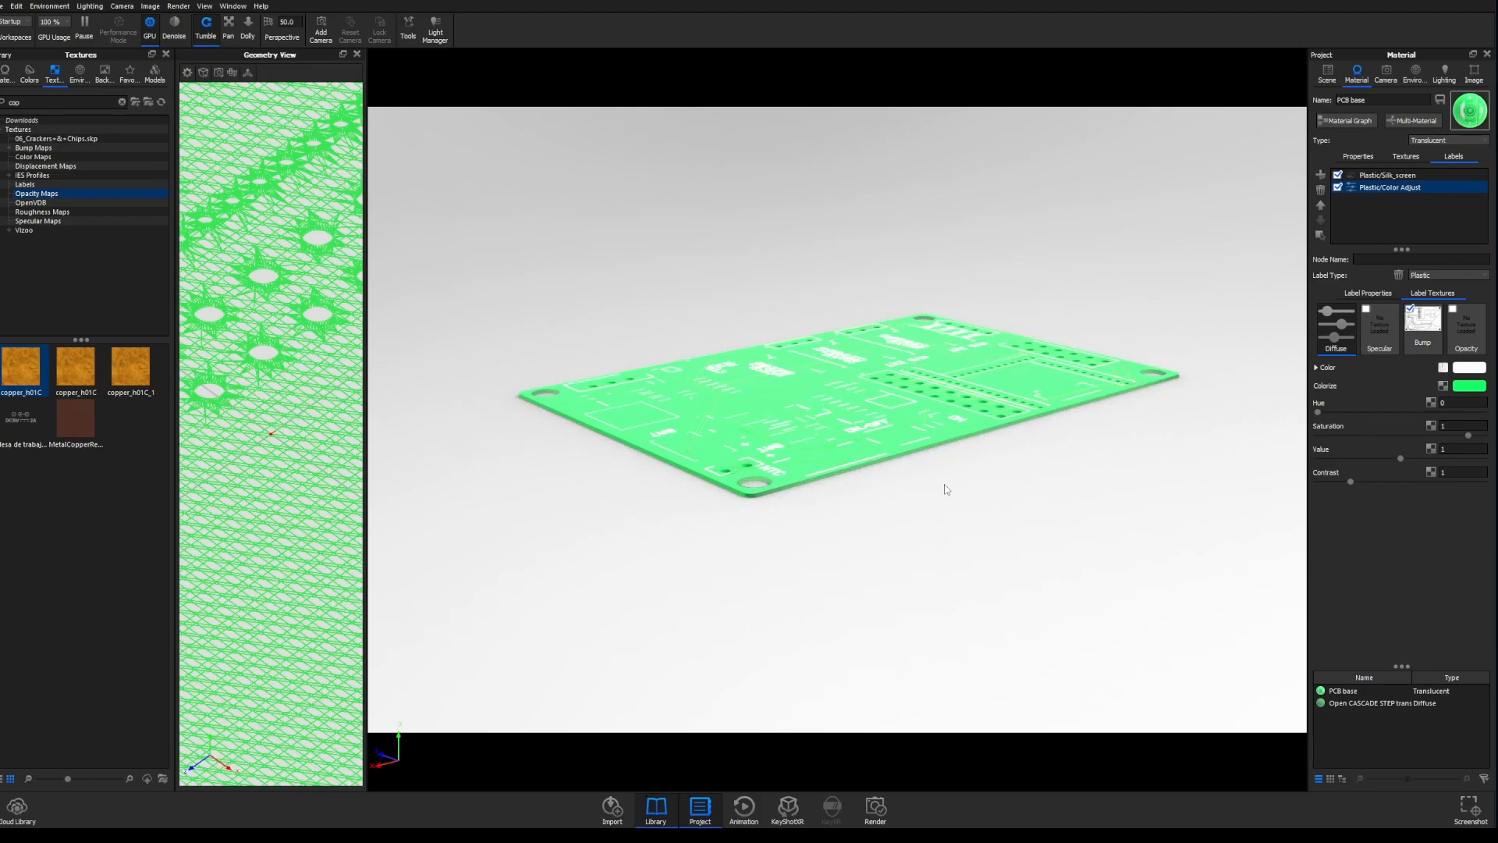
pyautogui.moveTo(946, 489); pyautogui.dragTo(871, 287)
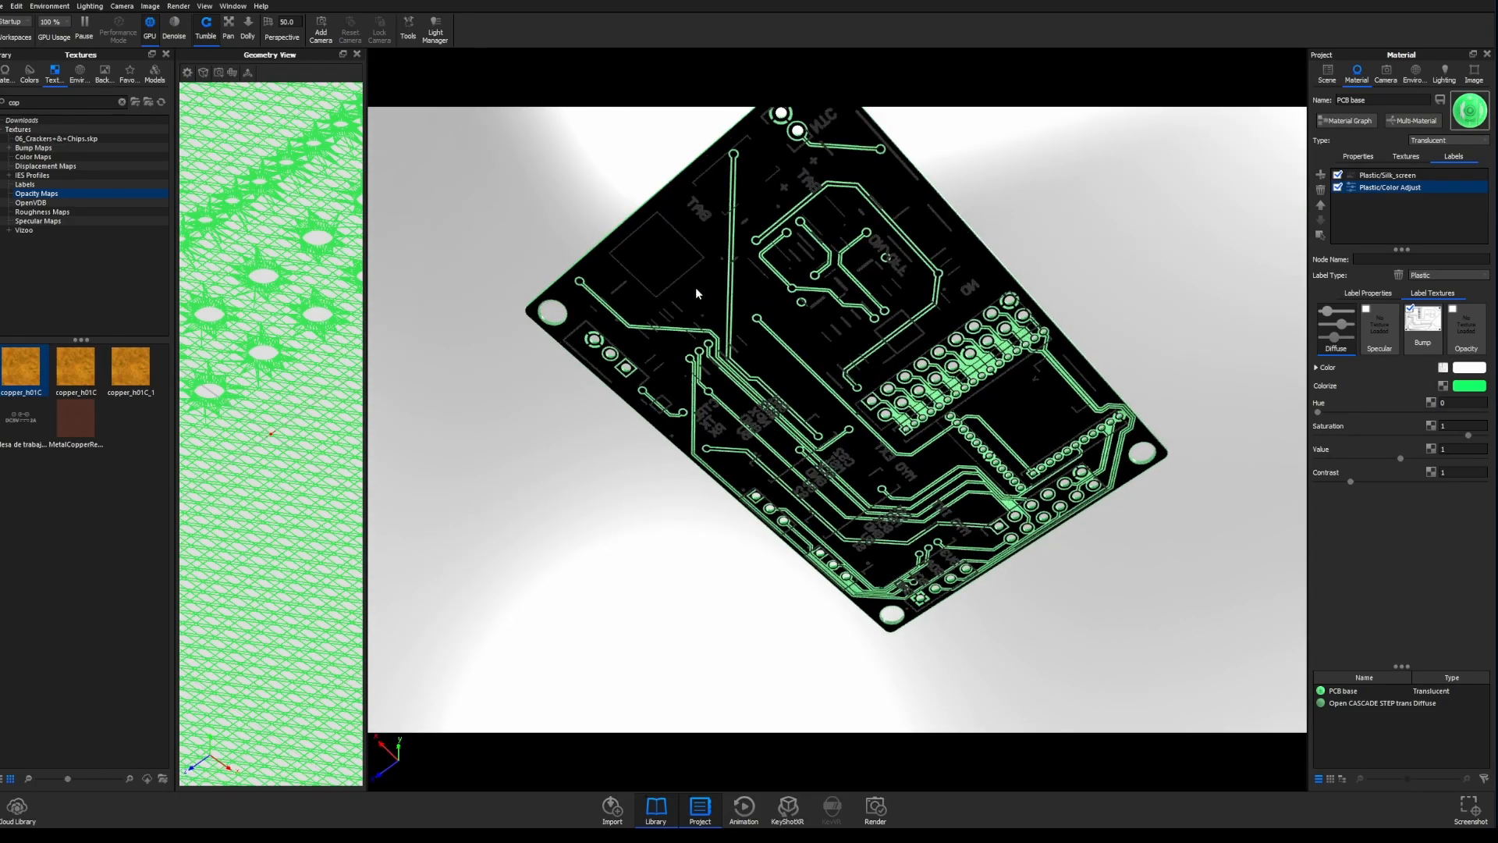
pyautogui.moveTo(1018, 198); pyautogui.dragTo(1023, 461)
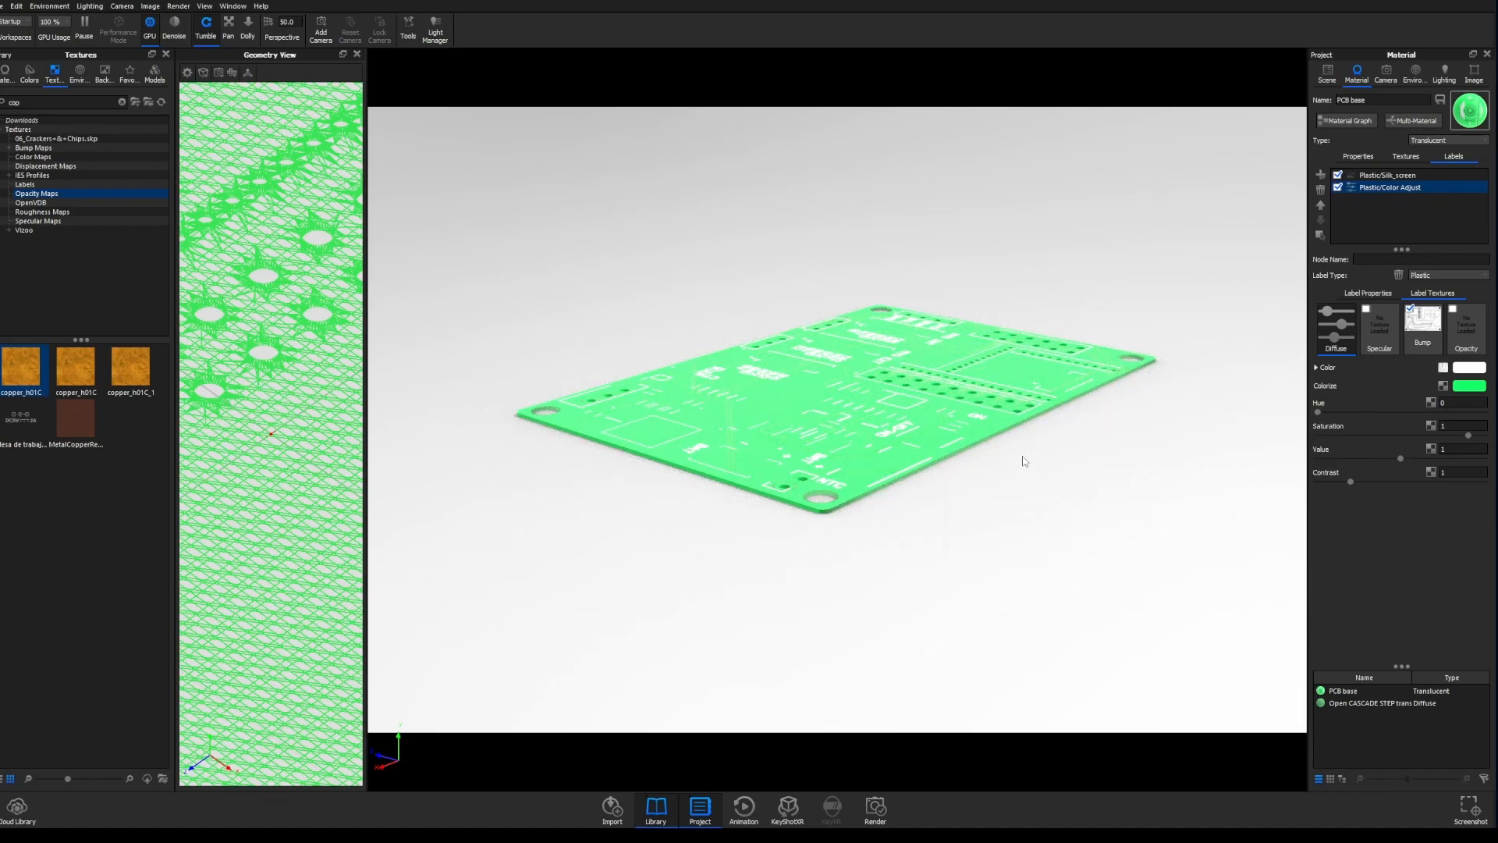
pyautogui.moveTo(1023, 456); pyautogui.dragTo(1023, 452)
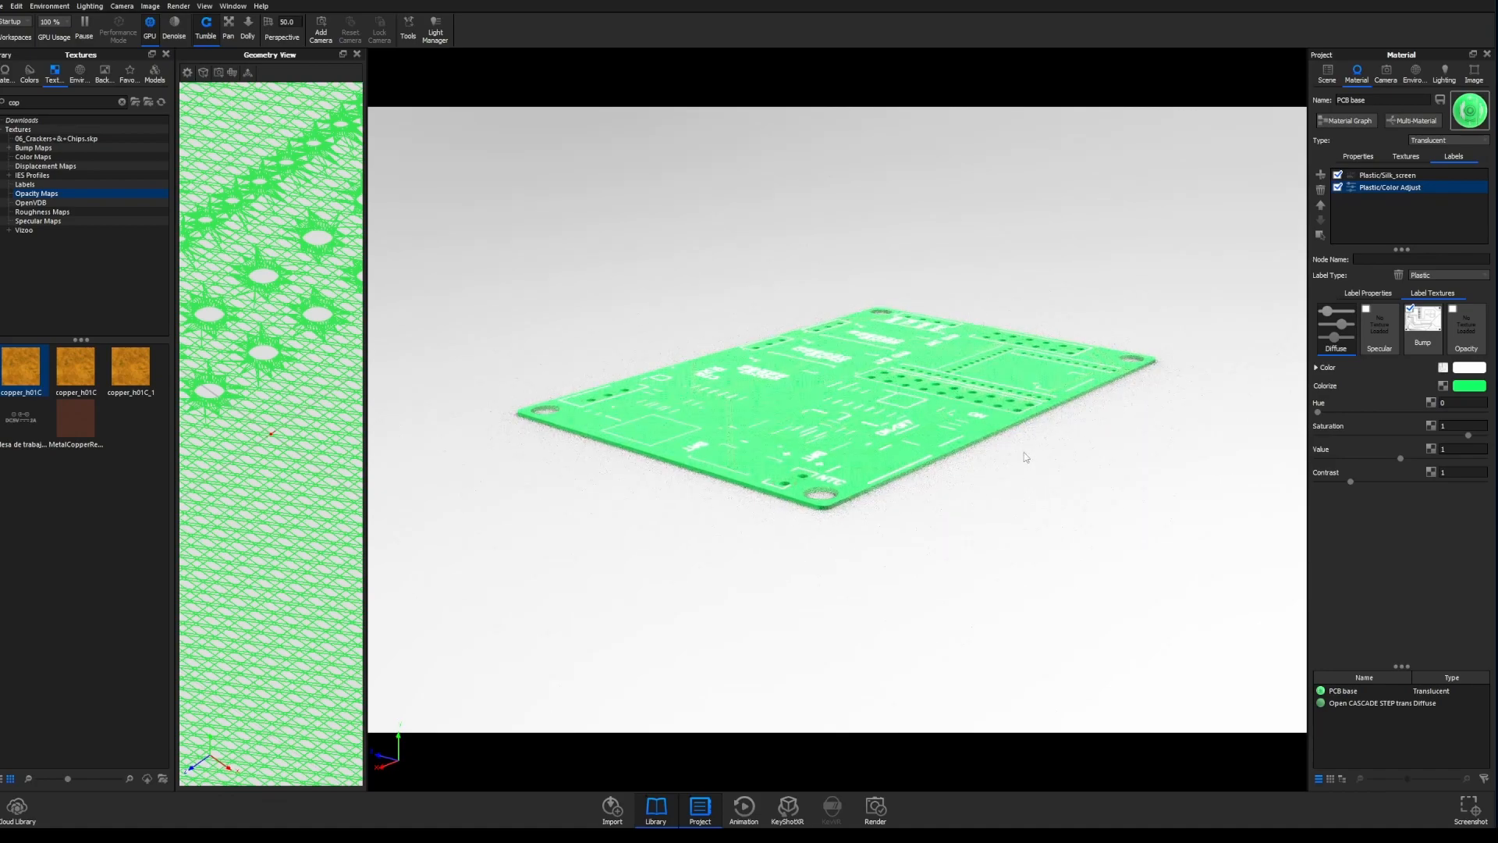
pyautogui.click(1418, 76)
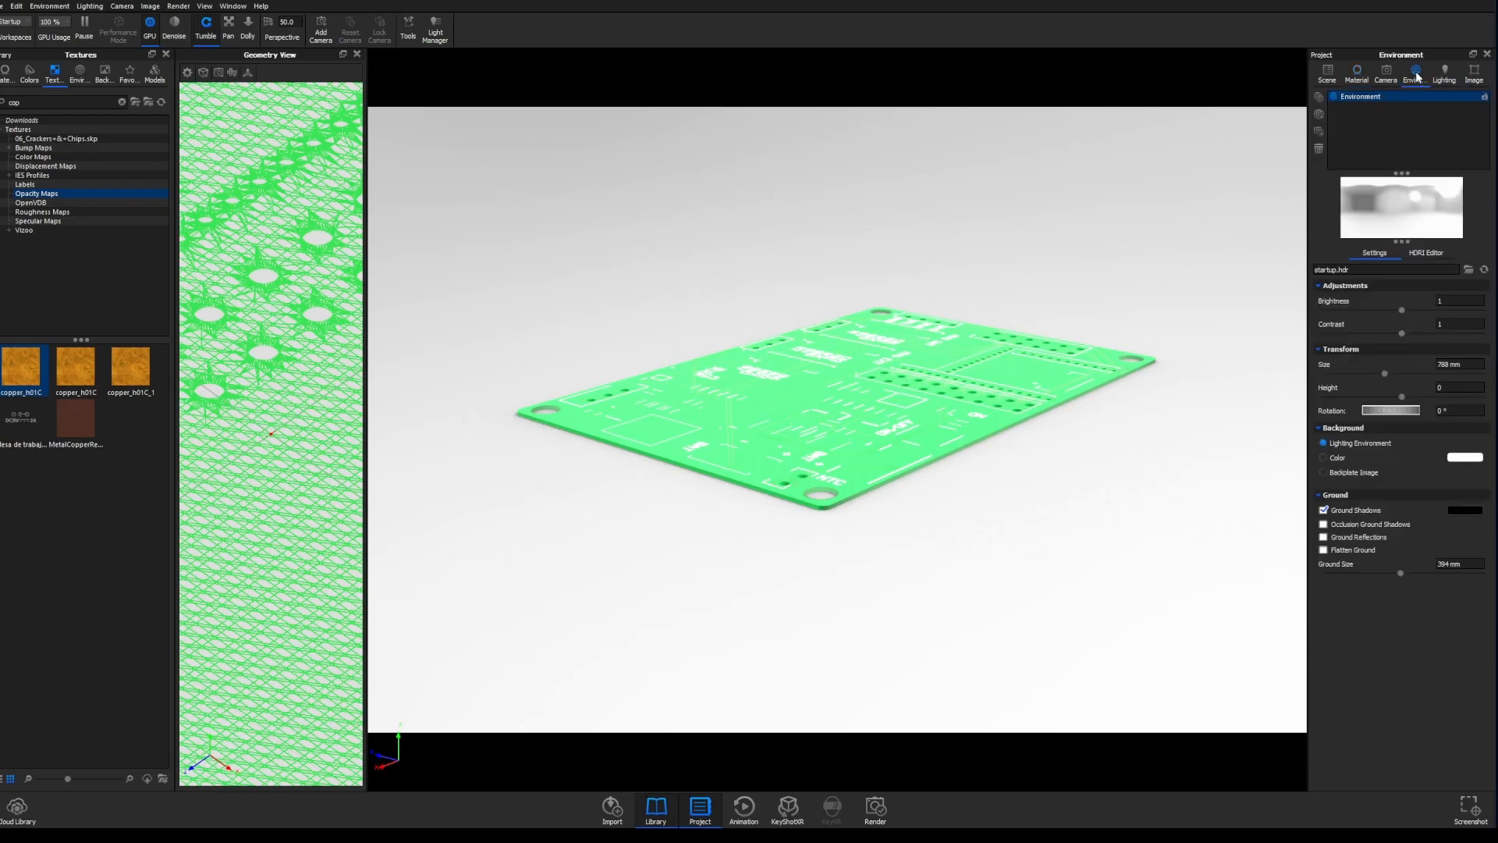
pyautogui.click(1324, 512)
# - Turn off Two Sided for the Silk_screen label texture so it stays off the board's underside
pyautogui.moveTo(843, 547); pyautogui.dragTo(893, 572)
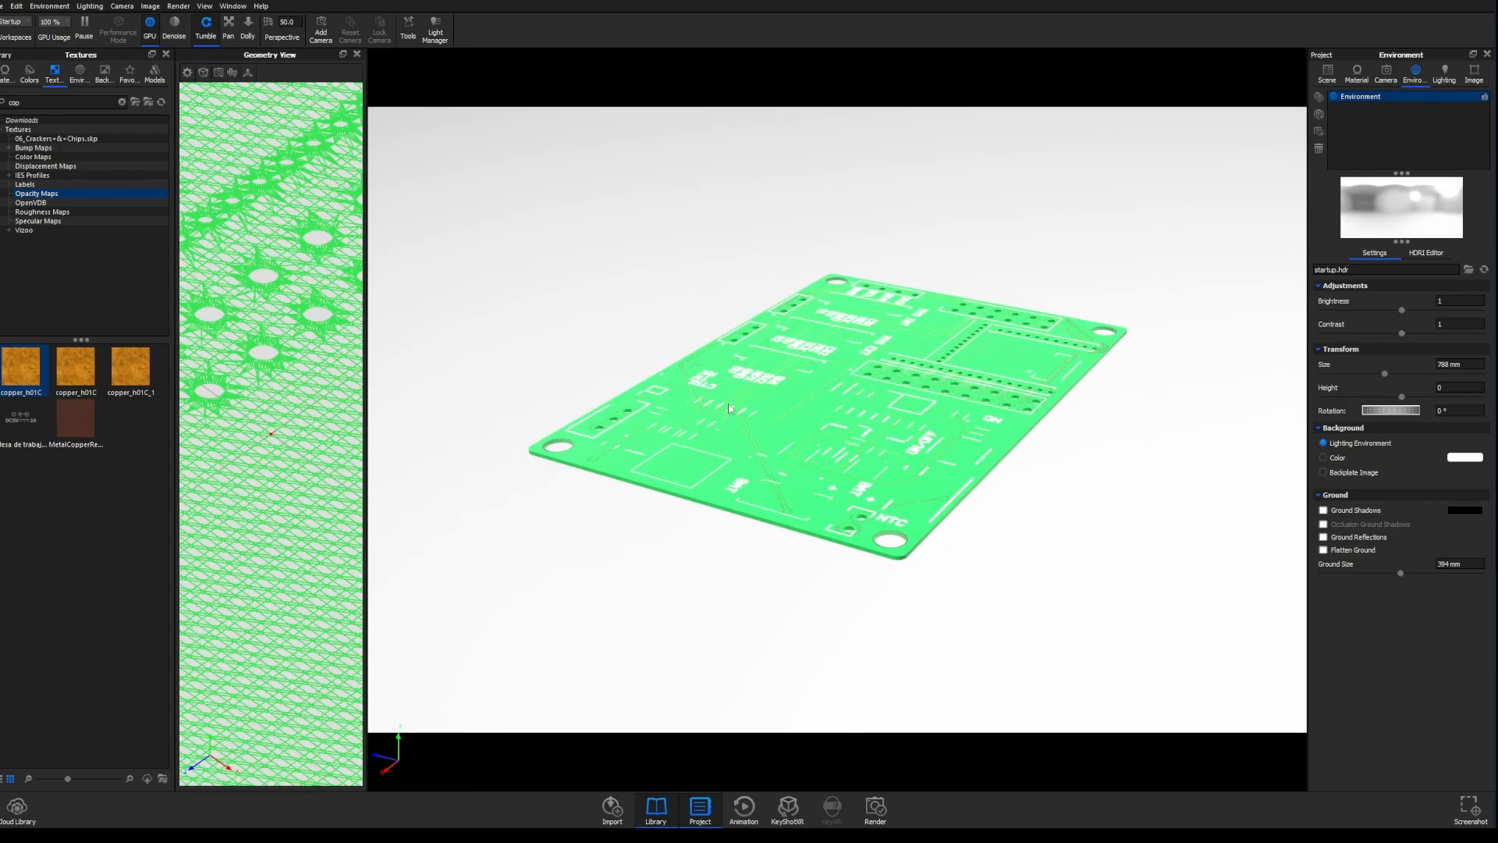
pyautogui.moveTo(716, 555); pyautogui.dragTo(770, 294)
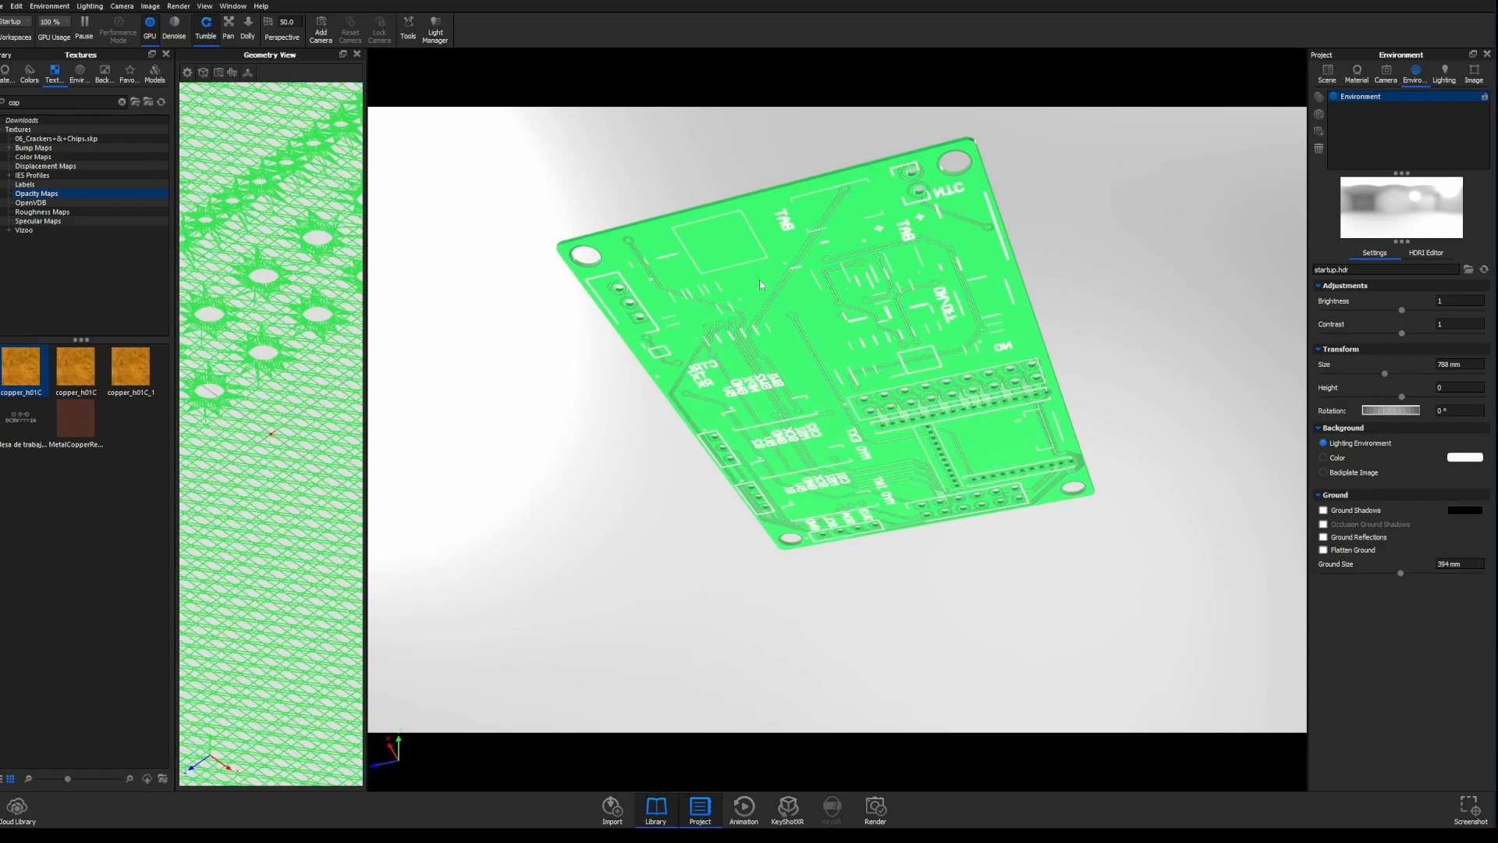
pyautogui.moveTo(766, 282)
pyautogui.mouseDown()
pyautogui.moveTo(765, 398)
pyautogui.moveTo(760, 290)
pyautogui.mouseUp()
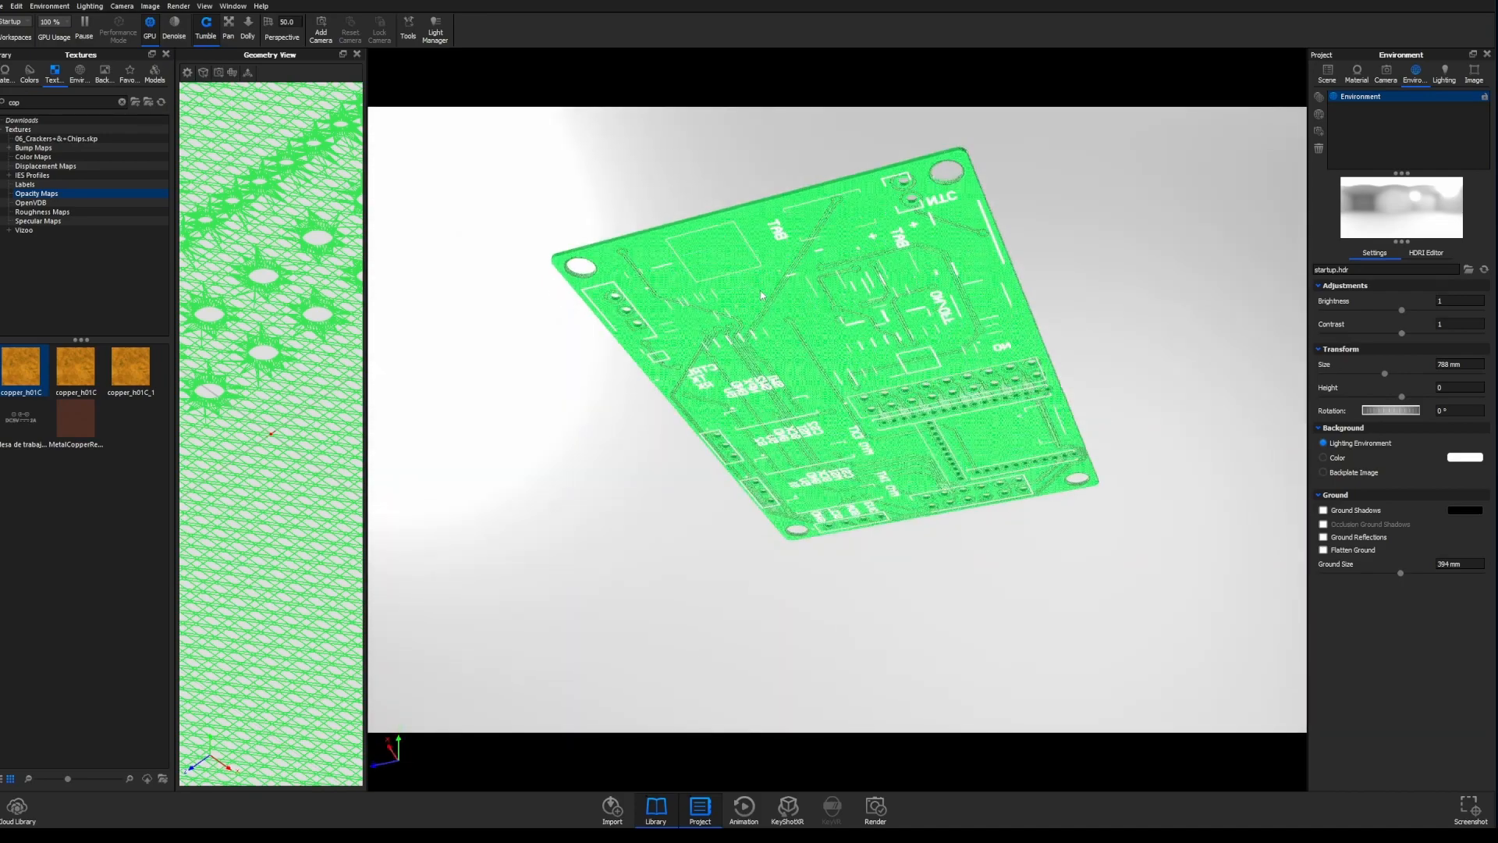
pyautogui.doubleClick(762, 295)
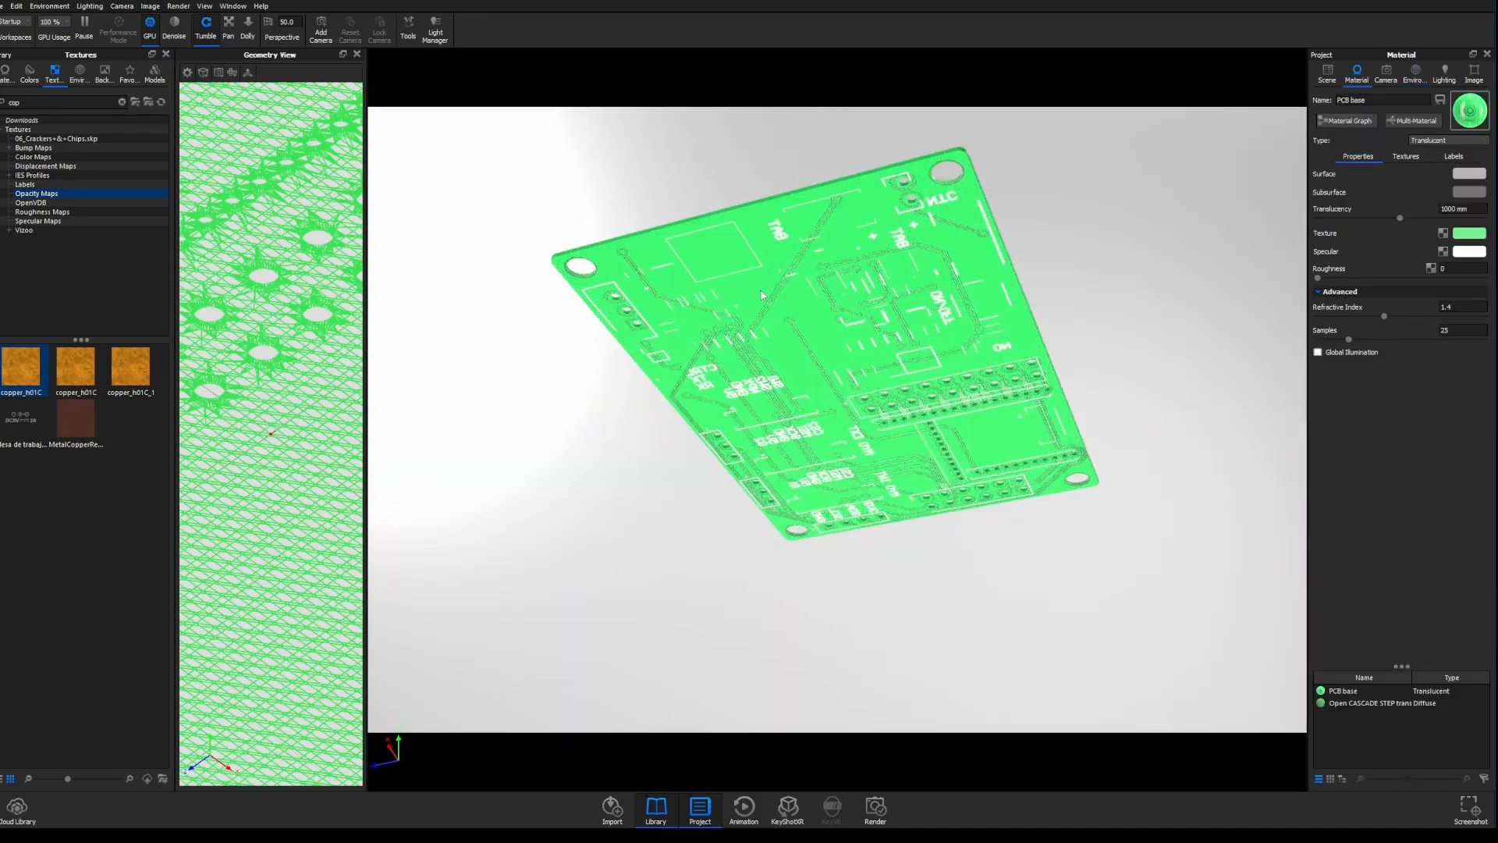
pyautogui.click(1453, 157)
pyautogui.click(1387, 177)
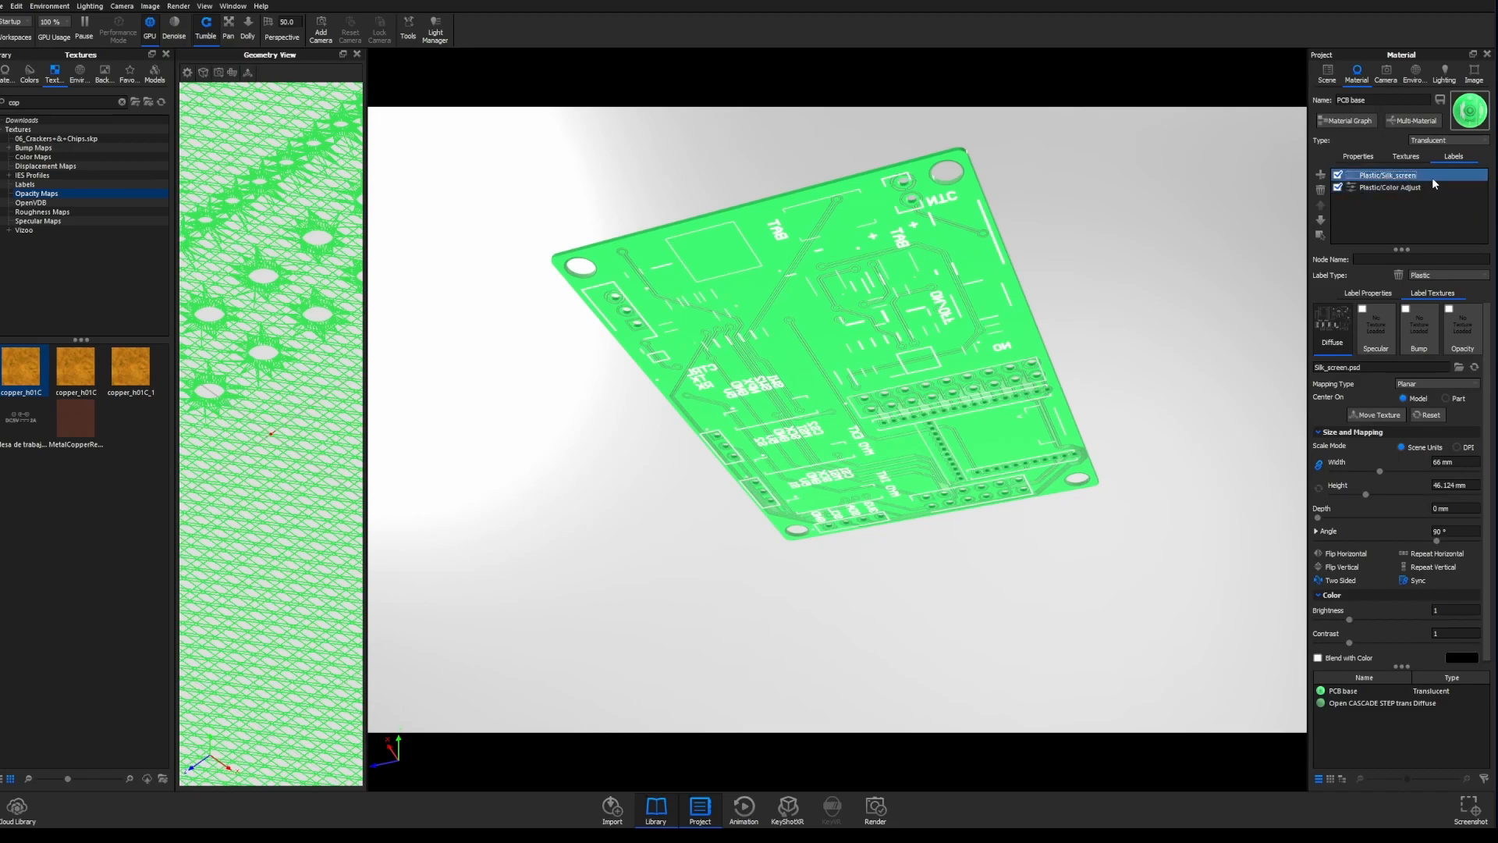
pyautogui.click(1336, 579)
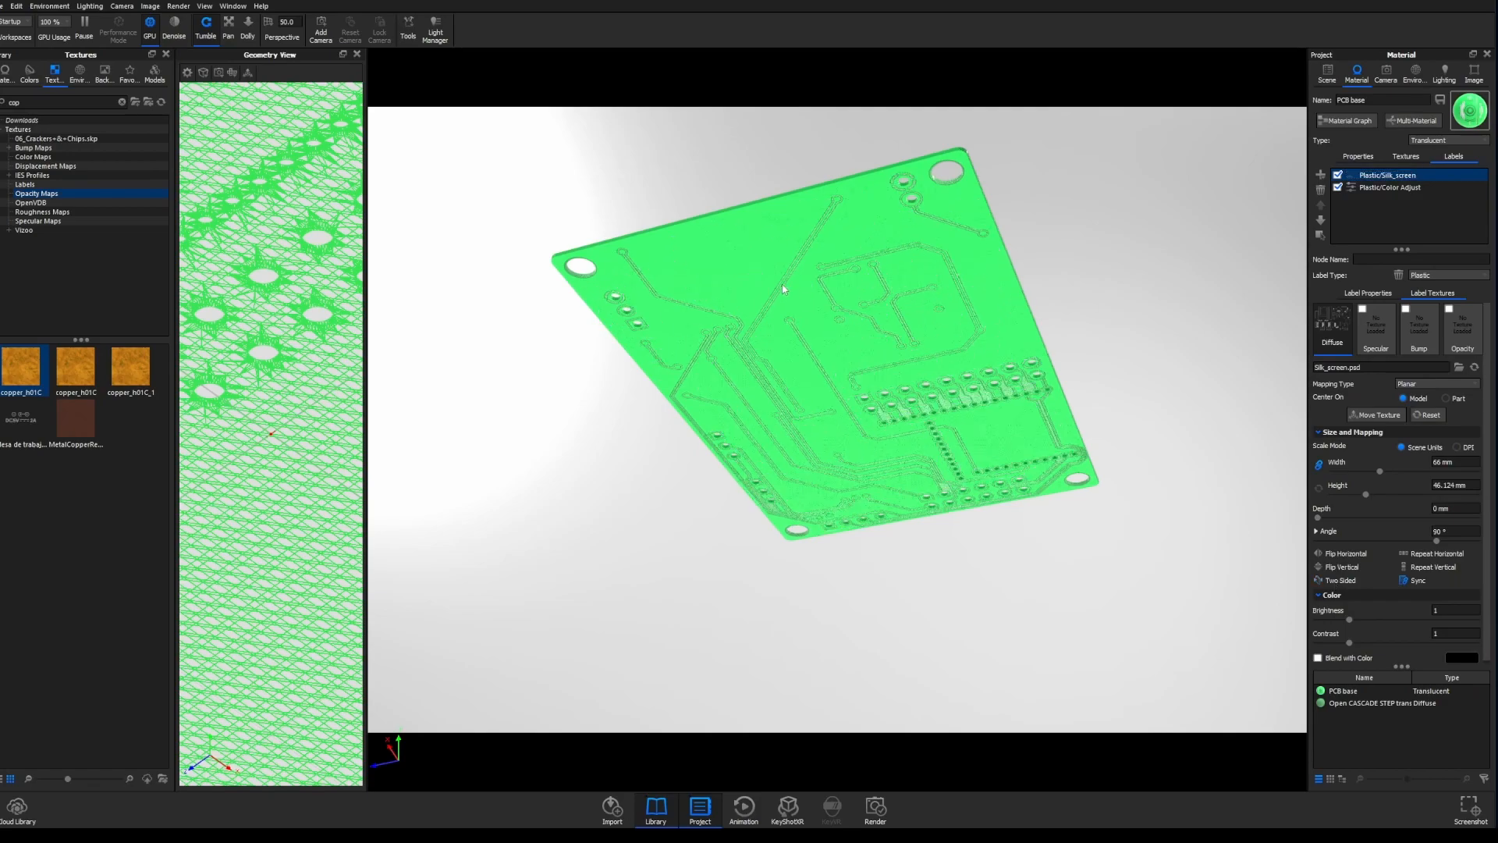
# - Turn off Two Sided for the Top Layer texture map in the material graph and inspect the board's underside
pyautogui.moveTo(783, 279); pyautogui.dragTo(728, 507)
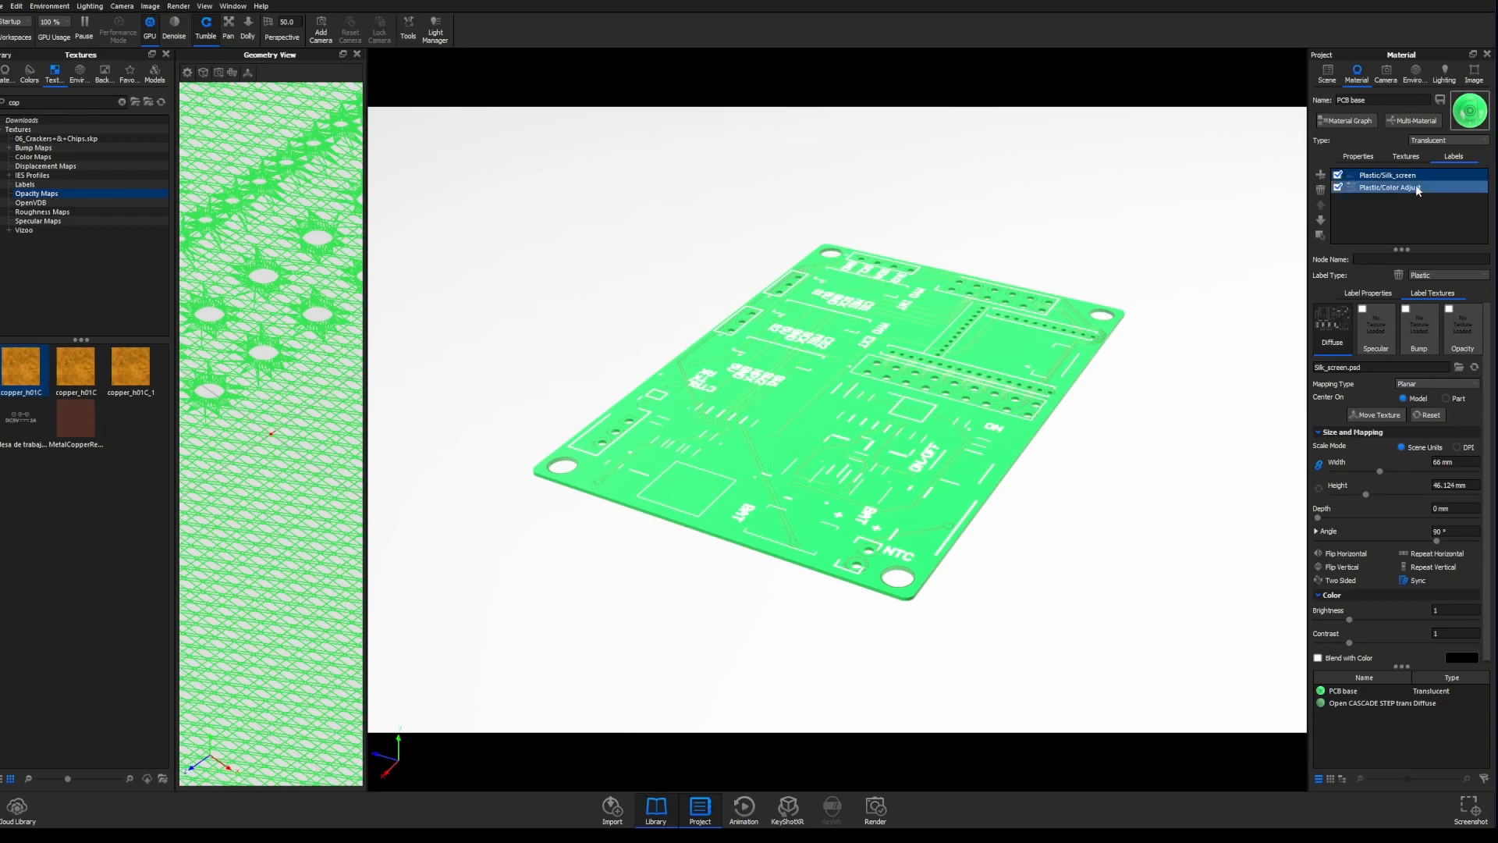
pyautogui.click(1390, 188)
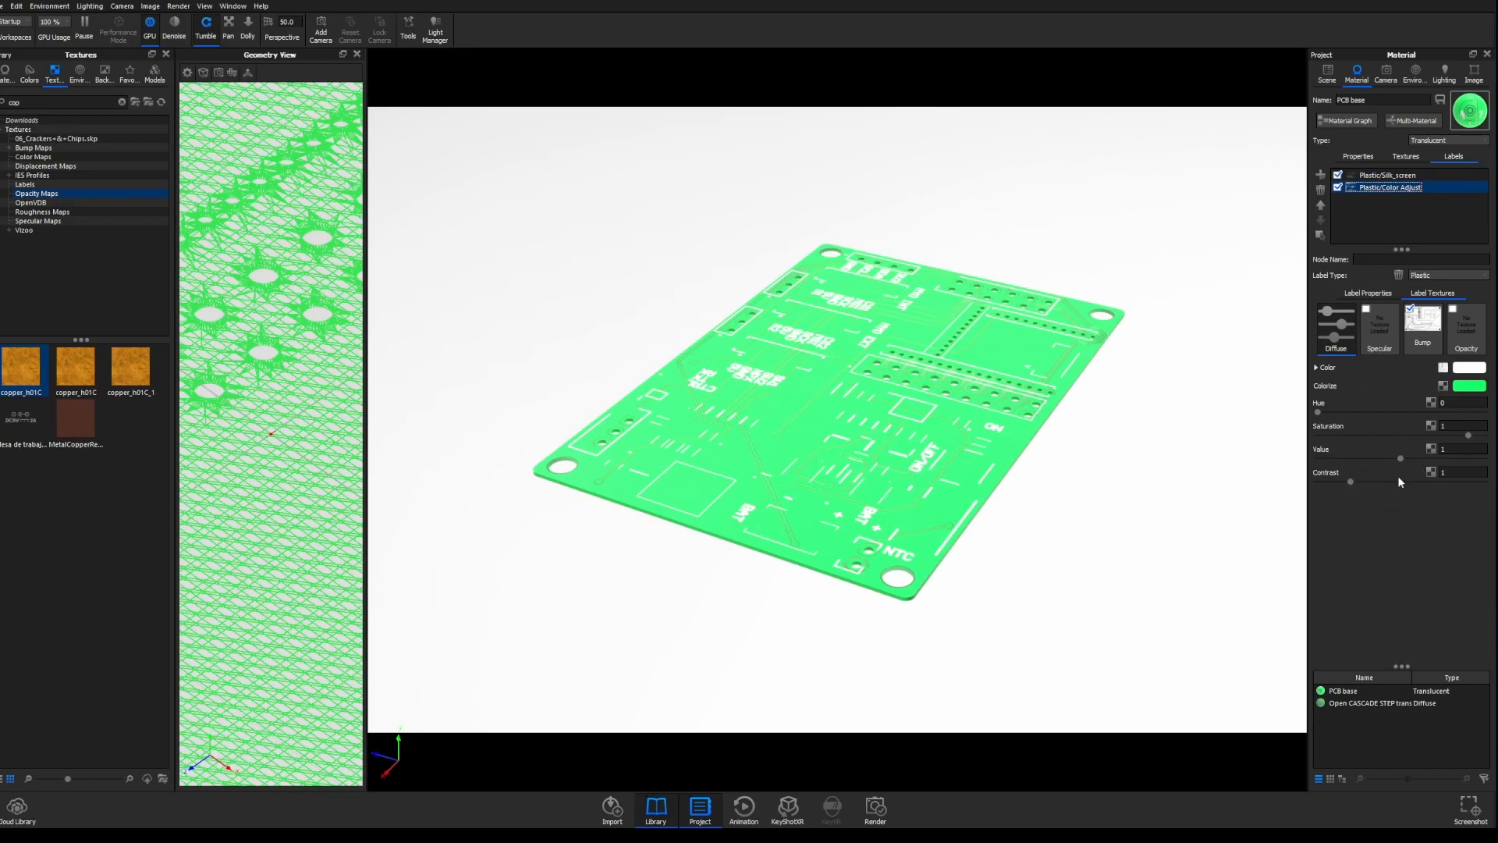
pyautogui.click(1345, 121)
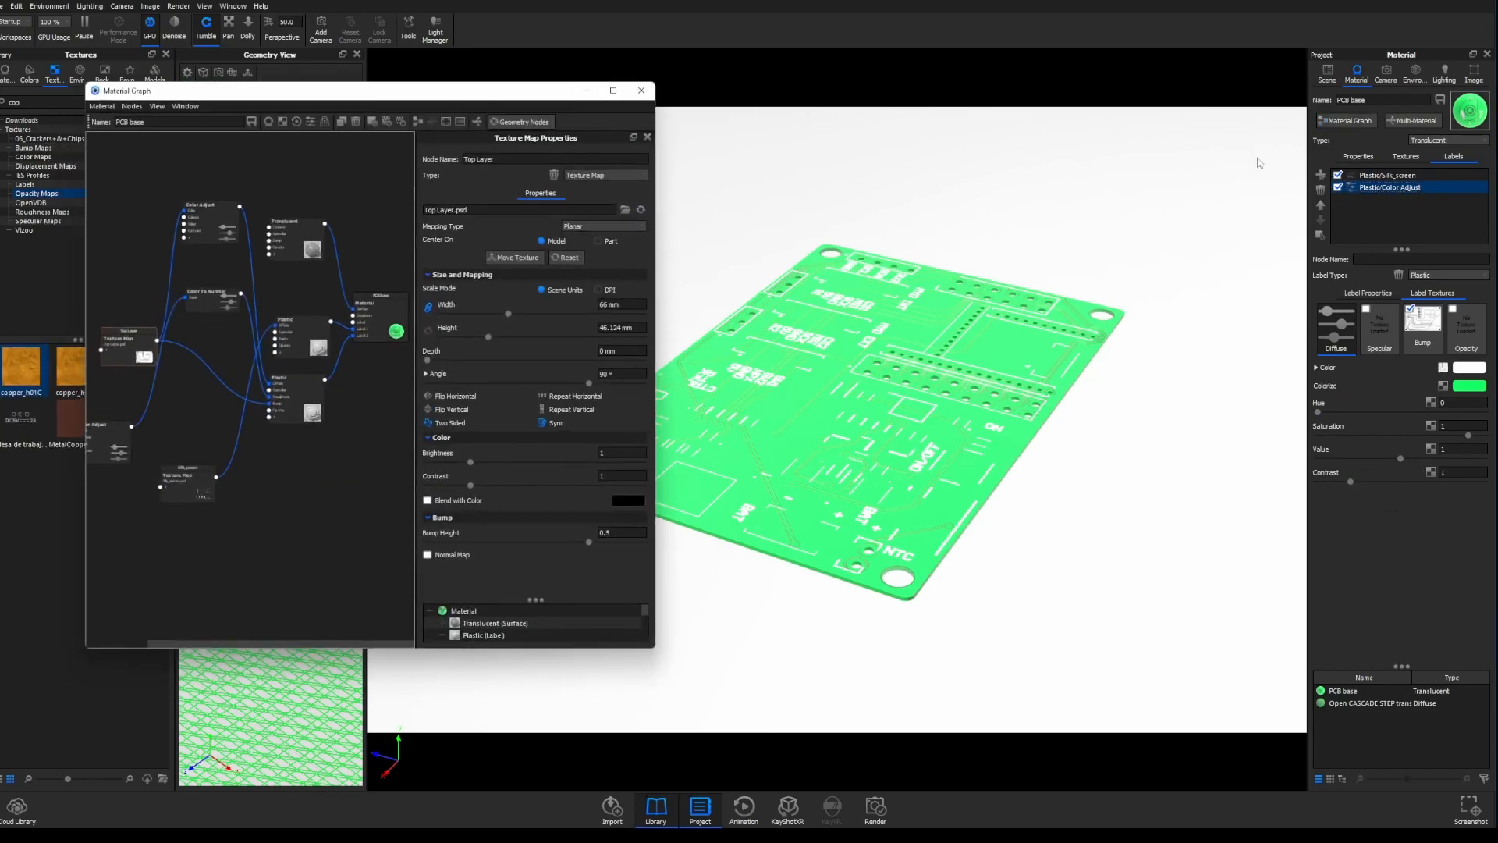
pyautogui.moveTo(225, 491); pyautogui.dragTo(104, 318)
pyautogui.moveTo(941, 532); pyautogui.dragTo(909, 422)
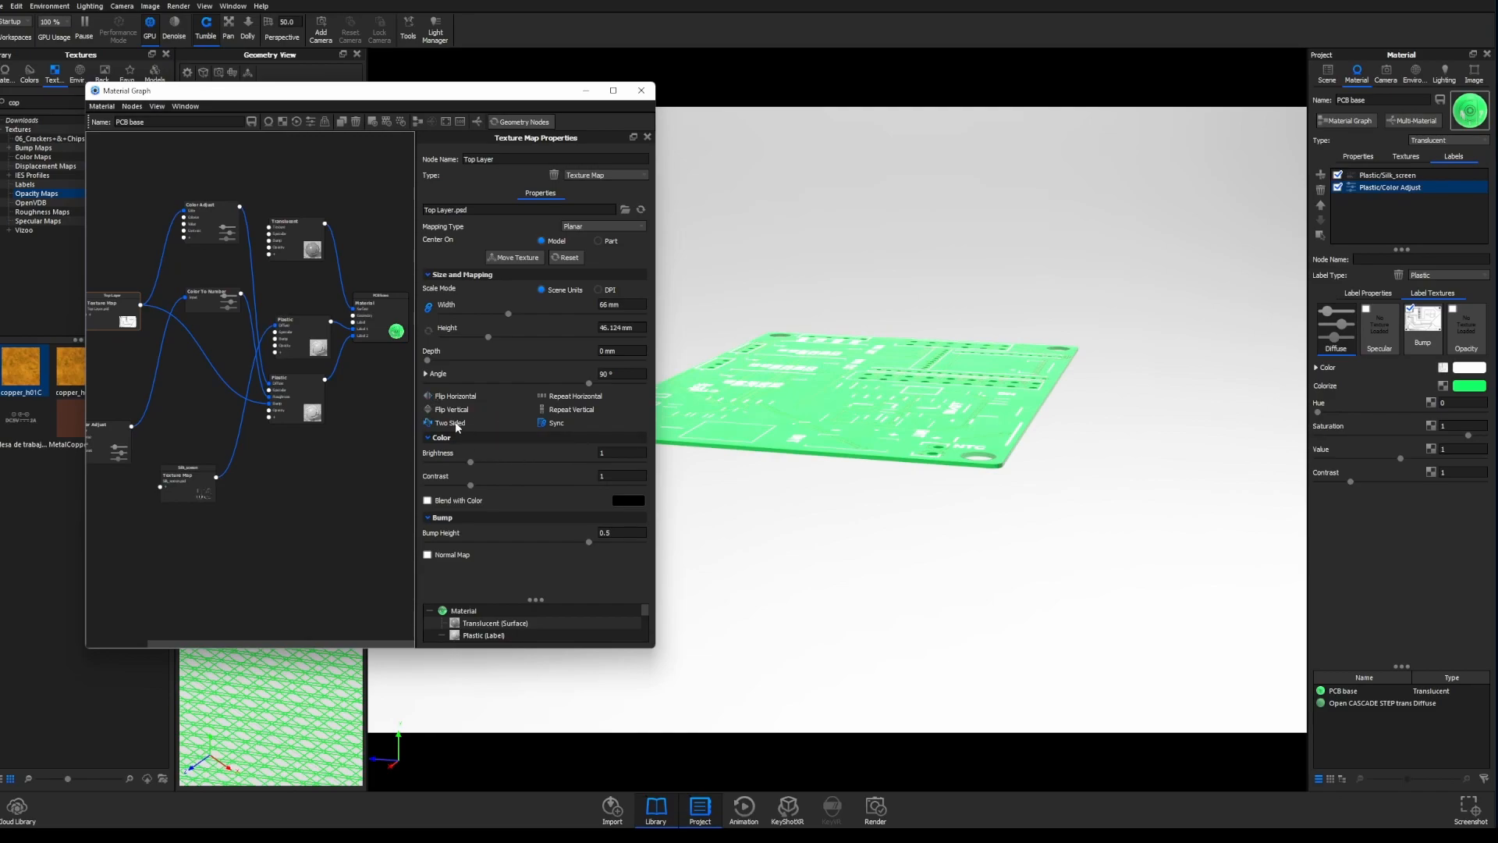
pyautogui.moveTo(1016, 484); pyautogui.dragTo(787, 453)
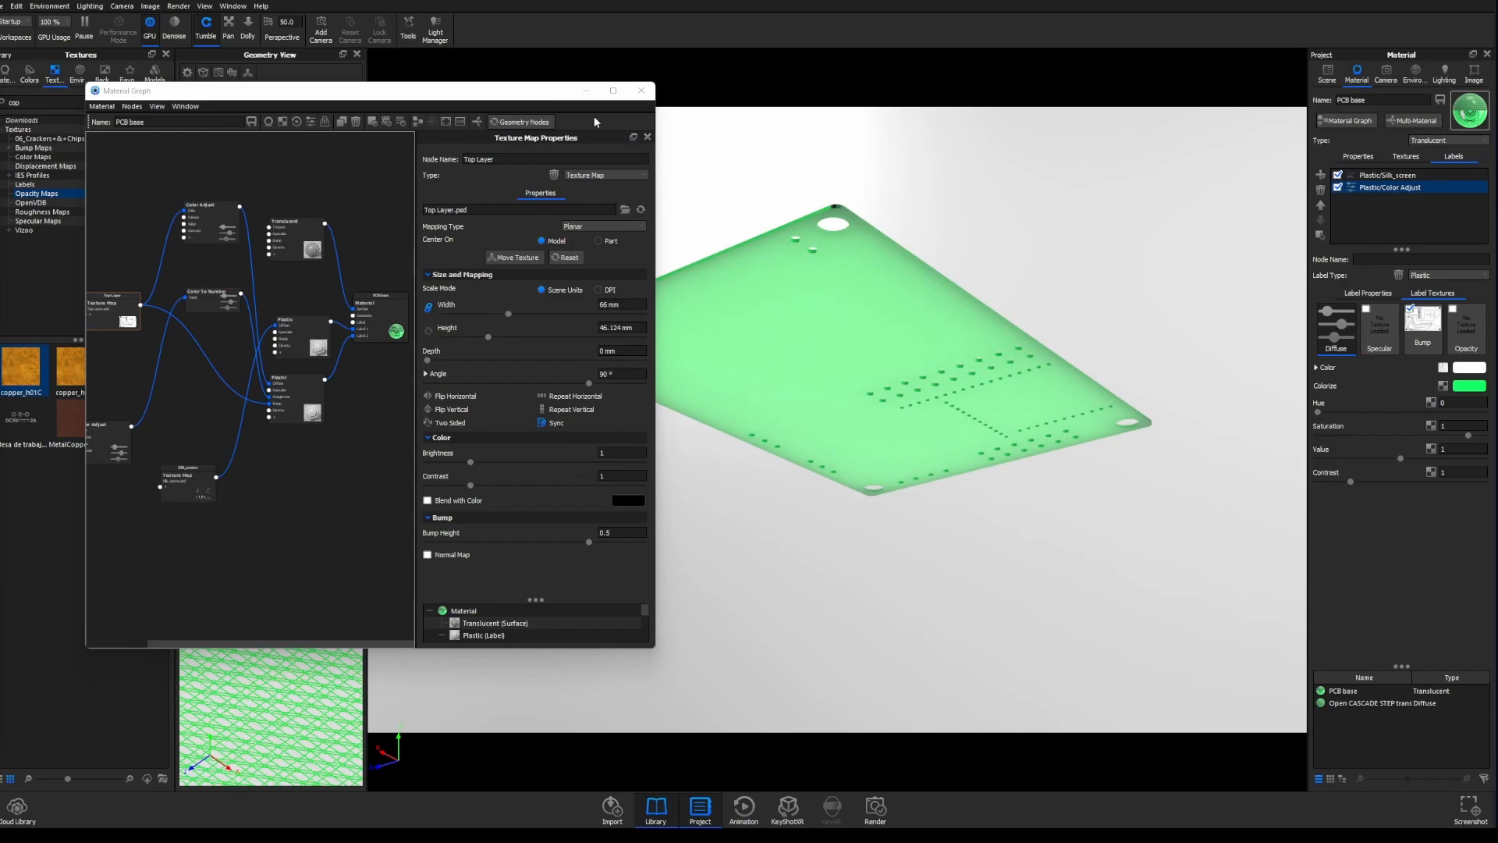
# - Switch to the file explorer and add Bottom Layer.psd to the PCB base material as a new label
pyautogui.click(591, 93)
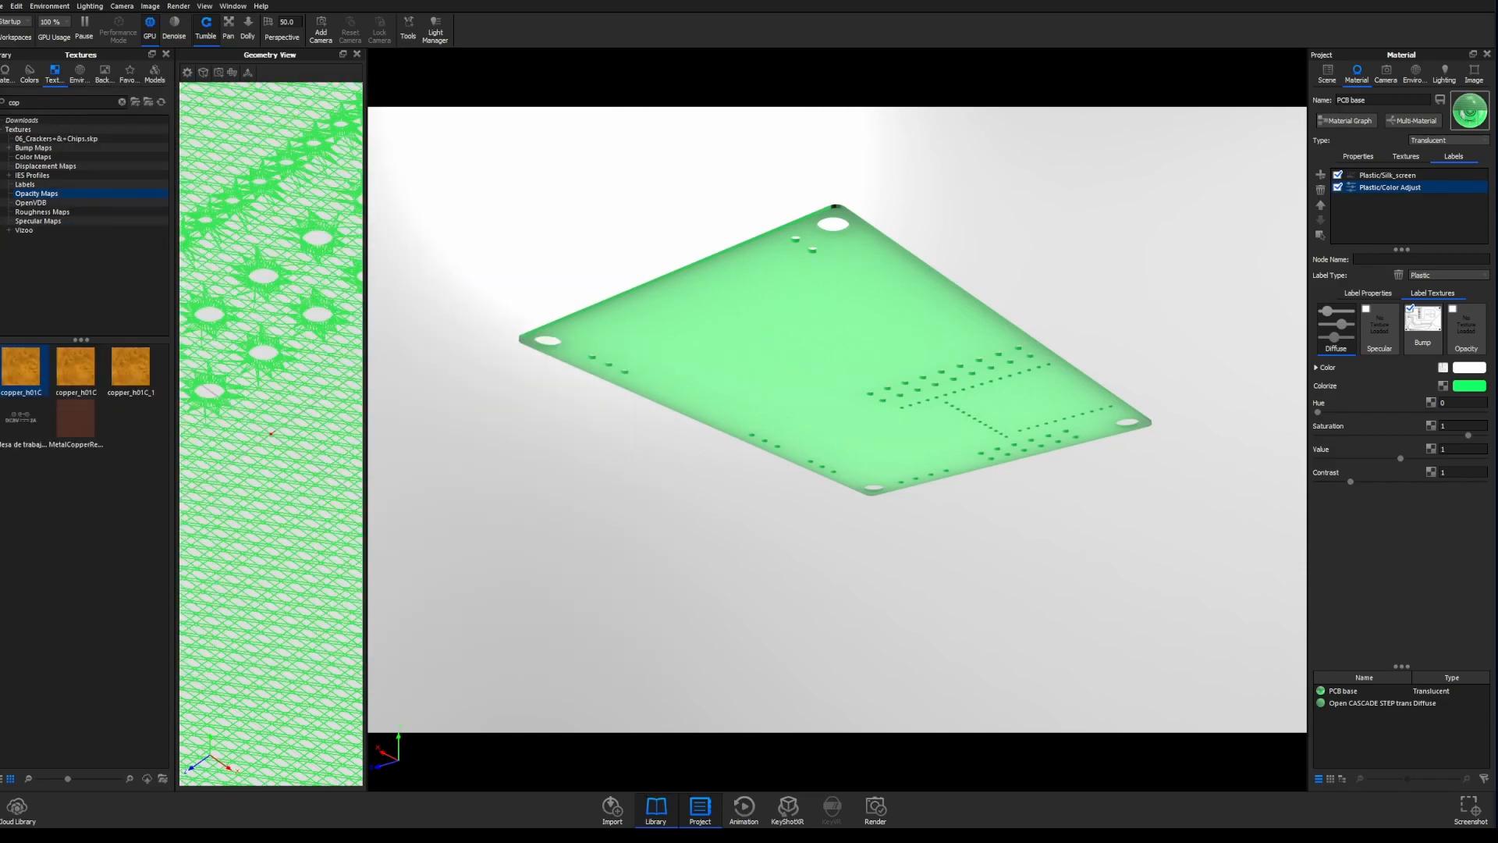
pyautogui.hotkey('alt', 'Tab')
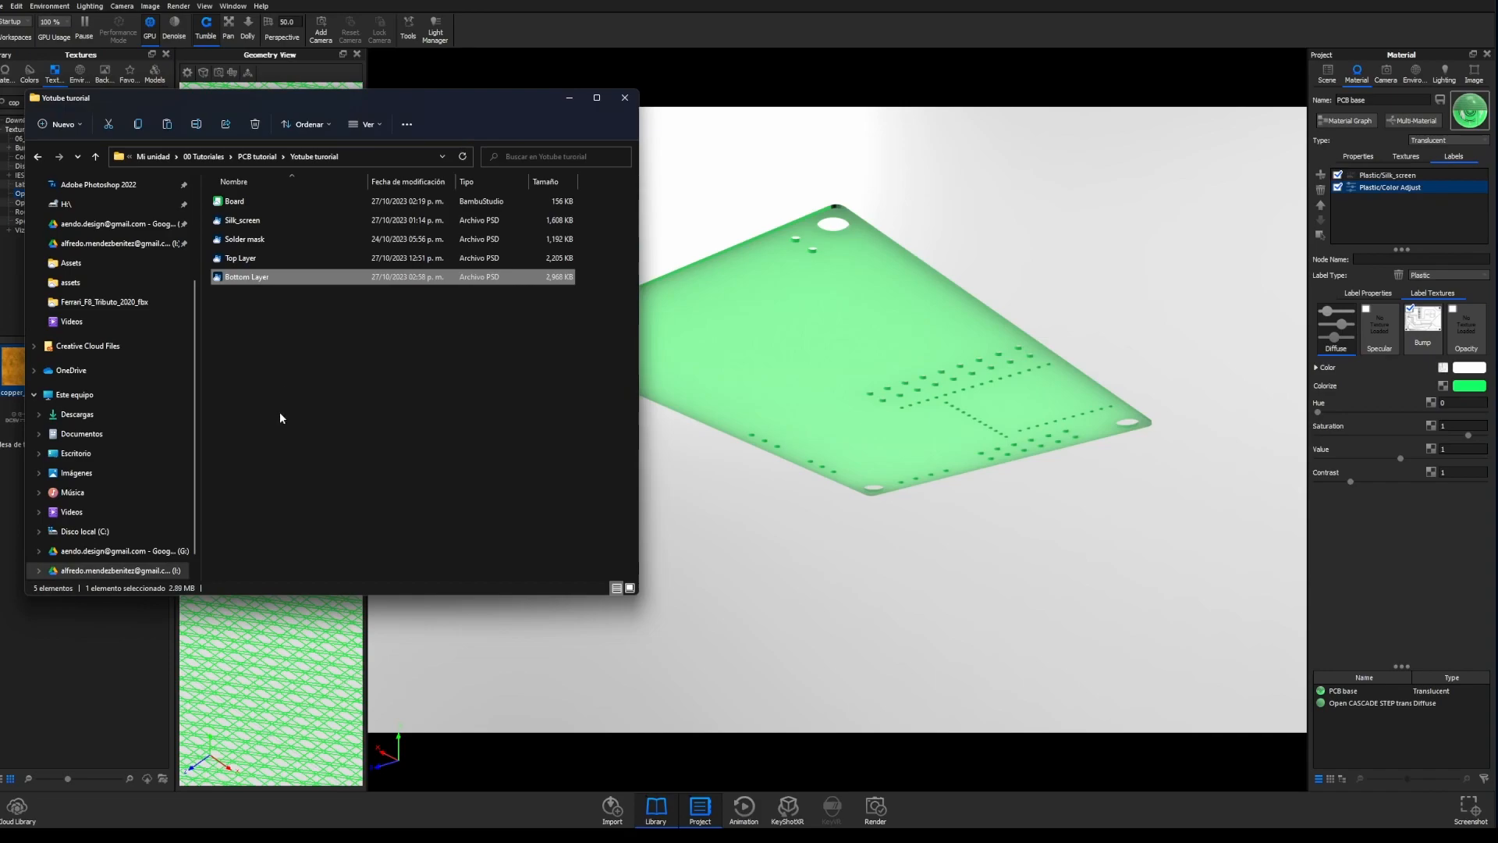
pyautogui.moveTo(257, 281); pyautogui.dragTo(1392, 233)
pyautogui.click(561, 98)
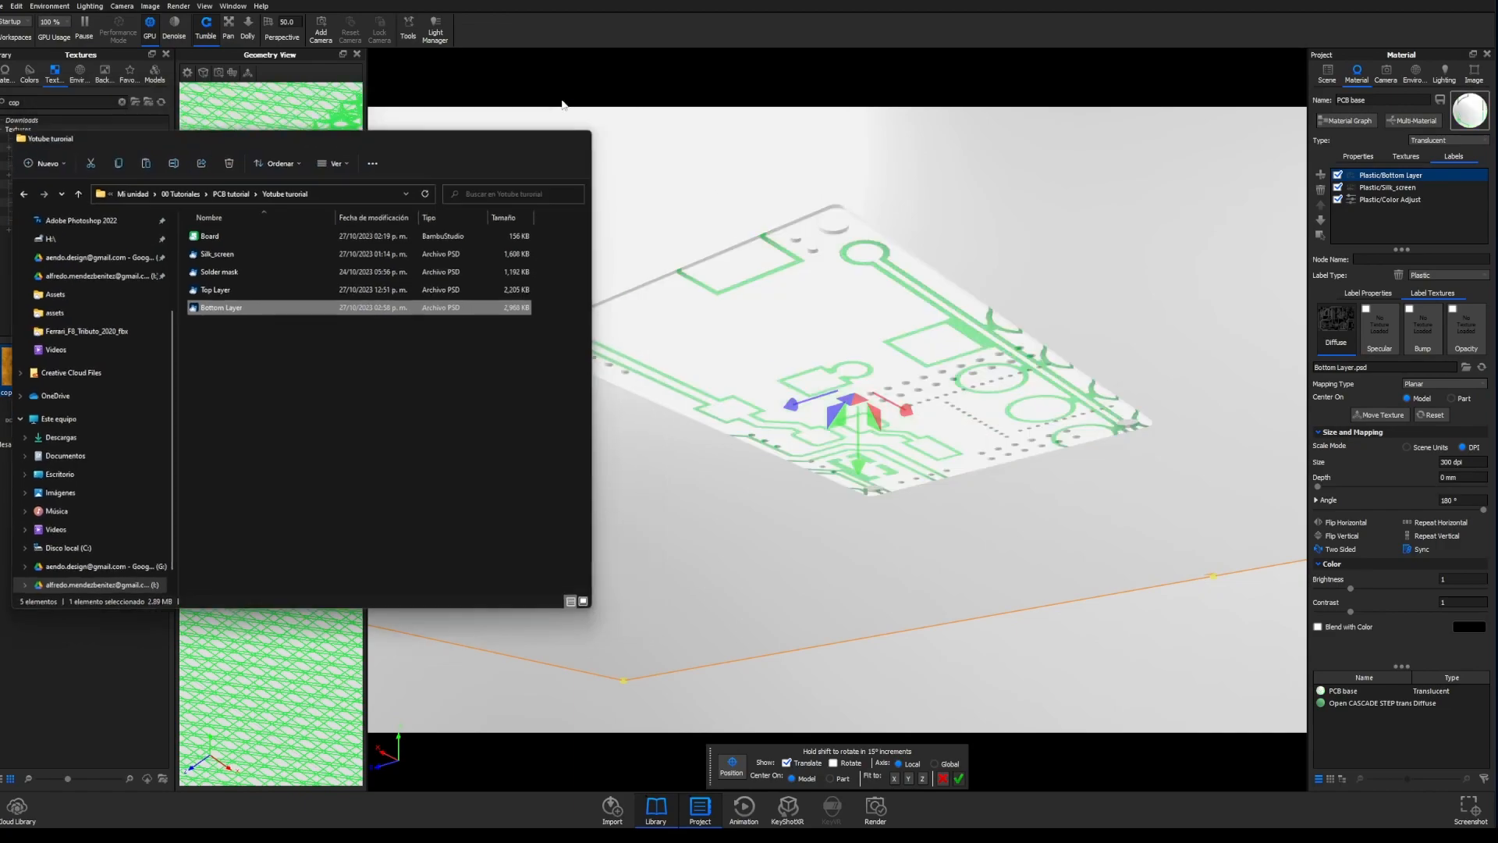
# - Fit the Bottom Layer texture to the board along the Z axis and rotate it to a 90° angle
pyautogui.scroll(-10, 959, 578)
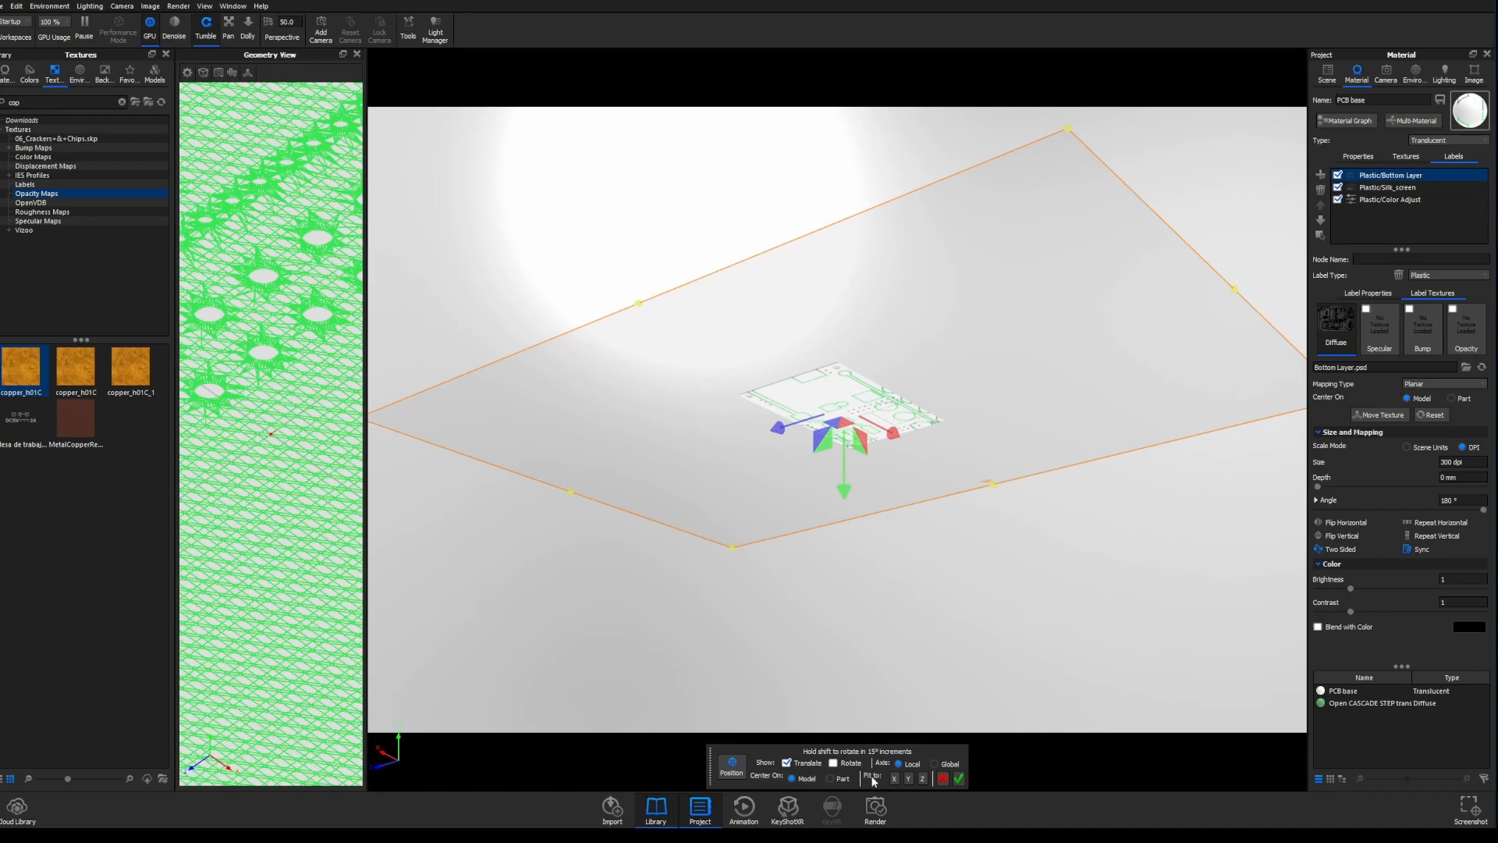
pyautogui.click(923, 777)
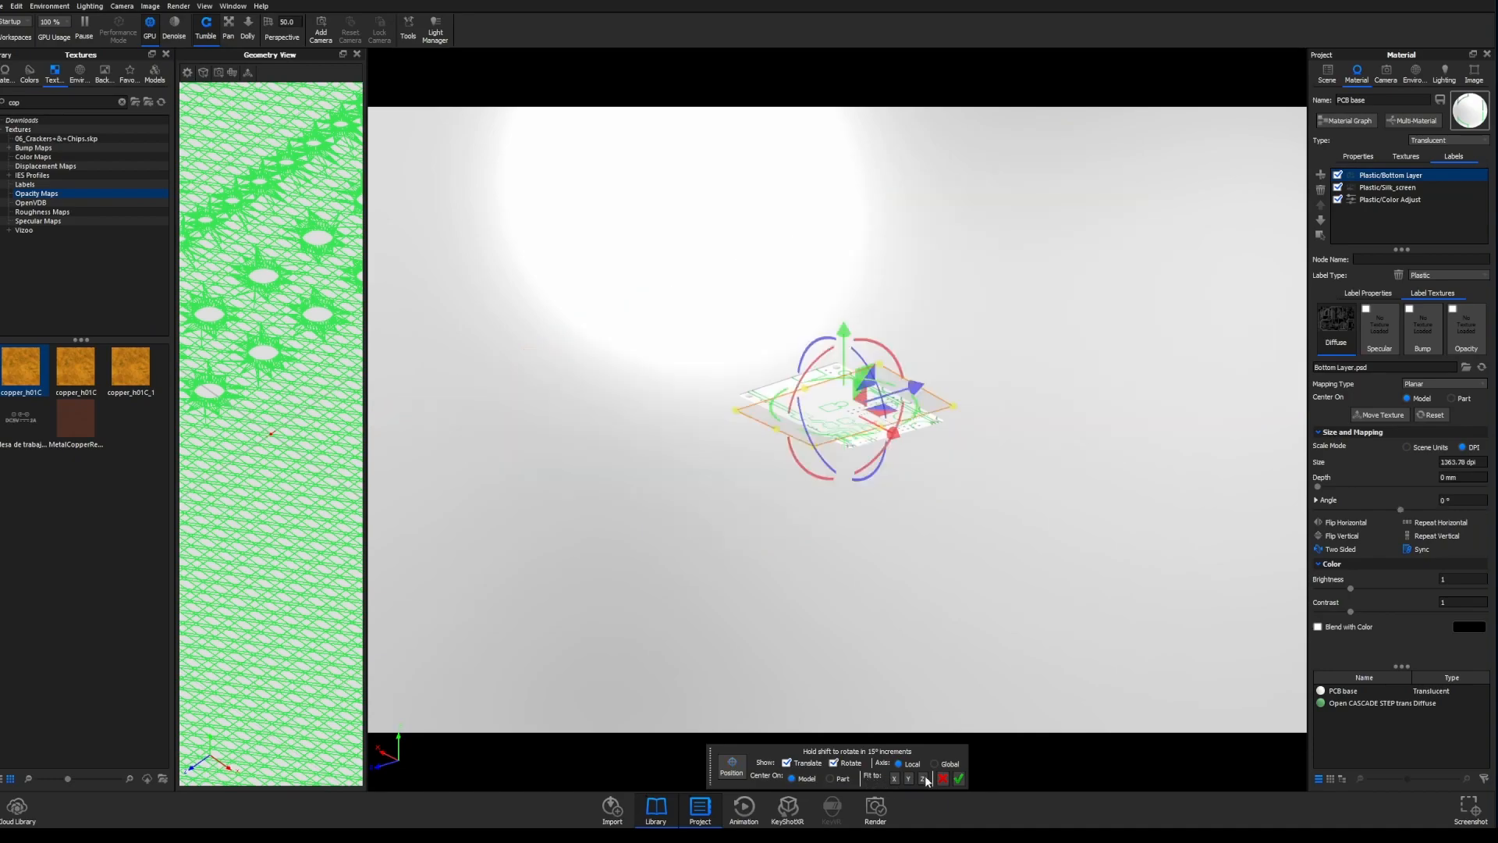
pyautogui.scroll(5, 886, 493)
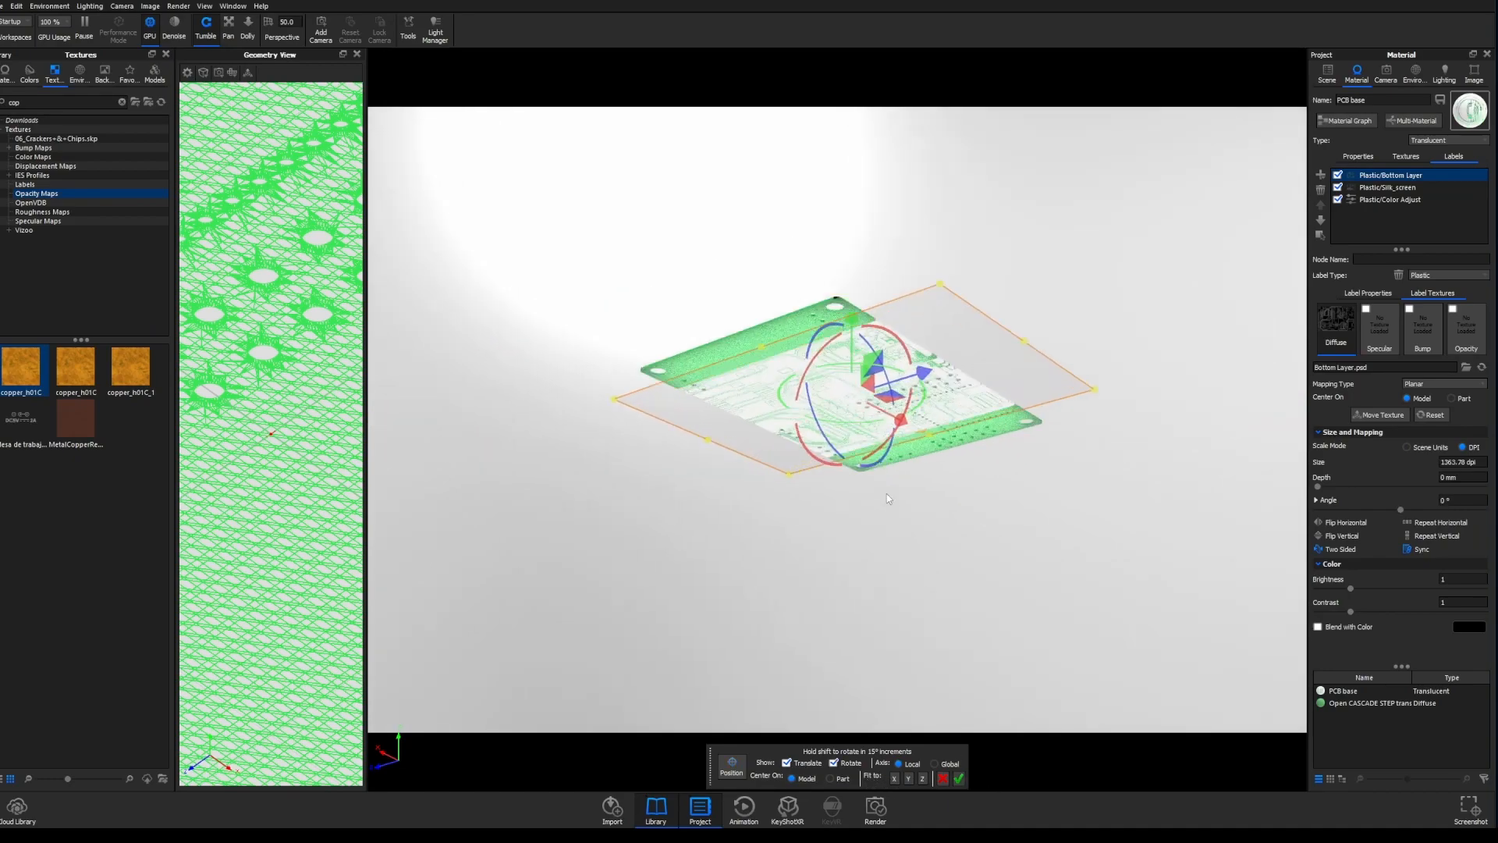
pyautogui.moveTo(901, 342); pyautogui.dragTo(852, 293)
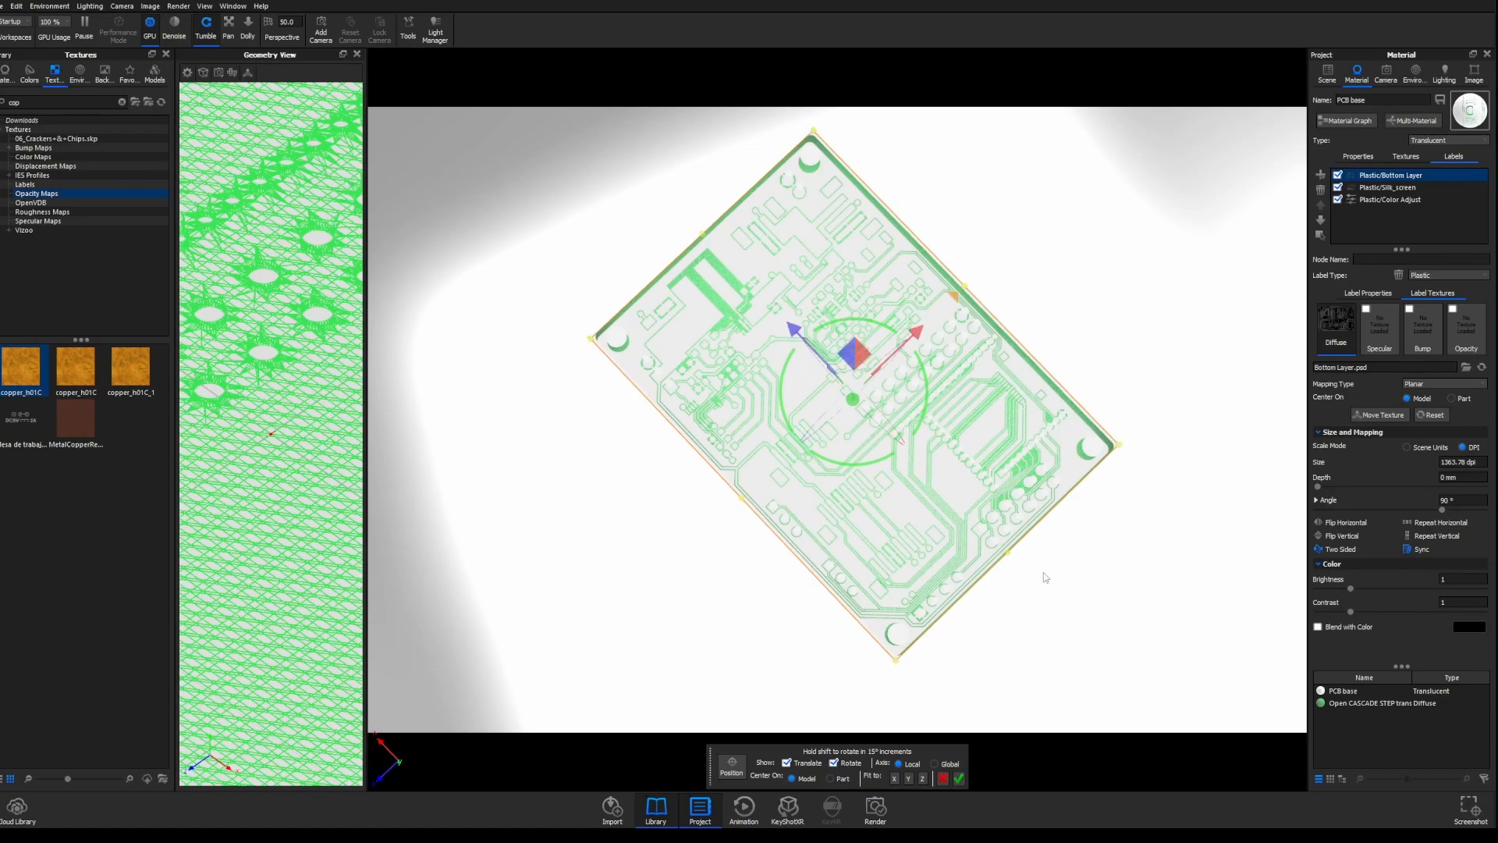
pyautogui.click(959, 779)
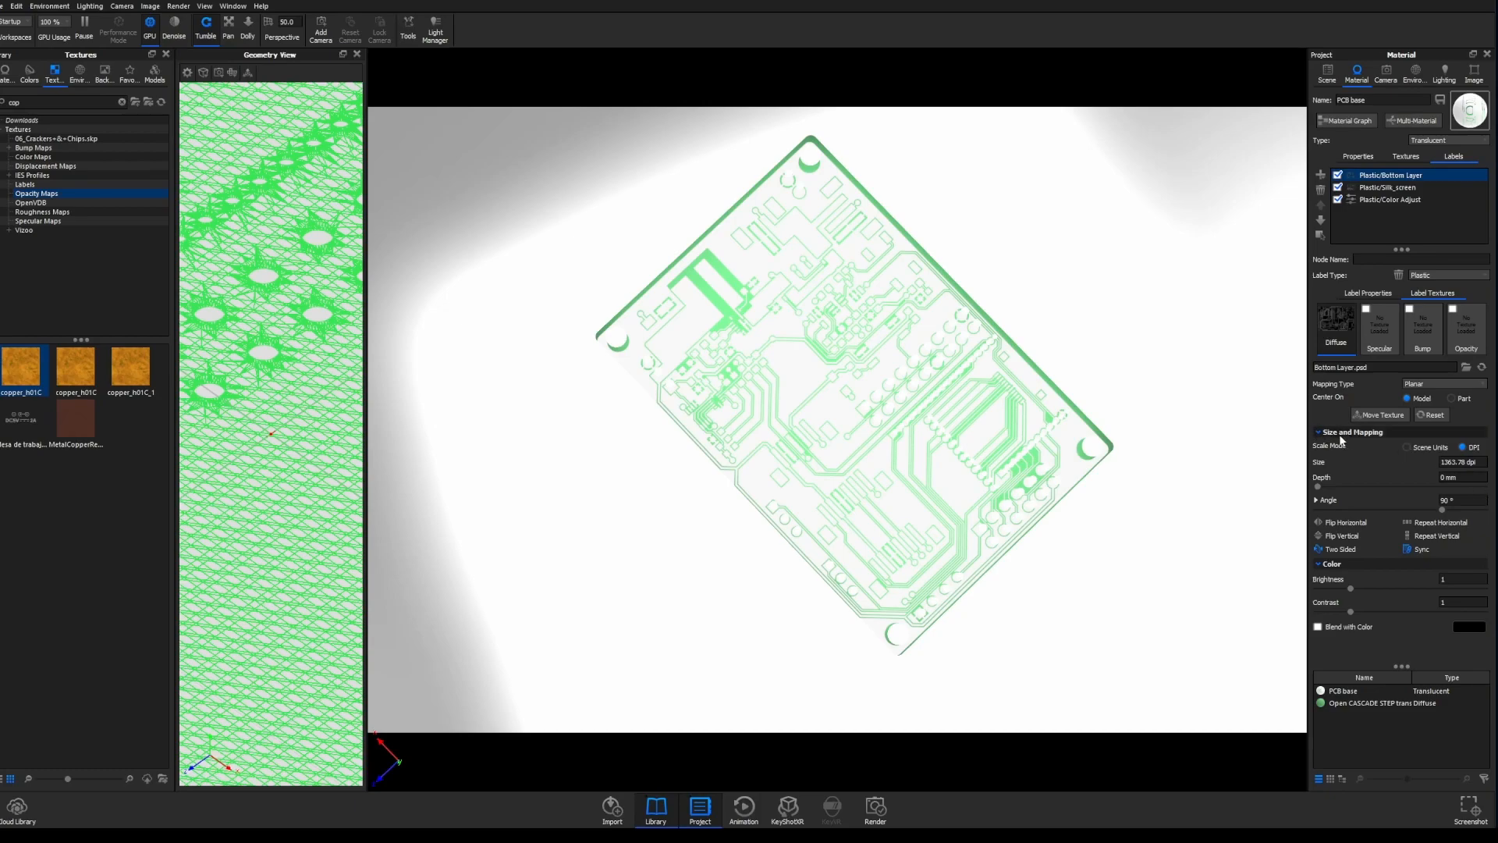
# - Switch the Bottom Layer texture's scale mode to Scene Units and set its width to 66 mm
pyautogui.click(1407, 447)
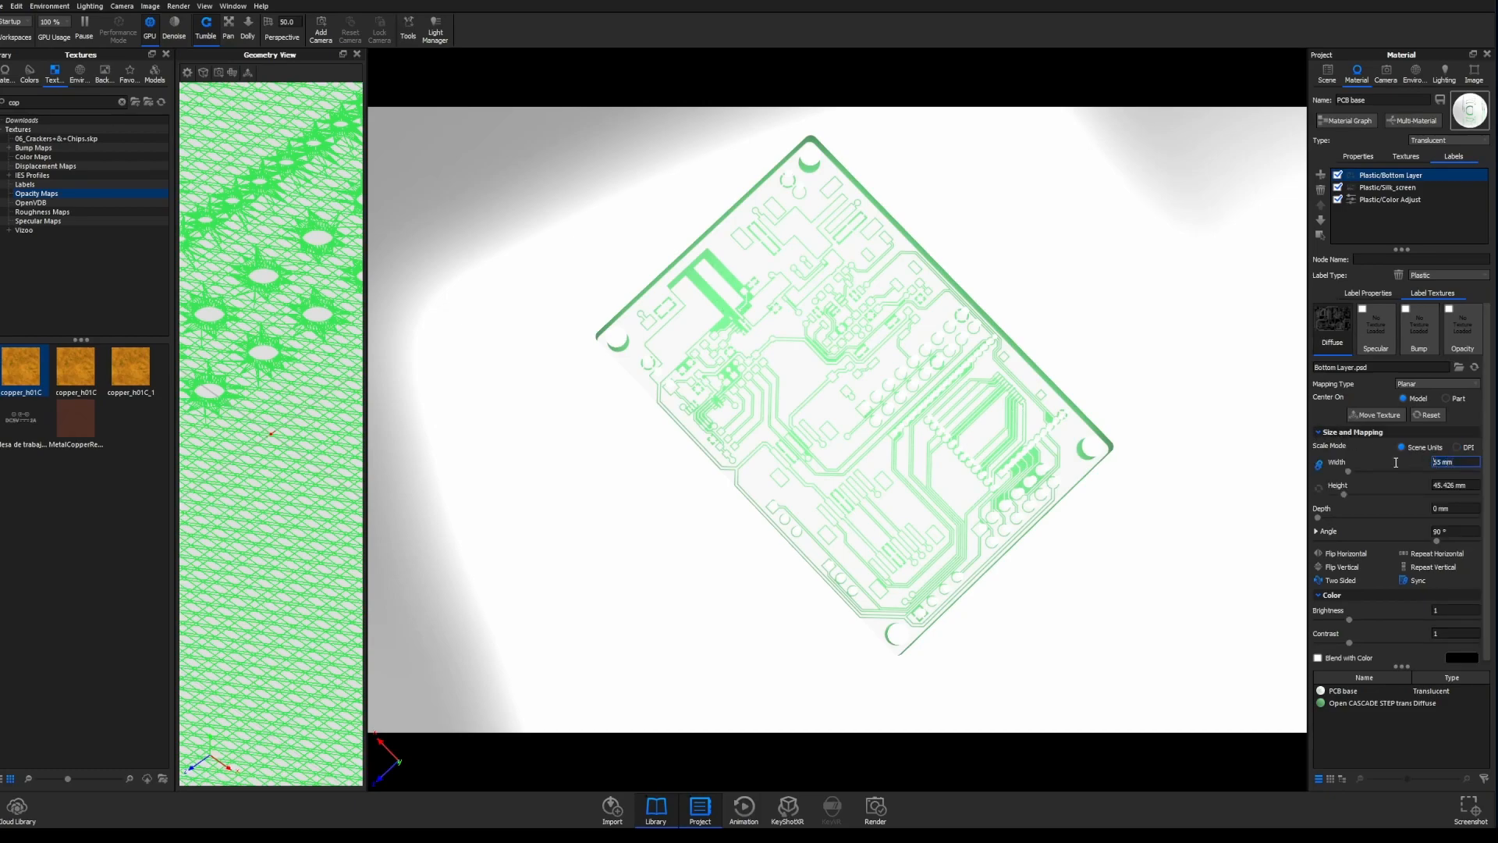
pyautogui.write('56')
pyautogui.press('Return')
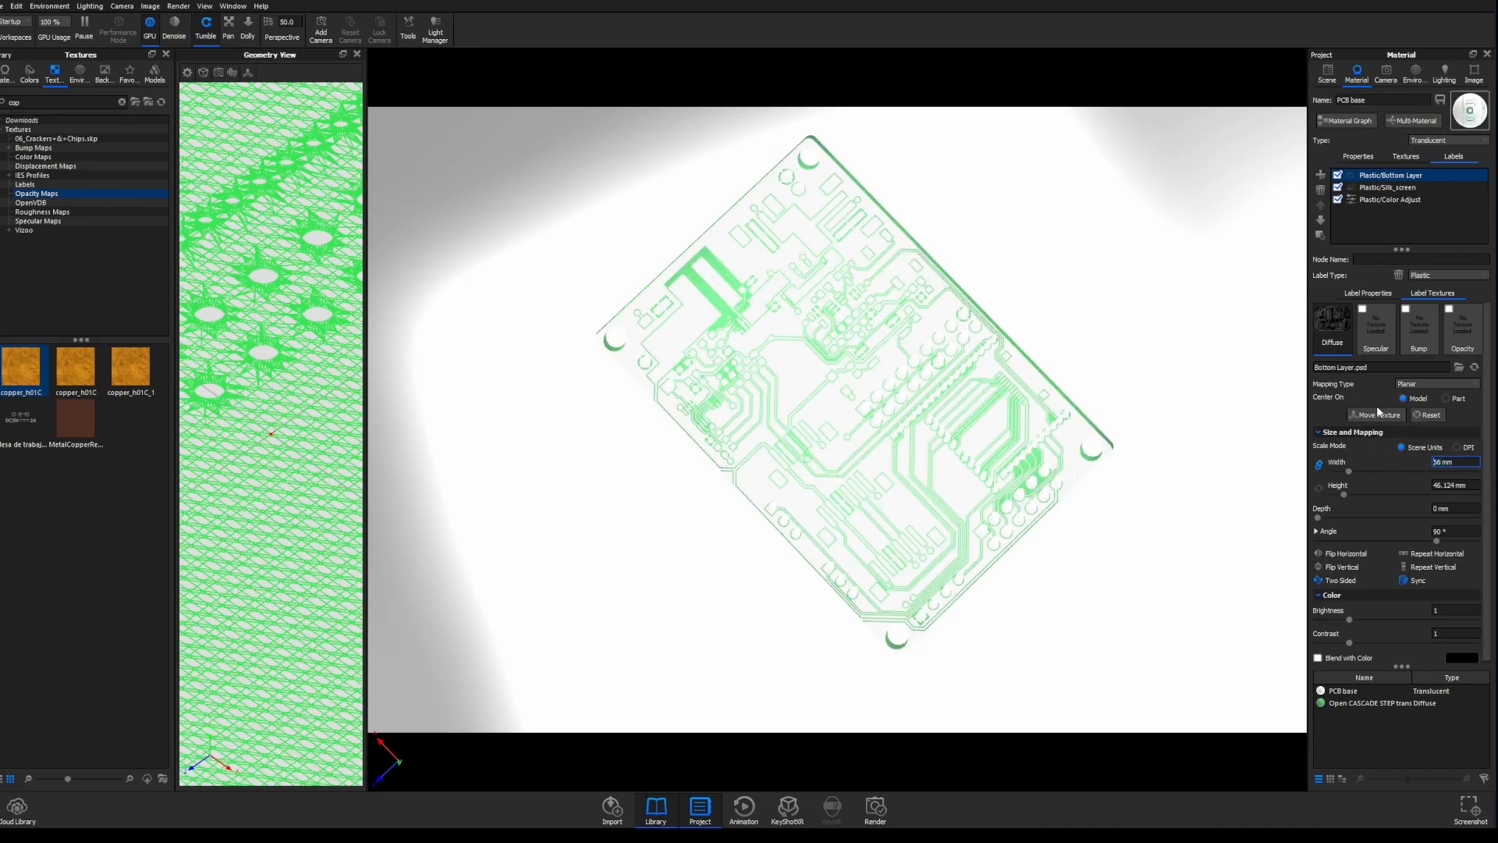
# - Shift the Bottom Layer texture slightly across the board until its corner circles line up with the mounting holes
pyautogui.click(1379, 415)
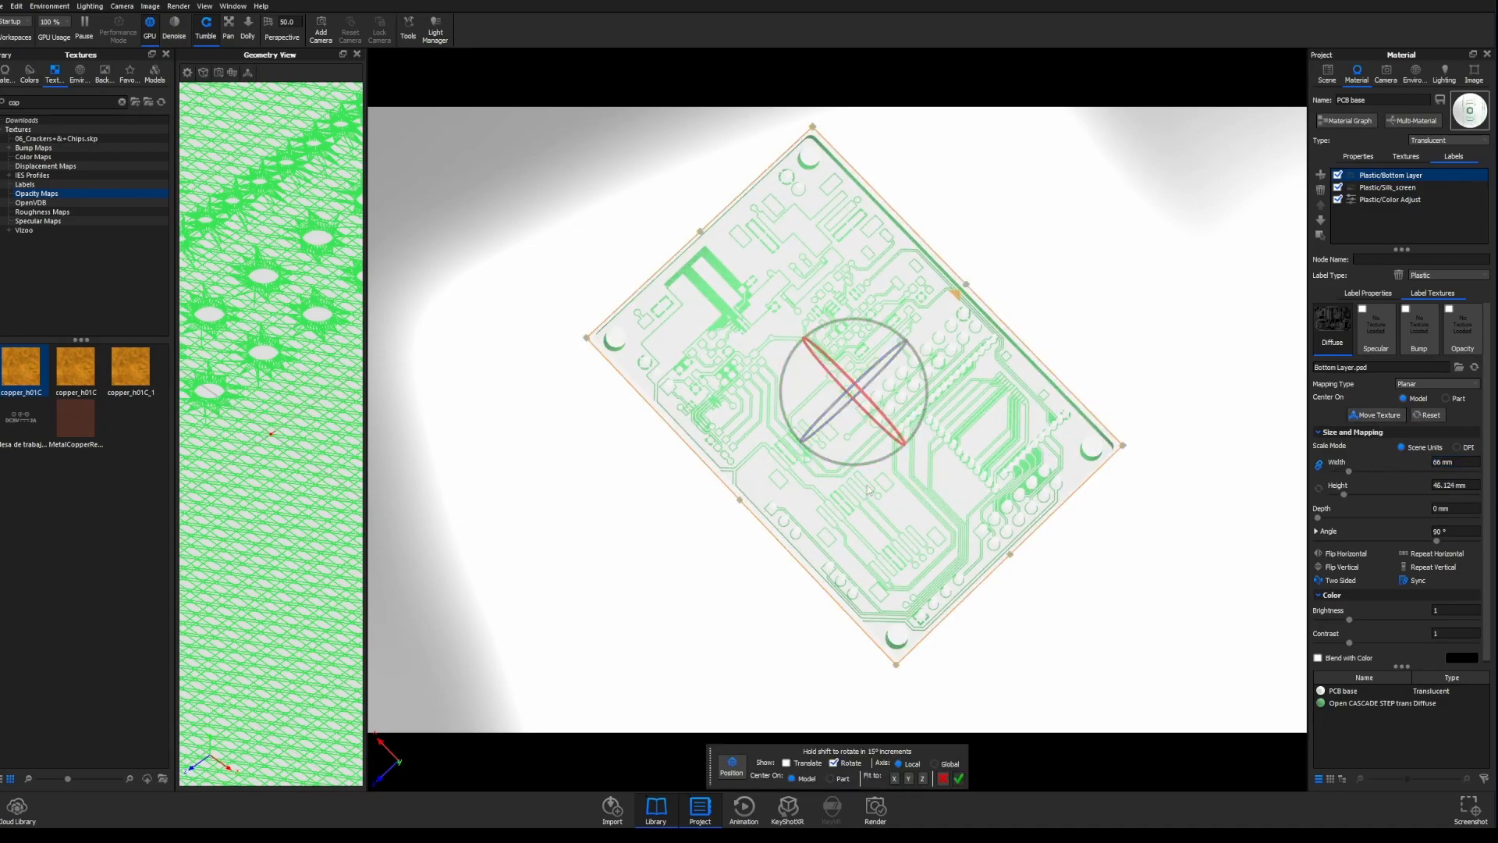
pyautogui.click(786, 762)
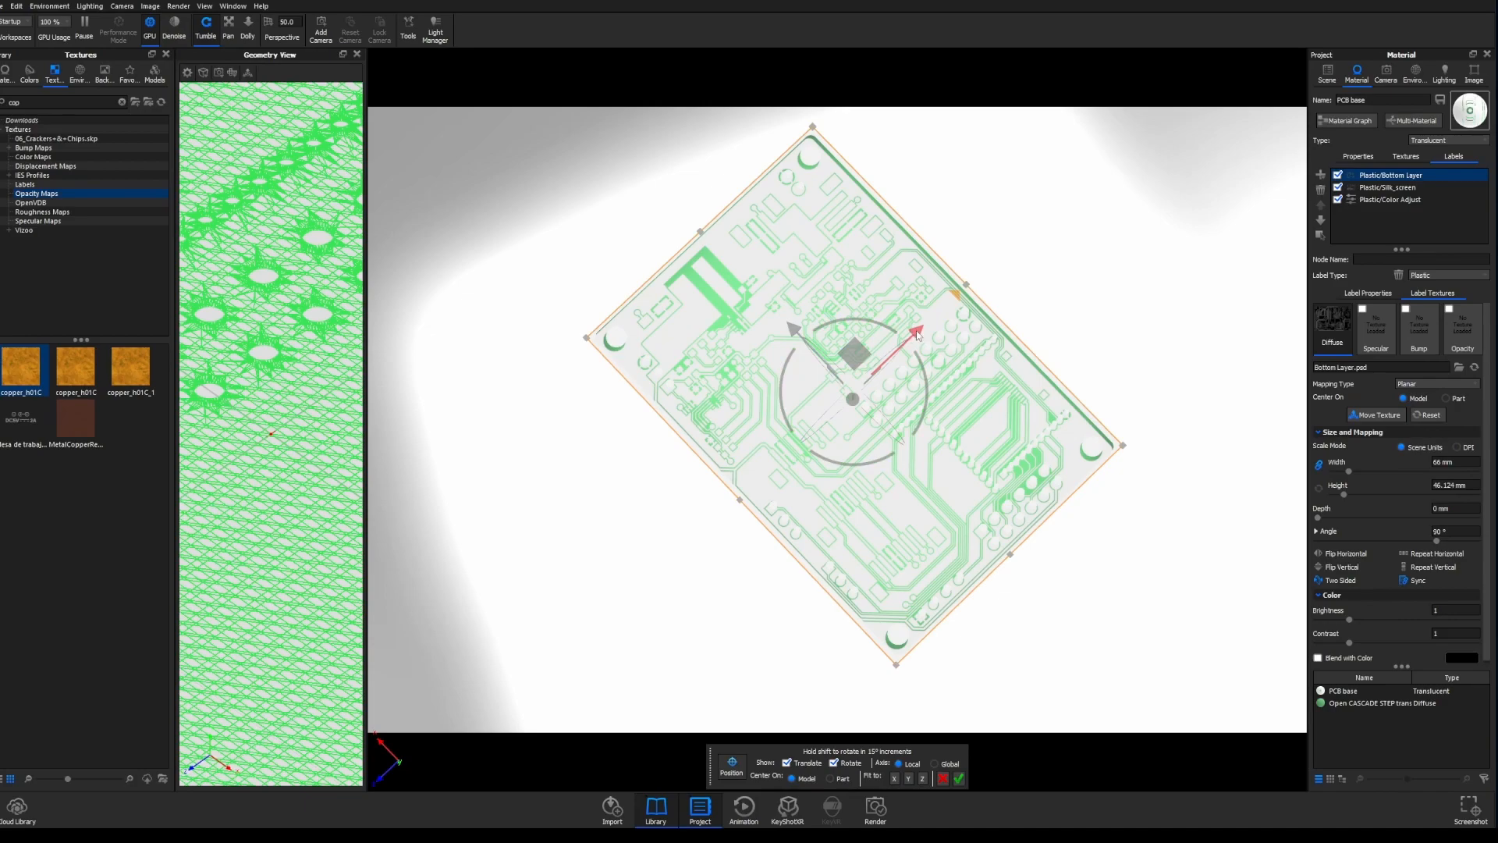
pyautogui.moveTo(917, 330); pyautogui.dragTo(919, 329)
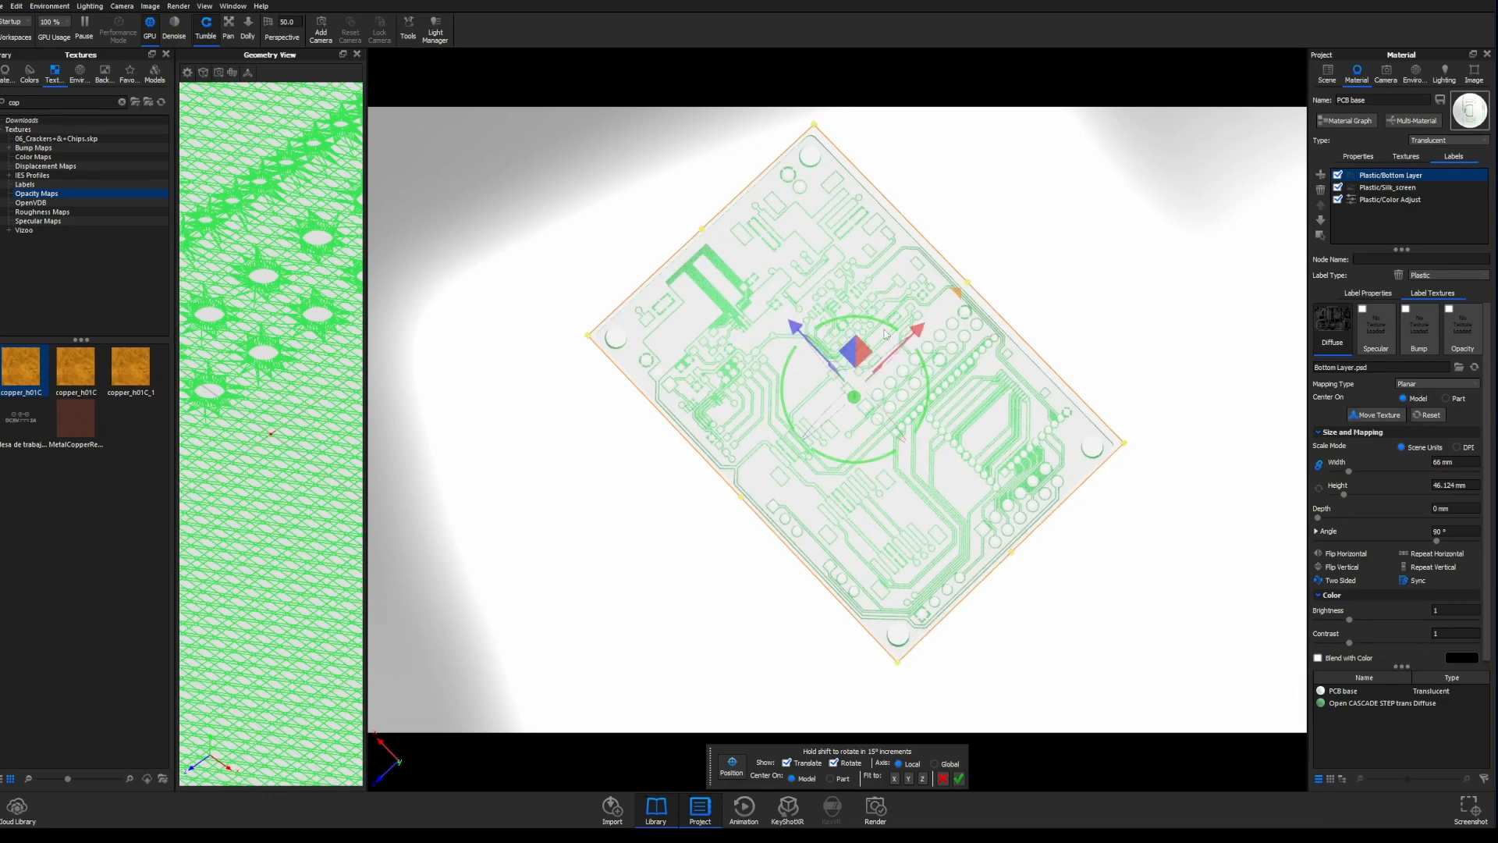
pyautogui.moveTo(918, 331); pyautogui.dragTo(918, 329)
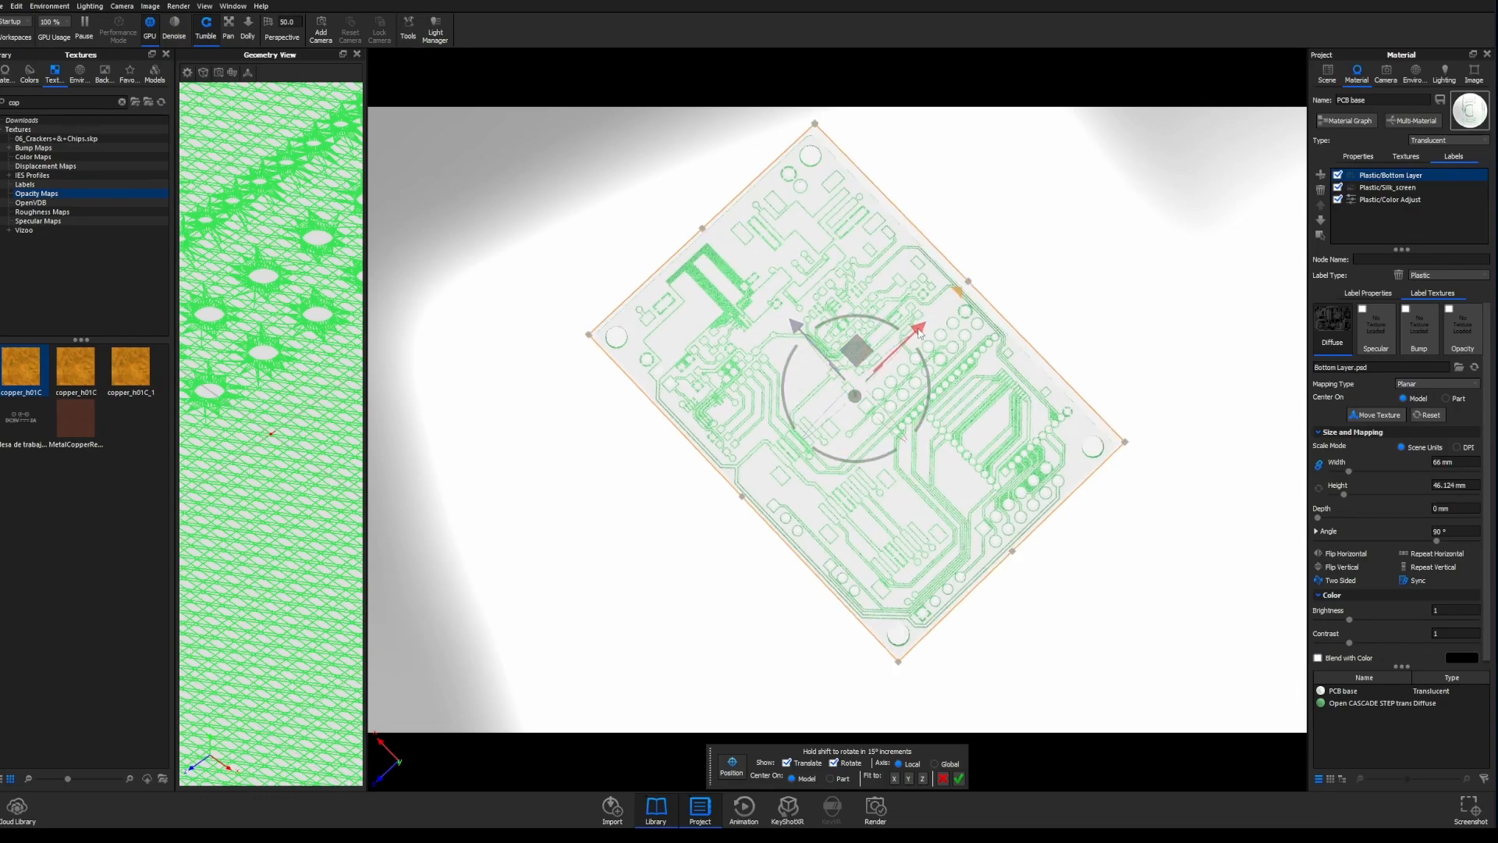
pyautogui.click(960, 778)
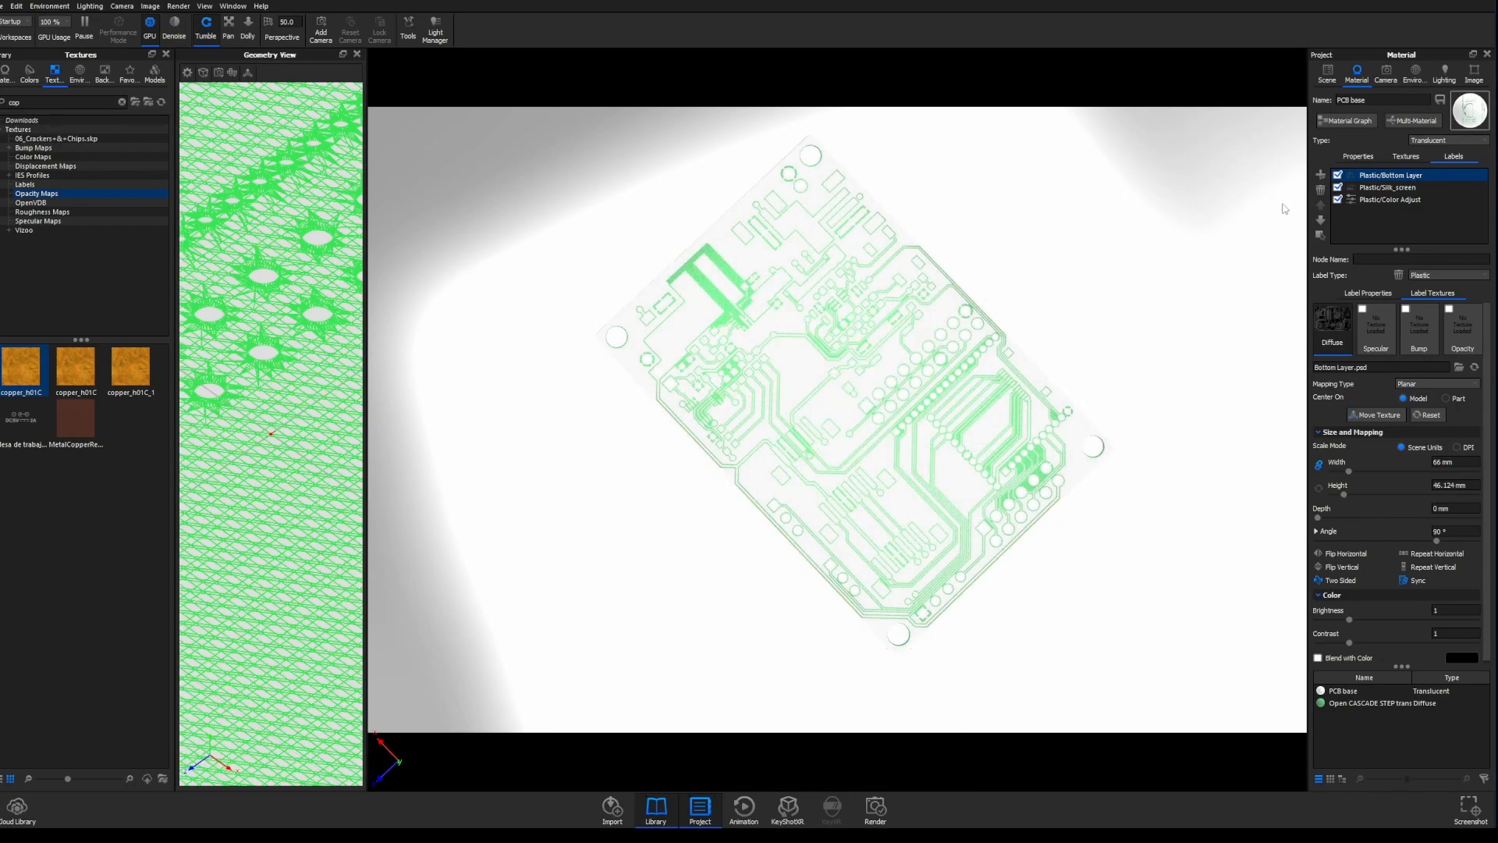
# - Turn off Two Sided for the Bottom Layer texture map in the material graph
pyautogui.click(1332, 121)
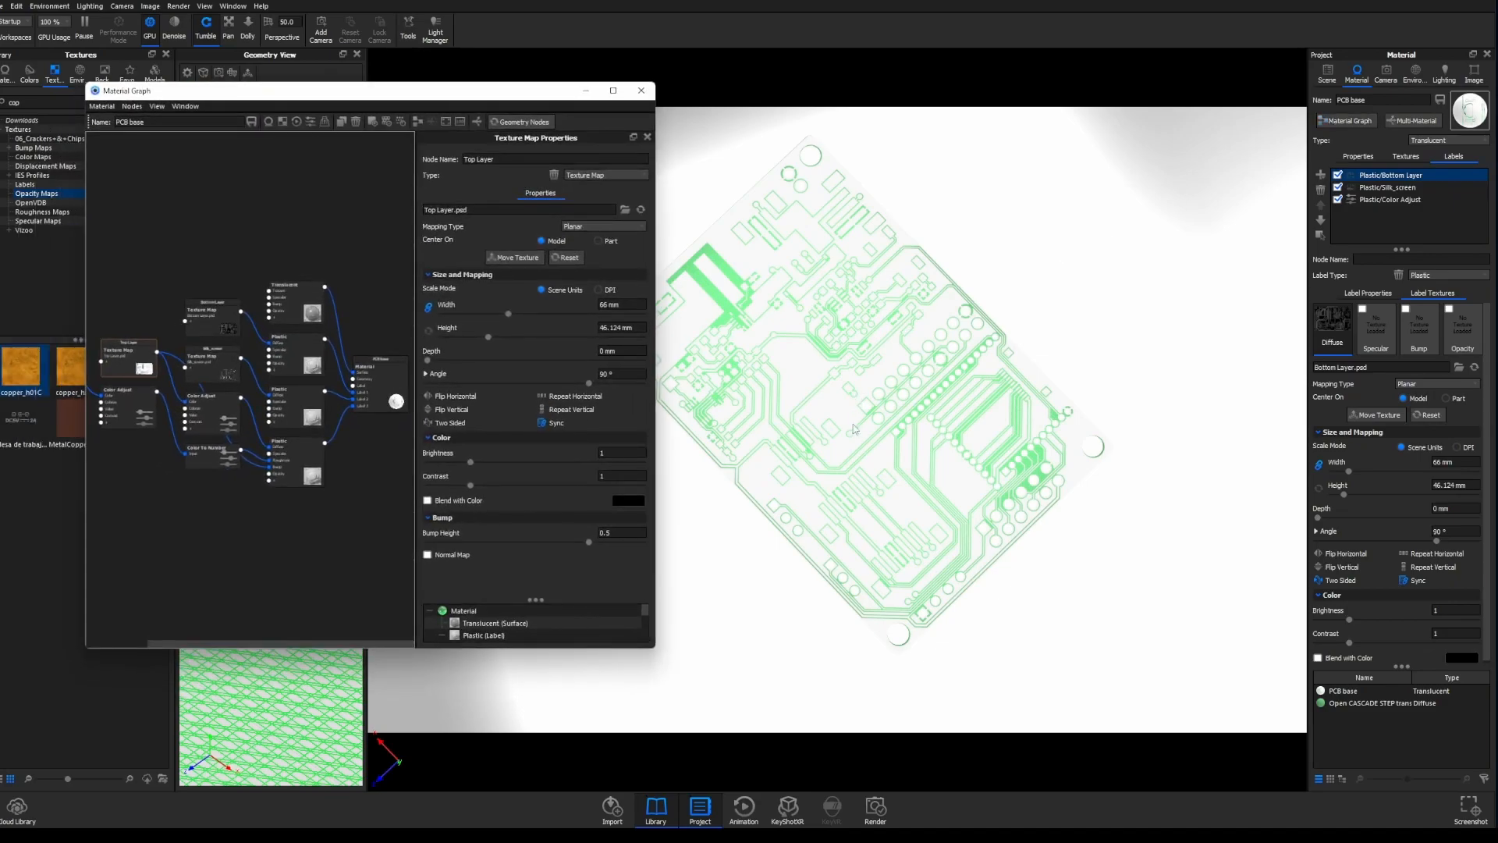
pyautogui.moveTo(1054, 258)
pyautogui.mouseDown()
pyautogui.moveTo(1027, 629)
pyautogui.moveTo(1070, 666)
pyautogui.mouseUp()
pyautogui.moveTo(939, 582); pyautogui.dragTo(789, 377)
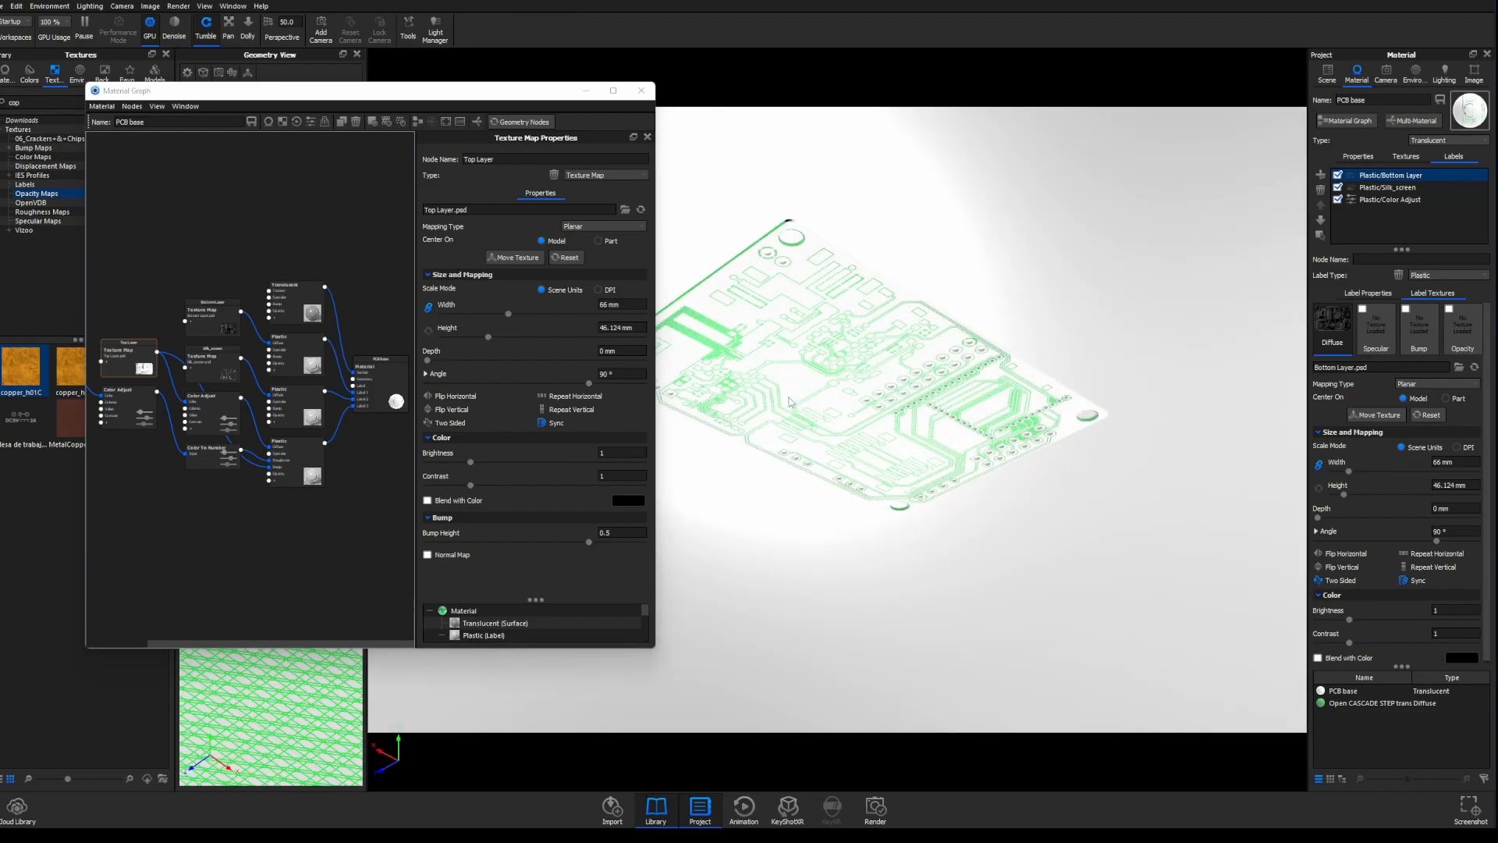
pyautogui.moveTo(793, 402); pyautogui.dragTo(827, 470)
pyautogui.moveTo(933, 592); pyautogui.dragTo(933, 463)
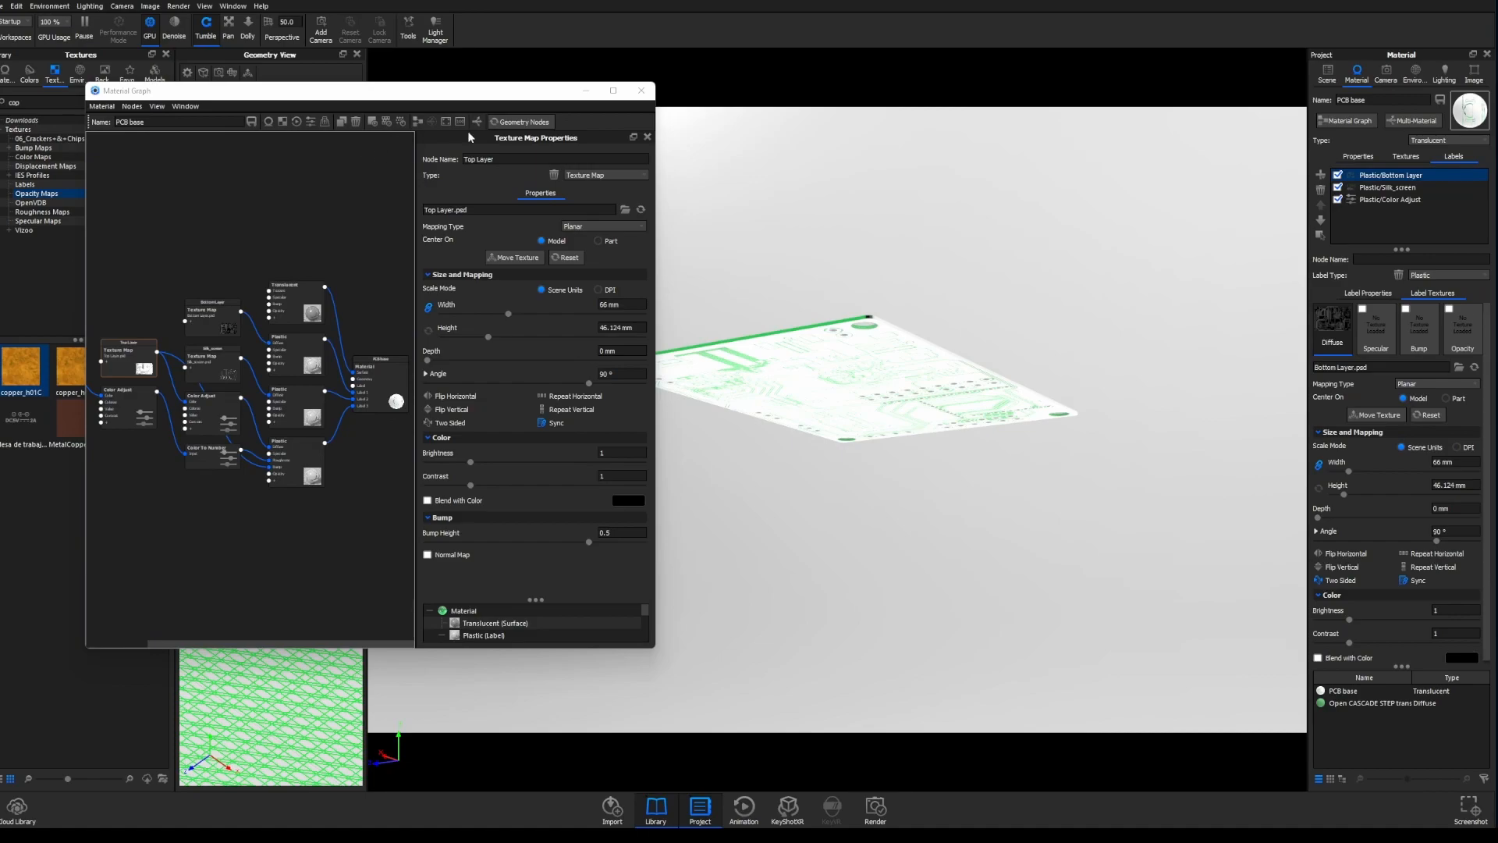
pyautogui.click(419, 124)
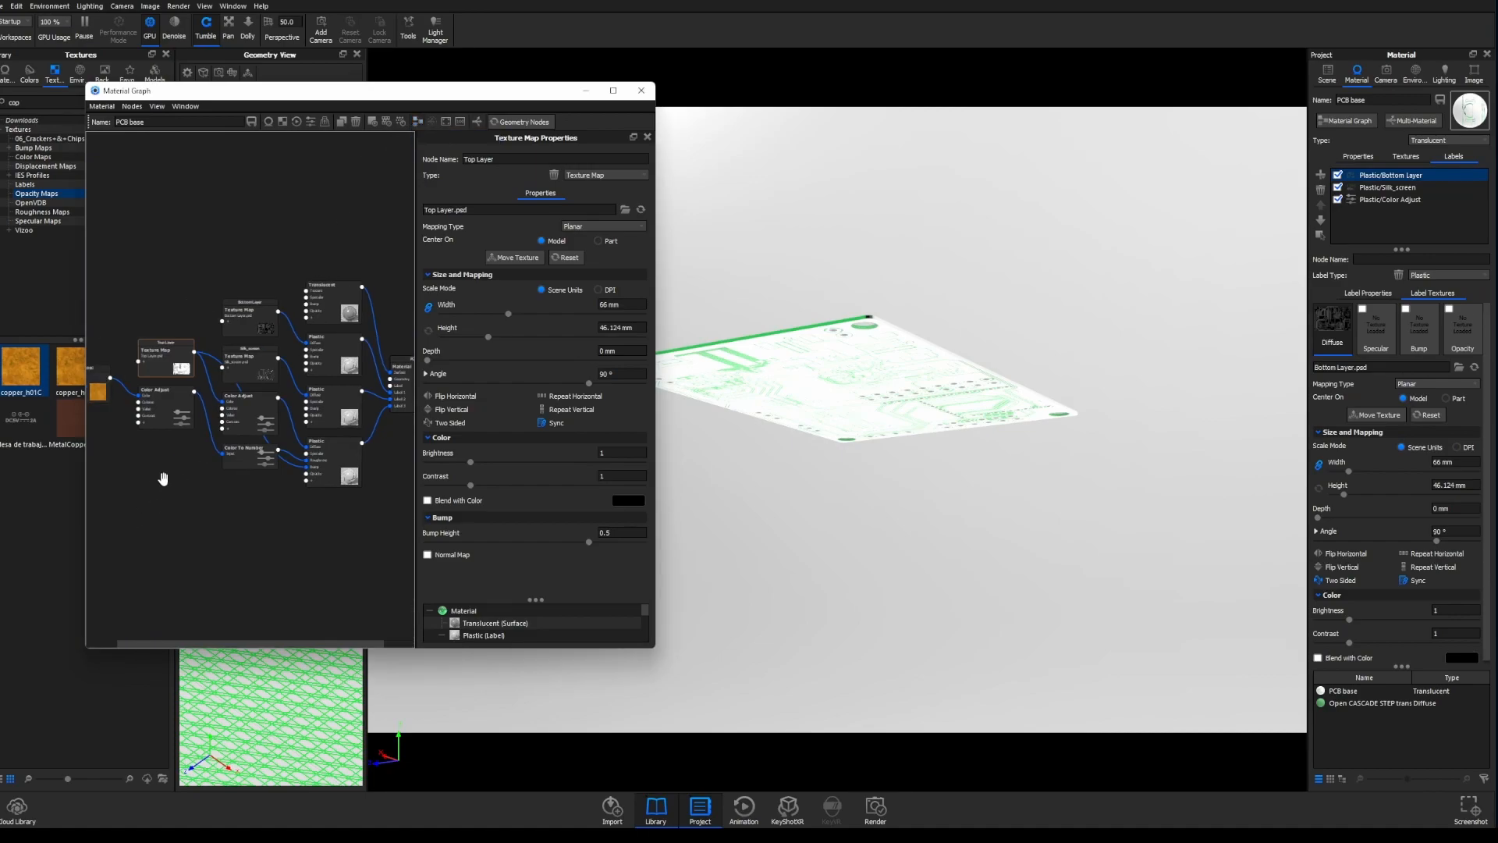
pyautogui.click(244, 296)
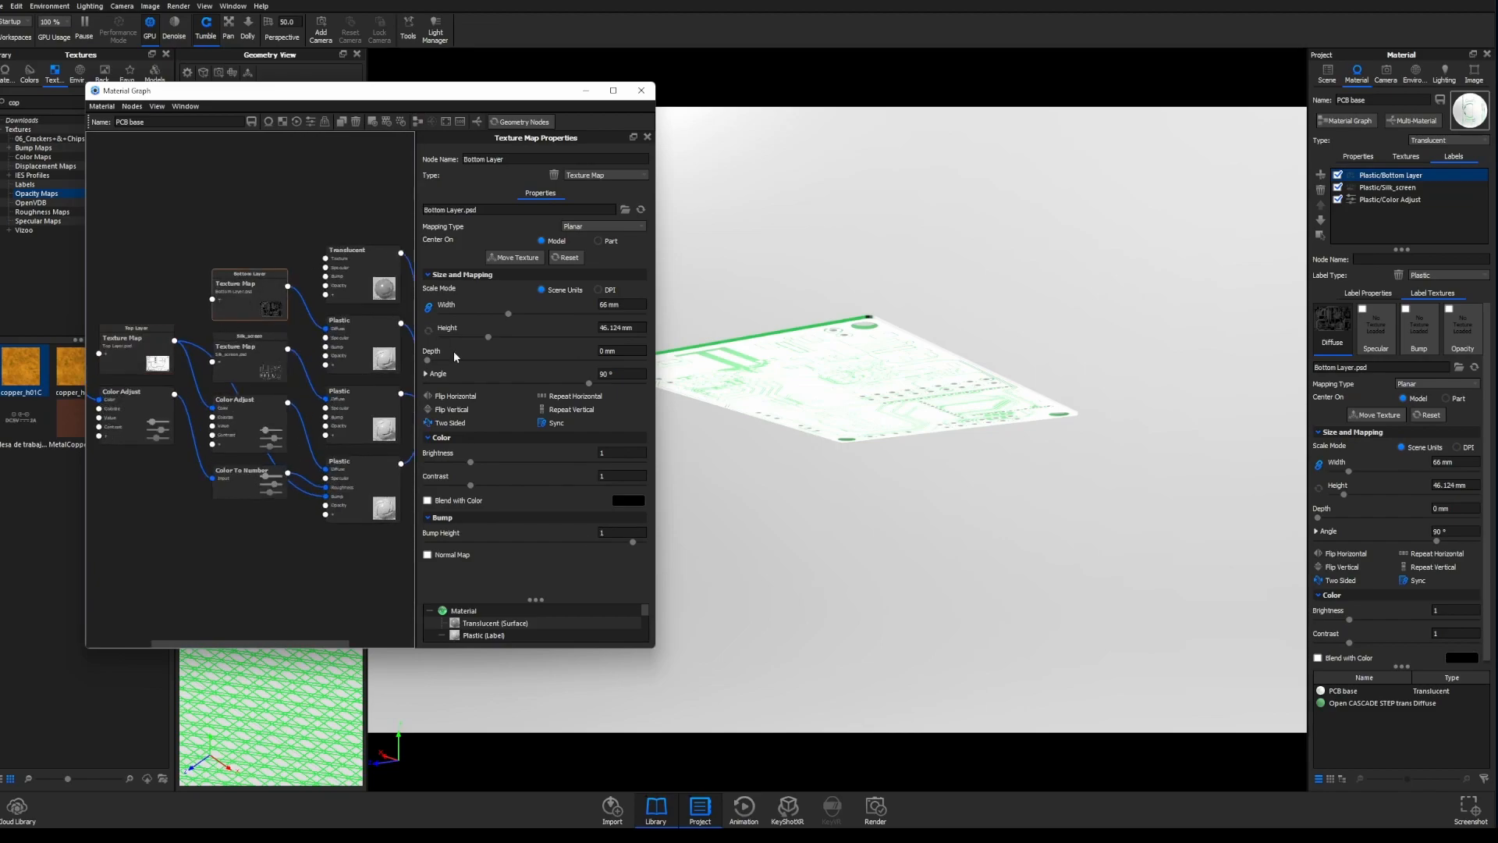
pyautogui.click(445, 423)
# - Flip the Bottom Layer texture over by rotating its mapping to a -90° angle so it faces the board's underside
pyautogui.click(906, 466)
pyautogui.moveTo(921, 553); pyautogui.dragTo(921, 563)
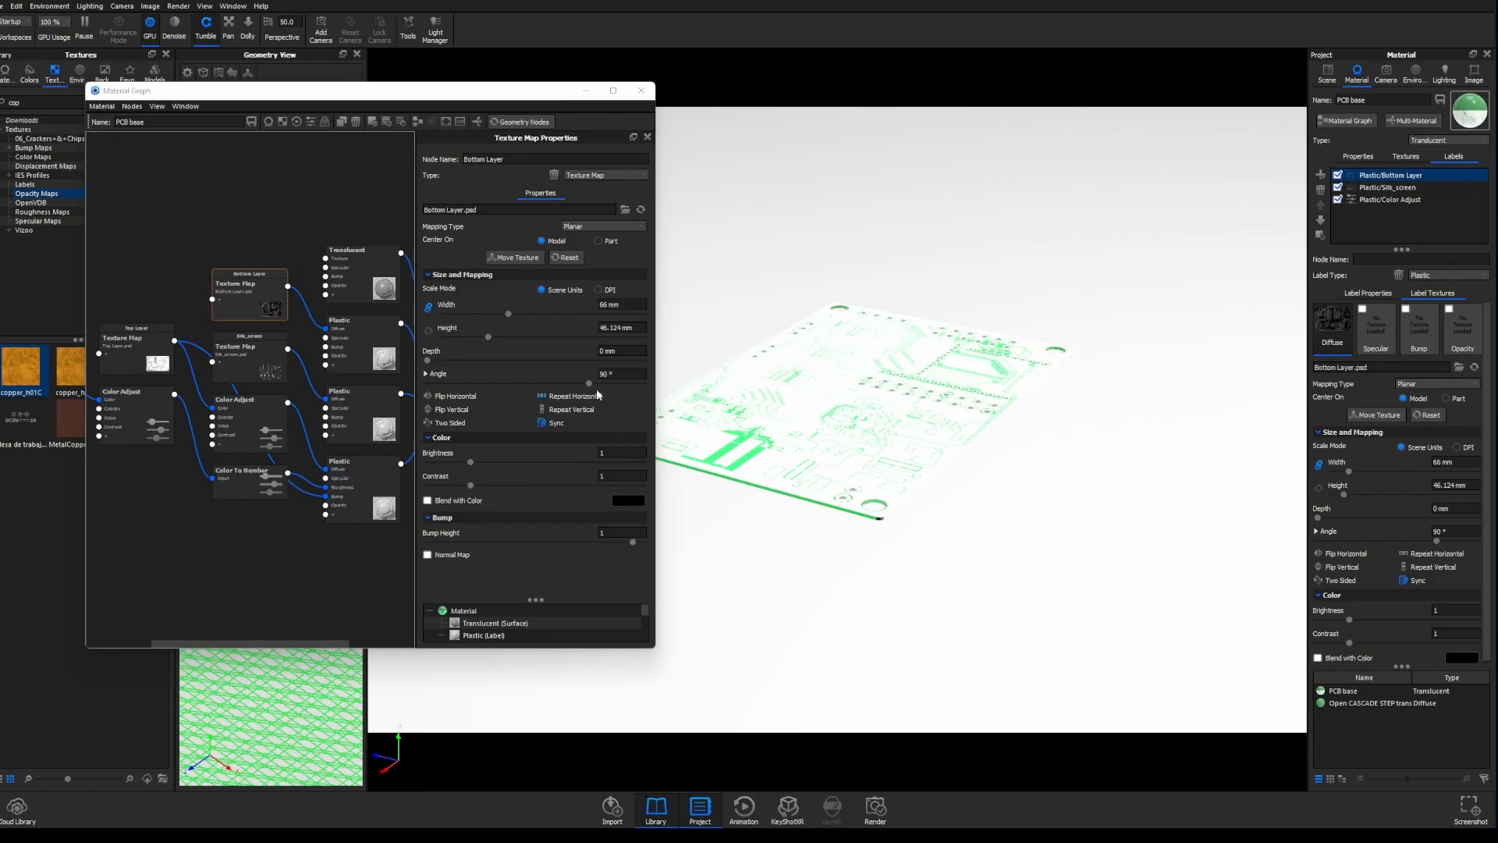
pyautogui.click(516, 257)
pyautogui.moveTo(899, 353); pyautogui.dragTo(786, 614)
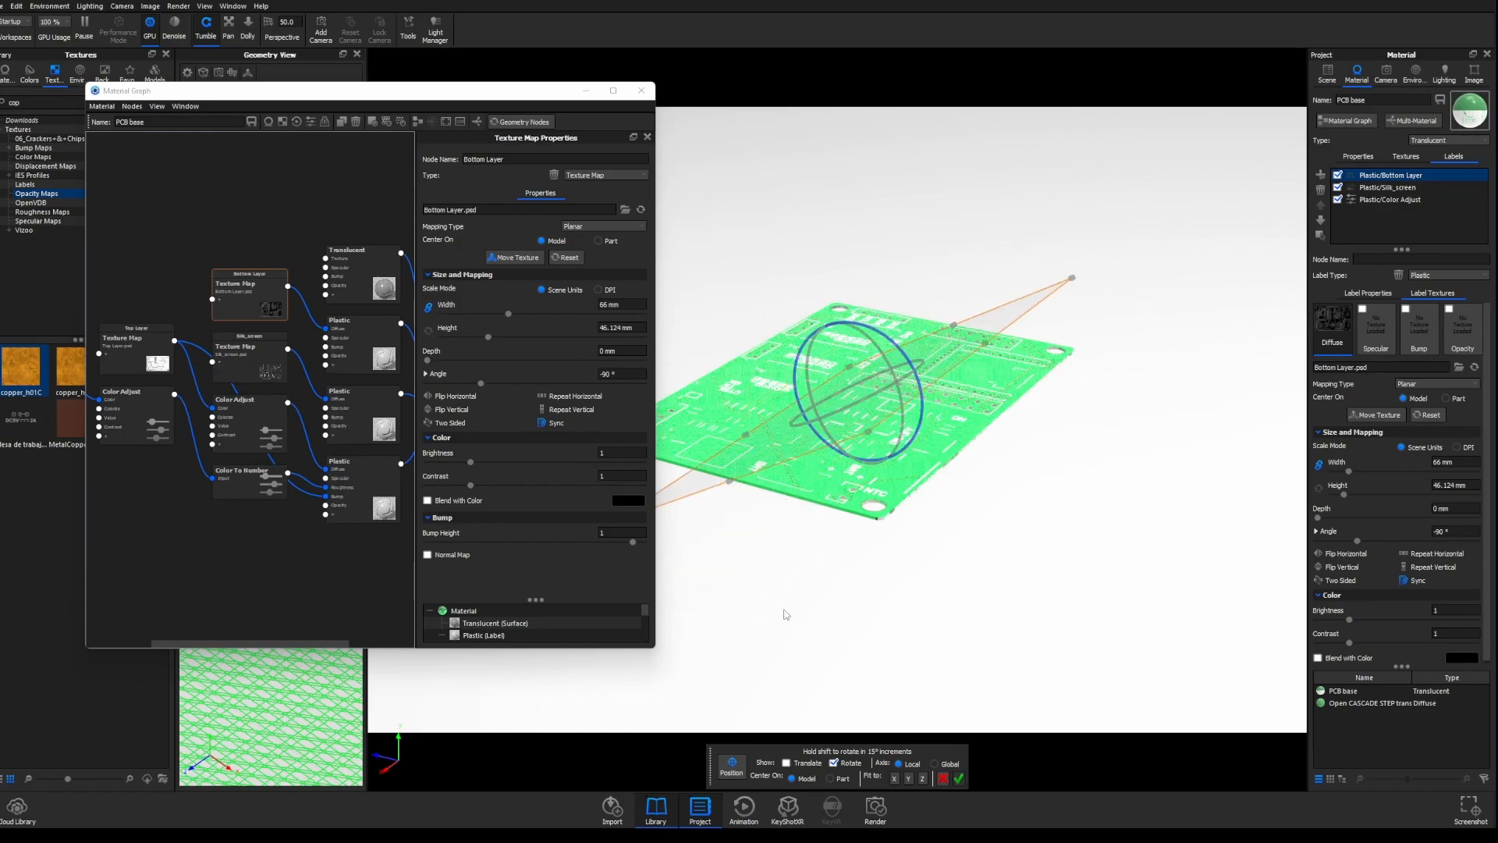
pyautogui.click(958, 782)
# - Realign the flipped Bottom Layer texture with the mounting holes on the board's underside
pyautogui.moveTo(869, 618); pyautogui.dragTo(962, 250)
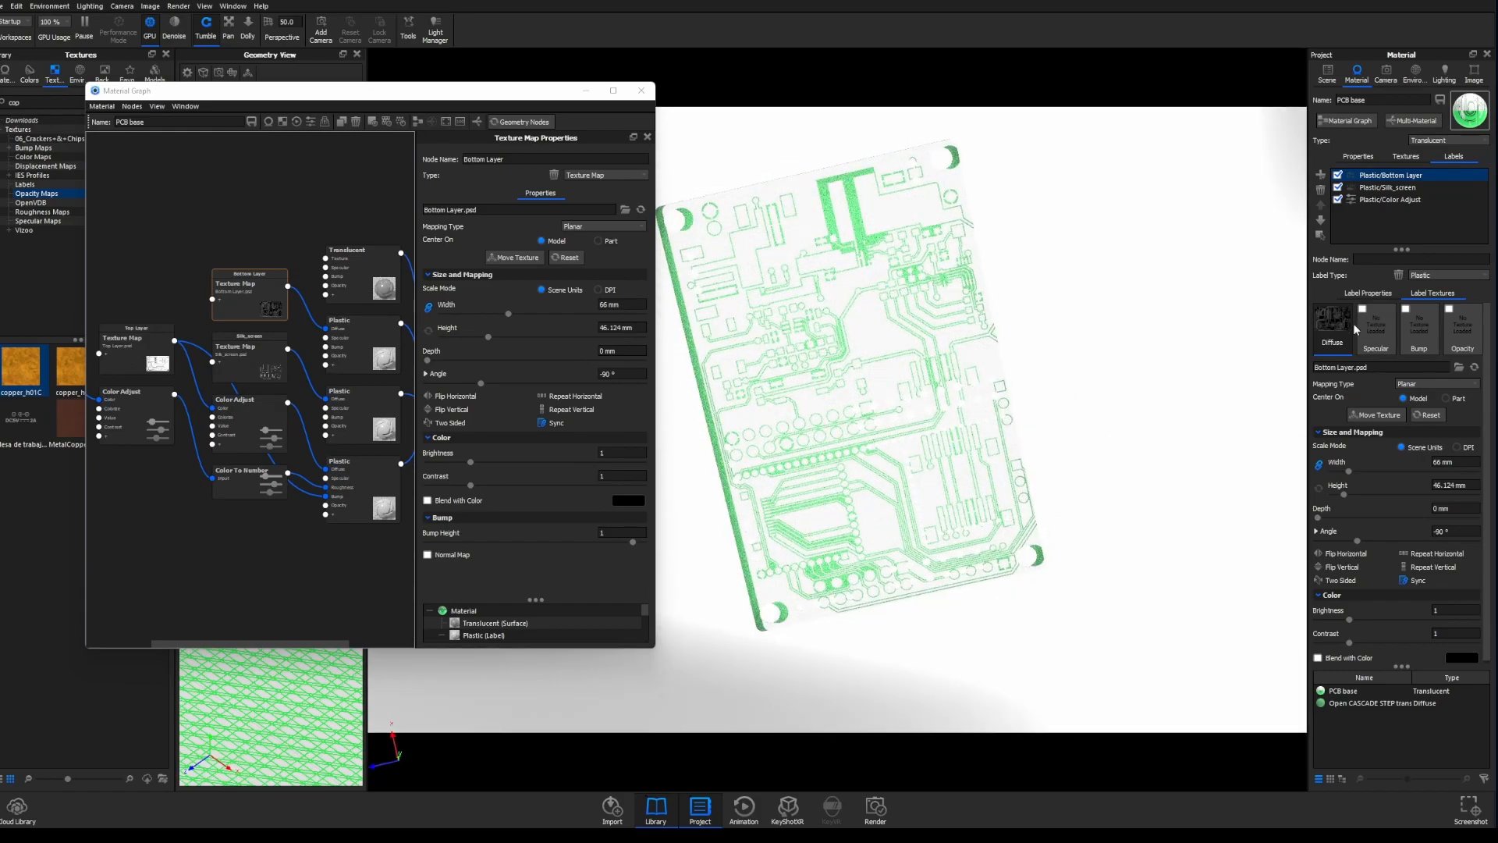
pyautogui.click(1364, 416)
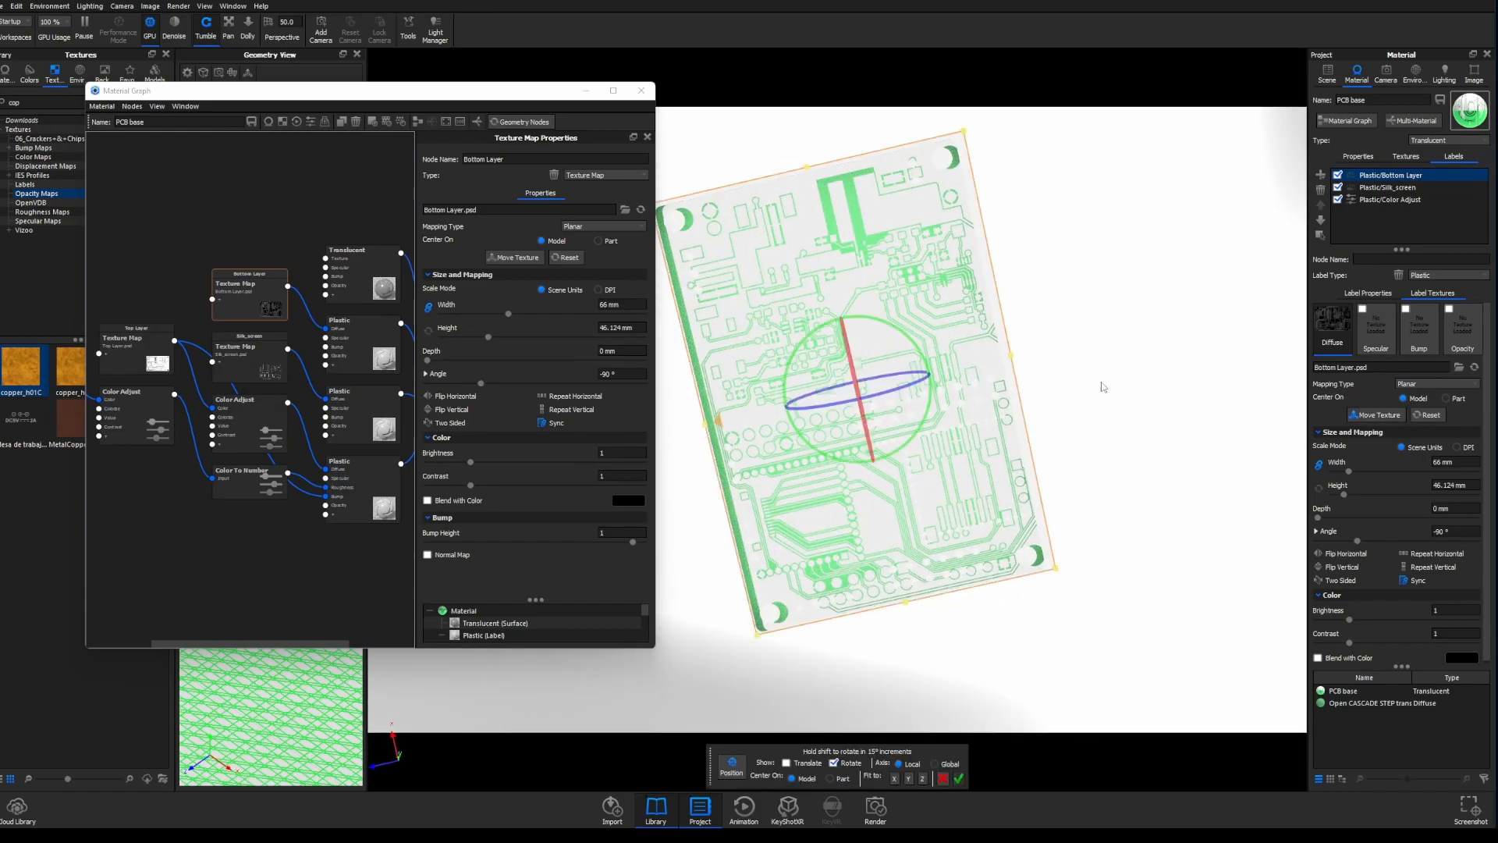
pyautogui.click(730, 771)
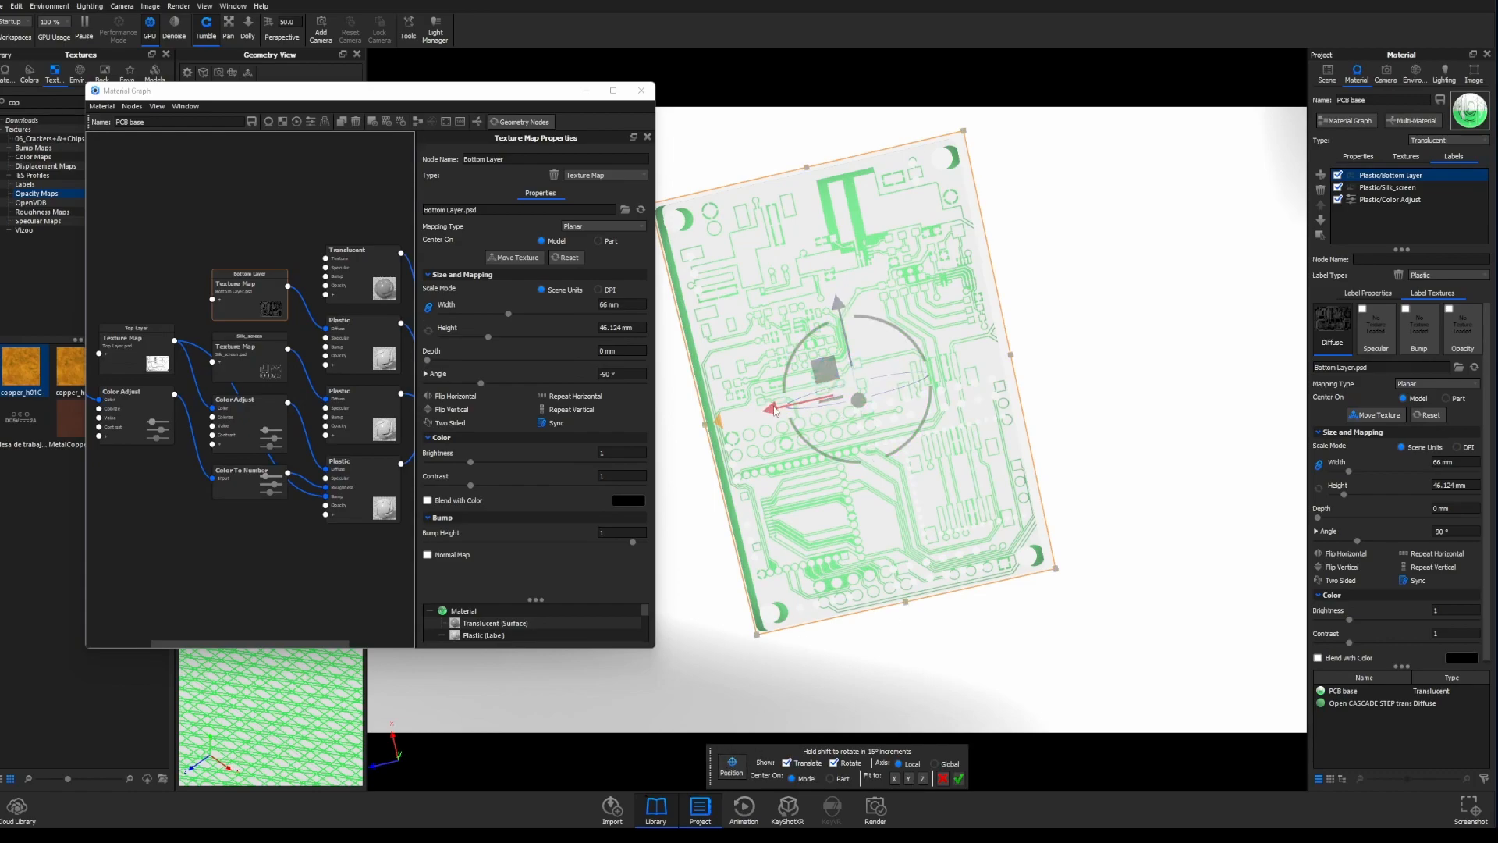
pyautogui.moveTo(774, 409); pyautogui.dragTo(769, 412)
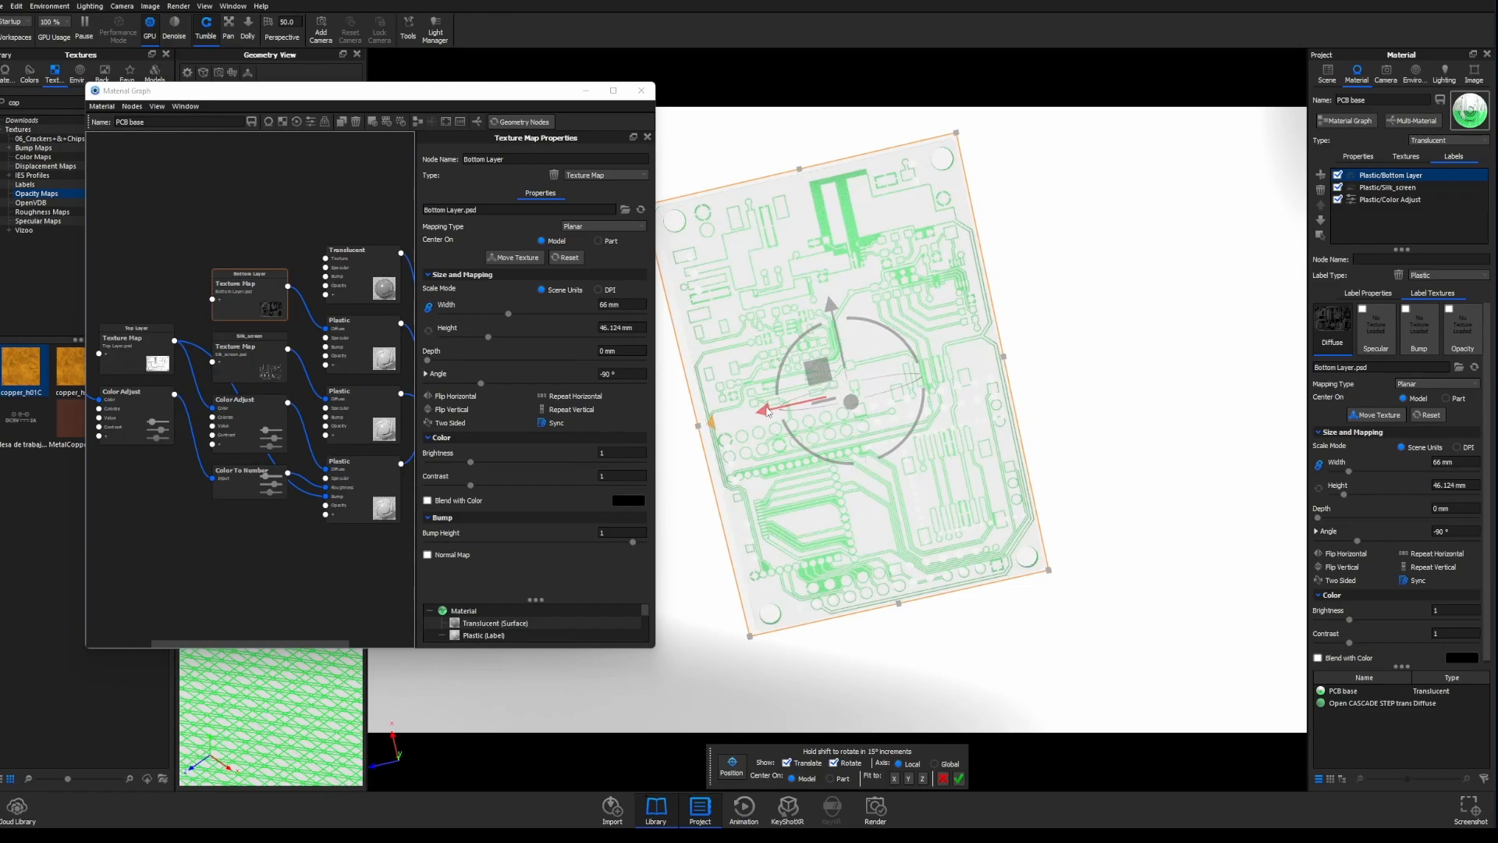
pyautogui.click(959, 779)
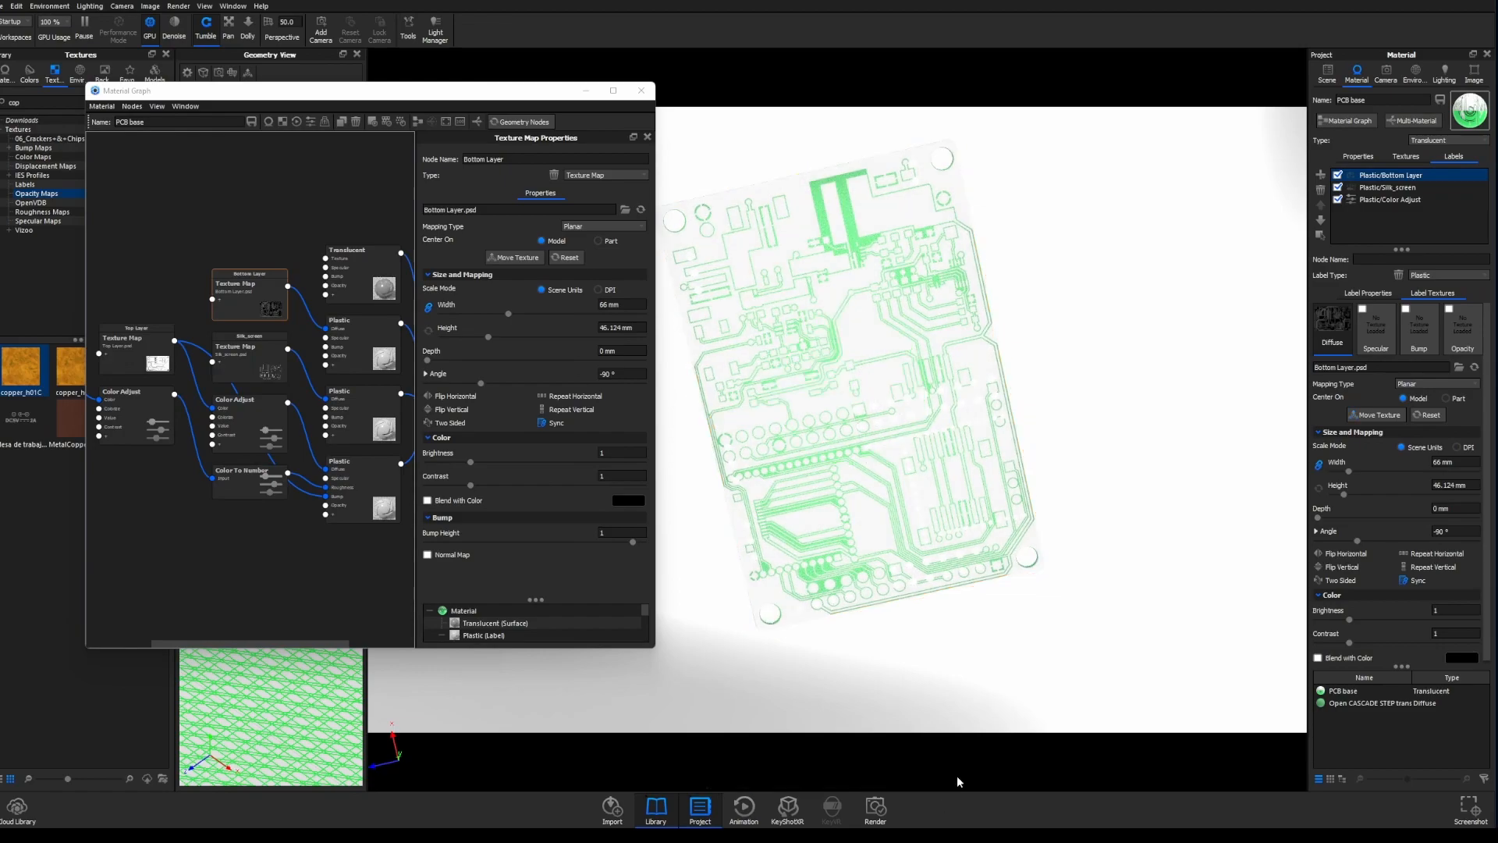
# - Spread out the material graph by lowering both Color Adjust nodes and Color To Number, and move the Top Layer texture clear of them
pyautogui.moveTo(1125, 347); pyautogui.dragTo(1115, 400)
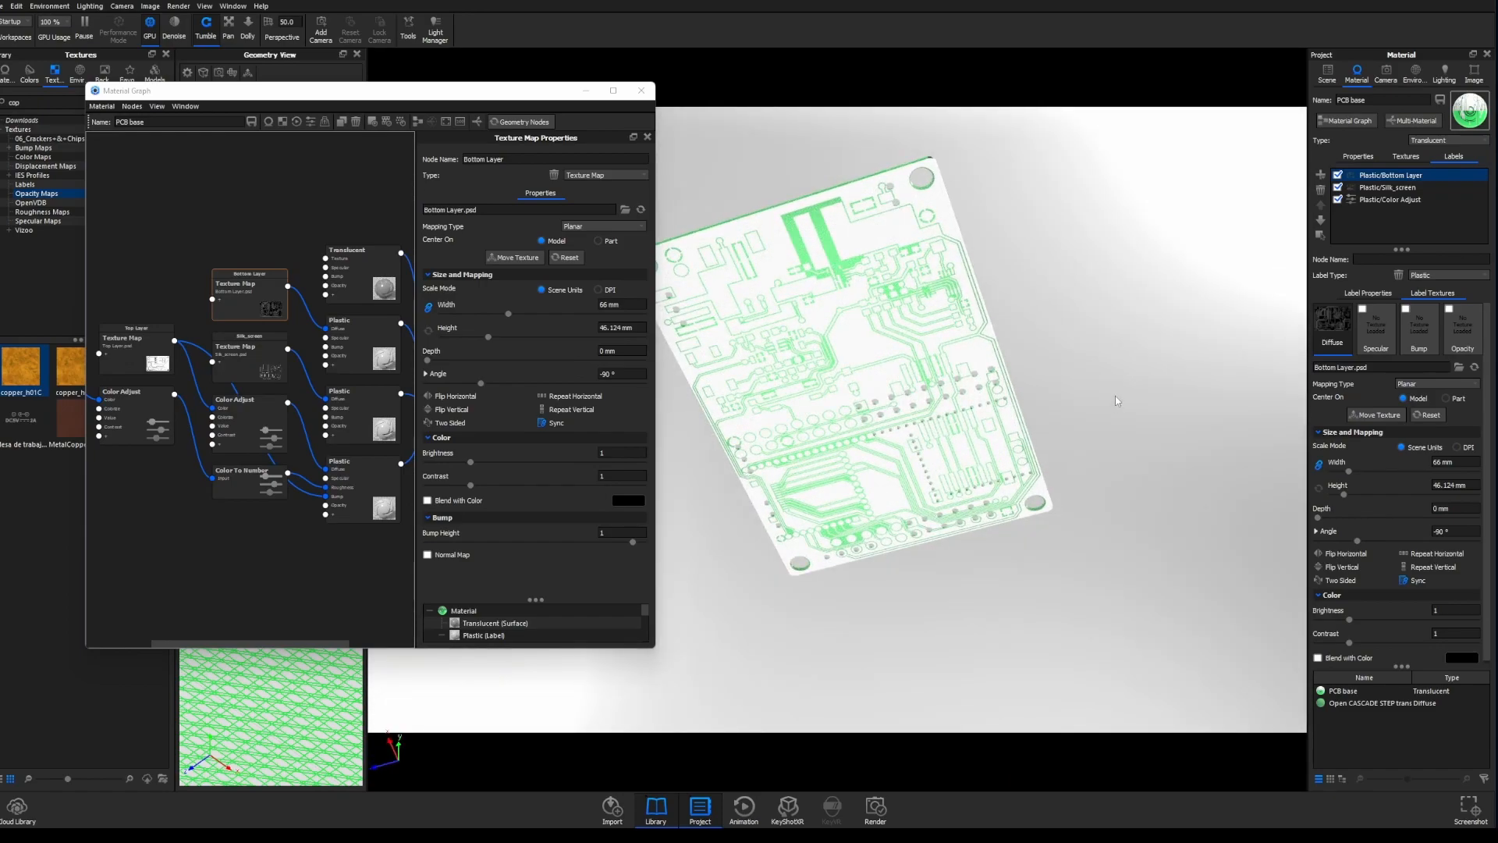
pyautogui.scroll(4, 234, 375)
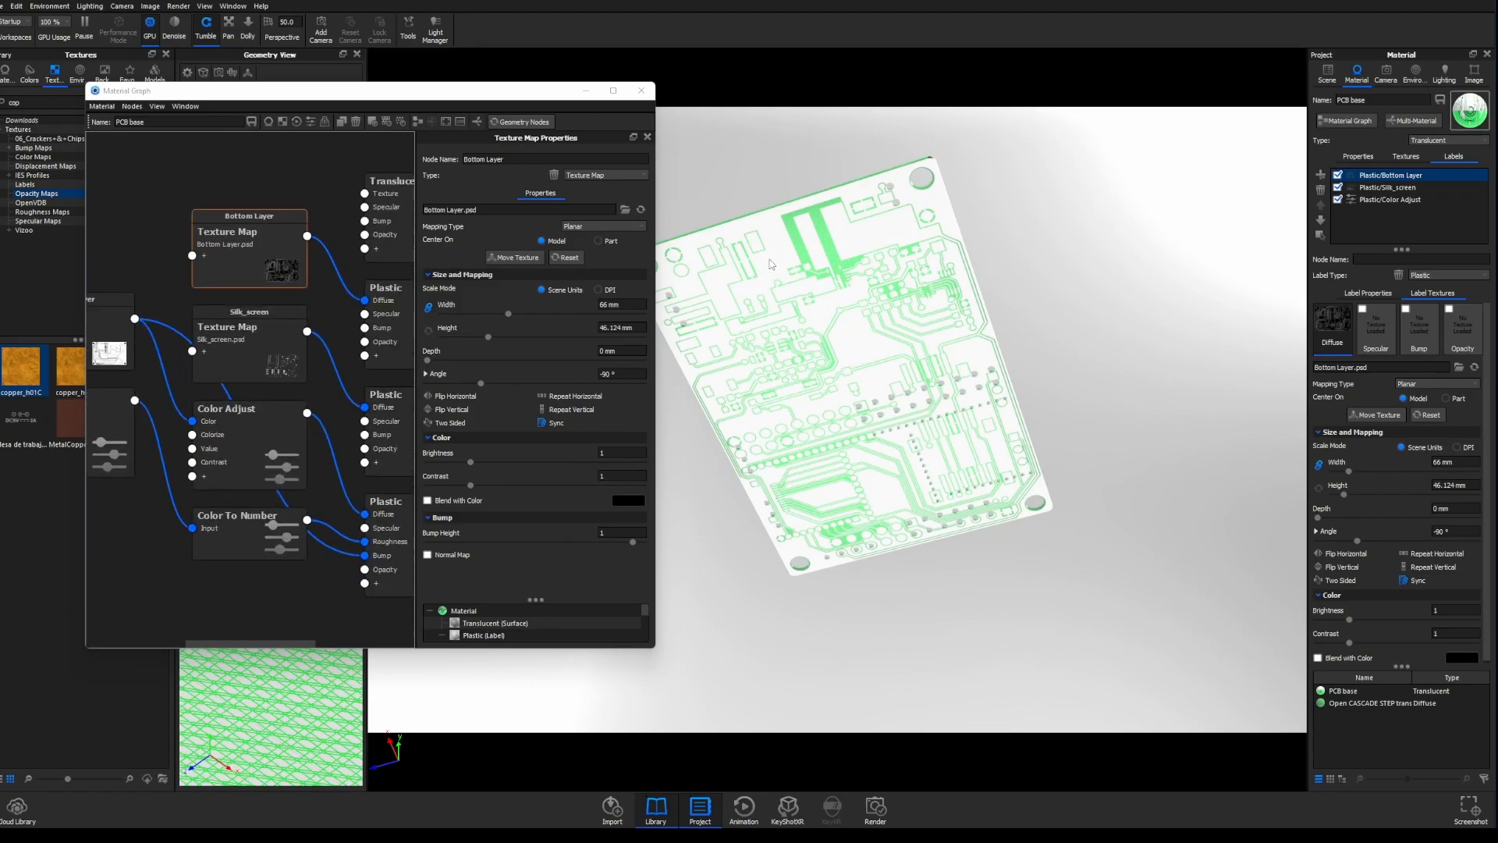
pyautogui.moveTo(849, 276); pyautogui.dragTo(848, 395)
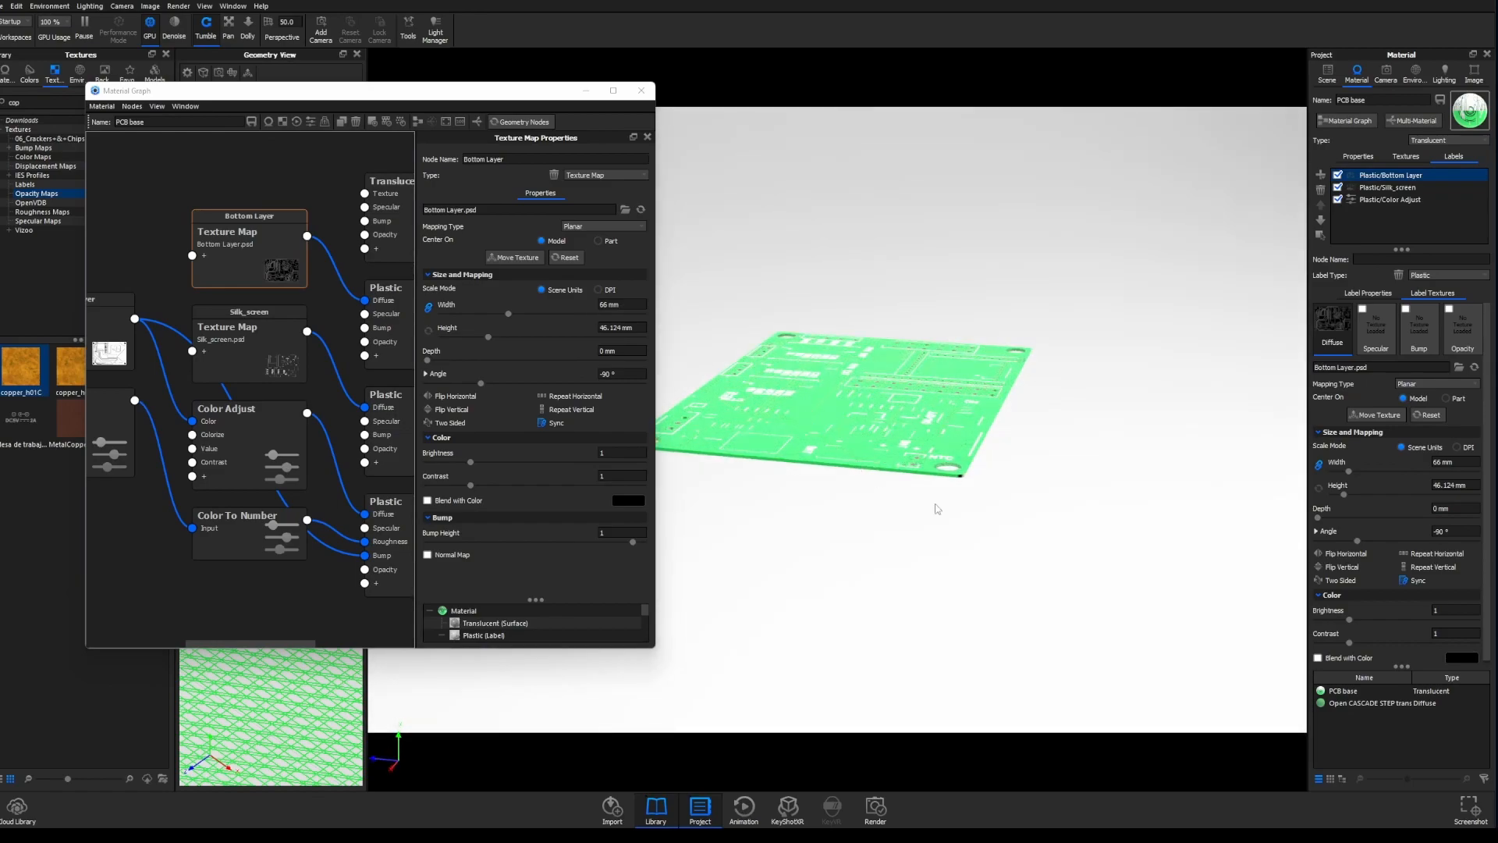
pyautogui.moveTo(991, 500); pyautogui.dragTo(1005, 313)
pyautogui.scroll(-5, 310, 469)
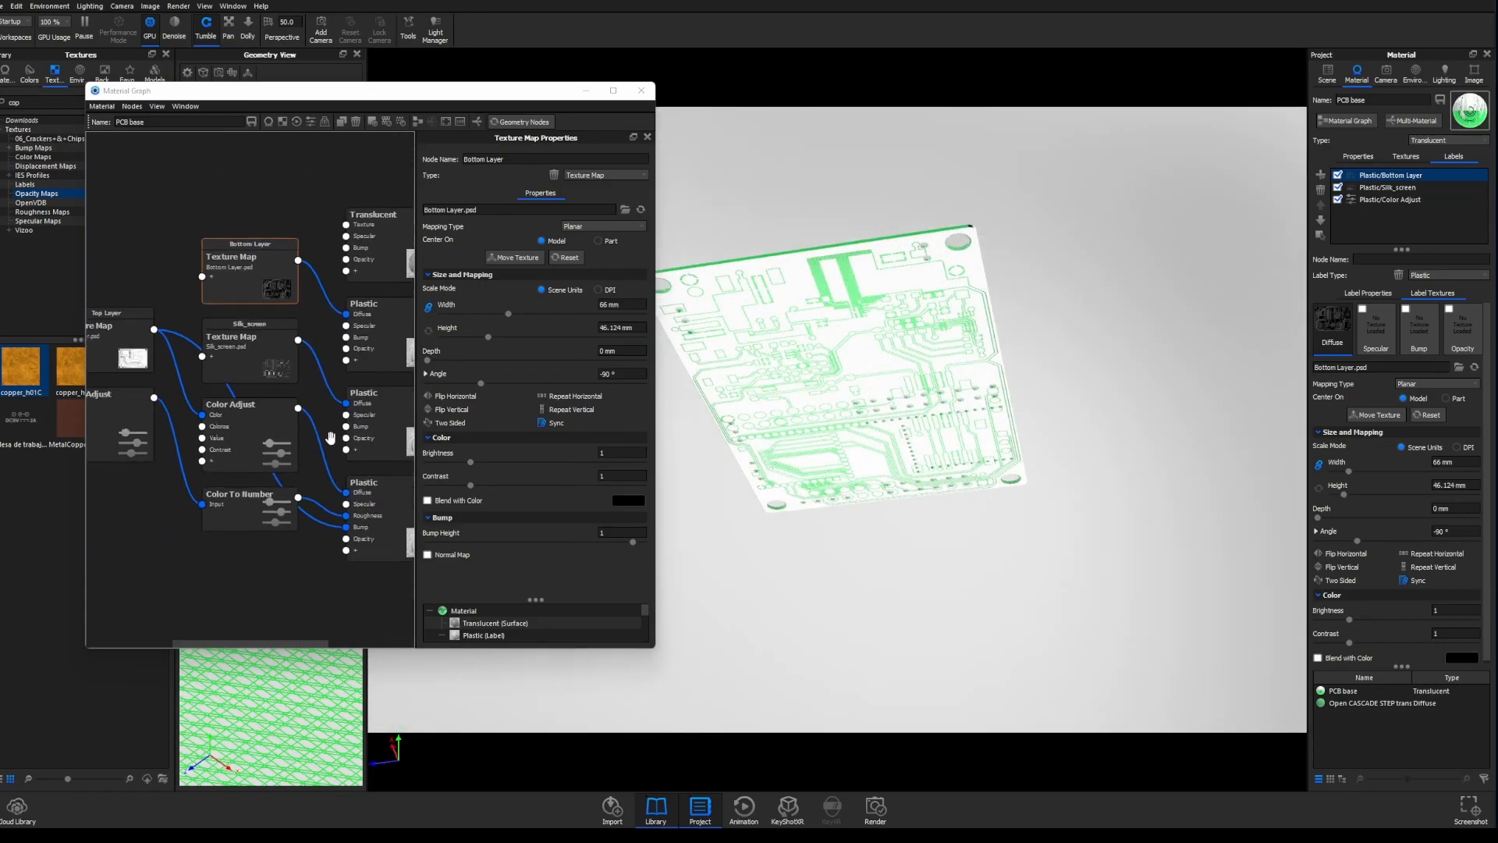
pyautogui.scroll(-1, 310, 469)
pyautogui.moveTo(159, 398); pyautogui.dragTo(160, 532)
pyautogui.moveTo(242, 467); pyautogui.dragTo(247, 556)
pyautogui.moveTo(242, 433); pyautogui.dragTo(240, 478)
pyautogui.moveTo(181, 373)
pyautogui.mouseDown()
pyautogui.moveTo(178, 416)
pyautogui.moveTo(167, 392)
pyautogui.mouseUp()
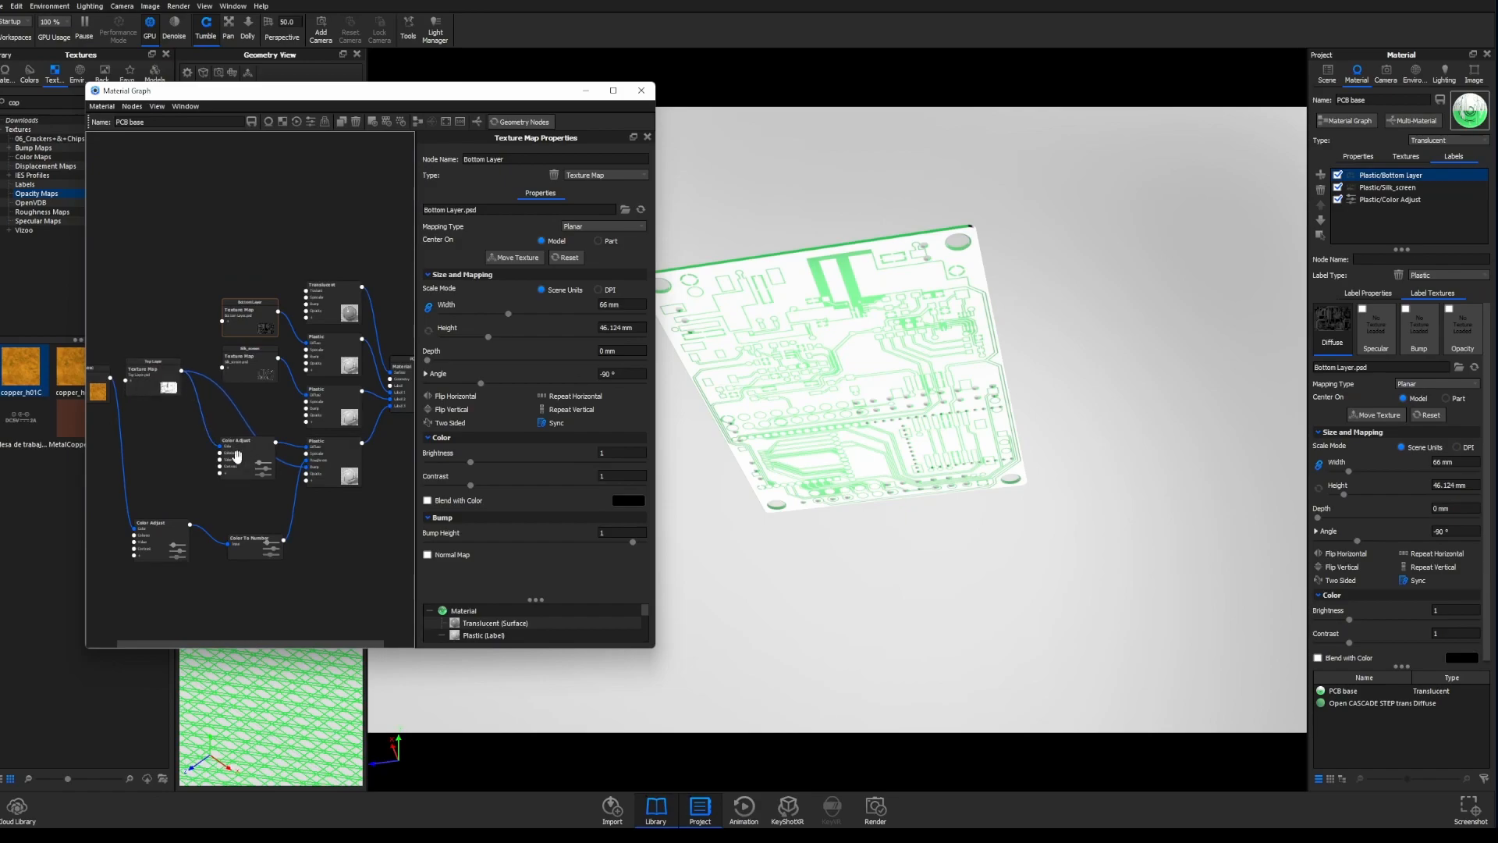
# - Add a Color Gradient texture node to an empty area of the material graph
pyautogui.click(242, 456)
pyautogui.moveTo(984, 196); pyautogui.dragTo(1057, 325)
pyautogui.moveTo(1036, 423)
pyautogui.mouseDown()
pyautogui.moveTo(976, 428)
pyautogui.moveTo(1052, 435)
pyautogui.mouseUp()
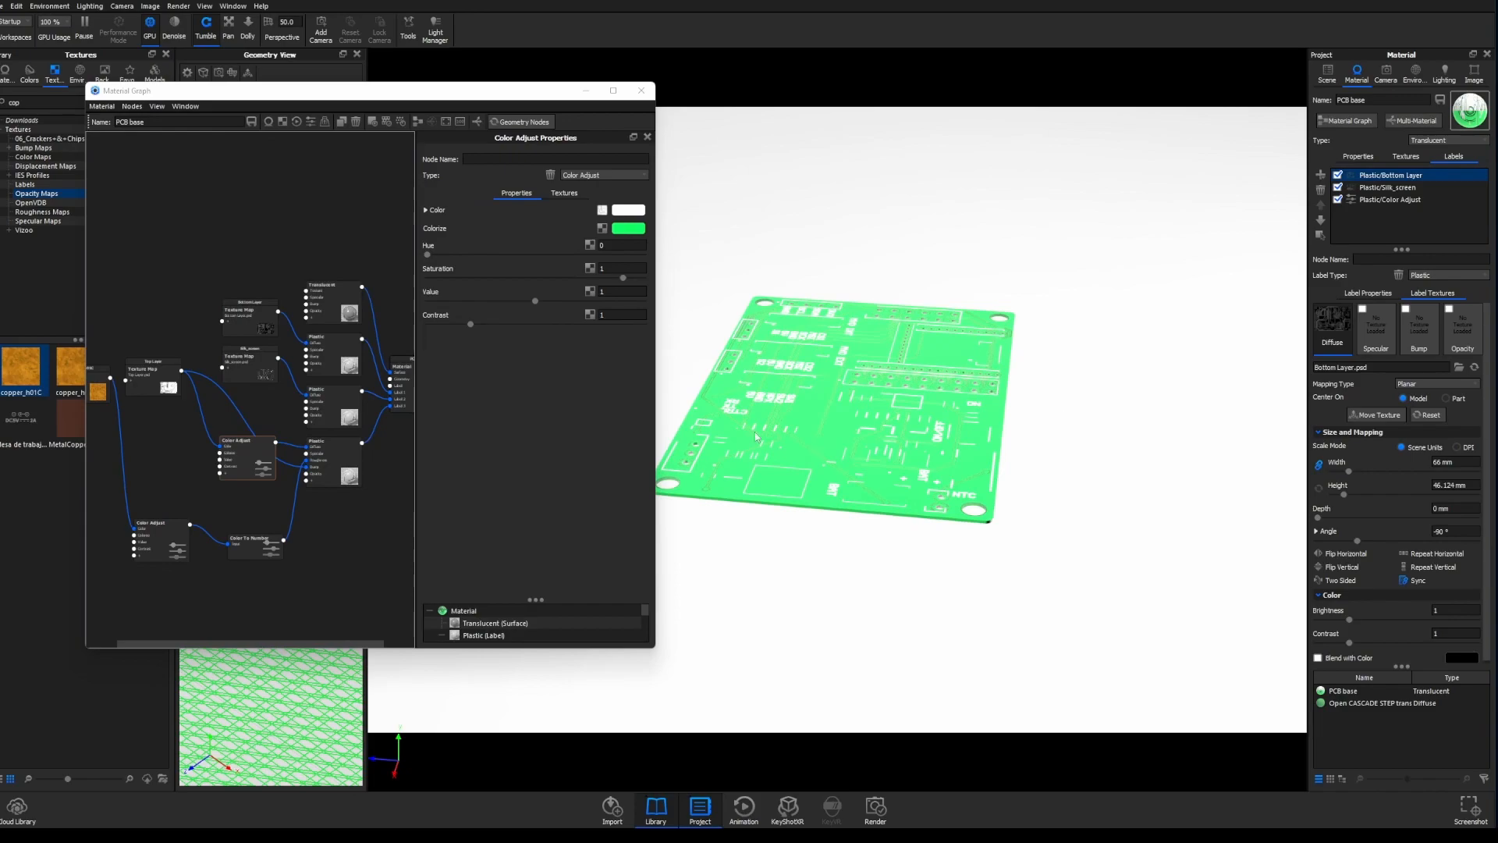
pyautogui.click(175, 218)
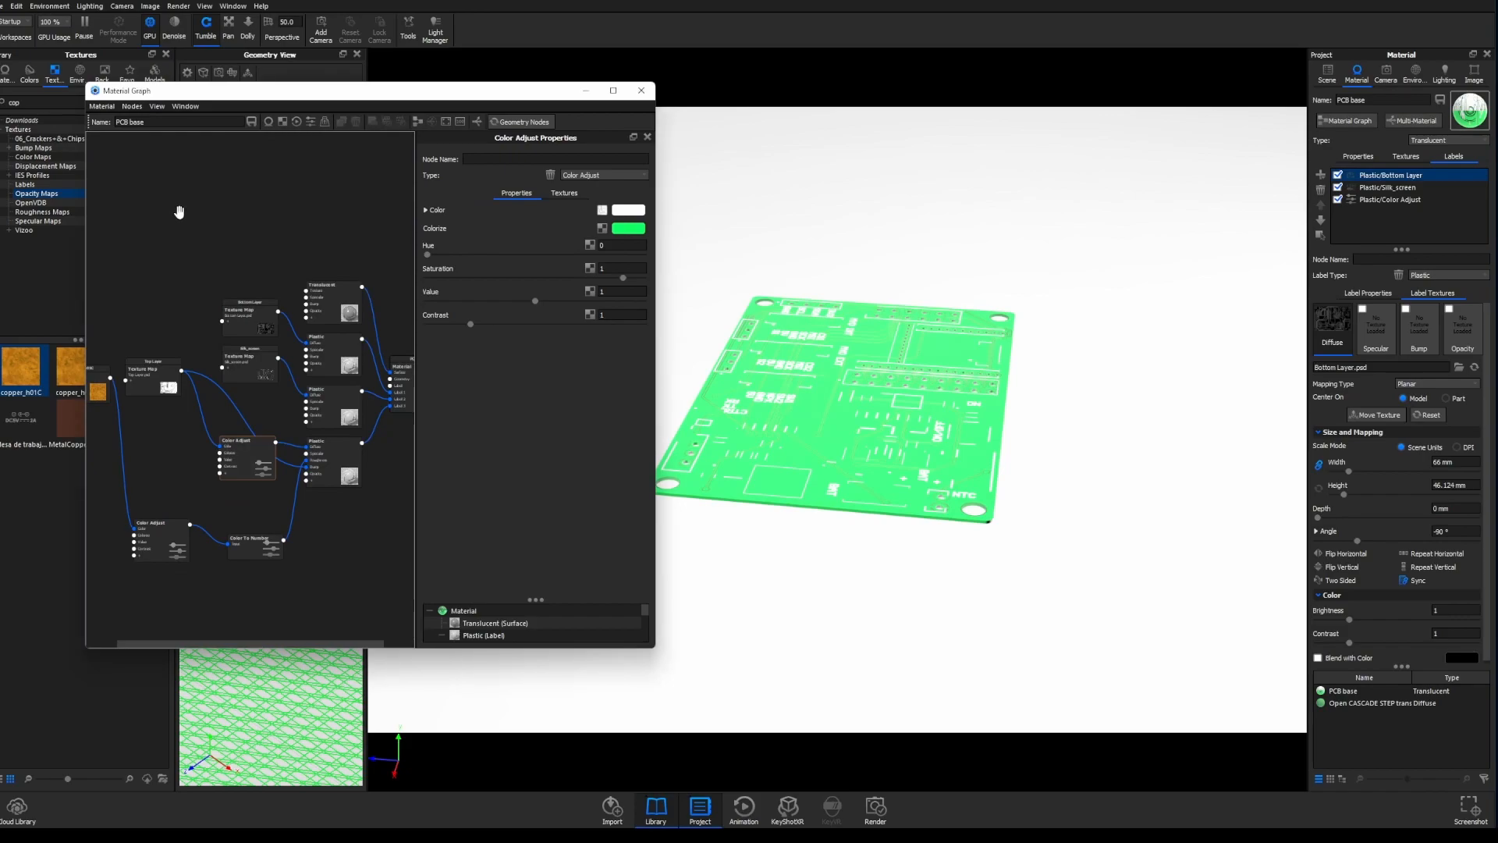
pyautogui.rightClick(180, 212)
pyautogui.moveTo(217, 271)
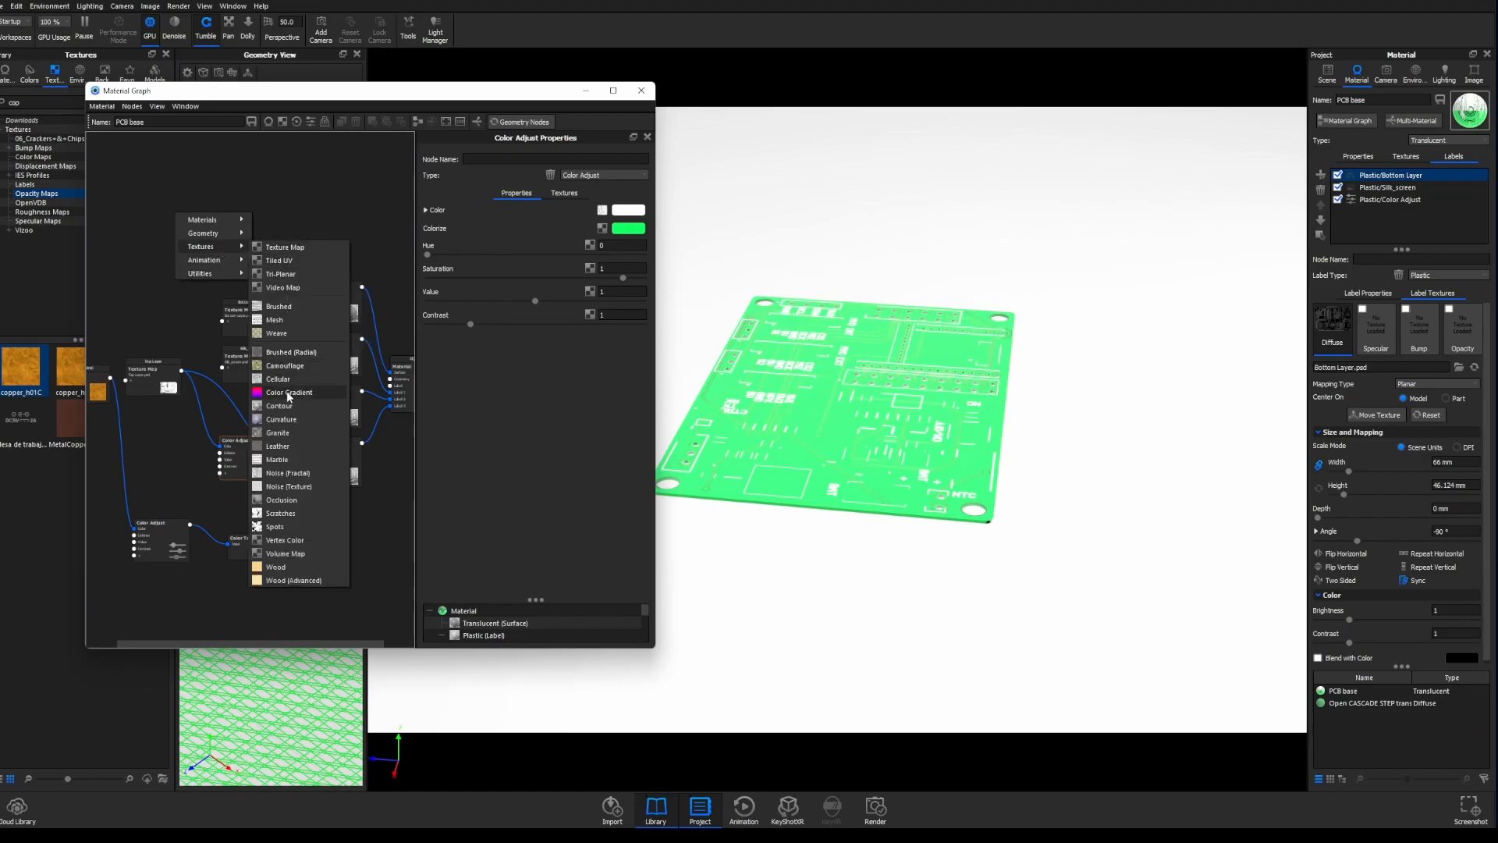
pyautogui.click(289, 396)
pyautogui.click(204, 234)
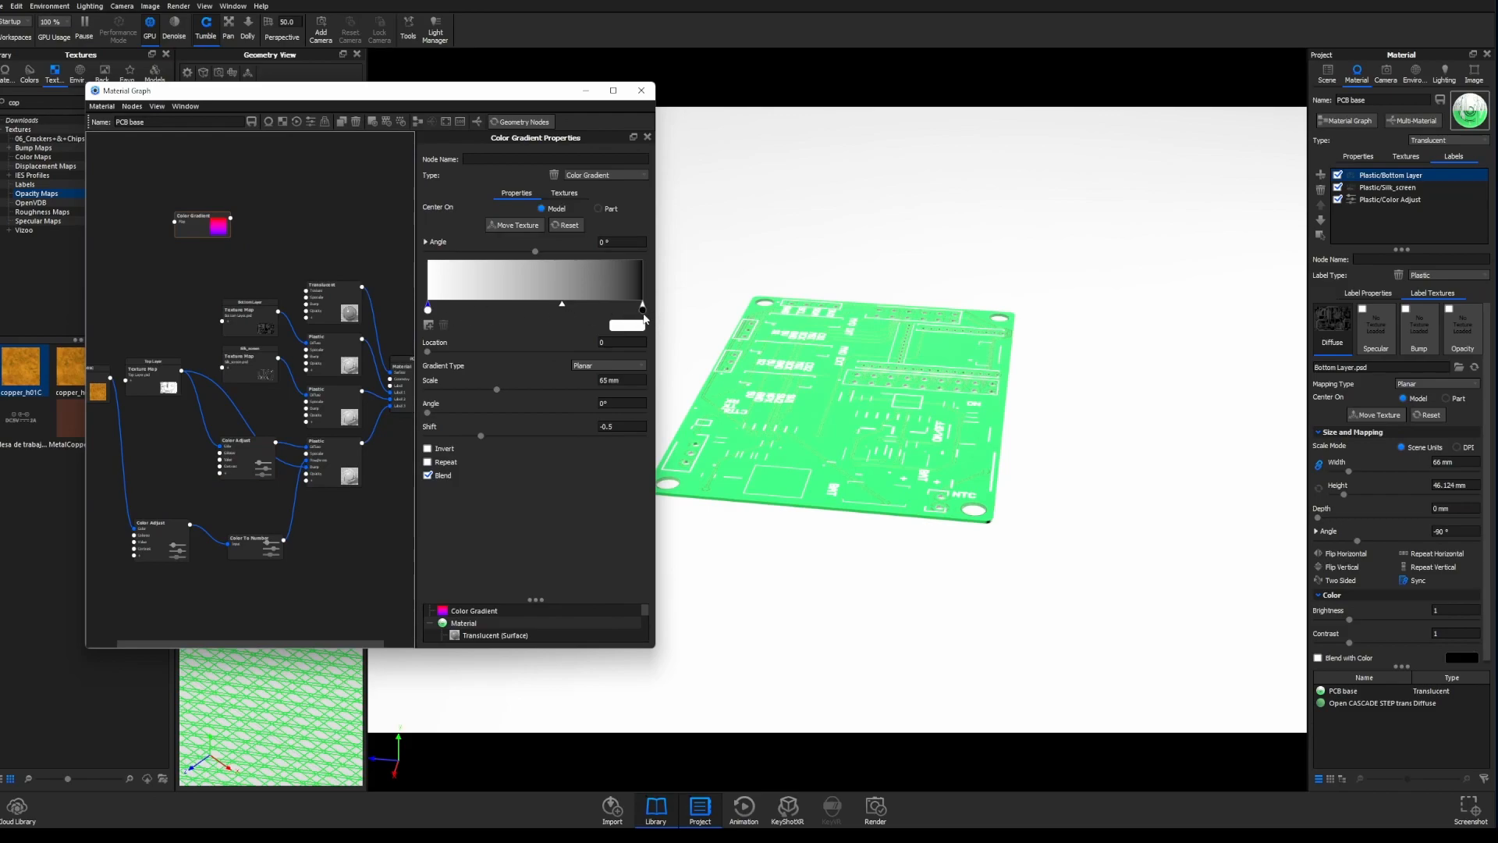
# - Reduce the Color Gradient to a single stop and colour it bright green so the whole gradient is solid
pyautogui.doubleClick(426, 310)
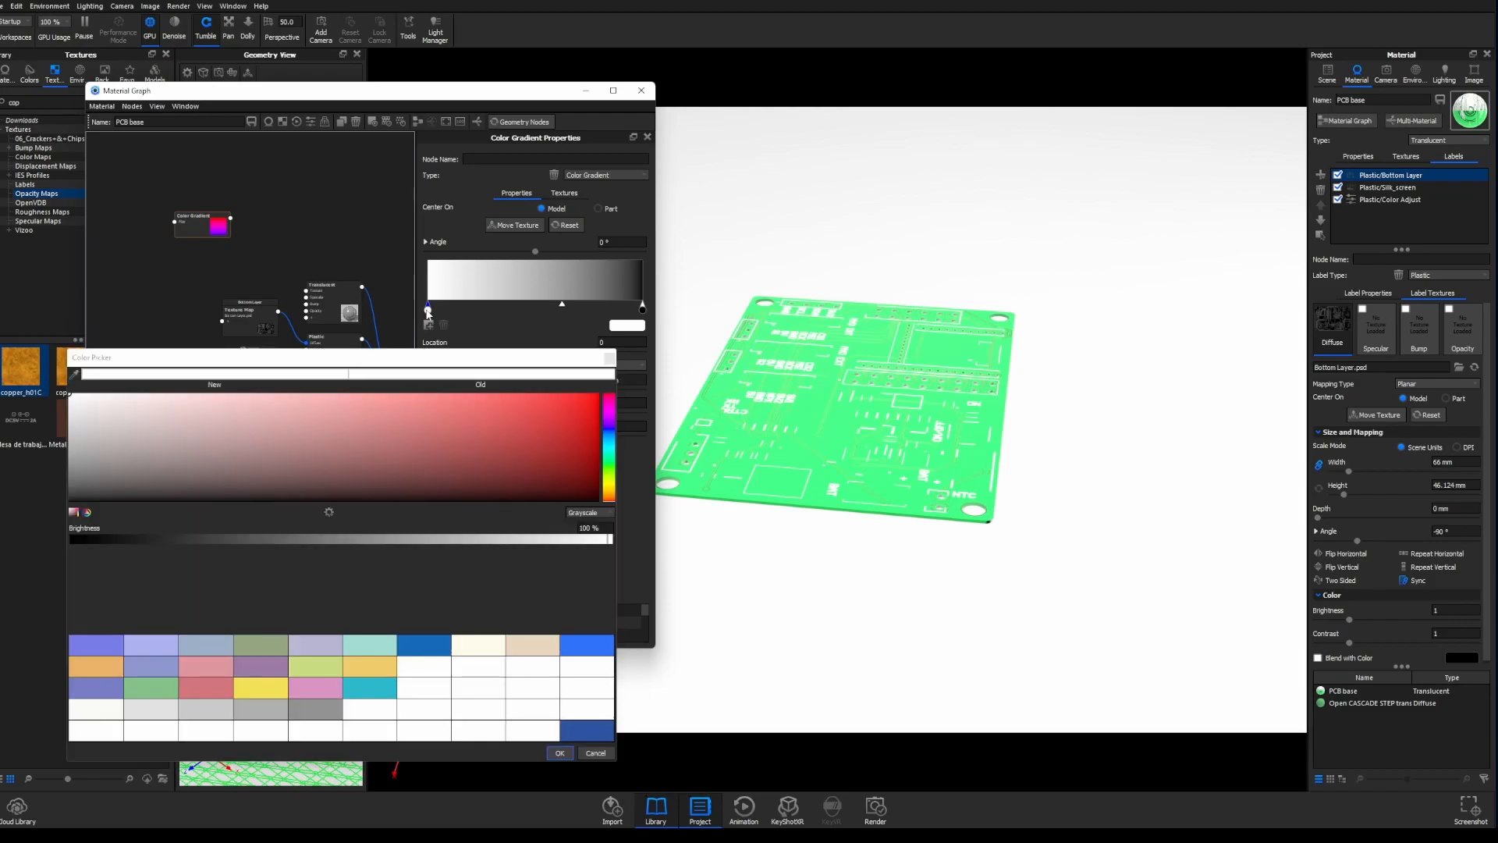
pyautogui.click(70, 499)
pyautogui.click(559, 753)
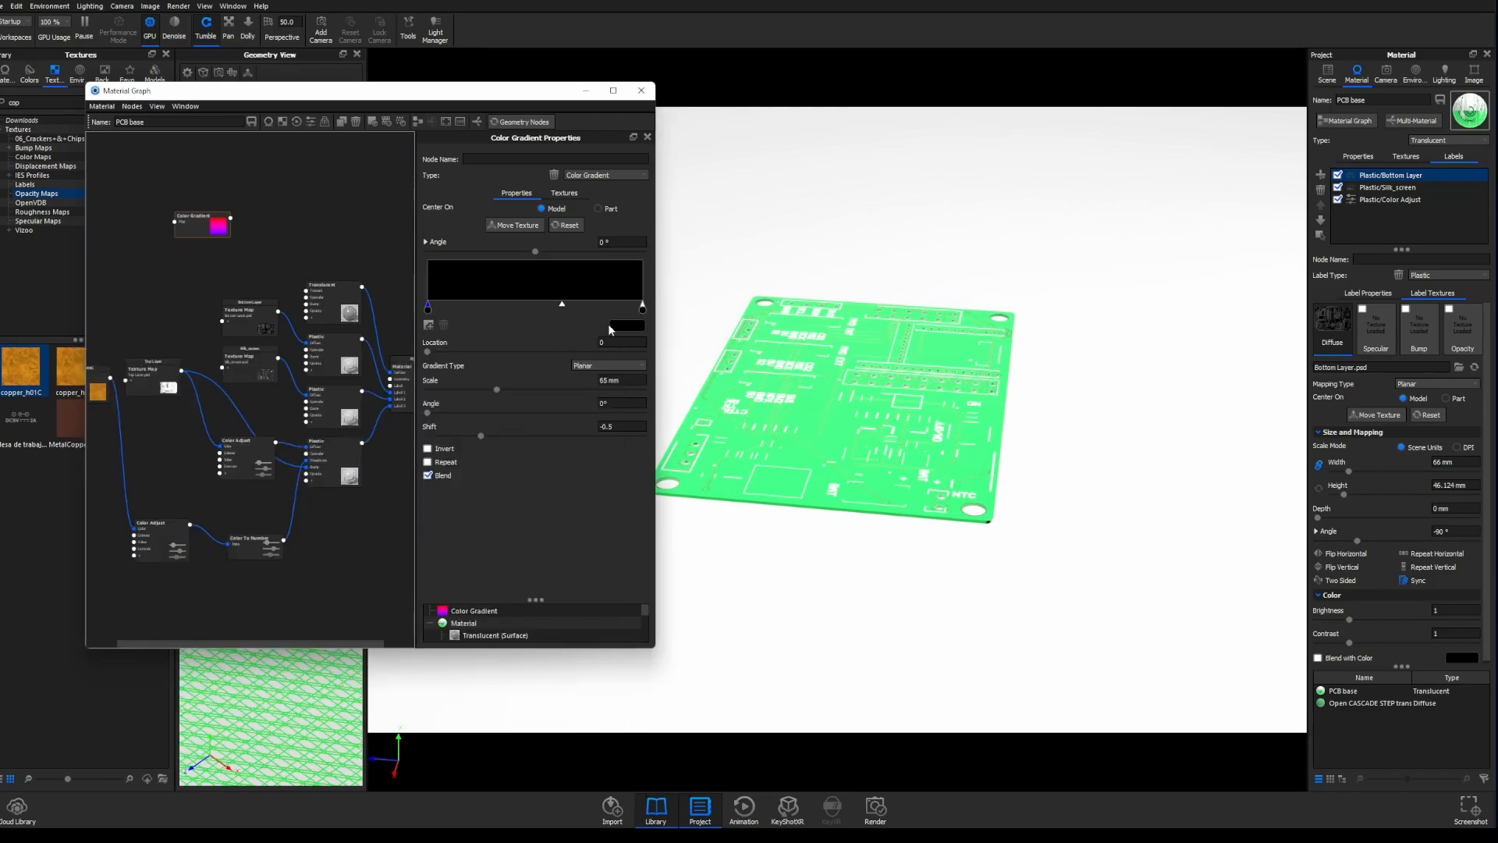
pyautogui.moveTo(643, 307); pyautogui.dragTo(330, 299)
pyautogui.click(627, 328)
pyautogui.click(606, 459)
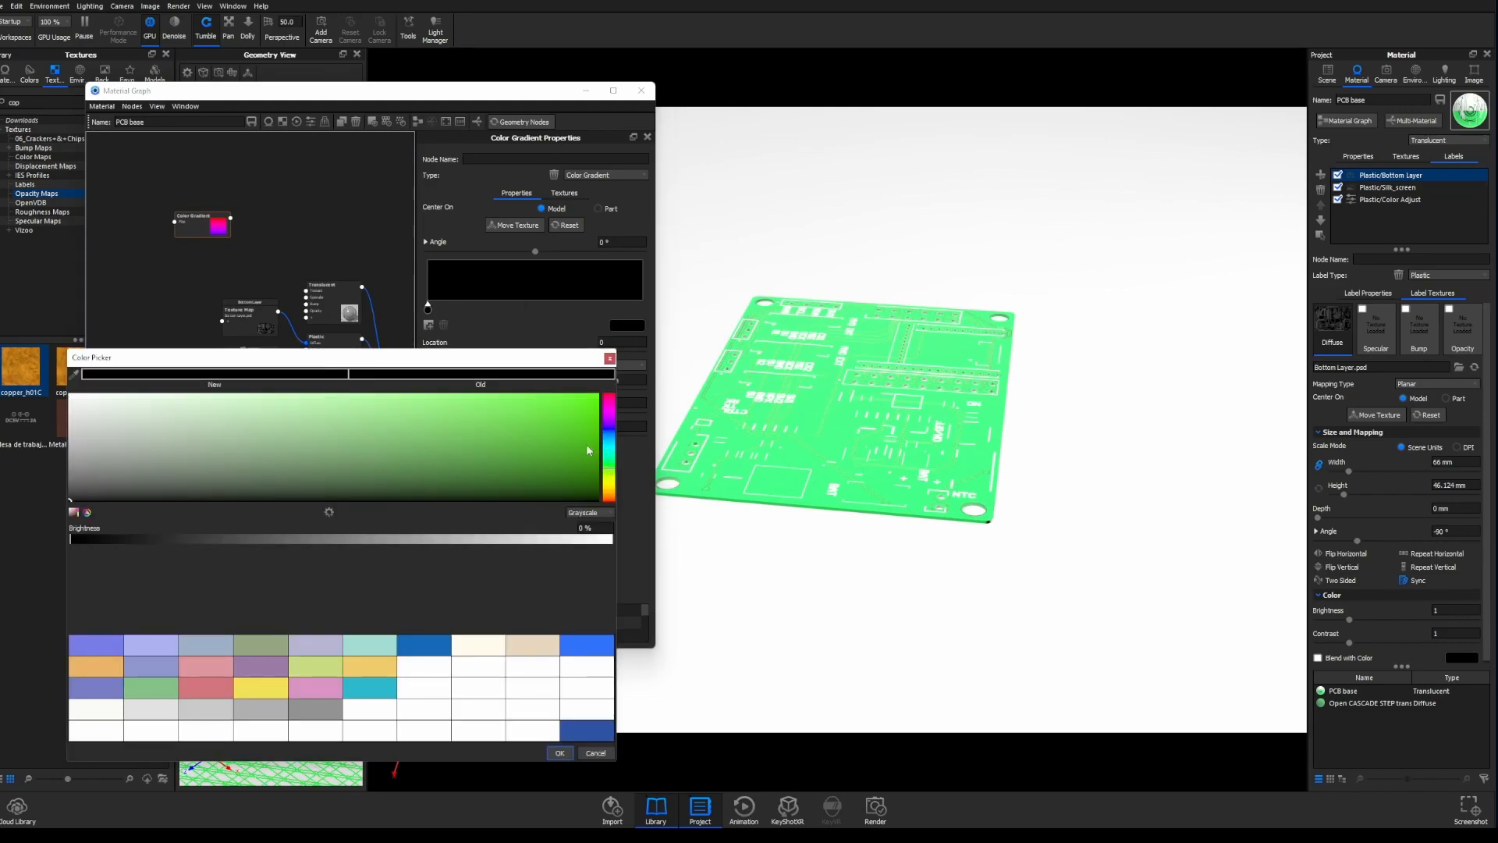
pyautogui.click(593, 397)
pyautogui.click(559, 753)
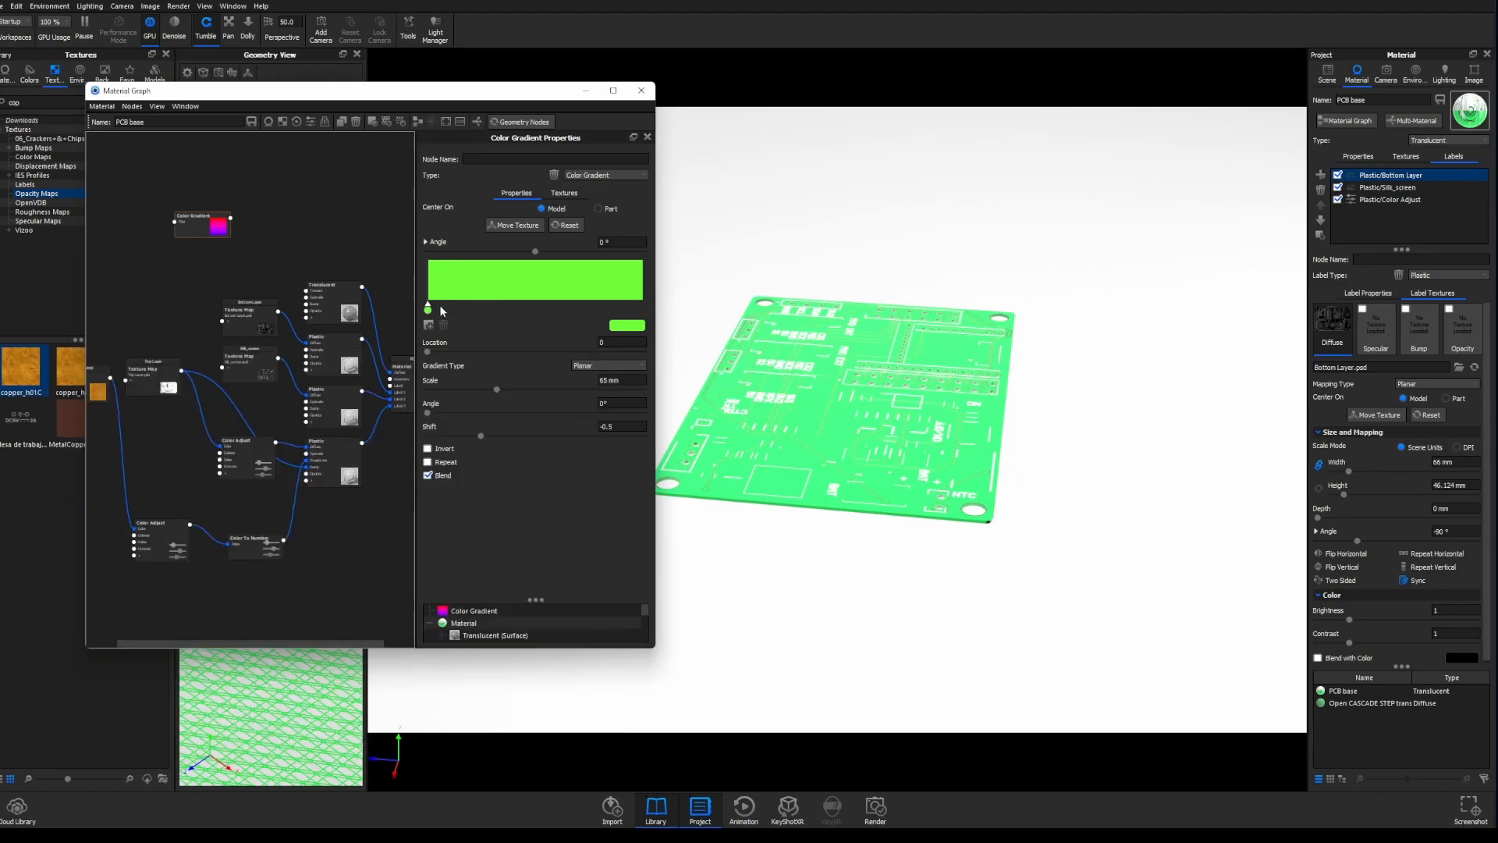
pyautogui.moveTo(429, 311); pyautogui.dragTo(375, 315)
pyautogui.click(549, 311)
pyautogui.moveTo(550, 311); pyautogui.dragTo(376, 317)
# - Rearrange the Color Gradient, Bottom Layer, Silk_screen, Top Layer and Color Adjust nodes to free space before the Bottom Layer's Plastic label
pyautogui.moveTo(207, 228); pyautogui.dragTo(159, 242)
pyautogui.moveTo(245, 465); pyautogui.dragTo(241, 492)
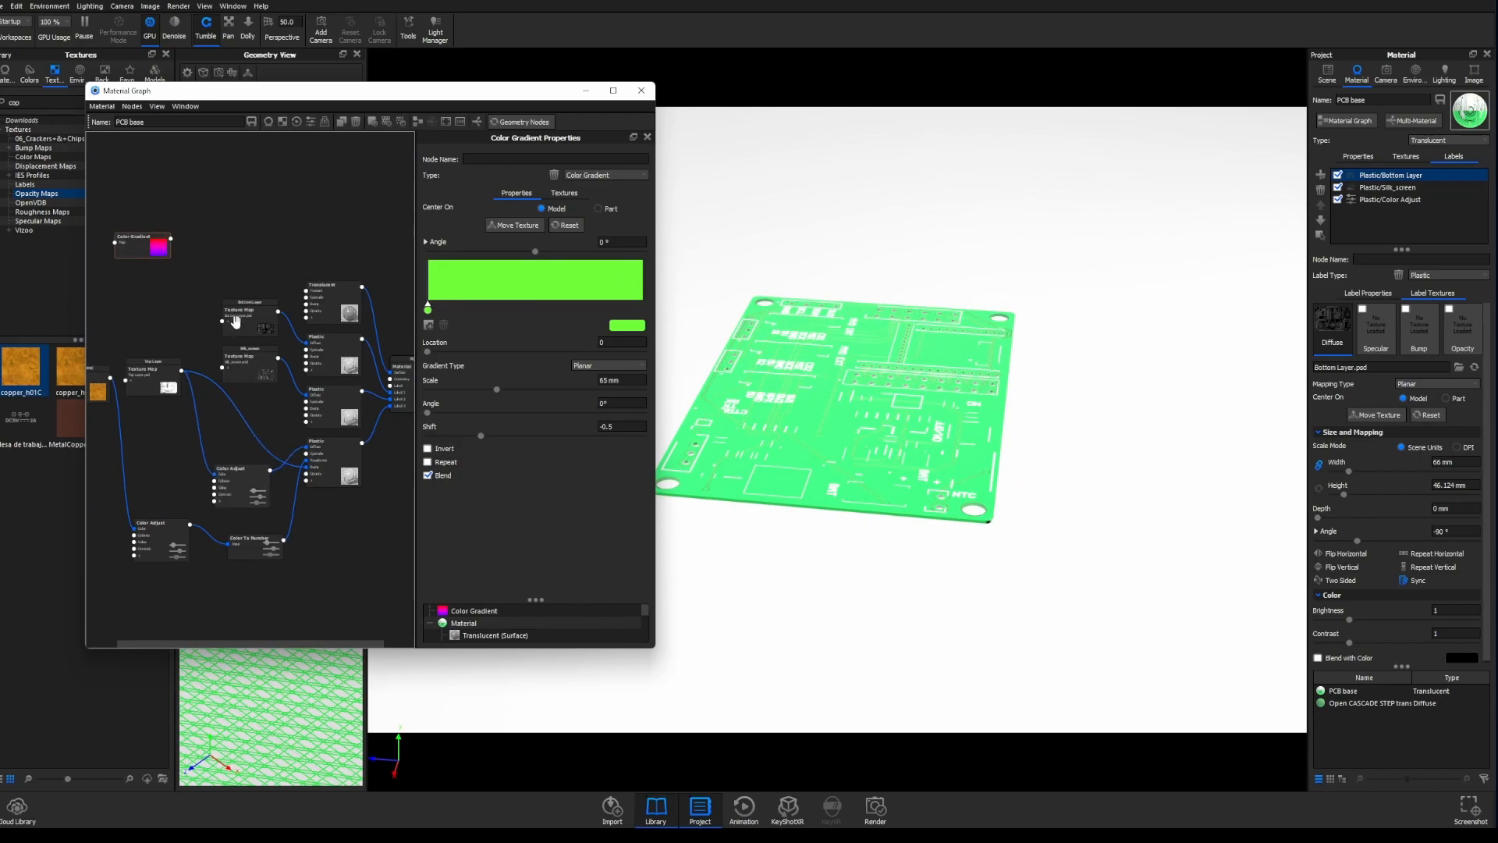
pyautogui.moveTo(234, 321); pyautogui.dragTo(164, 305)
pyautogui.moveTo(157, 381); pyautogui.dragTo(160, 446)
pyautogui.moveTo(251, 358); pyautogui.dragTo(226, 387)
pyautogui.moveTo(188, 297); pyautogui.dragTo(168, 296)
pyautogui.scroll(3, 185, 302)
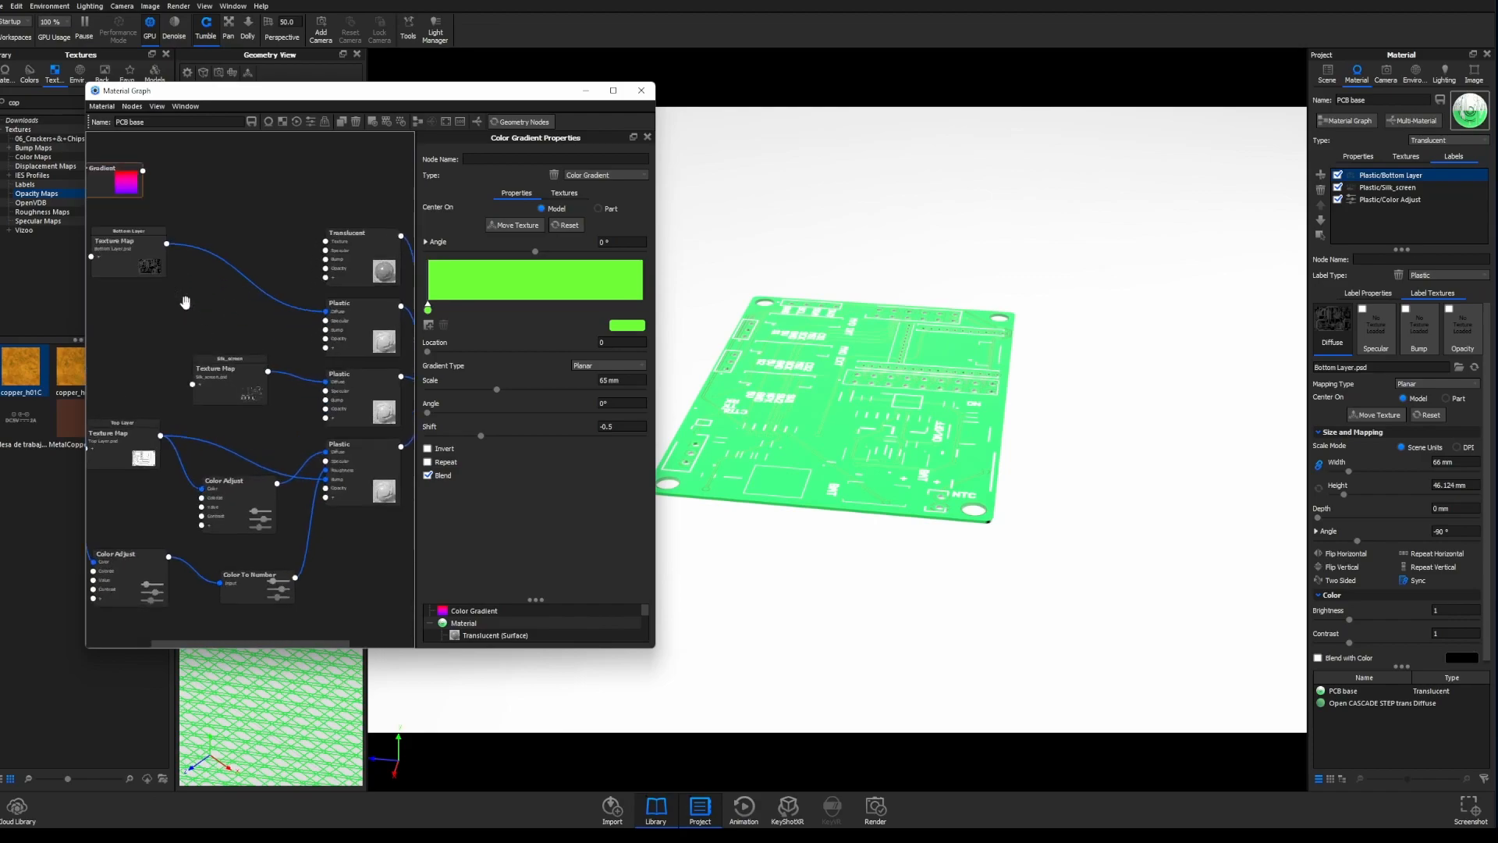
# - Insert a Color Adjust node between the Bottom Layer texture and its Plastic label, and set its Colorize colour to yellow-green
pyautogui.moveTo(982, 526); pyautogui.dragTo(863, 280)
pyautogui.click(236, 256)
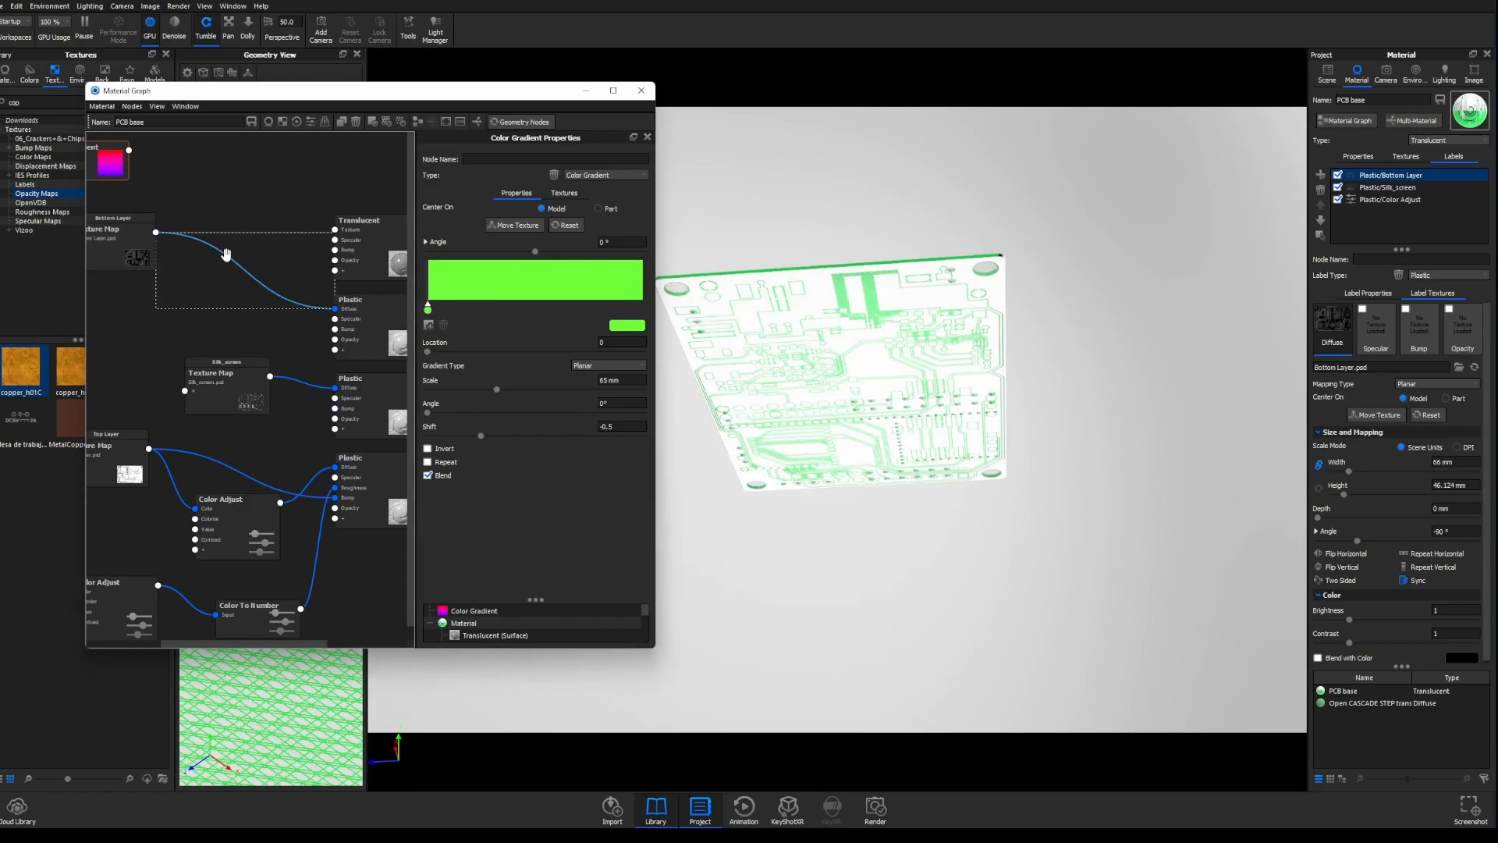
pyautogui.rightClick(226, 255)
pyautogui.moveTo(257, 295)
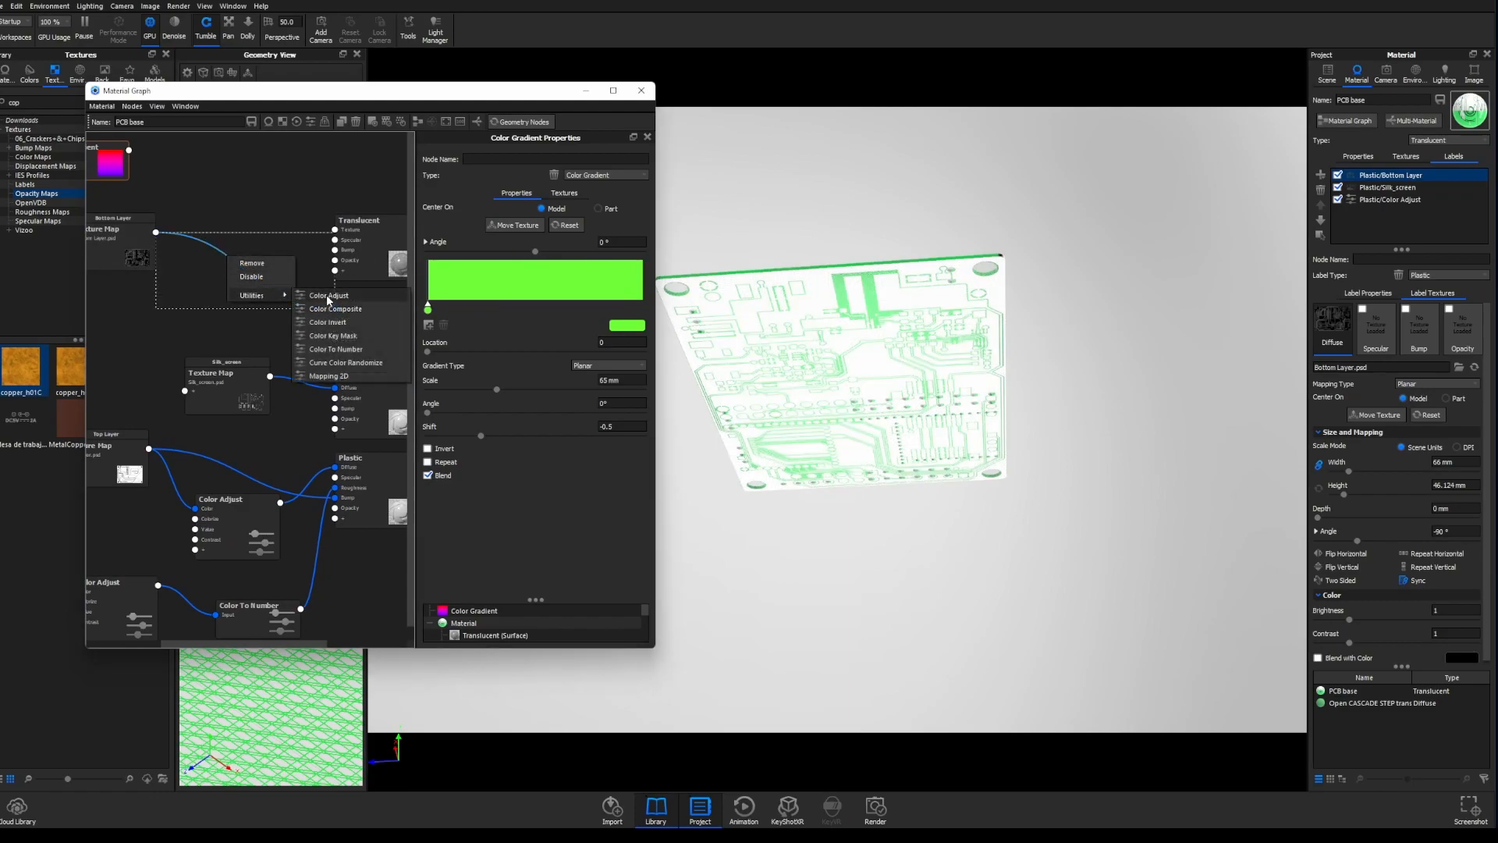
pyautogui.click(328, 296)
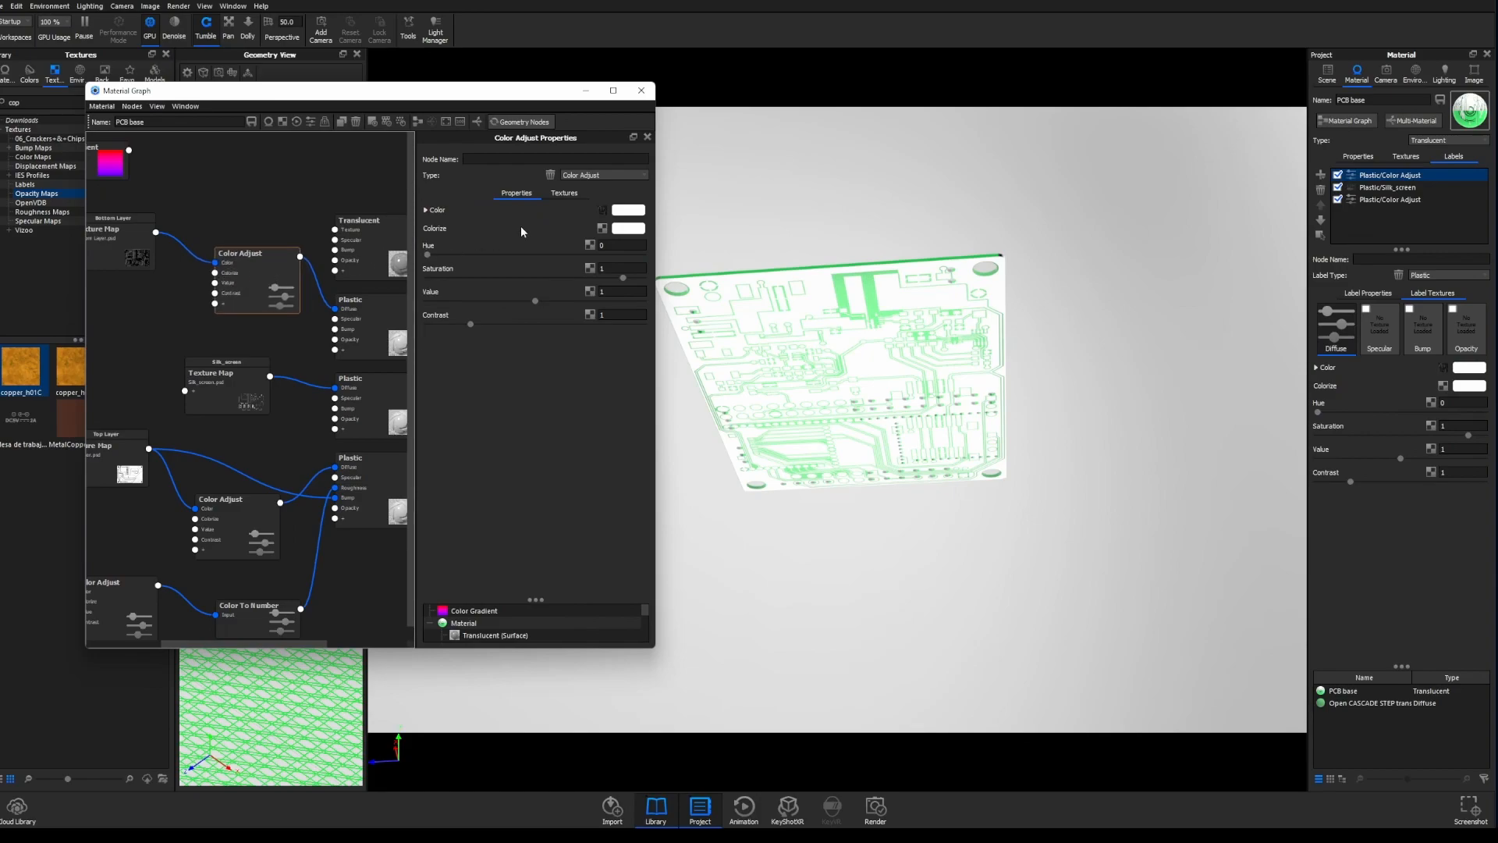
pyautogui.click(627, 228)
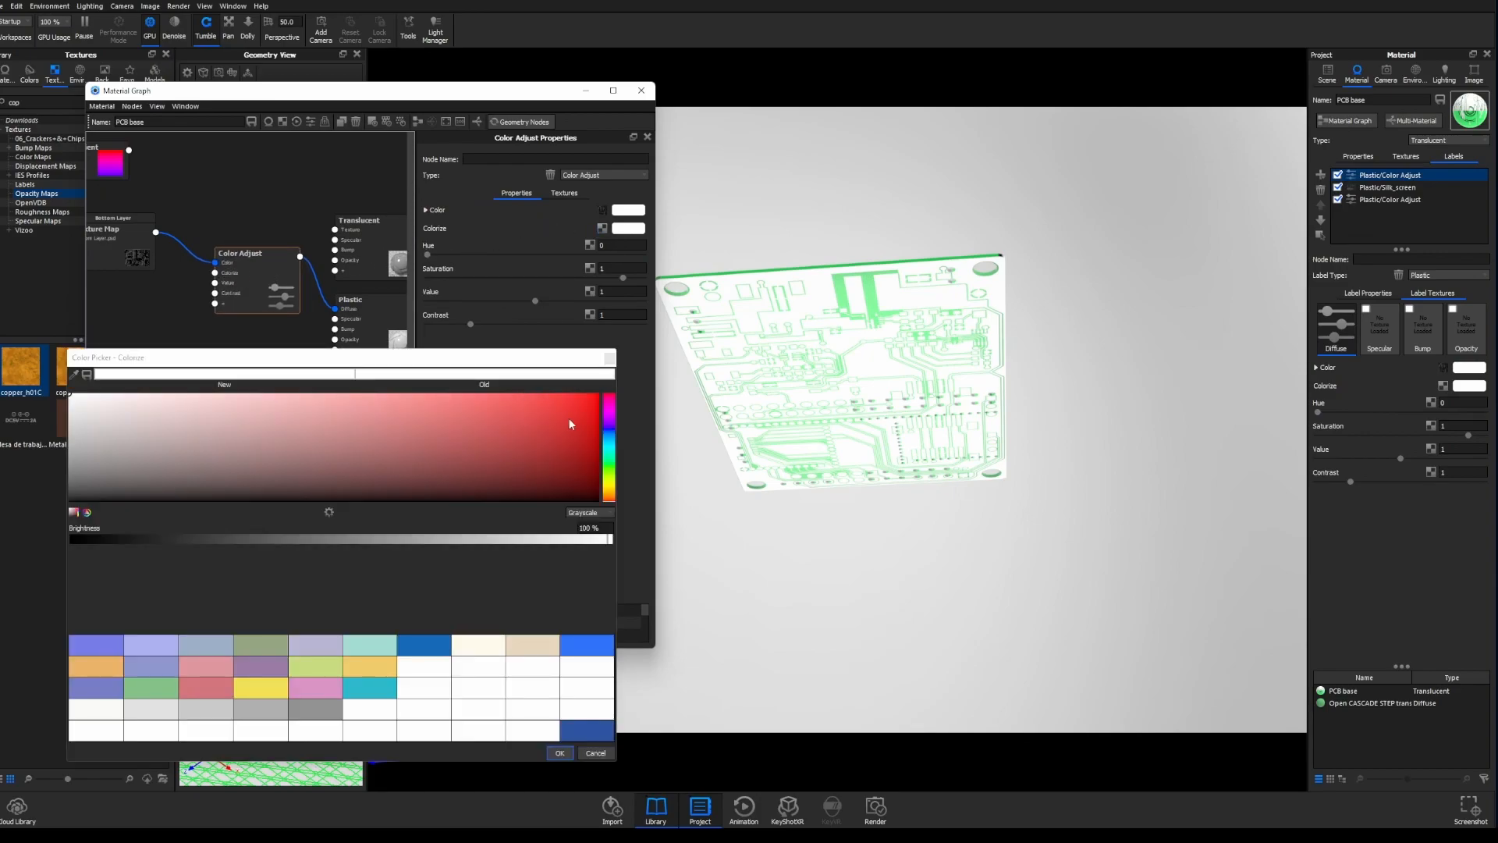
pyautogui.click(609, 459)
pyautogui.click(559, 753)
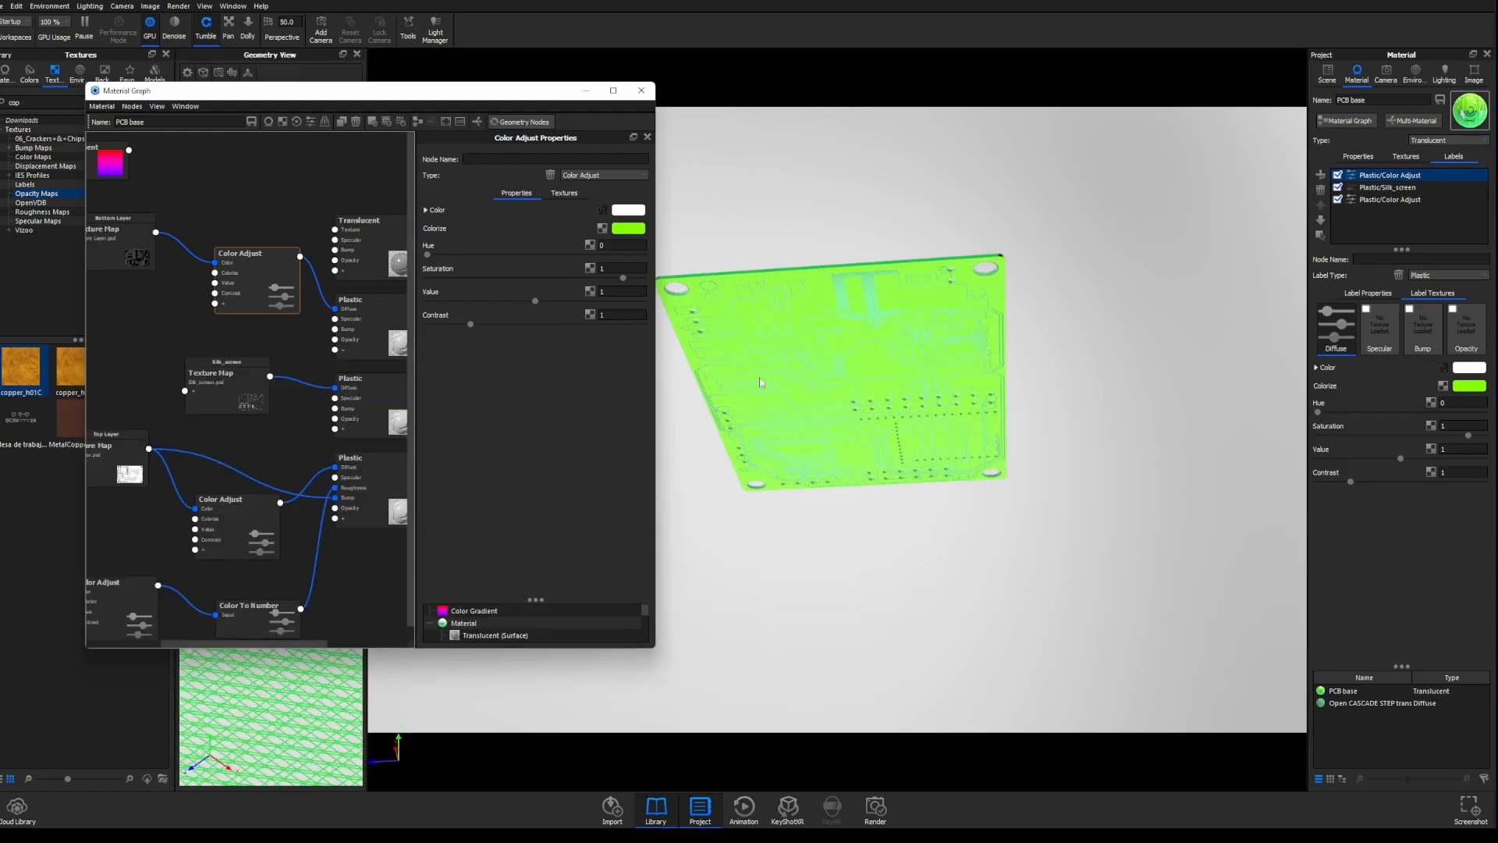
# - Connect the Color Gradient to the Colorize input of the Bottom Layer's Color Adjust node
pyautogui.scroll(-2, 250, 367)
pyautogui.moveTo(133, 191); pyautogui.dragTo(223, 295)
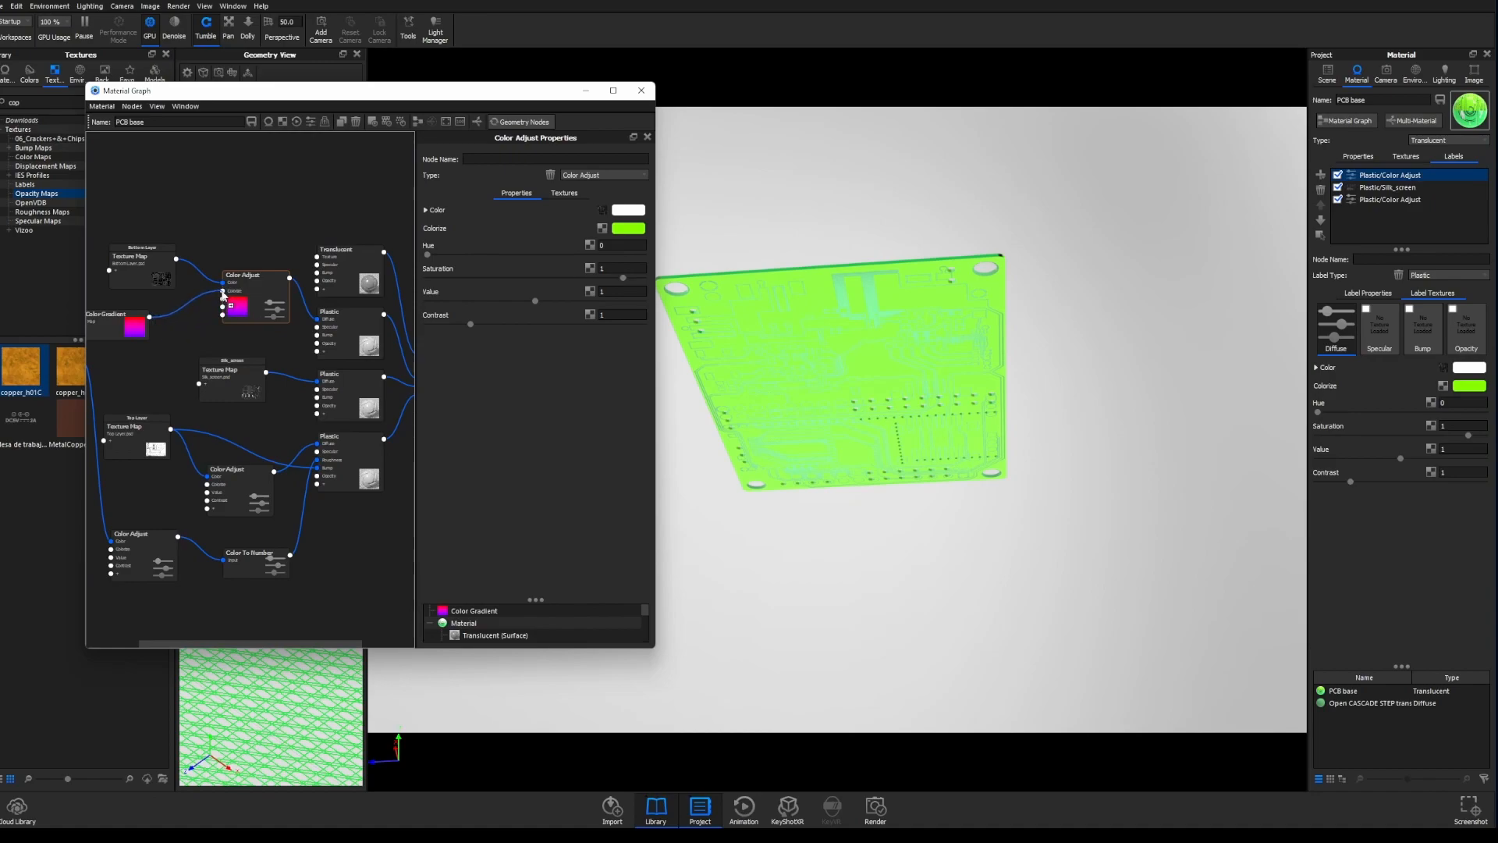
pyautogui.moveTo(223, 295); pyautogui.dragTo(224, 296)
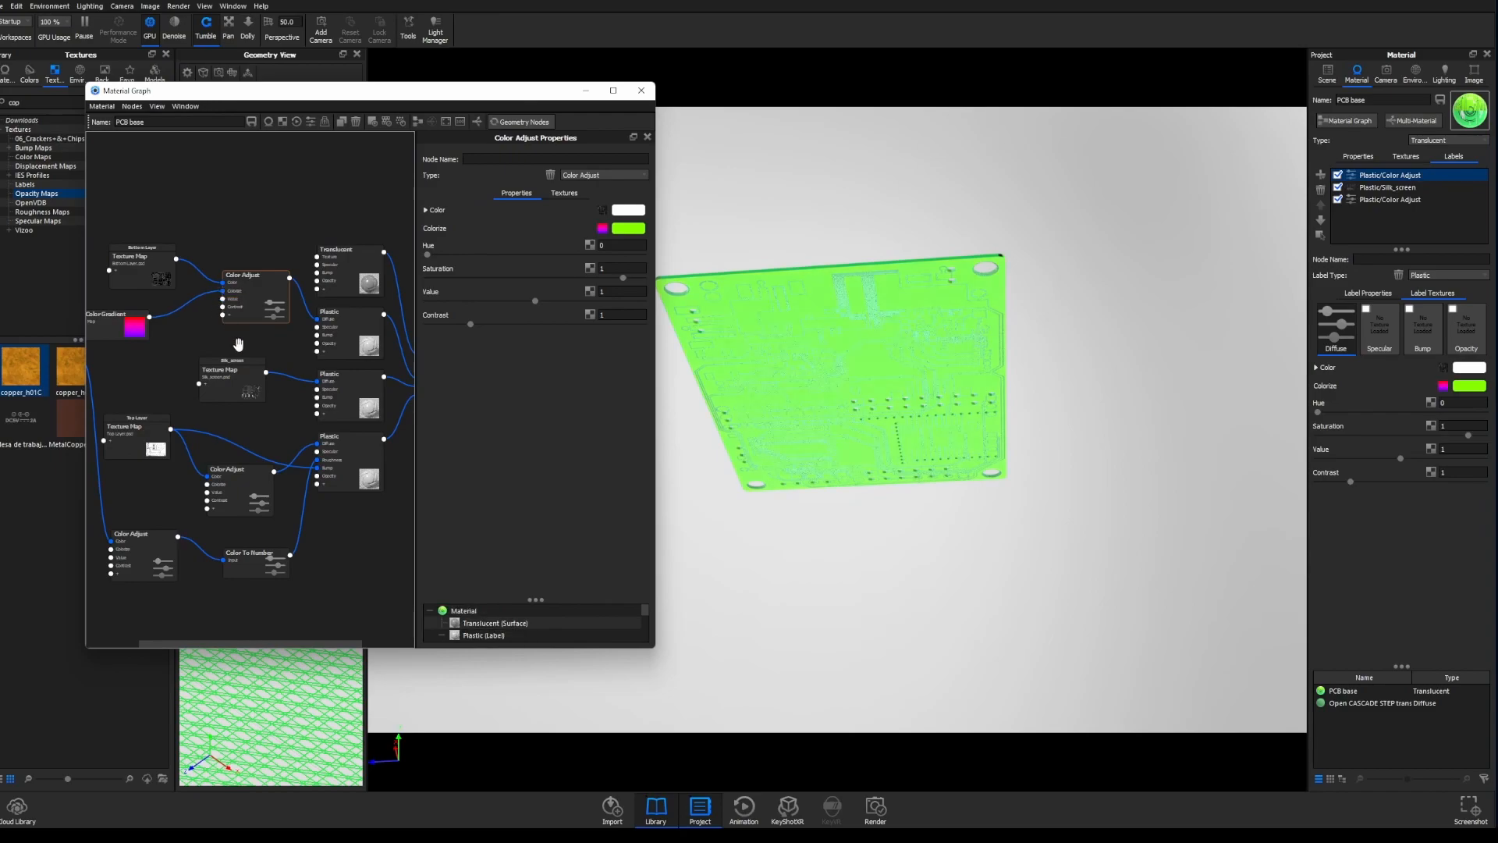
# - Recolour the Color Gradient's single stop red
pyautogui.click(122, 324)
pyautogui.click(614, 330)
pyautogui.moveTo(607, 412); pyautogui.dragTo(608, 394)
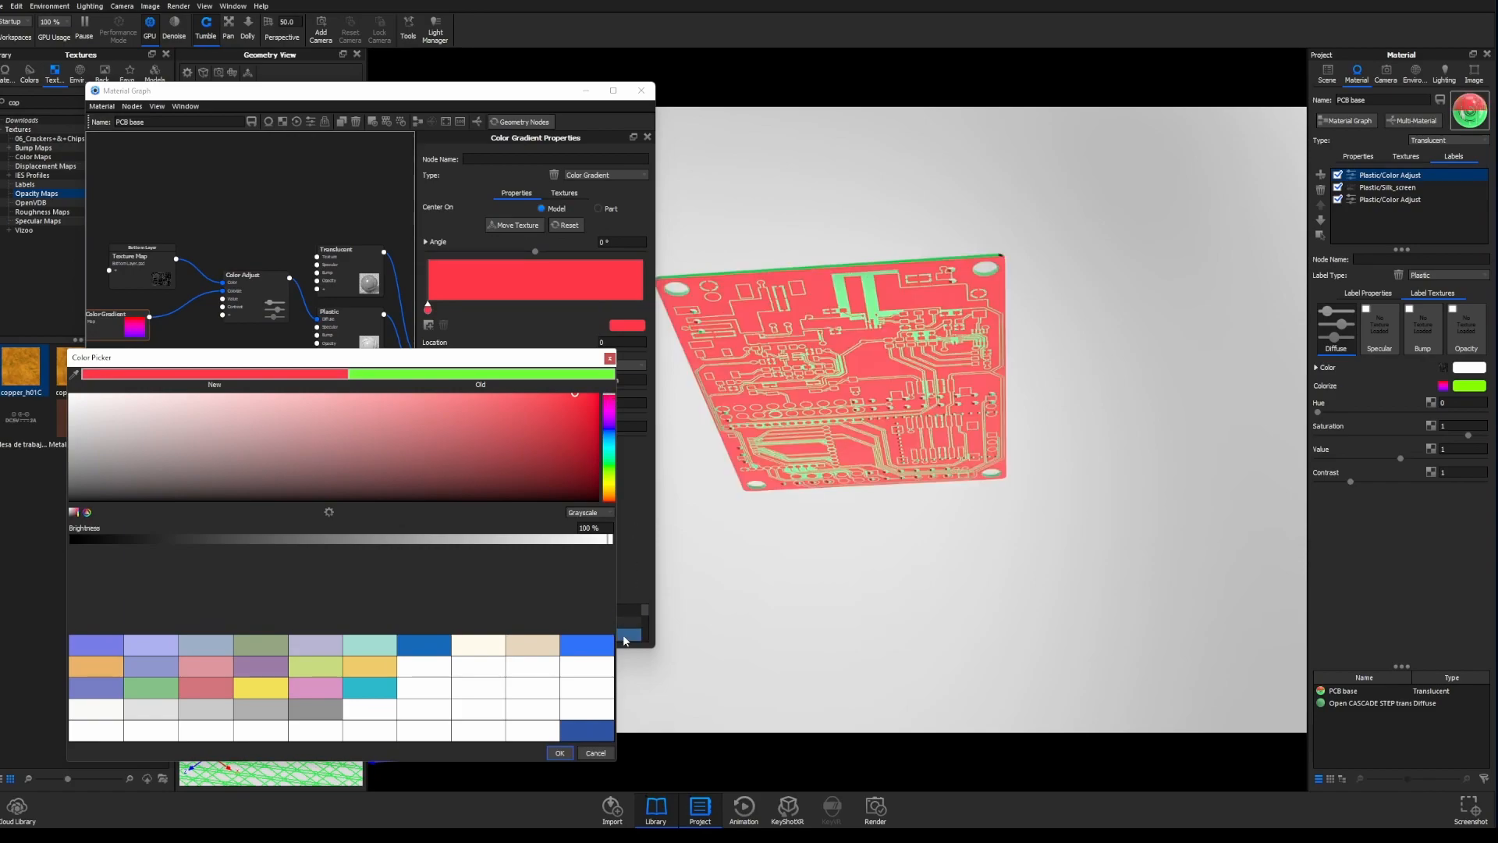
pyautogui.click(559, 753)
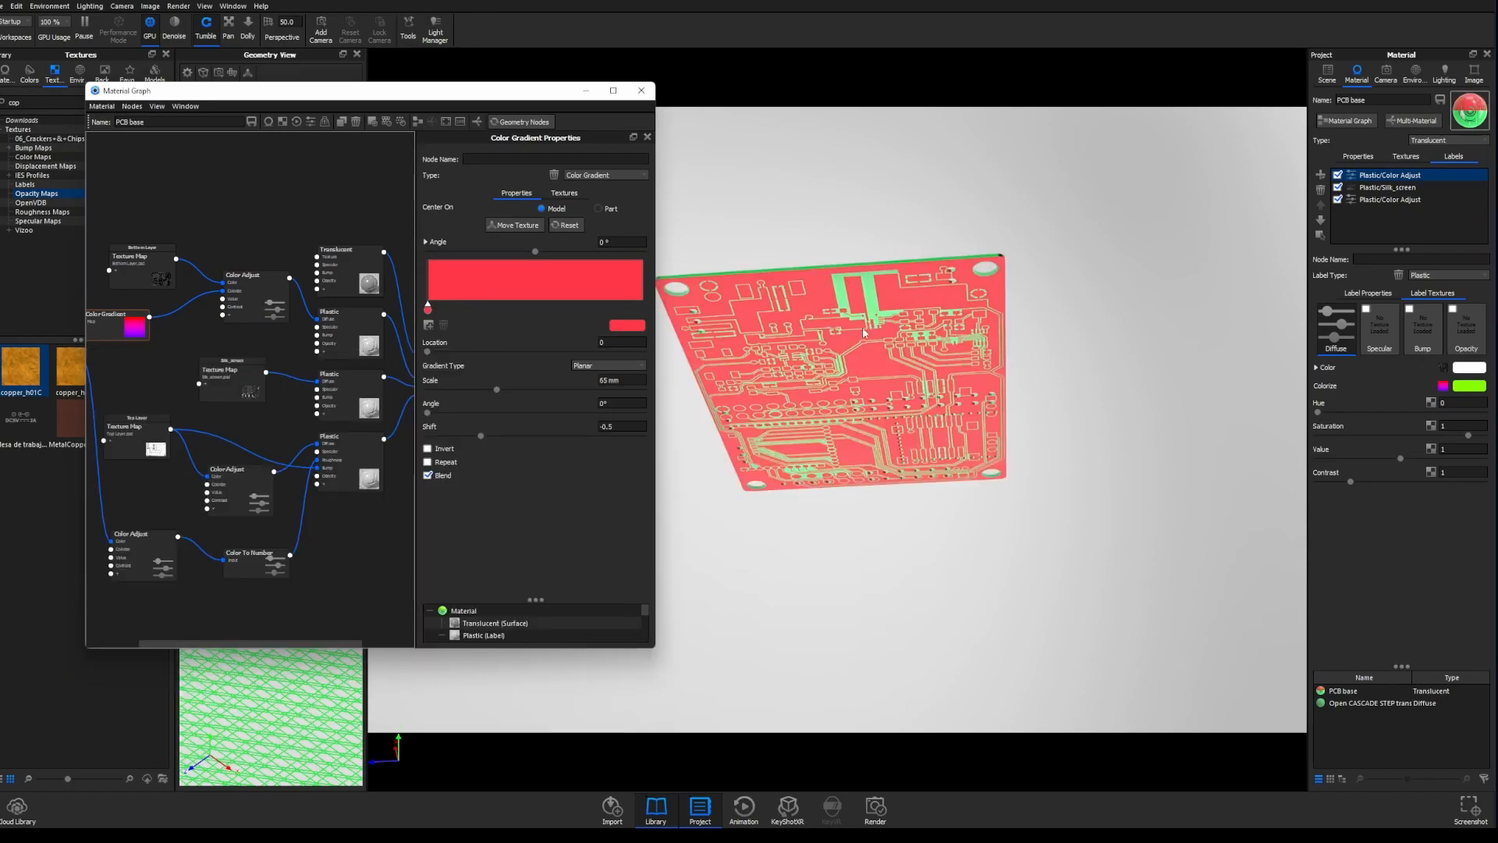
# - Connect the Color Gradient to the Colorize input of the Top Layer's Color Adjust node as well
pyautogui.moveTo(1038, 248)
pyautogui.mouseDown()
pyautogui.moveTo(980, 445)
pyautogui.moveTo(1017, 445)
pyautogui.moveTo(1054, 361)
pyautogui.moveTo(1077, 213)
pyautogui.moveTo(1049, 257)
pyautogui.moveTo(1038, 238)
pyautogui.mouseUp()
pyautogui.moveTo(138, 321); pyautogui.dragTo(130, 322)
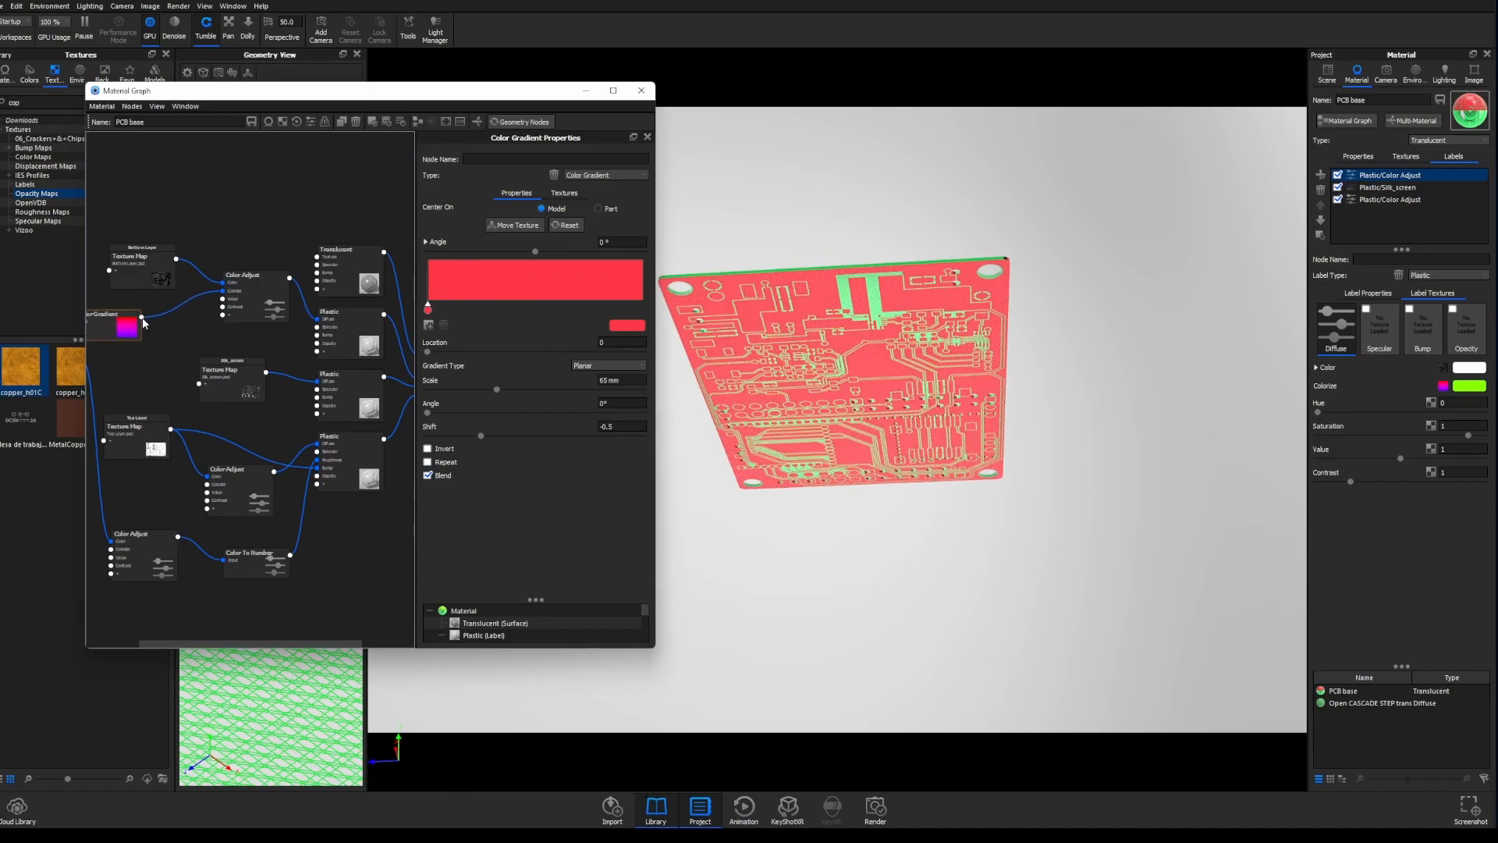
pyautogui.moveTo(140, 311); pyautogui.dragTo(227, 487)
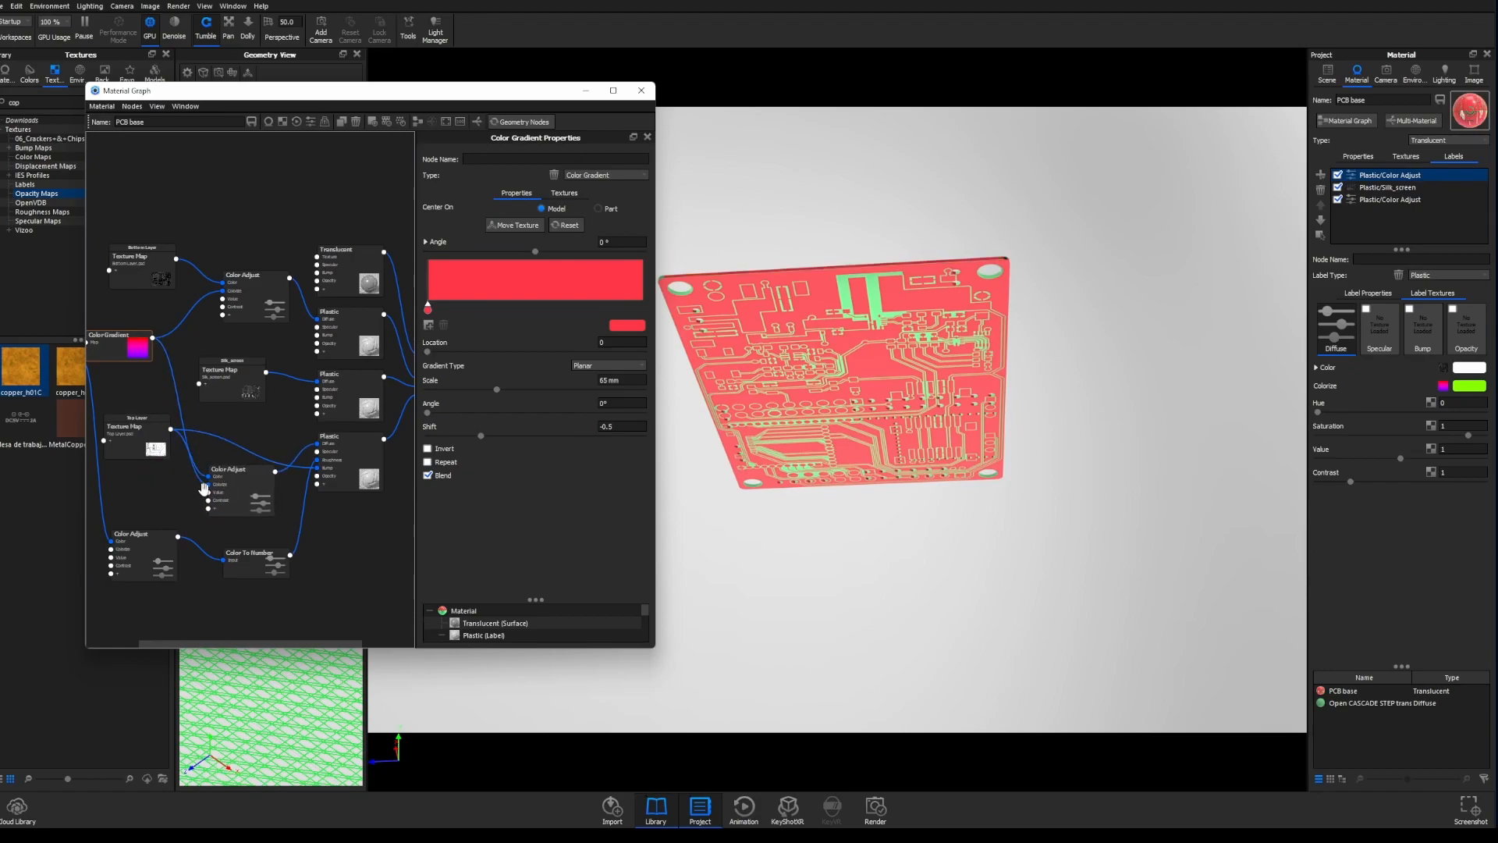
pyautogui.moveTo(140, 448); pyautogui.dragTo(148, 454)
pyautogui.moveTo(1137, 219); pyautogui.dragTo(840, 465)
pyautogui.scroll(10, 840, 465)
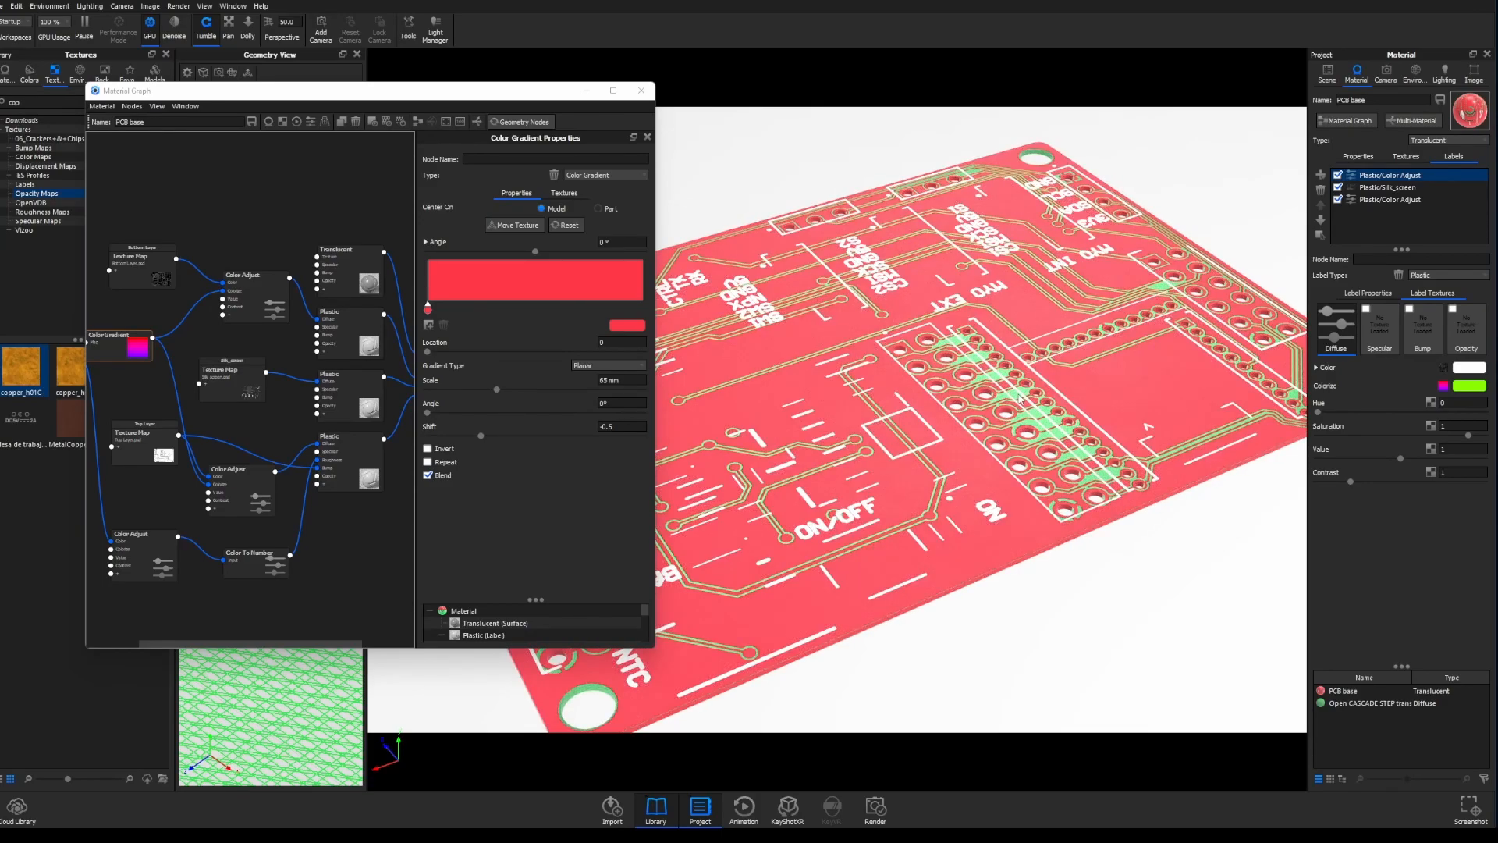
pyautogui.scroll(-2, 1022, 396)
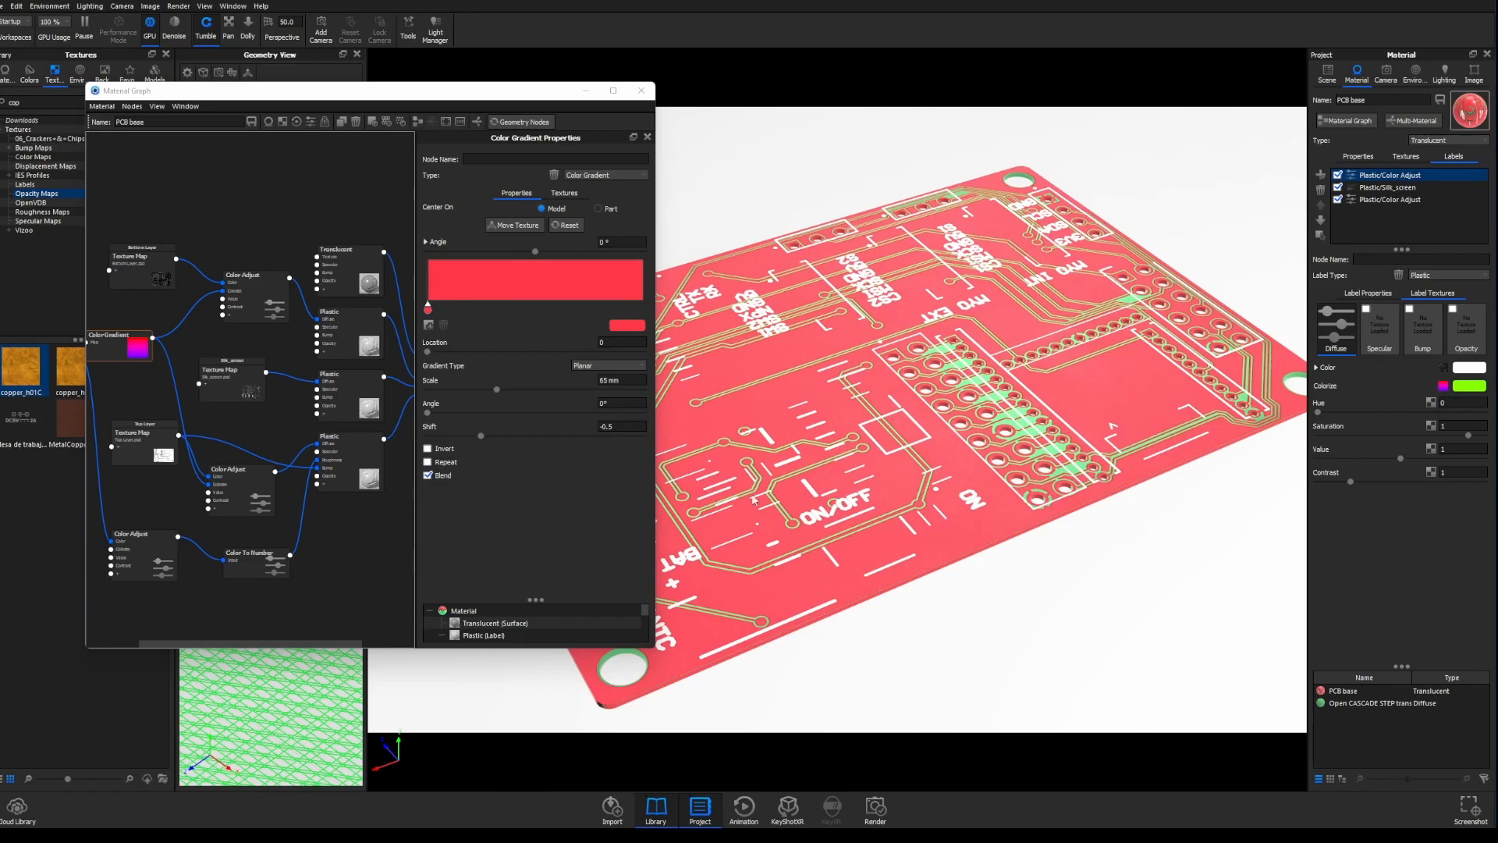
# - Connect the Color Gradient to the Translucent base's Texture input, then place the gradient node above the others and Bottom Layer lower
pyautogui.moveTo(124, 352); pyautogui.dragTo(317, 260)
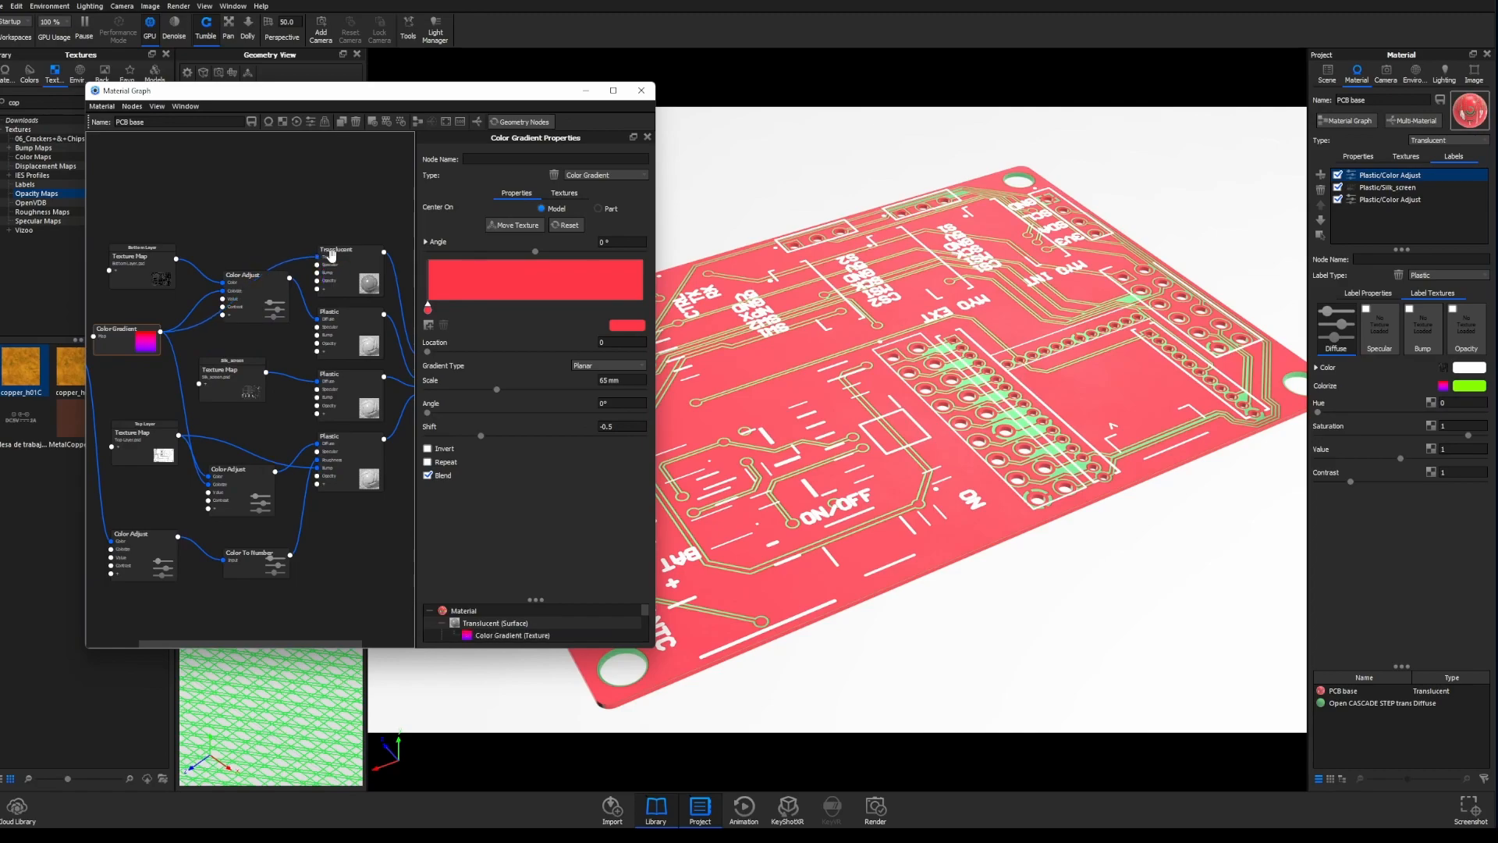
pyautogui.moveTo(1013, 606); pyautogui.dragTo(1106, 582)
pyautogui.moveTo(162, 334); pyautogui.dragTo(194, 163)
pyautogui.moveTo(156, 275); pyautogui.dragTo(151, 350)
pyautogui.scroll(3, 963, 426)
pyautogui.scroll(-4, 963, 426)
pyautogui.moveTo(157, 179); pyautogui.dragTo(125, 216)
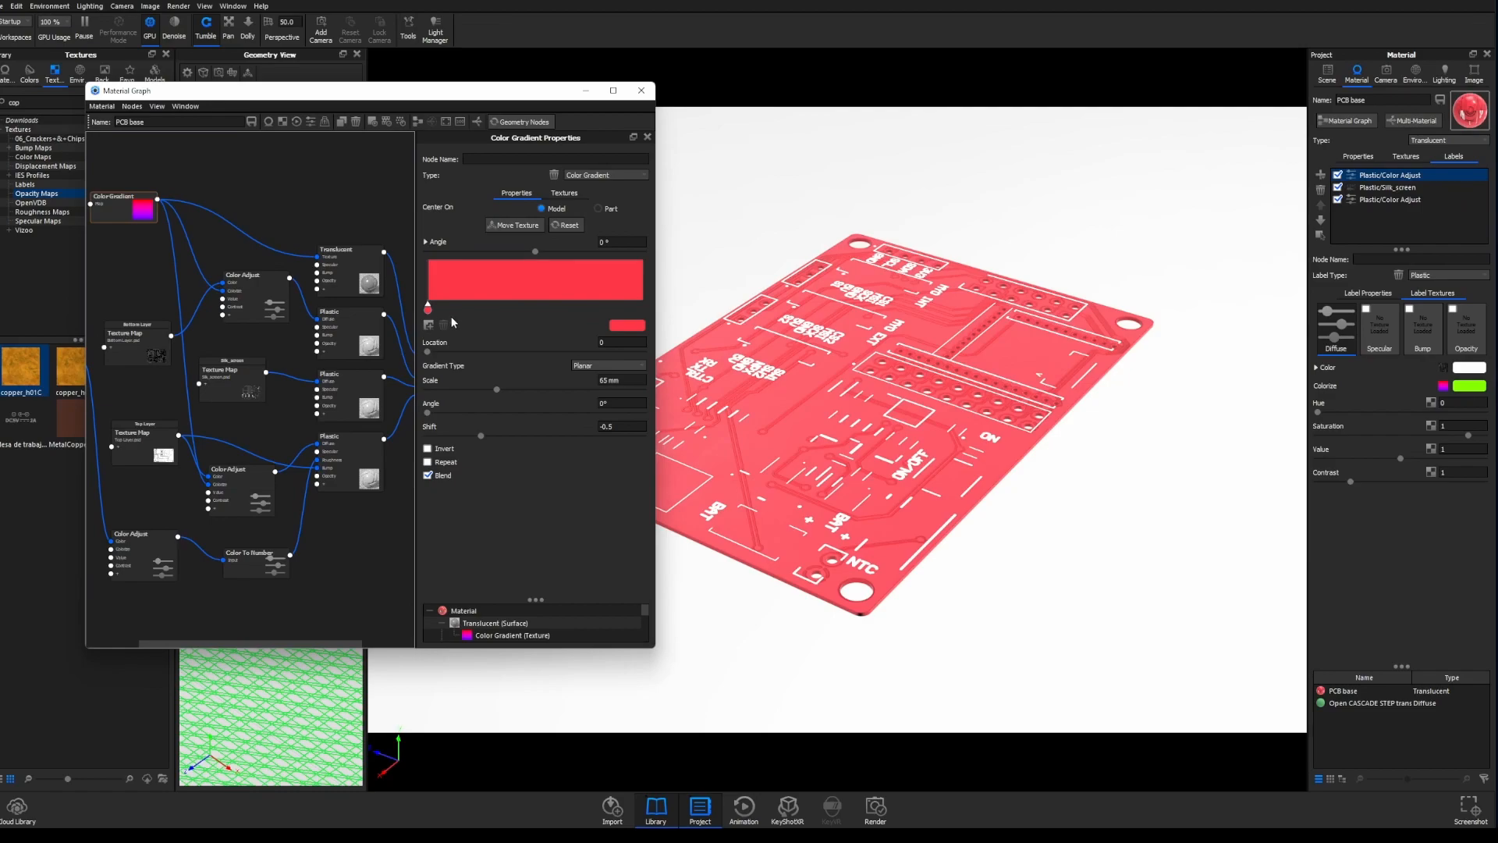
# - Try yellow-green, blue, purple and turquoise hues for the Color Gradient's stop, applying turquoise
pyautogui.click(428, 308)
pyautogui.click(625, 326)
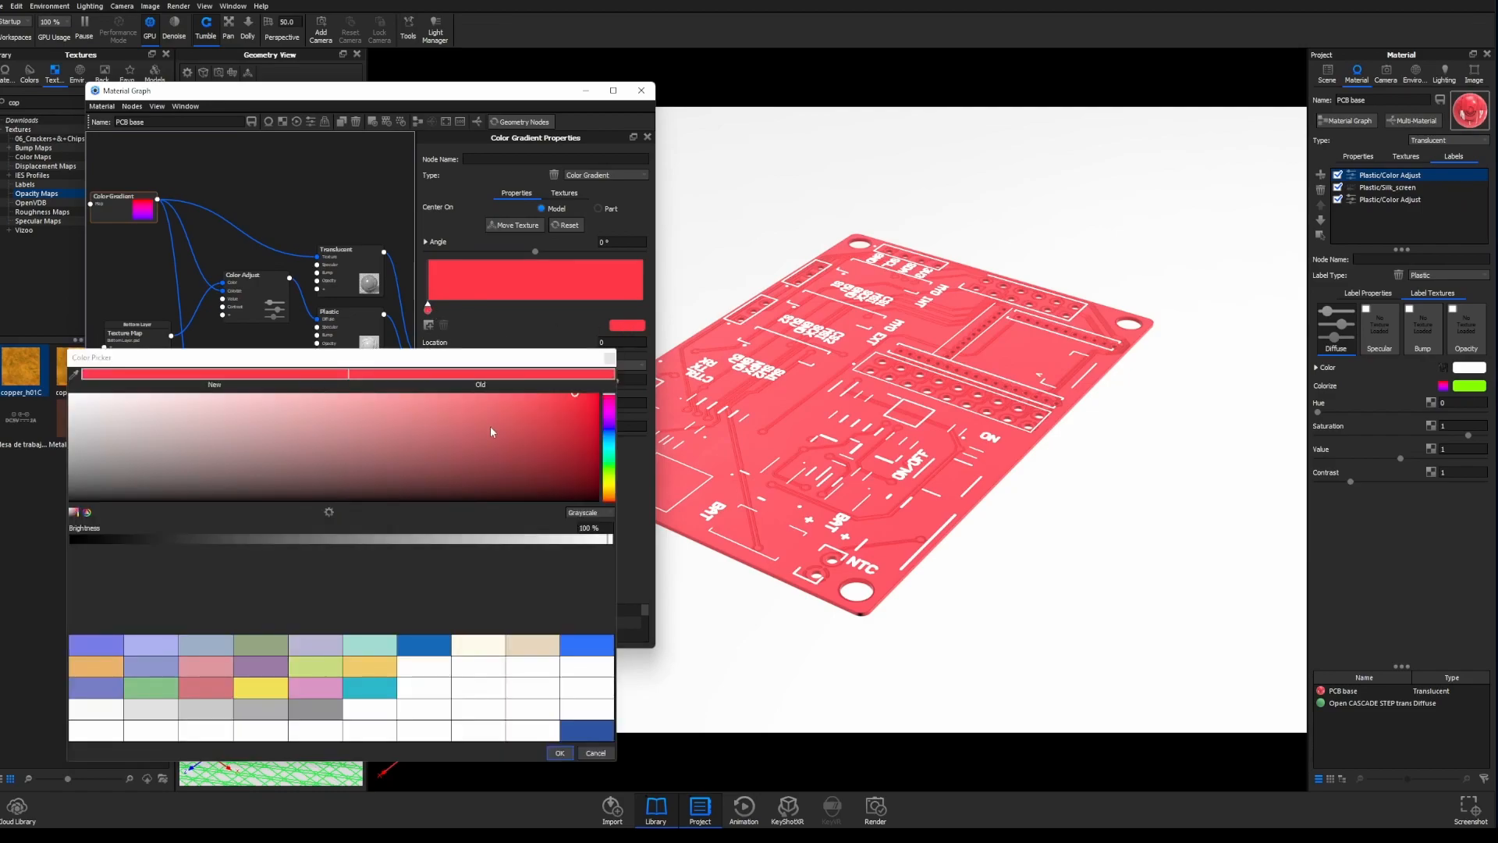
pyautogui.click(608, 472)
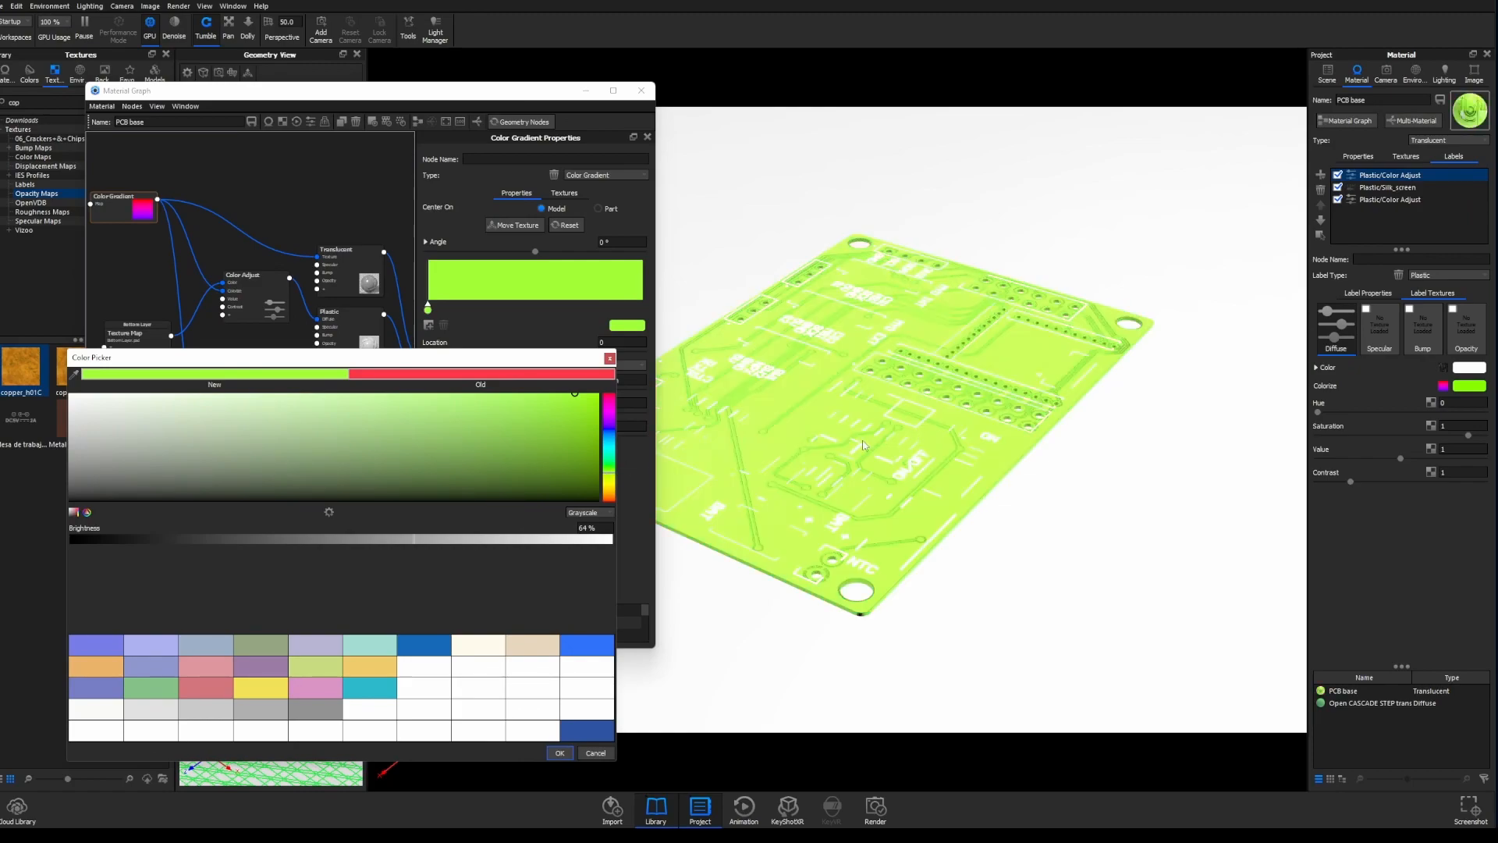
pyautogui.click(608, 434)
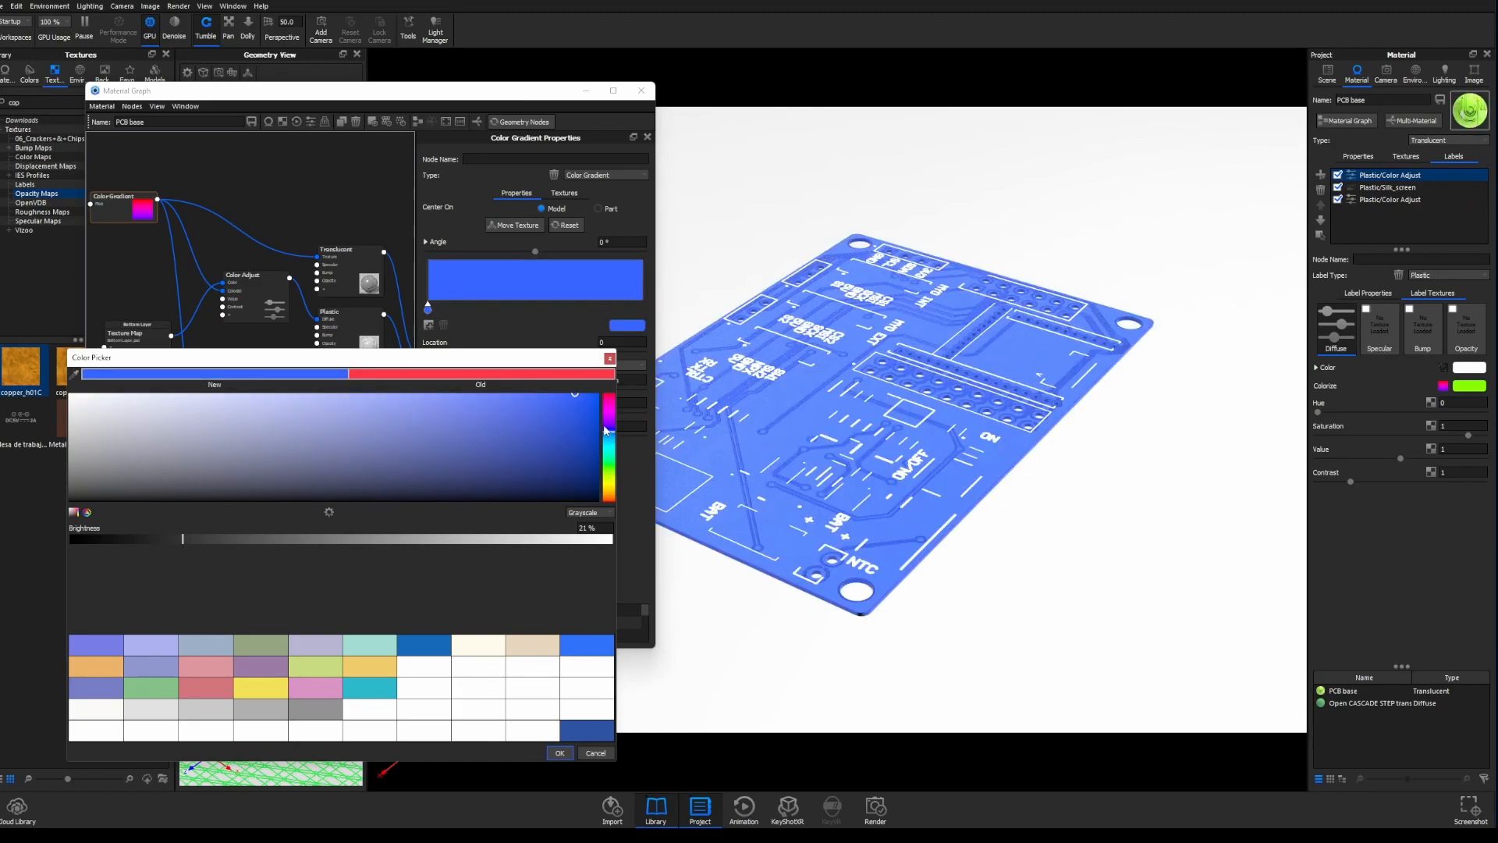
pyautogui.click(608, 415)
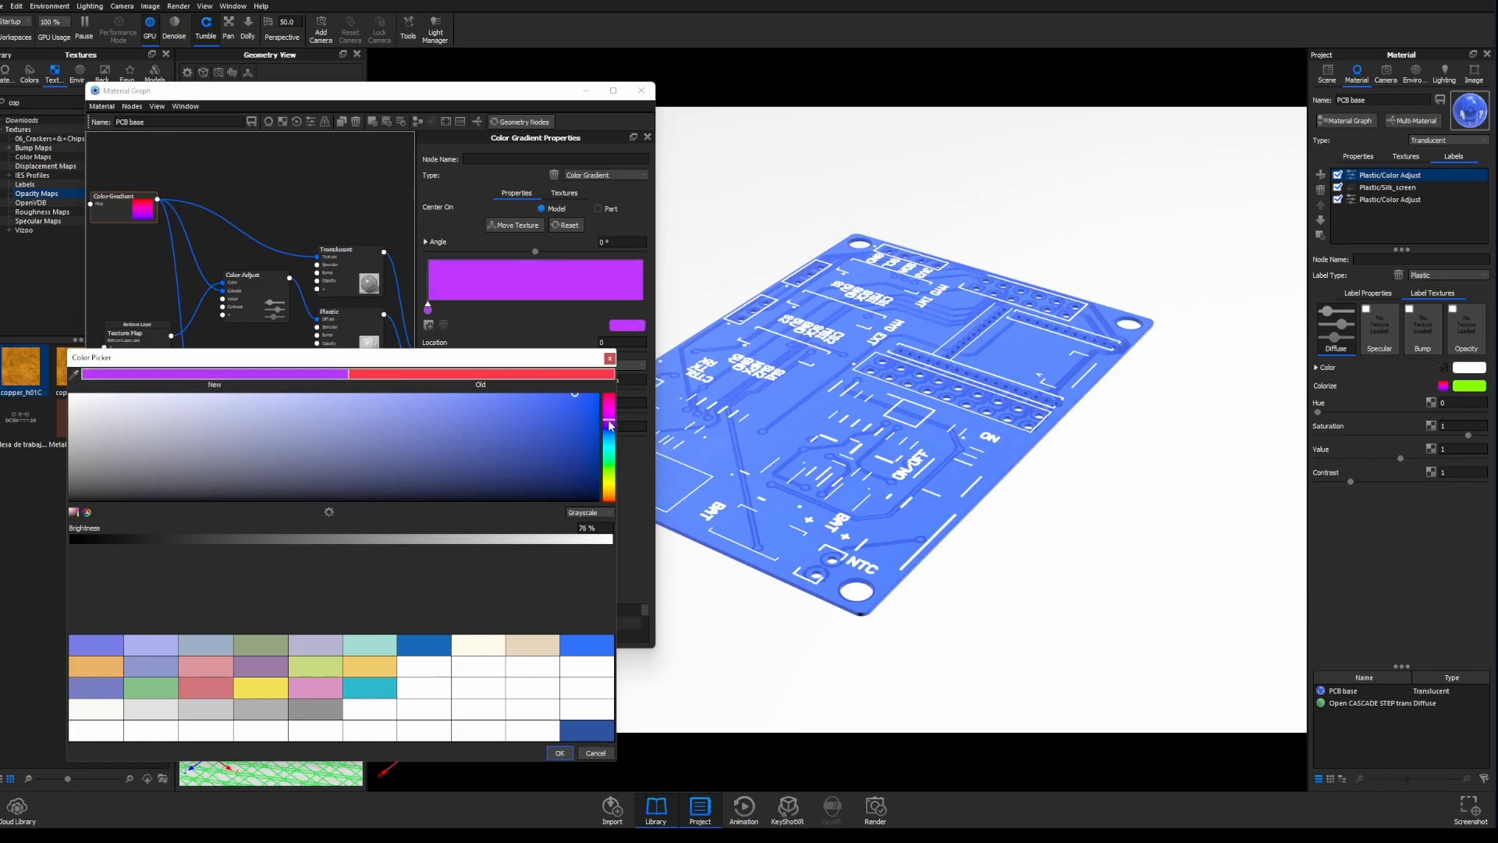
pyautogui.moveTo(611, 410); pyautogui.dragTo(612, 456)
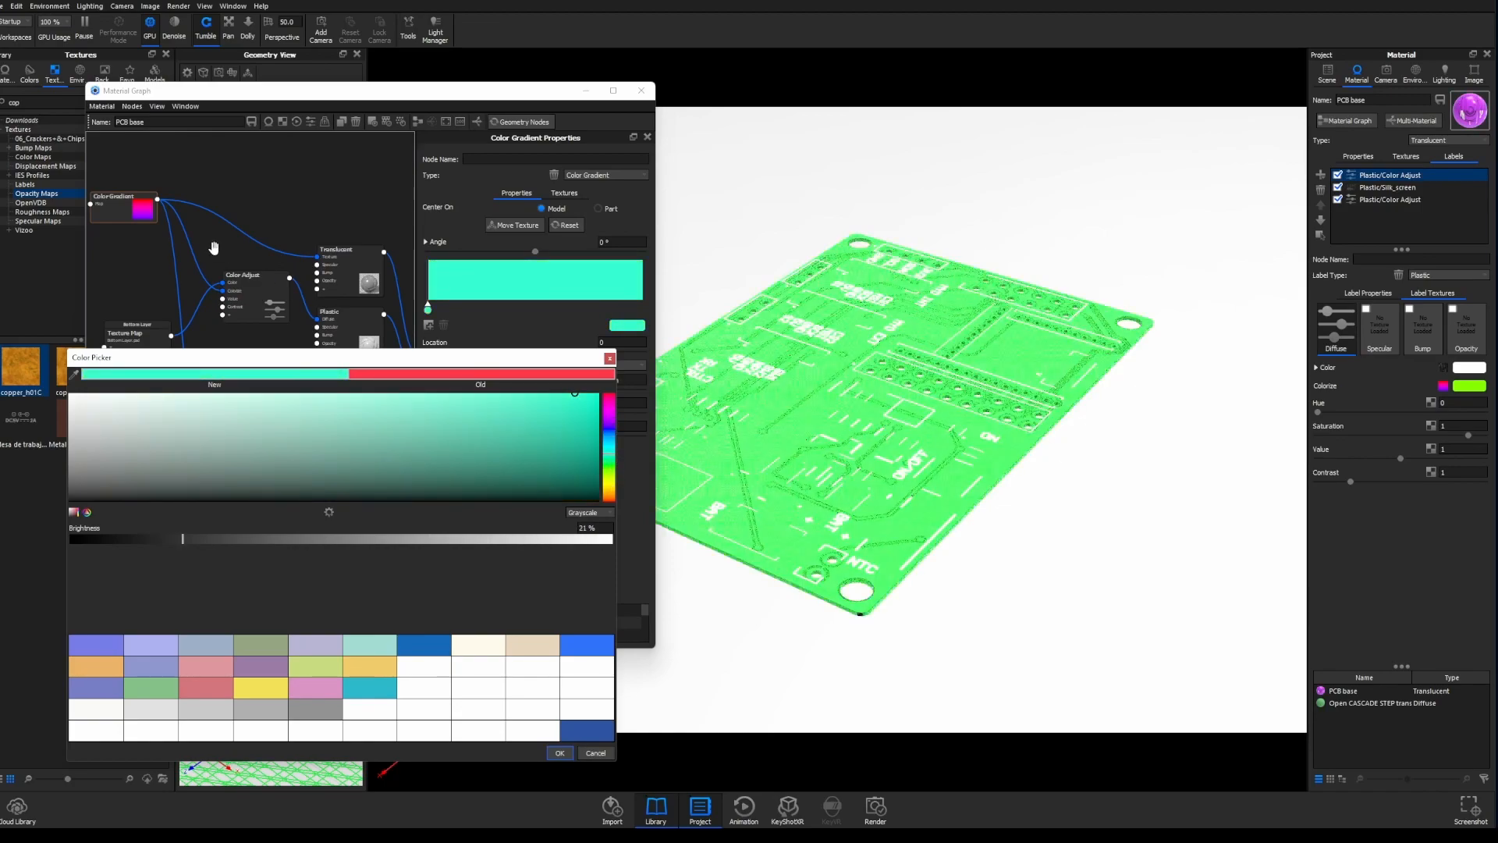
pyautogui.moveTo(303, 365); pyautogui.dragTo(297, 557)
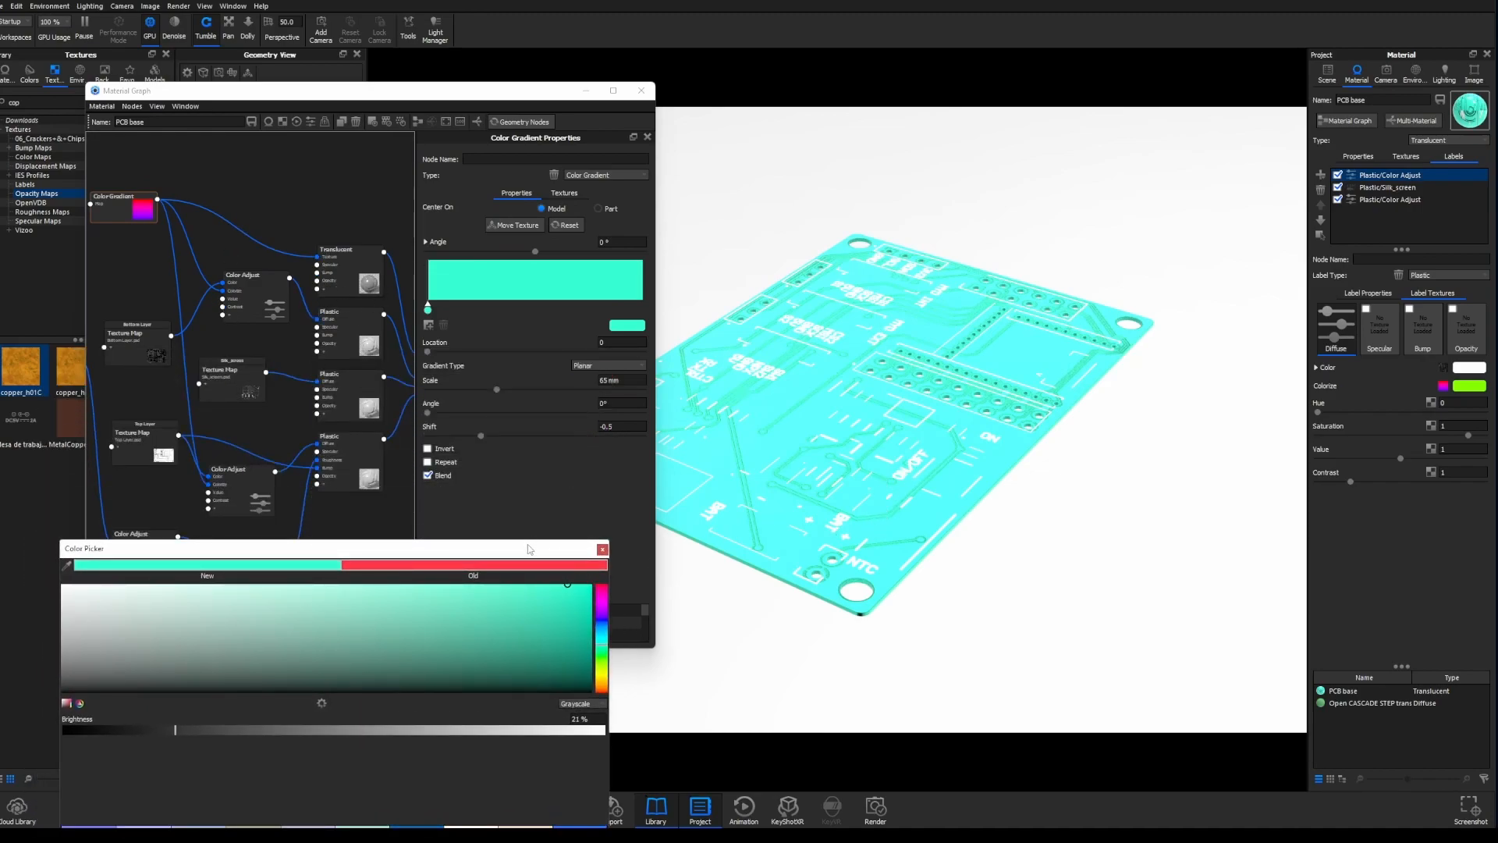
pyautogui.moveTo(527, 550); pyautogui.dragTo(544, 266)
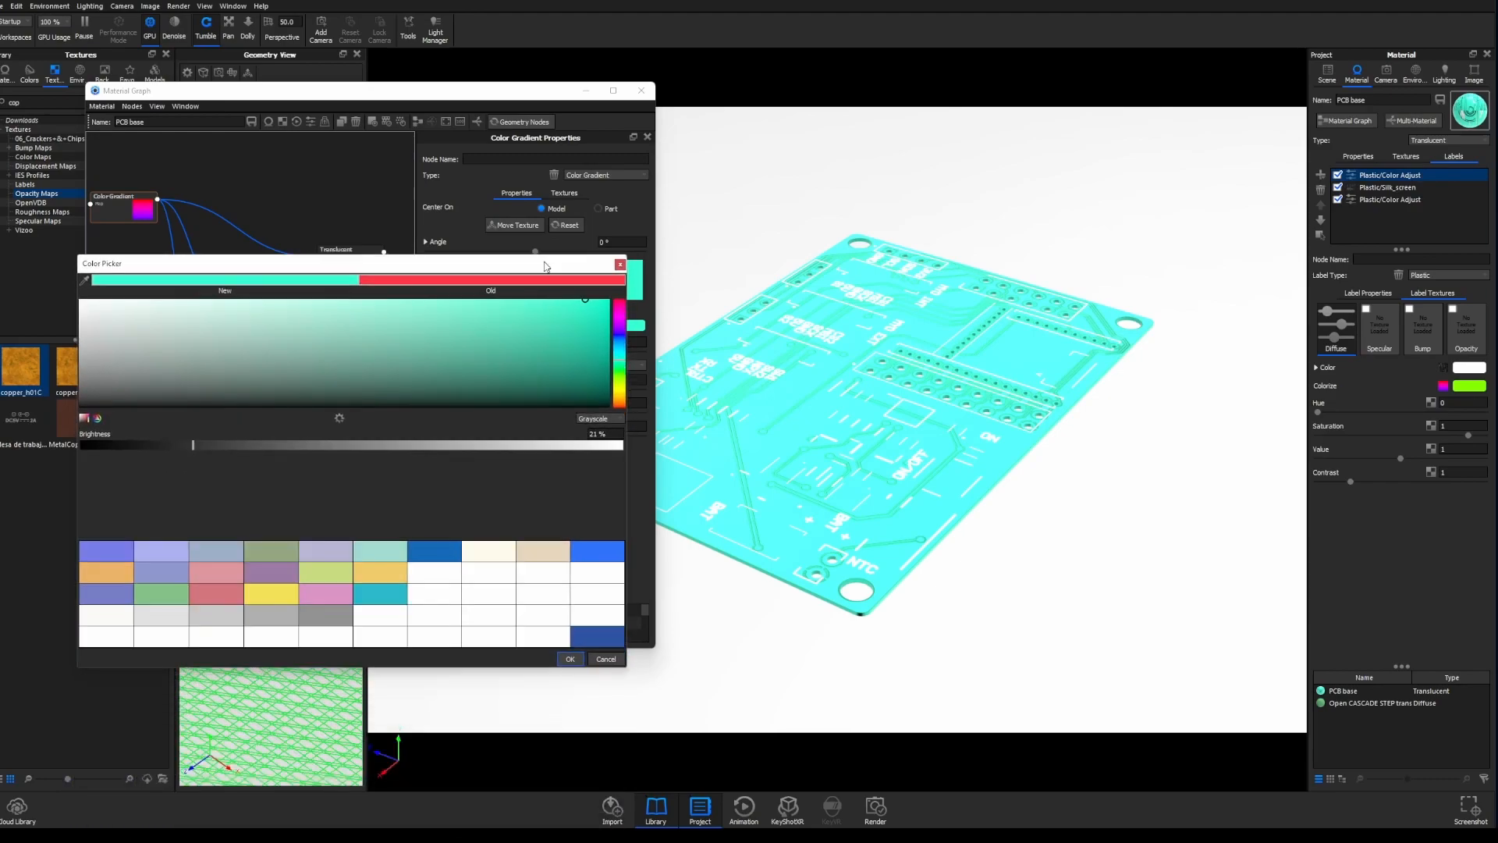
pyautogui.click(570, 659)
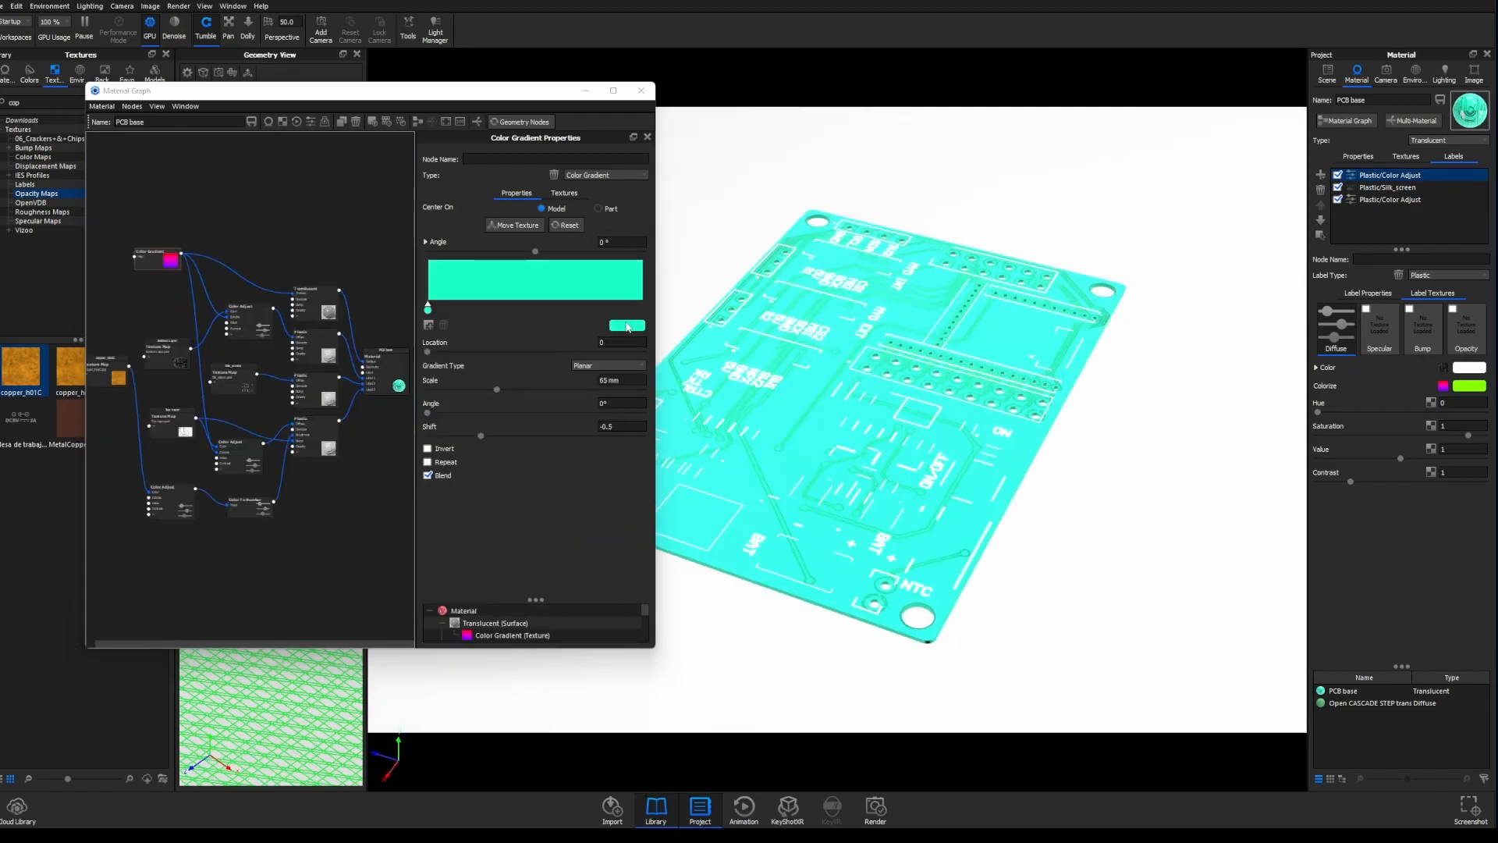
# - Recolour the Color Gradient's stop bright green, apply it and leave the Material Graph
pyautogui.click(628, 326)
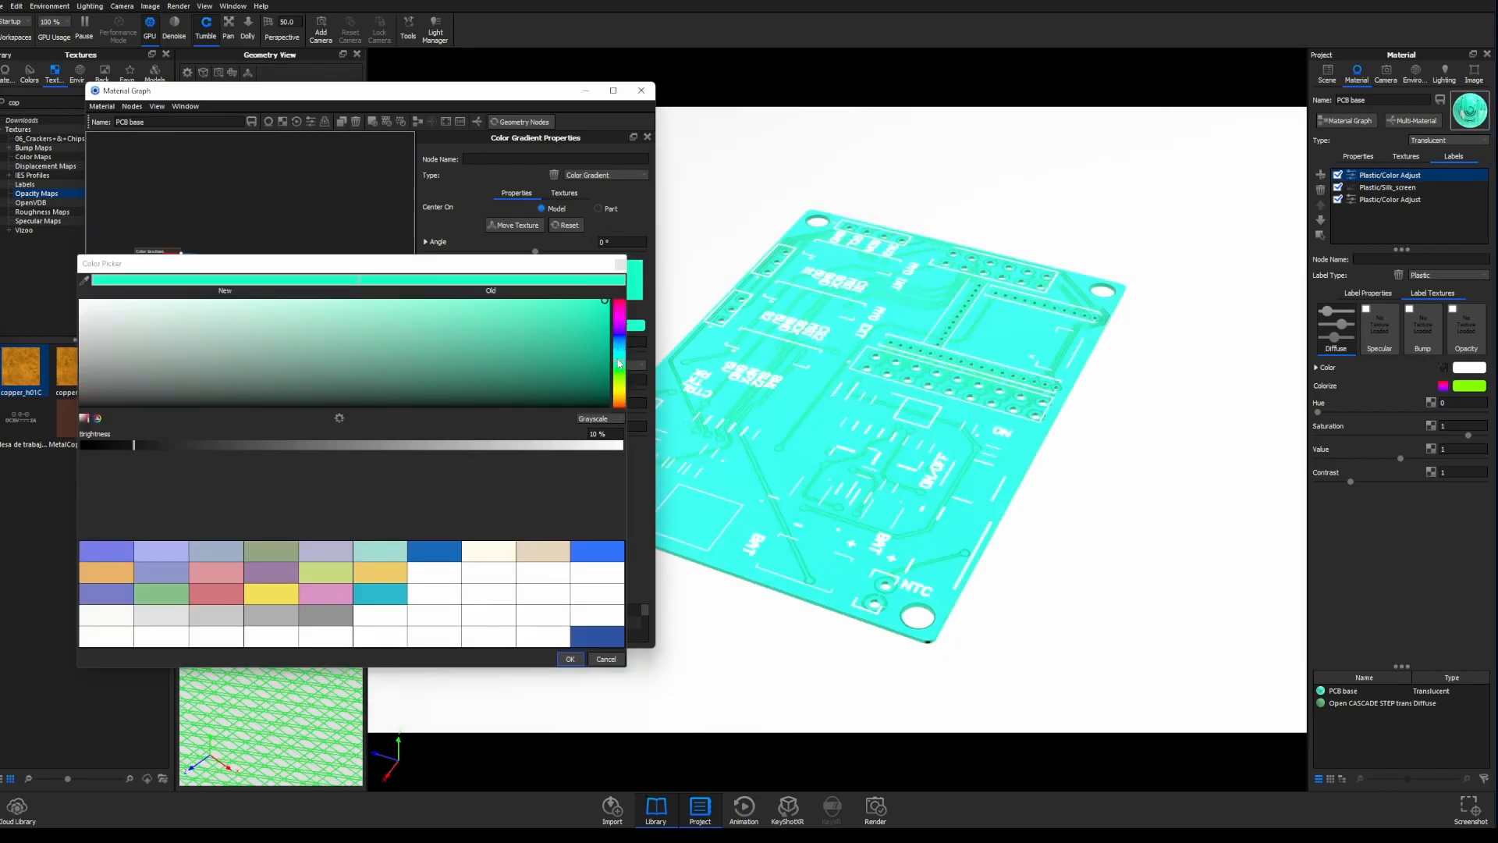
pyautogui.moveTo(620, 364); pyautogui.dragTo(620, 377)
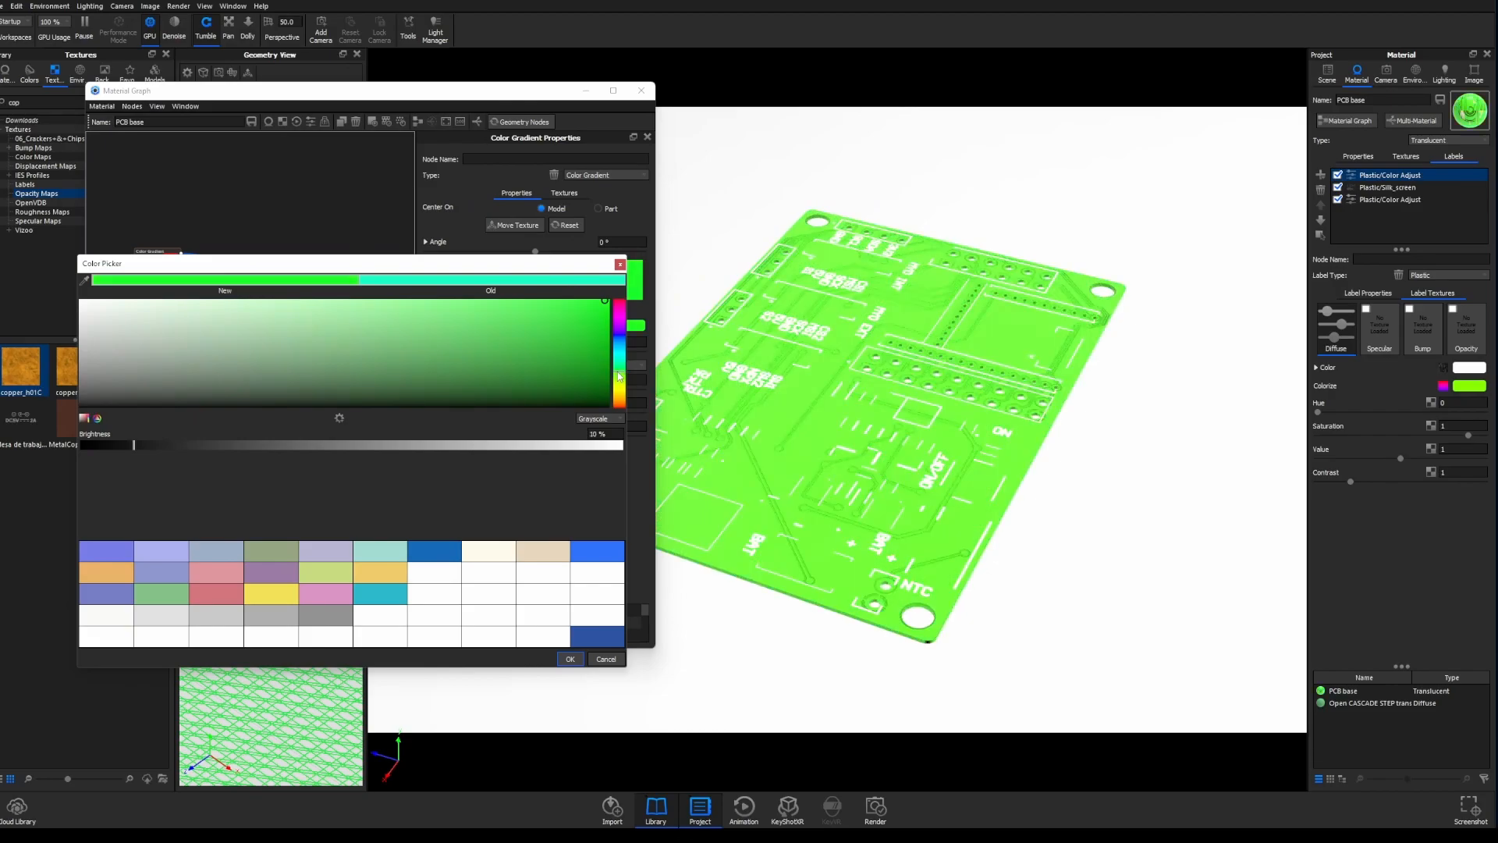
pyautogui.click(571, 659)
pyautogui.click(591, 93)
pyautogui.moveTo(586, 614); pyautogui.dragTo(539, 590)
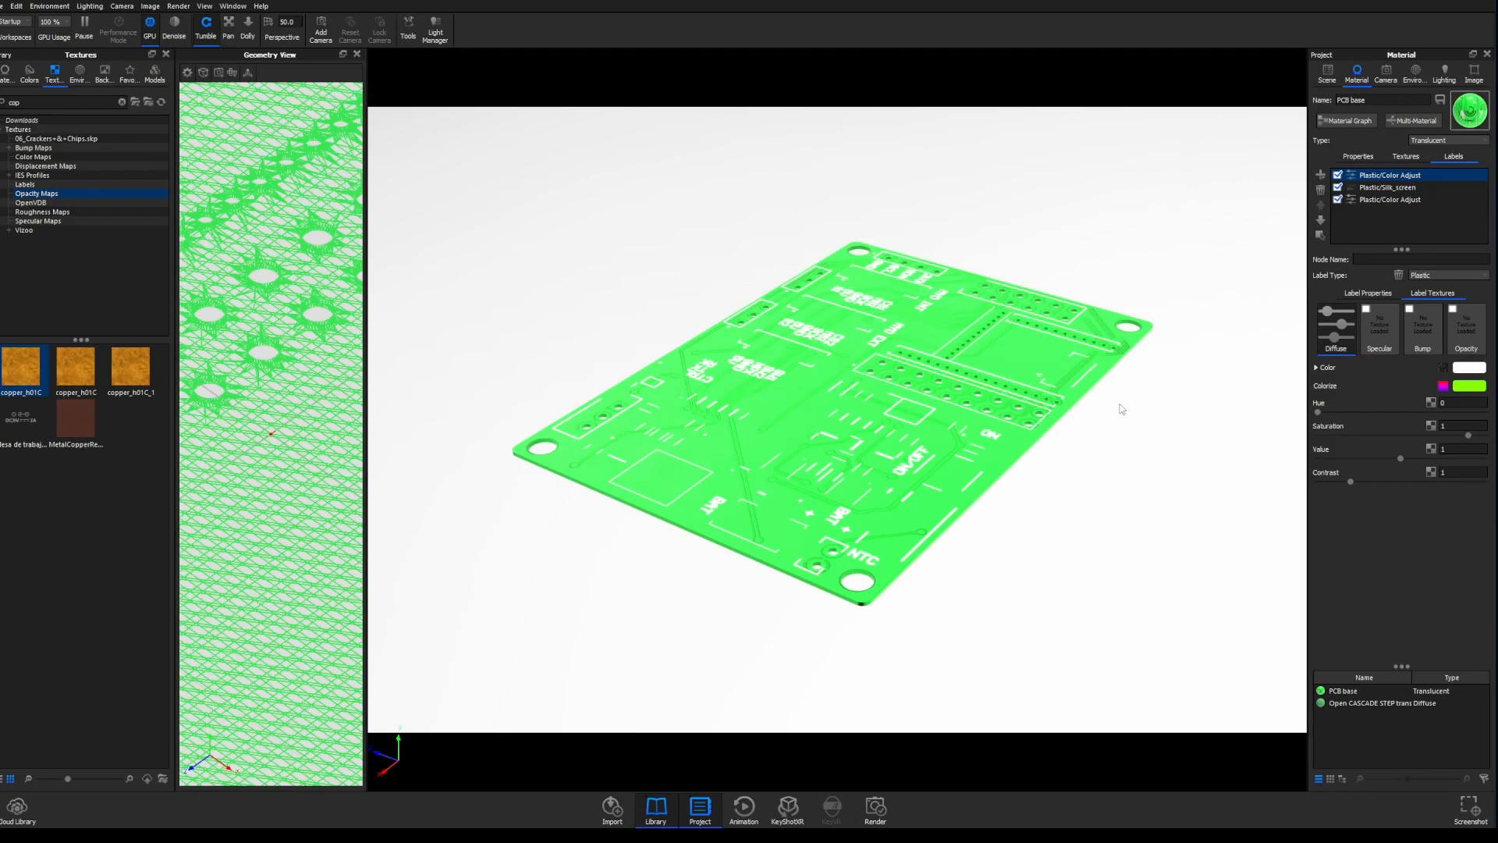
# - Hide the PCB base part in the Board model and show only the plain green board copy
pyautogui.click(1328, 75)
pyautogui.click(1364, 151)
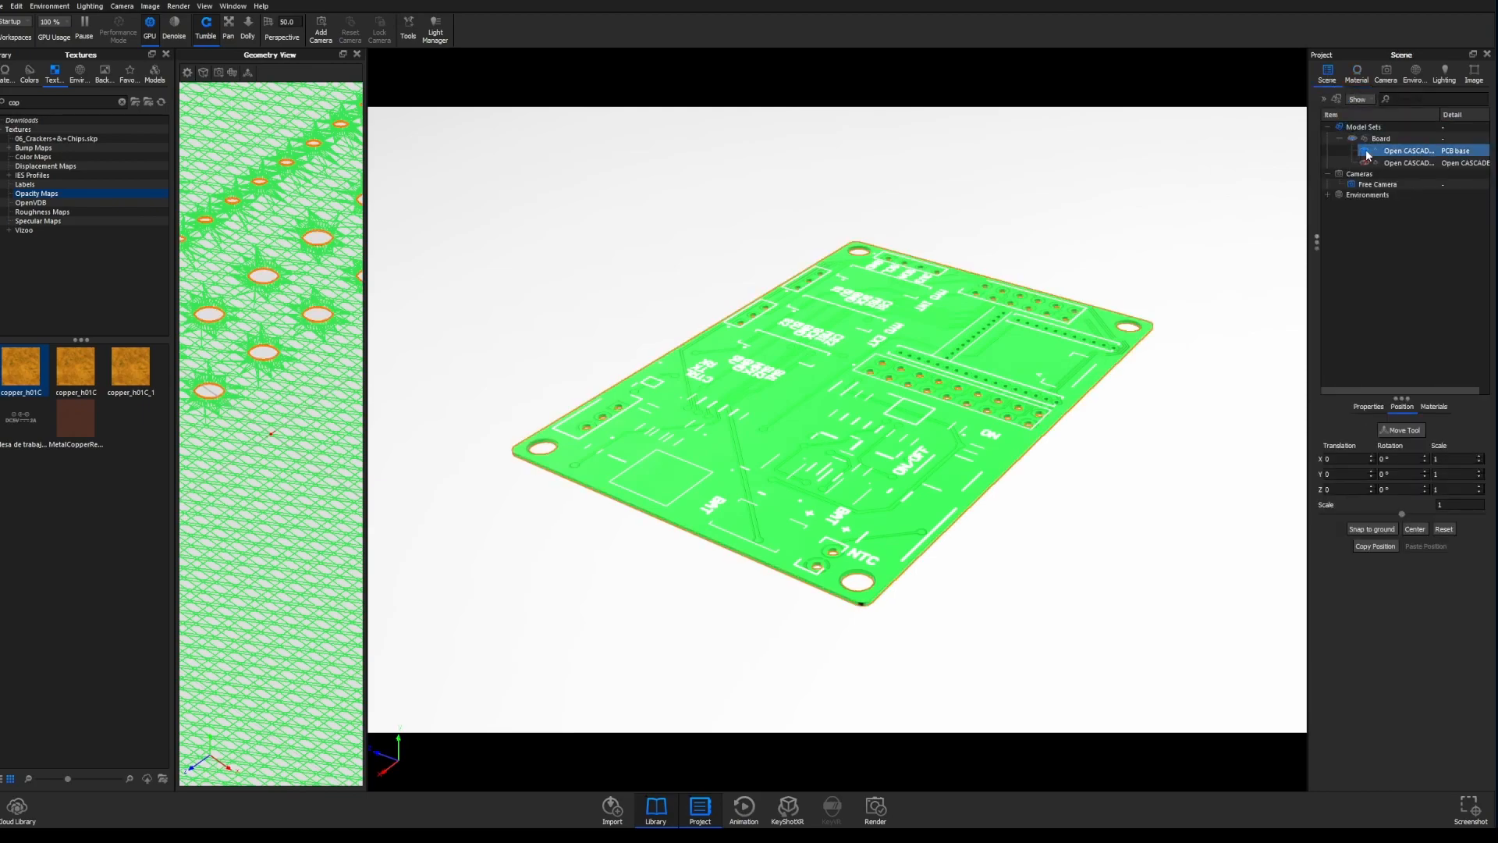
pyautogui.moveTo(1367, 155)
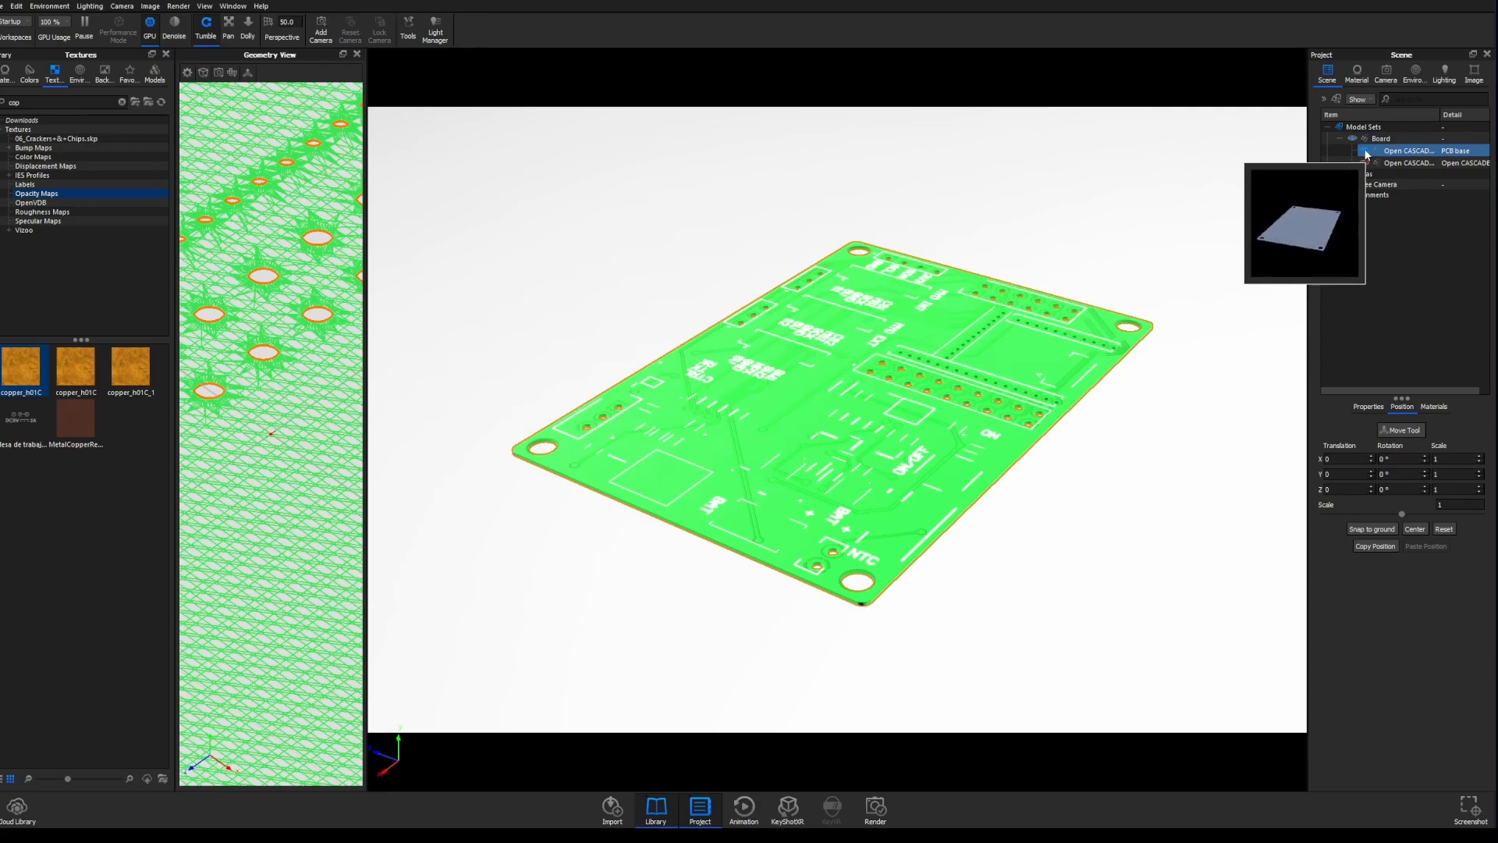
pyautogui.click(1365, 151)
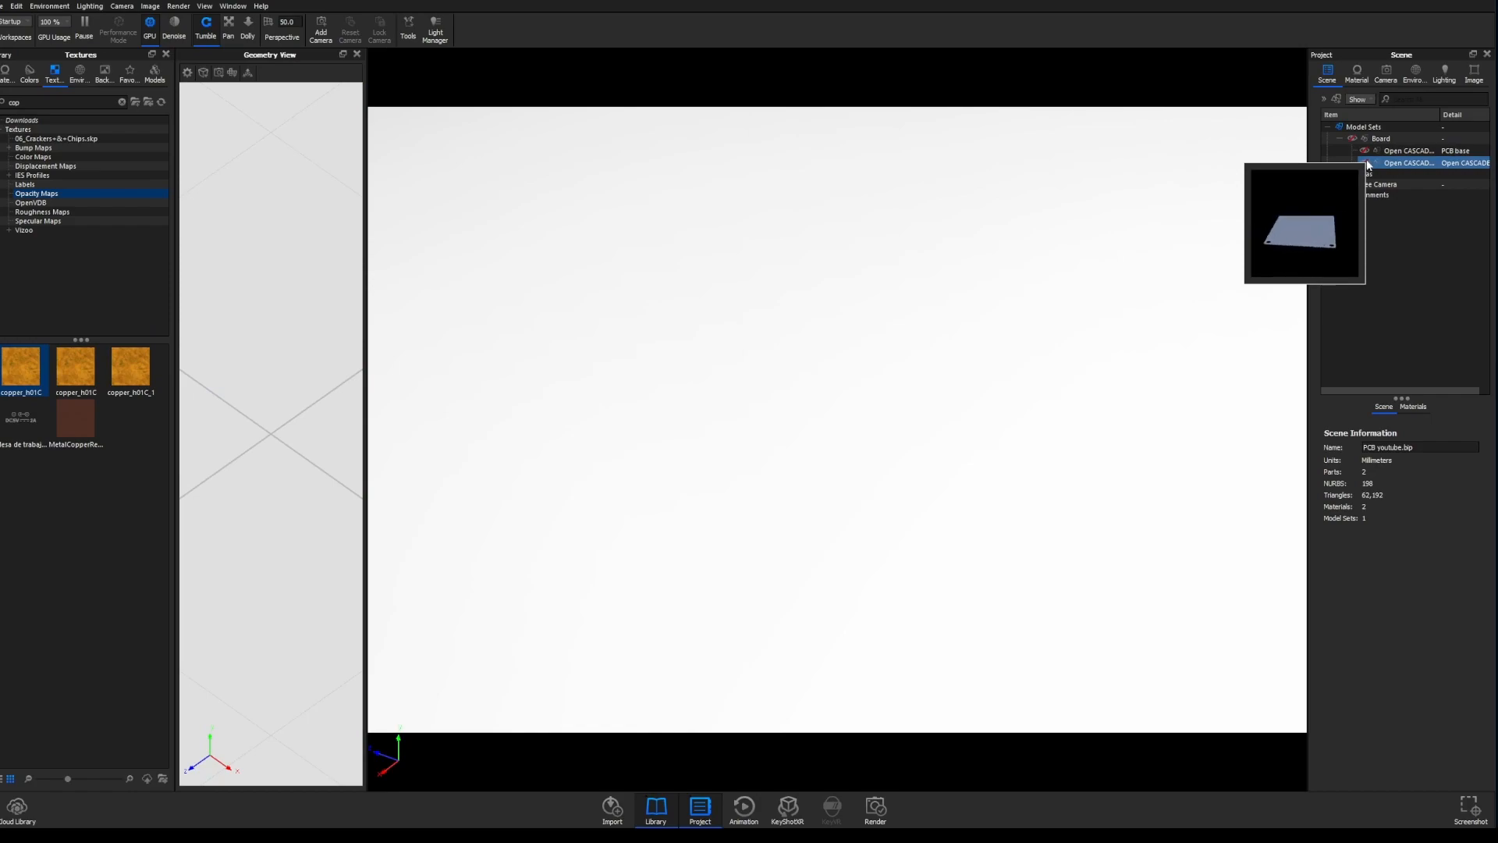
pyautogui.click(1365, 163)
pyautogui.moveTo(928, 591); pyautogui.dragTo(863, 575)
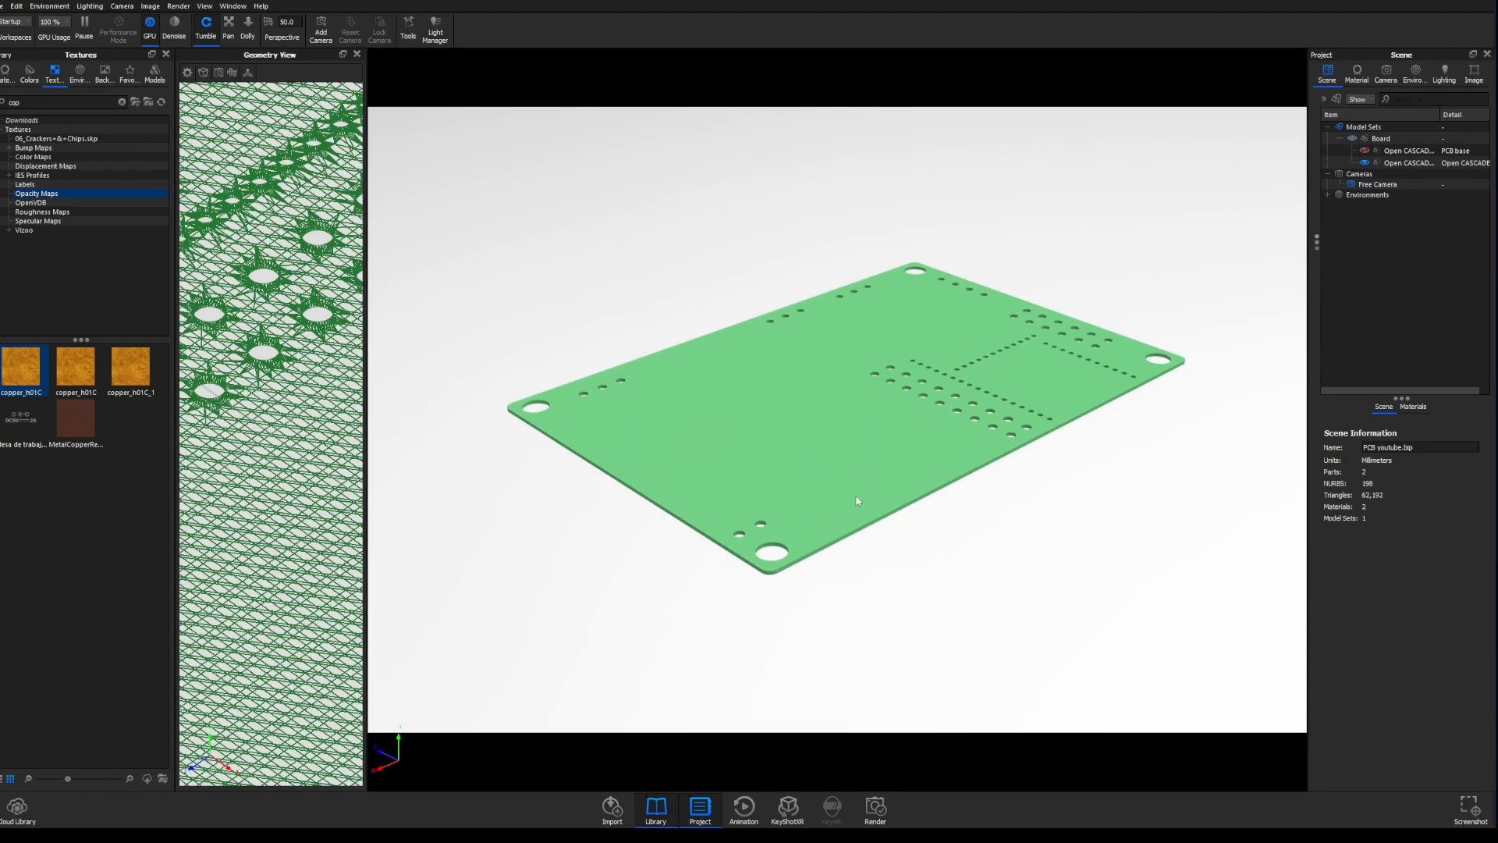
pyautogui.moveTo(886, 559); pyautogui.dragTo(885, 479)
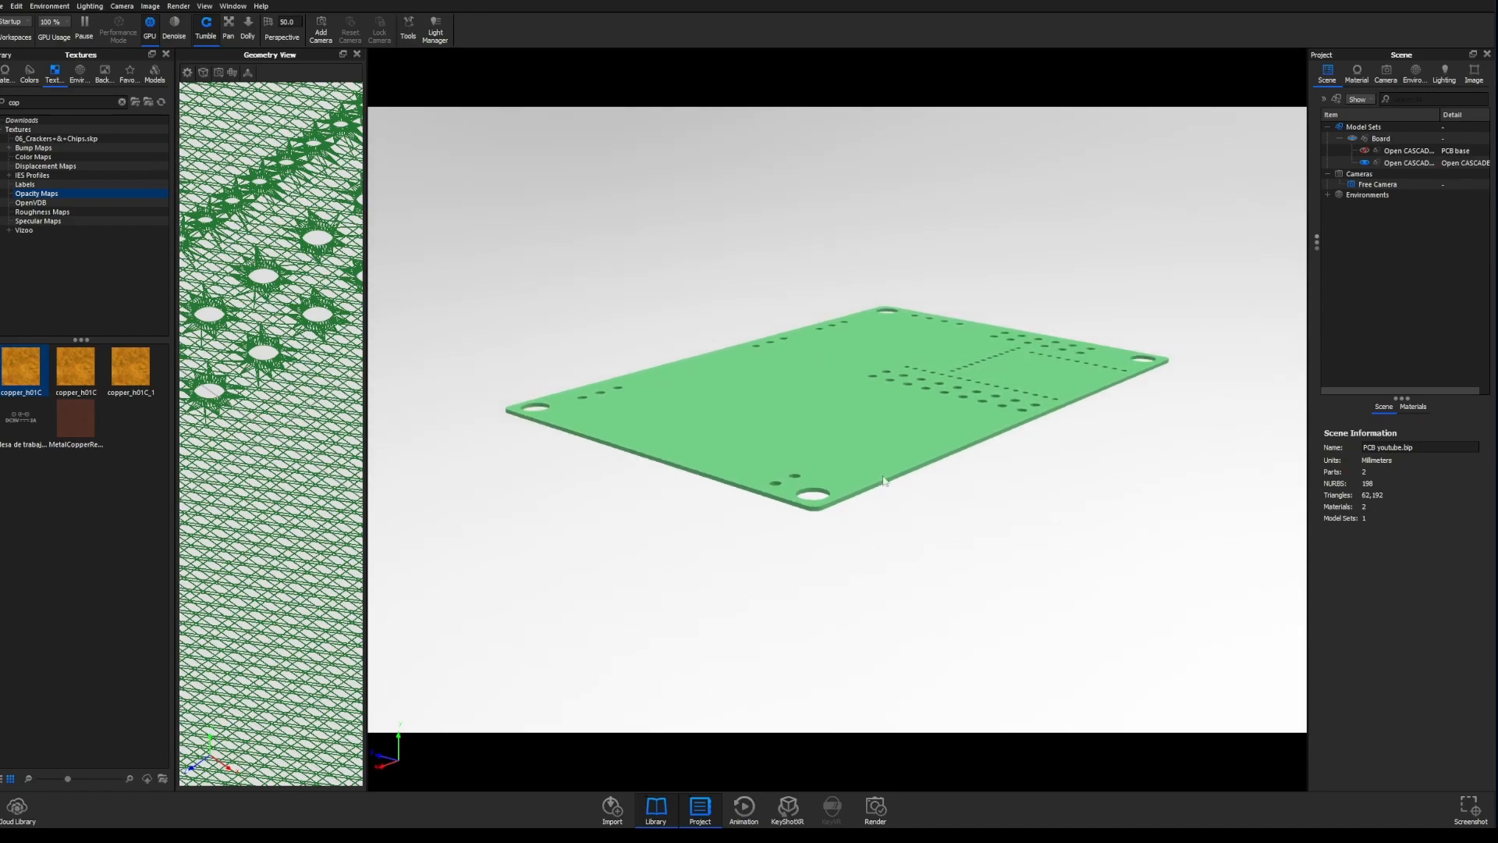
# - Split the plain board copy with Split Object Surfaces at a 45° splitting angle and apply the split
pyautogui.click(863, 434)
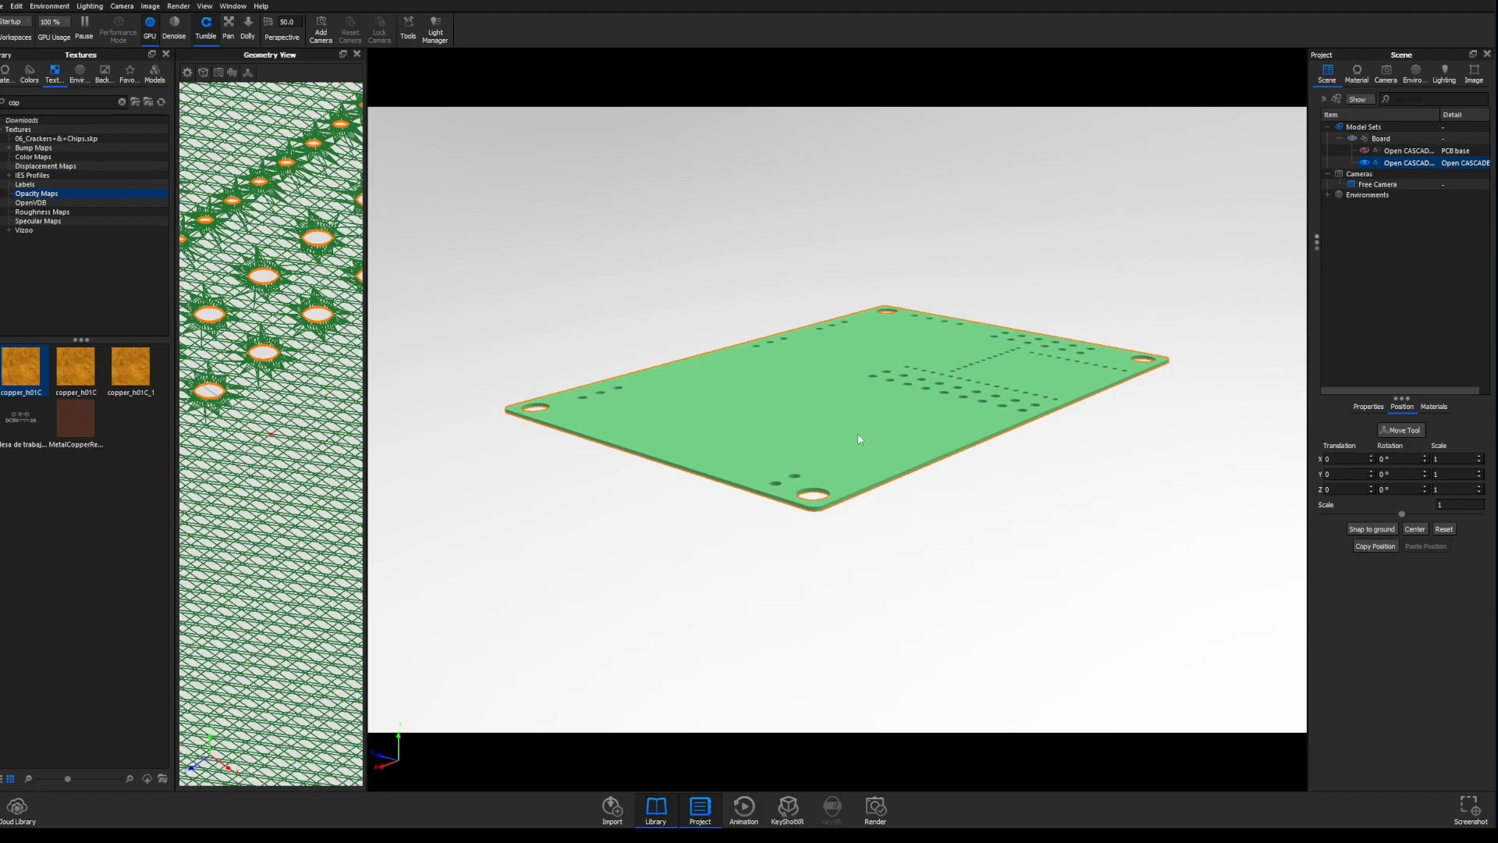
pyautogui.rightClick(858, 433)
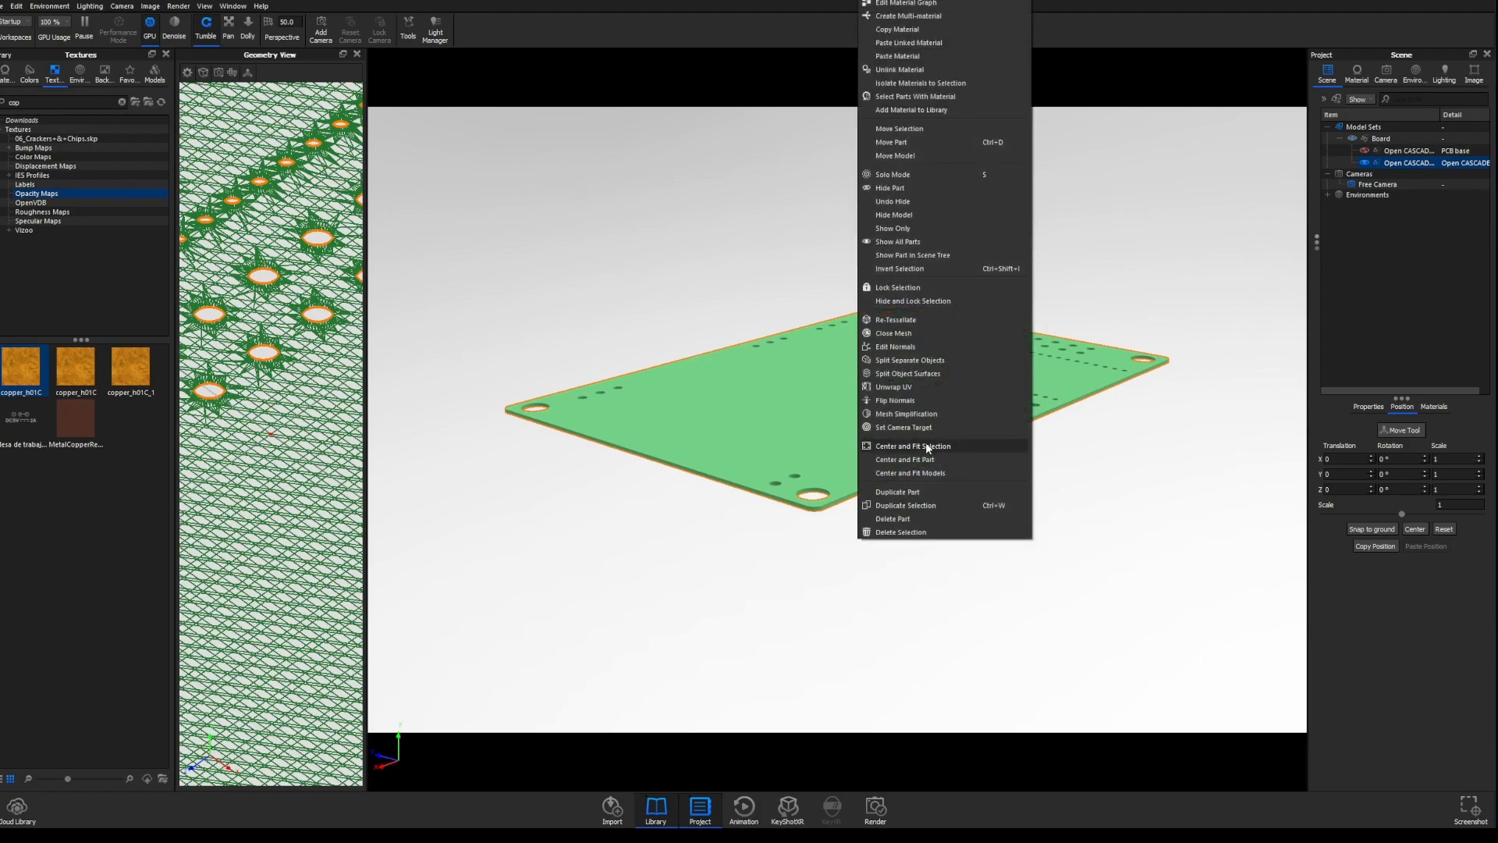
pyautogui.click(910, 373)
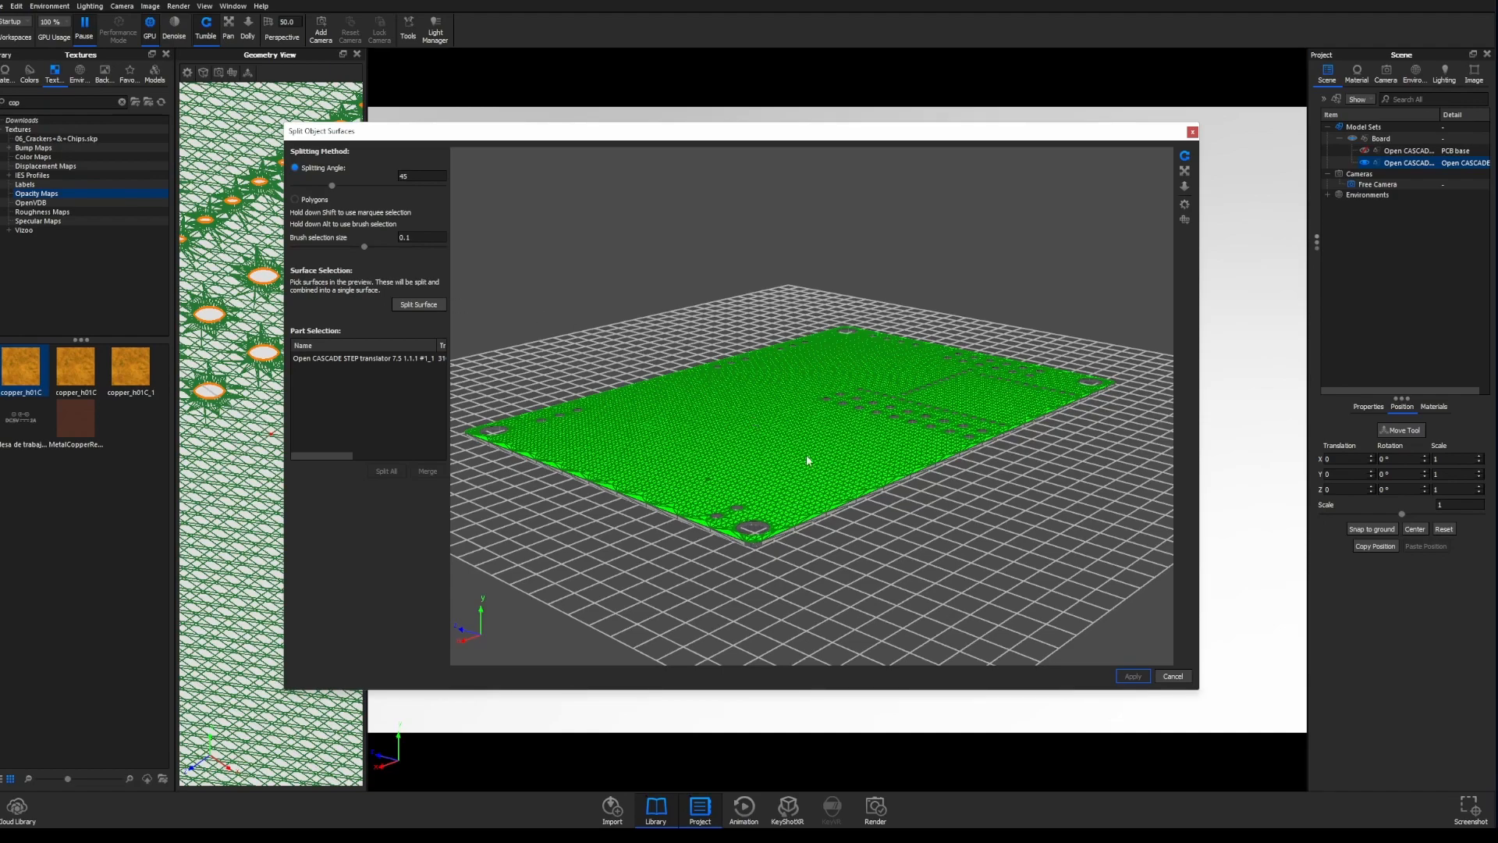
pyautogui.moveTo(807, 547); pyautogui.dragTo(664, 476)
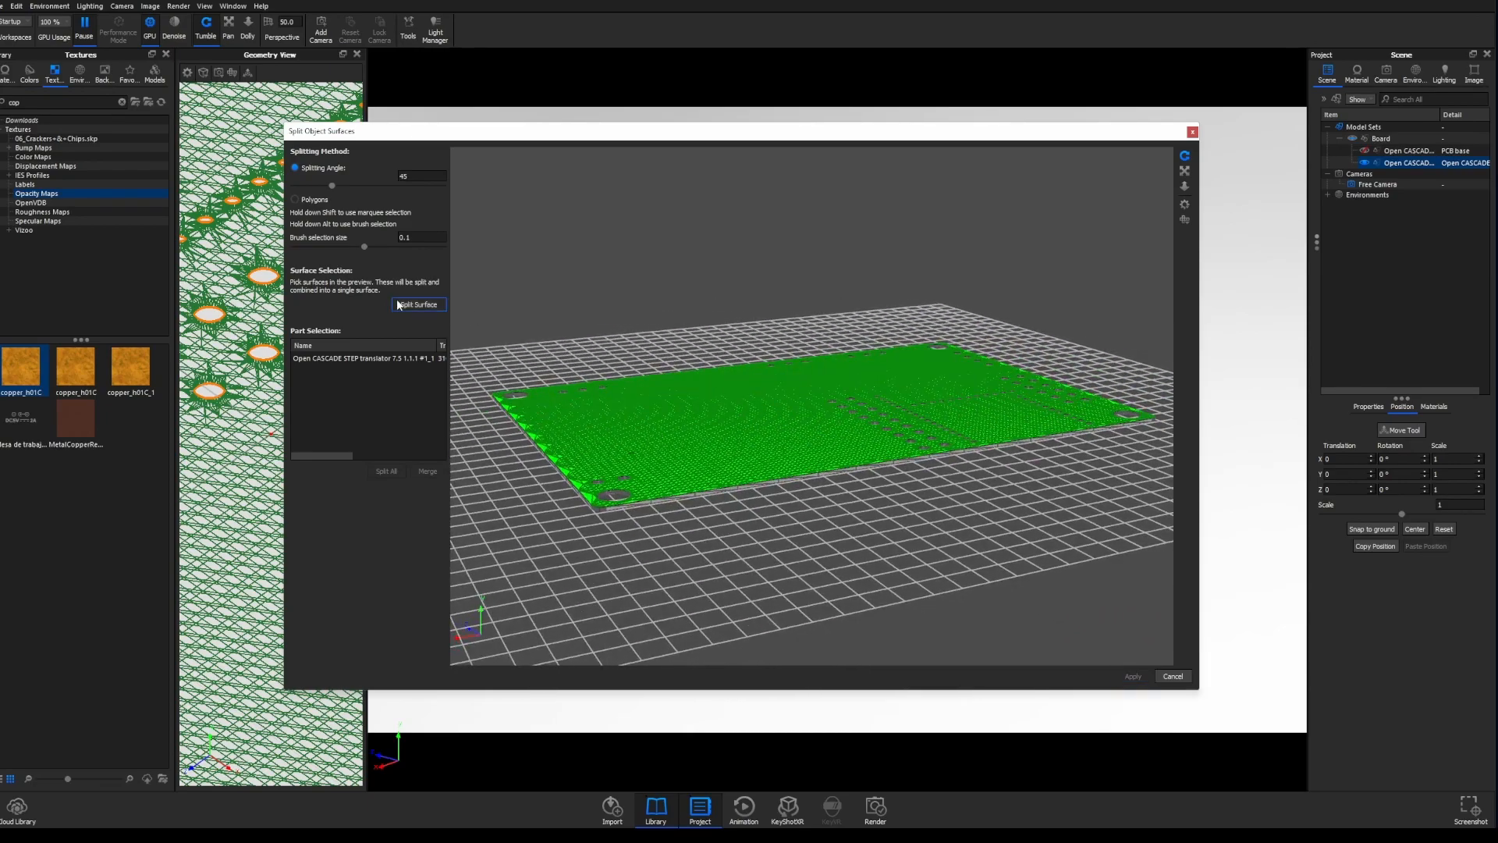
pyautogui.click(398, 304)
pyautogui.click(1133, 676)
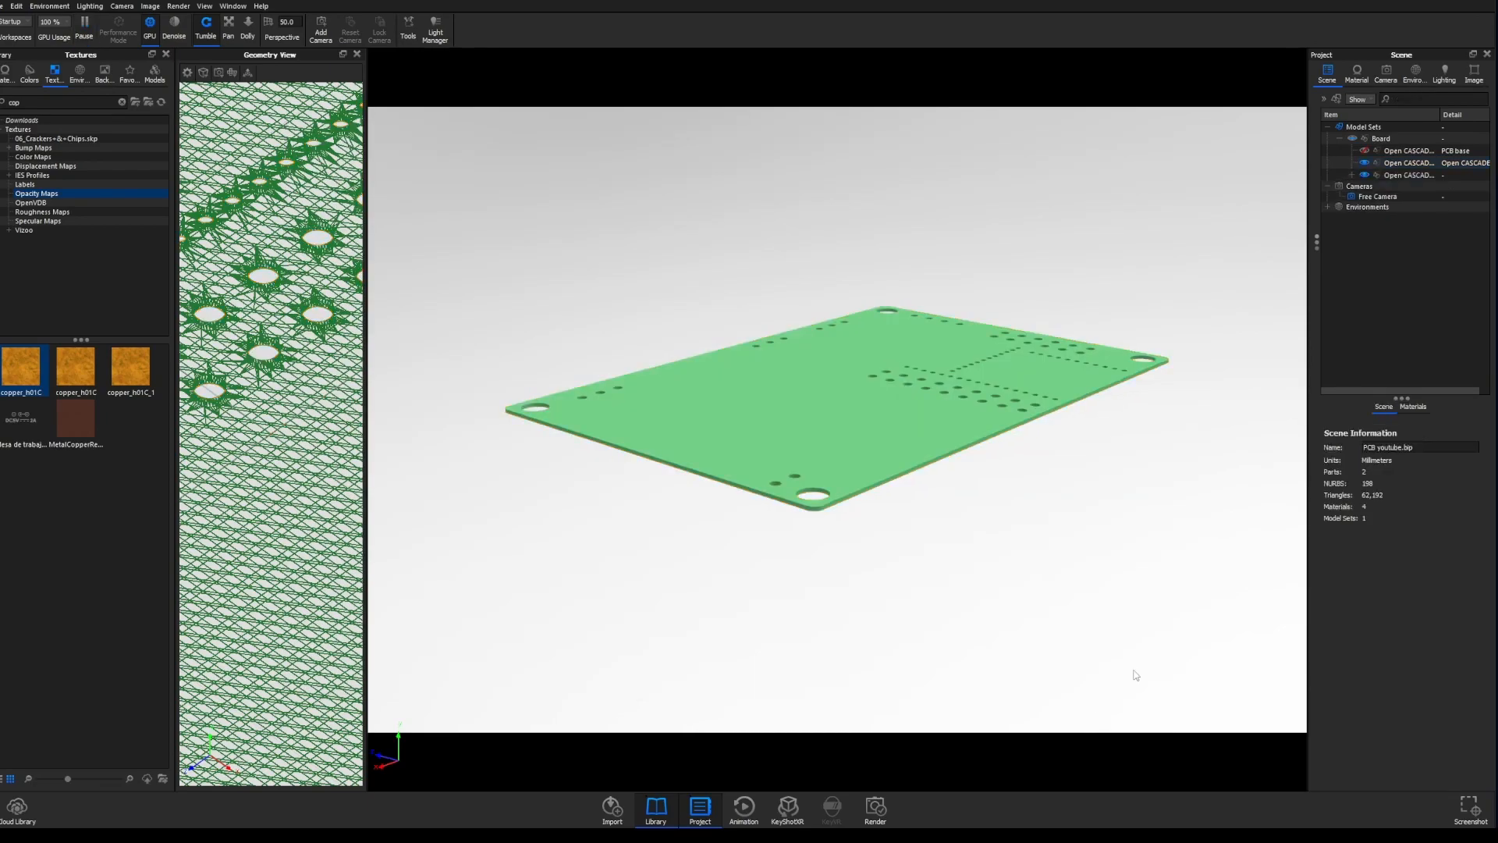
# - Expand the new split group and toggle its parts' visibility to examine which geometry each one contains
pyautogui.click(1362, 175)
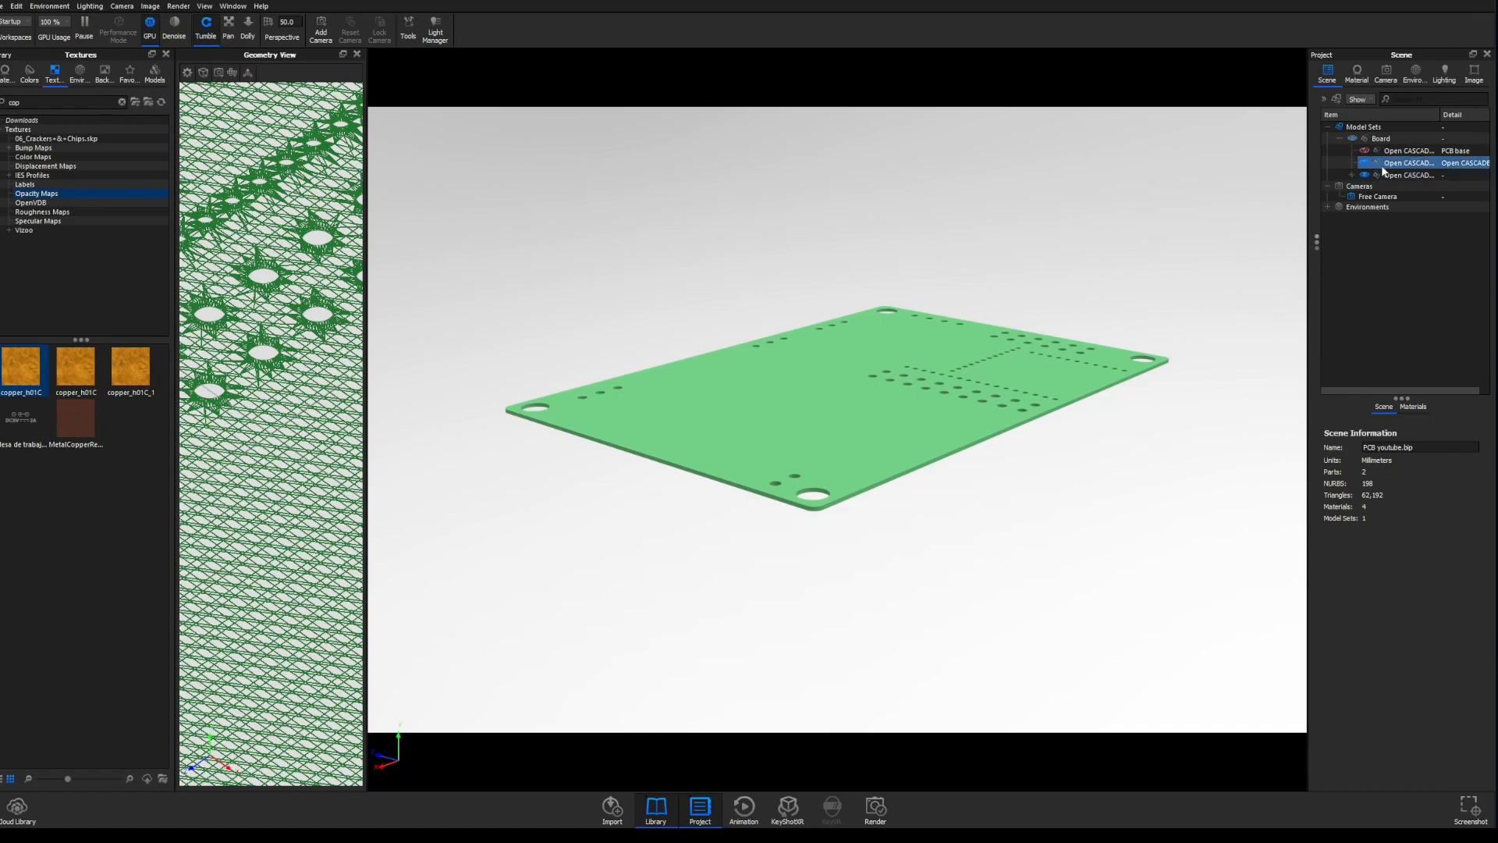
pyautogui.click(1367, 153)
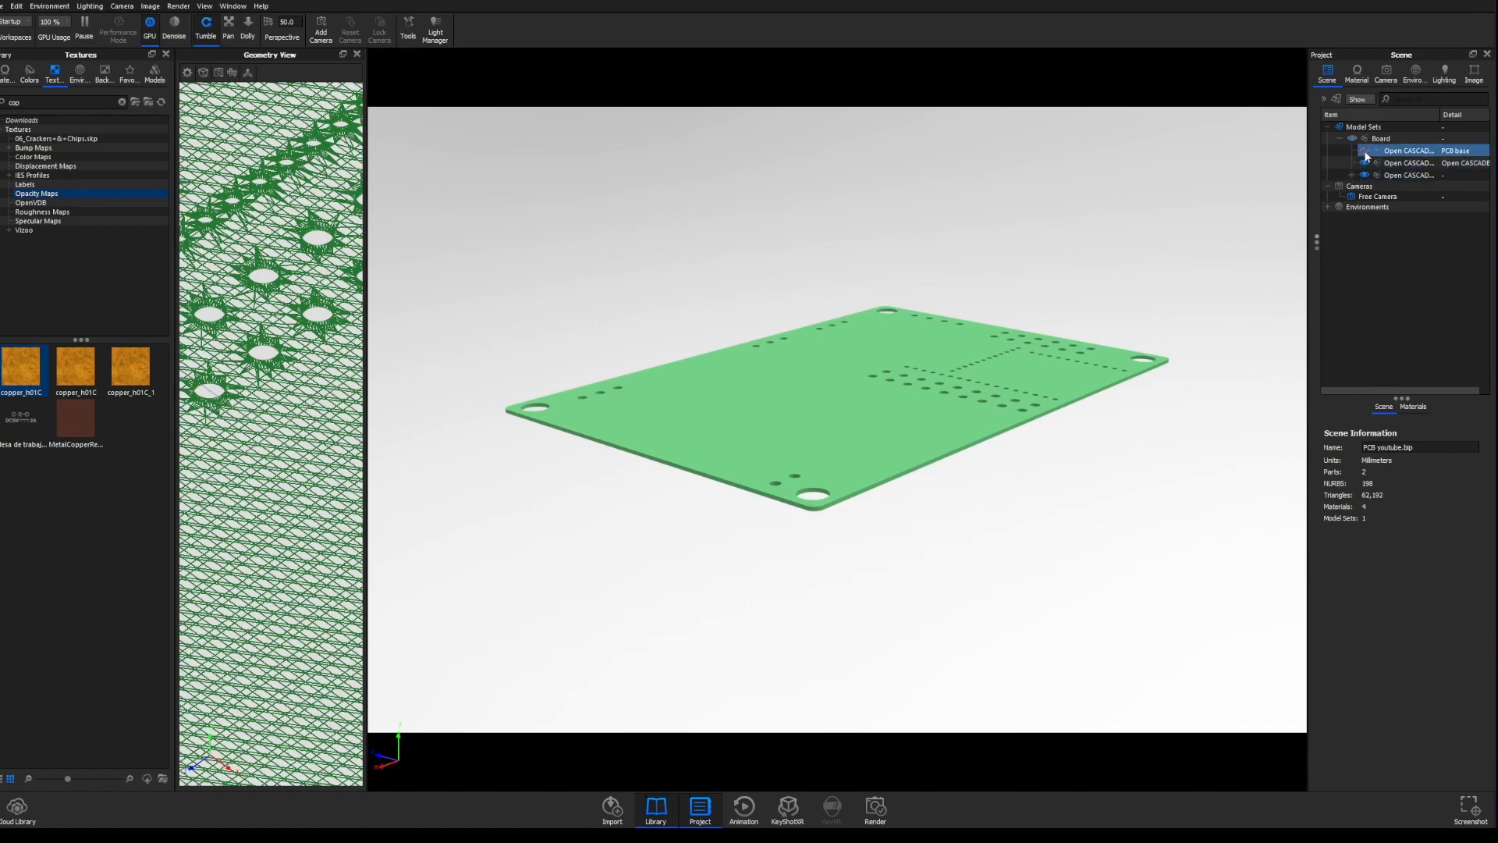
pyautogui.click(1364, 152)
pyautogui.click(1365, 151)
pyautogui.click(1368, 163)
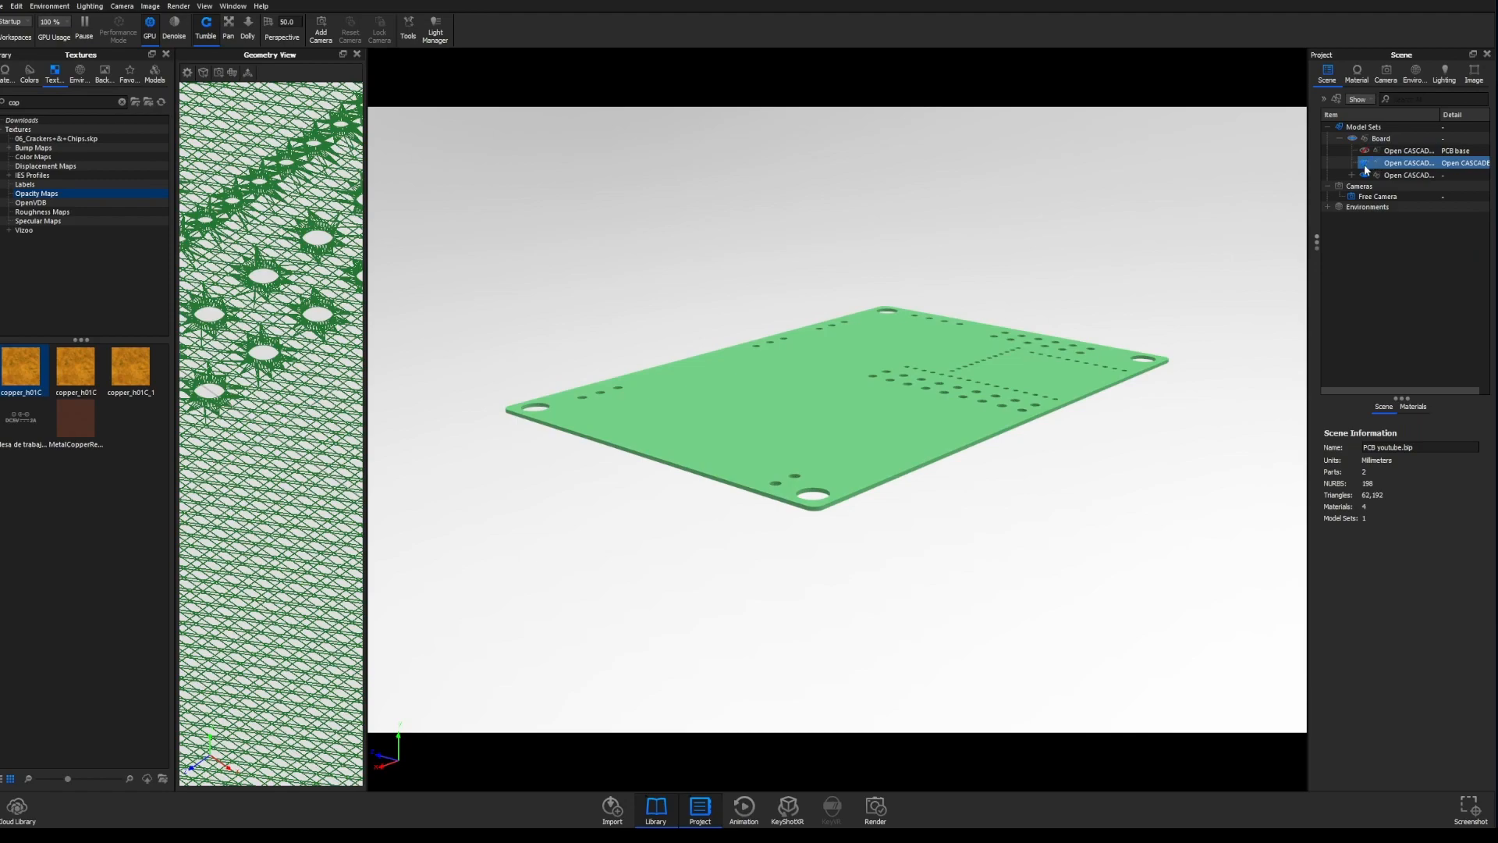
pyautogui.click(1380, 174)
pyautogui.click(1351, 175)
pyautogui.click(1379, 188)
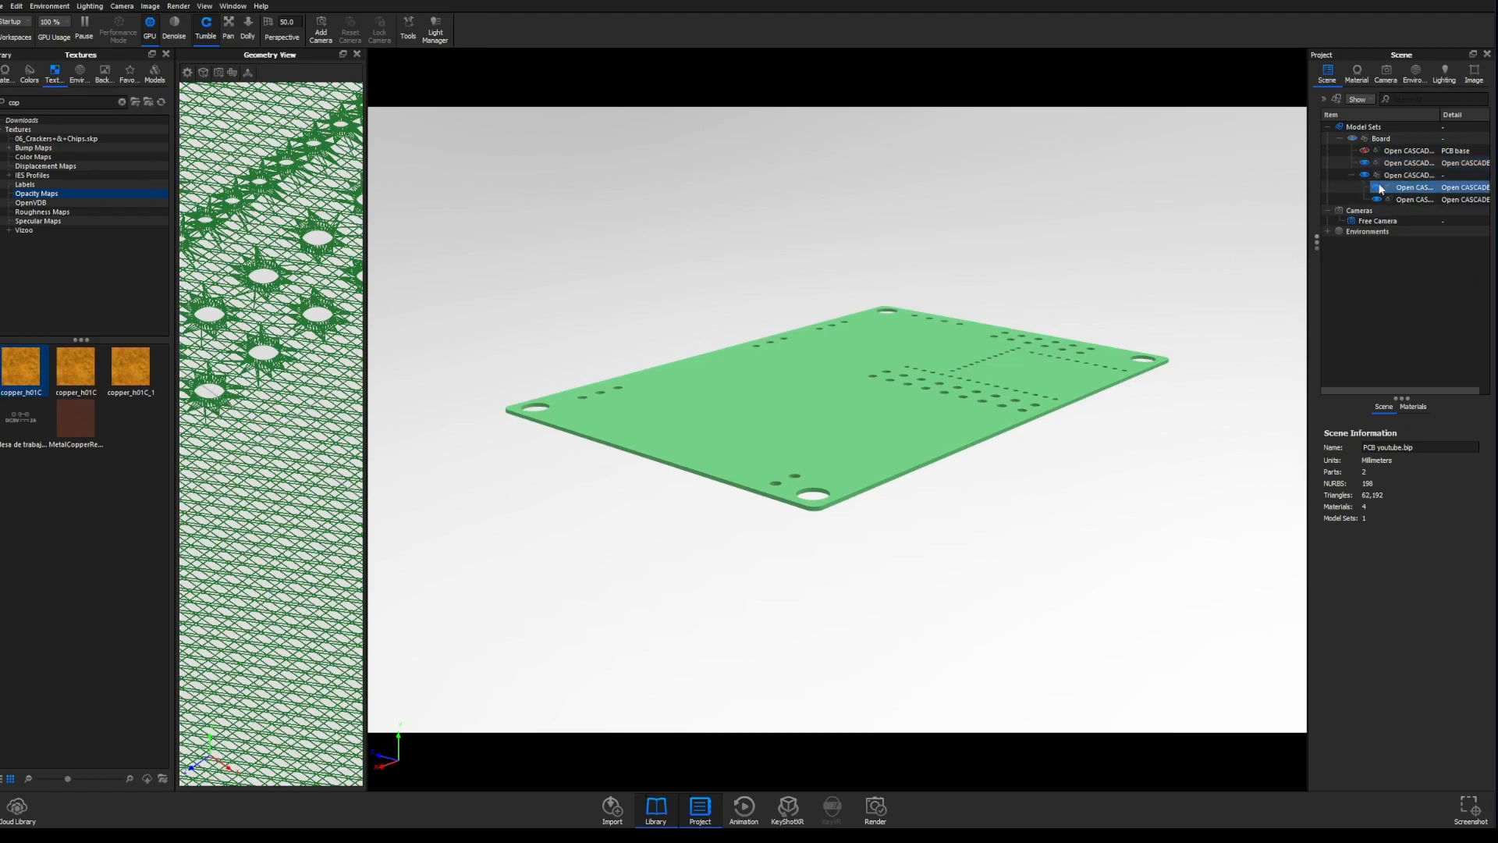
pyautogui.click(1377, 200)
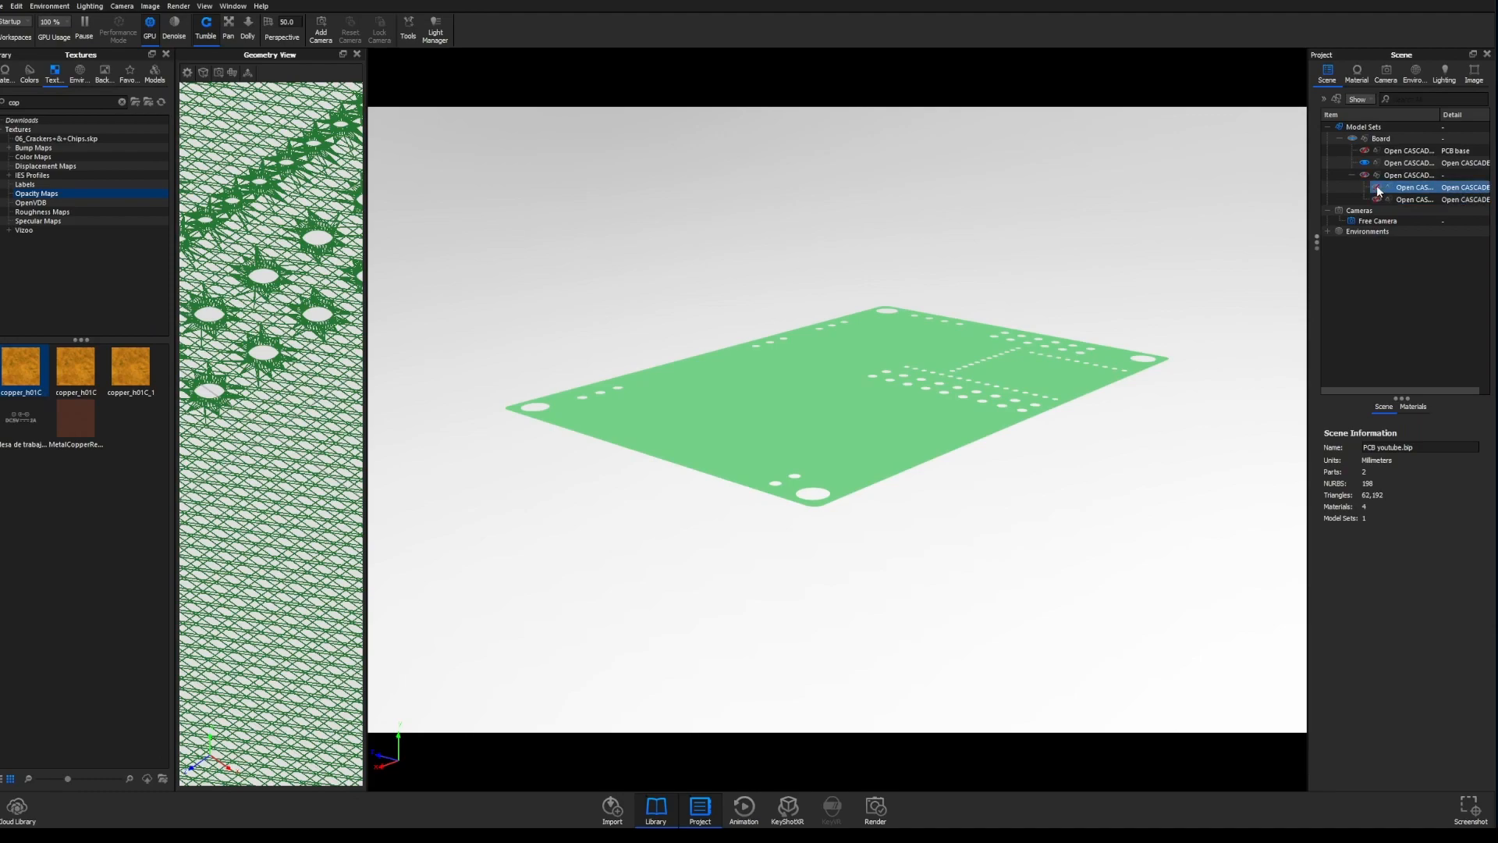
pyautogui.click(1366, 163)
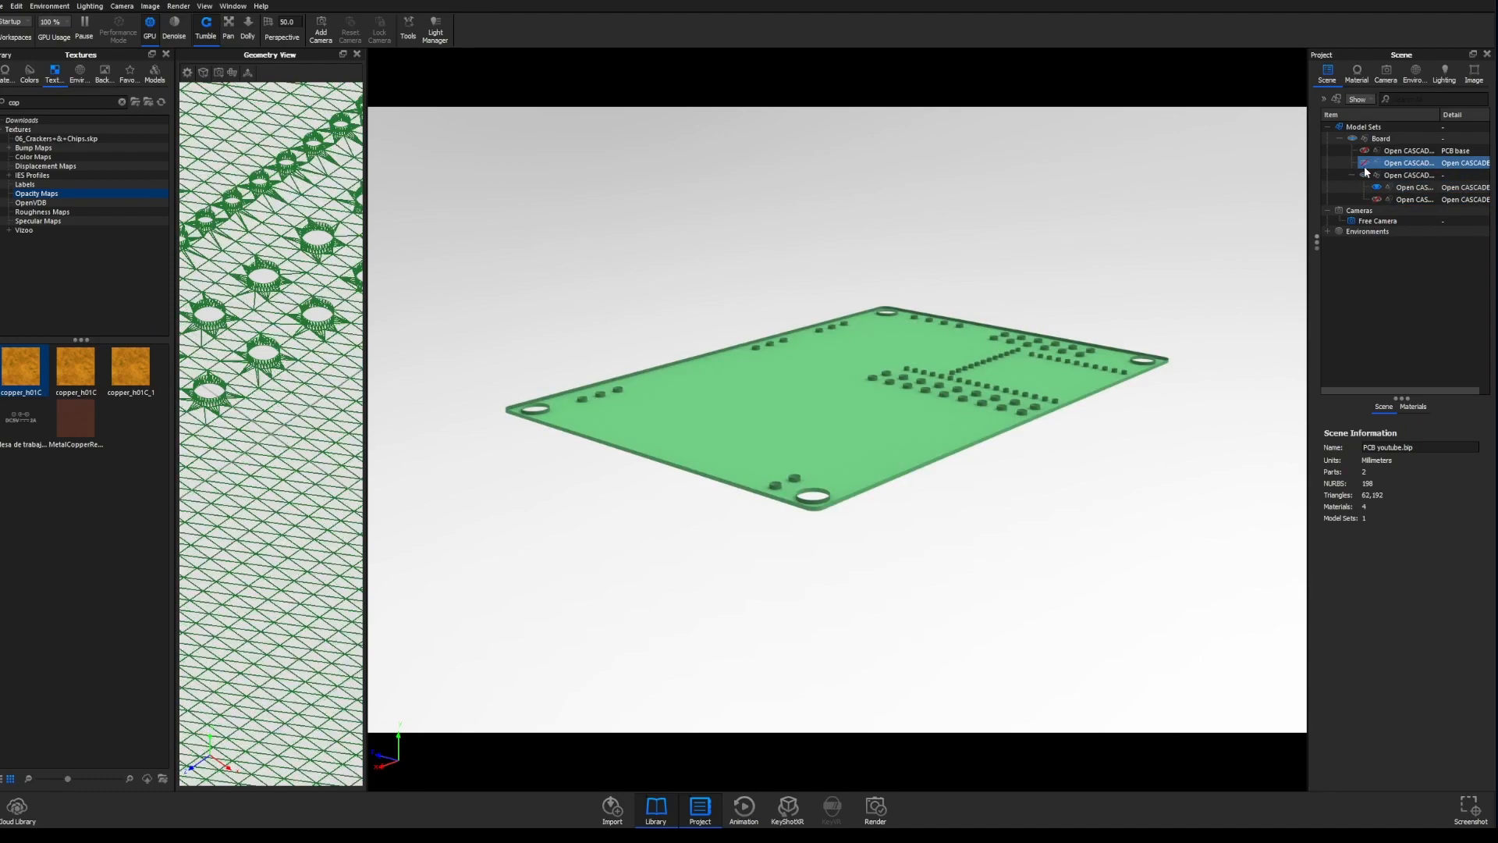
pyautogui.click(1365, 164)
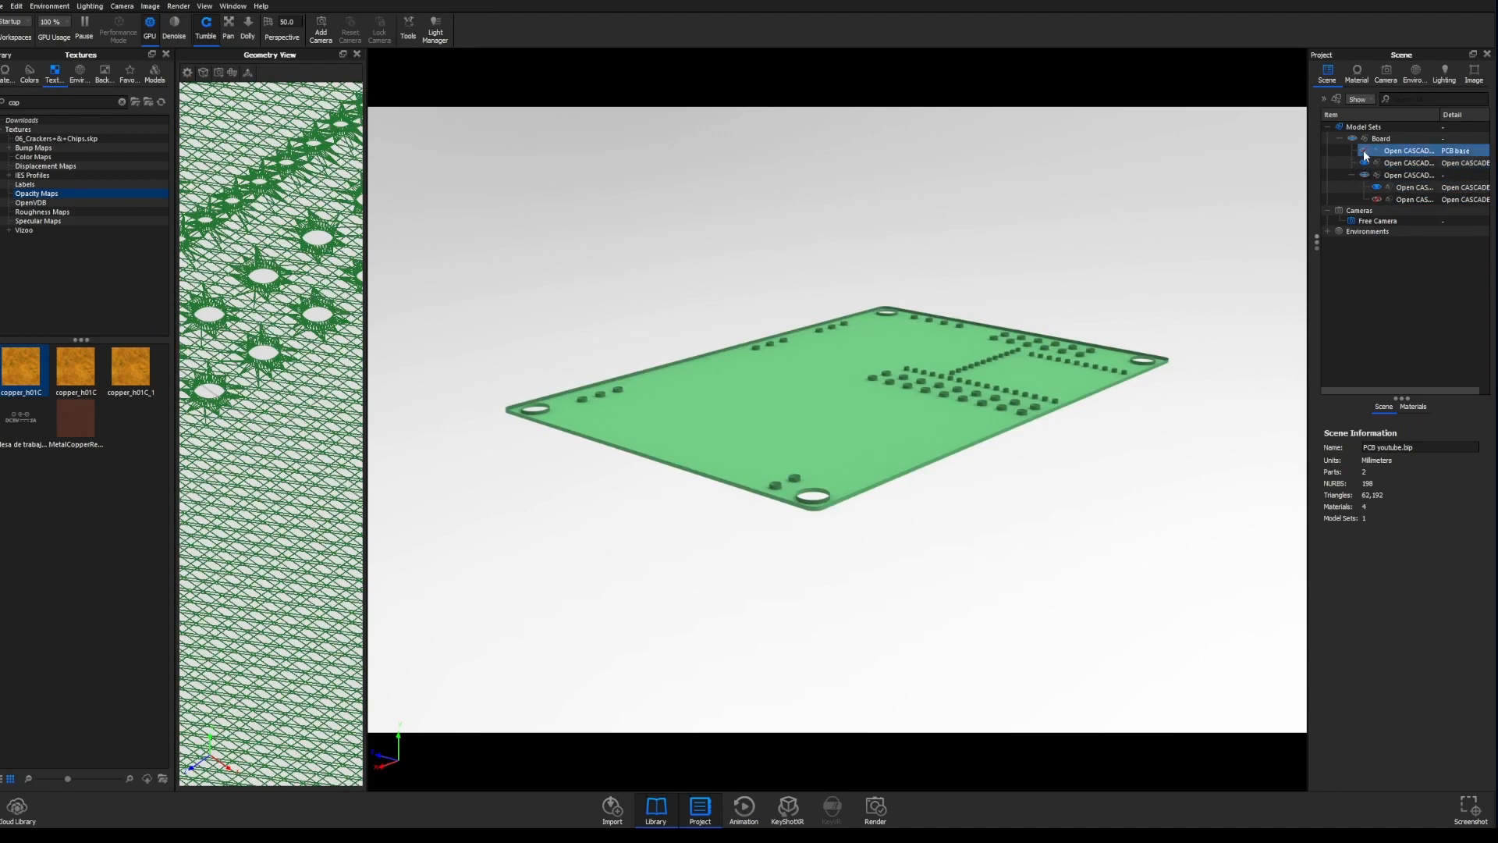
# - Toggle the whole Board model, the PCB base and the second board part to compare them, ending with everything shown
pyautogui.click(1352, 137)
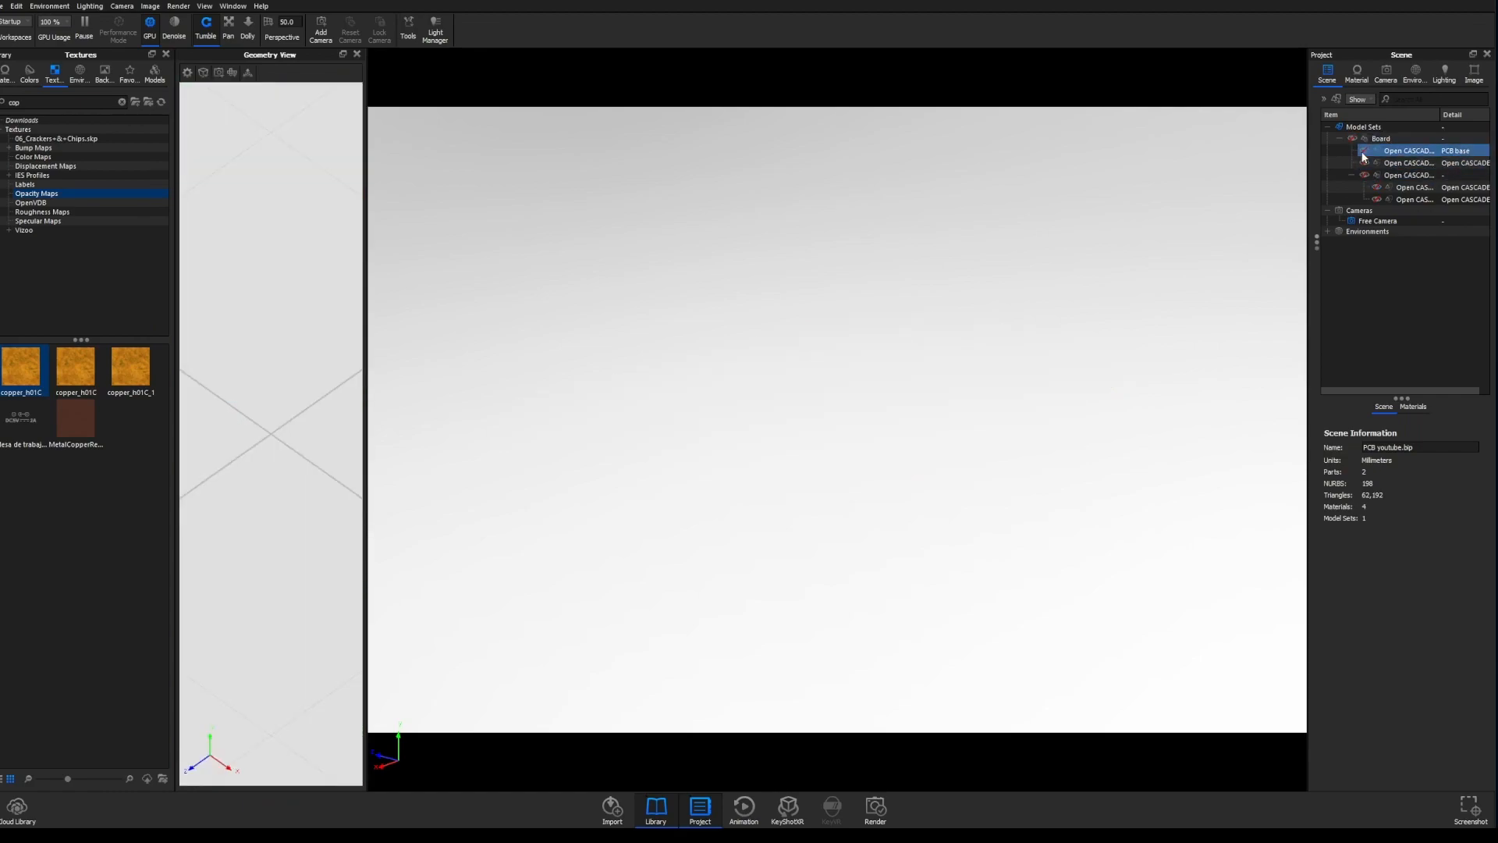
pyautogui.click(1365, 152)
pyautogui.click(1365, 151)
pyautogui.click(1364, 163)
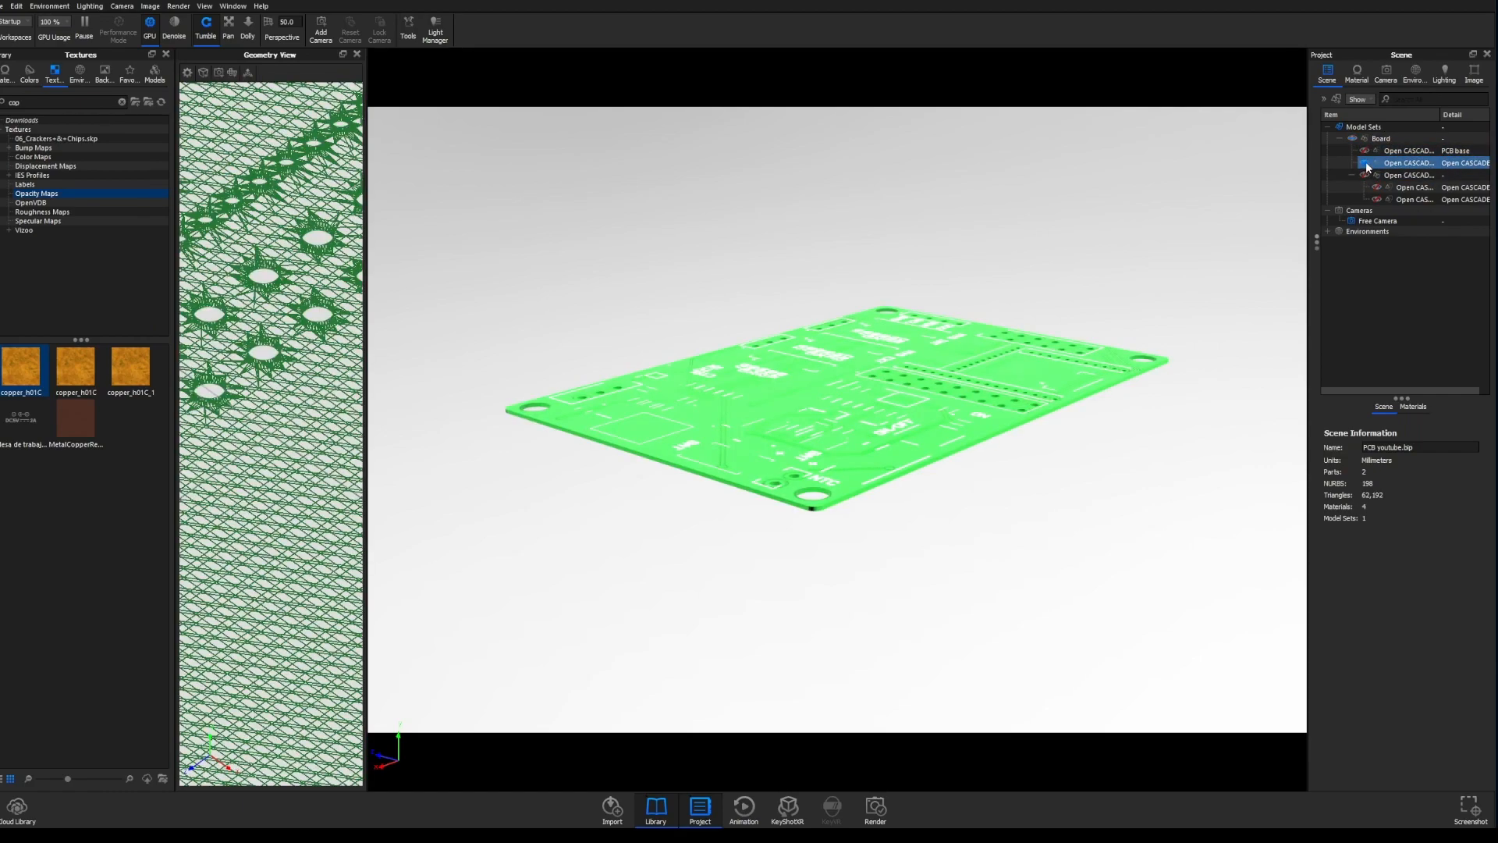
pyautogui.click(1365, 163)
pyautogui.click(1352, 138)
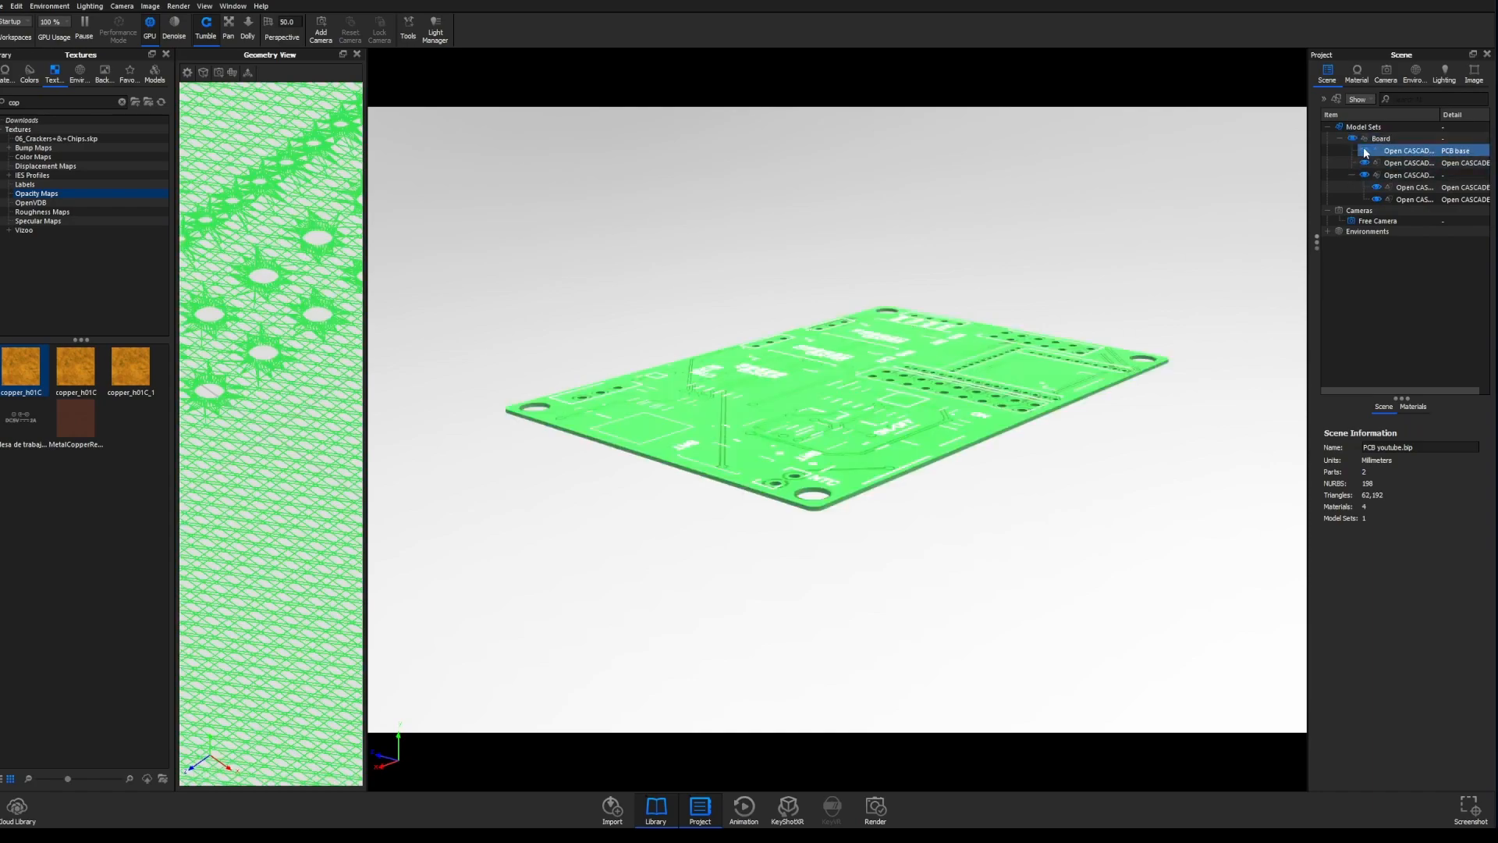
# - Hide the PCB base, the second board part and the part with hole walls, isolating the split group's flat surface
pyautogui.click(1365, 150)
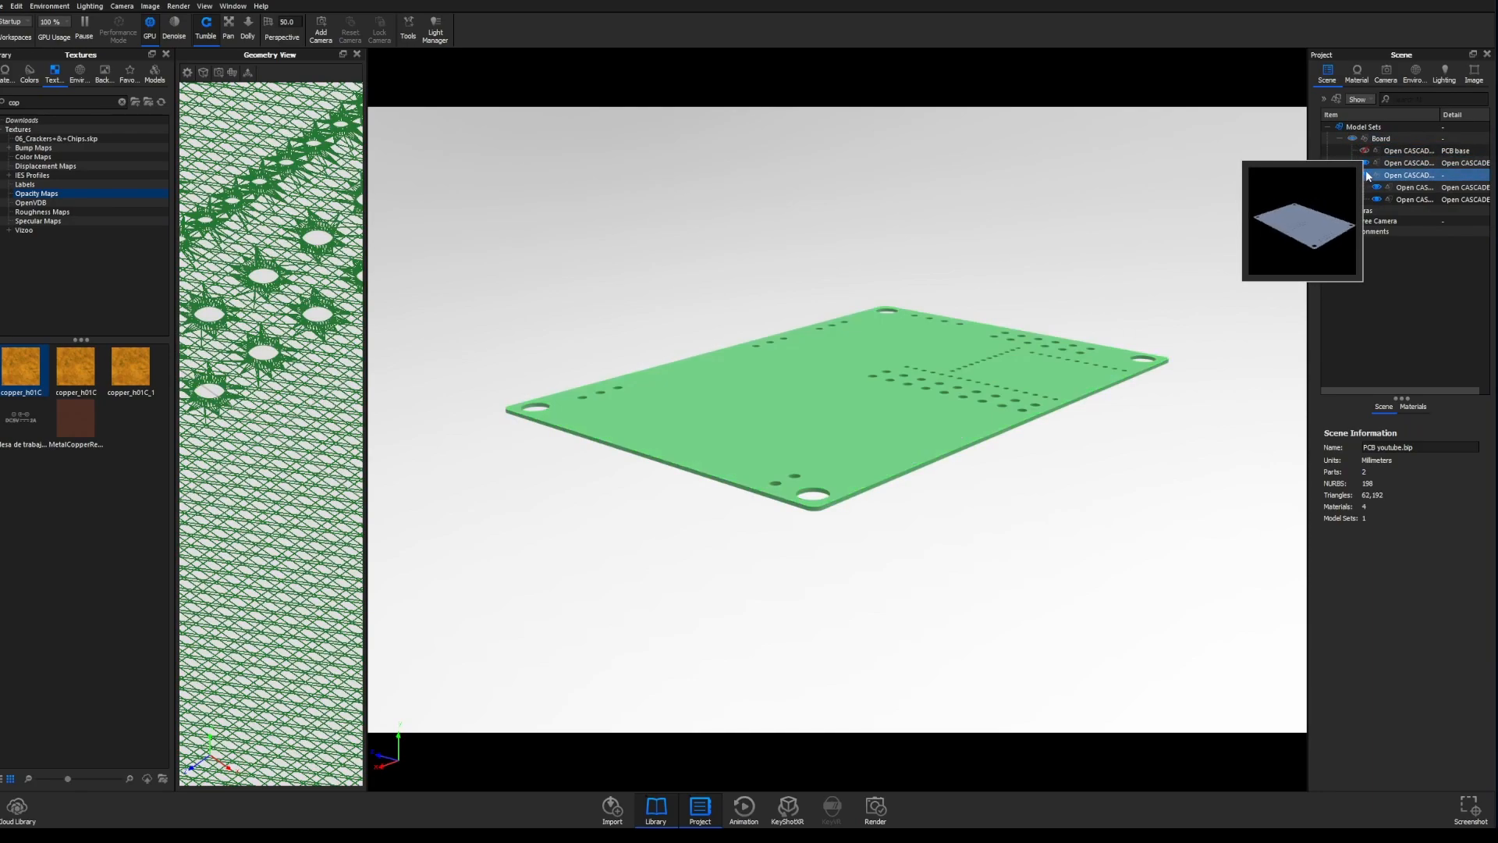
pyautogui.click(1365, 162)
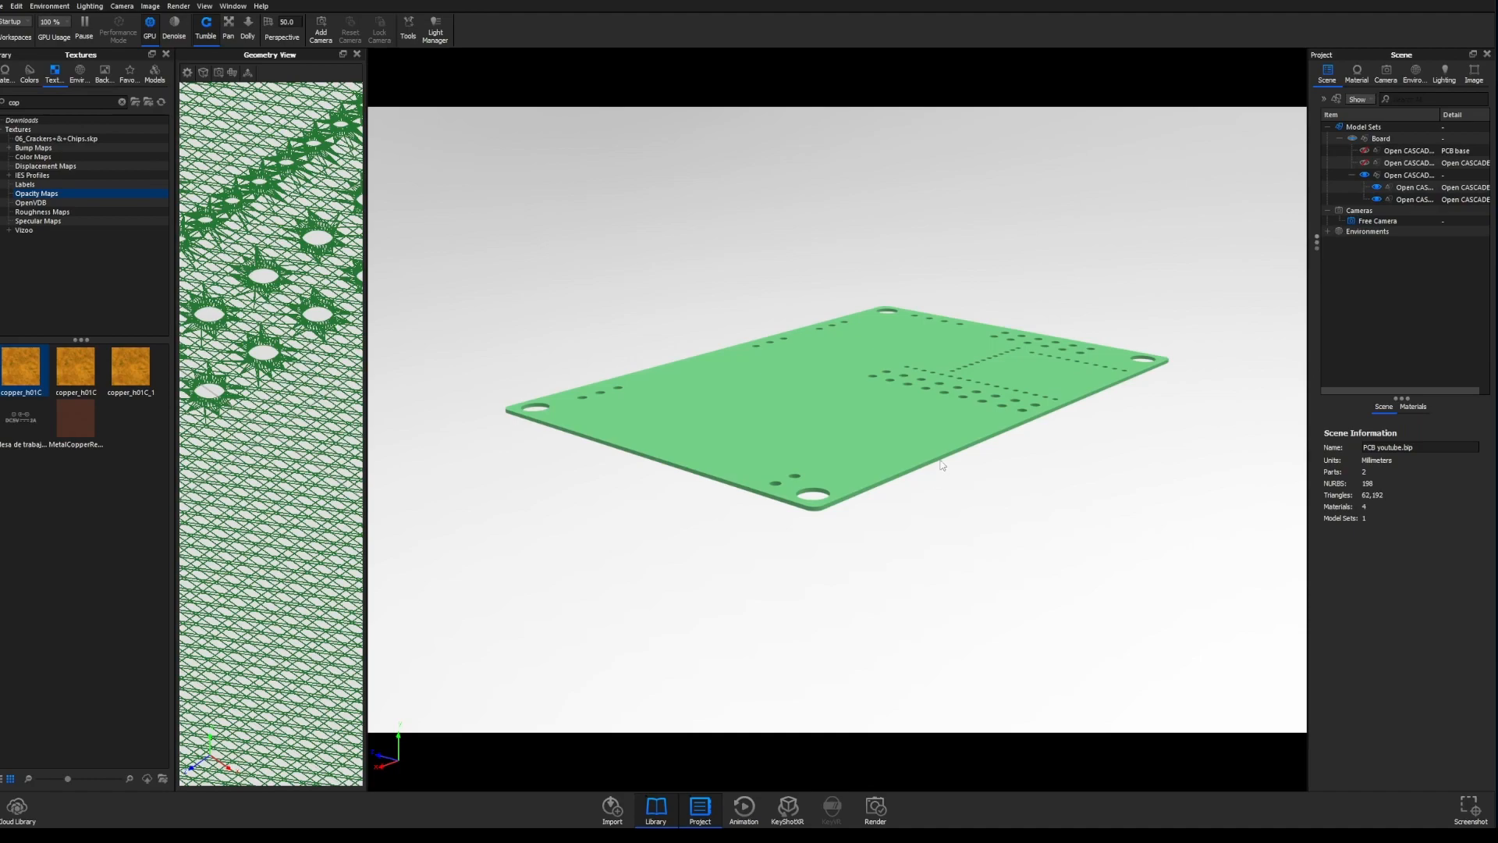
pyautogui.click(1378, 200)
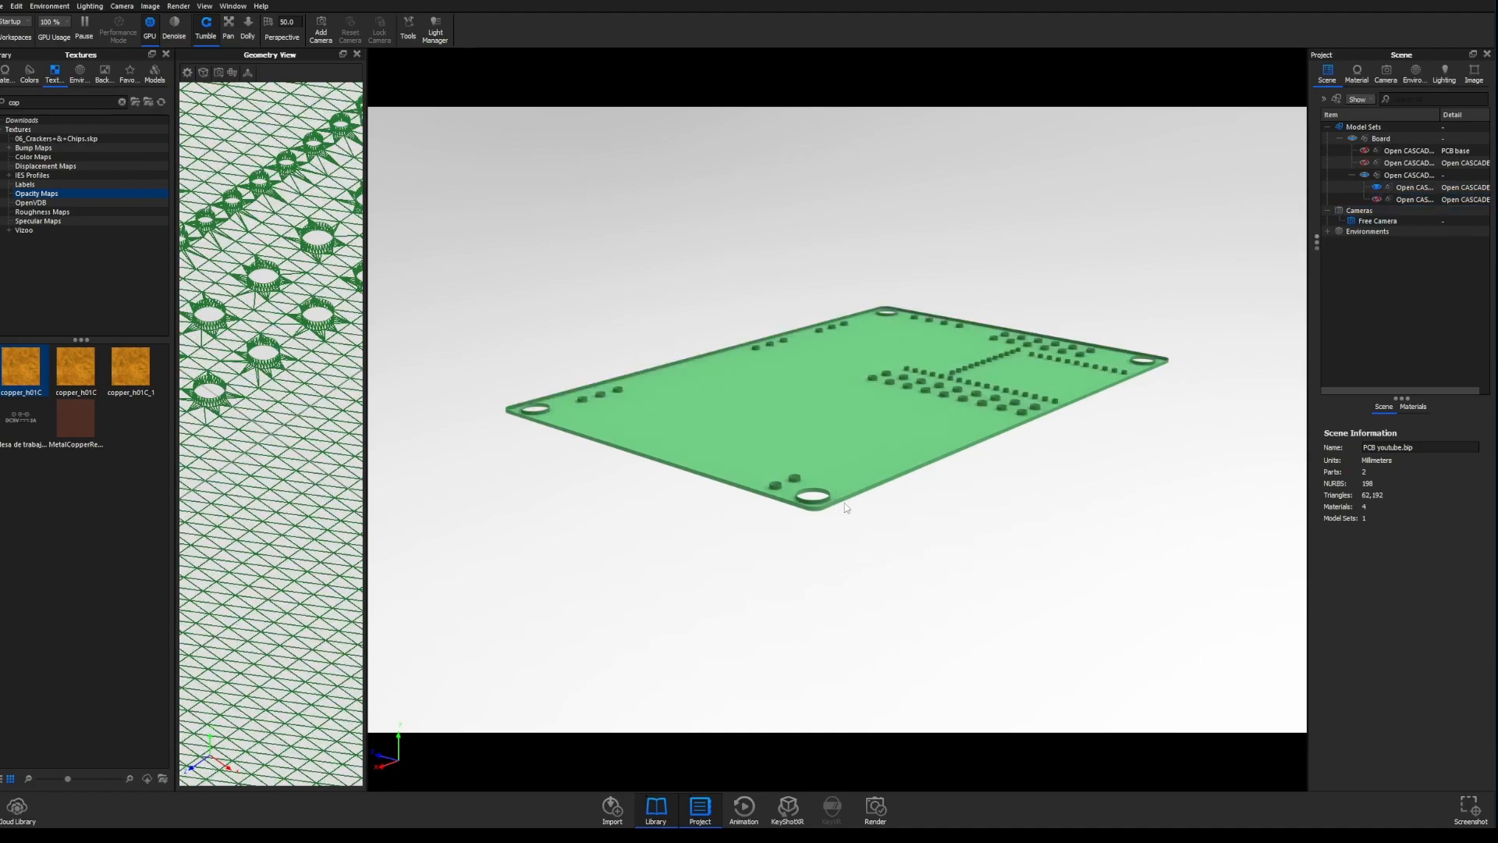
pyautogui.click(1376, 188)
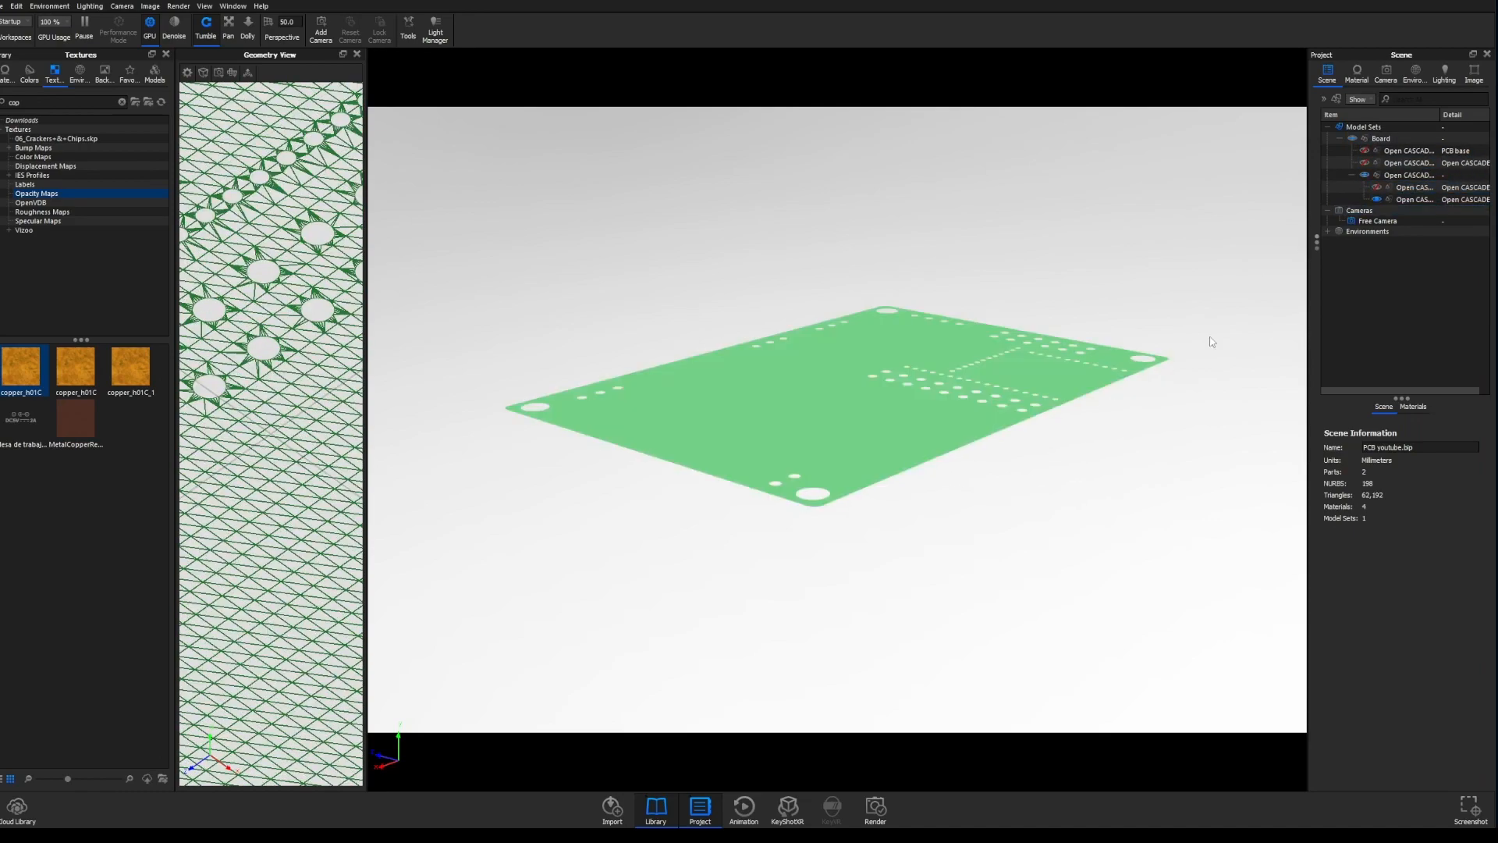
# - Try deleting the split group's flat surface and inspecting the part with hole walls, then undo the deletion
pyautogui.click(1410, 202)
pyautogui.rightClick(1410, 202)
pyautogui.click(1337, 574)
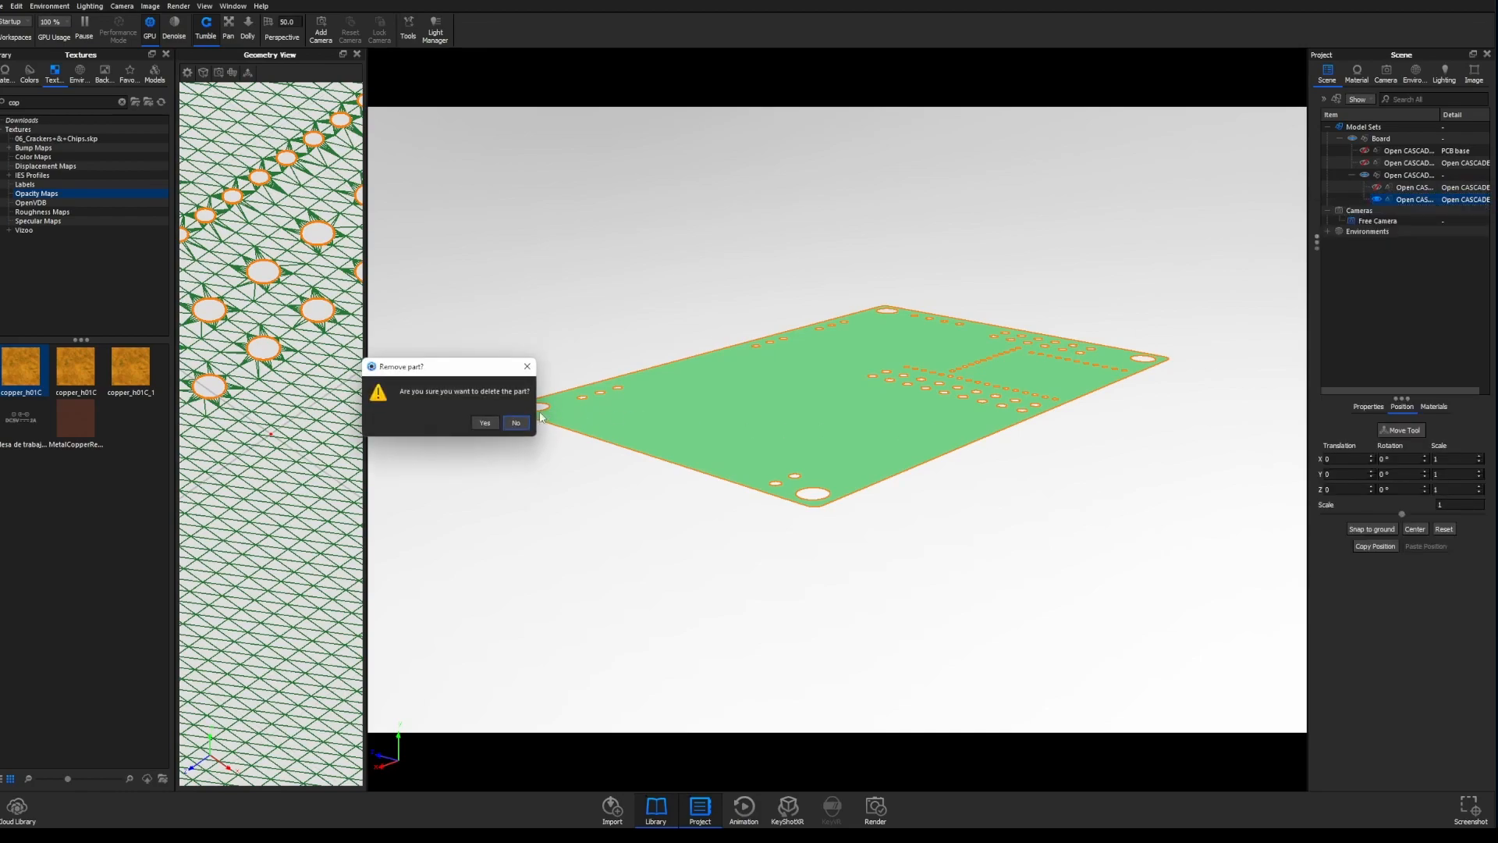
pyautogui.click(484, 423)
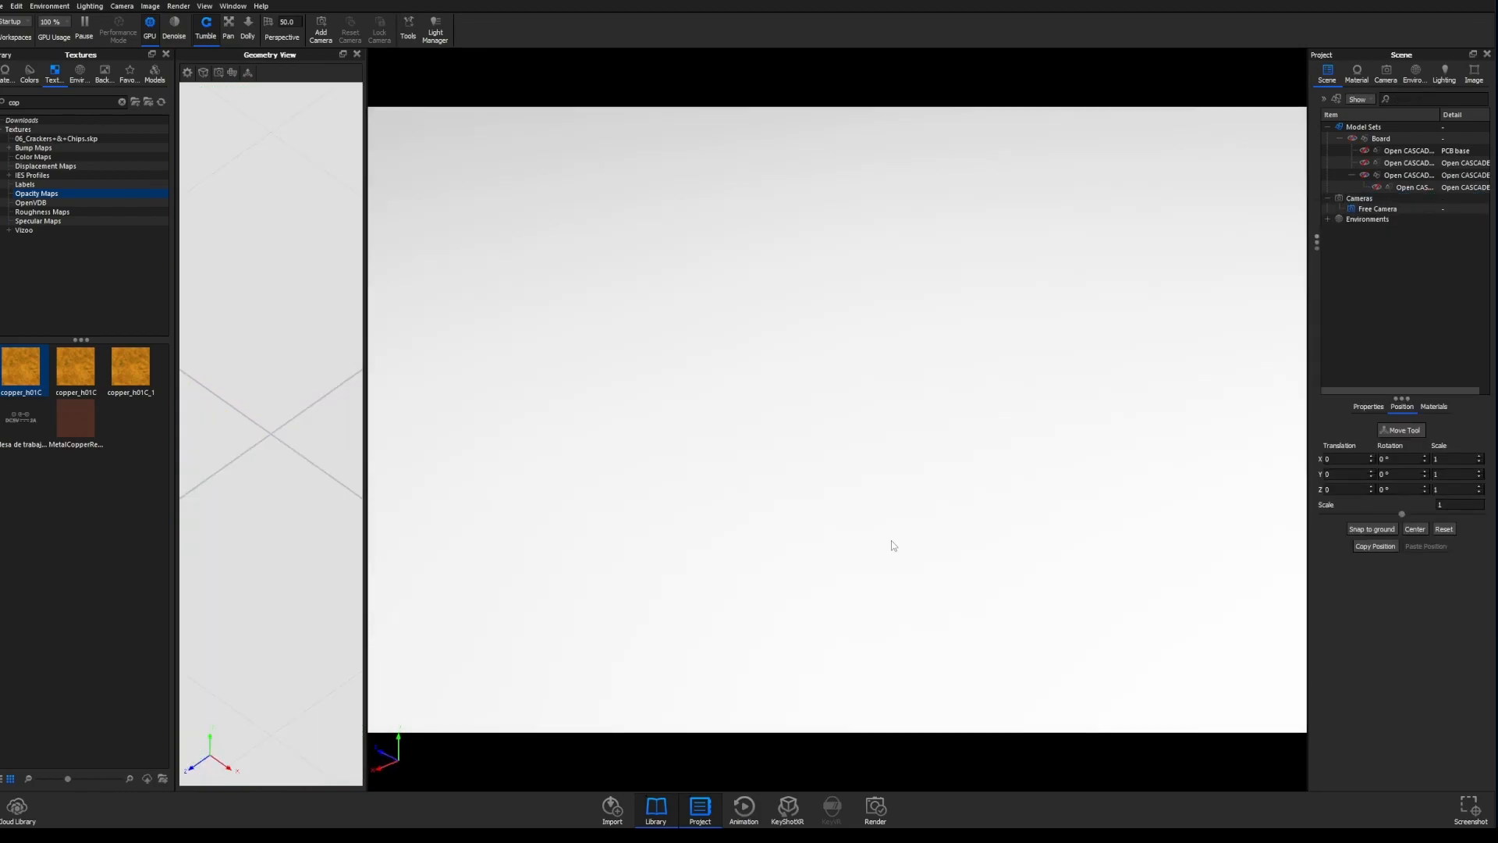
pyautogui.click(1375, 188)
pyautogui.scroll(-3, 870, 411)
pyautogui.scroll(8, 869, 411)
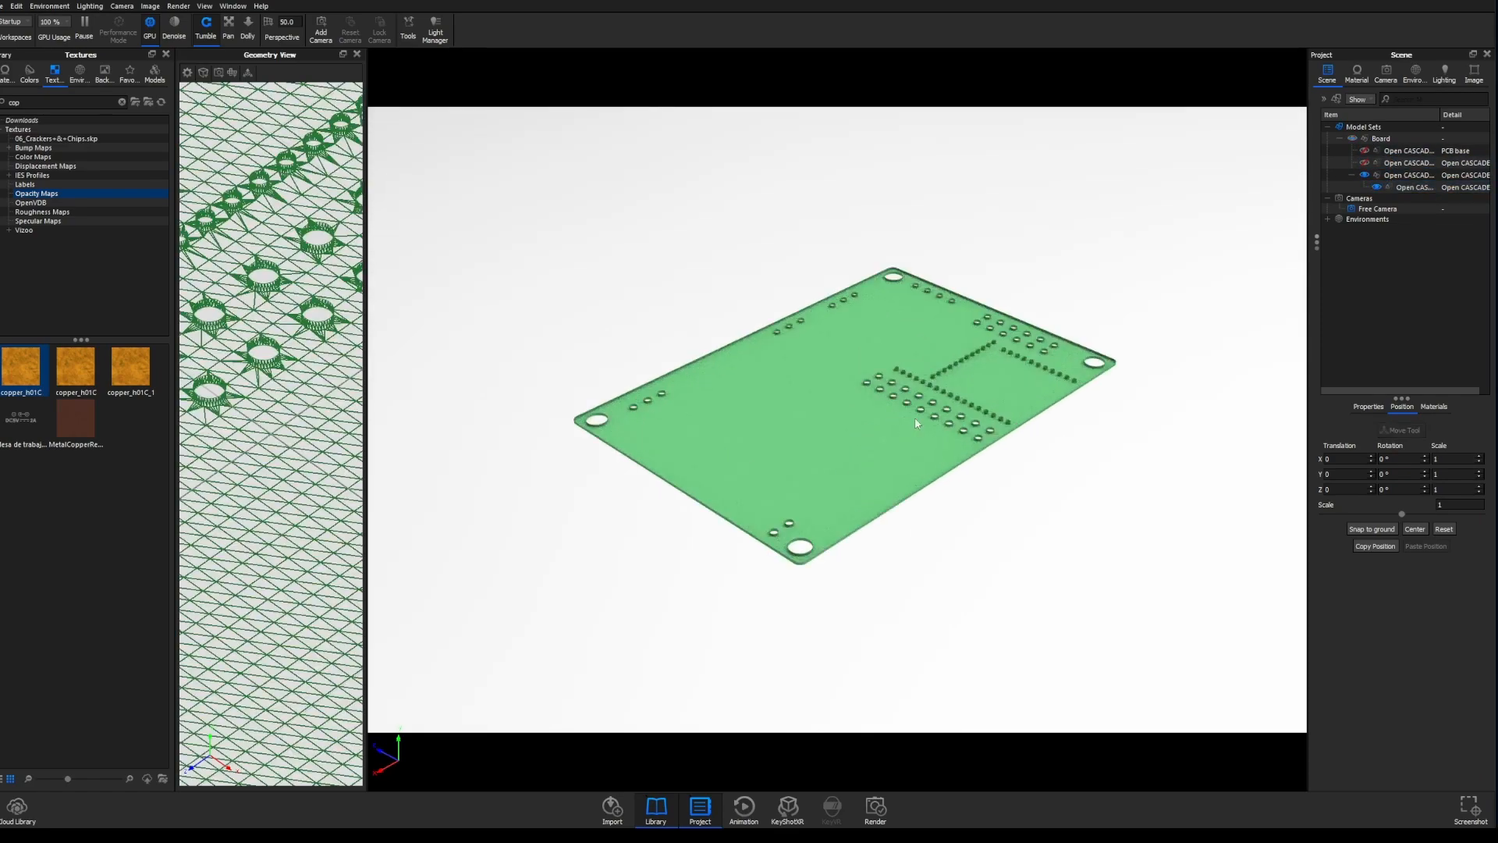
pyautogui.moveTo(999, 485); pyautogui.dragTo(985, 448)
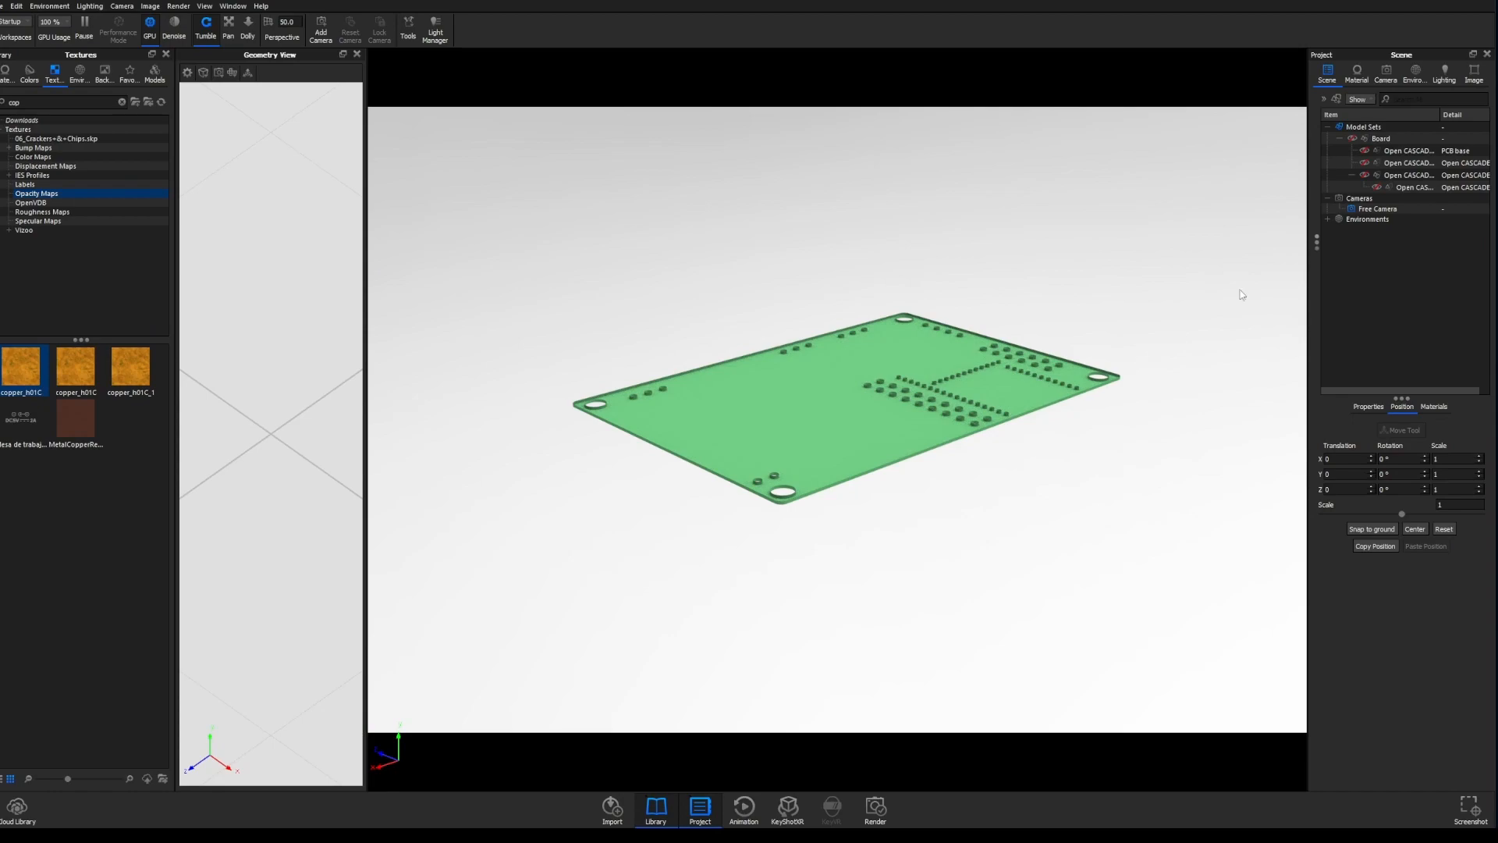
pyautogui.click(1358, 209)
pyautogui.click(1384, 191)
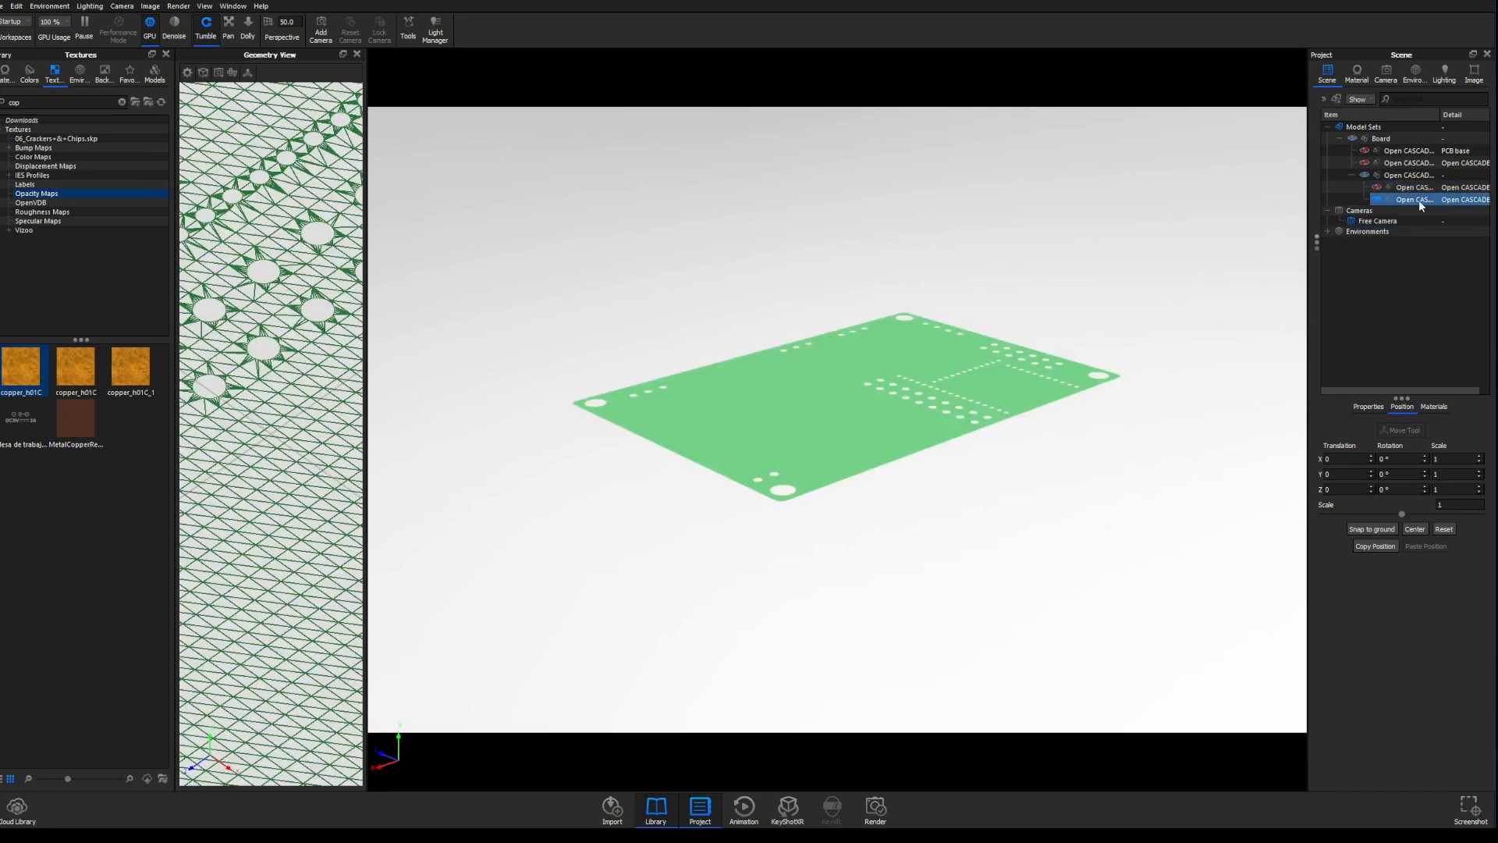
# - Delete the part with the hole walls from the split group, confirming the removal
pyautogui.click(1415, 191)
pyautogui.rightClick(1415, 191)
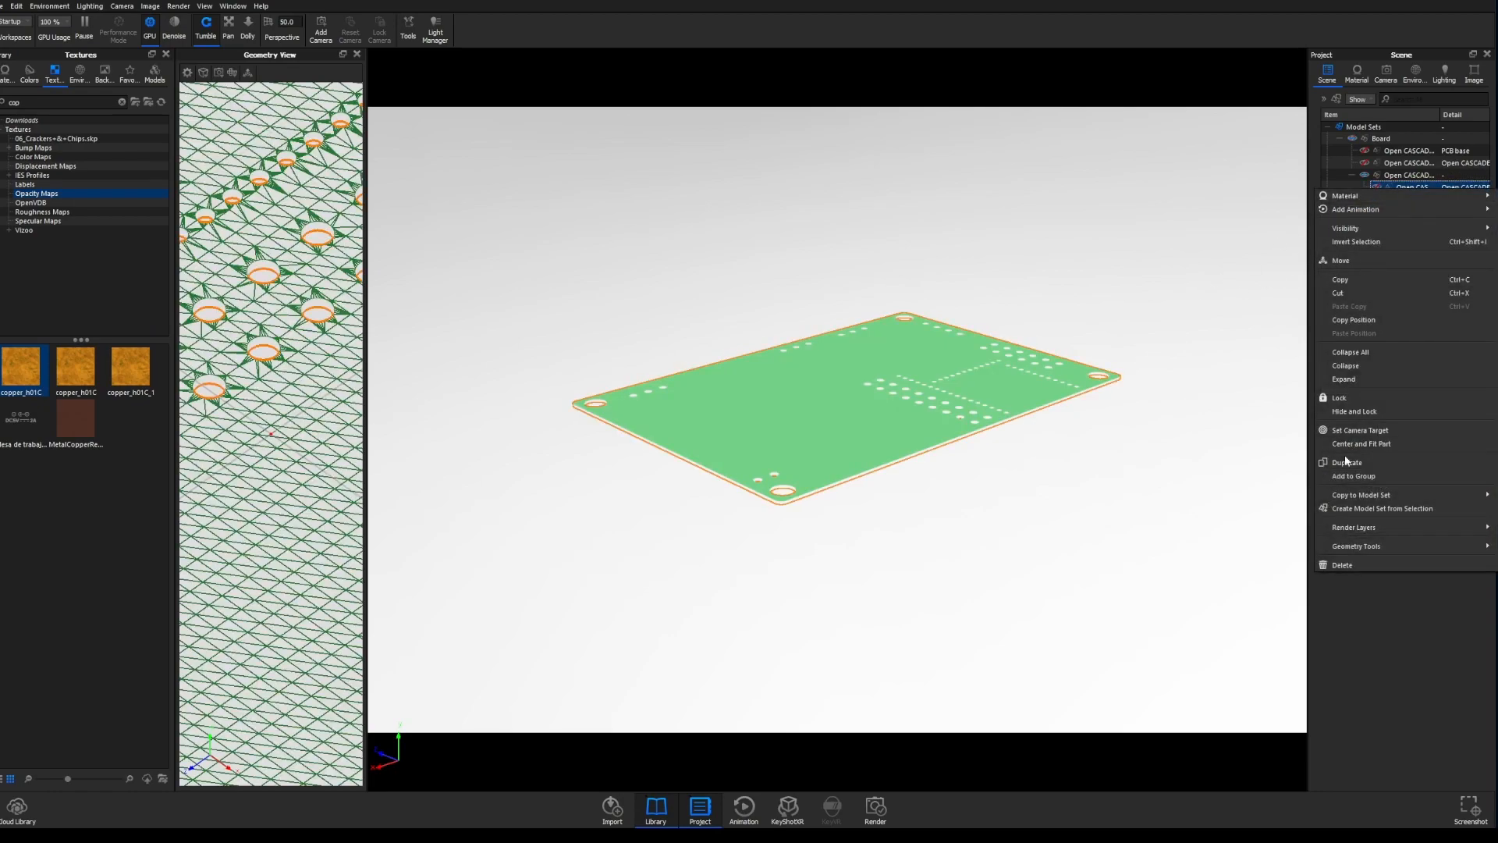
pyautogui.click(1358, 565)
pyautogui.click(485, 423)
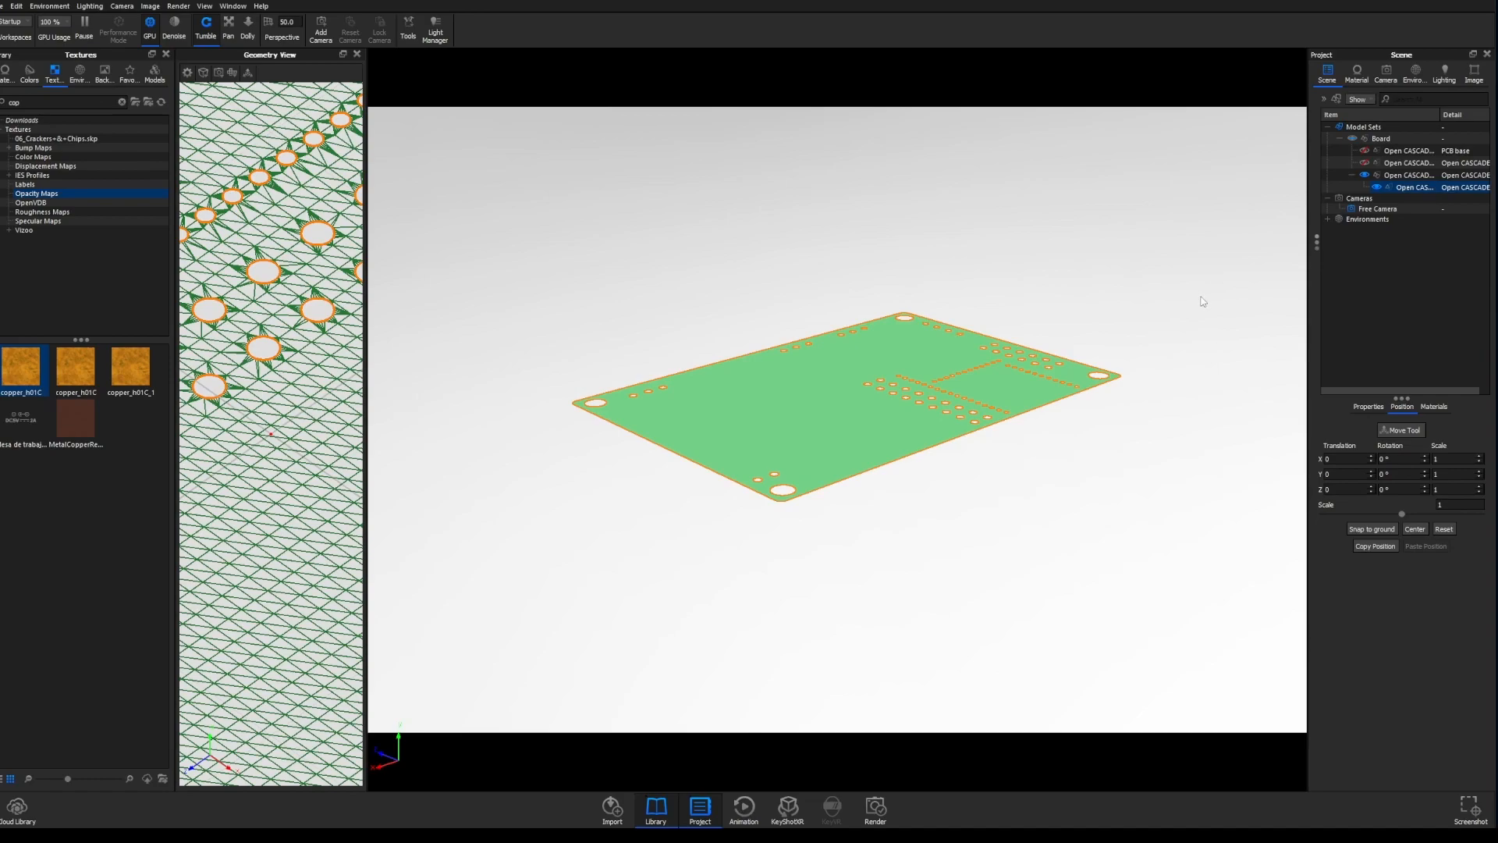
# - Rename the flat surface's material to "solder surface" and change its material type to Metal
pyautogui.moveTo(781, 303); pyautogui.dragTo(749, 377)
pyautogui.doubleClick(761, 391)
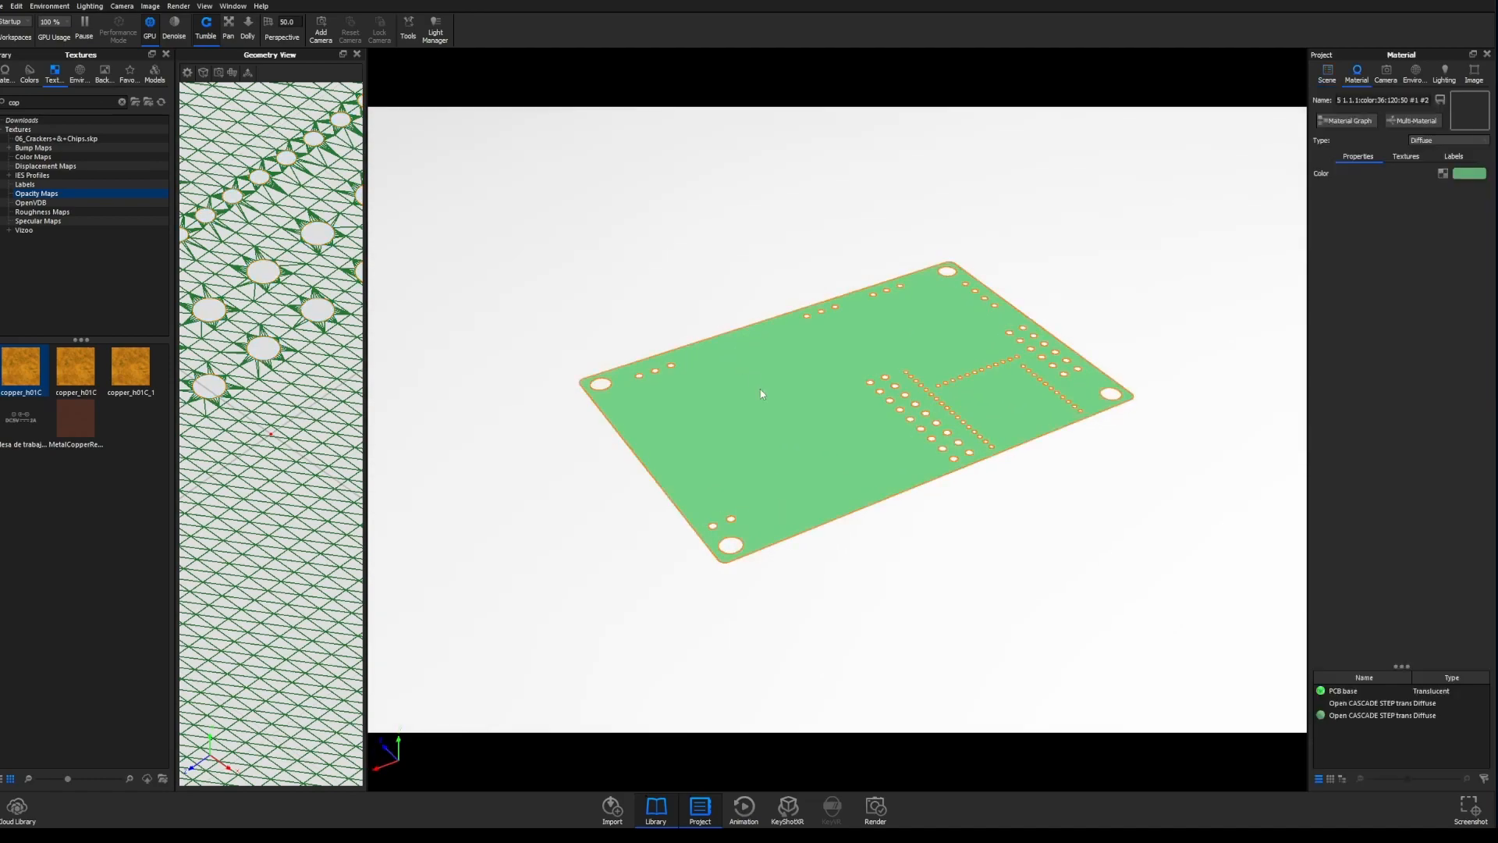
pyautogui.moveTo(1432, 100); pyautogui.dragTo(1322, 101)
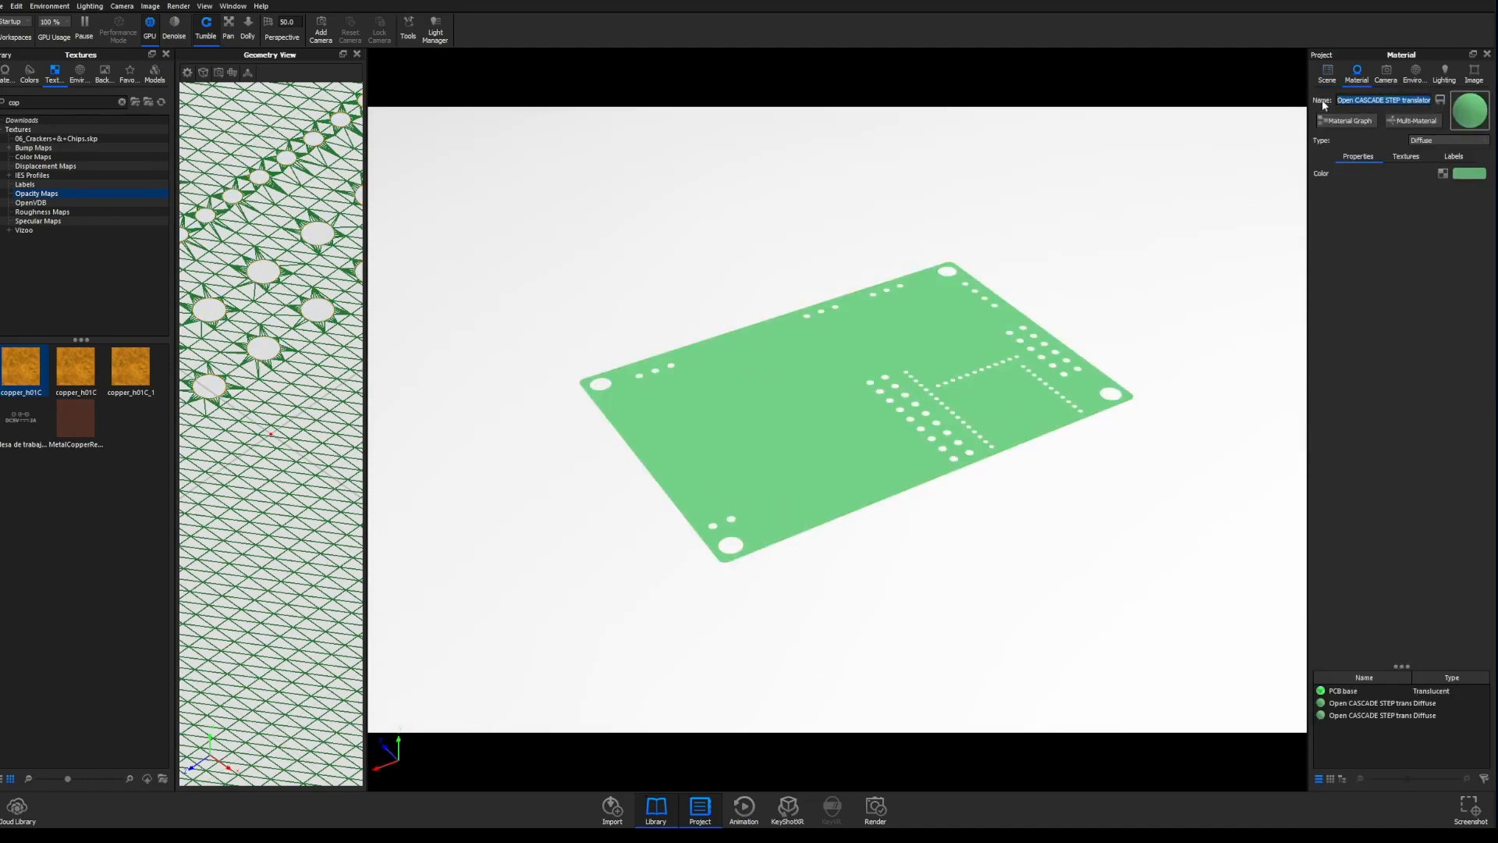
pyautogui.press('BackSpace')
pyautogui.write('solder surface')
pyautogui.press('Return')
pyautogui.click(1421, 141)
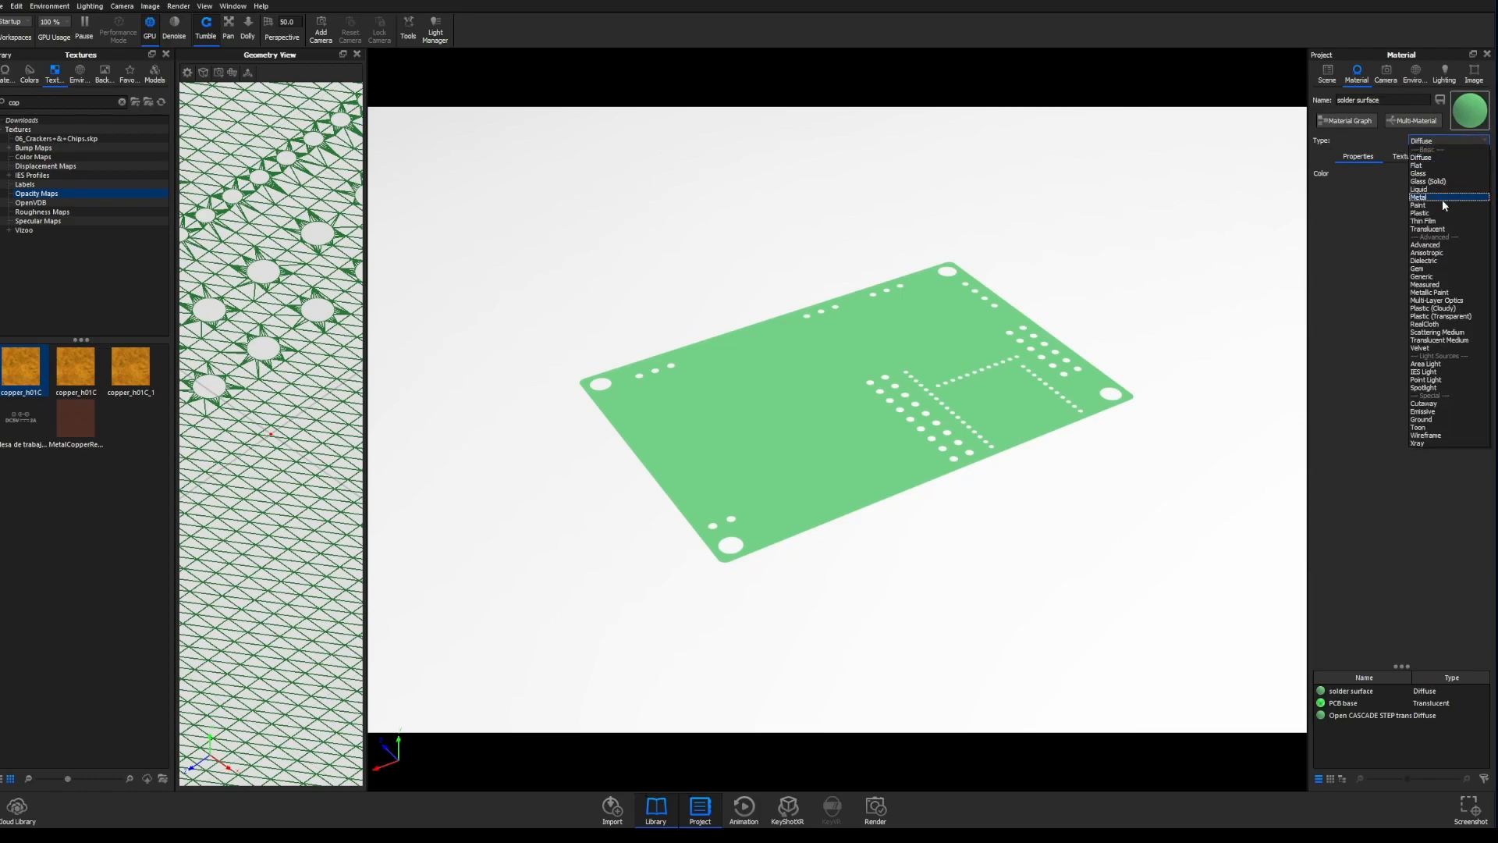
pyautogui.click(1434, 198)
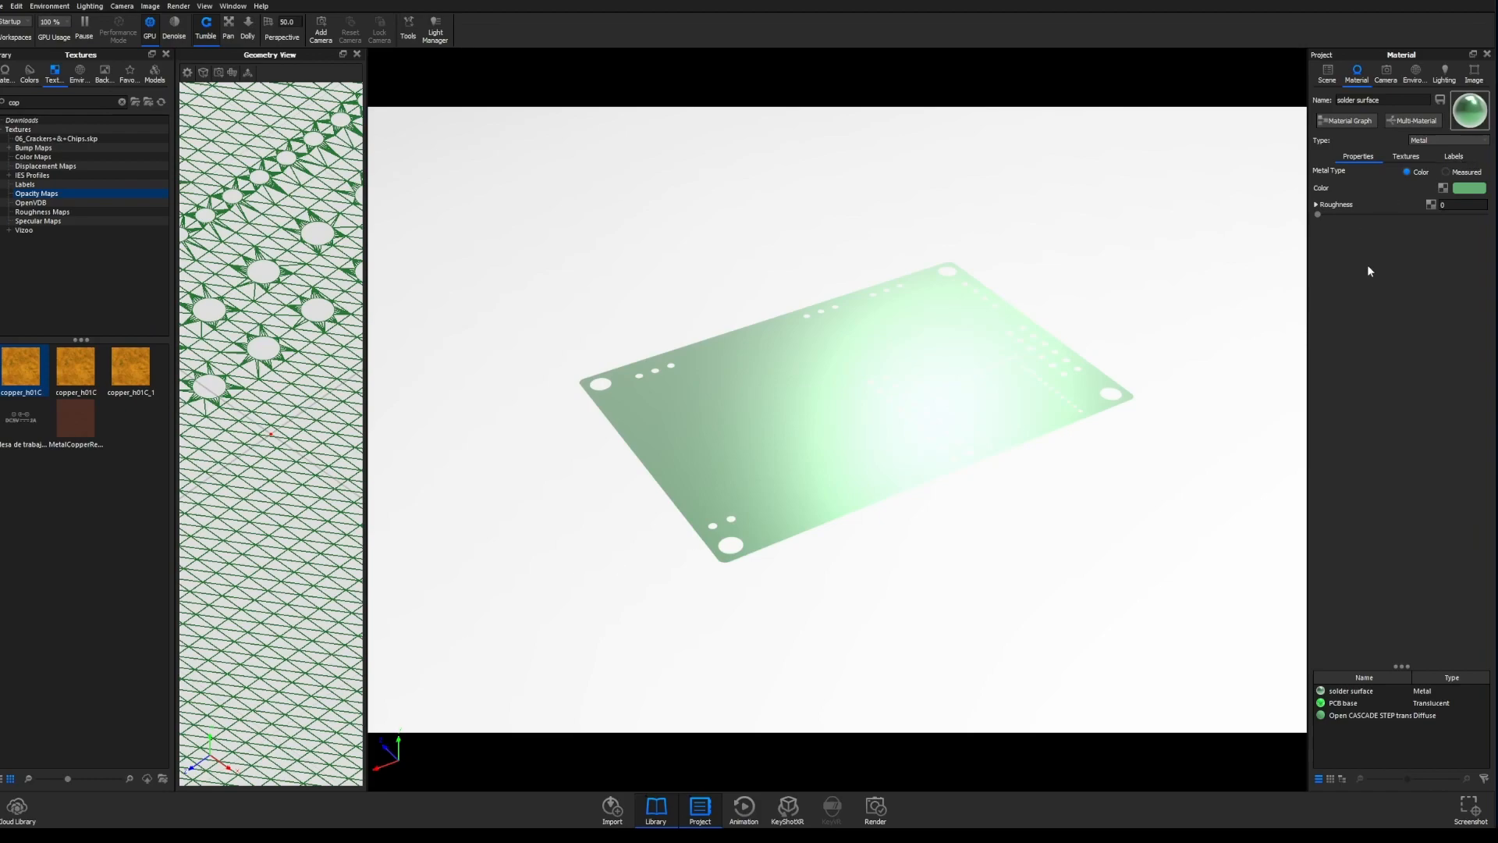
# - Add the Solder mask PSD file from the tutorial folder as a label on the solder surface material
pyautogui.click(1448, 153)
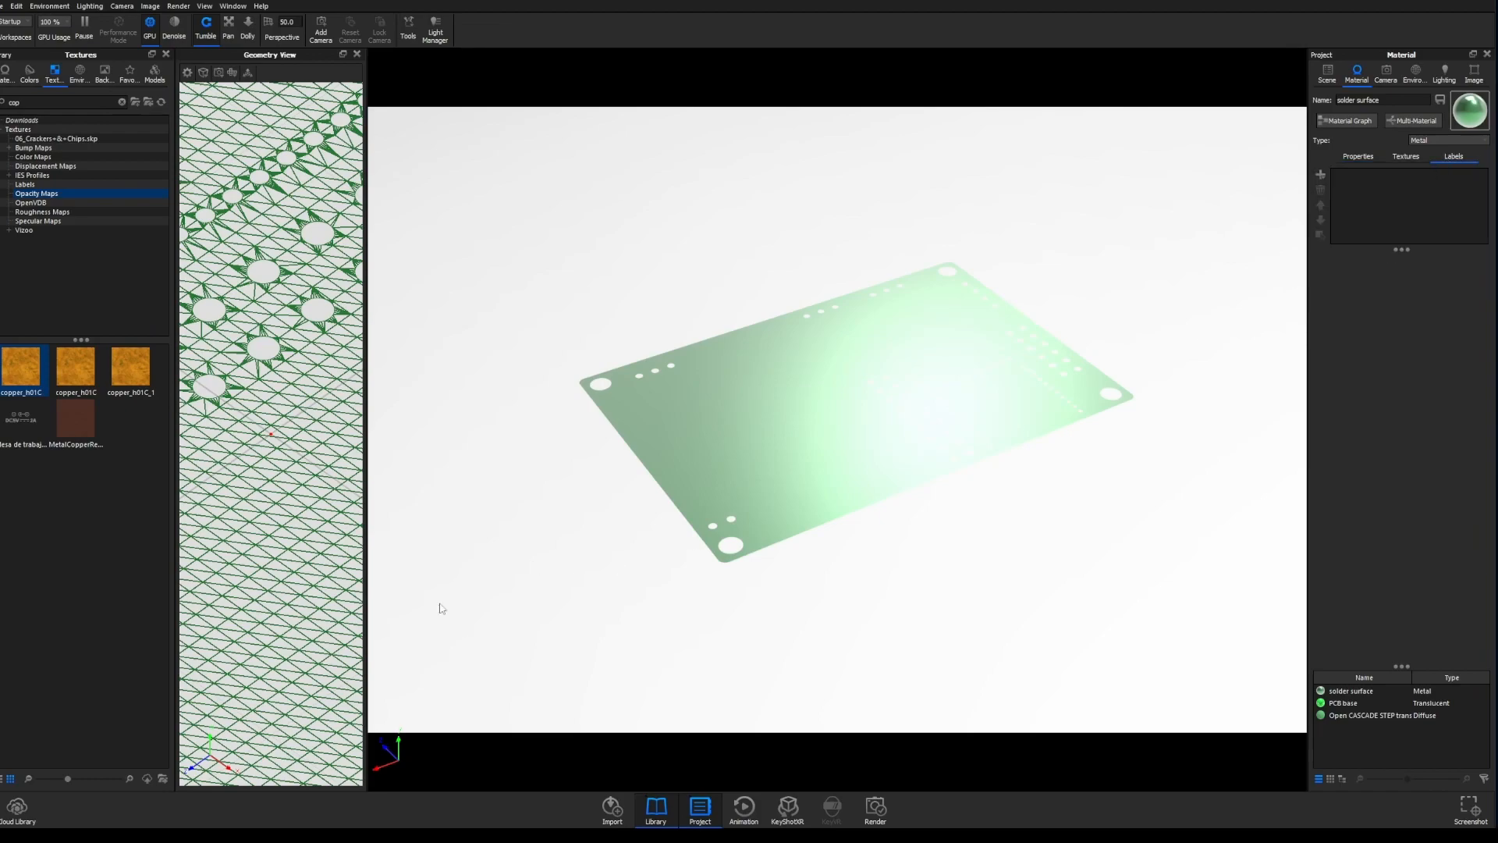
pyautogui.hotkey('alt', 'Tab')
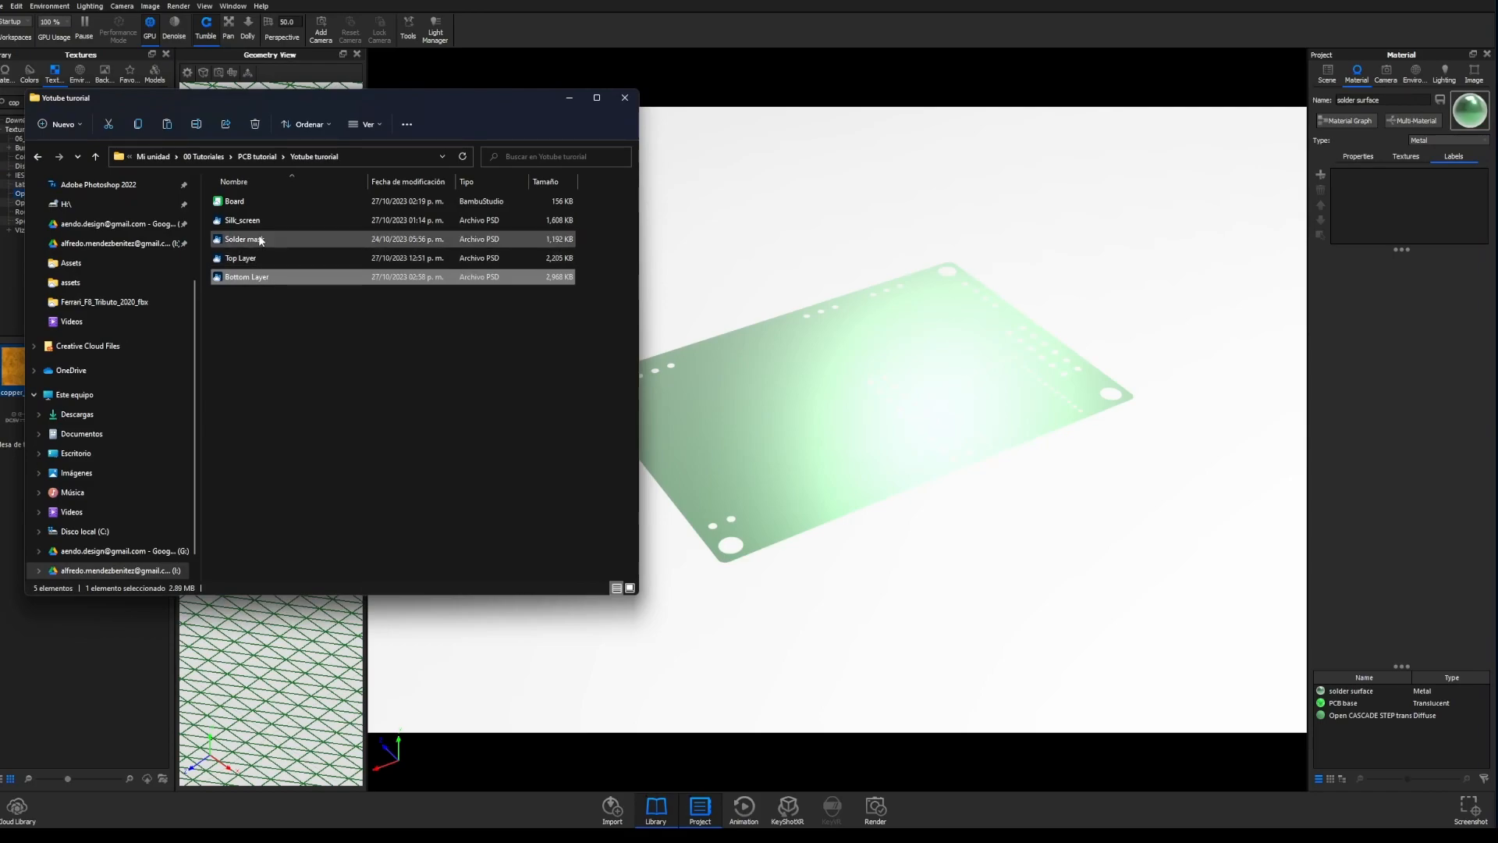
pyautogui.moveTo(260, 242); pyautogui.dragTo(1406, 214)
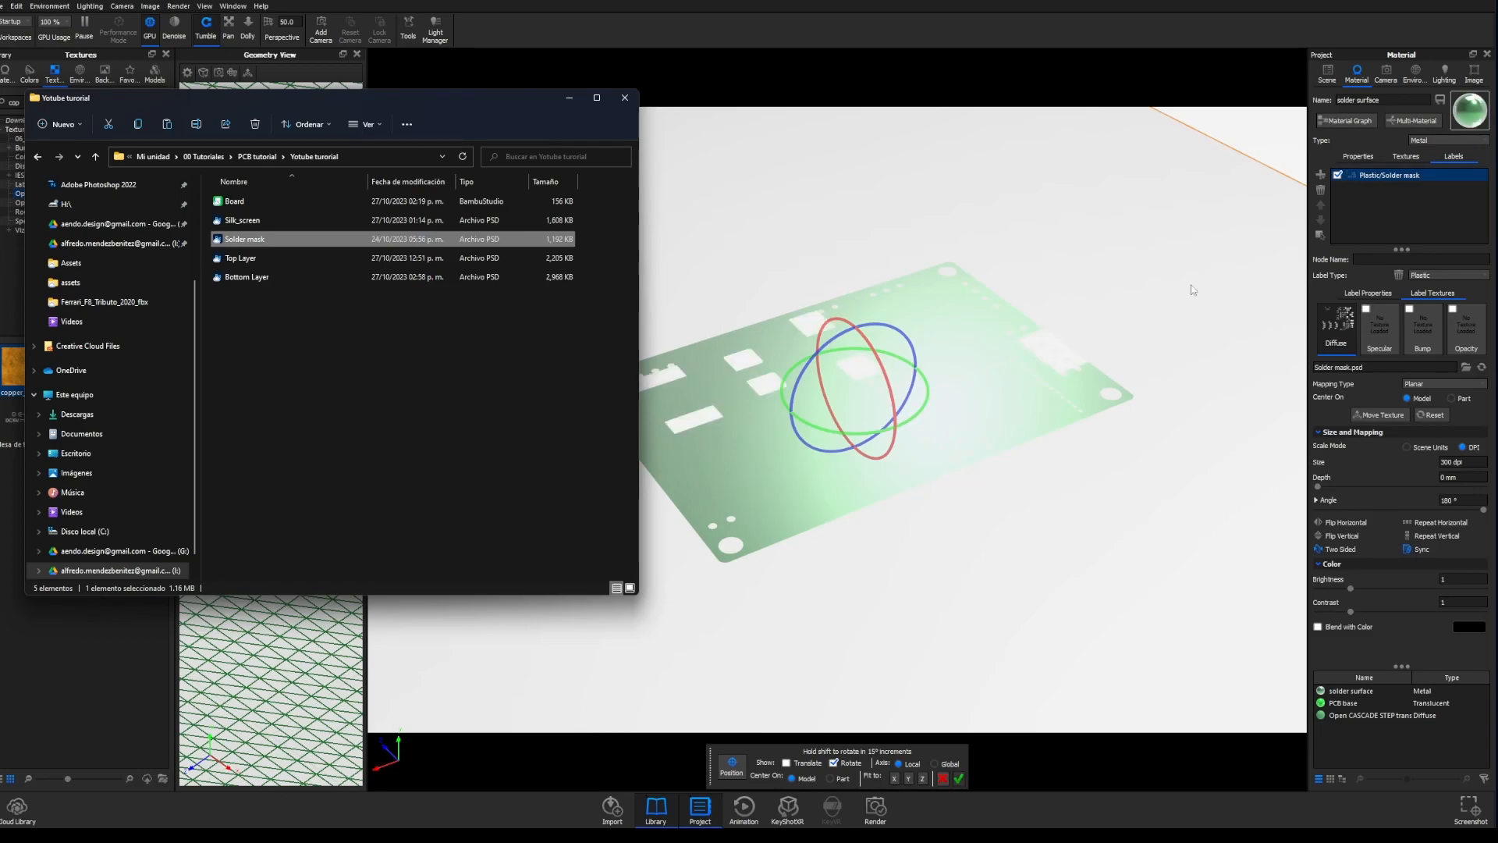
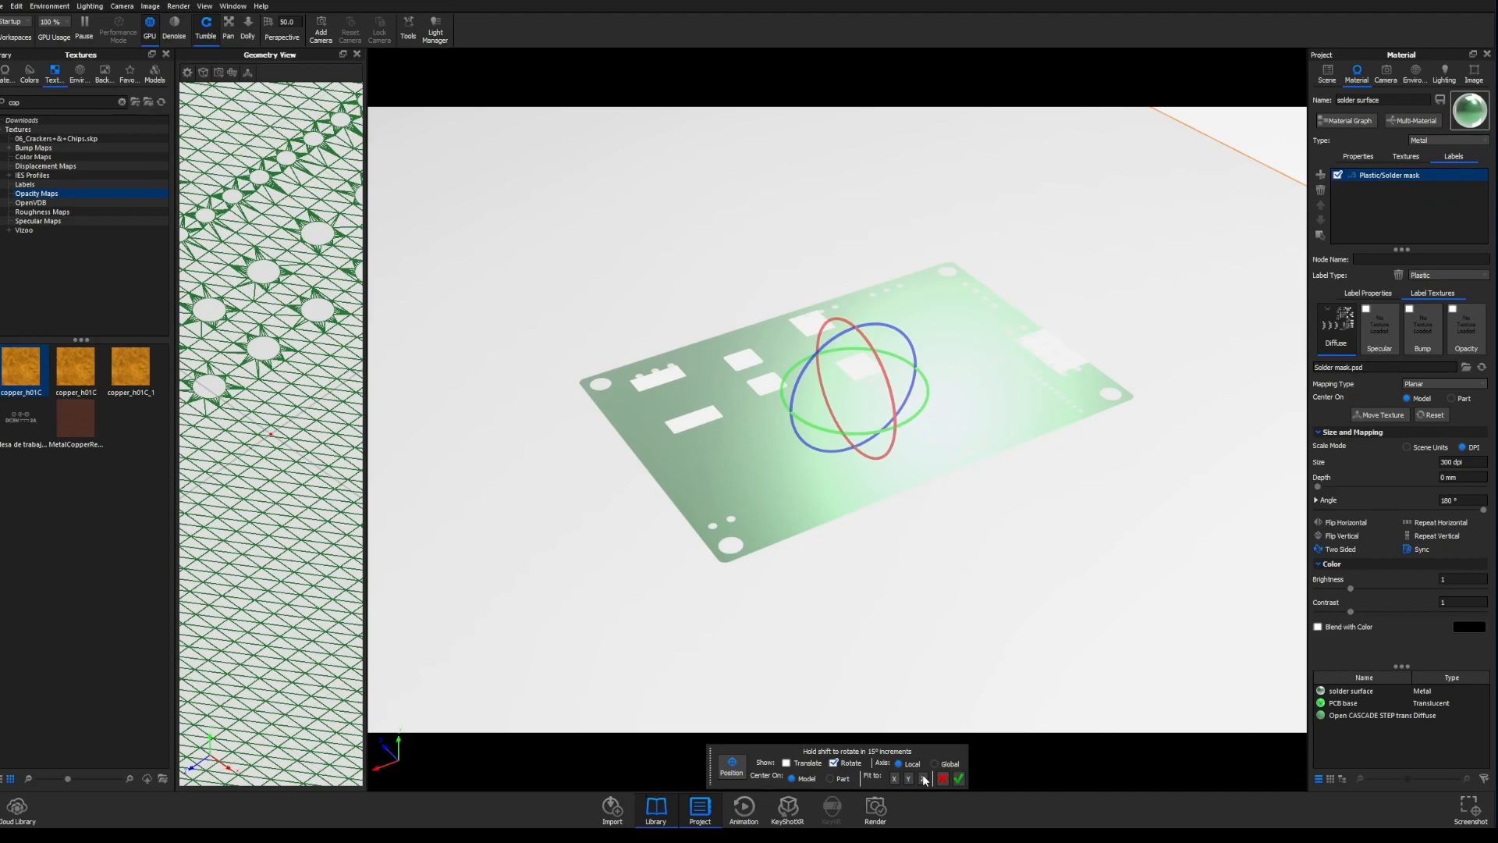
# - Fit the solder mask label to the Z axis, rotate it to 90°, and size it in scene units with a 66 mm width
pyautogui.click(923, 778)
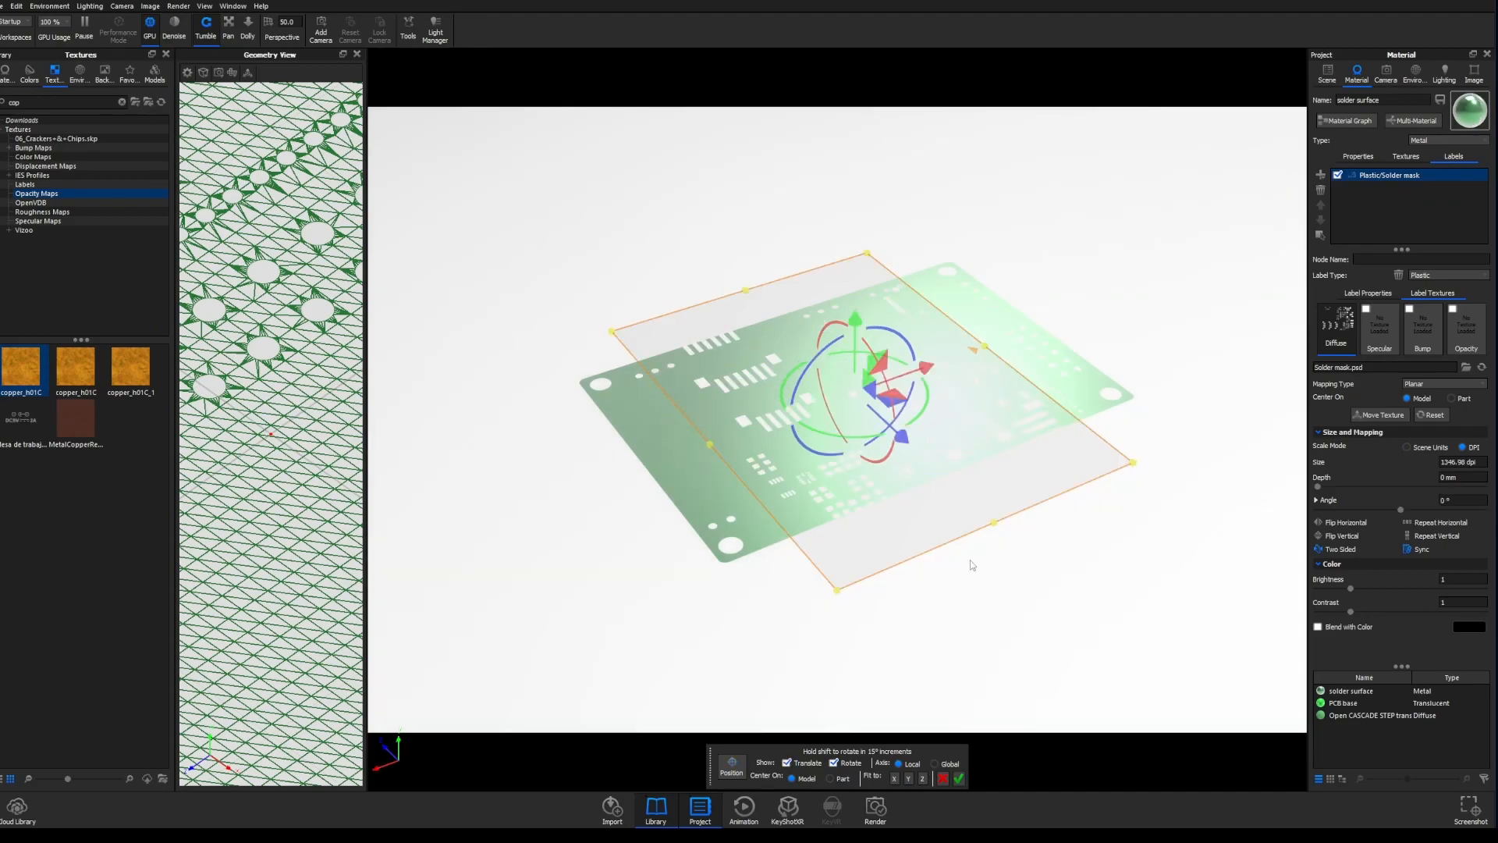
pyautogui.moveTo(826, 430); pyautogui.dragTo(574, 190)
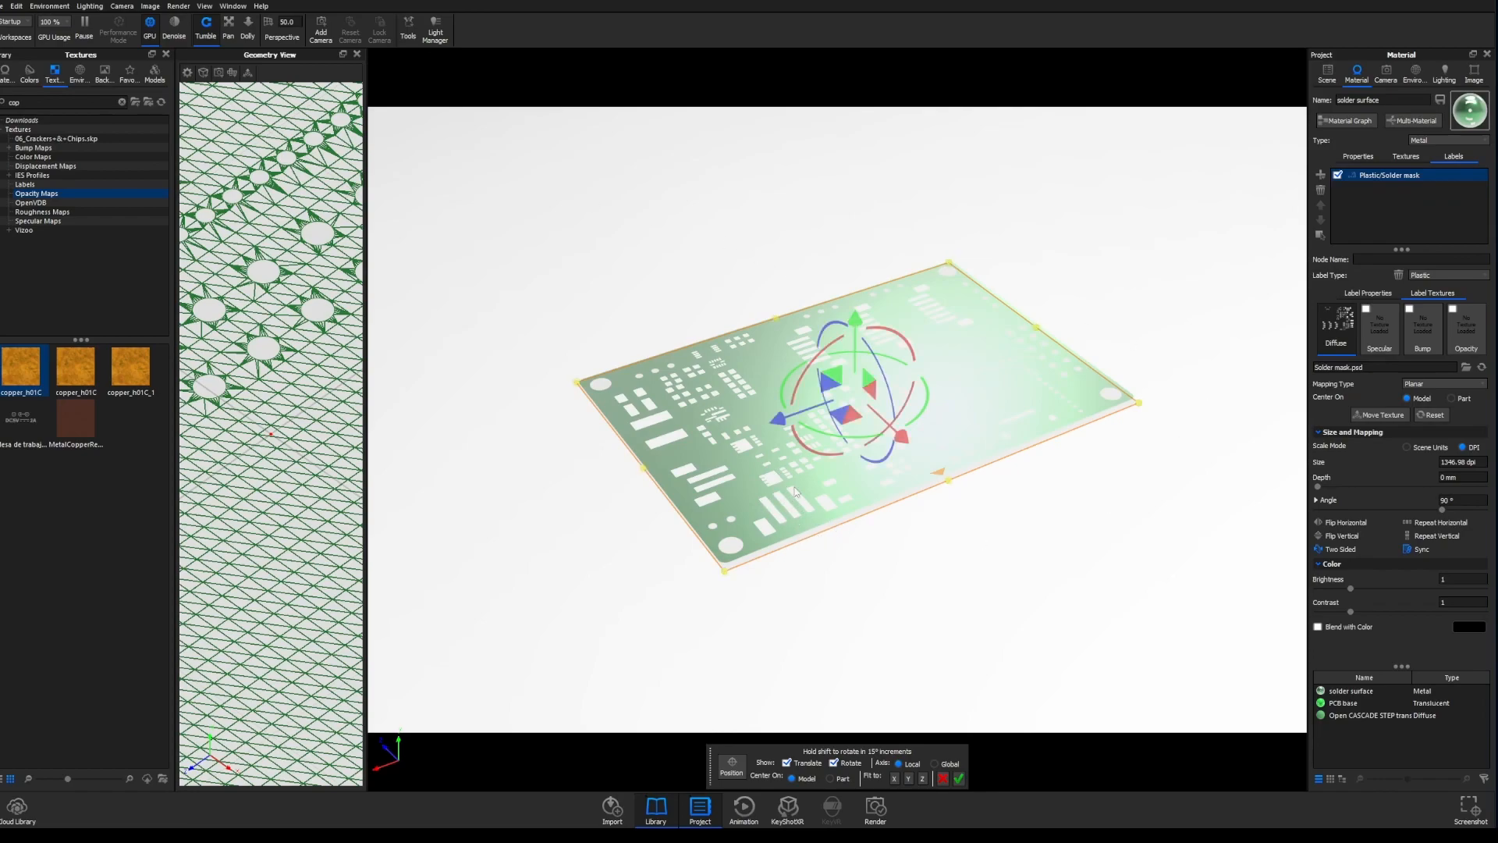
pyautogui.click(960, 778)
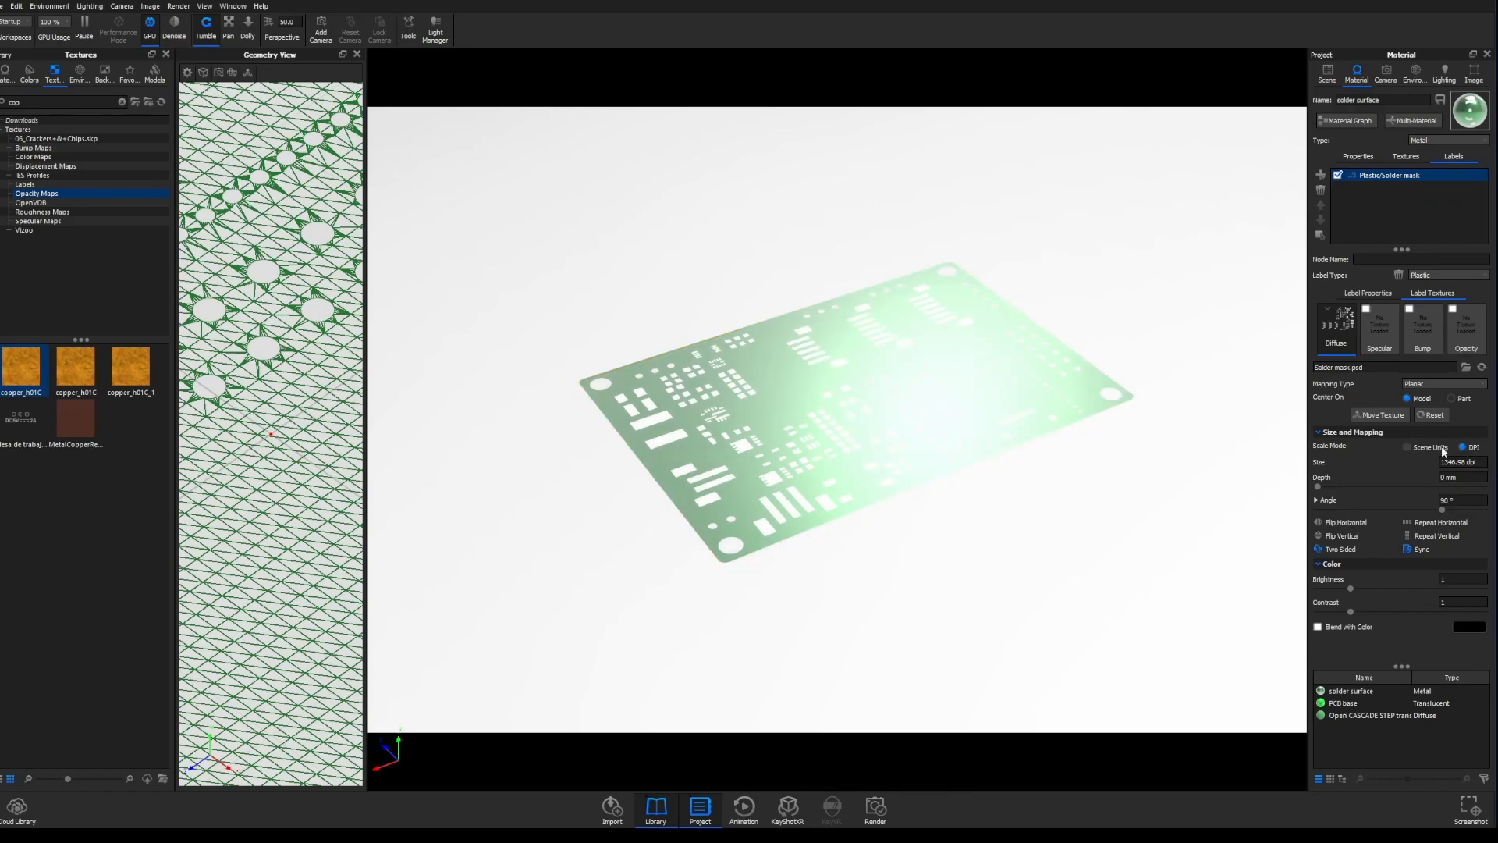
pyautogui.click(1411, 447)
pyautogui.moveTo(1453, 461); pyautogui.dragTo(1402, 455)
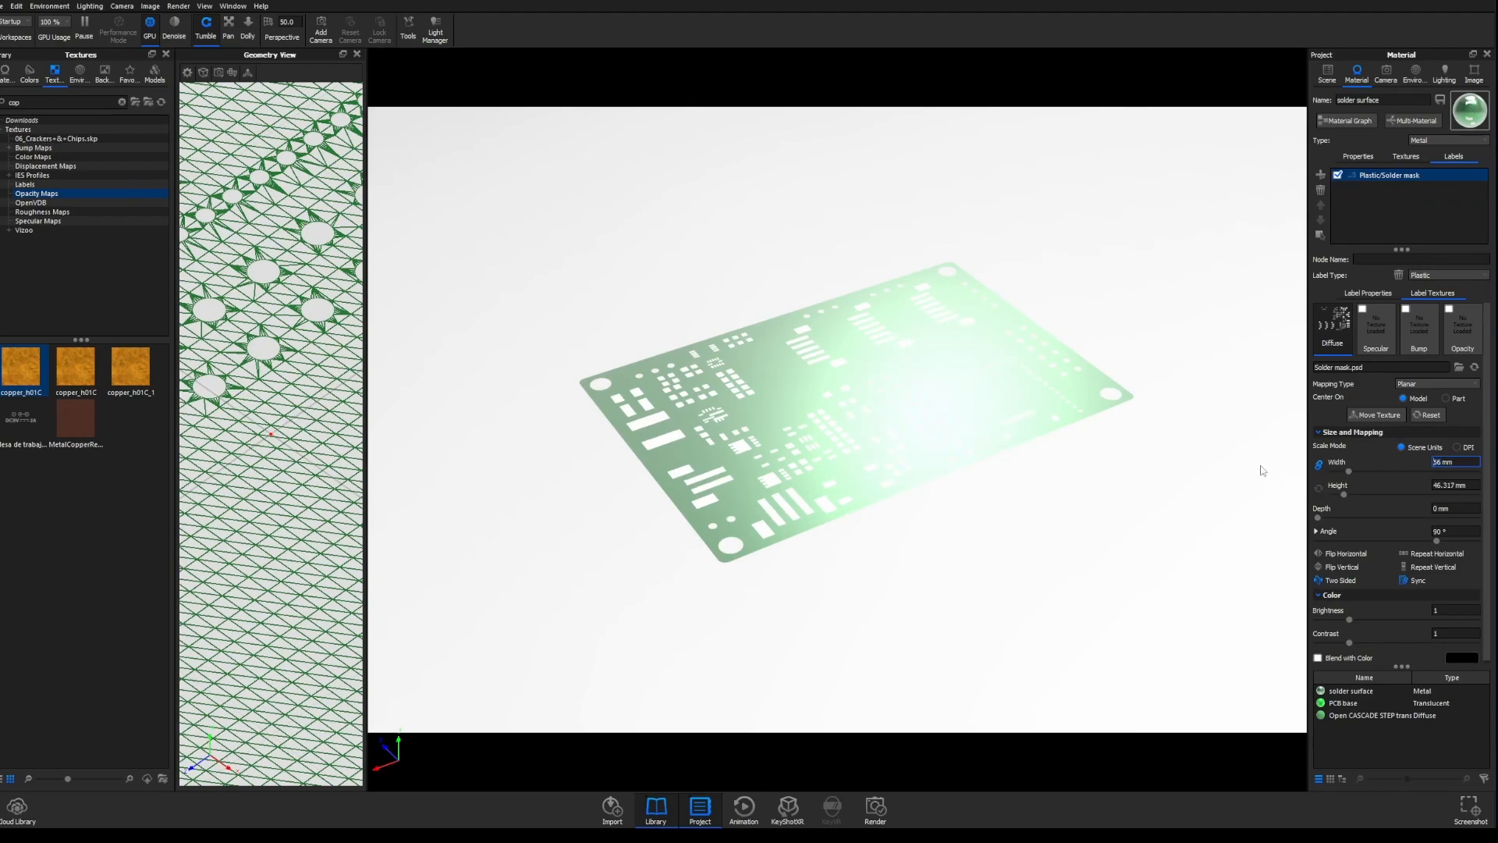
pyautogui.click(956, 601)
pyautogui.moveTo(957, 601); pyautogui.dragTo(1024, 624)
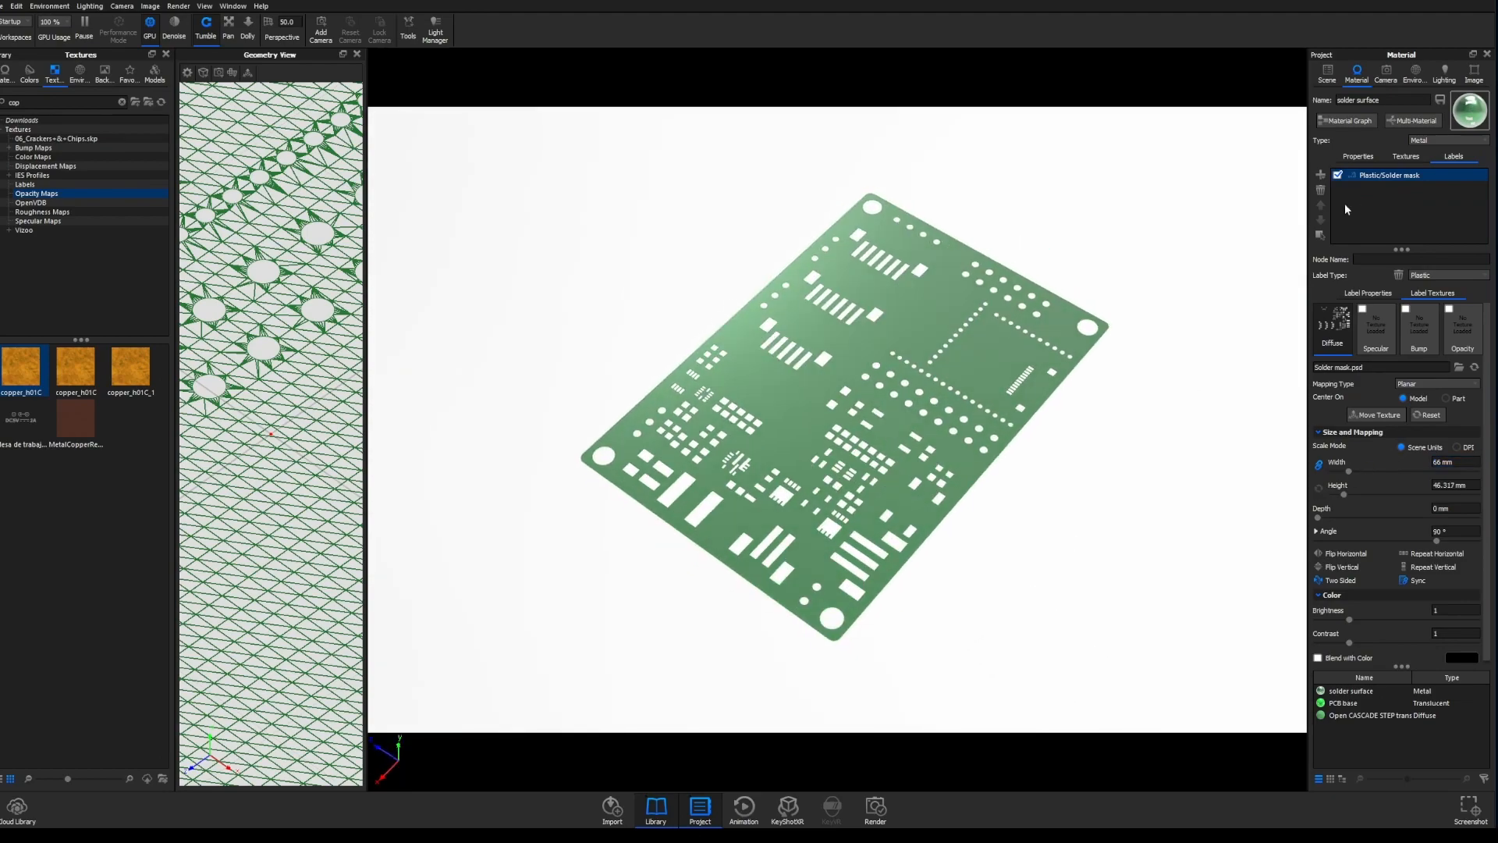
# - Change the solder surface's metal colour to a neutral light grey with 87% brightness
pyautogui.click(1358, 156)
pyautogui.click(1469, 188)
pyautogui.click(212, 339)
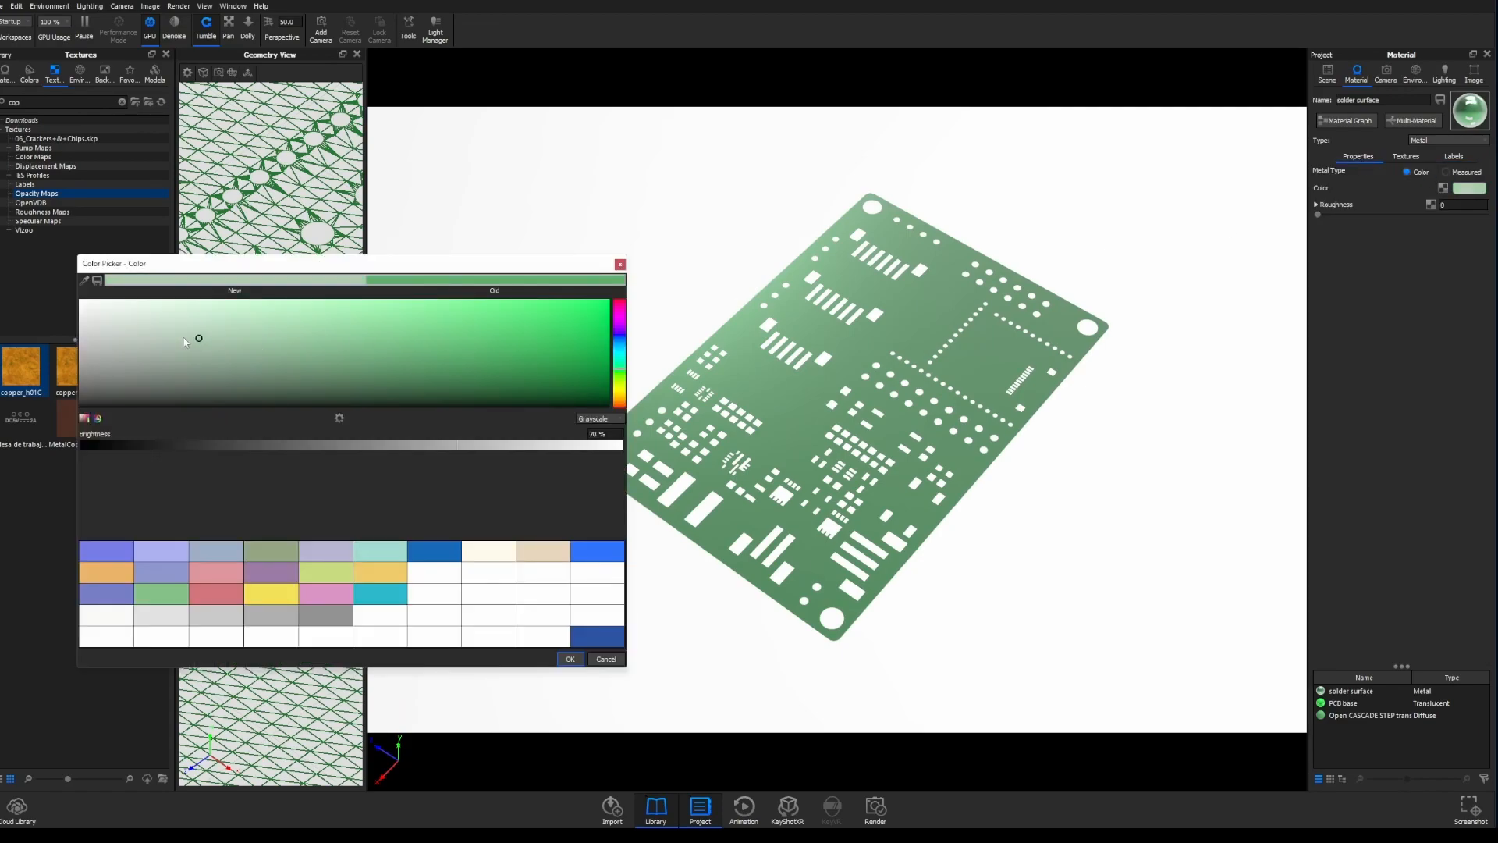
pyautogui.moveTo(191, 339); pyautogui.dragTo(79, 324)
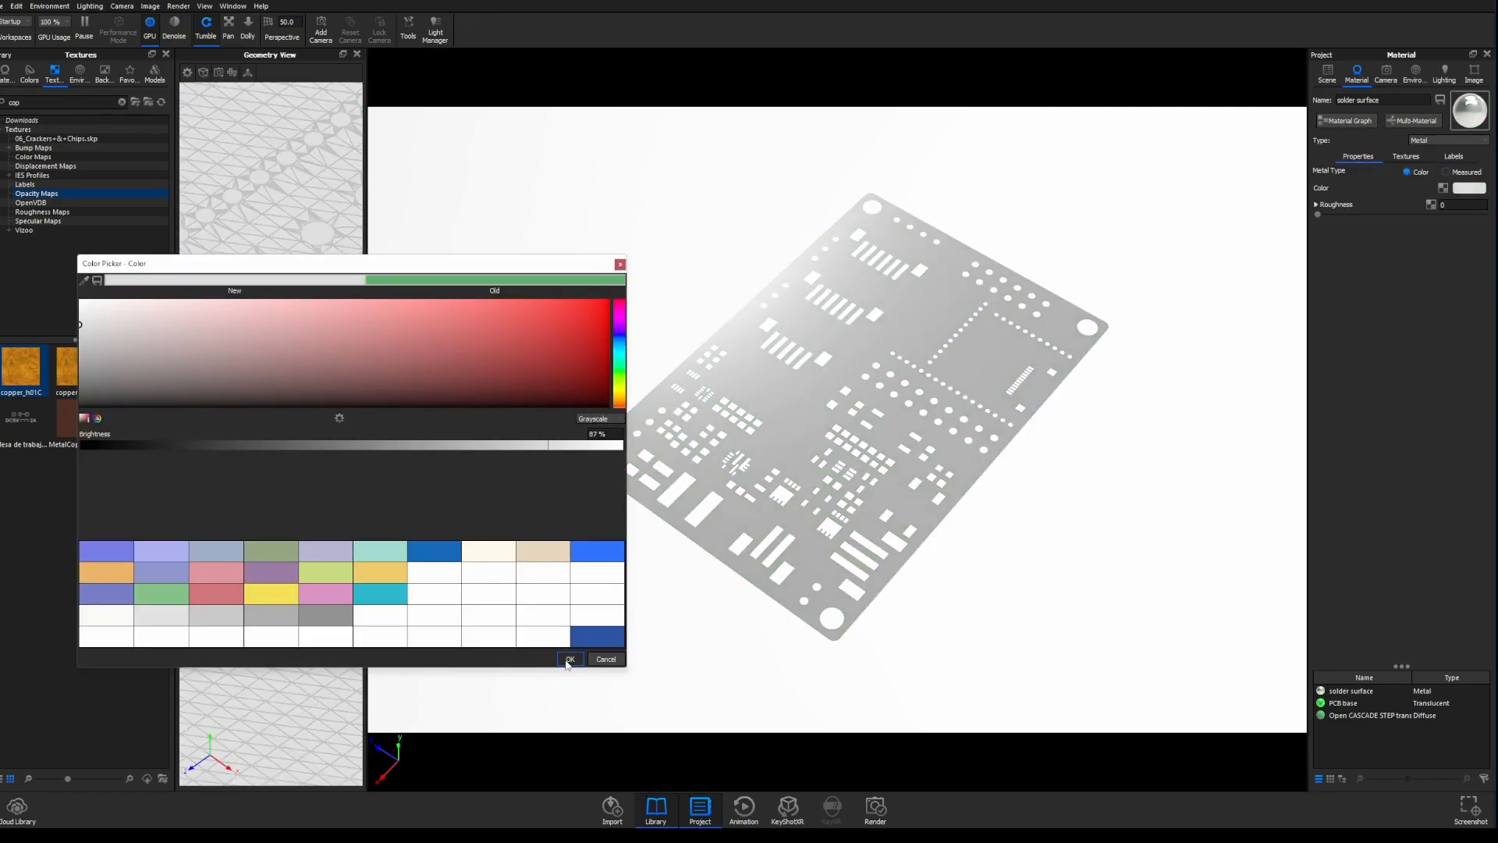
pyautogui.click(568, 660)
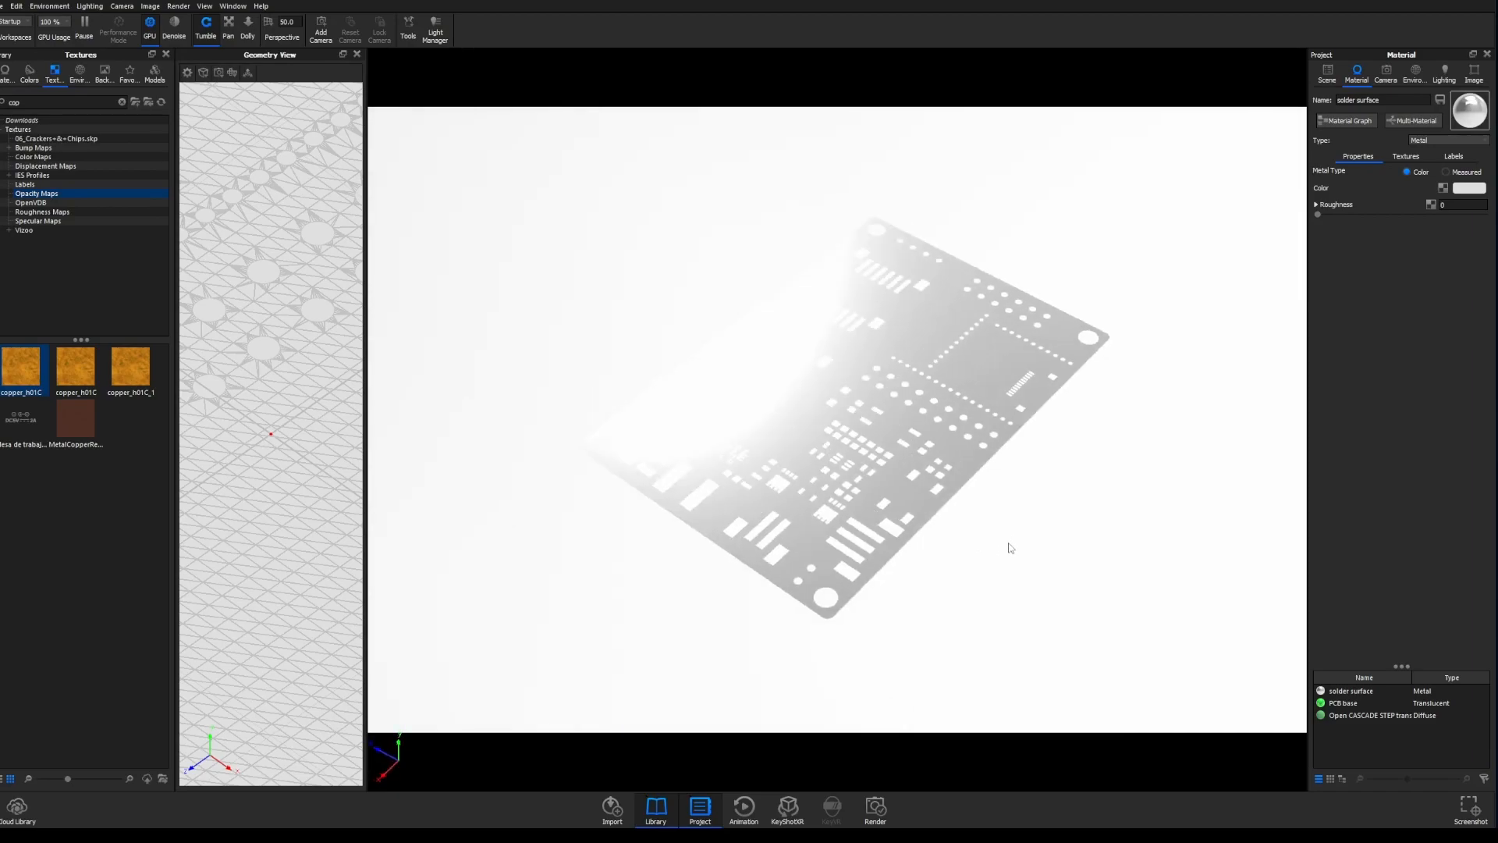
pyautogui.moveTo(1010, 548); pyautogui.dragTo(1103, 555)
# - Open the solder surface's material graph and preview the solder mask texture map on the board
pyautogui.click(1336, 123)
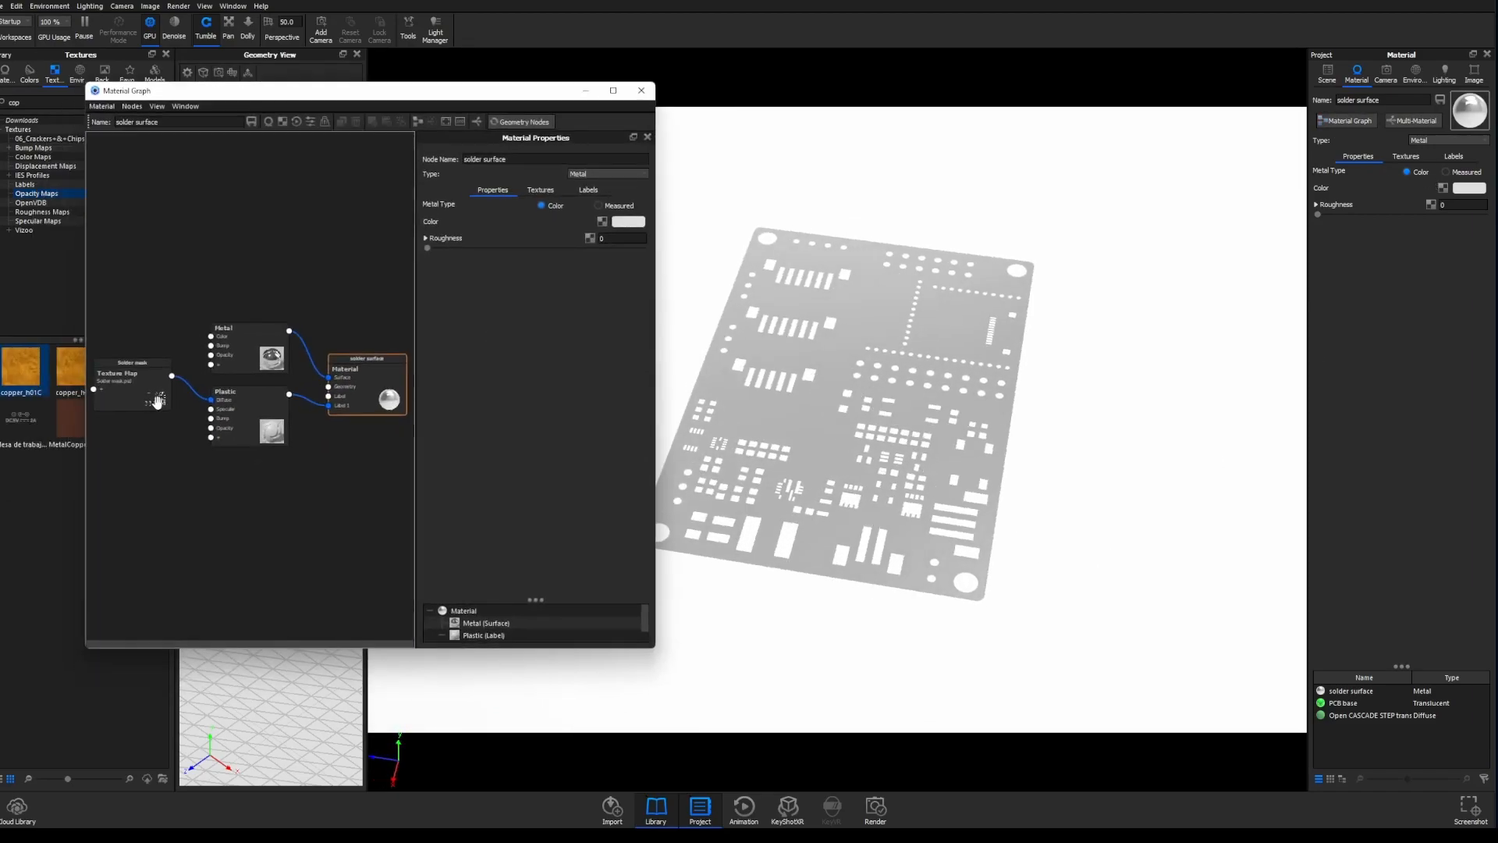
pyautogui.moveTo(125, 394); pyautogui.dragTo(127, 438)
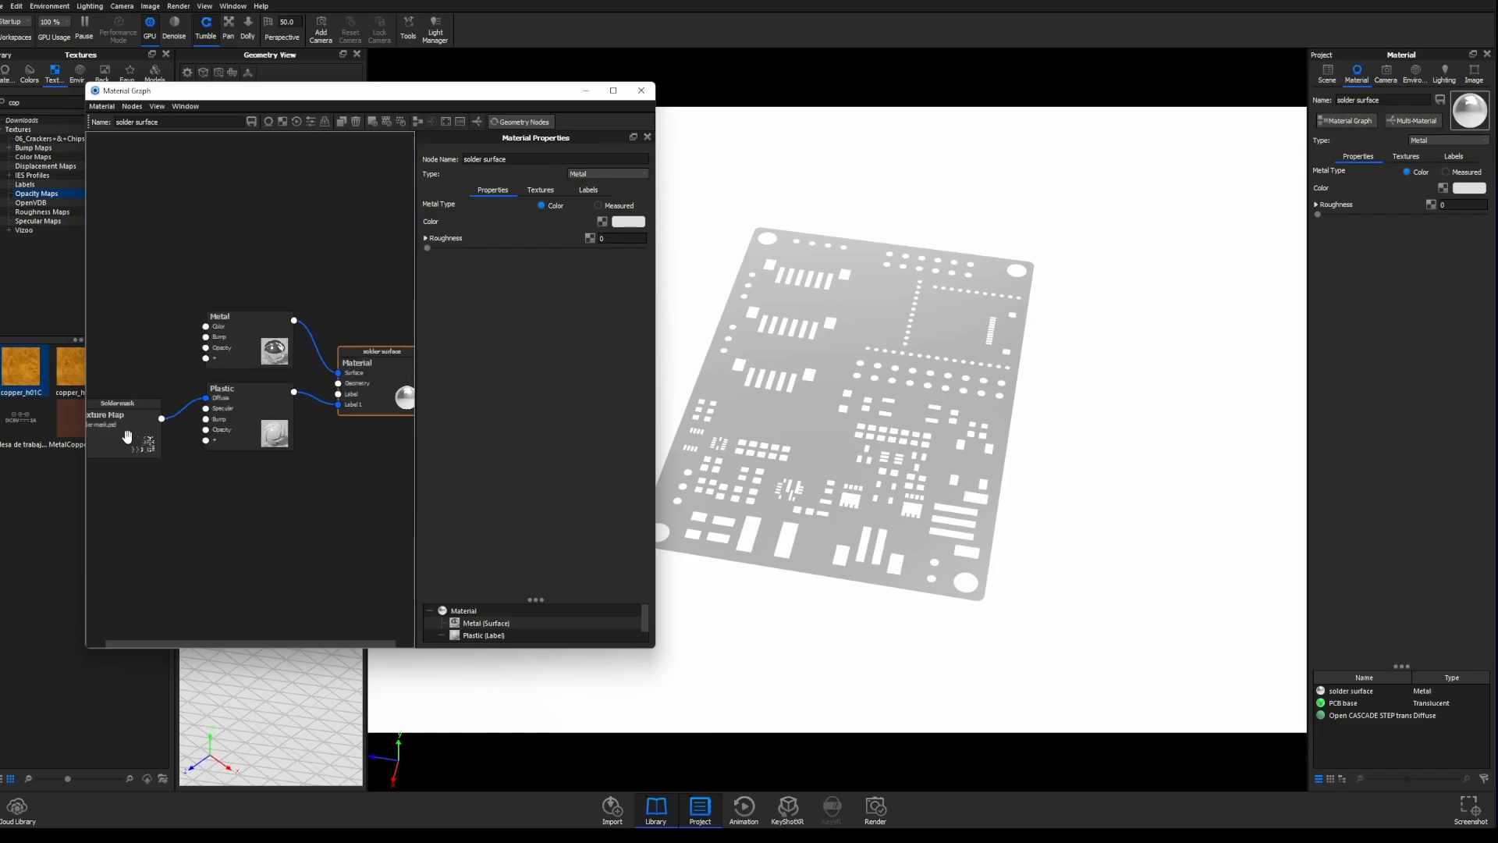
pyautogui.scroll(-2, 246, 395)
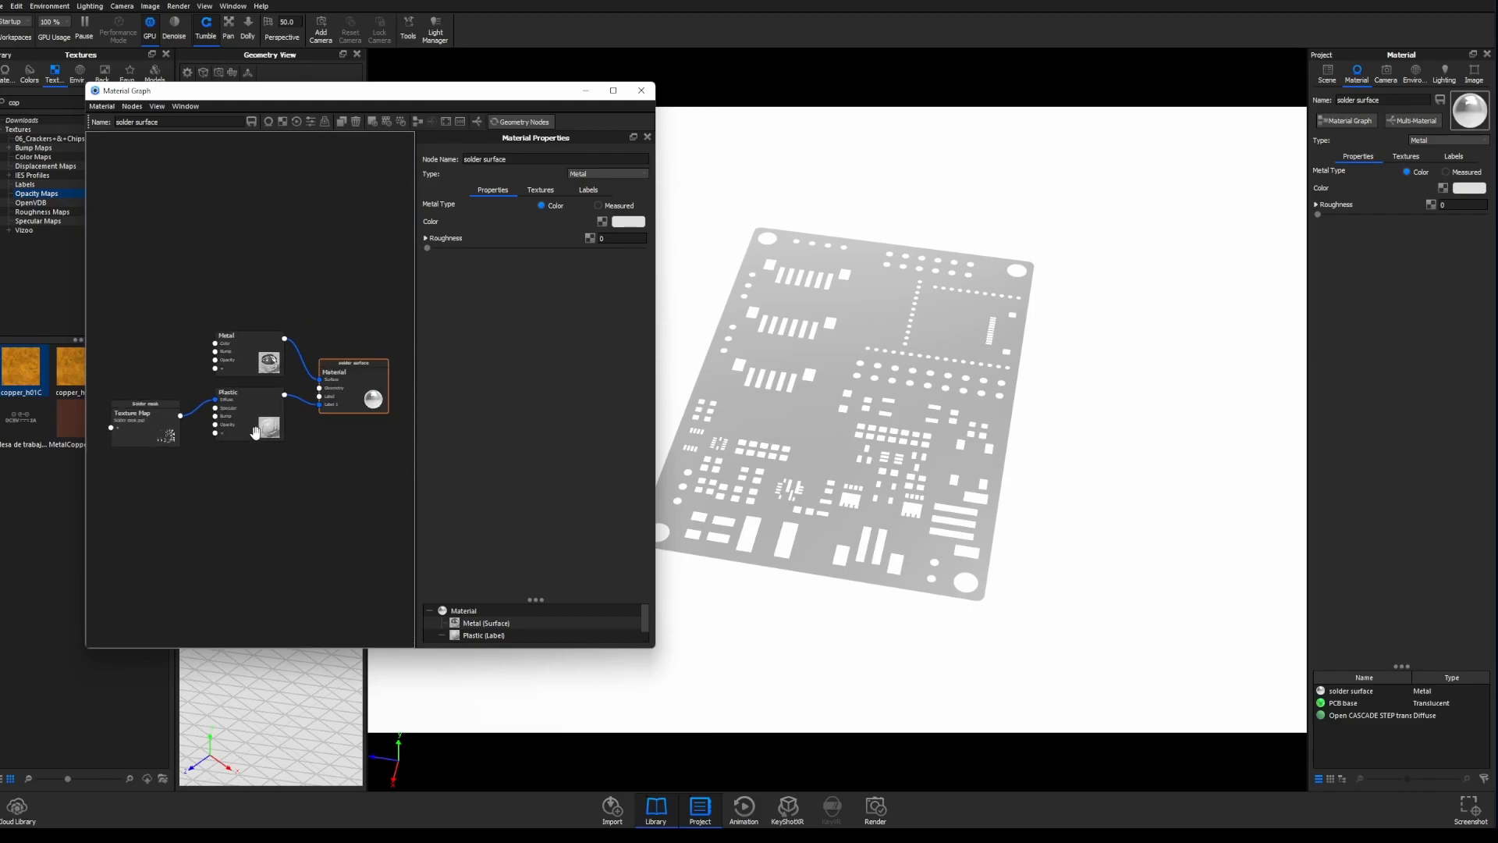
pyautogui.click(164, 437)
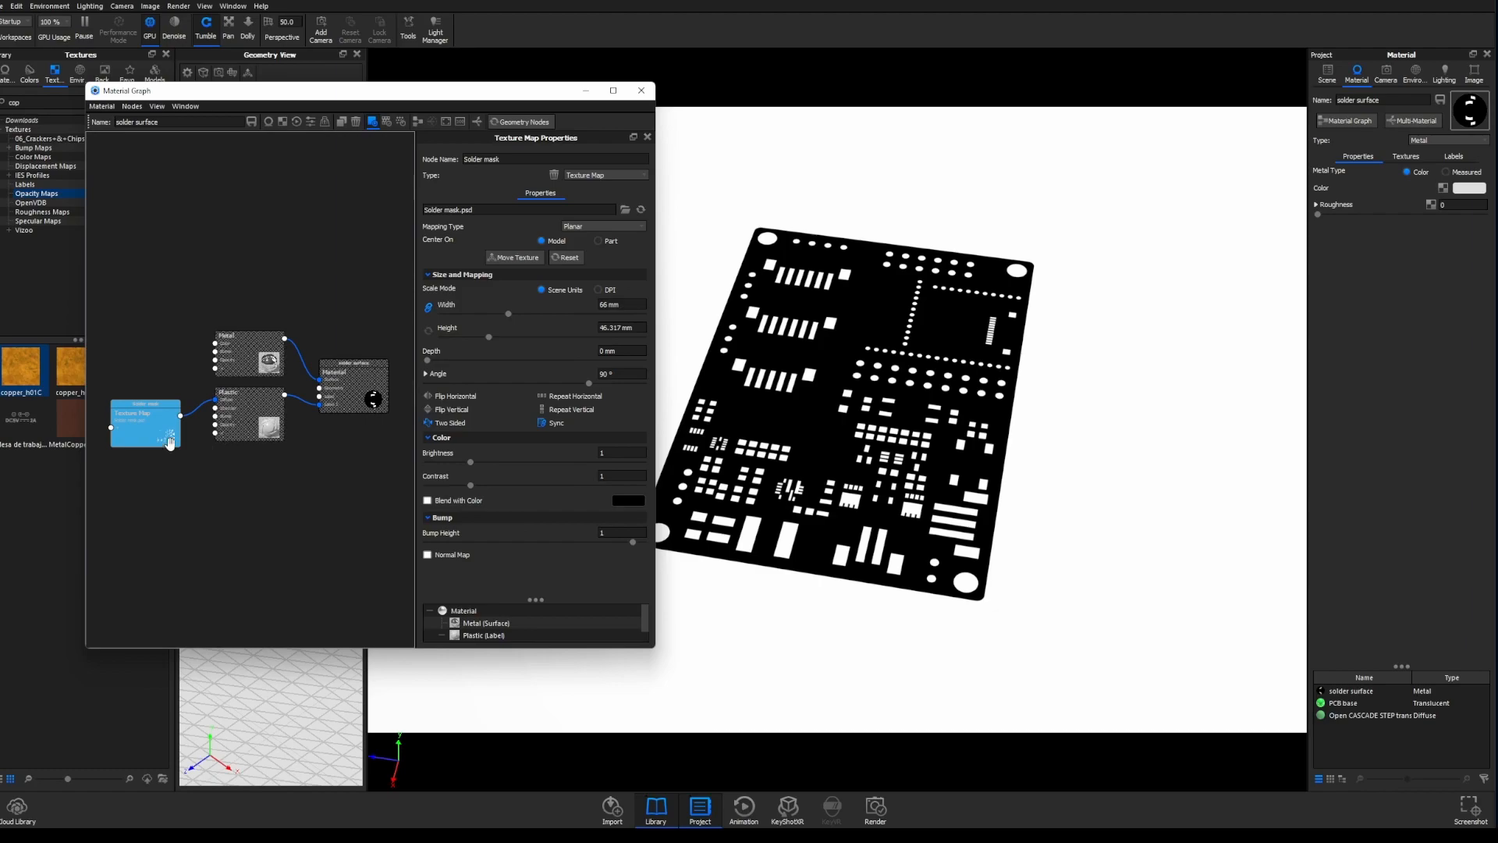
pyautogui.click(164, 439)
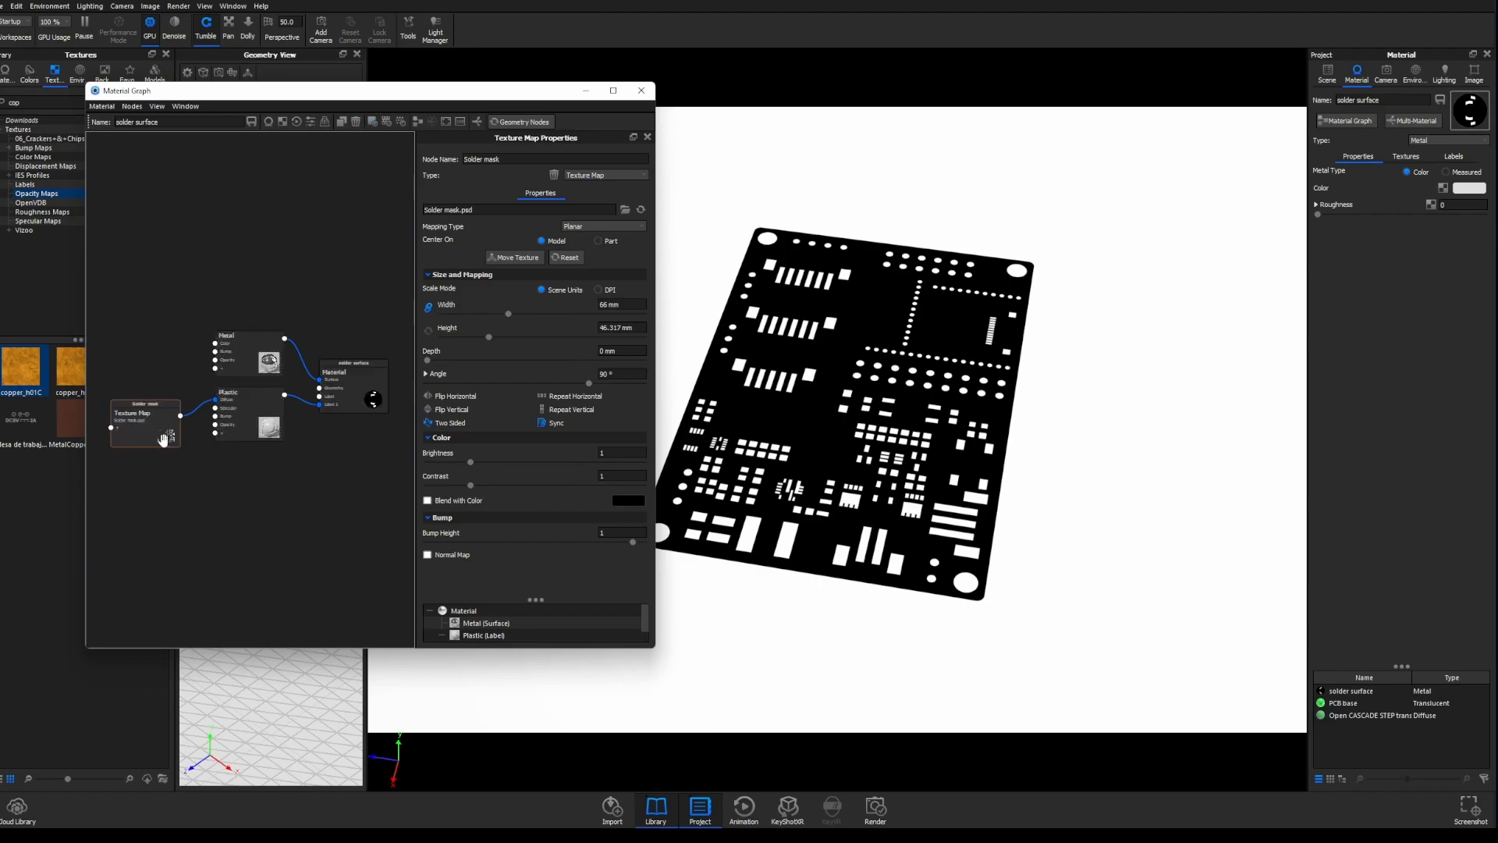
# - Add a Spots texture node to the material graph, place it below the Plastic node, and preview it
pyautogui.rightClick(222, 490)
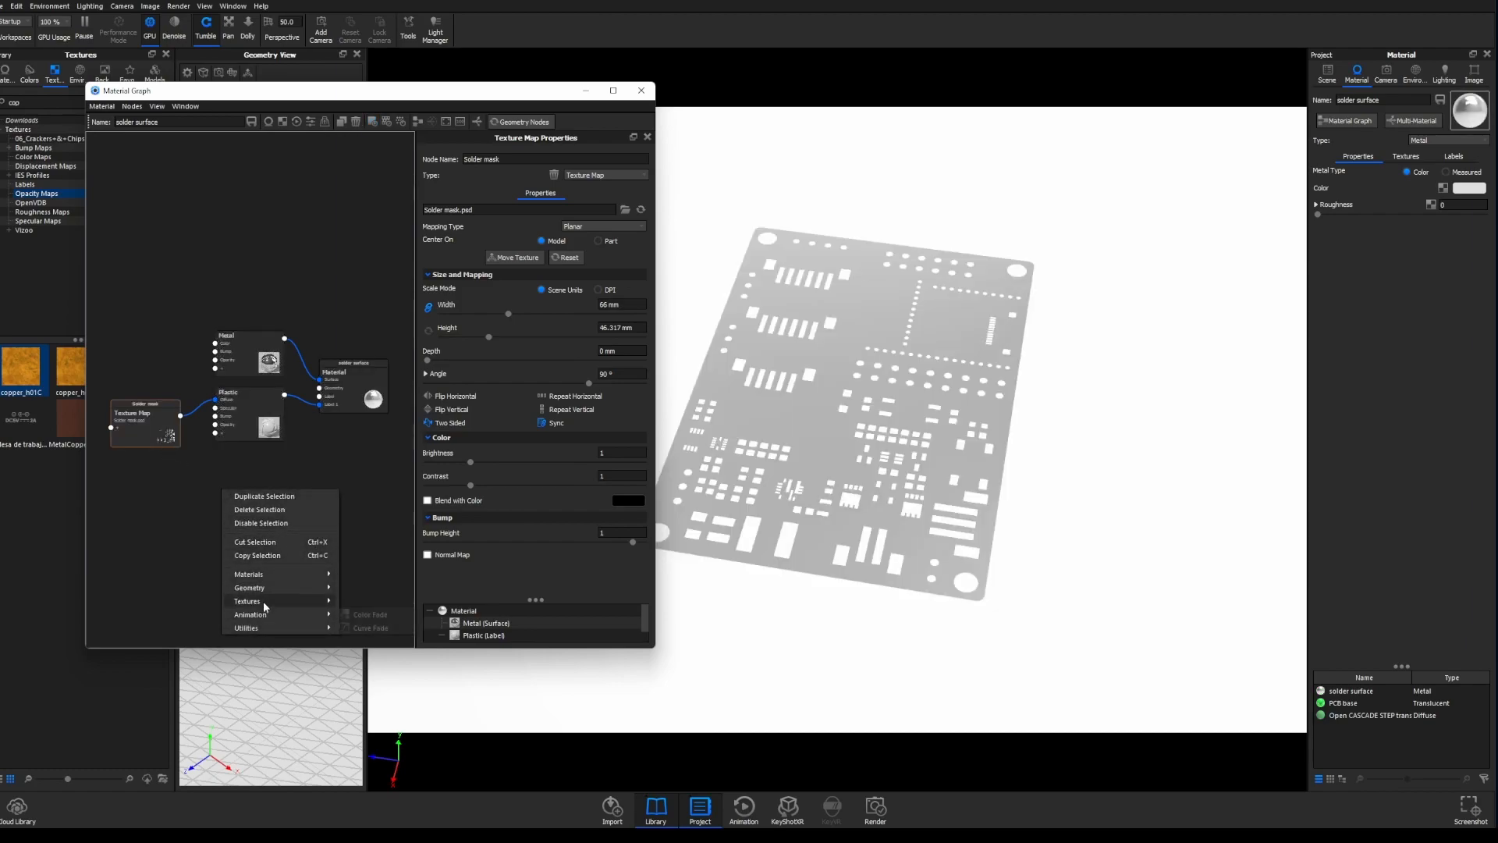
pyautogui.moveTo(266, 601)
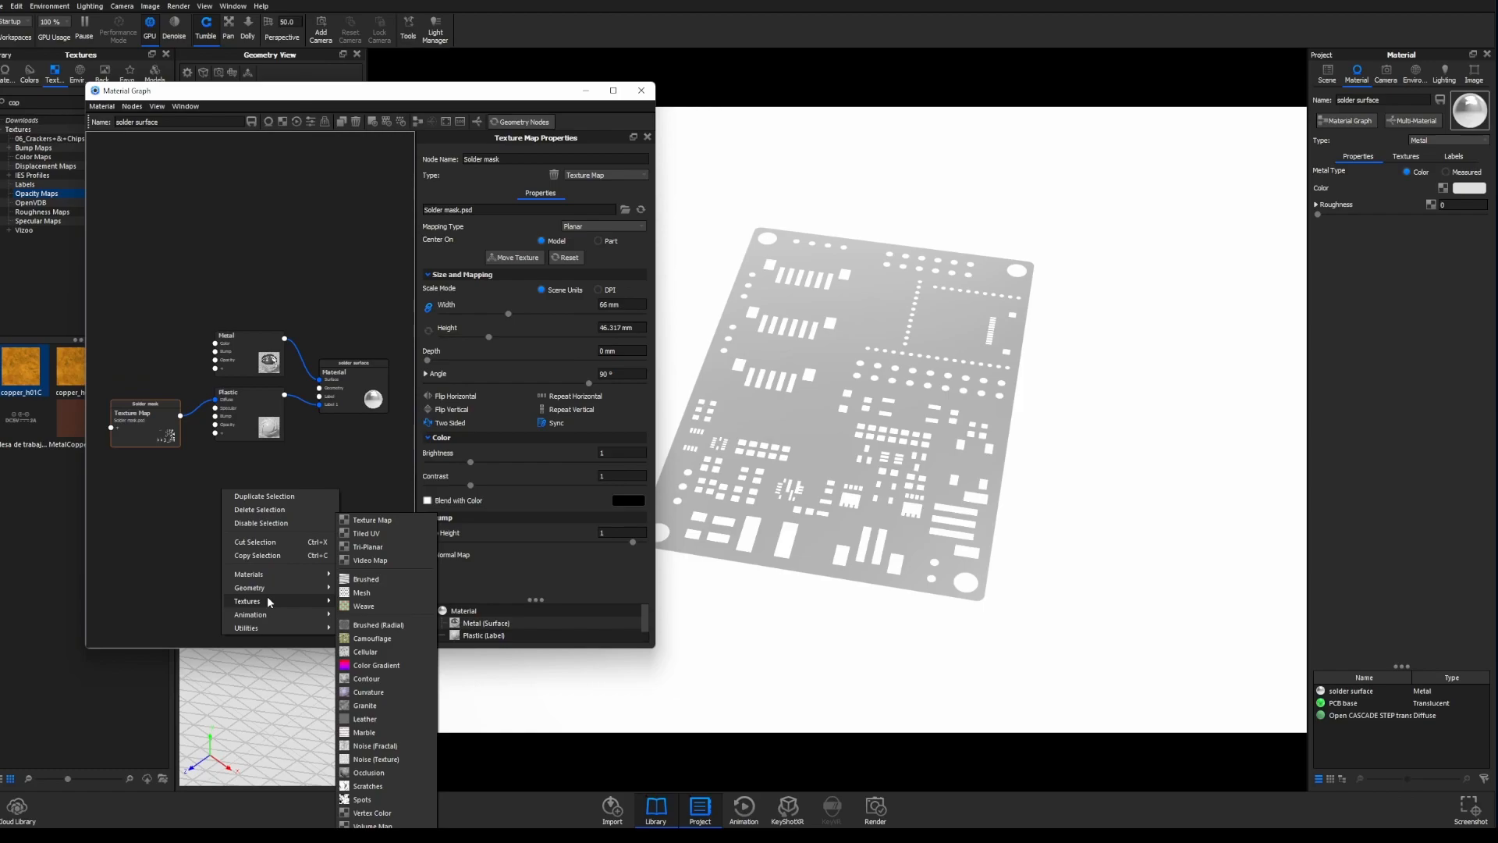
pyautogui.click(366, 802)
pyautogui.moveTo(249, 498); pyautogui.dragTo(233, 498)
pyautogui.press('c')
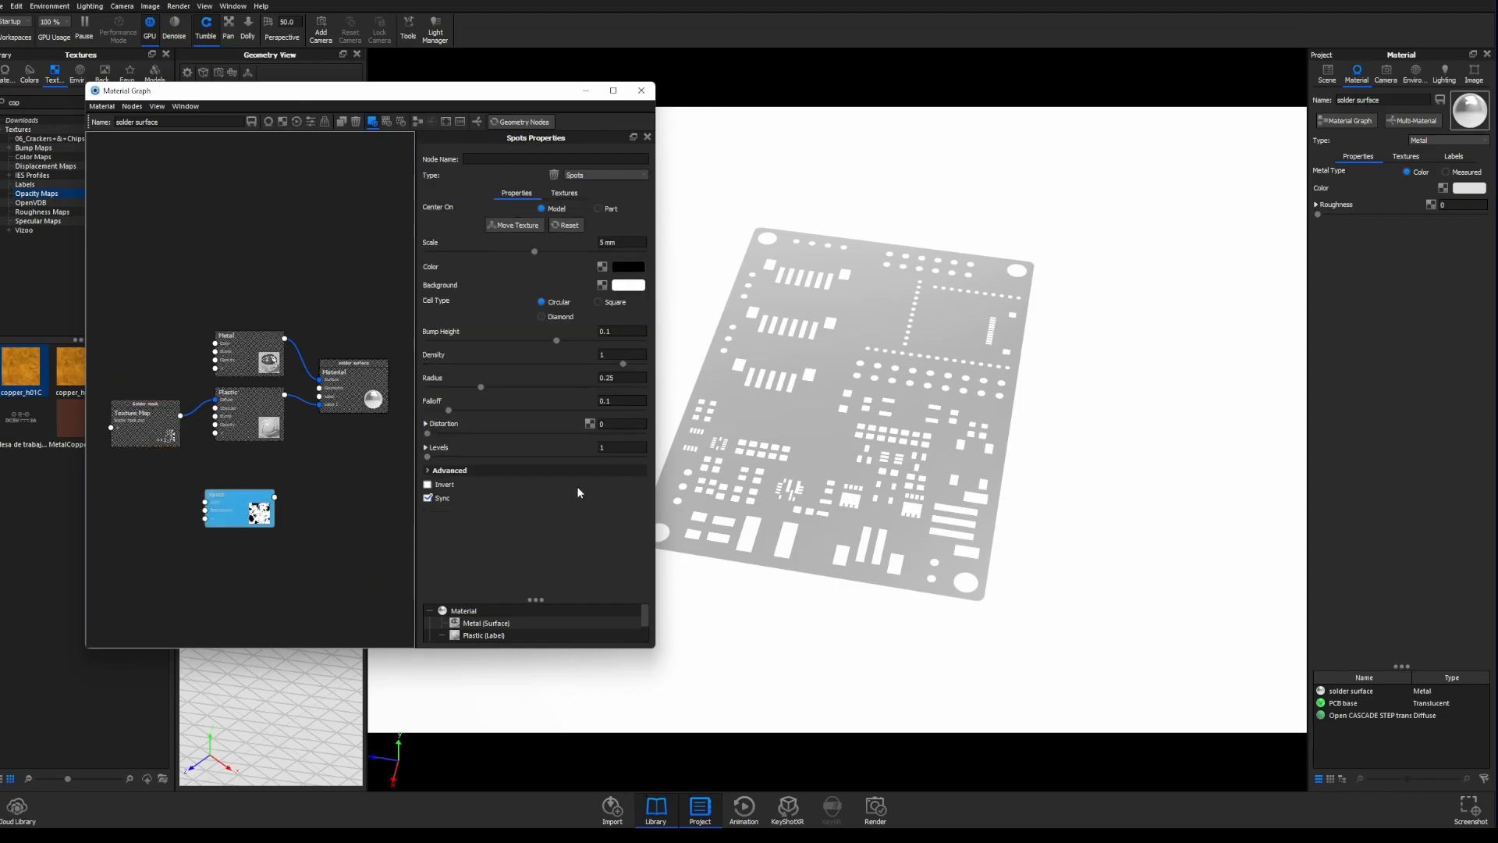
pyautogui.press('c')
pyautogui.moveTo(246, 515); pyautogui.dragTo(234, 511)
pyautogui.press('c')
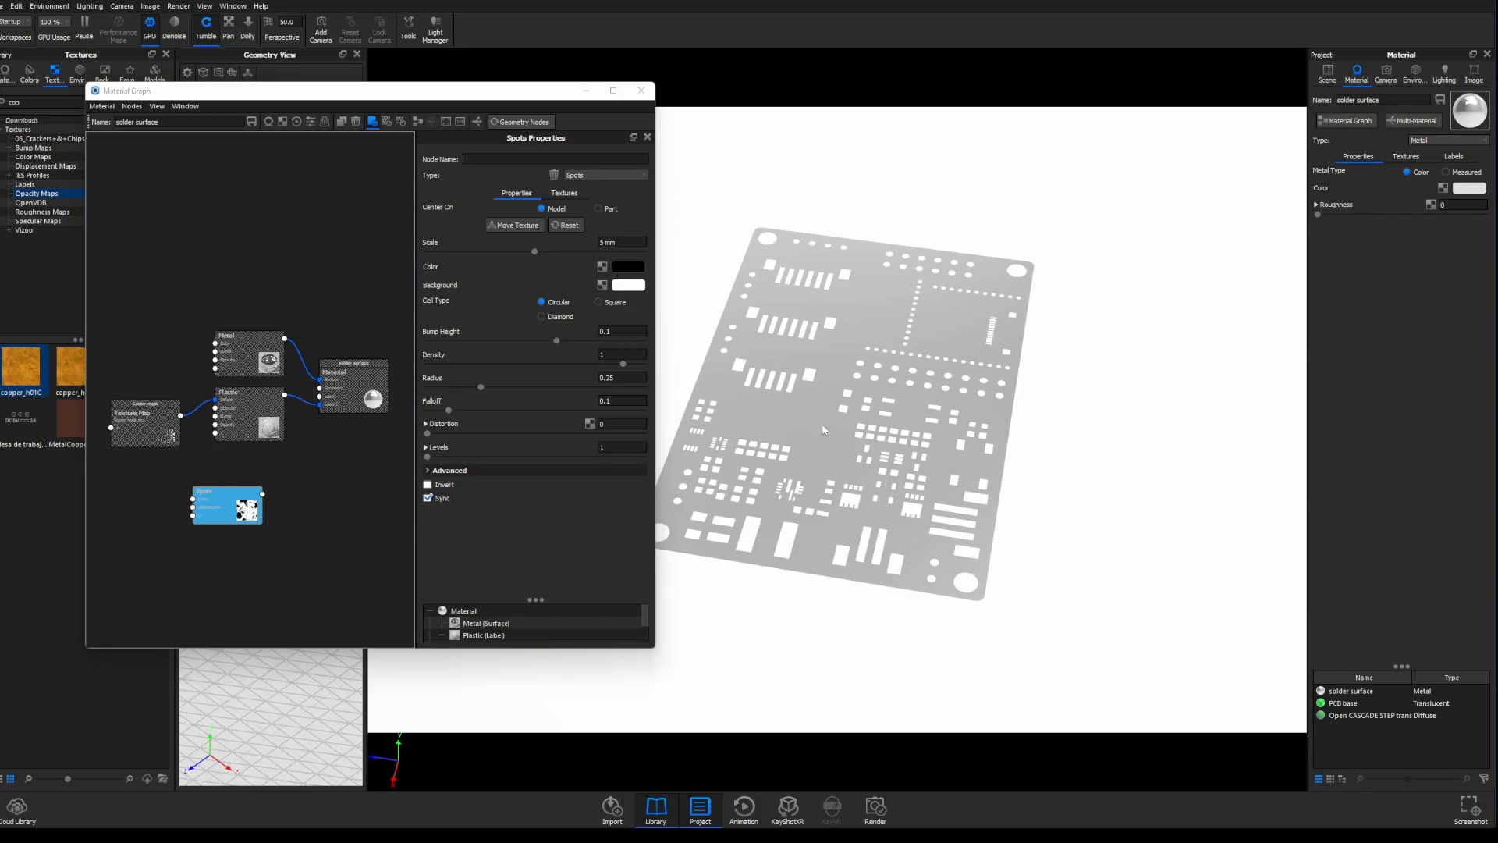
# - Close the material graph and inspect the grey metal surface and its solder mask label from another angle
pyautogui.moveTo(430, 104); pyautogui.dragTo(629, 143)
pyautogui.press('c')
pyautogui.click(791, 143)
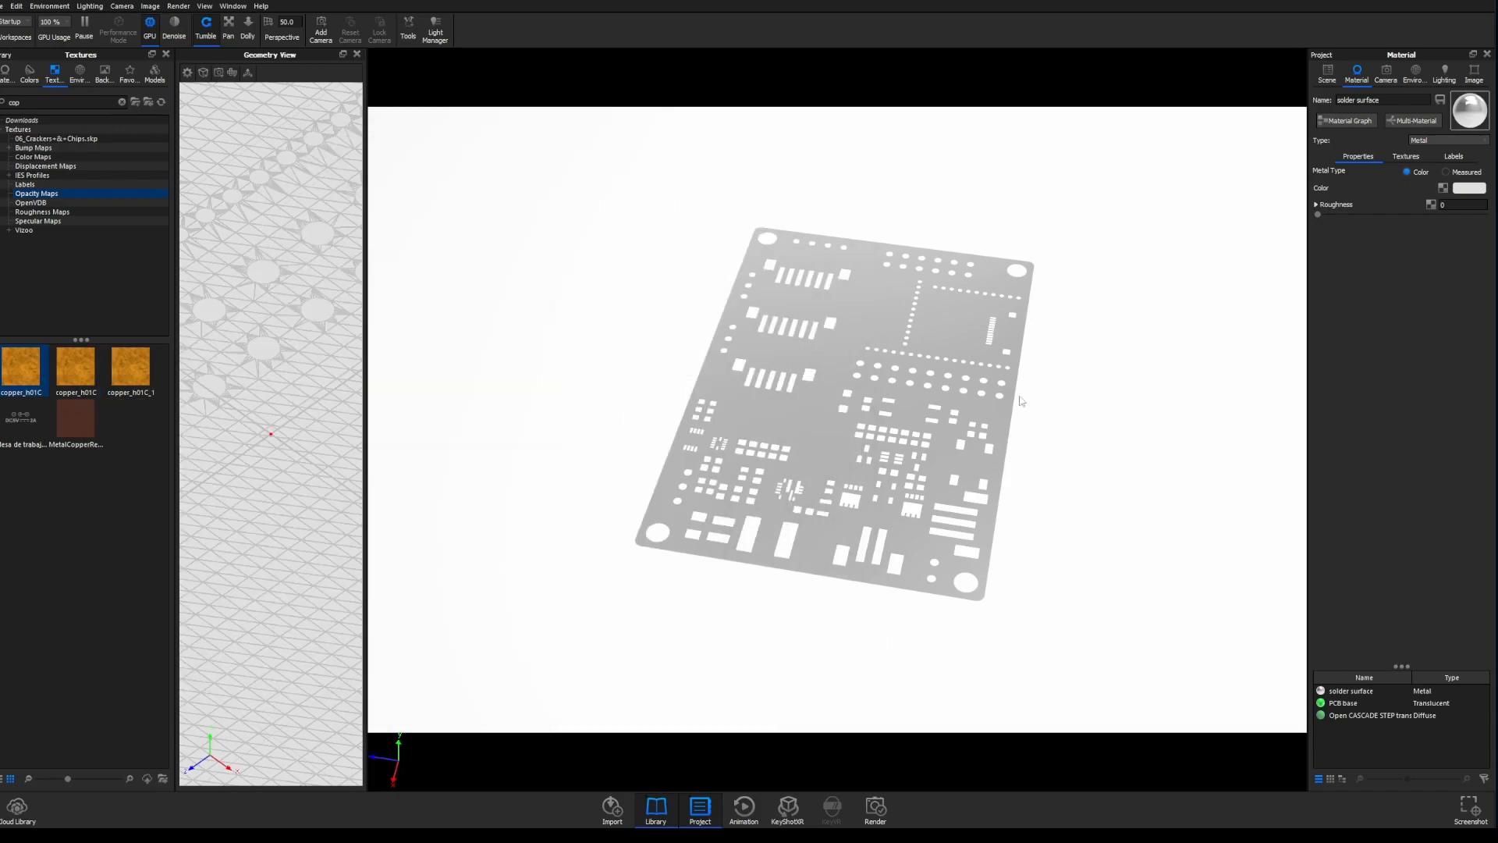
pyautogui.moveTo(835, 411); pyautogui.dragTo(859, 558)
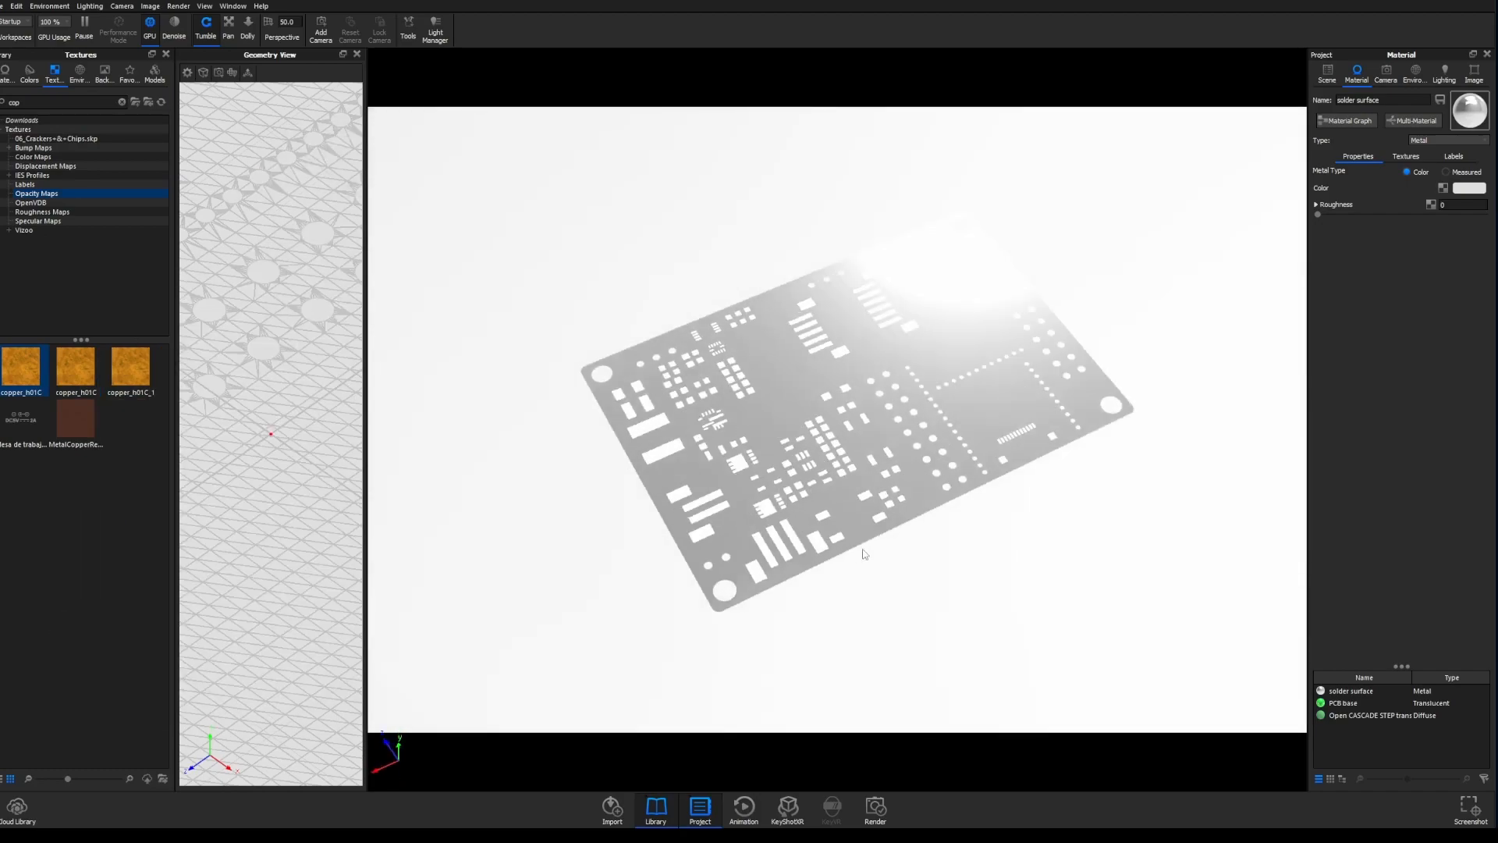
pyautogui.click(1453, 156)
# - Reopen the material graph, preview the Spots texture, and set its density to 5, distortion to 1 and levels to 4
pyautogui.click(1344, 120)
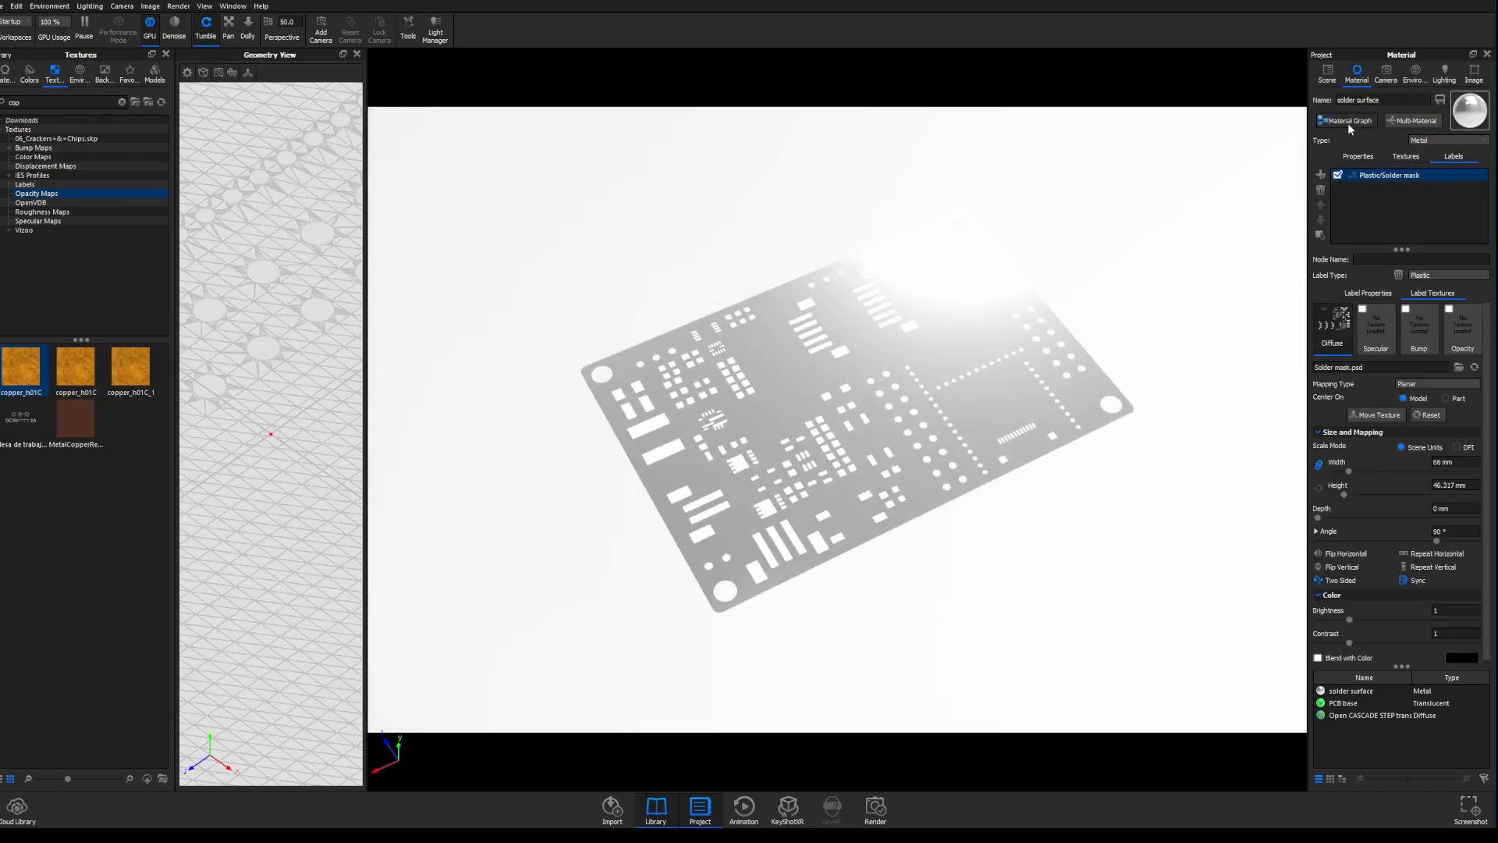
pyautogui.click(451, 563)
pyautogui.moveTo(637, 147); pyautogui.dragTo(391, 95)
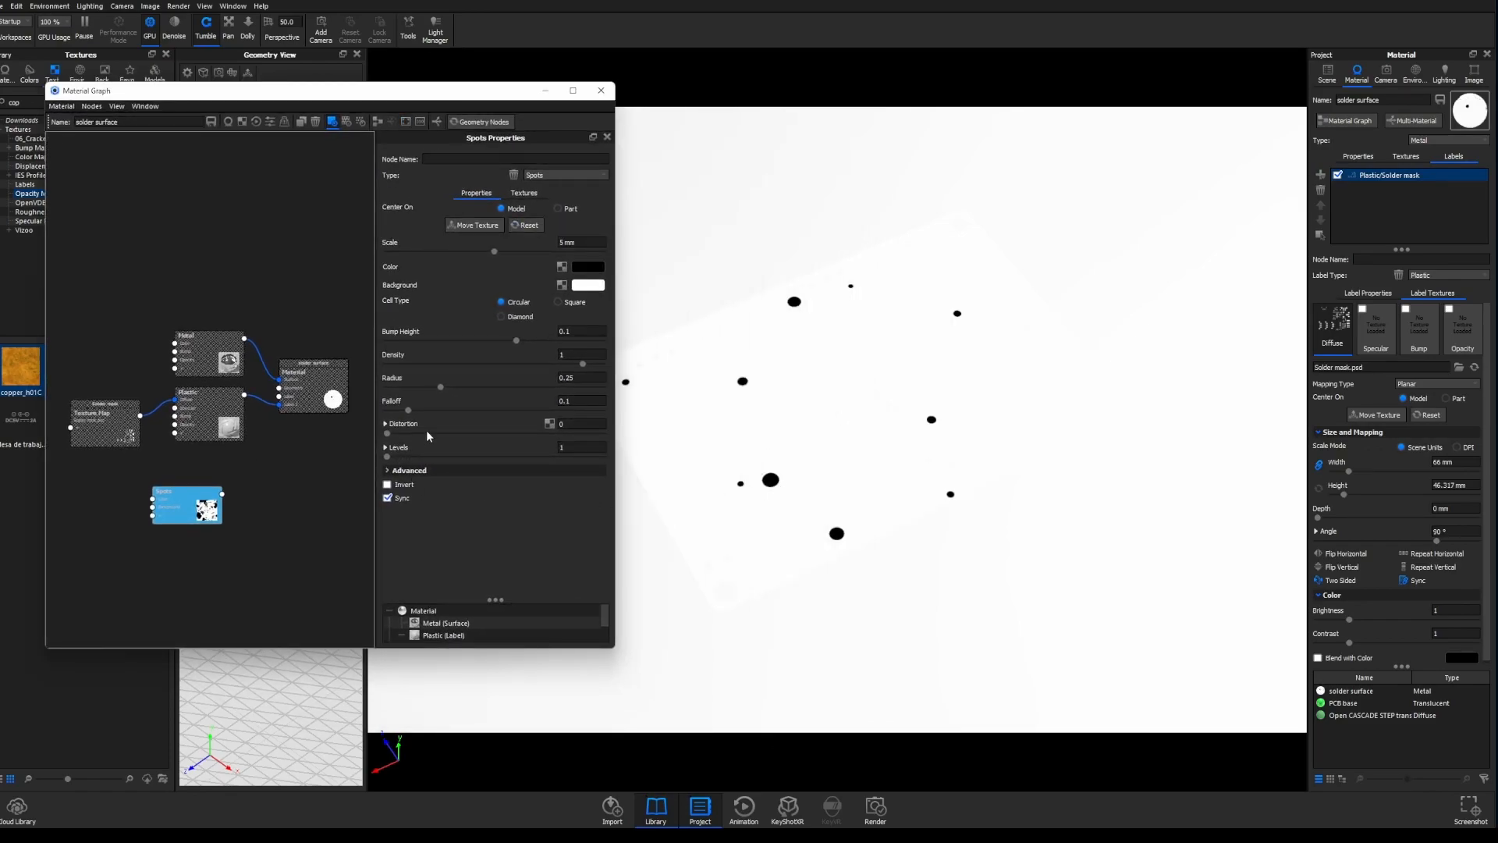
pyautogui.click(581, 353)
pyautogui.press('Return')
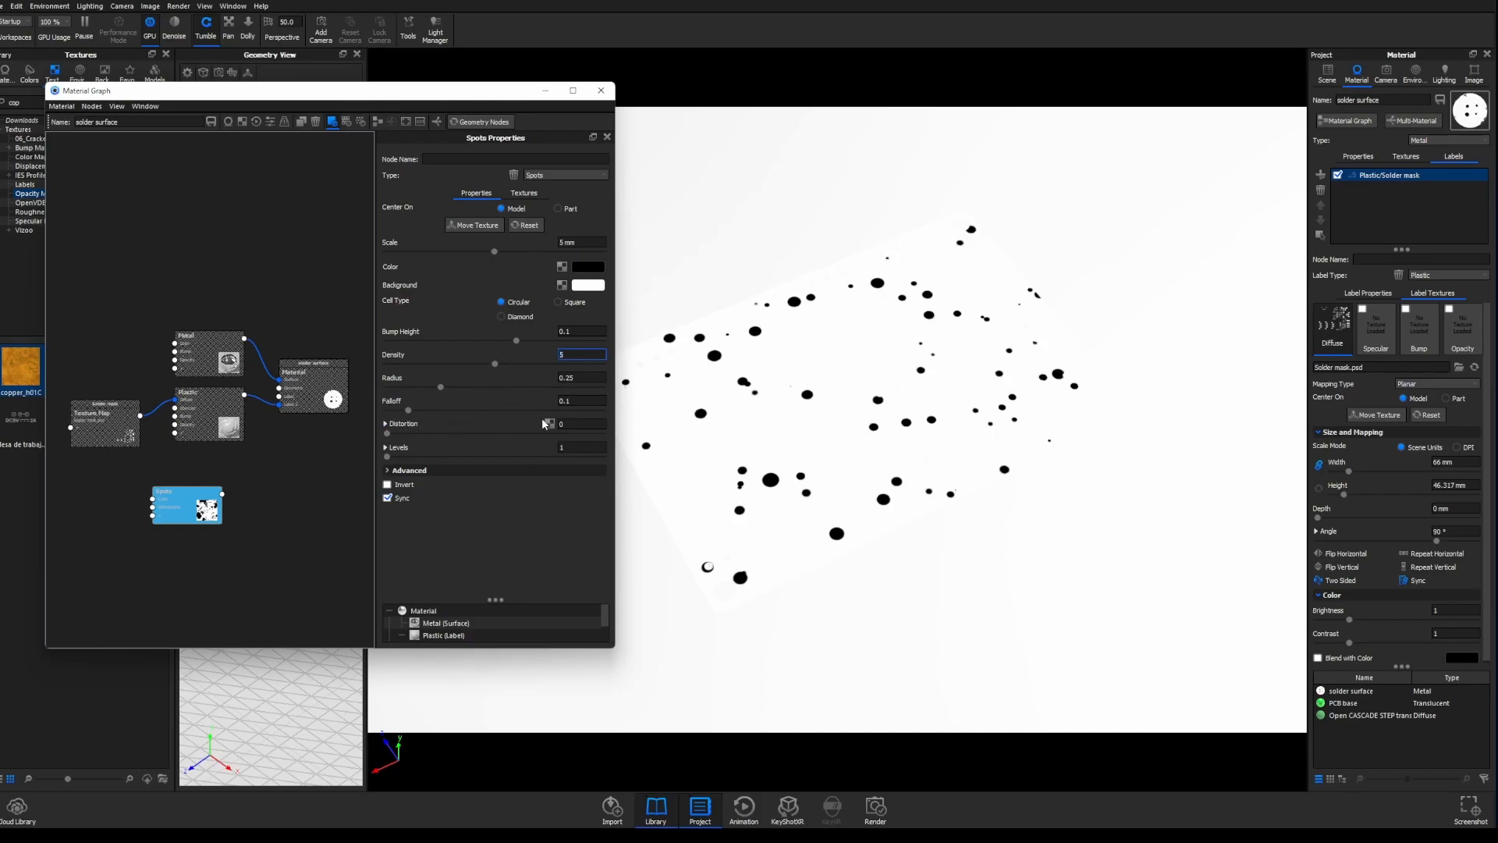
pyautogui.click(575, 423)
pyautogui.press('Return')
pyautogui.click(570, 447)
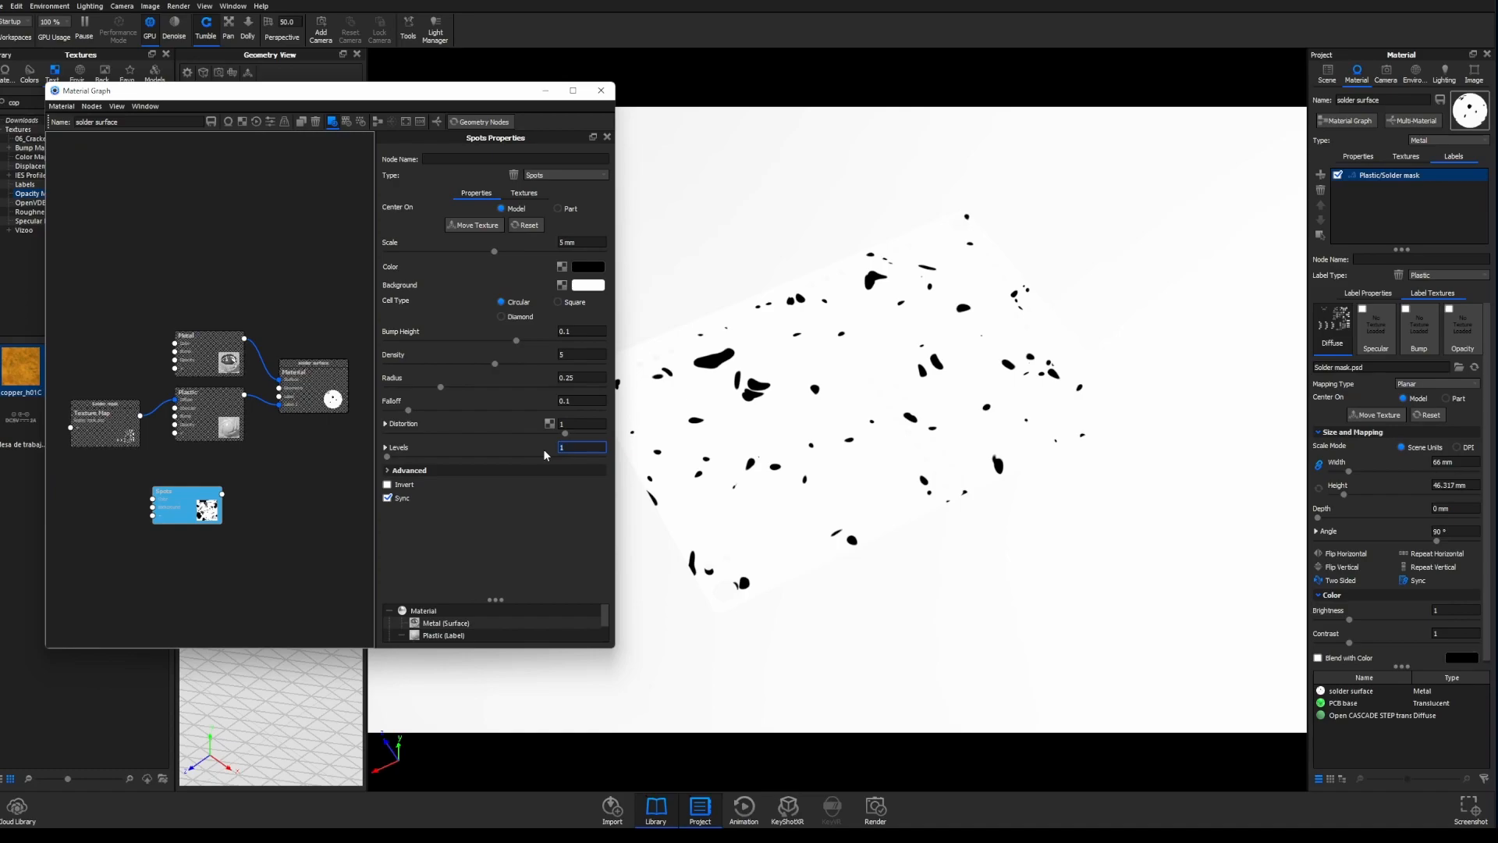
pyautogui.press('Return')
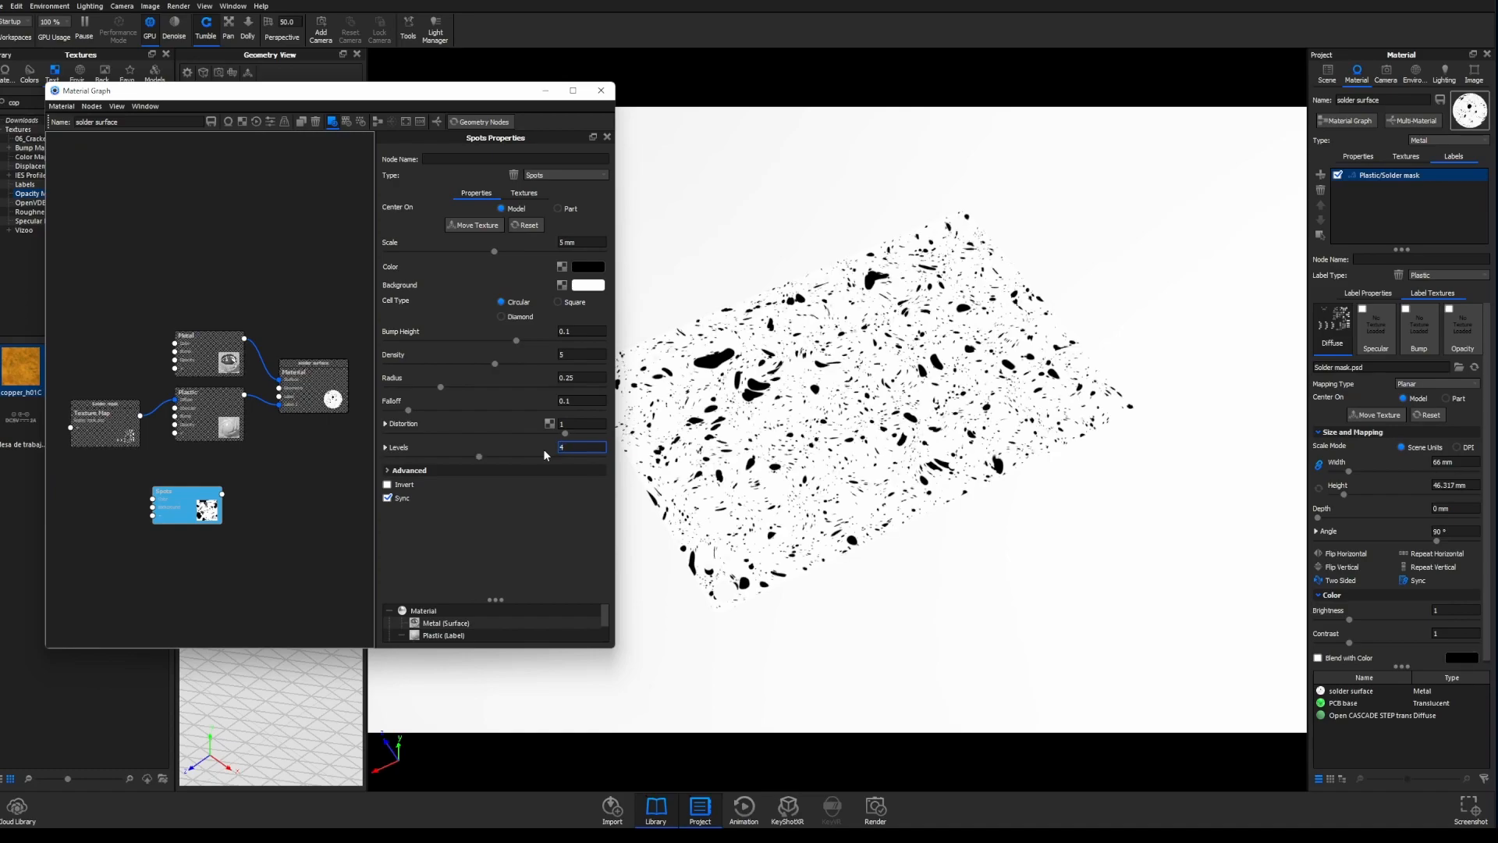
# - Set the Spots texture's distortion to 2 and its radius to 1
pyautogui.click(550, 423)
pyautogui.write('2')
pyautogui.press('Return')
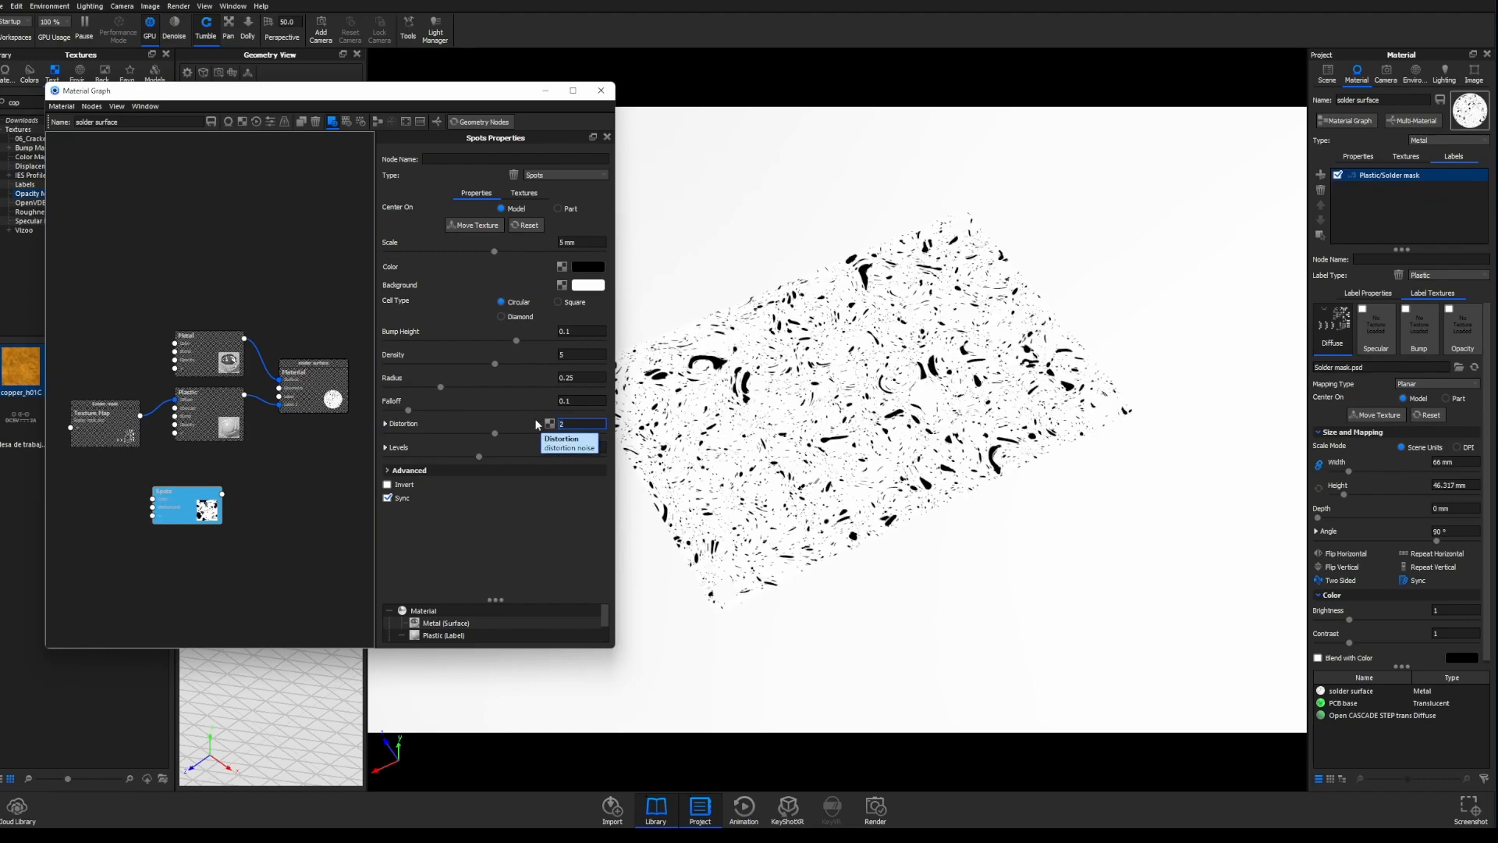
pyautogui.click(582, 378)
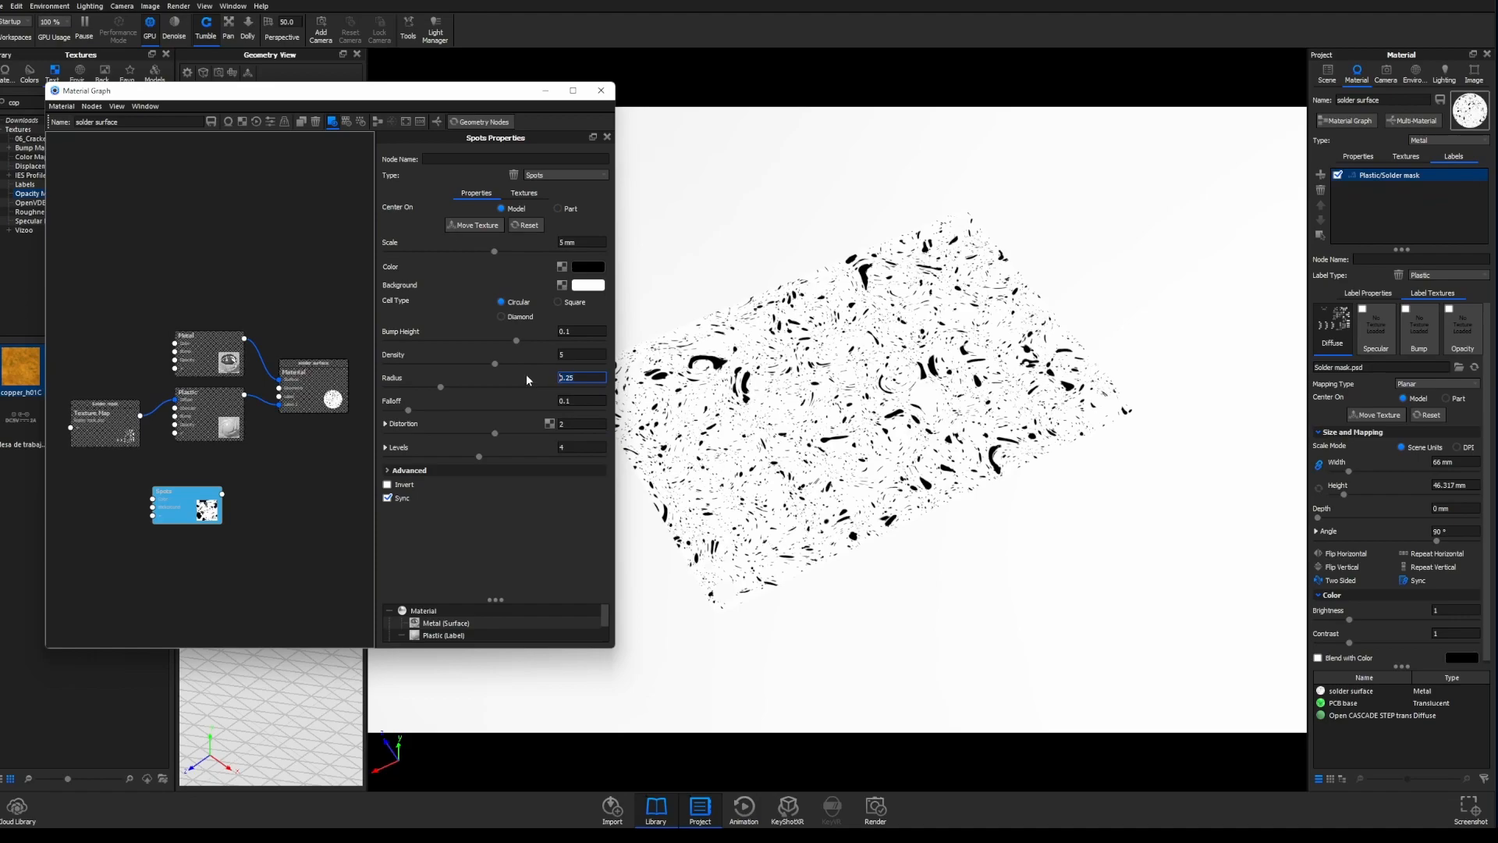
pyautogui.write('1')
pyautogui.press('Return')
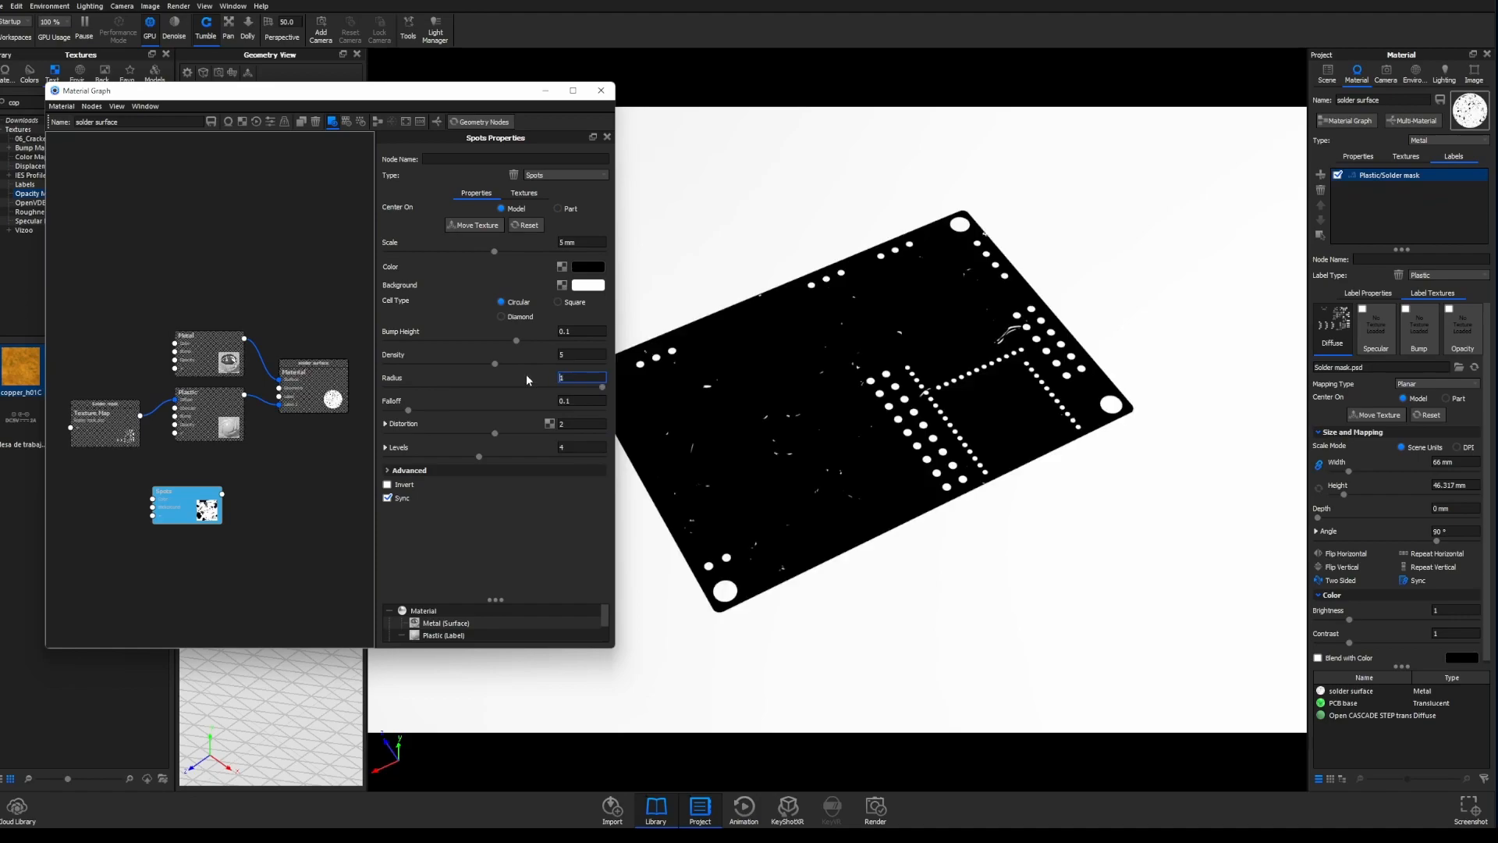
# - Set the Spots texture's radius to 0.4 and its falloff to about 0.6
pyautogui.write('0.4')
pyautogui.press('Return')
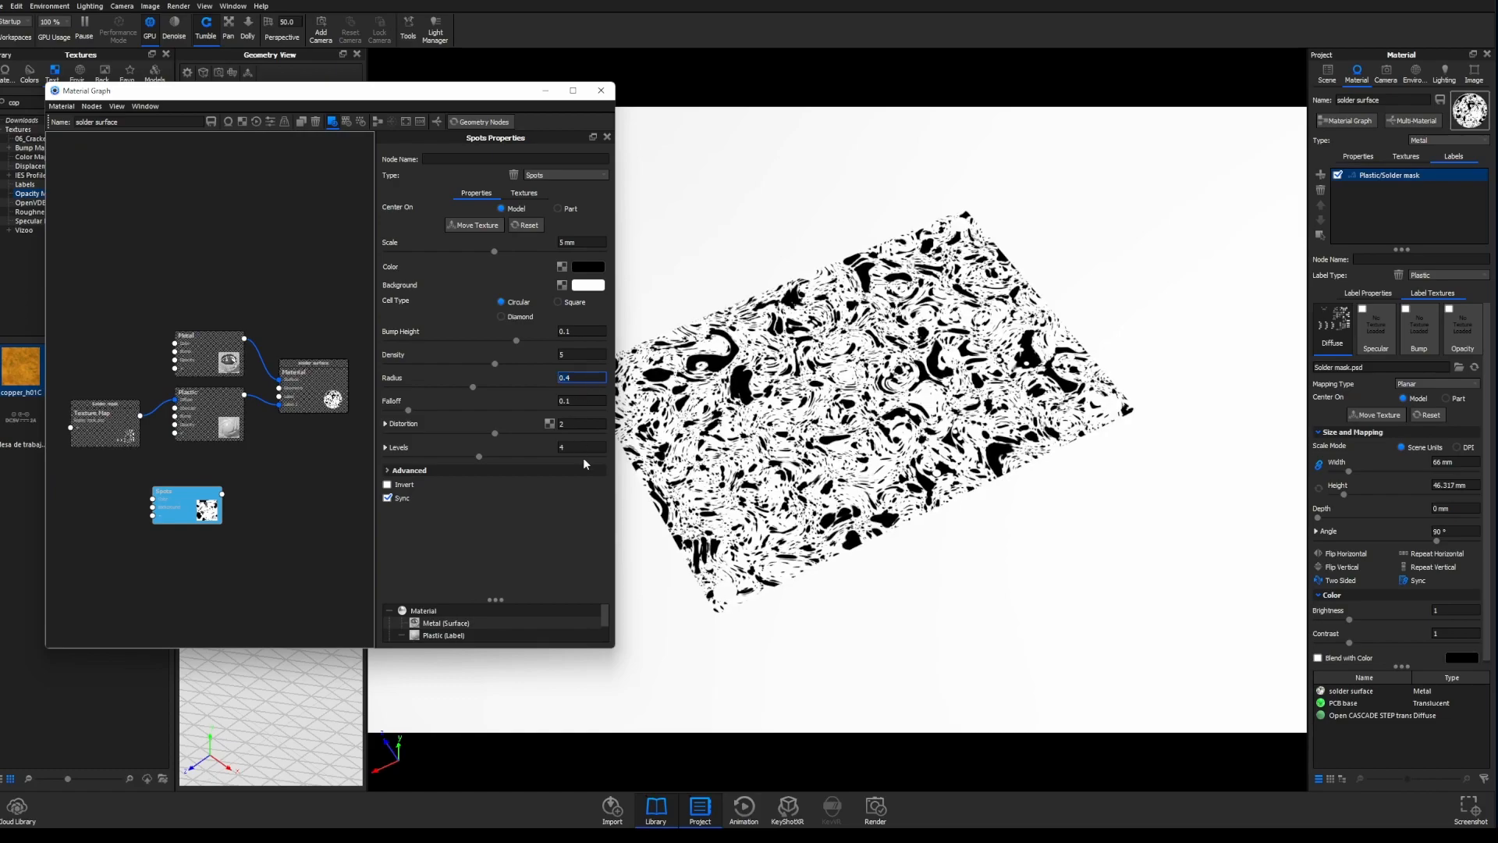
pyautogui.click(384, 448)
pyautogui.click(385, 447)
pyautogui.moveTo(408, 411); pyautogui.dragTo(515, 410)
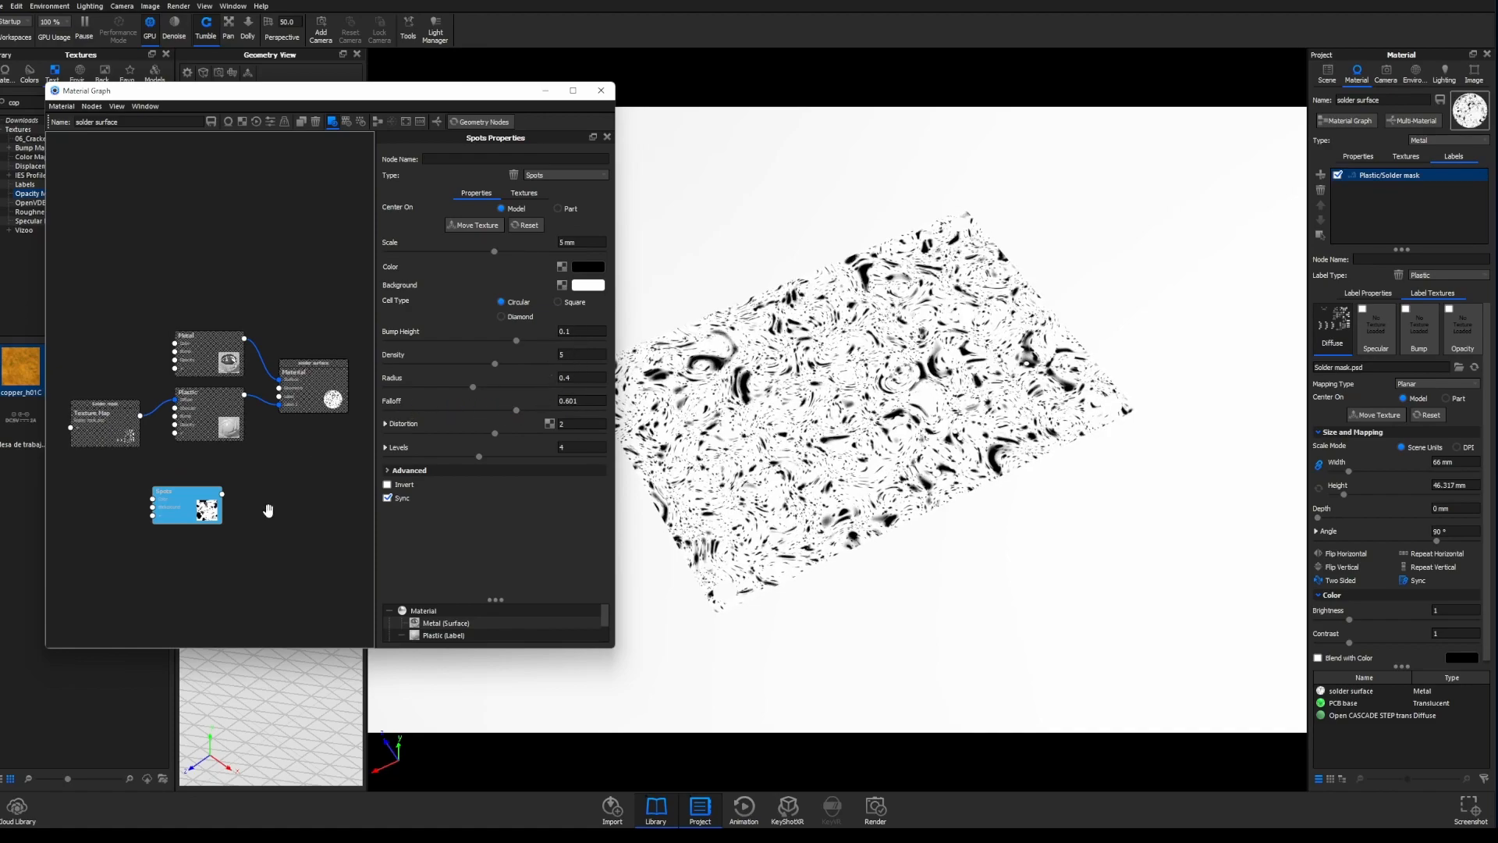
# - End the Spots preview, shift the Spots and Solder mask nodes aside, and add a Color Composite utility node beside them
pyautogui.moveTo(204, 508); pyautogui.dragTo(168, 515)
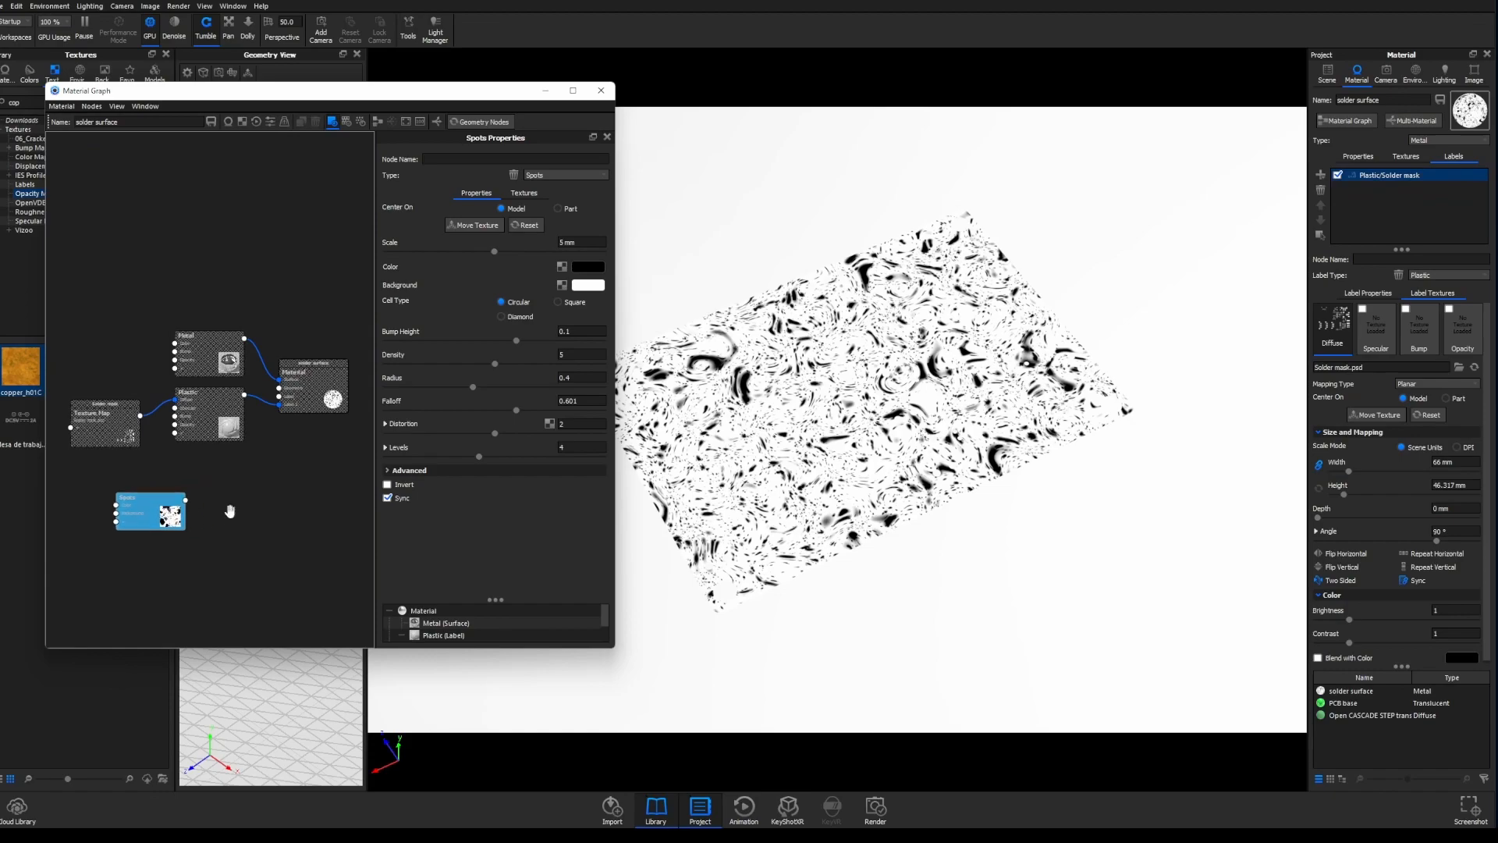
pyautogui.press('c')
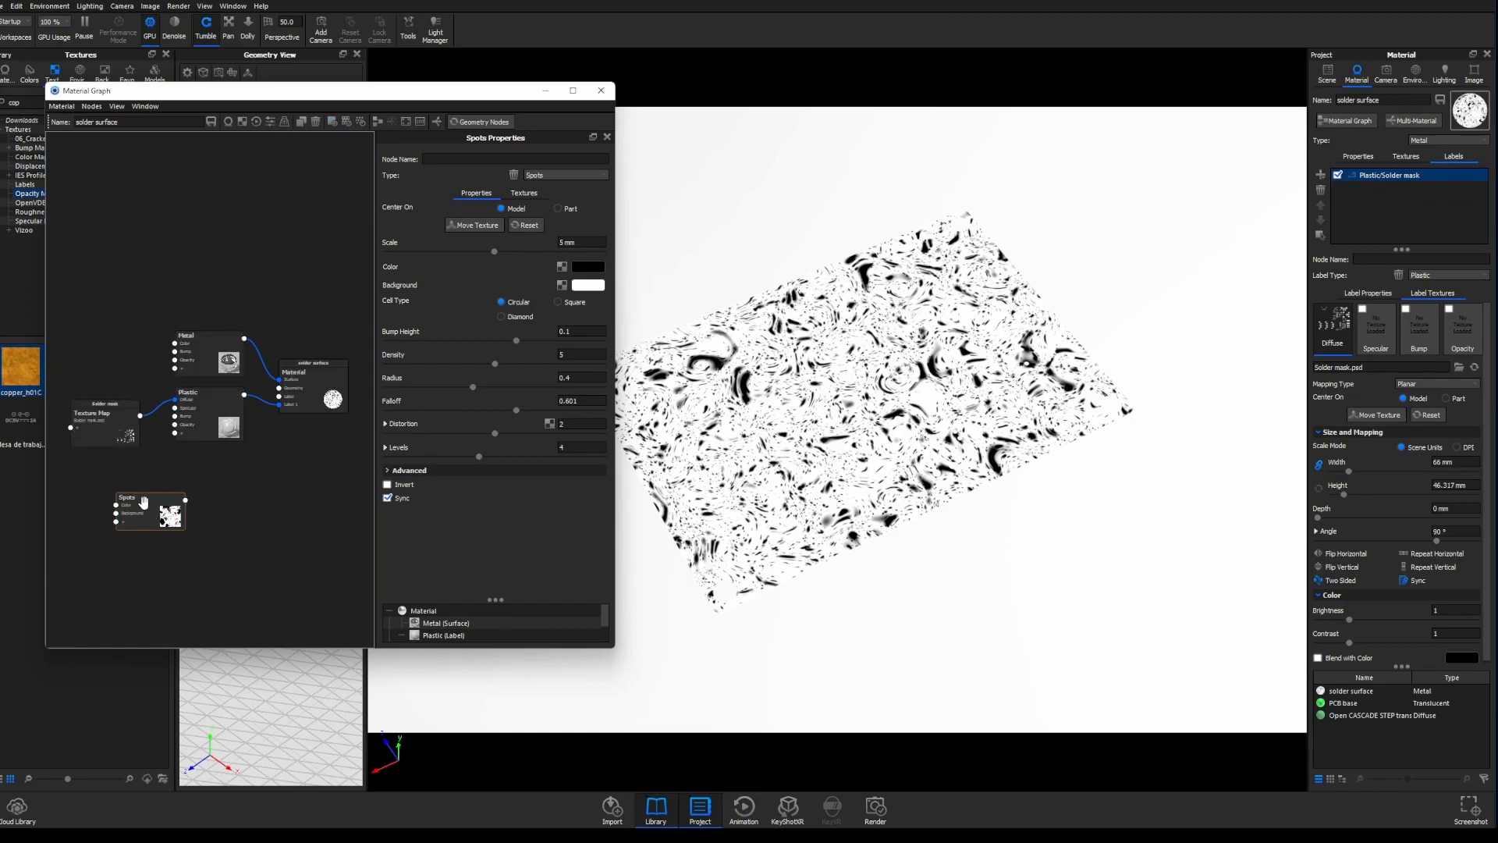
pyautogui.moveTo(181, 512); pyautogui.dragTo(123, 525)
pyautogui.moveTo(125, 441); pyautogui.dragTo(108, 465)
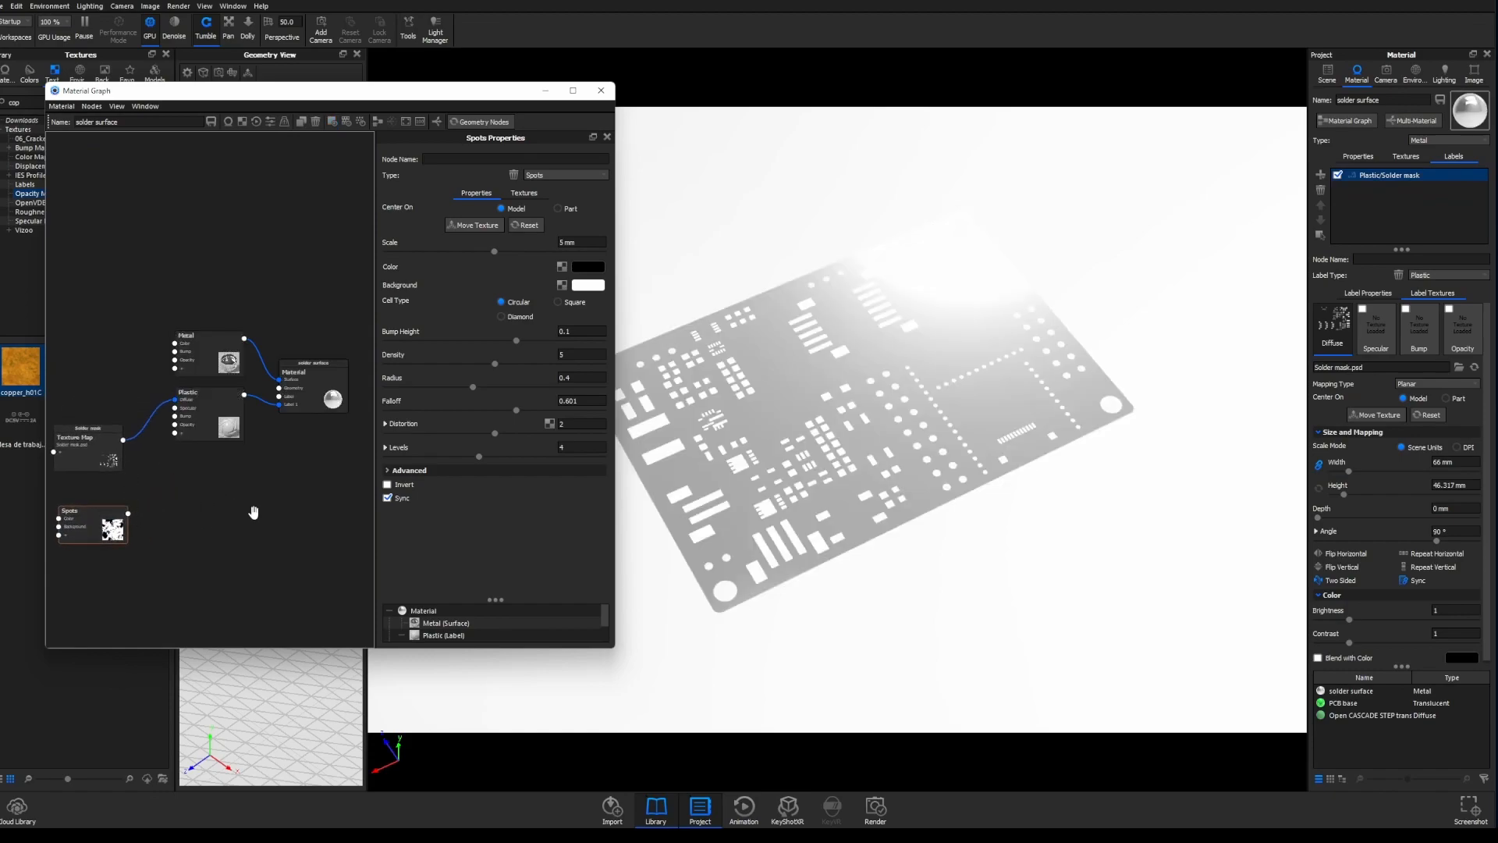
pyautogui.rightClick(215, 514)
pyautogui.moveTo(254, 572)
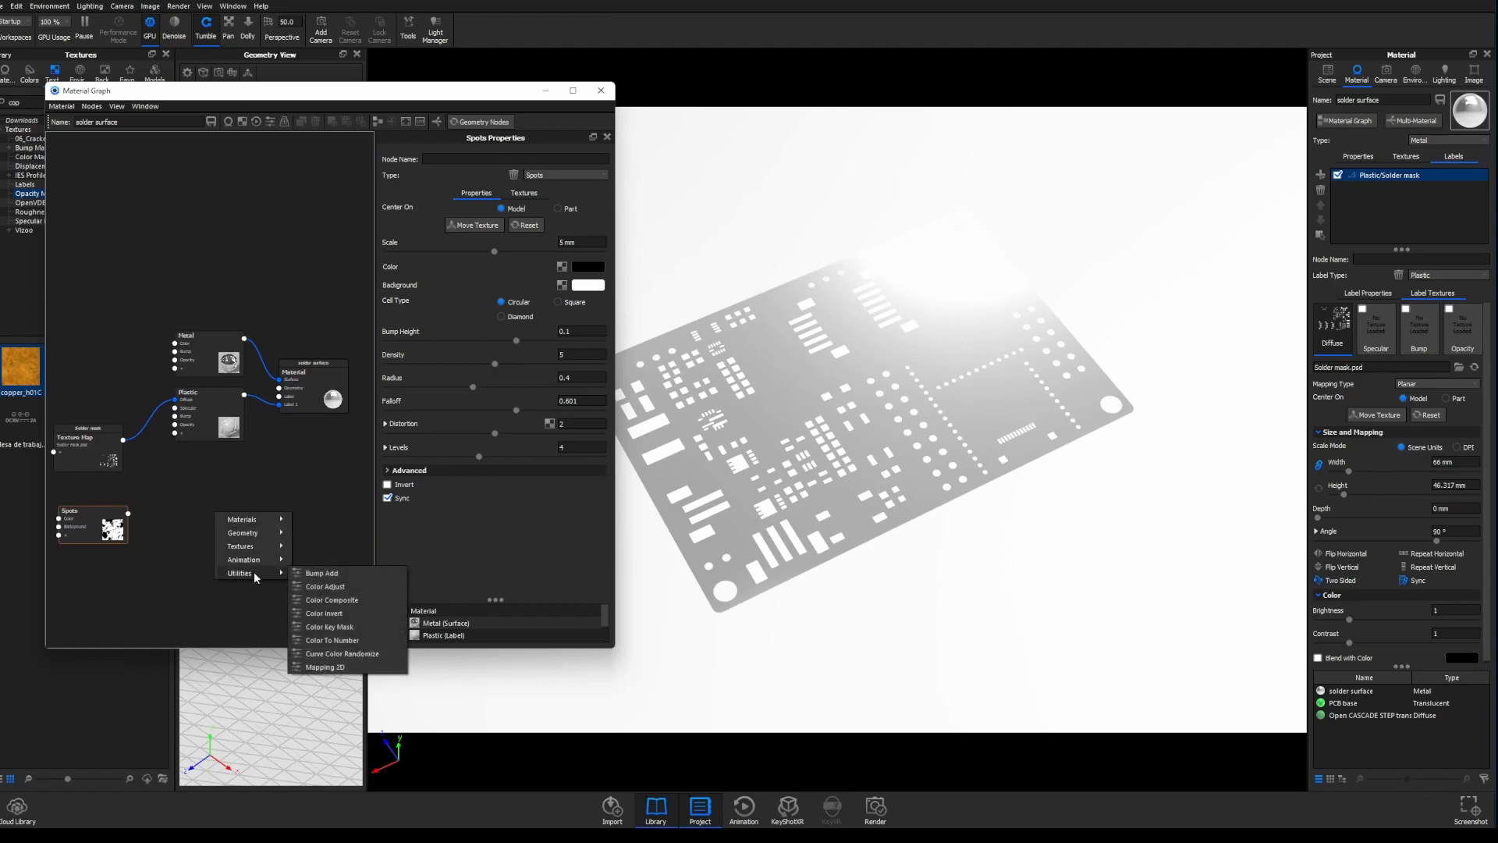
pyautogui.click(359, 598)
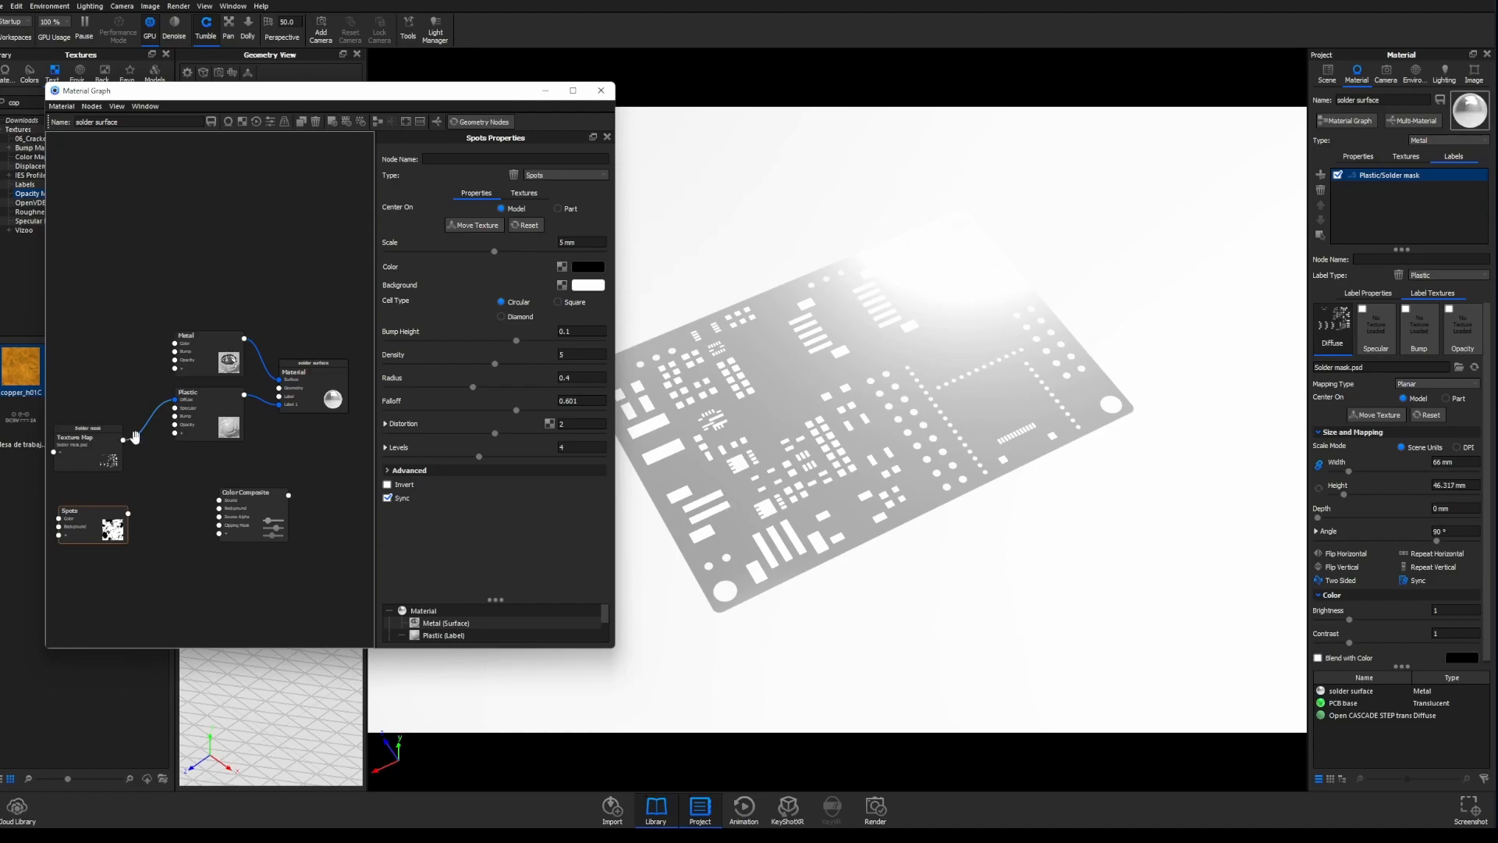
# - Connect the Solder mask texture map to the Color Composite's Source and the Spots texture to its Background
pyautogui.click(78, 445)
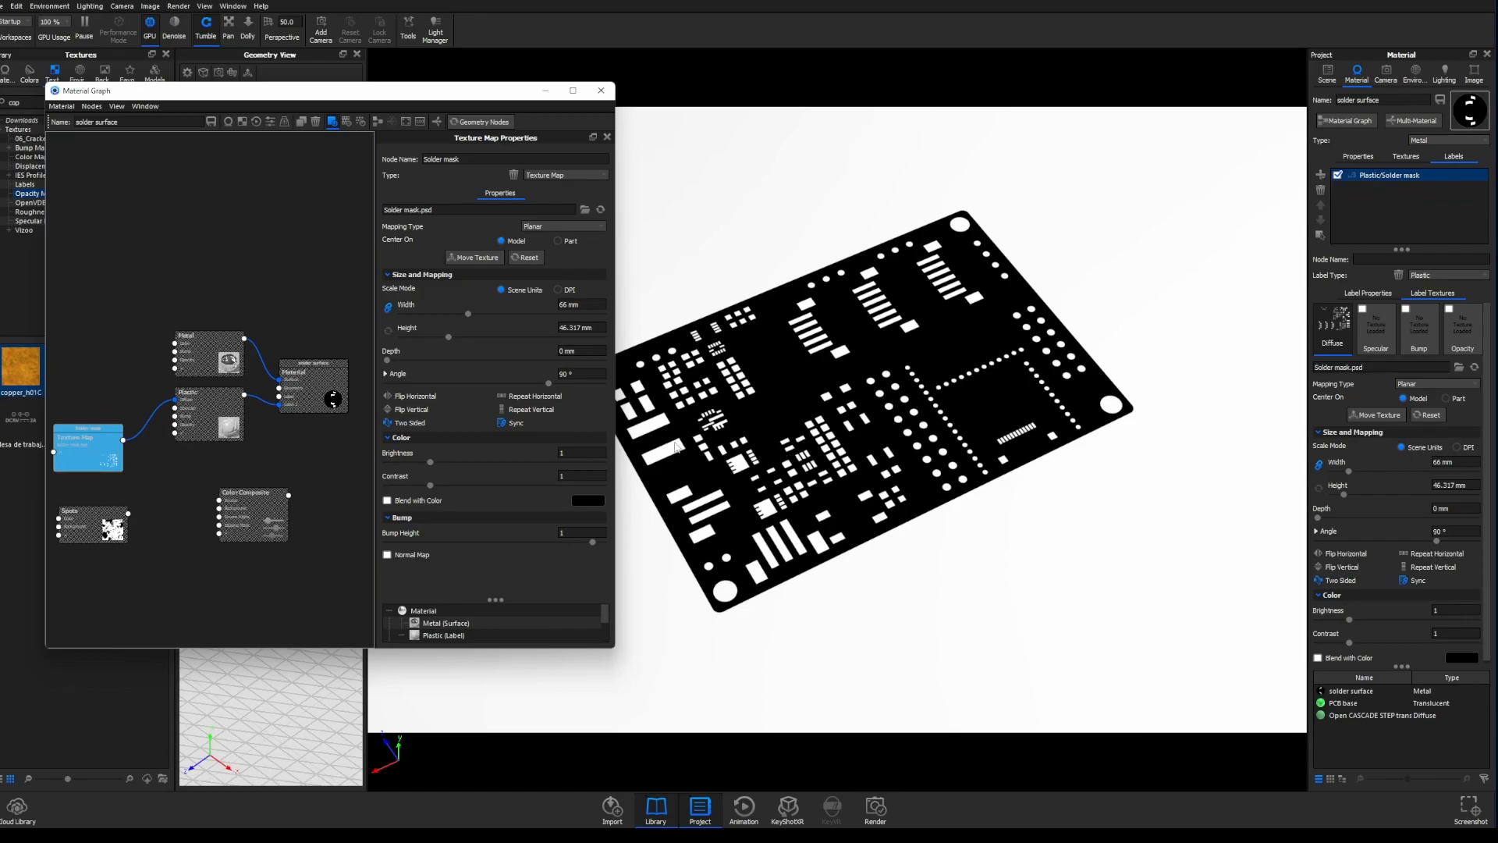
pyautogui.moveTo(124, 440); pyautogui.dragTo(218, 503)
pyautogui.moveTo(128, 514); pyautogui.dragTo(220, 507)
pyautogui.click(94, 521)
pyautogui.press('c')
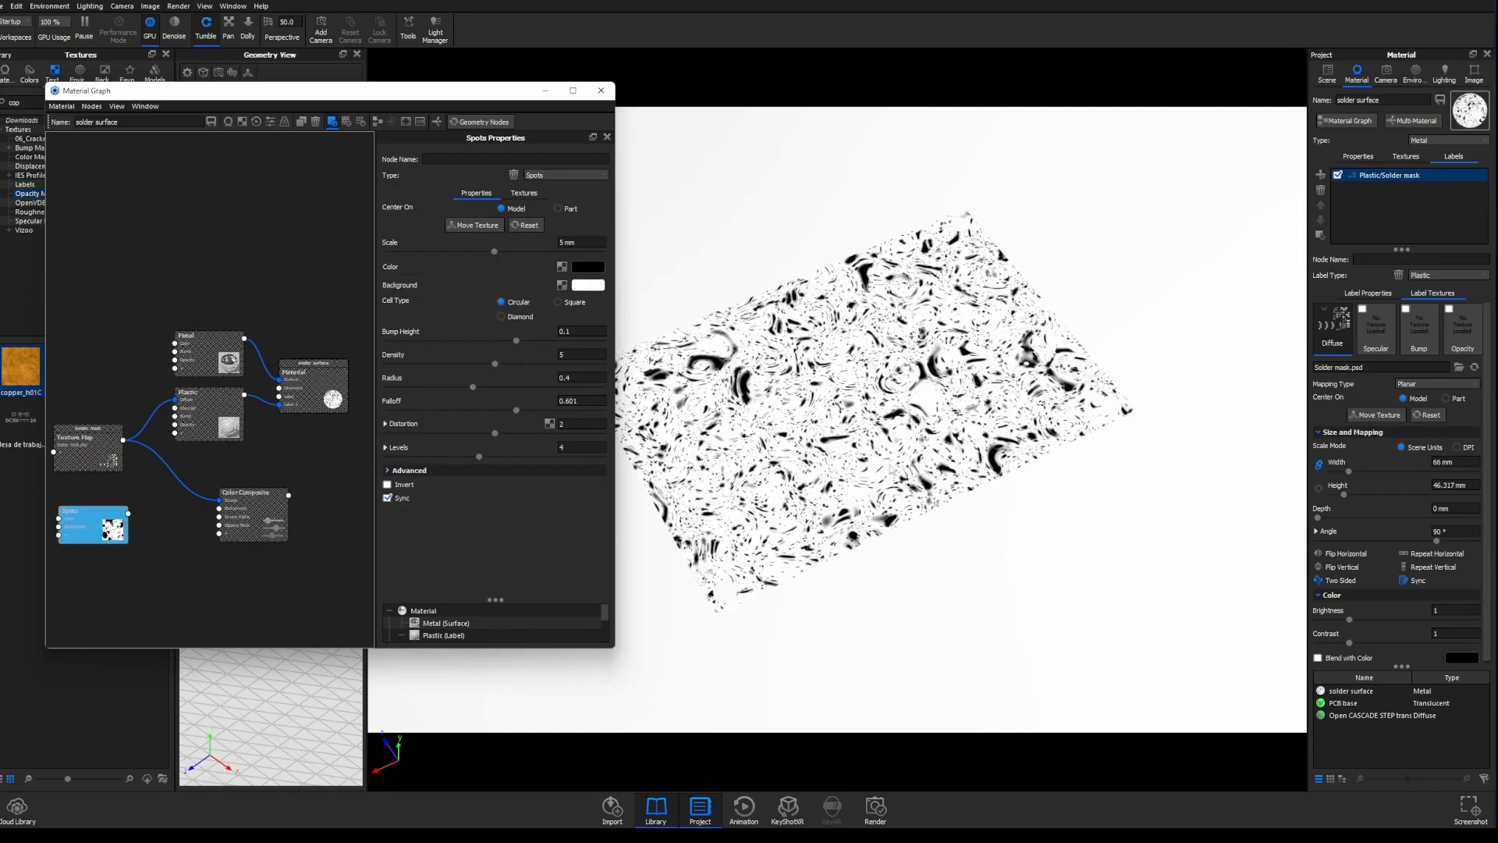
pyautogui.press('c')
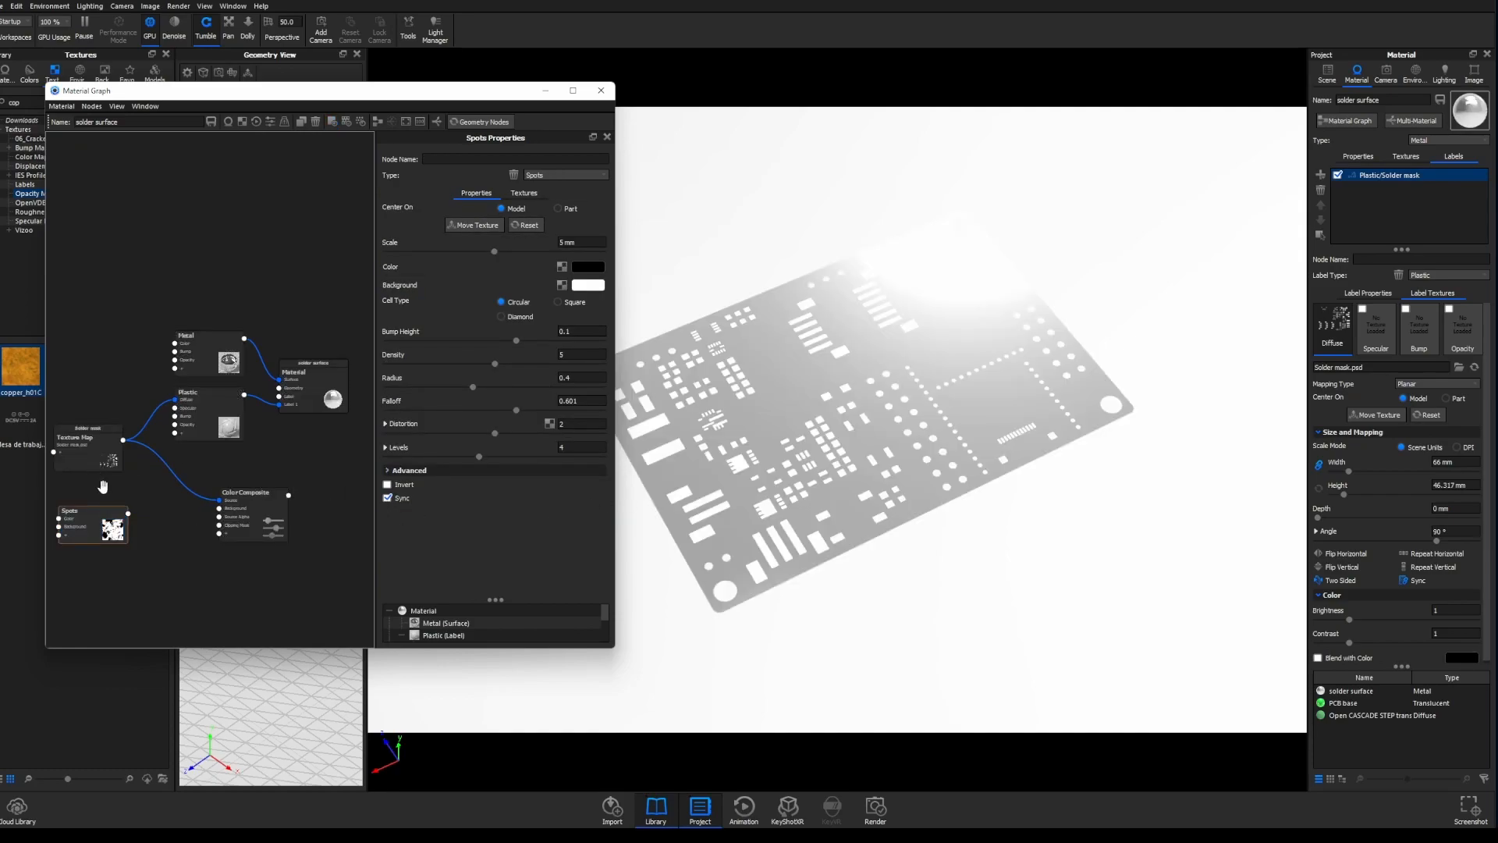
pyautogui.moveTo(129, 513); pyautogui.dragTo(220, 508)
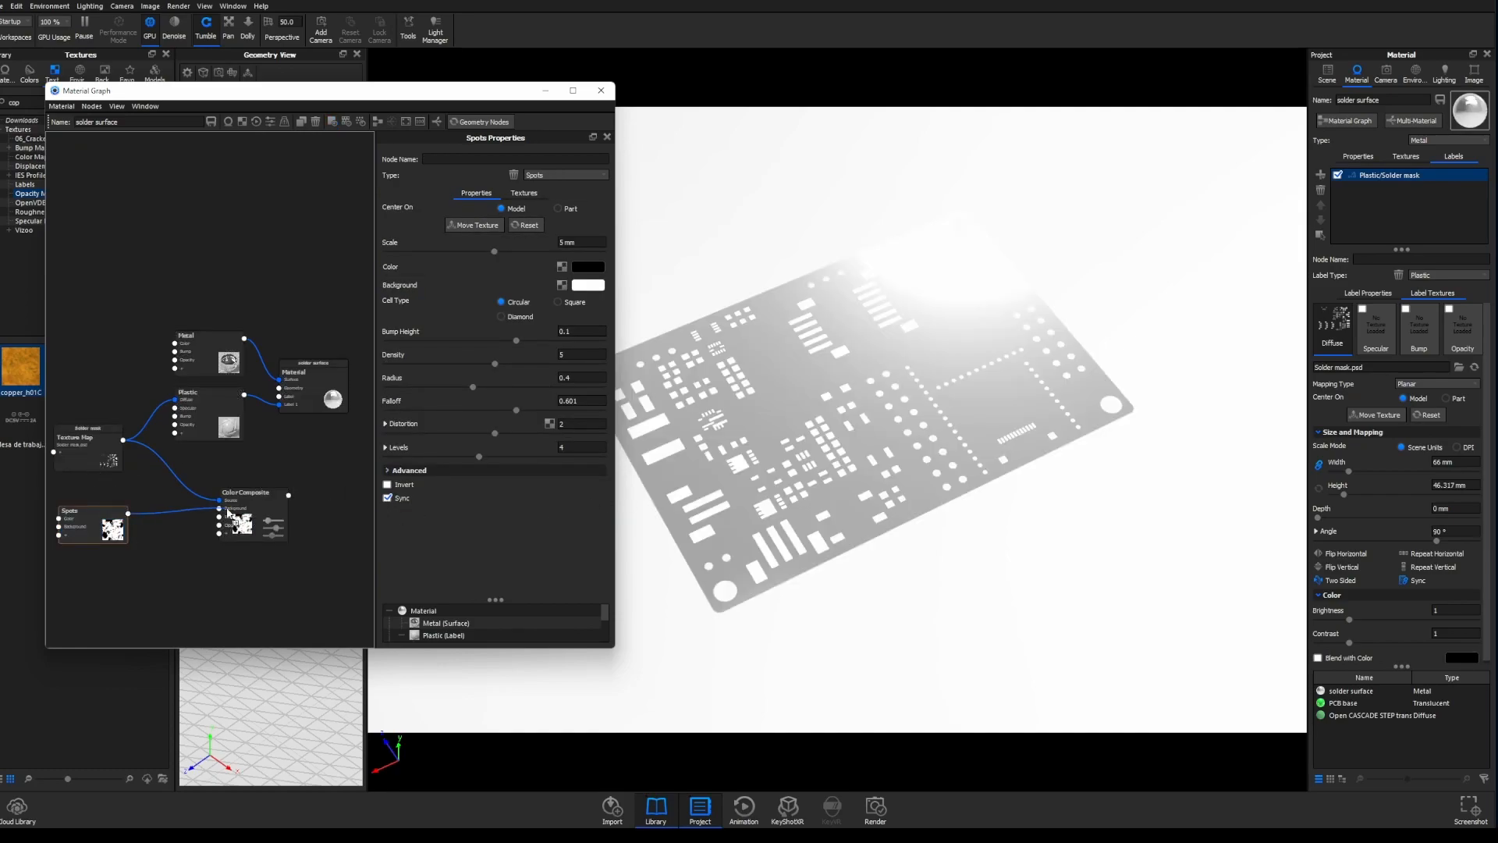
pyautogui.rightClick(220, 430)
pyautogui.click(189, 454)
# - Preview the Color Composite node and set its blend mode to Multiply
pyautogui.click(247, 507)
pyautogui.press('c')
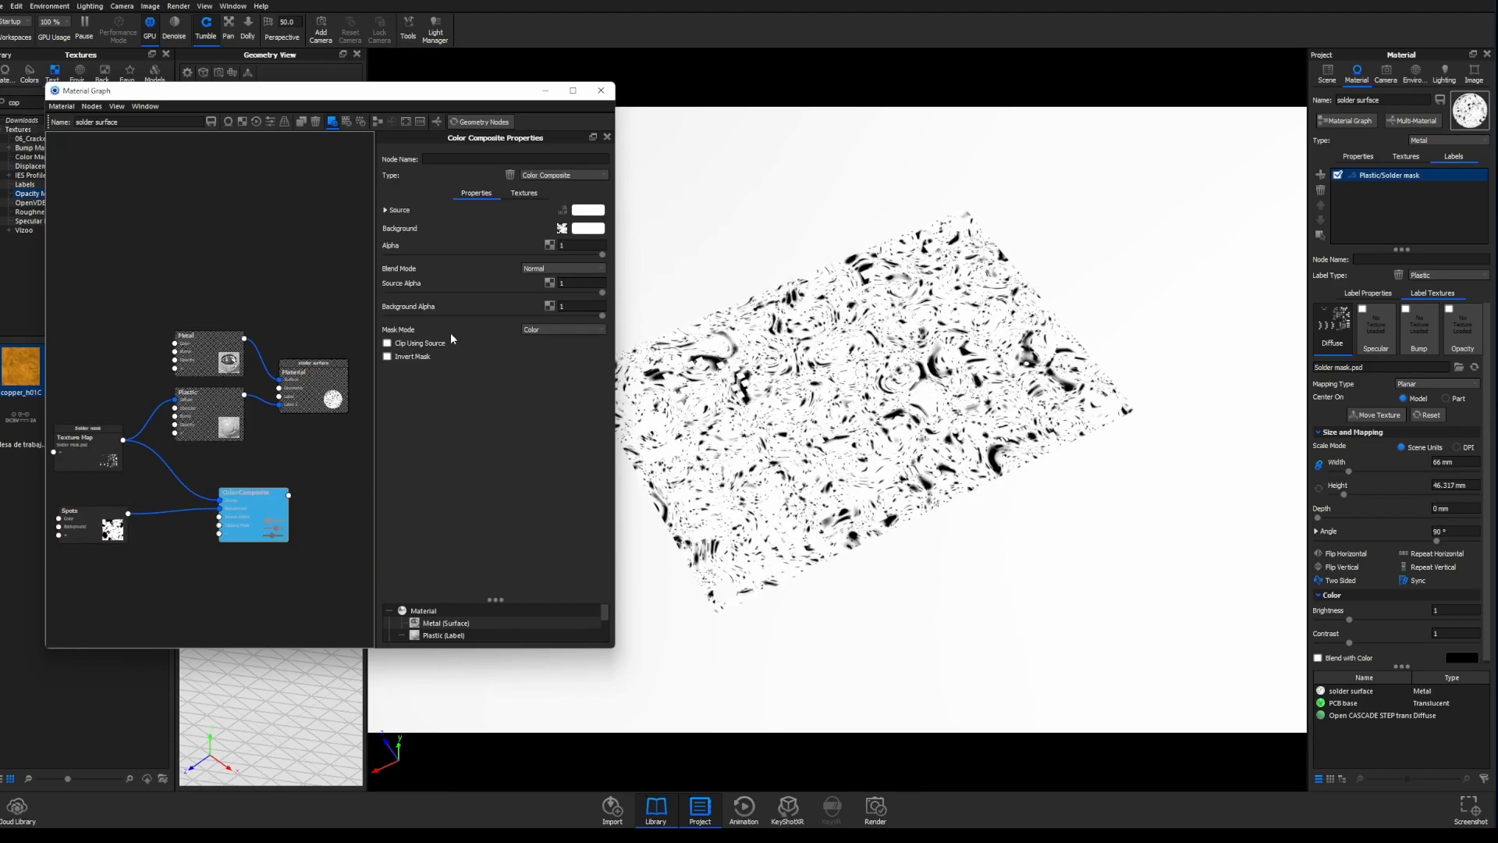
pyautogui.click(525, 268)
pyautogui.click(534, 284)
pyautogui.click(542, 268)
pyautogui.click(544, 293)
pyautogui.click(551, 269)
pyautogui.click(541, 285)
# - Set the Spots texture's color to a gray of 40% brightness
pyautogui.click(114, 534)
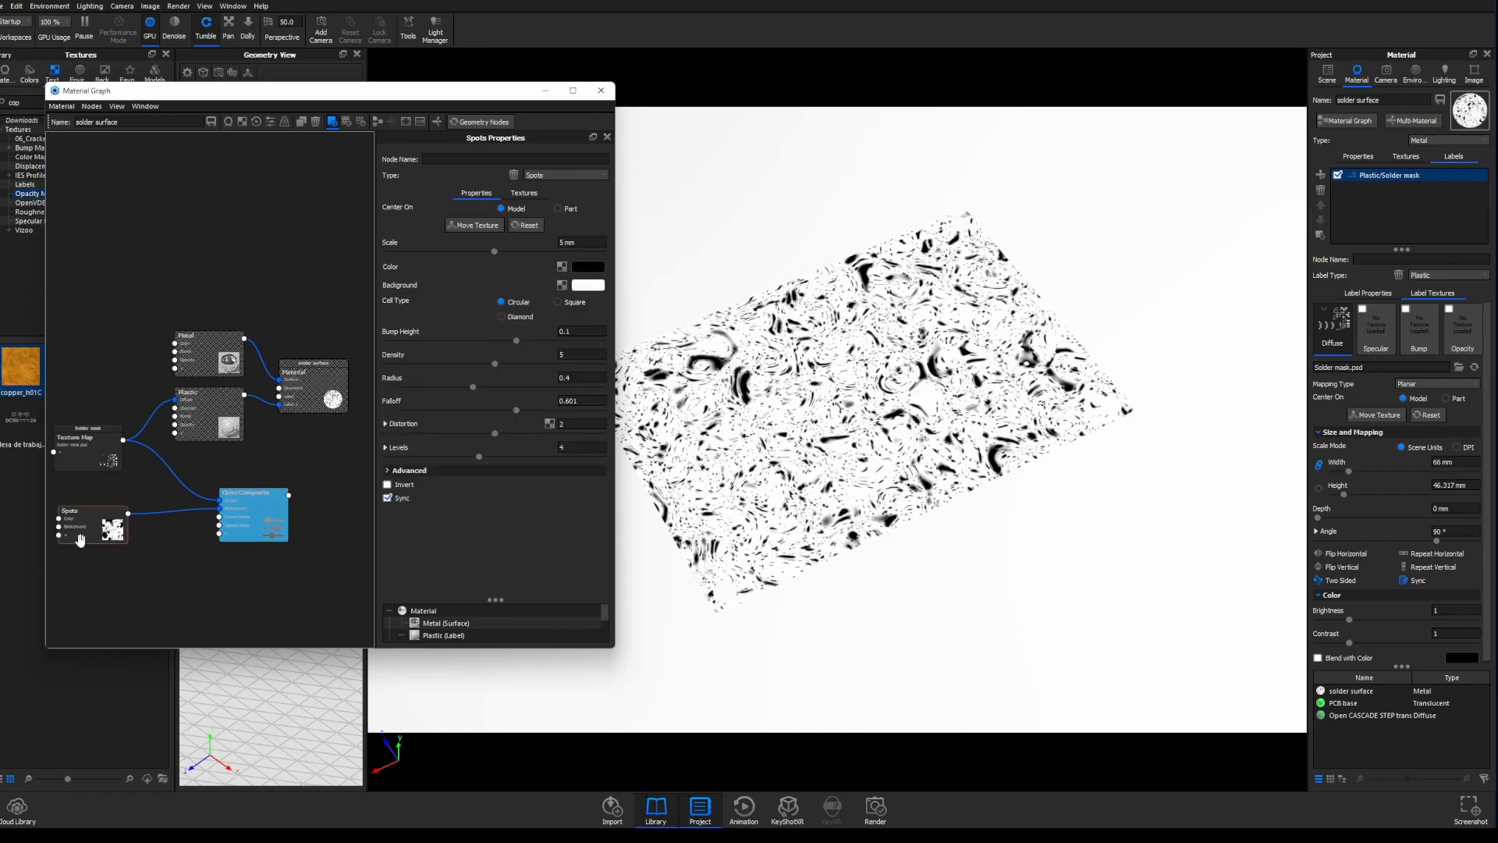
pyautogui.click(590, 268)
pyautogui.moveTo(78, 395); pyautogui.dragTo(77, 390)
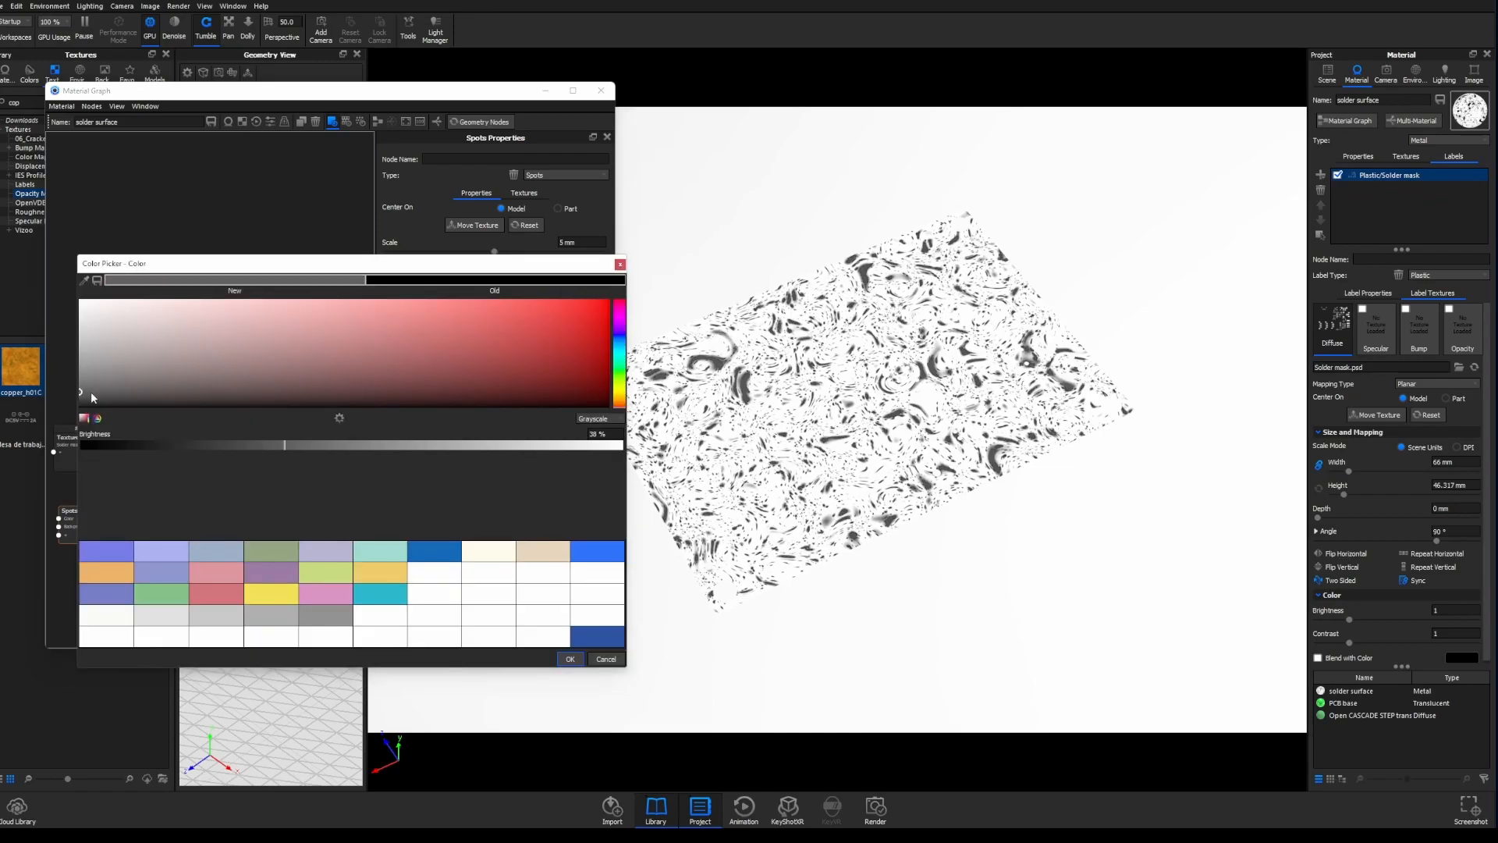
pyautogui.doubleClick(597, 434)
pyautogui.write('40')
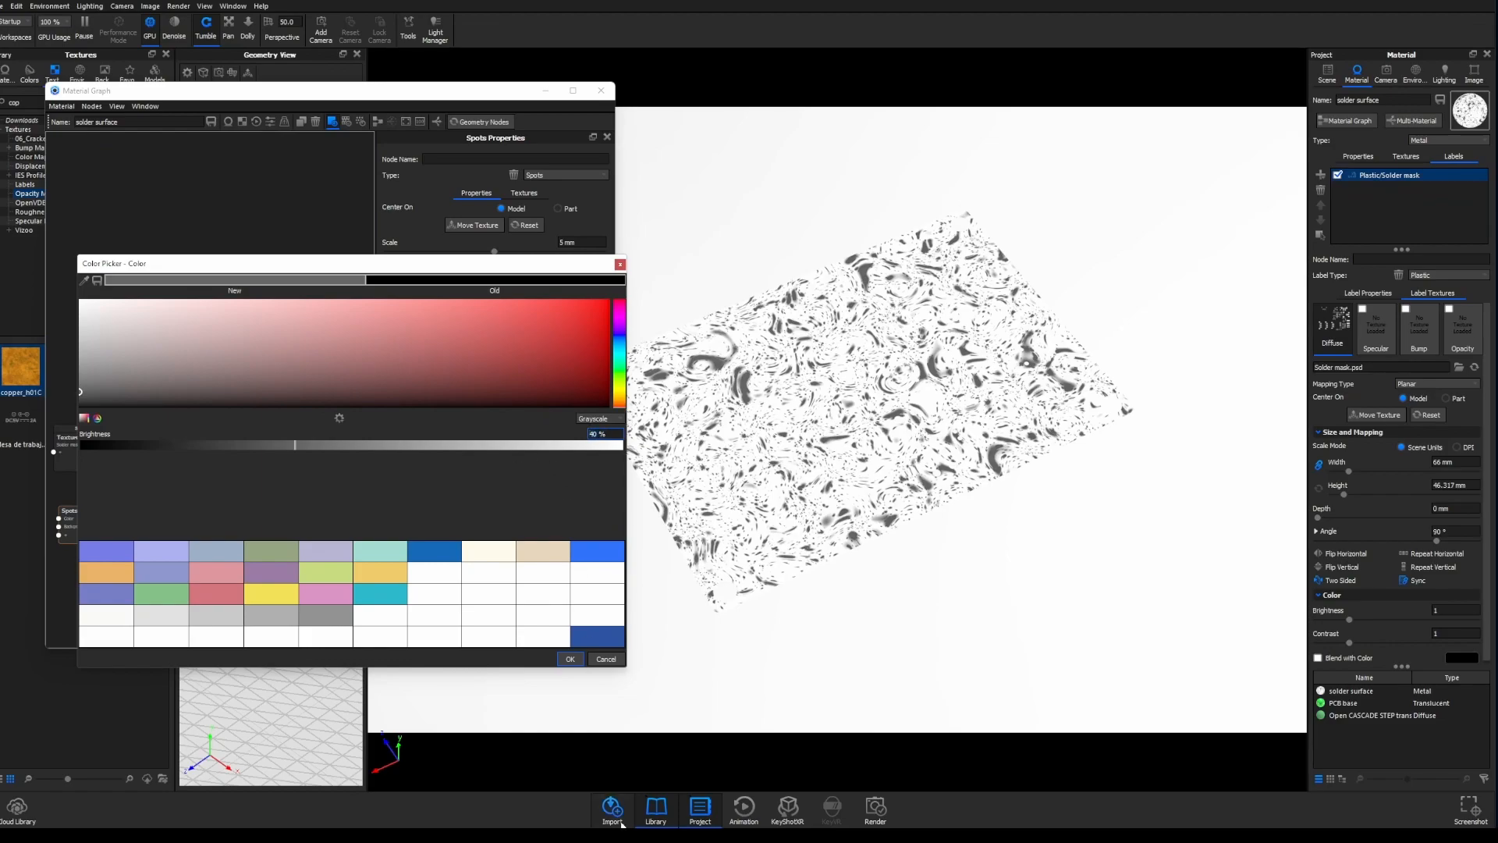
pyautogui.click(570, 659)
# - Set the Spots texture's background color to a gray of 50% brightness
pyautogui.click(583, 287)
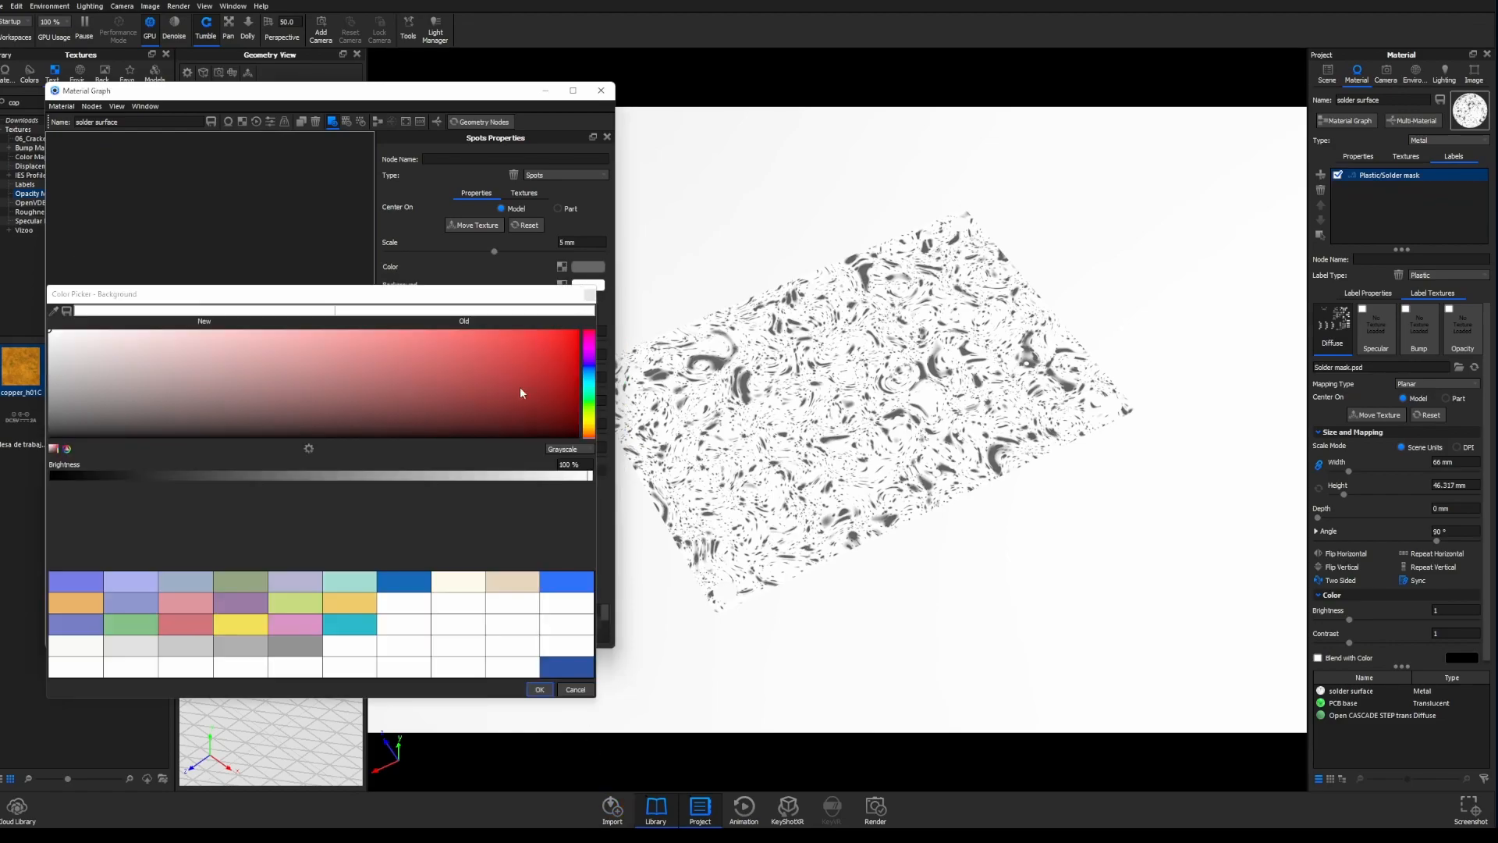
pyautogui.doubleClick(584, 464)
pyautogui.write('50')
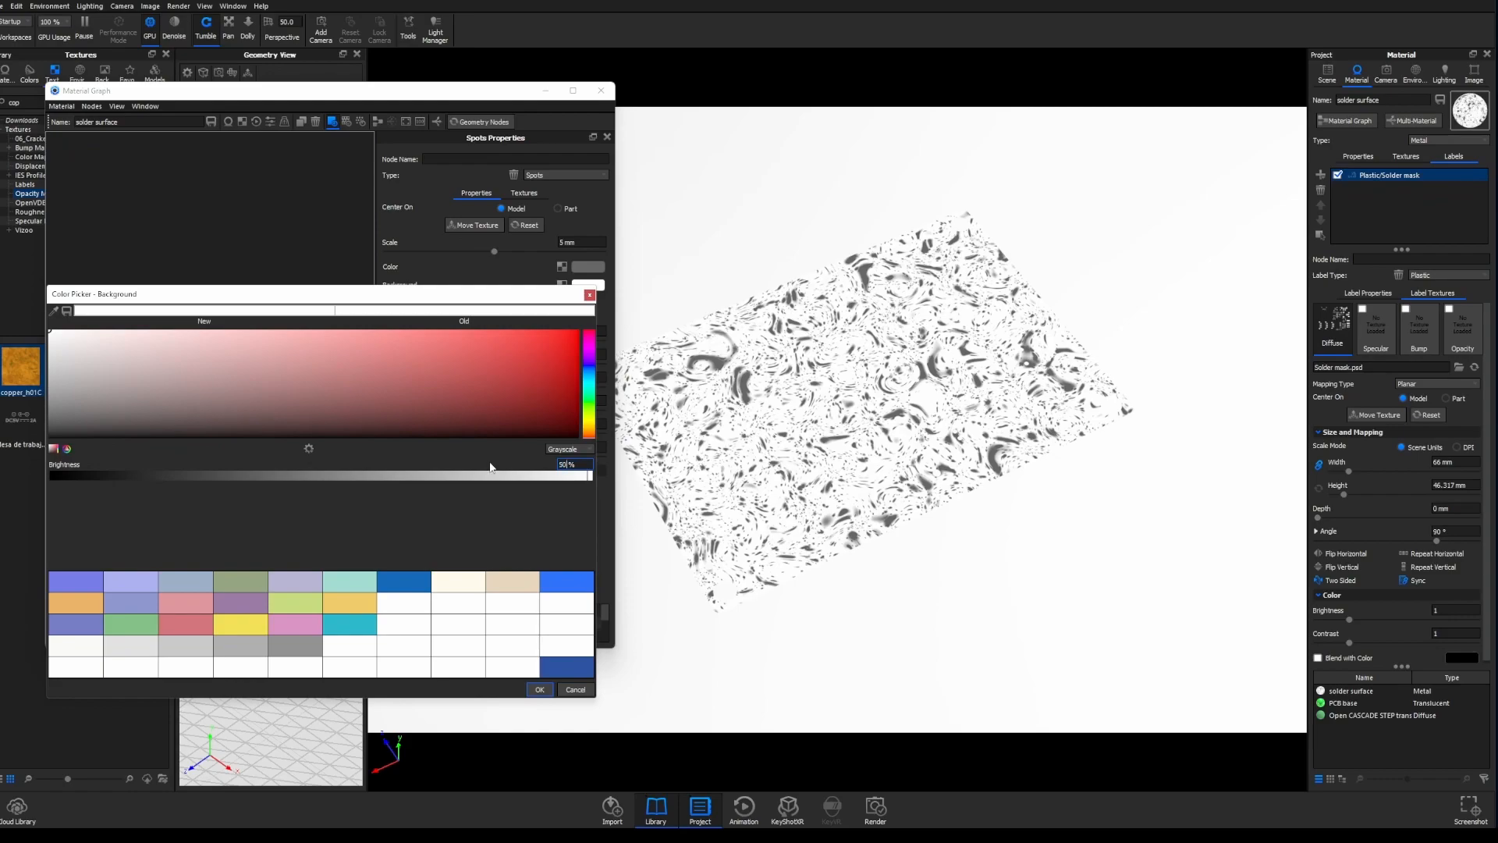
pyautogui.click(544, 689)
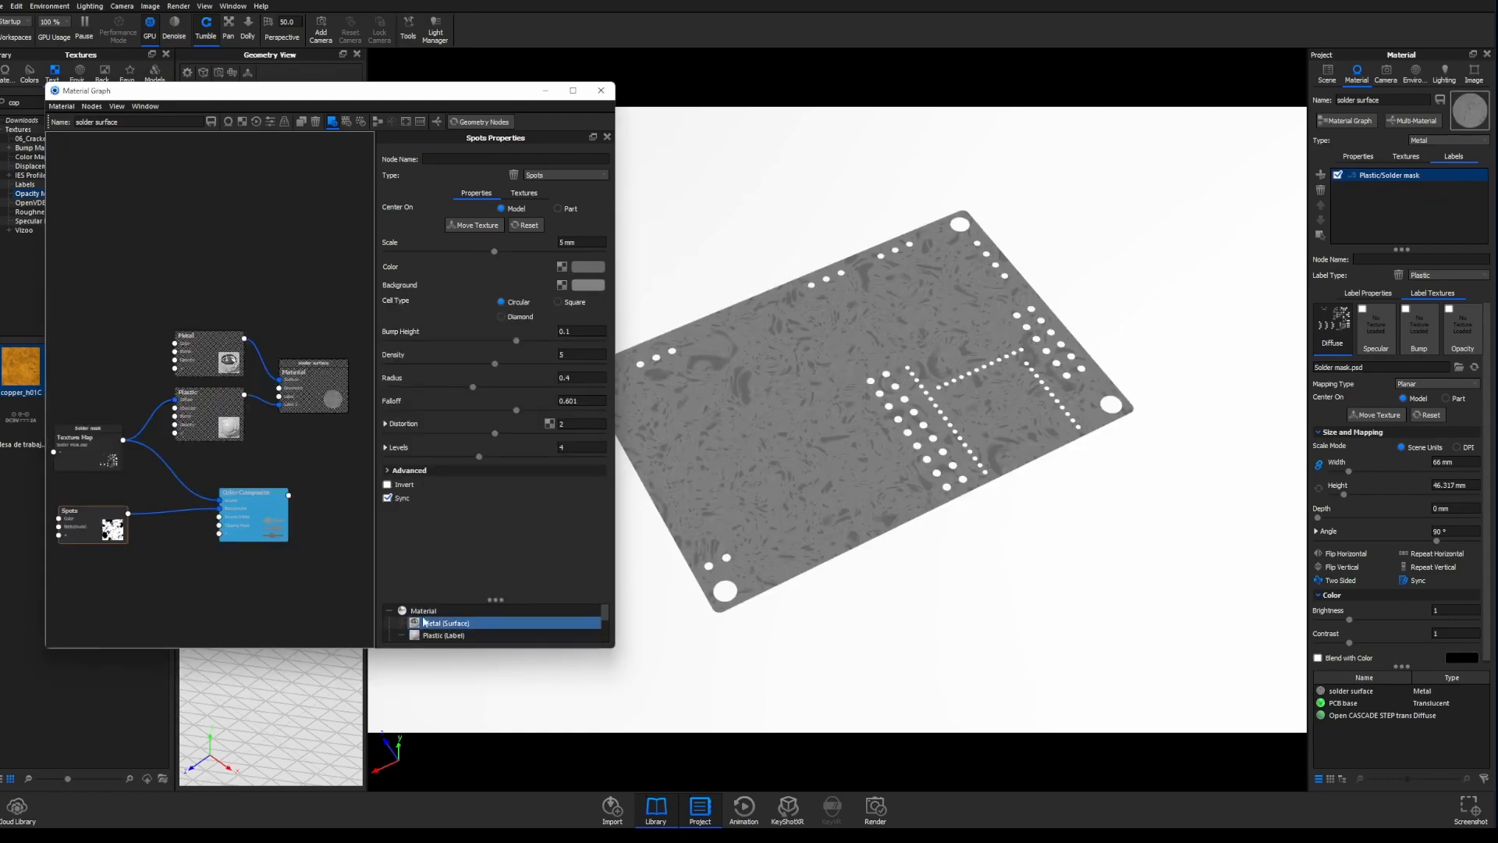
# - Add a second Color Composite node and feed the first composite into its Source
pyautogui.moveTo(240, 541); pyautogui.dragTo(203, 558)
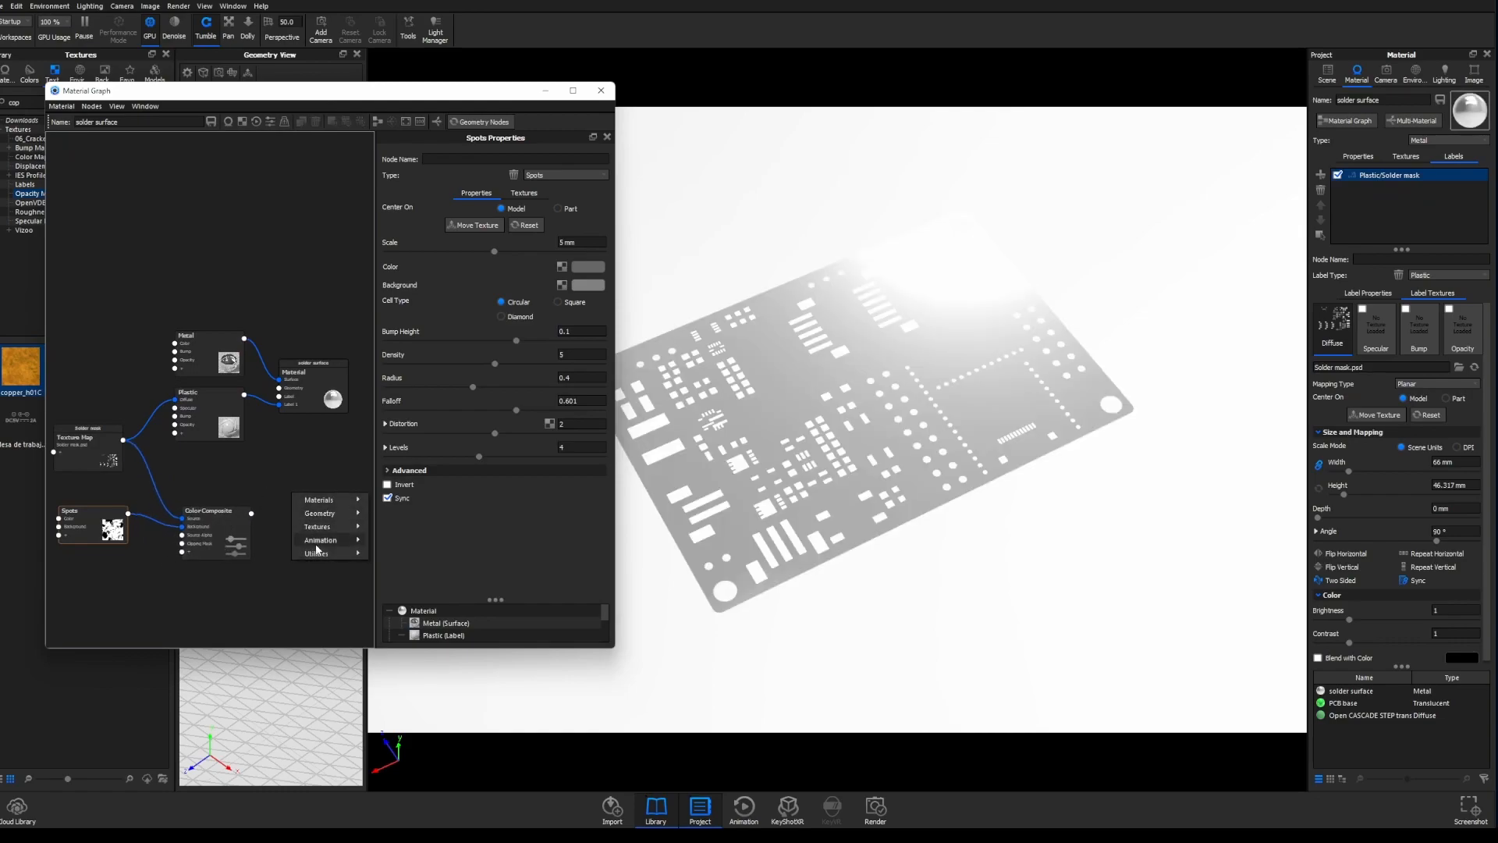
pyautogui.moveTo(321, 554)
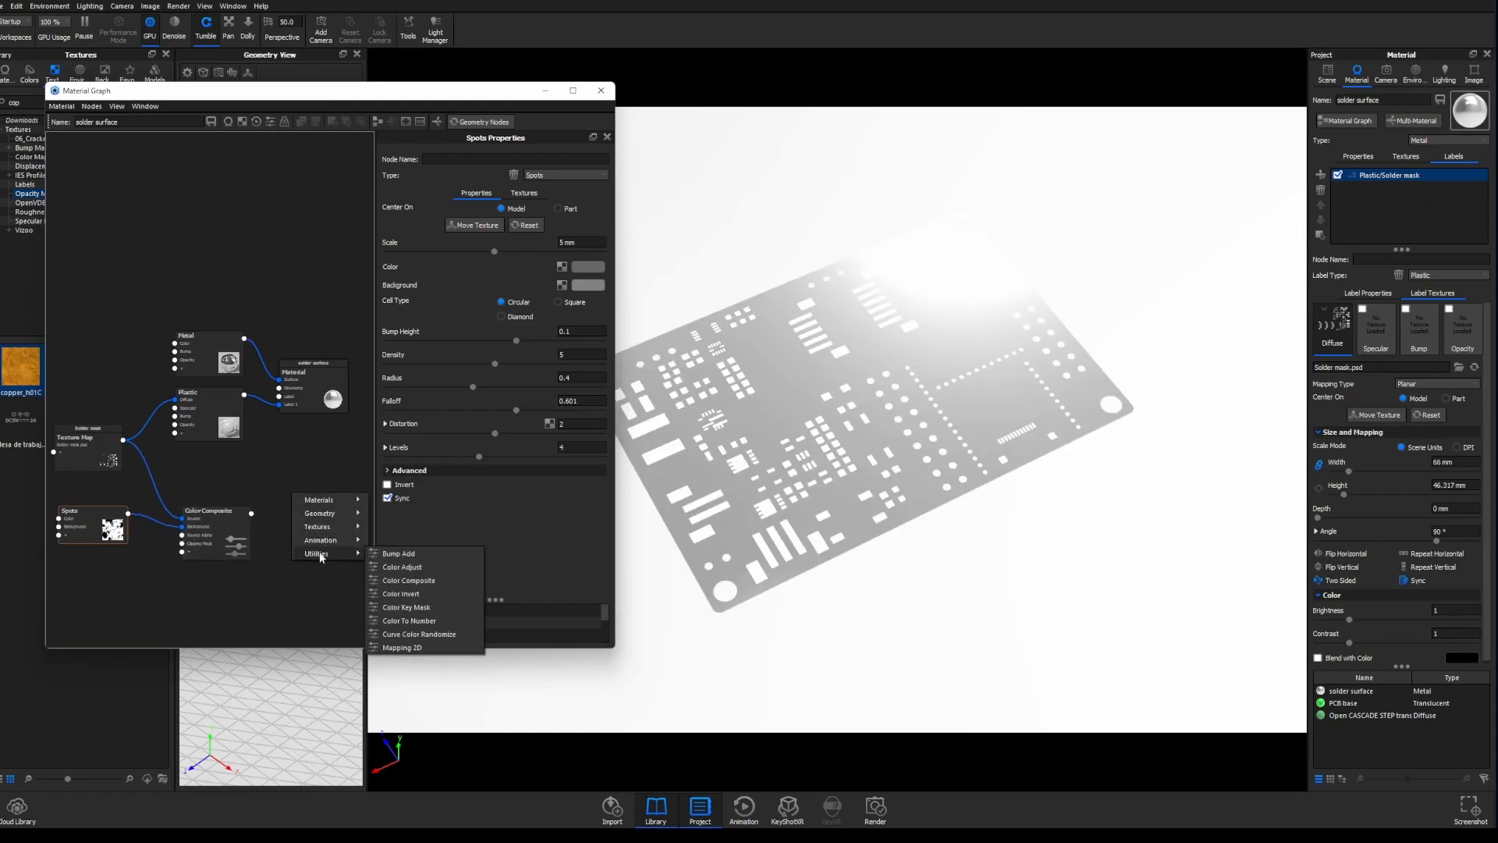
pyautogui.click(409, 581)
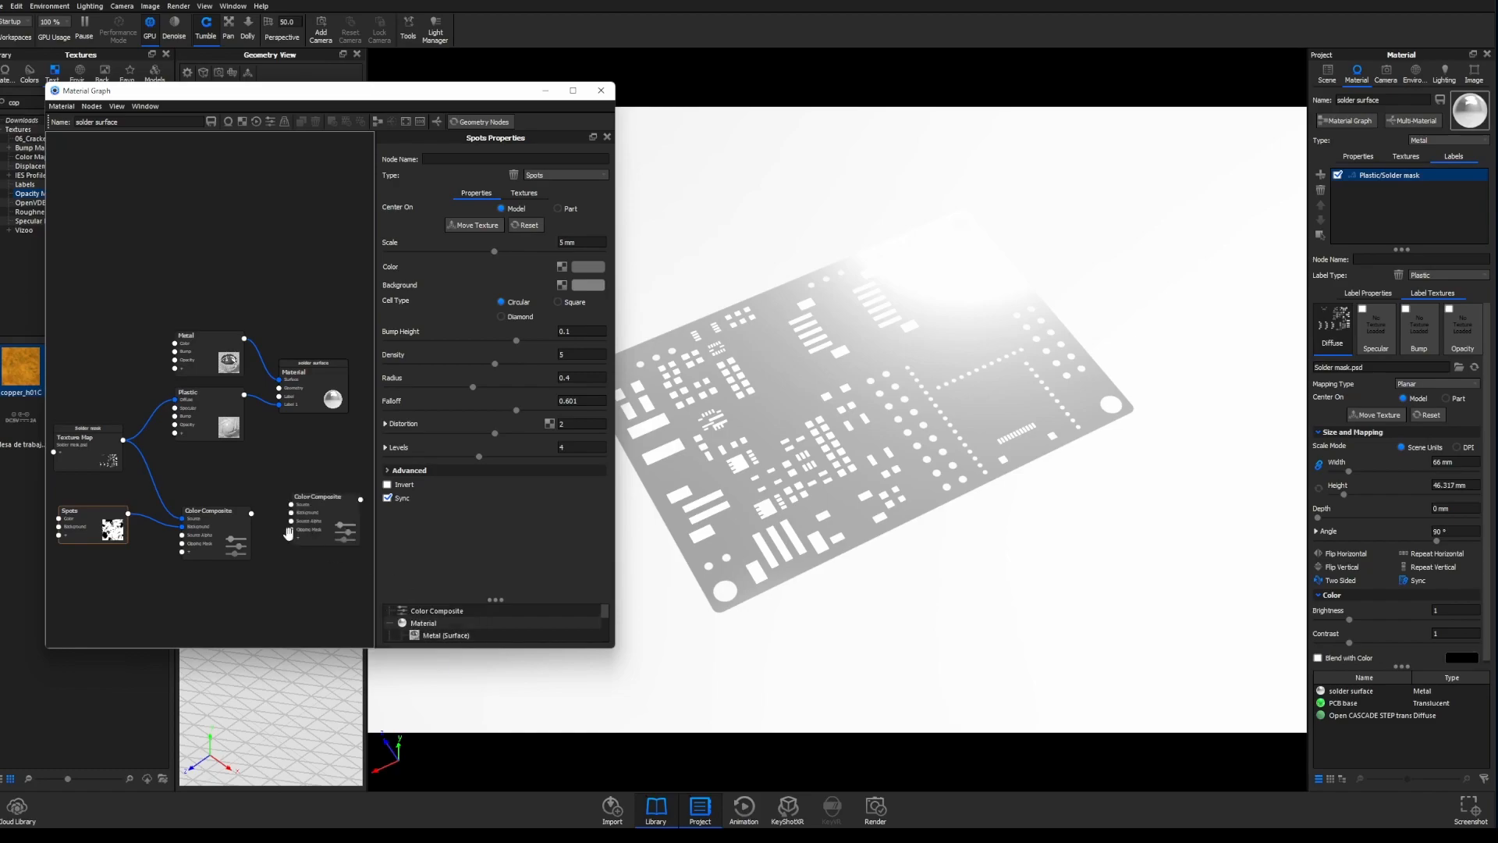
pyautogui.moveTo(111, 466); pyautogui.dragTo(92, 474)
pyautogui.moveTo(251, 512); pyautogui.dragTo(300, 494)
pyautogui.click(315, 497)
pyautogui.moveTo(90, 457); pyautogui.dragTo(114, 463)
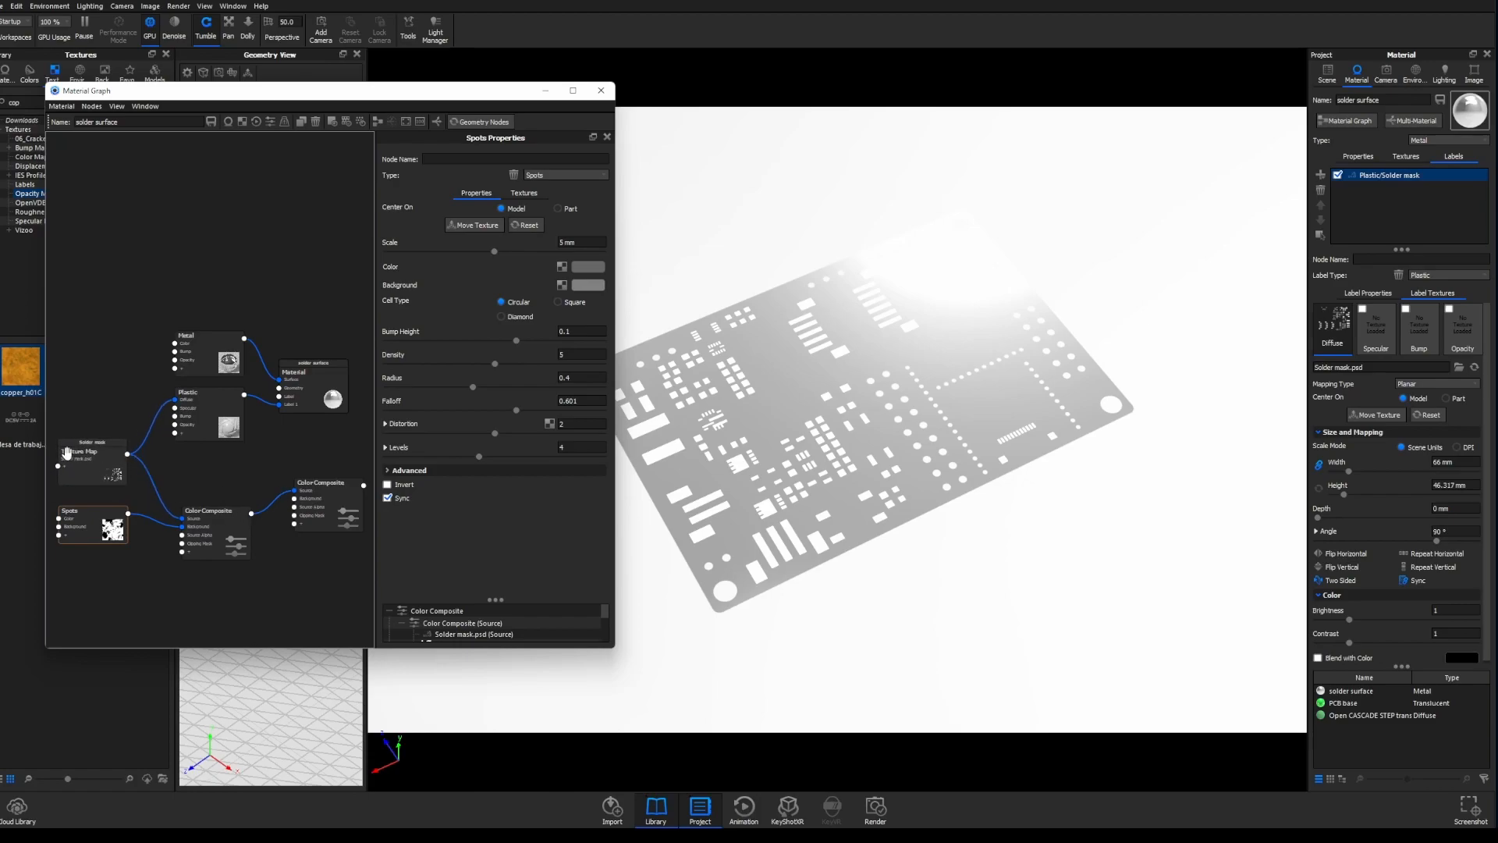
# - Preview the first composite, then connect the Solder mask texture map to the second Color Composite's Background
pyautogui.click(189, 513)
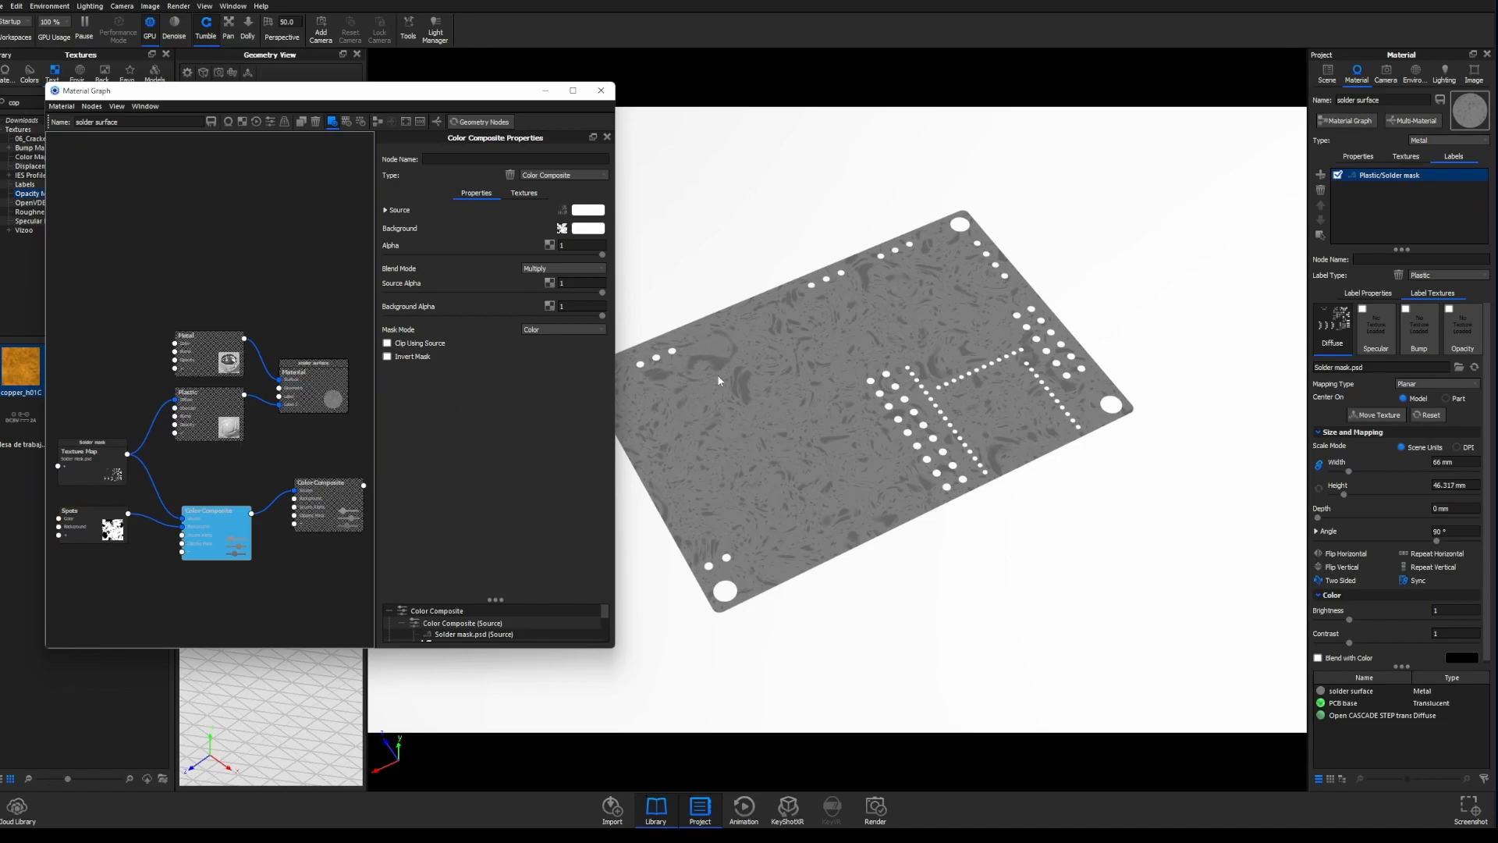
pyautogui.press('c')
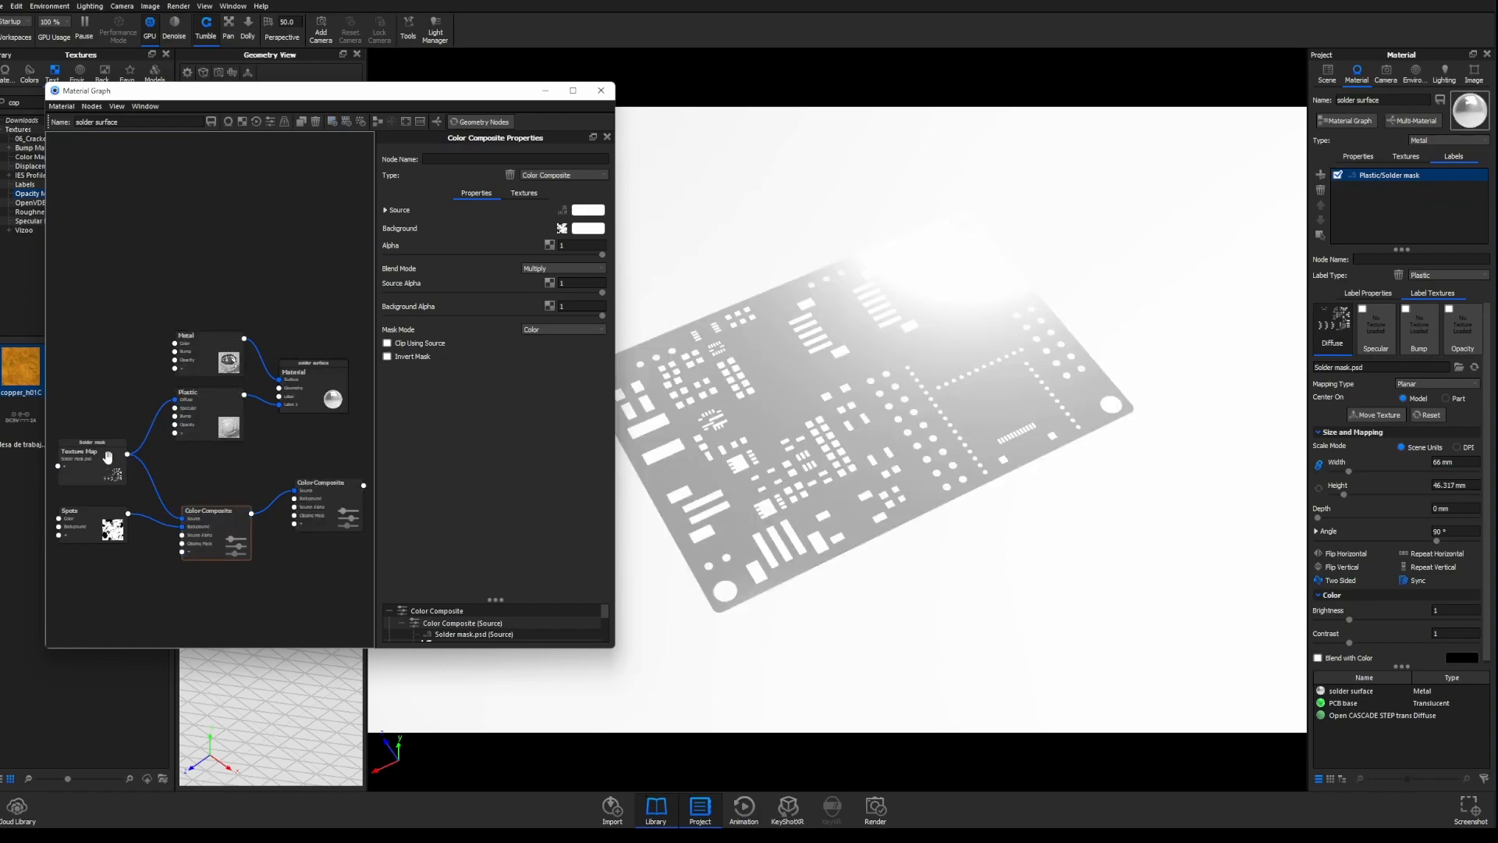
pyautogui.moveTo(125, 457); pyautogui.dragTo(109, 461)
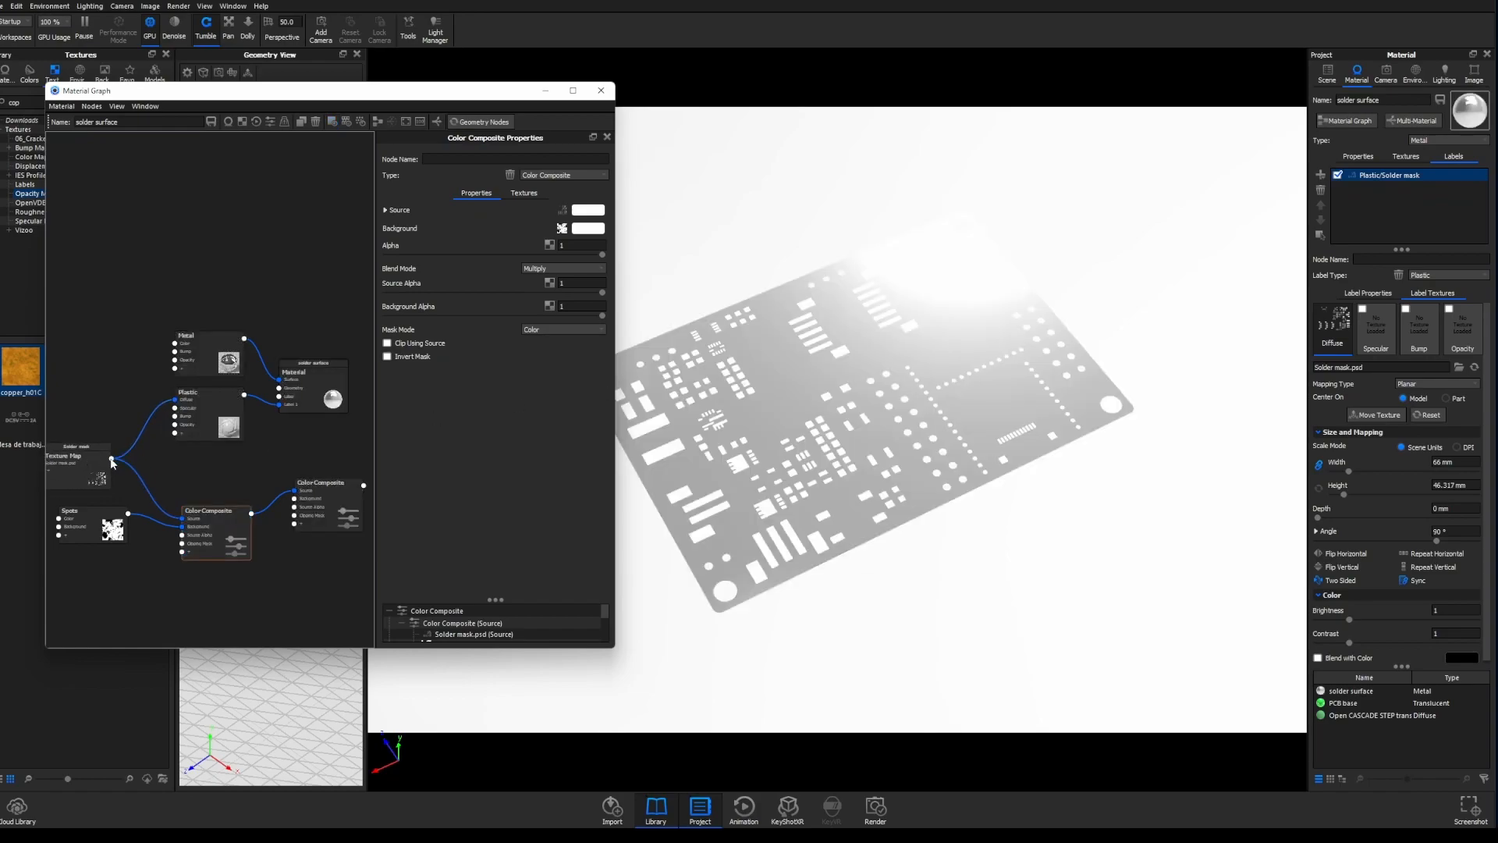
pyautogui.moveTo(112, 459); pyautogui.dragTo(295, 504)
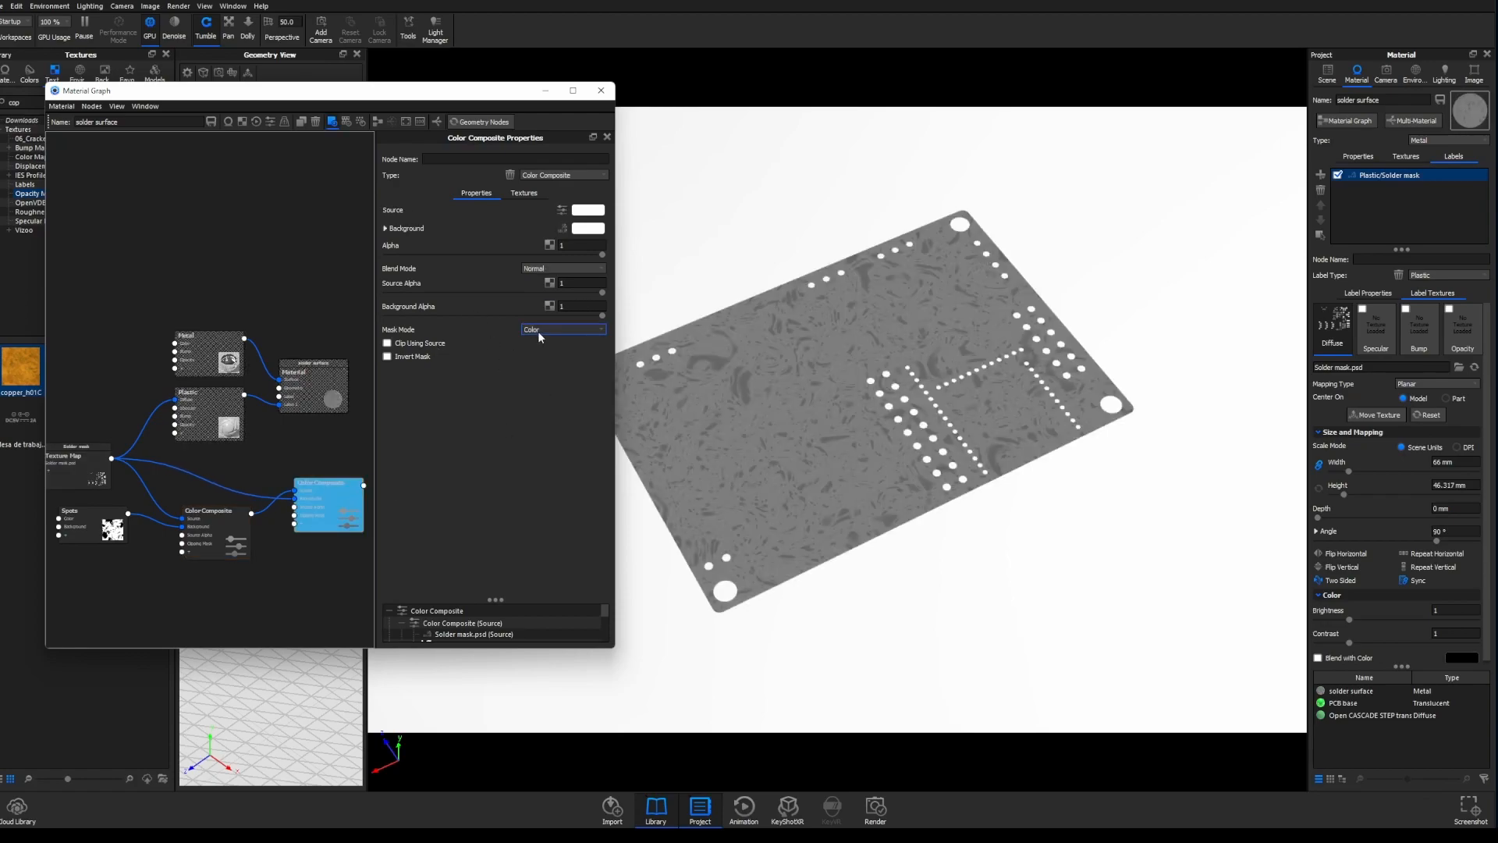
# - Try the Multiply, Overlay and Lighten blend modes on the second Color Composite, and return it to Normal
pyautogui.click(534, 268)
pyautogui.click(535, 286)
pyautogui.click(552, 271)
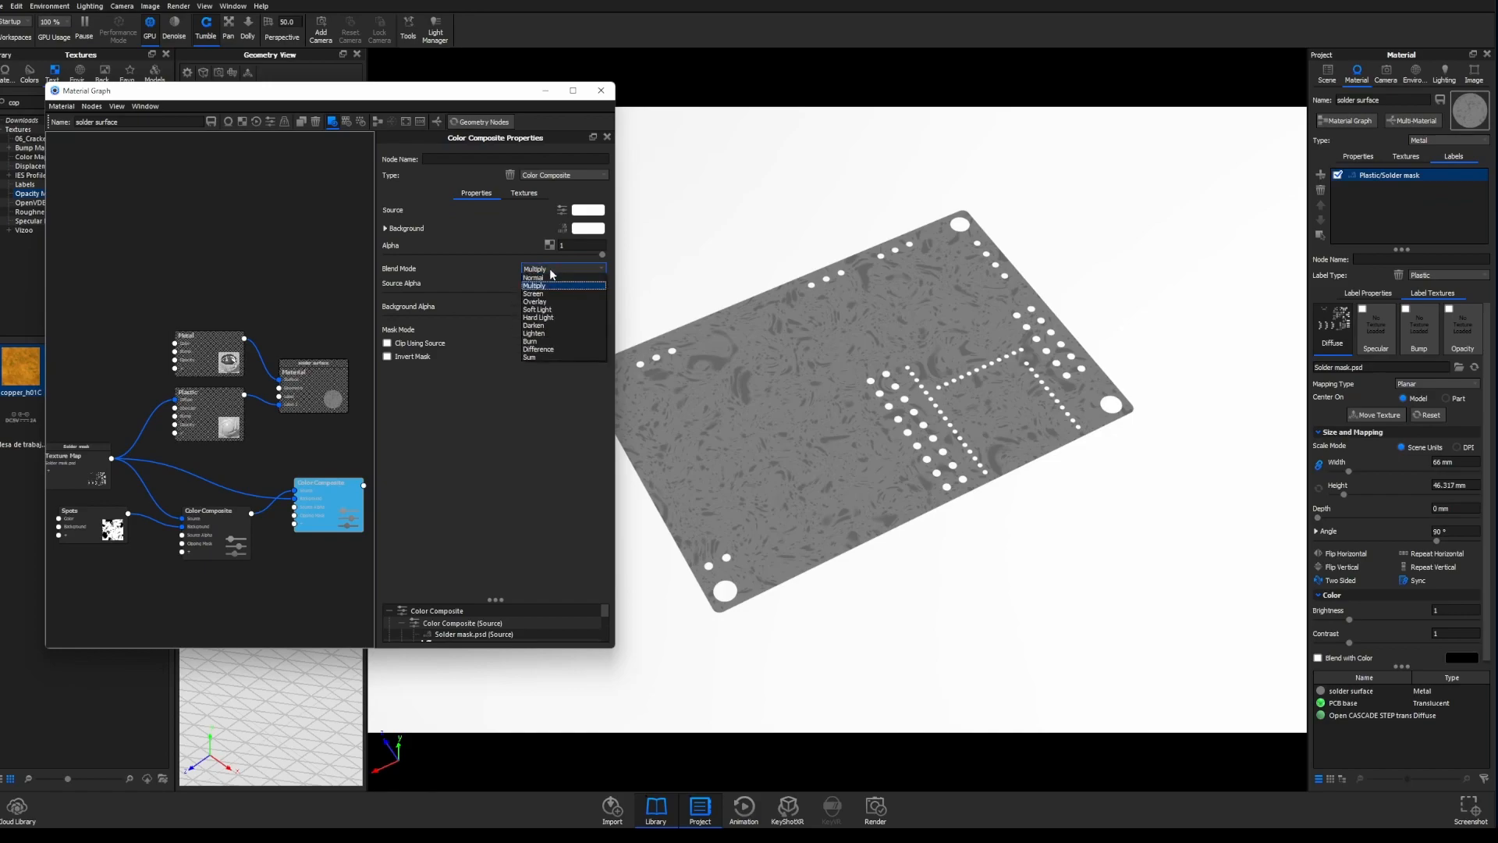
pyautogui.click(544, 302)
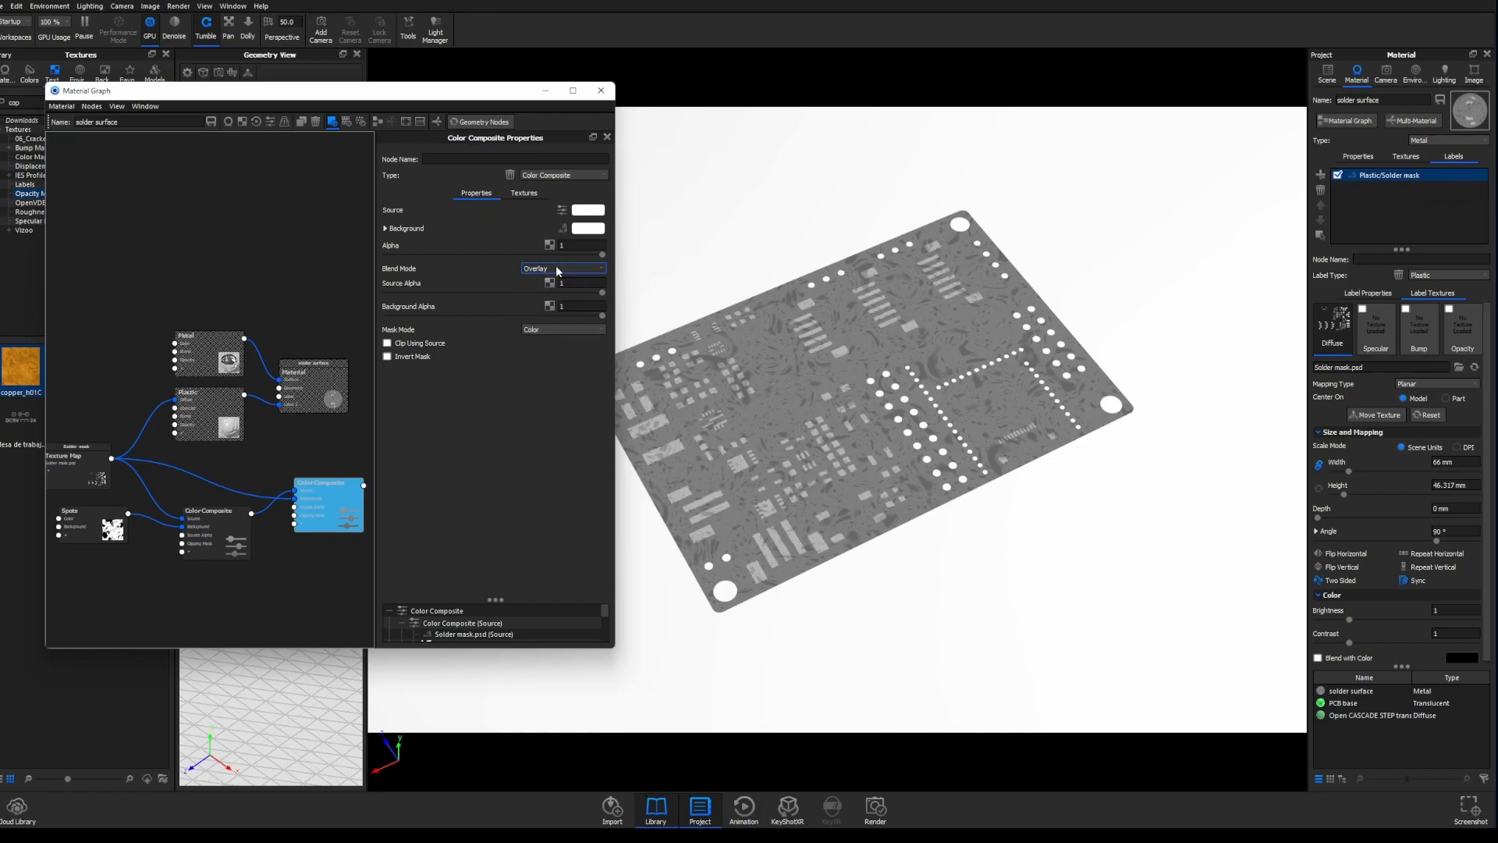
pyautogui.click(557, 269)
pyautogui.click(529, 336)
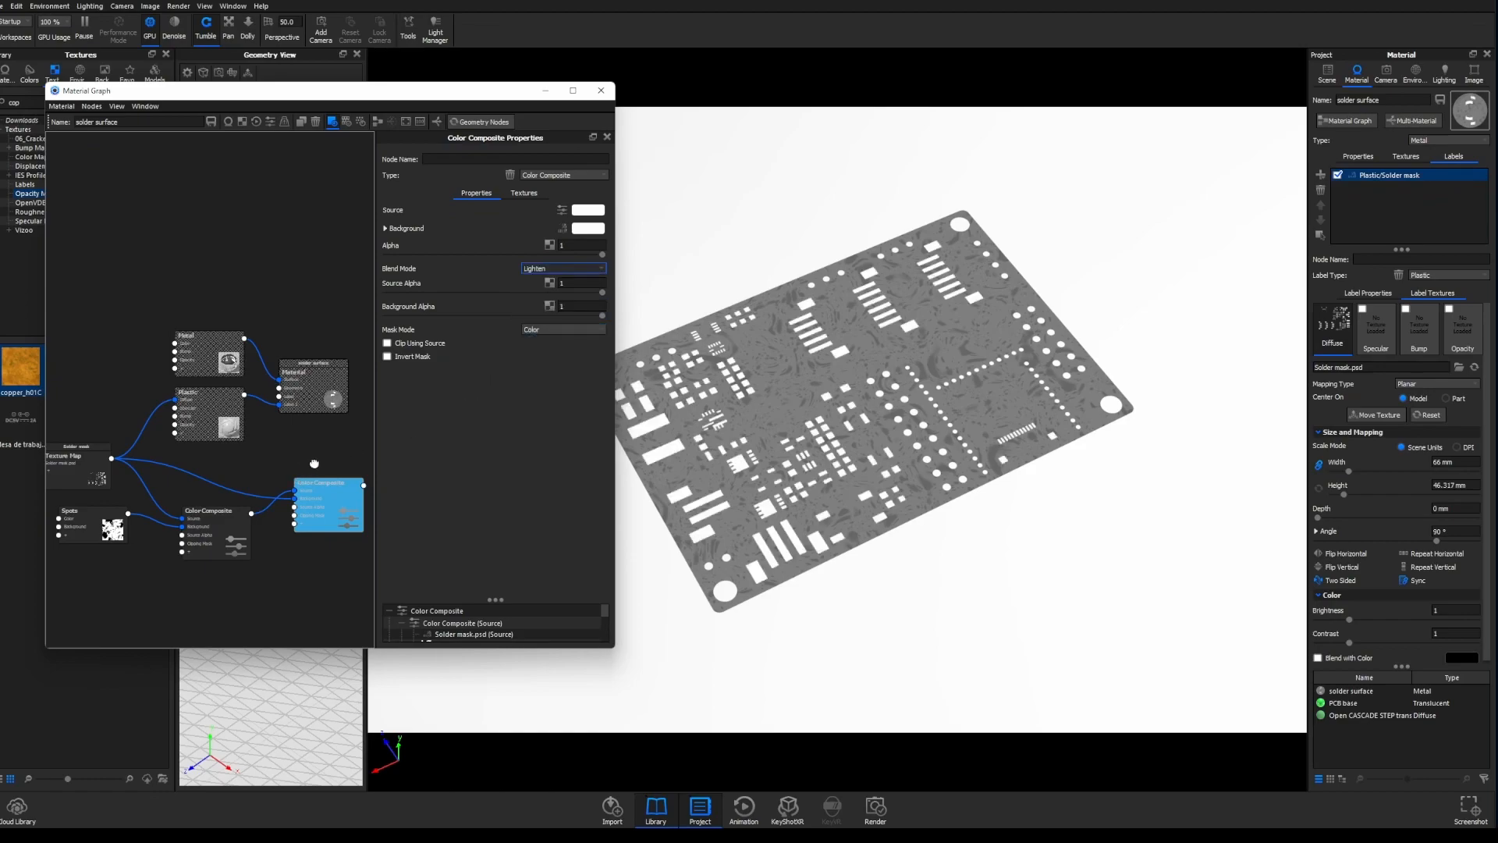
pyautogui.click(533, 268)
pyautogui.click(538, 281)
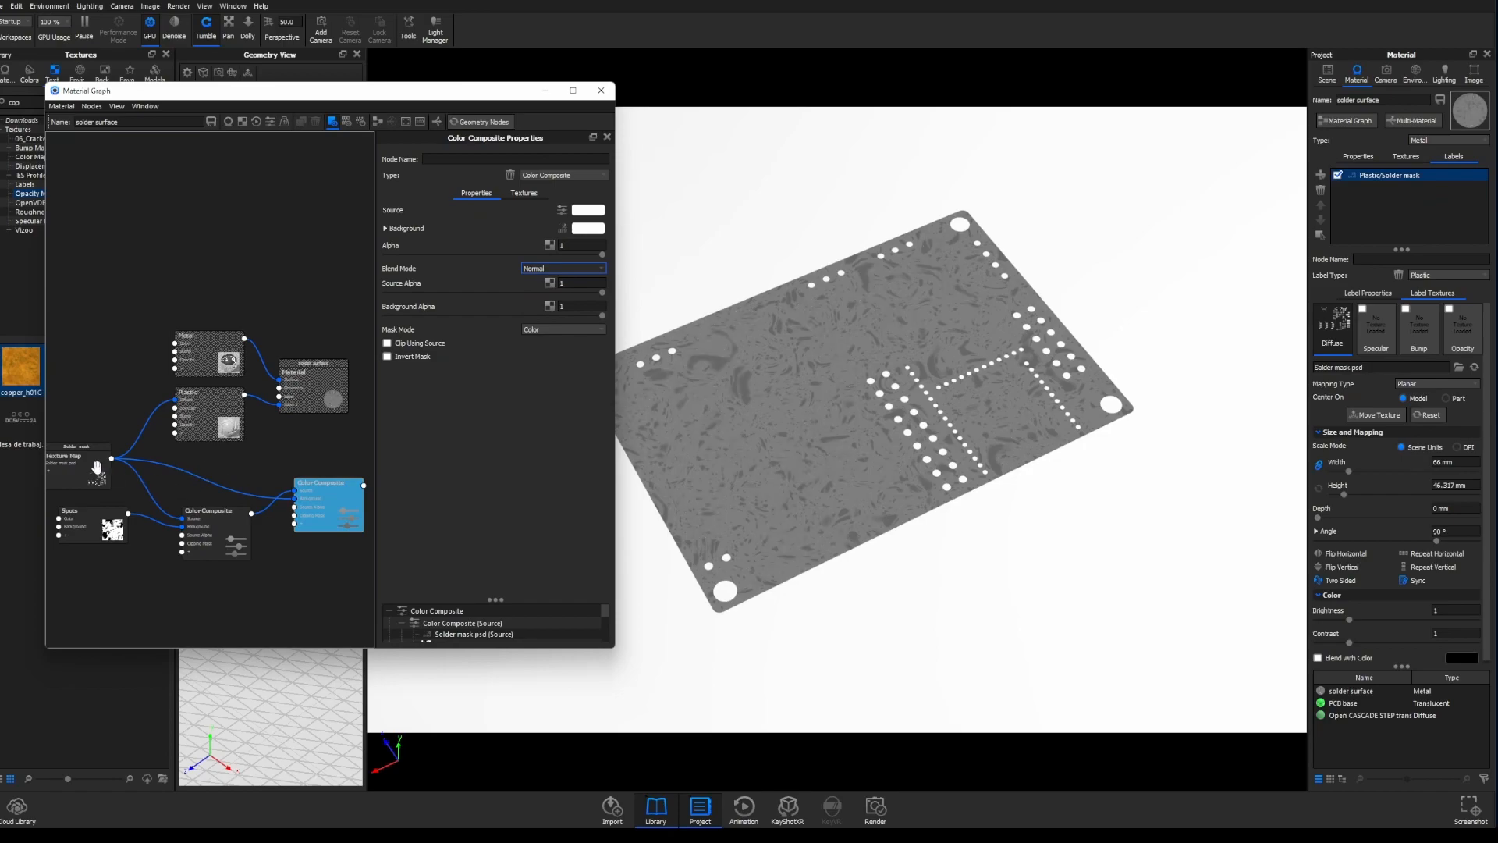
# - Connect the Solder mask texture map to the second Color Composite's Source Alpha and remove its Background connection
pyautogui.moveTo(112, 458); pyautogui.dragTo(294, 507)
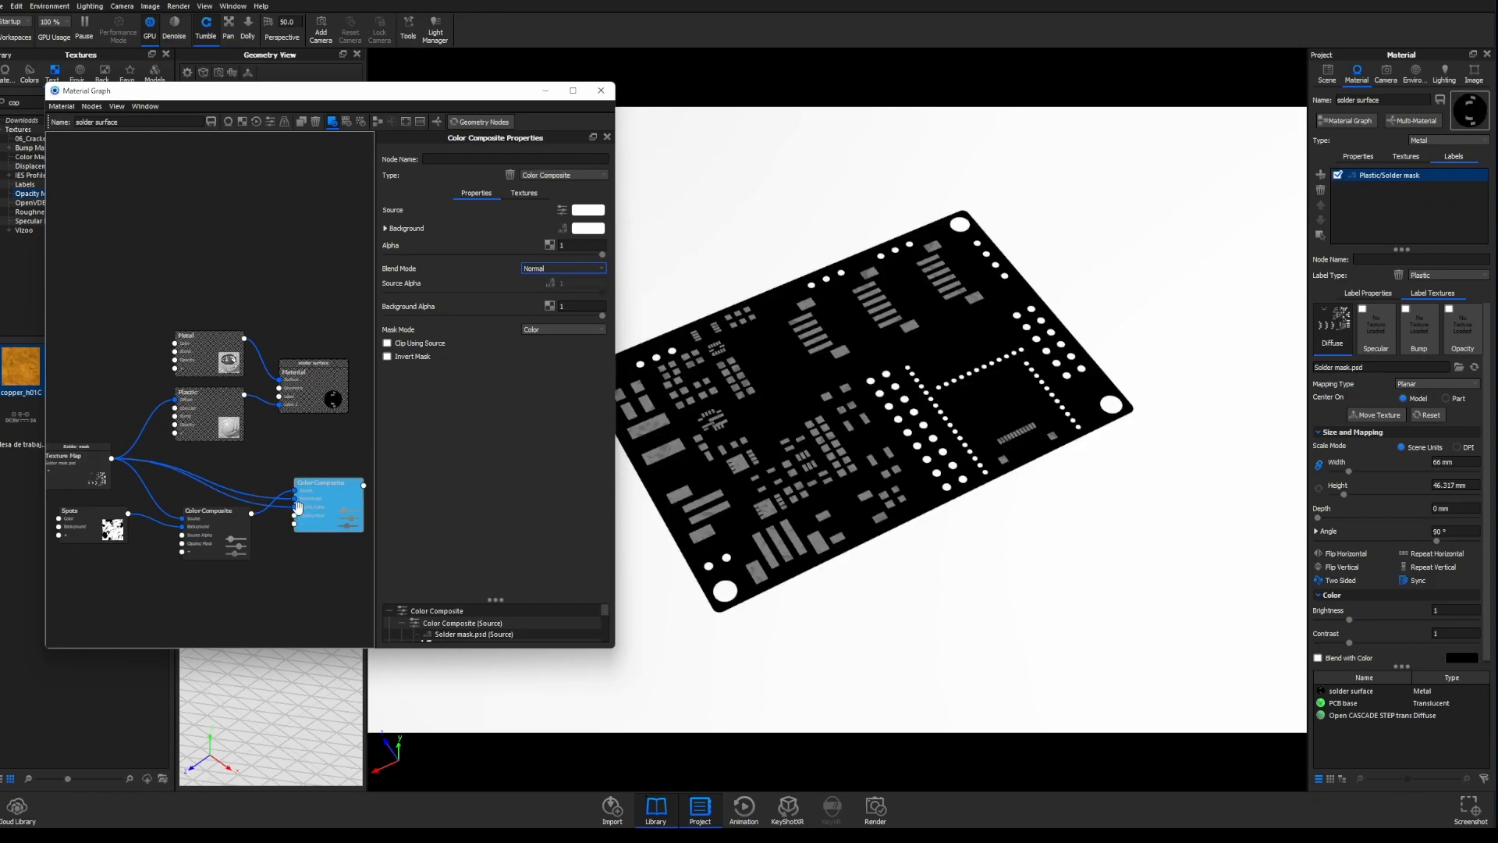
pyautogui.rightClick(255, 495)
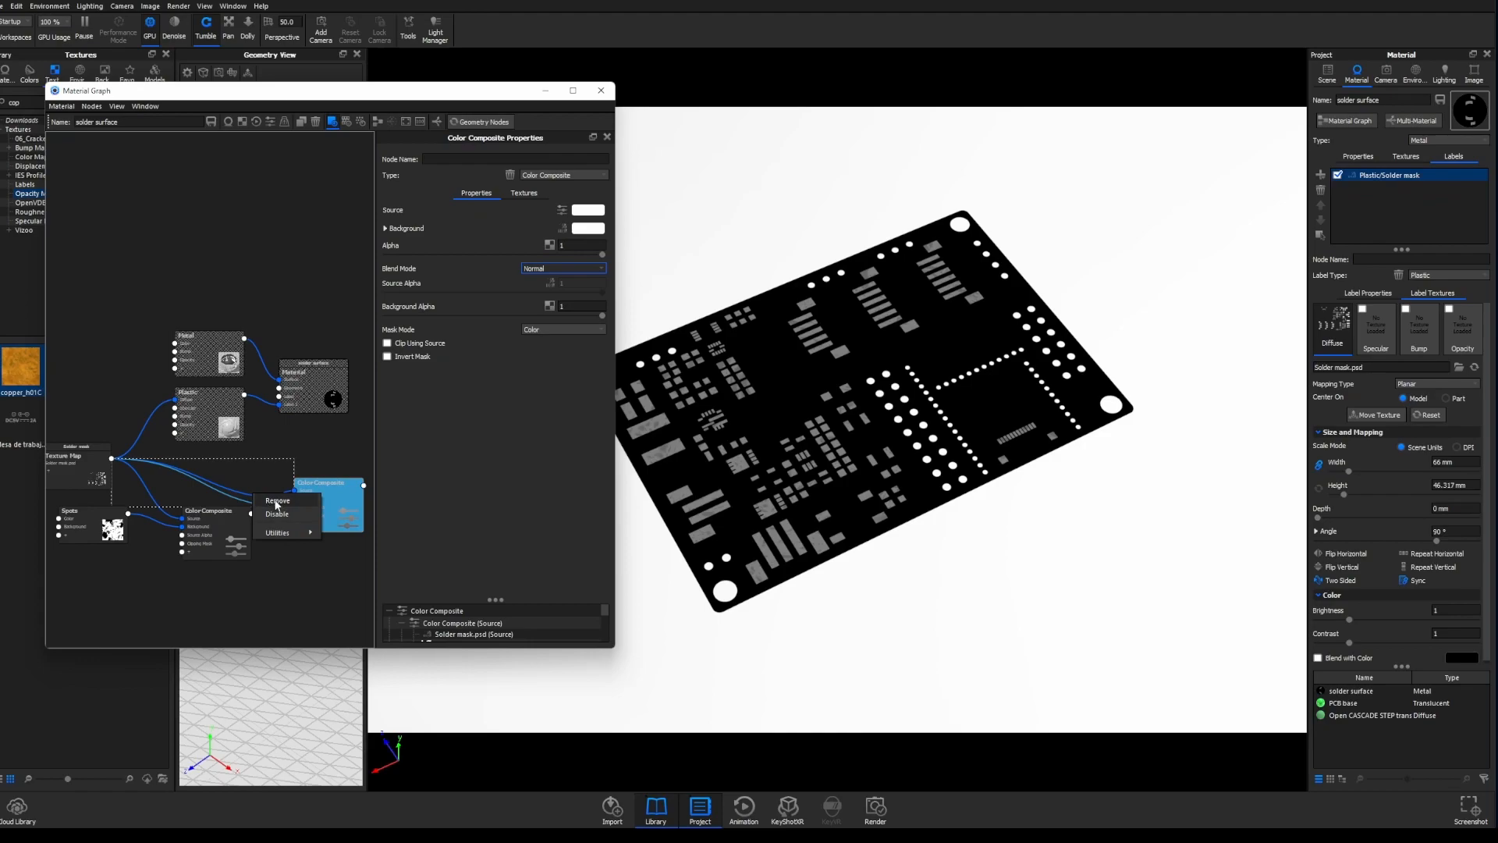
pyautogui.click(277, 501)
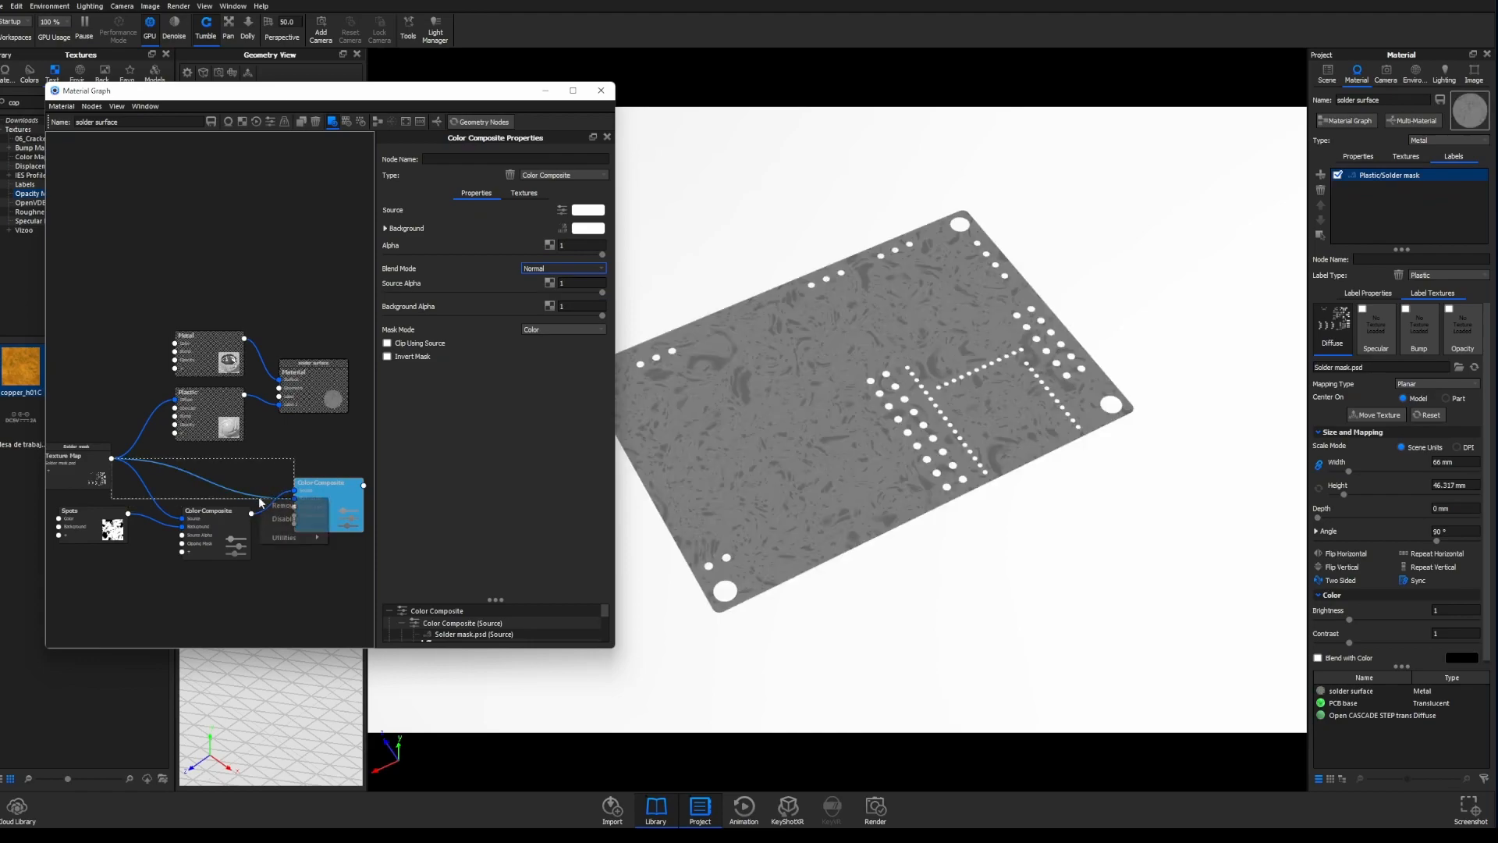
pyautogui.moveTo(112, 460); pyautogui.dragTo(294, 507)
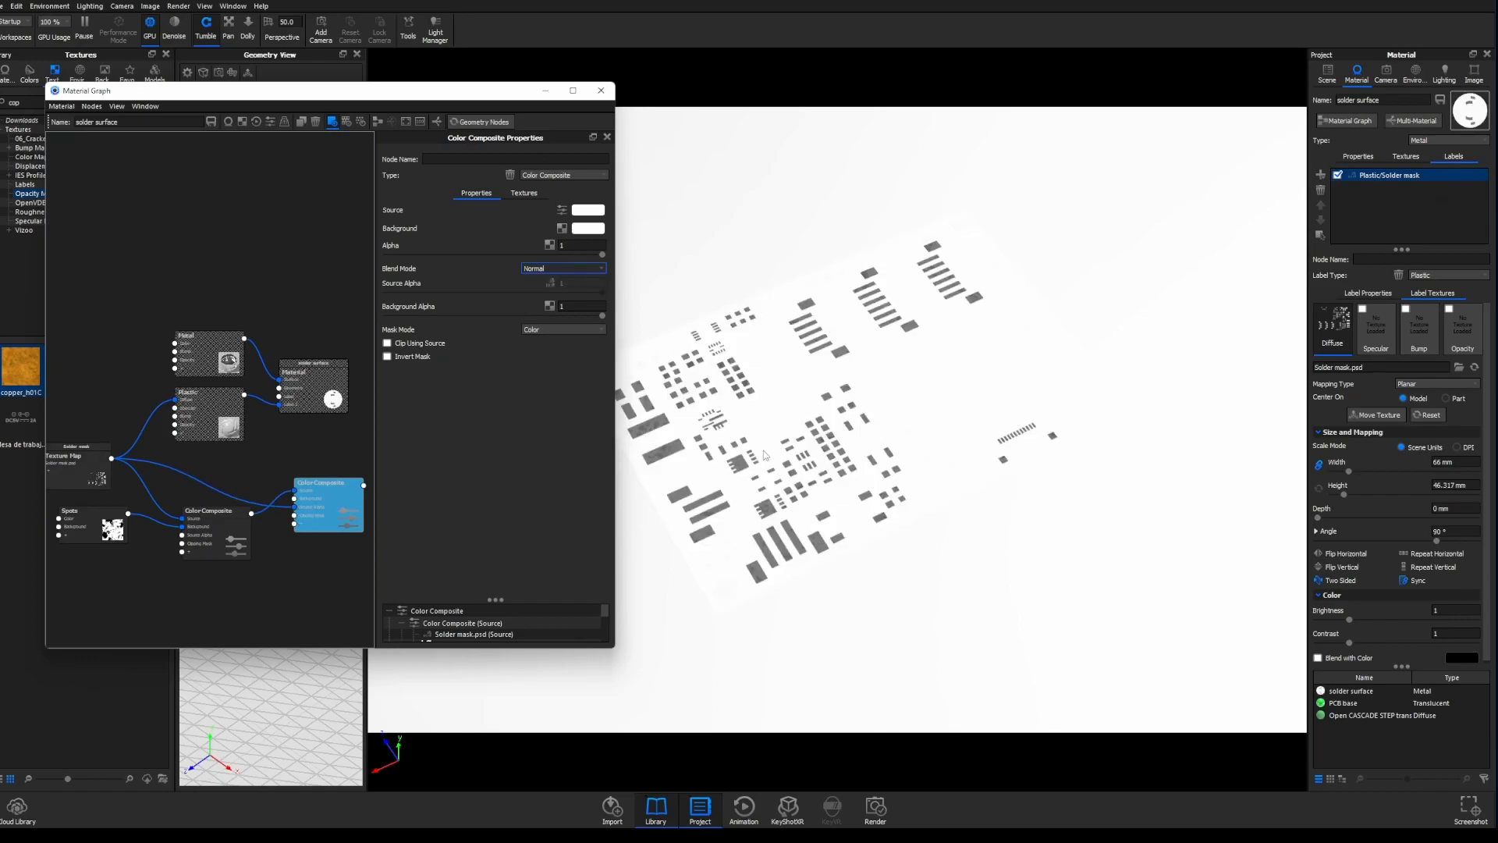
pyautogui.moveTo(336, 503)
pyautogui.mouseDown()
pyautogui.moveTo(336, 535)
pyautogui.moveTo(336, 509)
pyautogui.mouseUp()
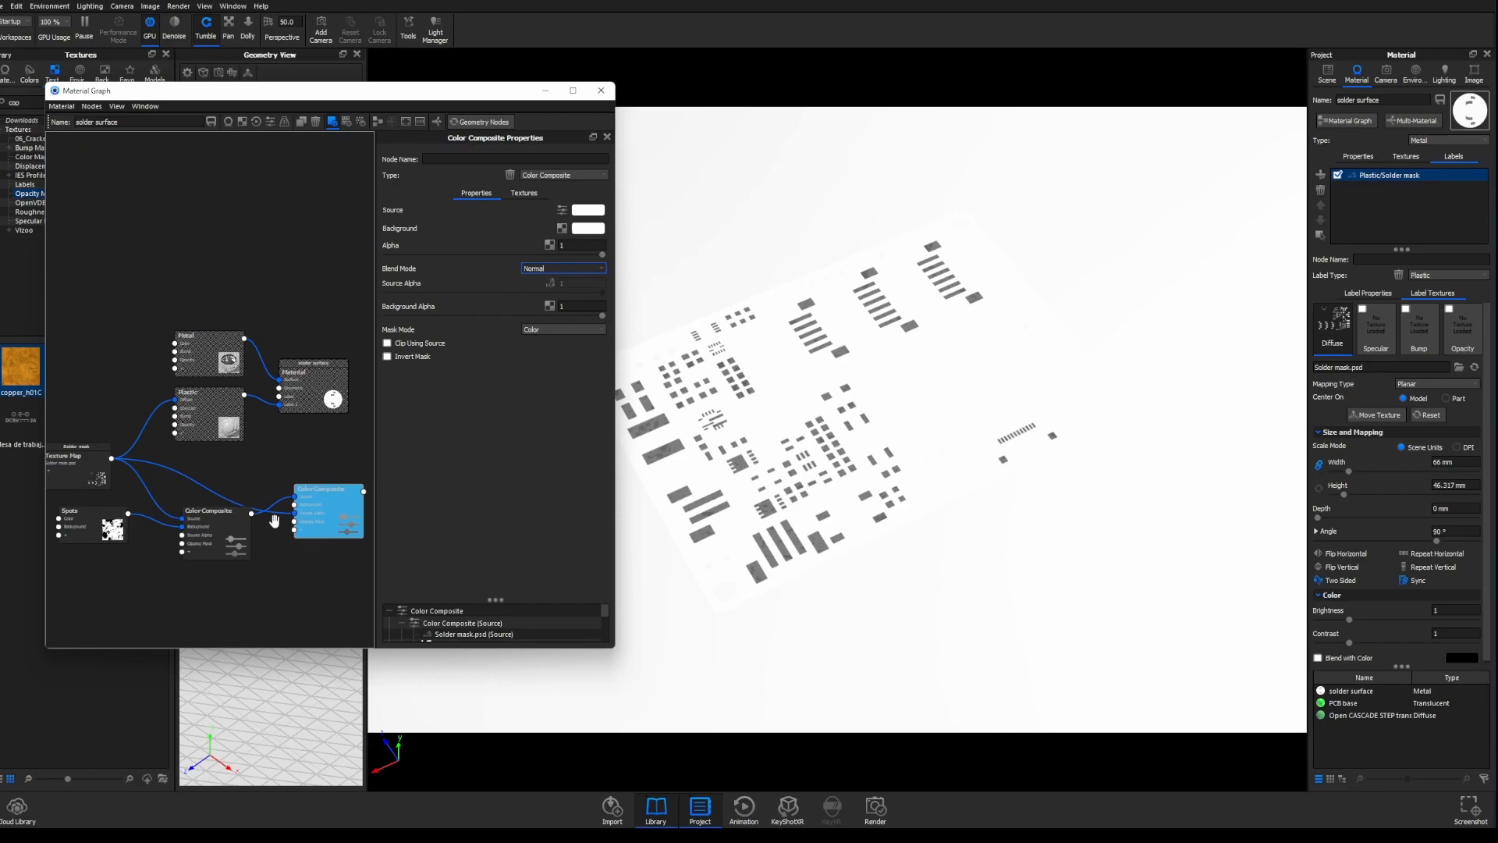
# - Rearrange the two Color Composite nodes and add a Displace geometry node to the material graph
pyautogui.moveTo(231, 529); pyautogui.dragTo(181, 582)
pyautogui.moveTo(316, 518); pyautogui.dragTo(254, 522)
pyautogui.rightClick(325, 473)
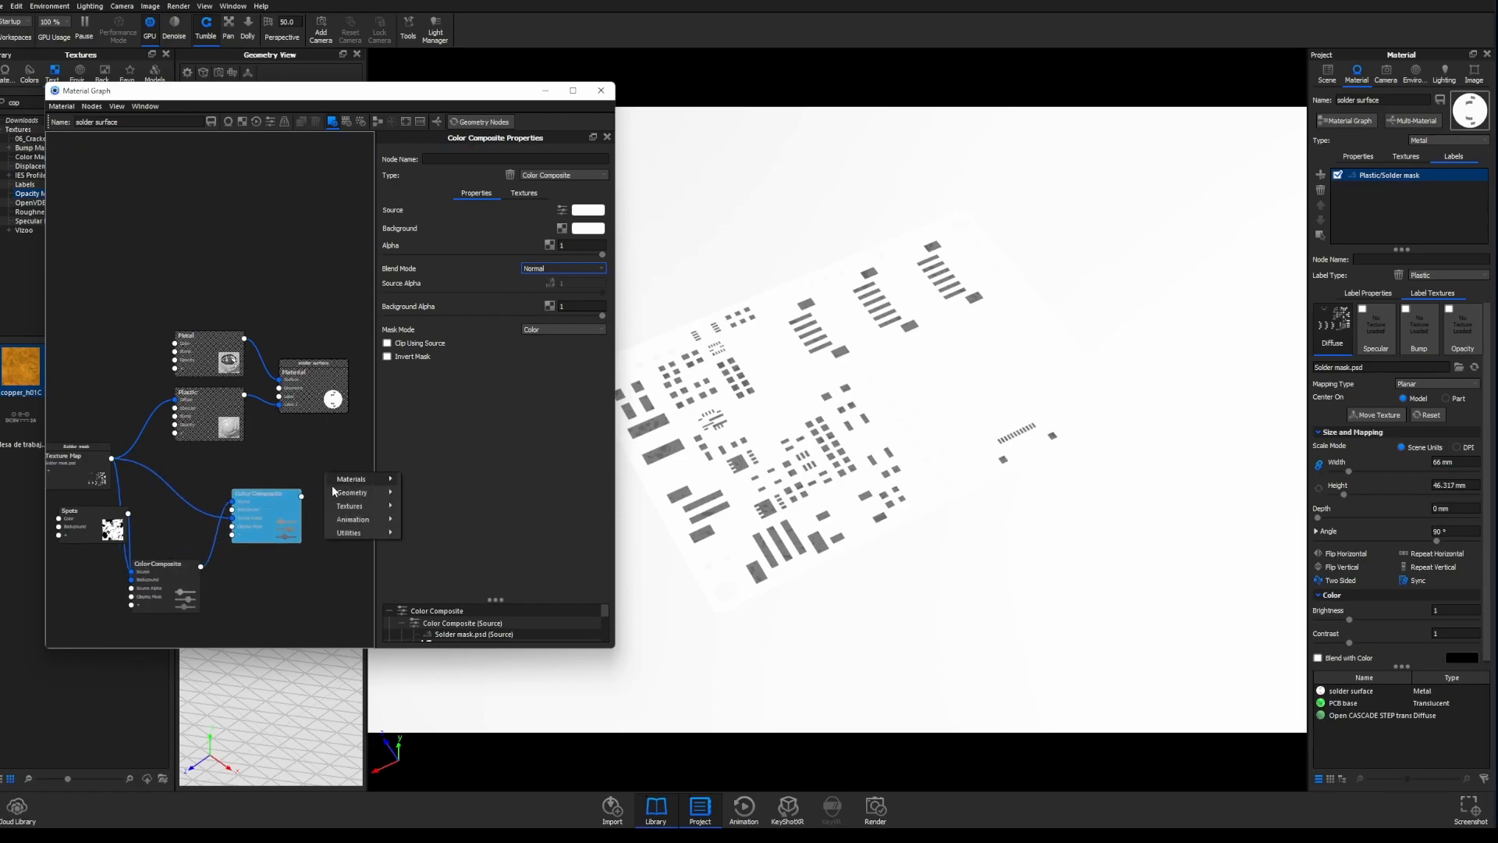
pyautogui.moveTo(356, 507)
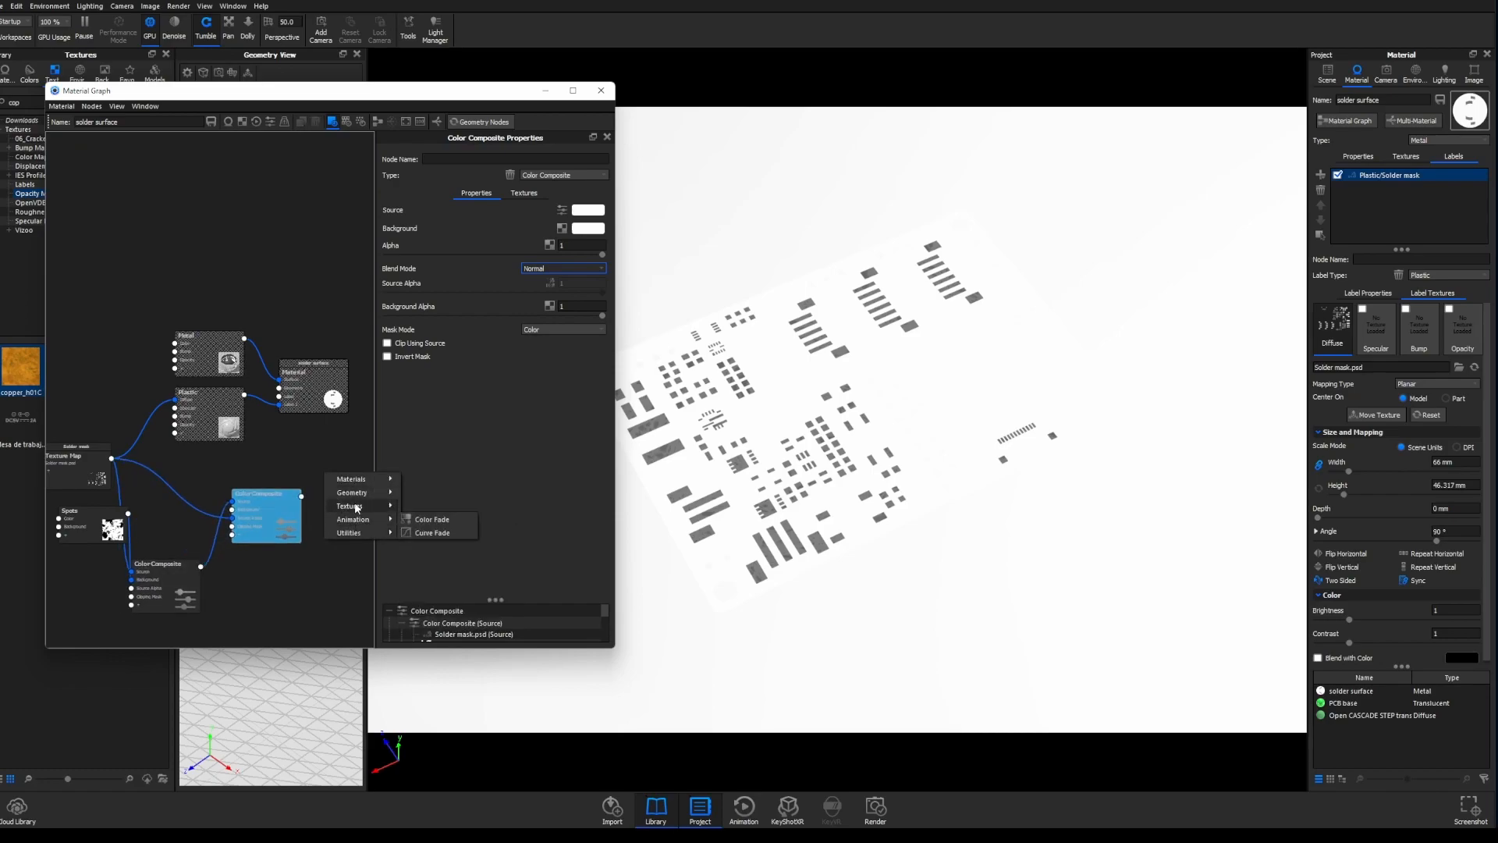
pyautogui.click(429, 509)
# - Preview the second Color Composite and connect its output to the Displace node's input
pyautogui.moveTo(281, 524); pyautogui.dragTo(253, 525)
pyautogui.moveTo(351, 489); pyautogui.dragTo(348, 490)
pyautogui.press('c')
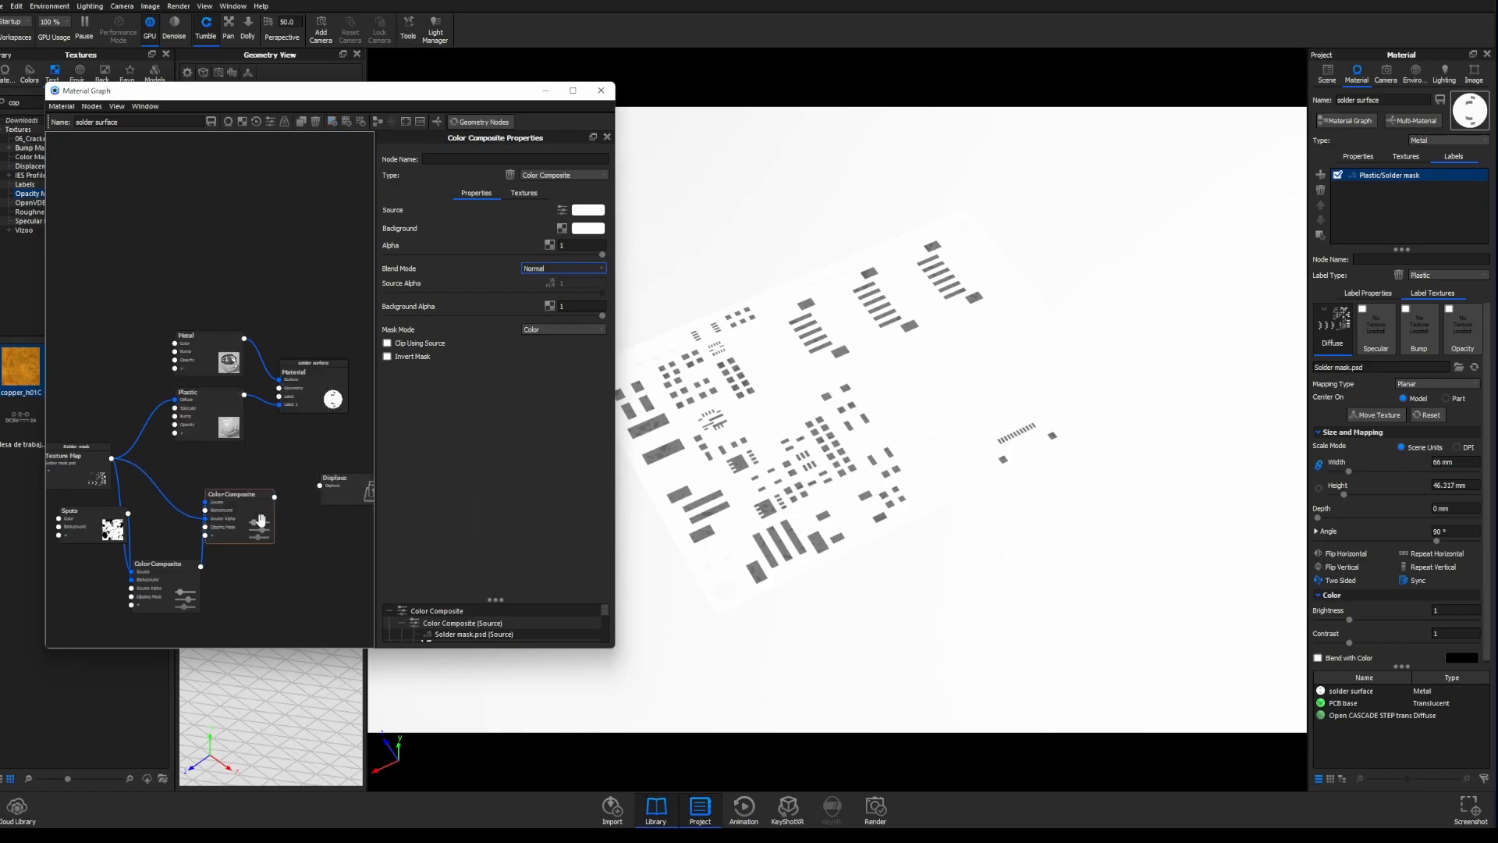
pyautogui.moveTo(276, 496); pyautogui.dragTo(321, 486)
pyautogui.moveTo(345, 493); pyautogui.dragTo(375, 470)
pyautogui.moveTo(266, 509); pyautogui.dragTo(251, 515)
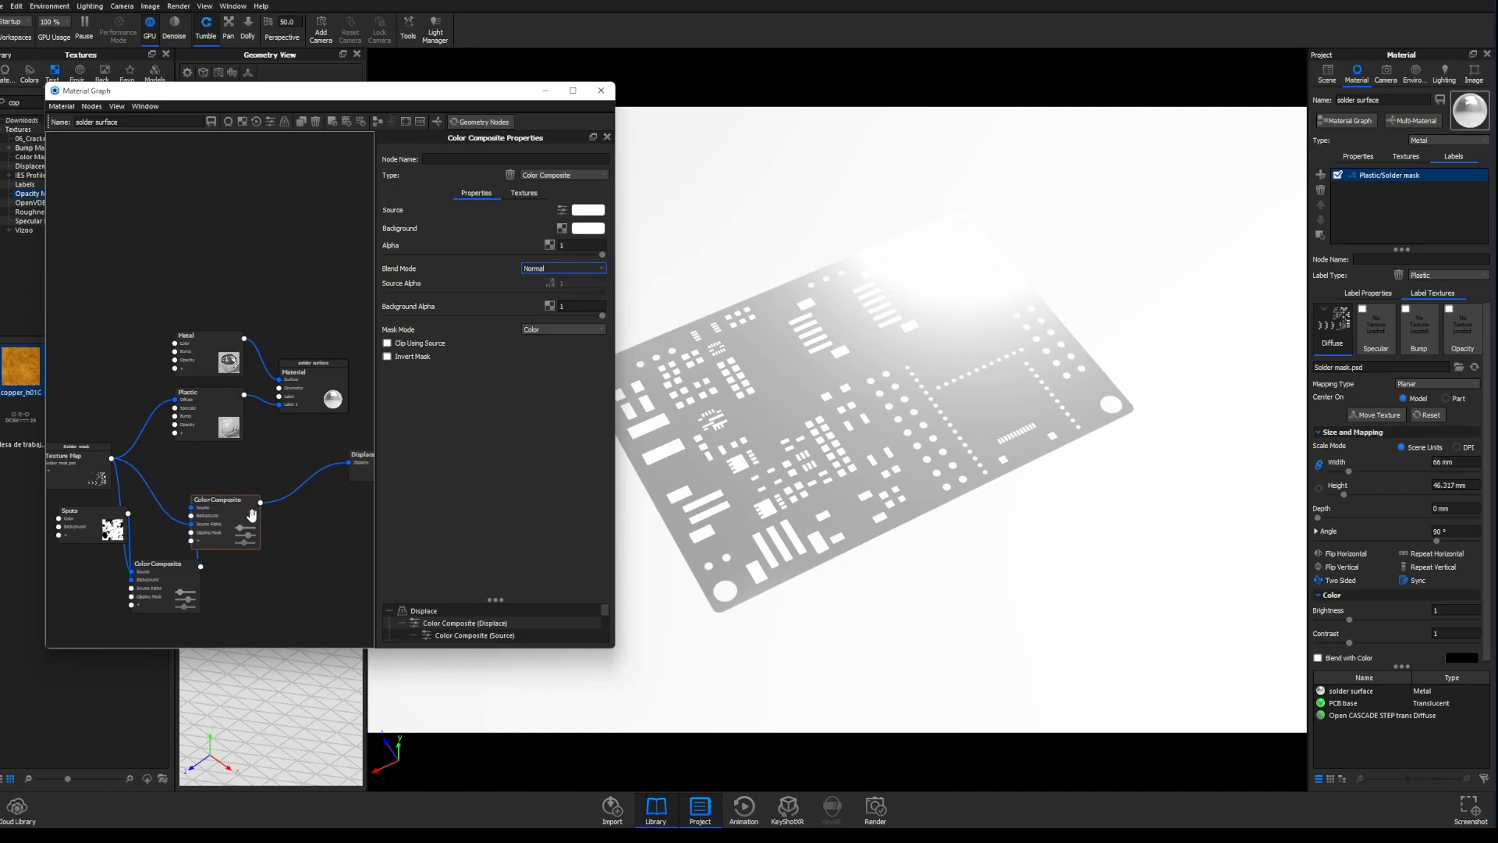
# - Insert a Color Invert node between the second Color Composite and the Displace node, previewing the texture before and after
pyautogui.press('c')
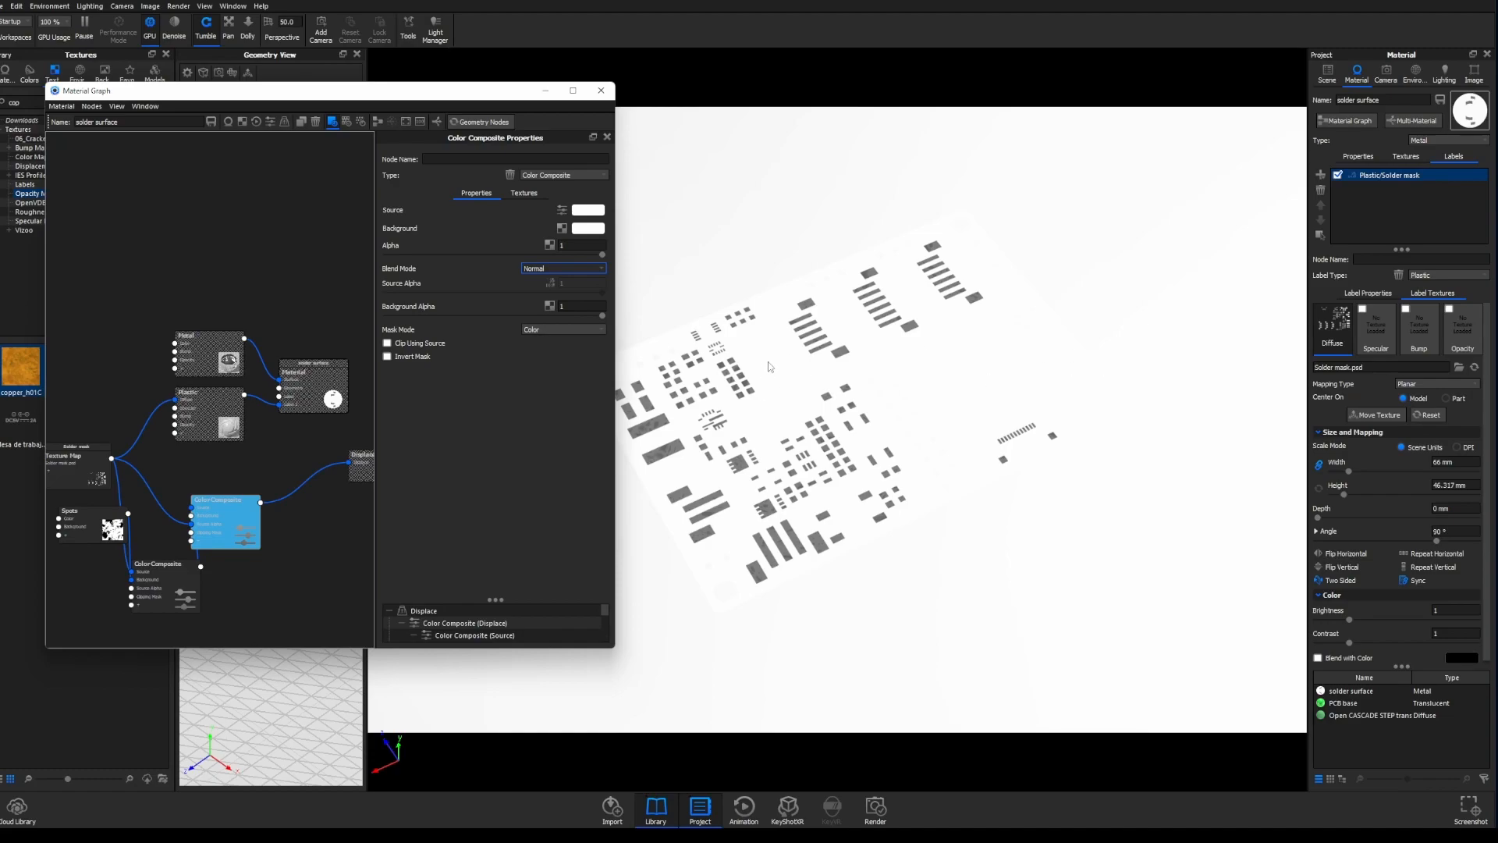
pyautogui.press('c')
pyautogui.click(300, 493)
pyautogui.click(297, 490)
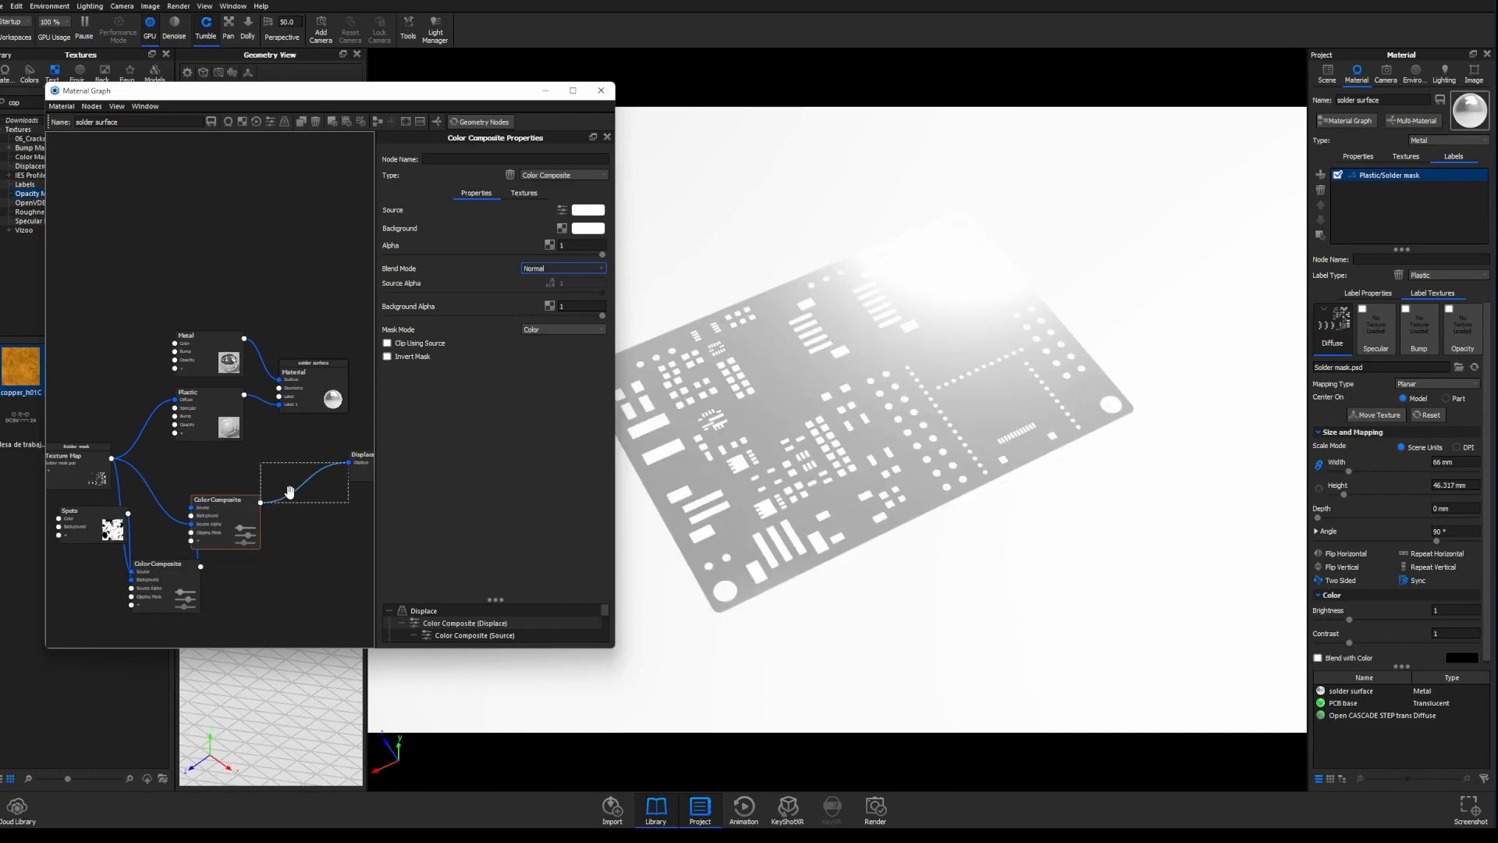
pyautogui.rightClick(294, 493)
pyautogui.moveTo(316, 534)
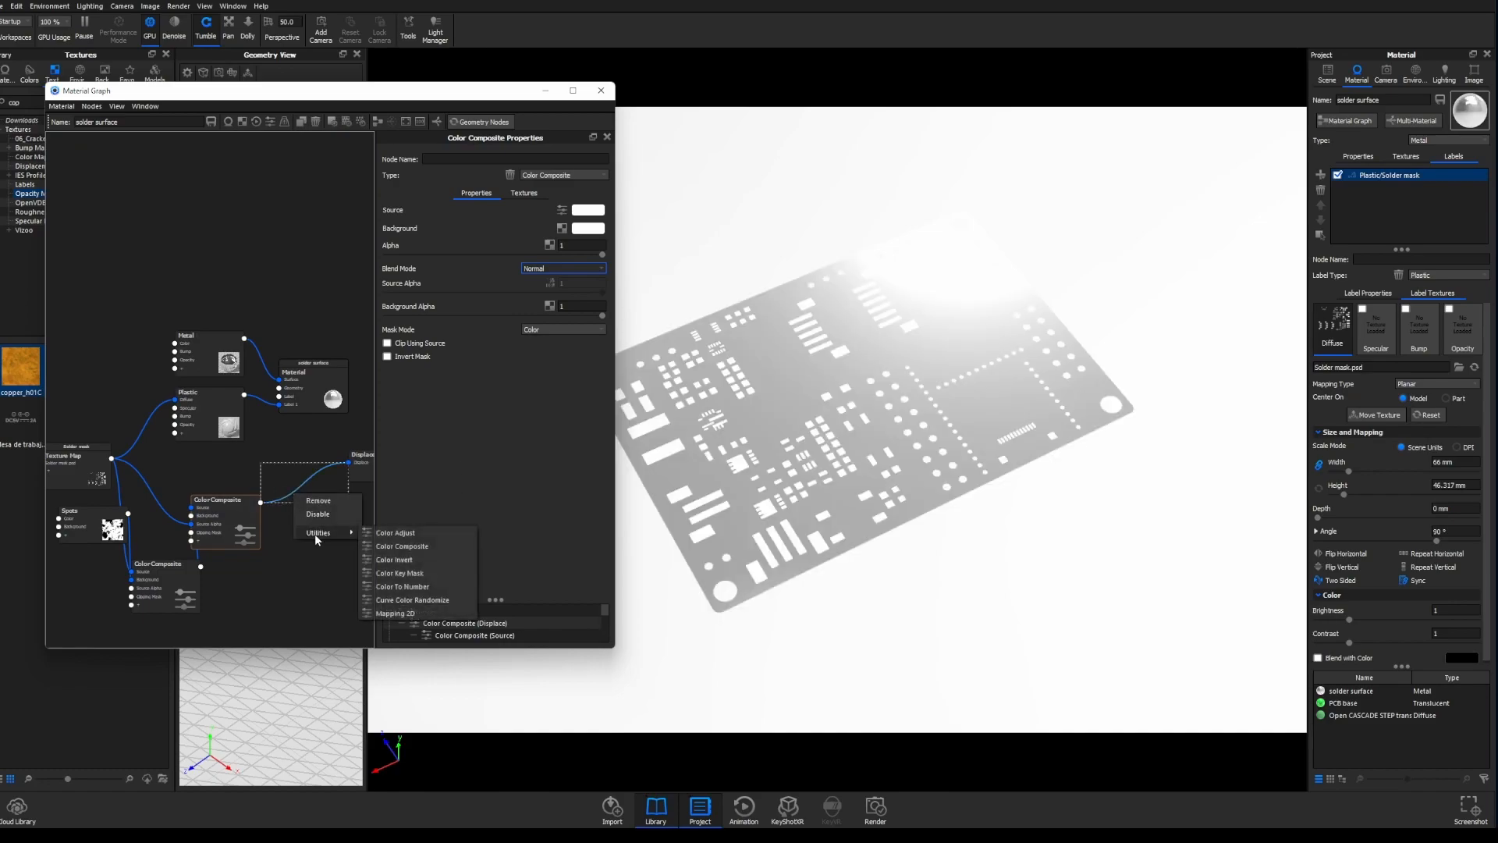
pyautogui.click(387, 554)
pyautogui.press('c')
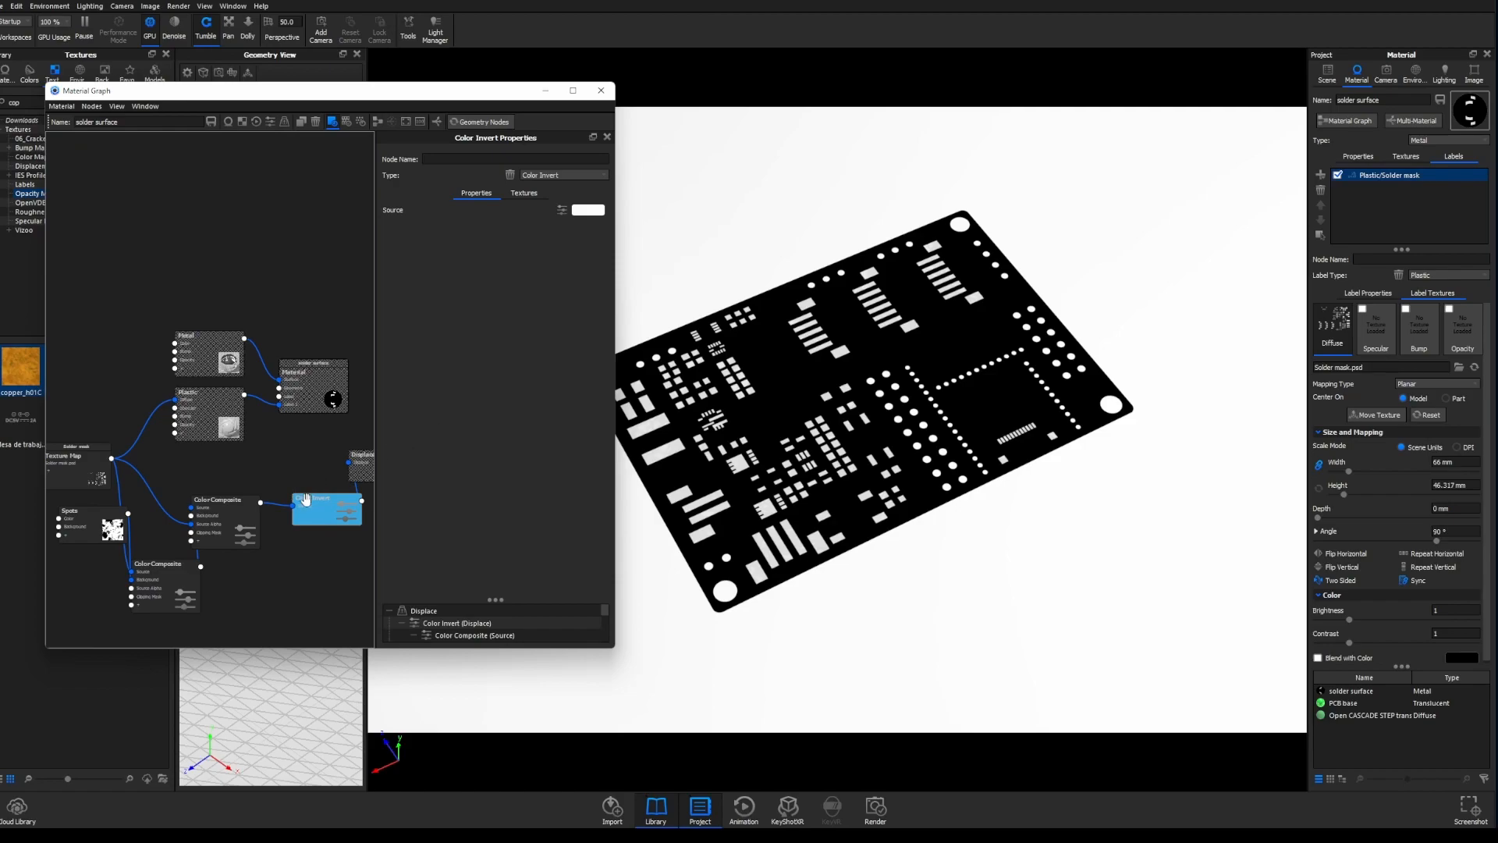
pyautogui.press('c')
# - Tidy the node layout and connect the Displace node to the Material's Geometry input
pyautogui.press('f')
pyautogui.scroll(-1, 312, 447)
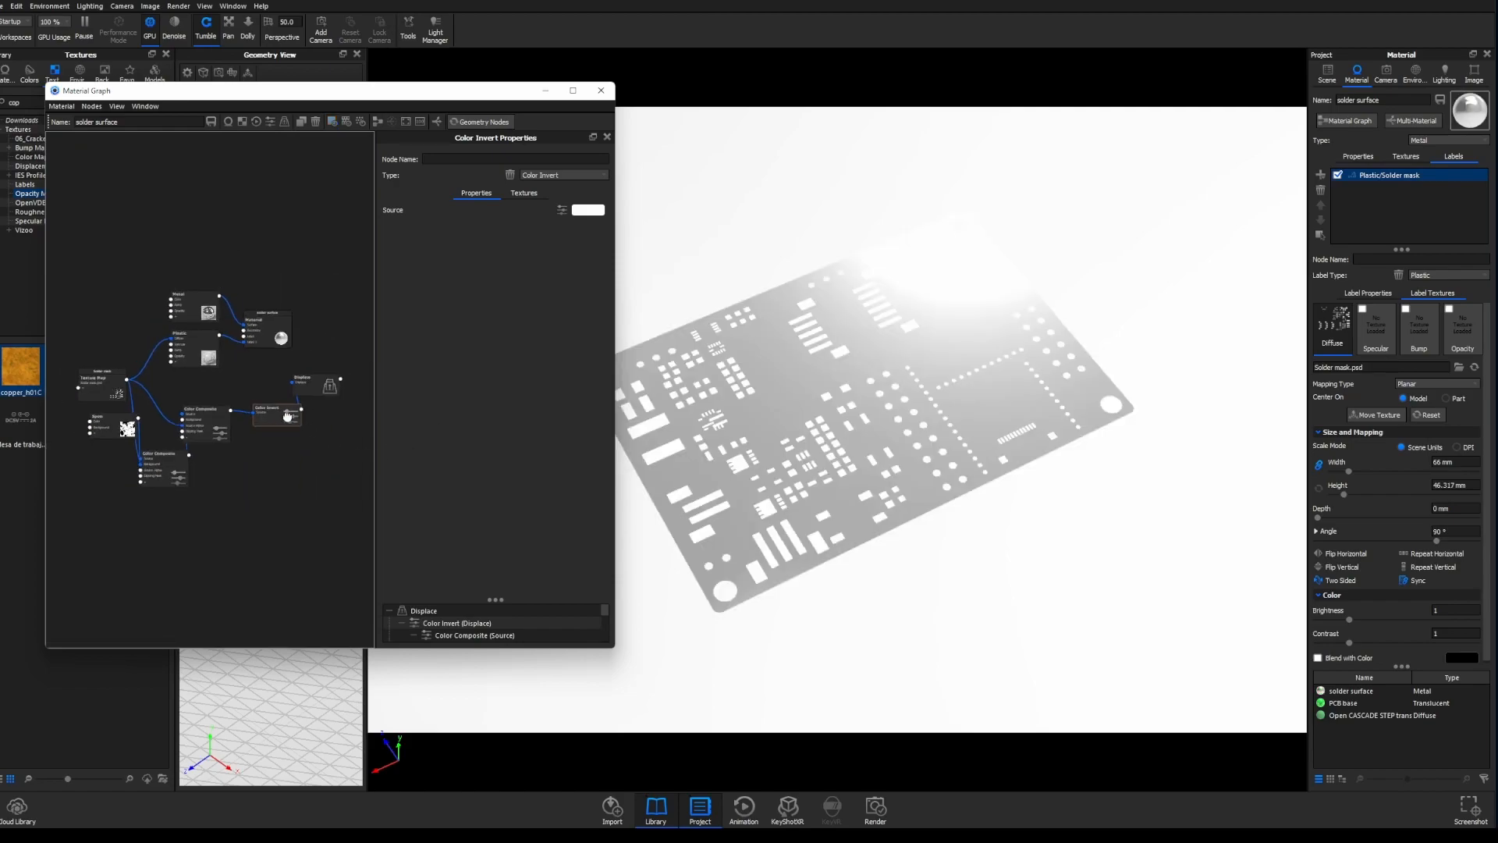
pyautogui.moveTo(286, 417); pyautogui.dragTo(283, 463)
pyautogui.moveTo(195, 353); pyautogui.dragTo(183, 354)
pyautogui.moveTo(329, 380); pyautogui.dragTo(263, 305)
pyautogui.scroll(2, 313, 378)
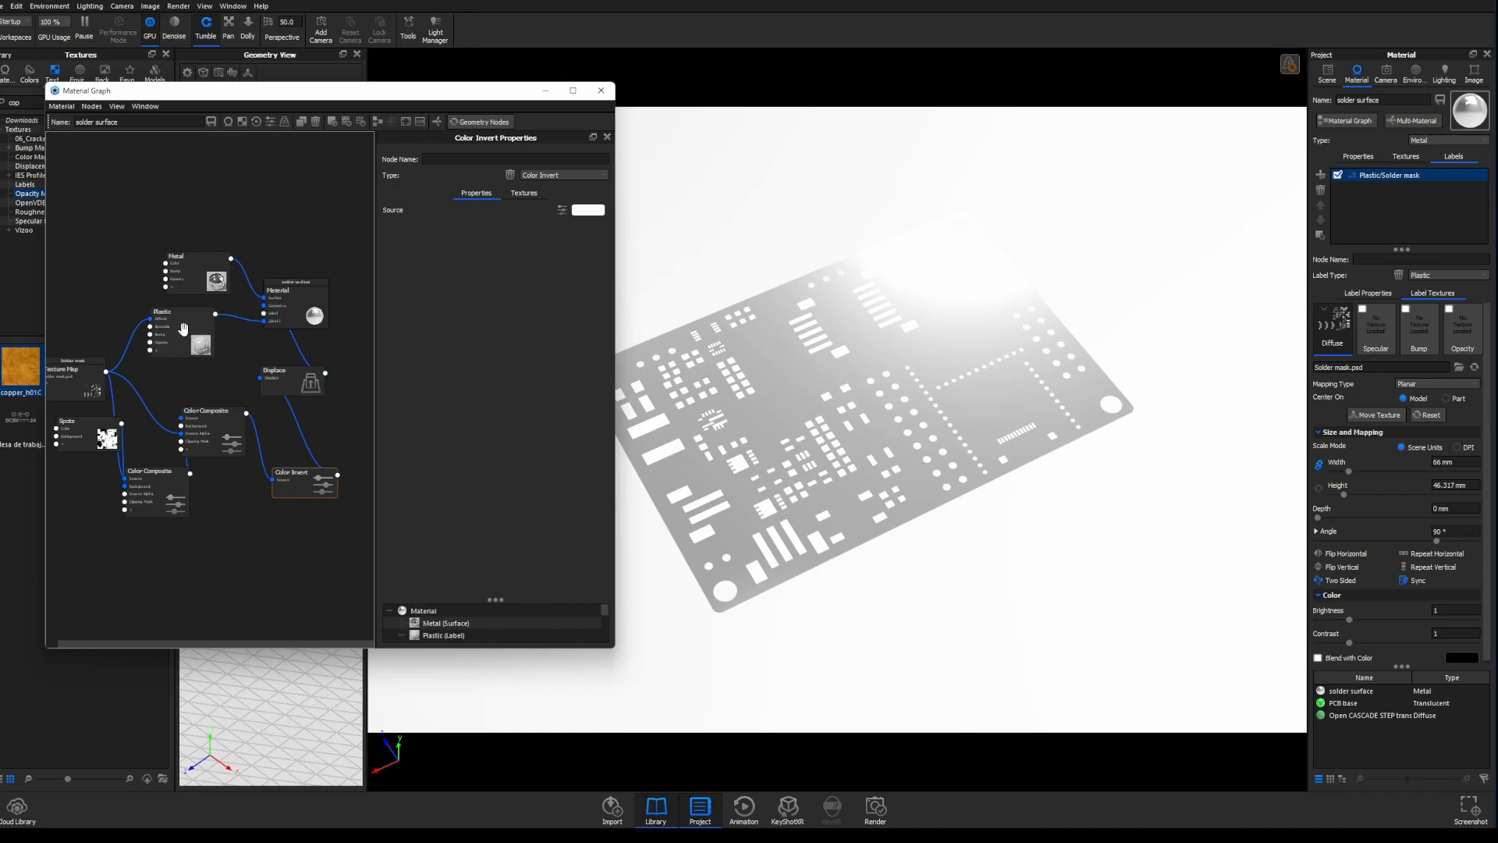
# - Delete the Plastic label node from the solder surface material and rearrange the remaining nodes
pyautogui.press('Delete')
pyautogui.moveTo(93, 373); pyautogui.dragTo(51, 395)
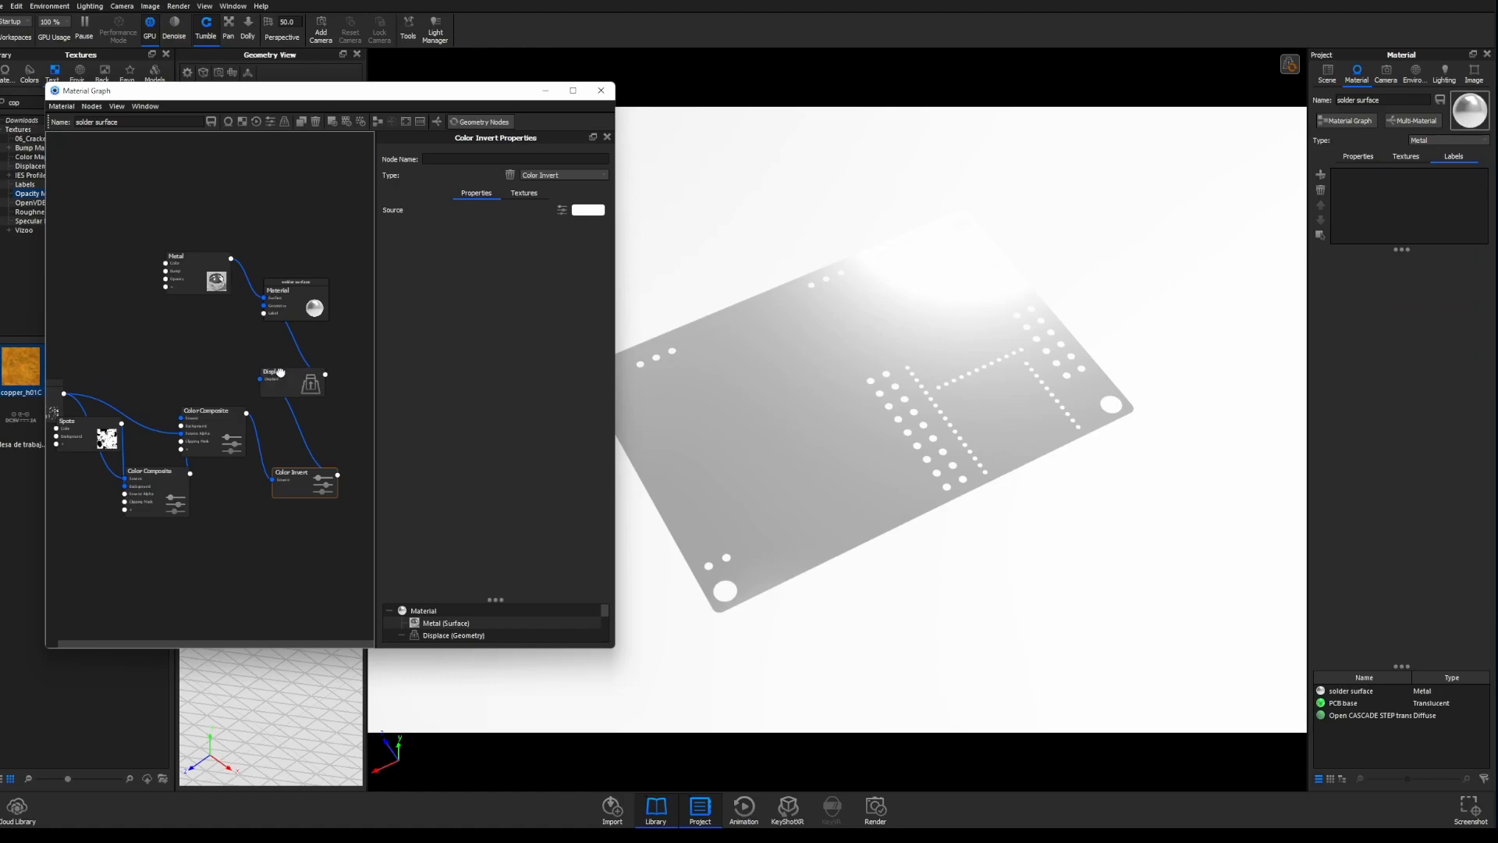
pyautogui.moveTo(281, 372); pyautogui.dragTo(204, 351)
pyautogui.moveTo(281, 313); pyautogui.dragTo(296, 311)
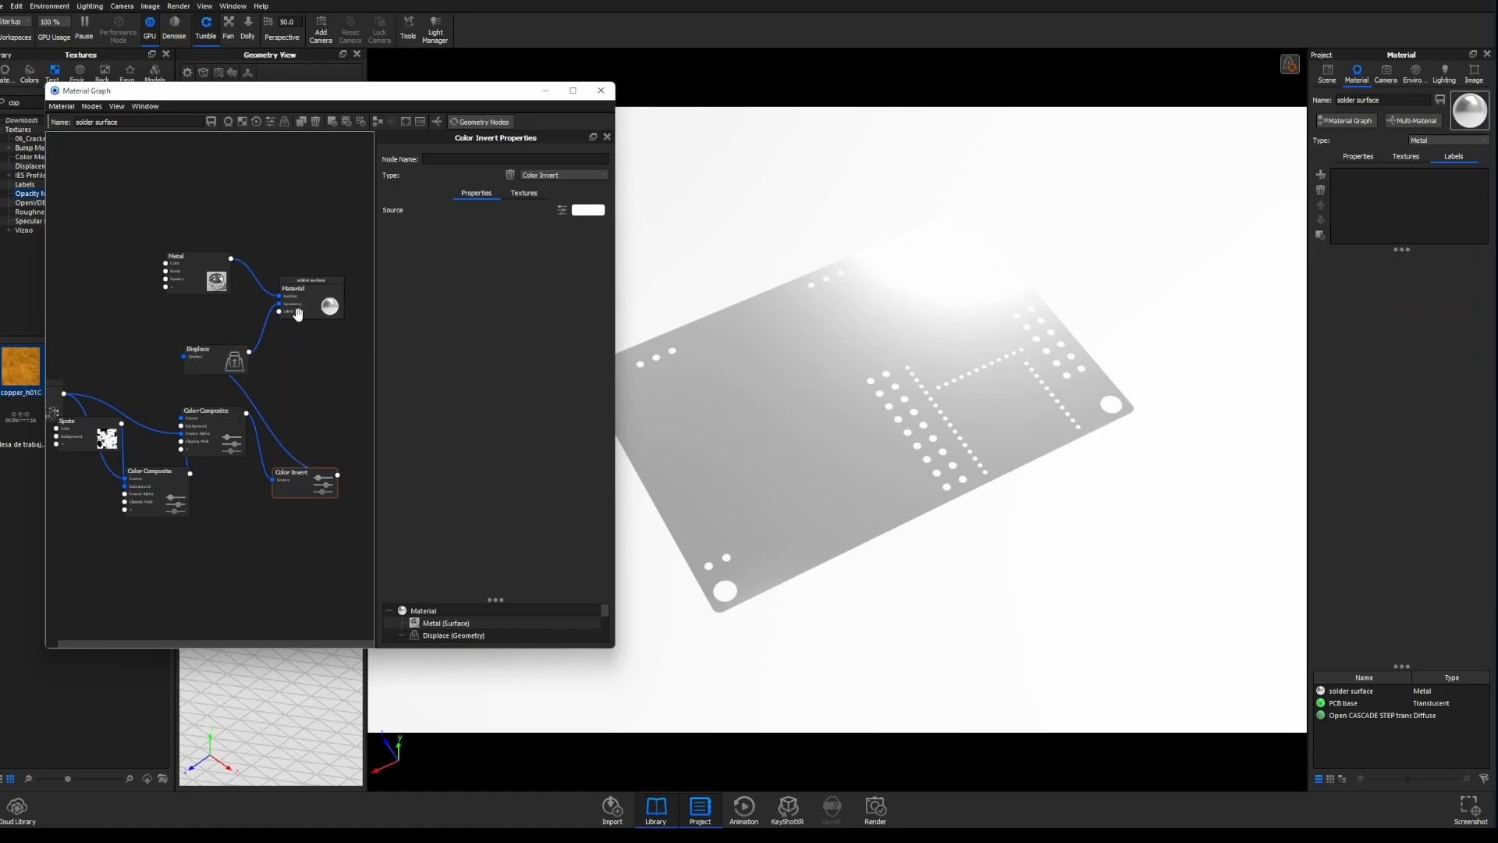
# - Set the Displace node's height to 1 mm and triangle size to 0.1 mm, execute it and inspect the raised pads
pyautogui.click(213, 359)
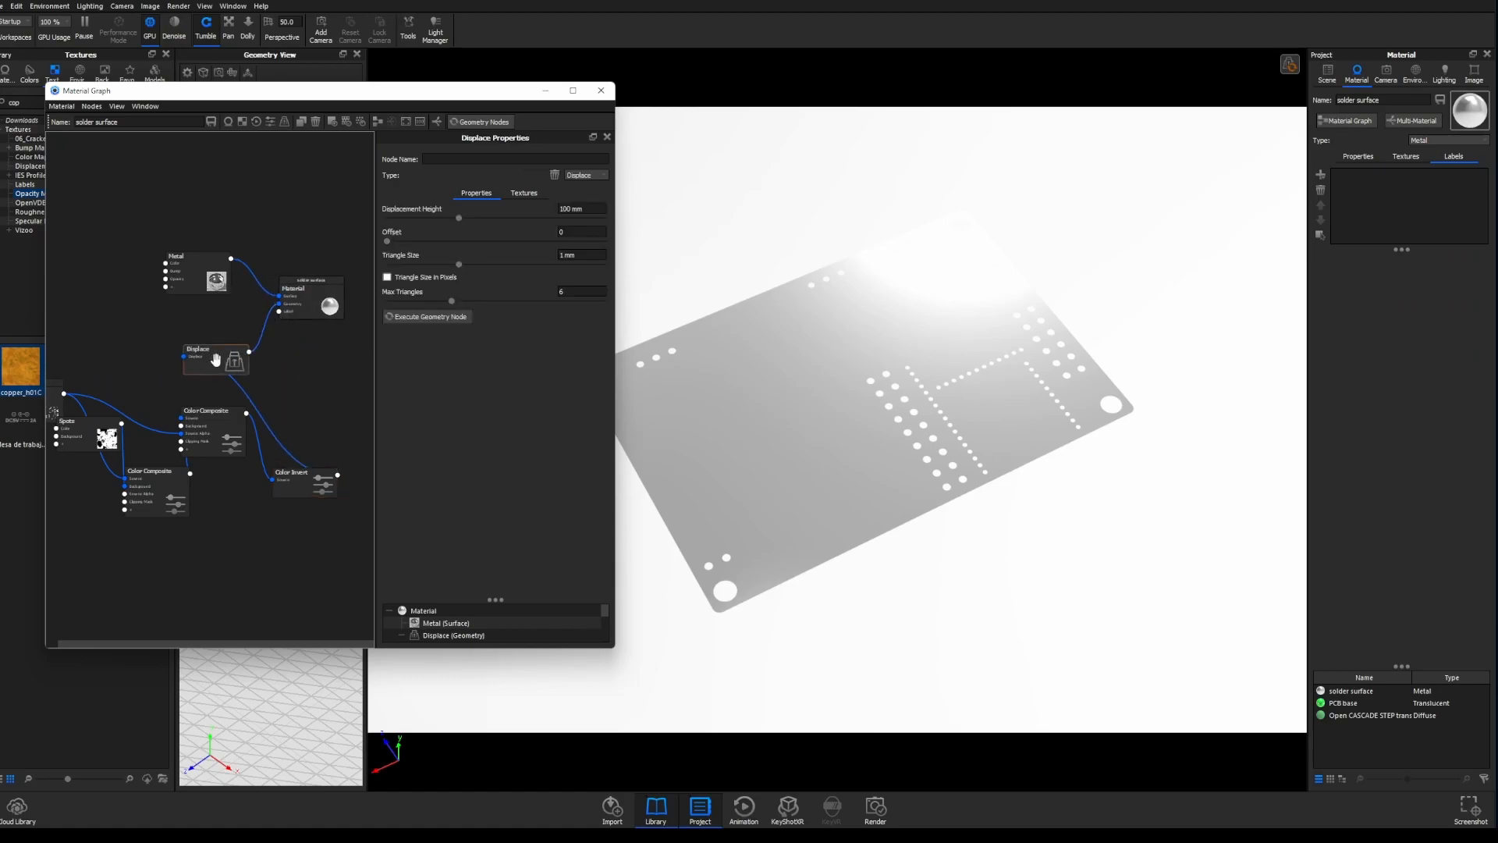
pyautogui.click(579, 209)
pyautogui.write('1')
pyautogui.click(538, 255)
pyautogui.click(539, 433)
pyautogui.click(443, 320)
pyautogui.moveTo(919, 562); pyautogui.dragTo(858, 496)
pyautogui.scroll(1, 835, 495)
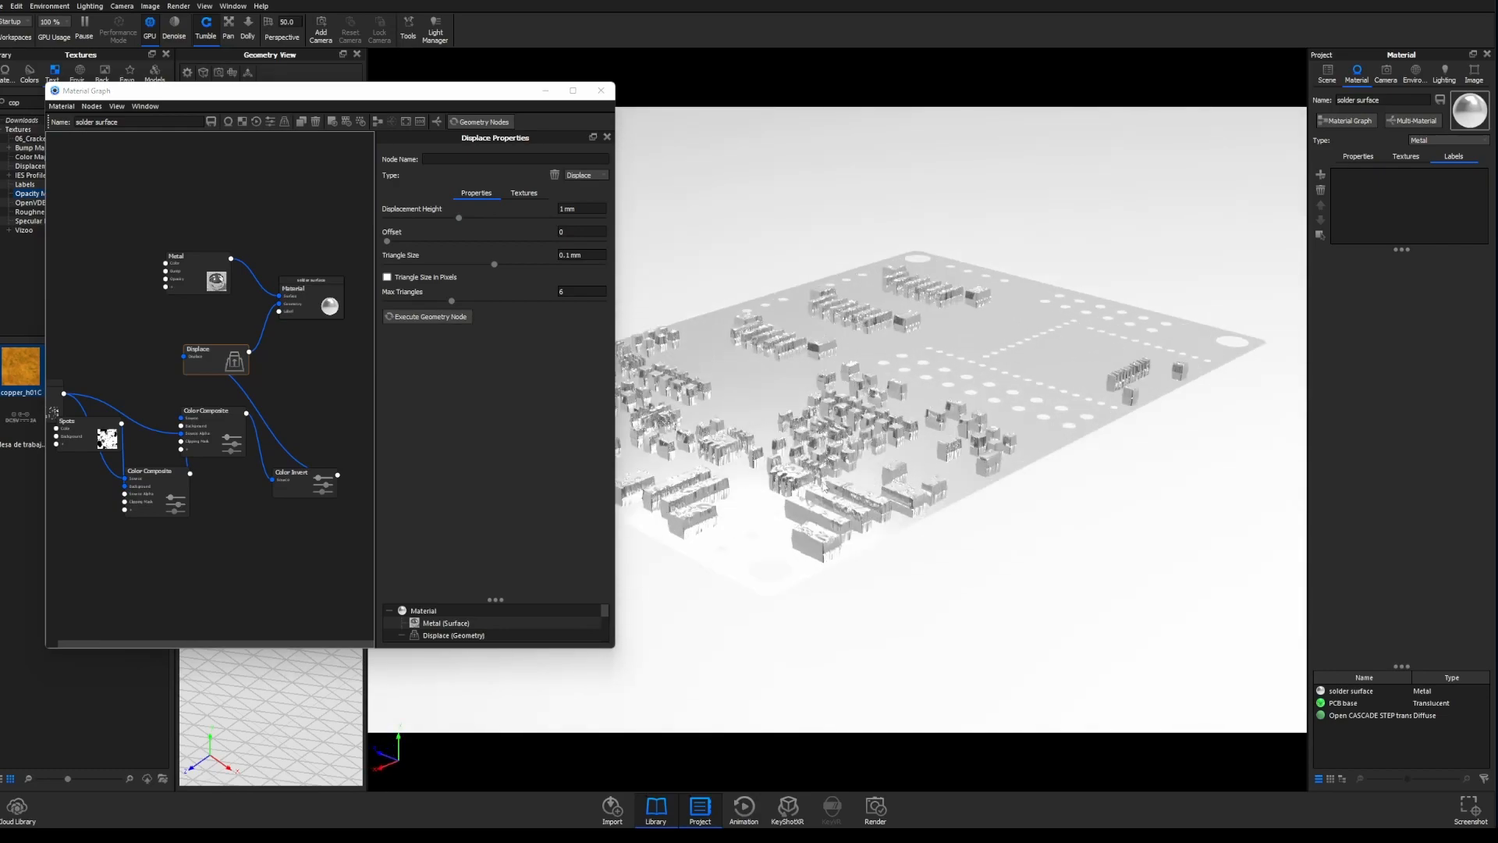
pyautogui.scroll(3, 804, 494)
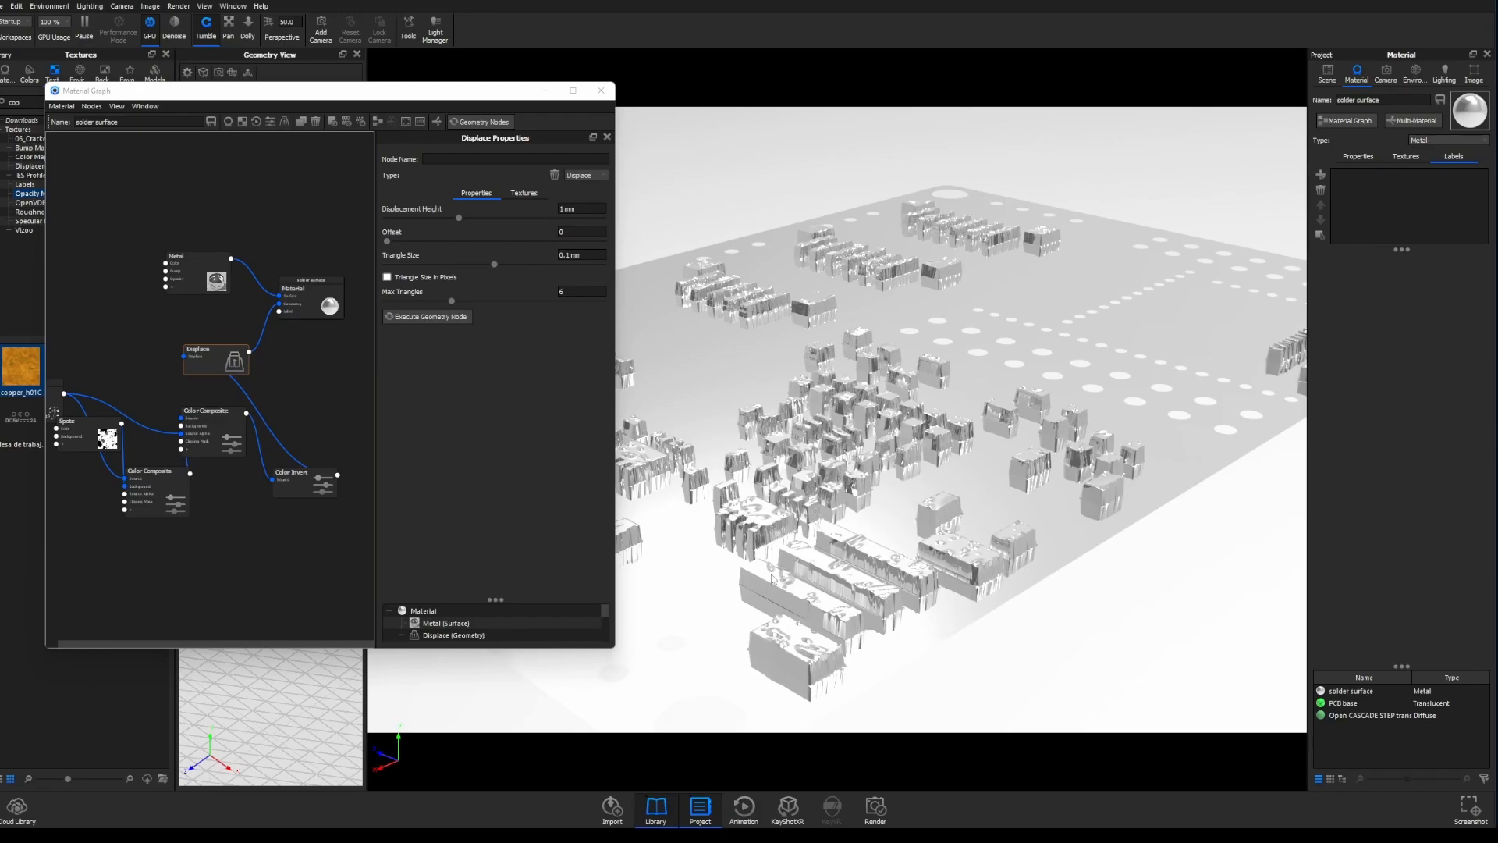
# - Set the Displace node's height to 0.1 mm and triangle size to 0.01 mm, and execute it again
pyautogui.moveTo(110, 435); pyautogui.dragTo(62, 513)
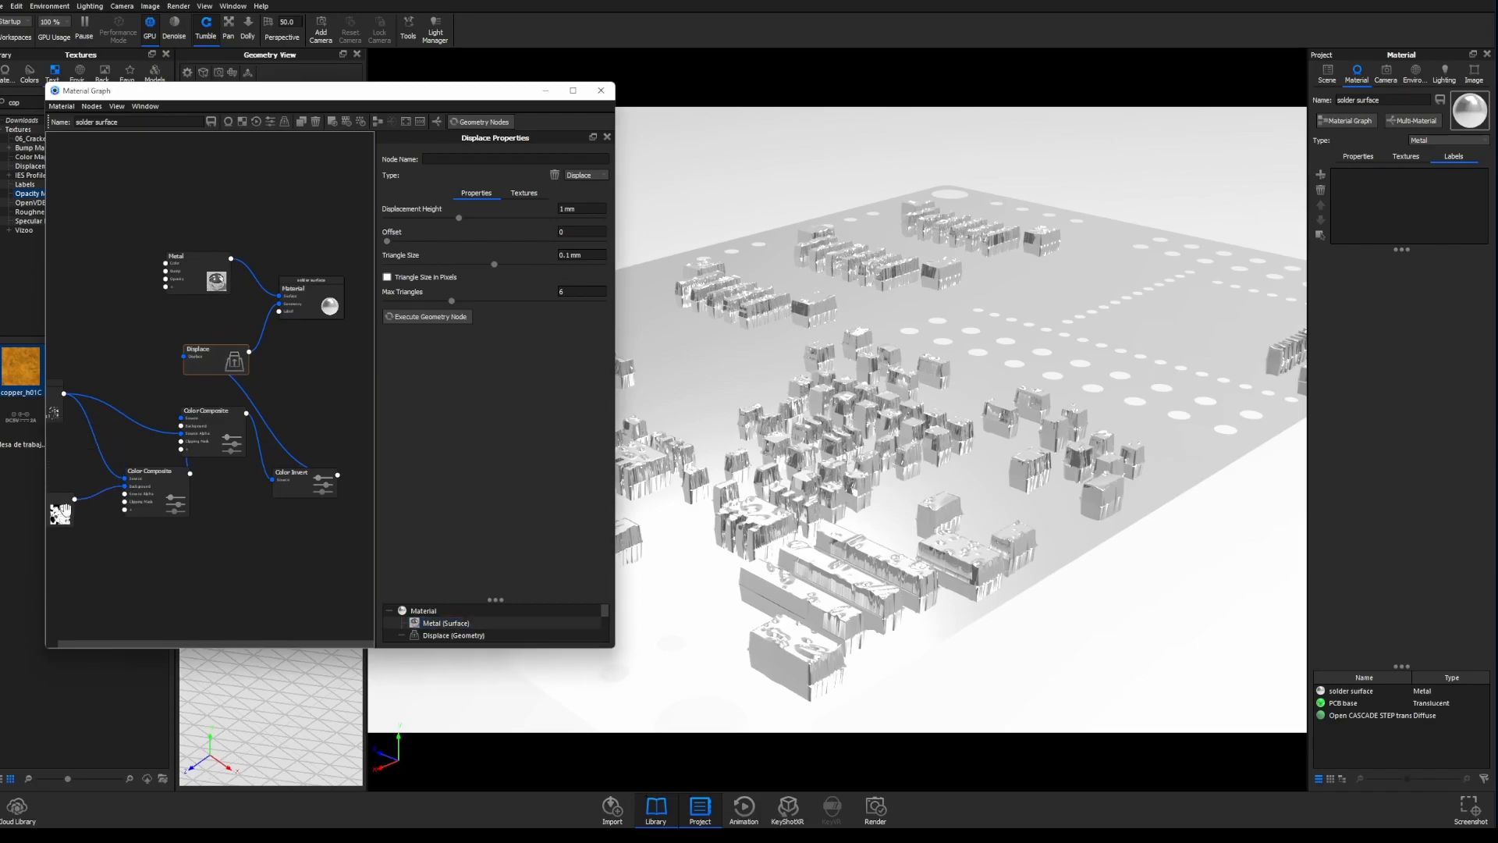
pyautogui.click(597, 209)
pyautogui.write('.1')
pyautogui.click(586, 254)
pyautogui.write('.')
pyautogui.click(396, 320)
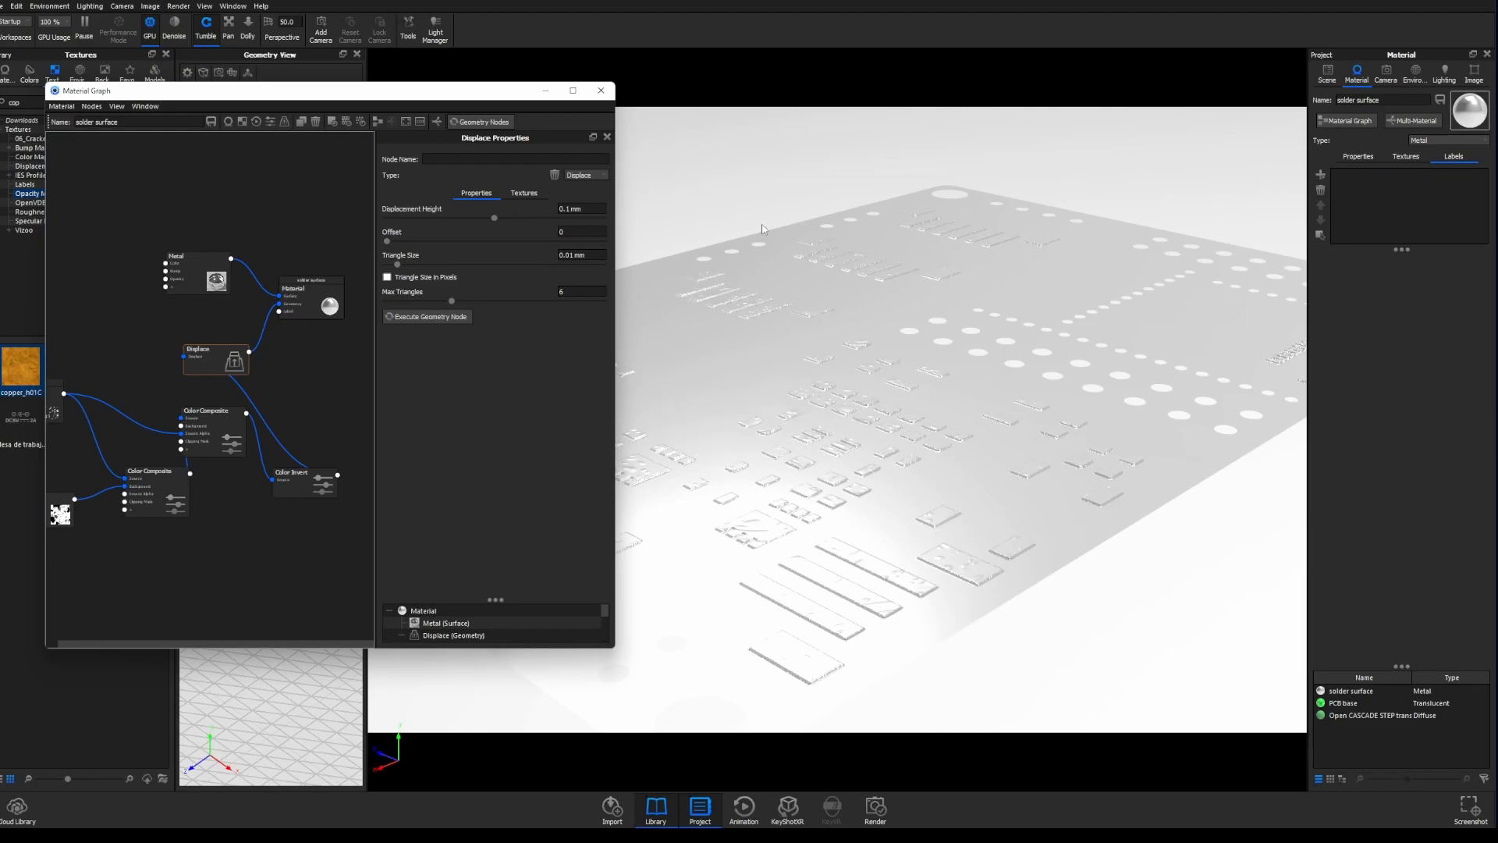
# - Minimize the material graph, unhide all parts of the Board model and check the displaced pads against the board
pyautogui.click(543, 91)
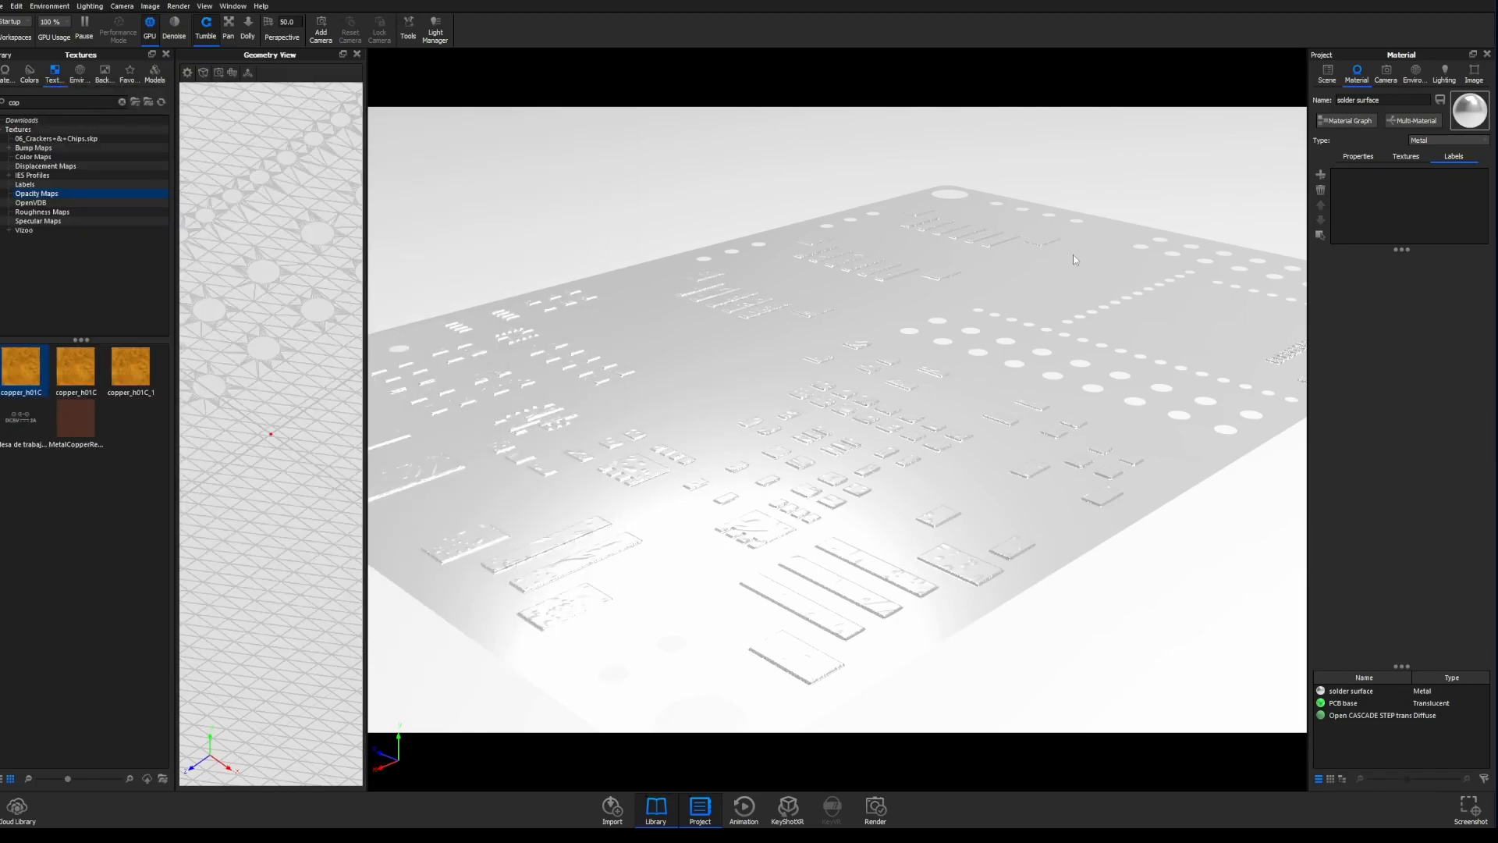
pyautogui.click(1327, 74)
pyautogui.click(1356, 139)
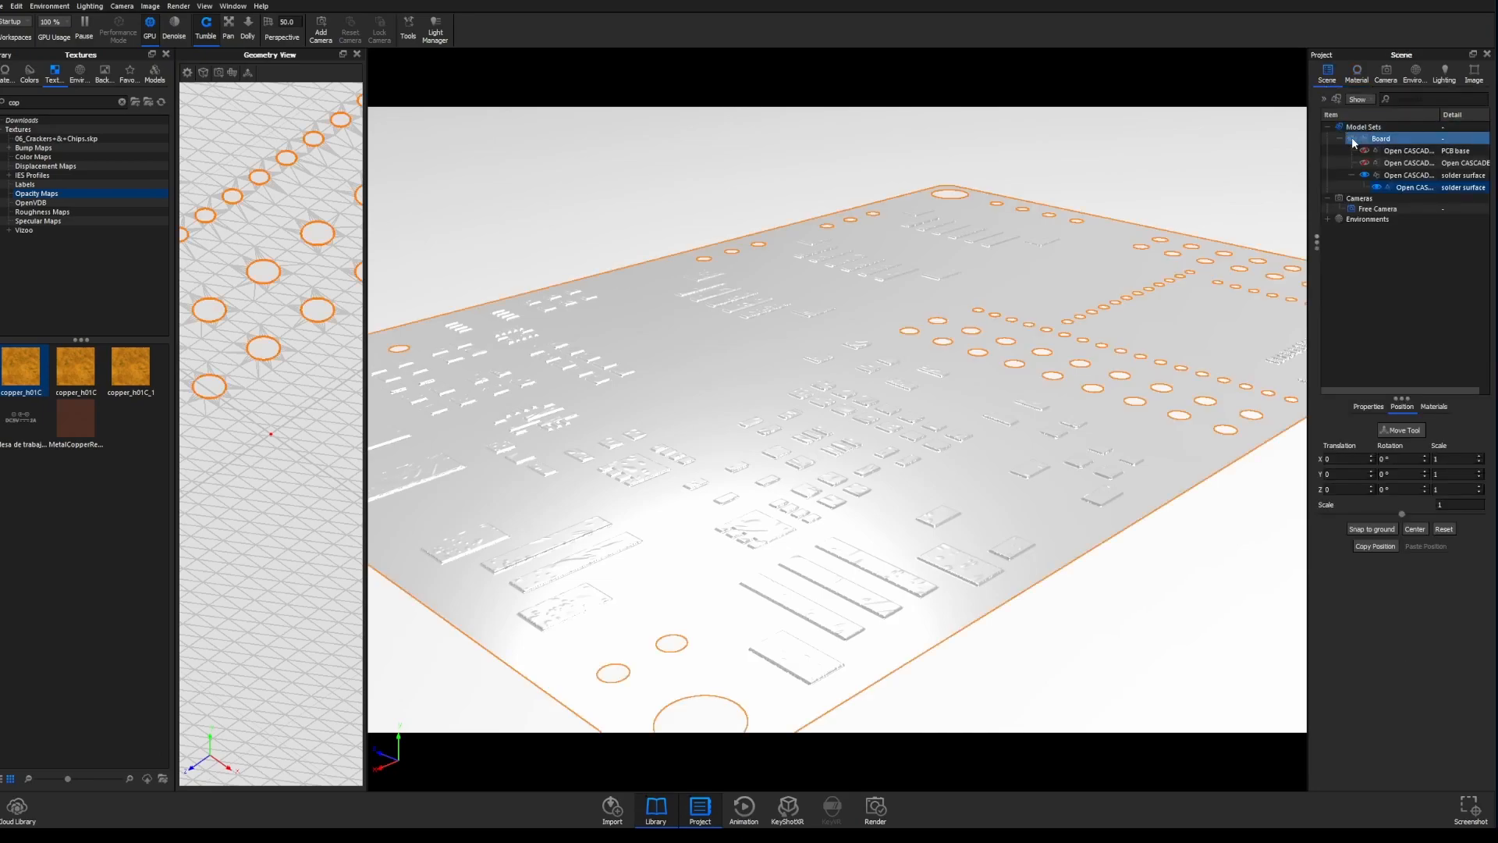
pyautogui.click(1352, 139)
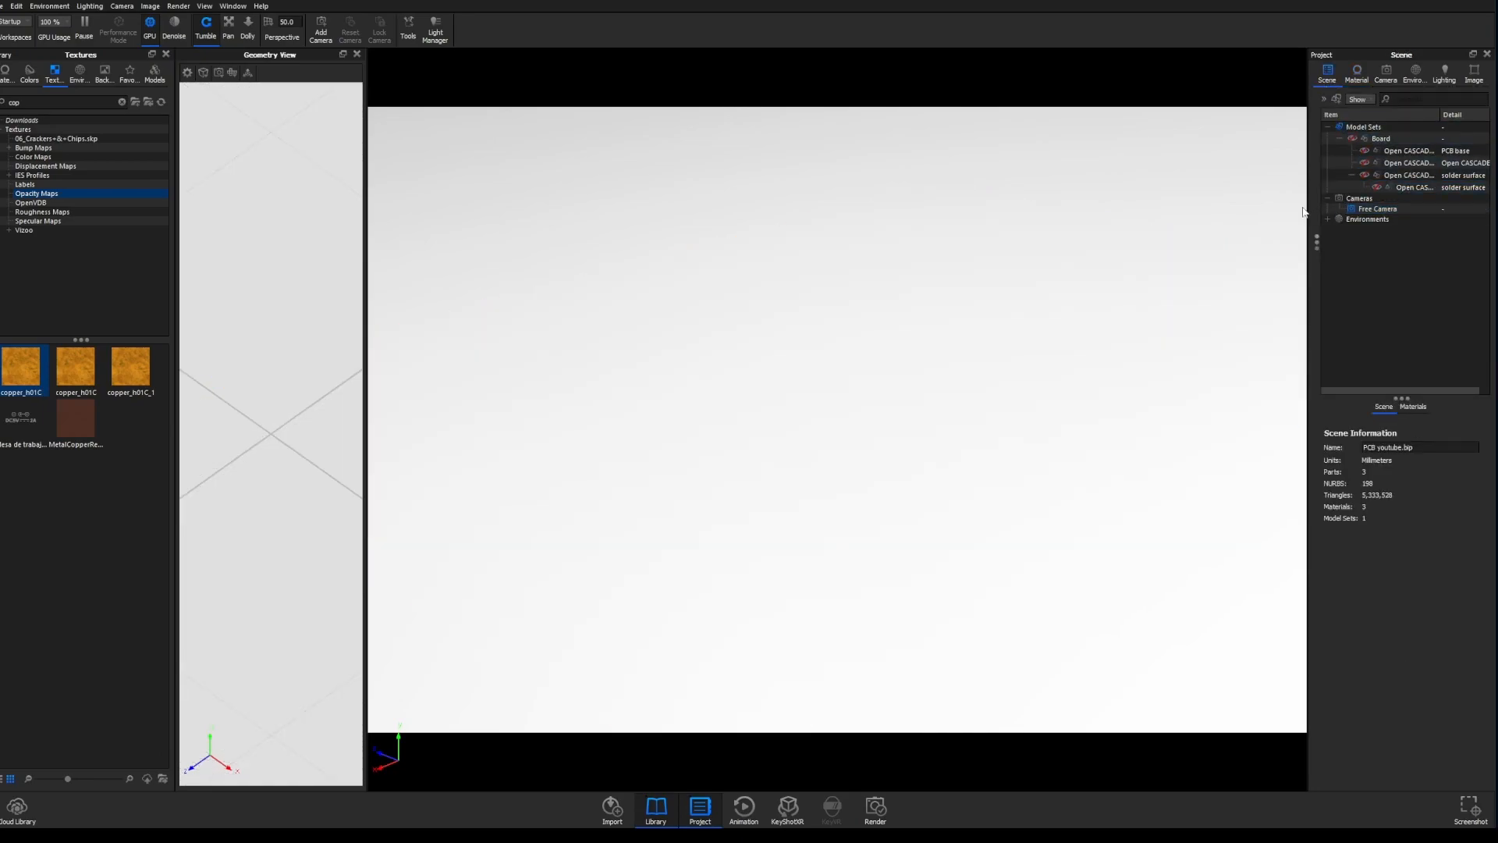
pyautogui.click(1352, 138)
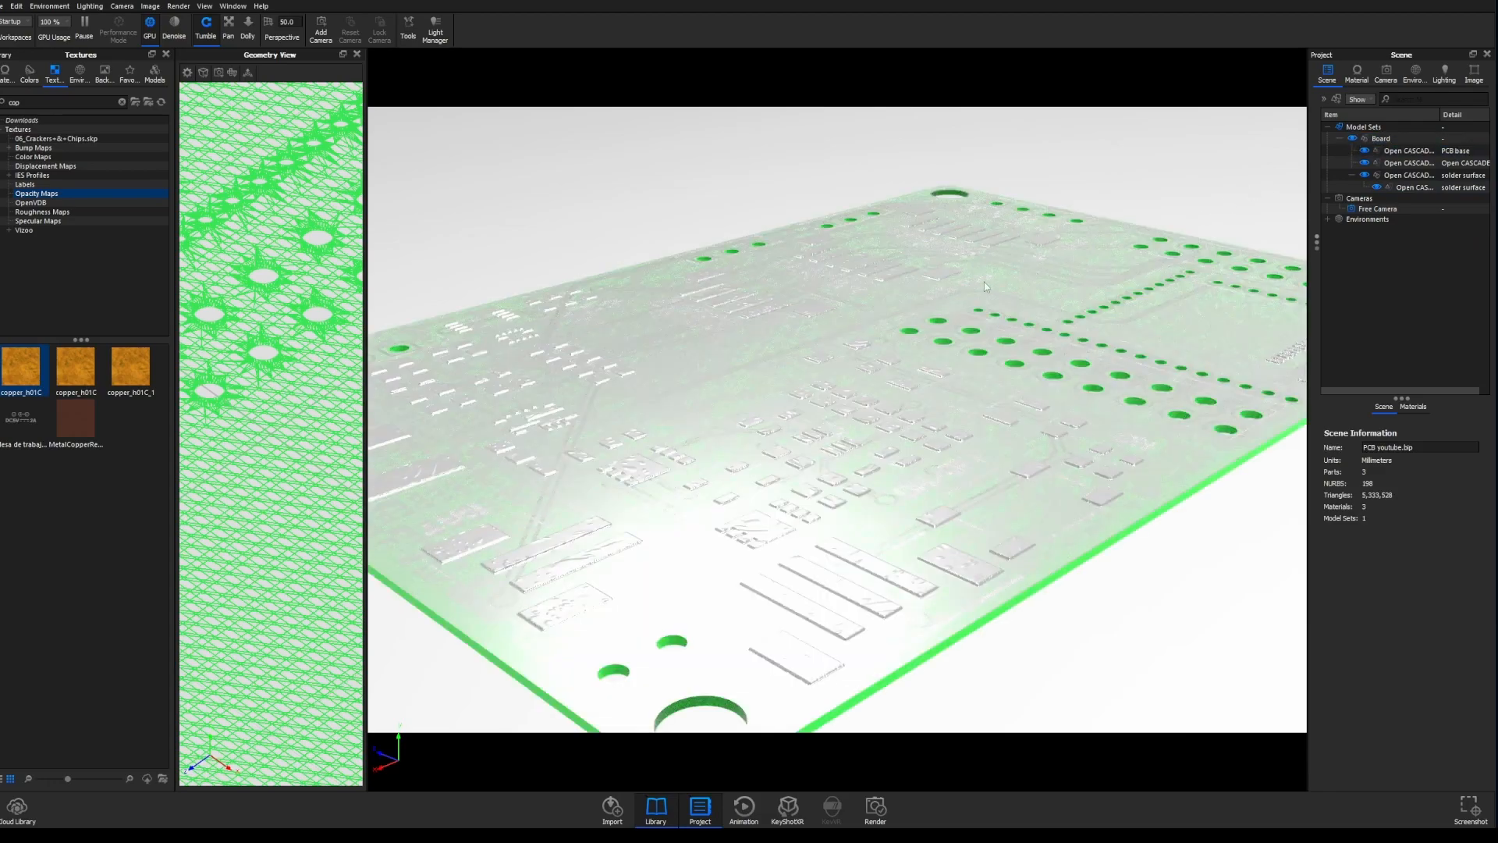
pyautogui.scroll(2, 948, 390)
pyautogui.moveTo(959, 341); pyautogui.dragTo(927, 345)
pyautogui.scroll(-3, 927, 350)
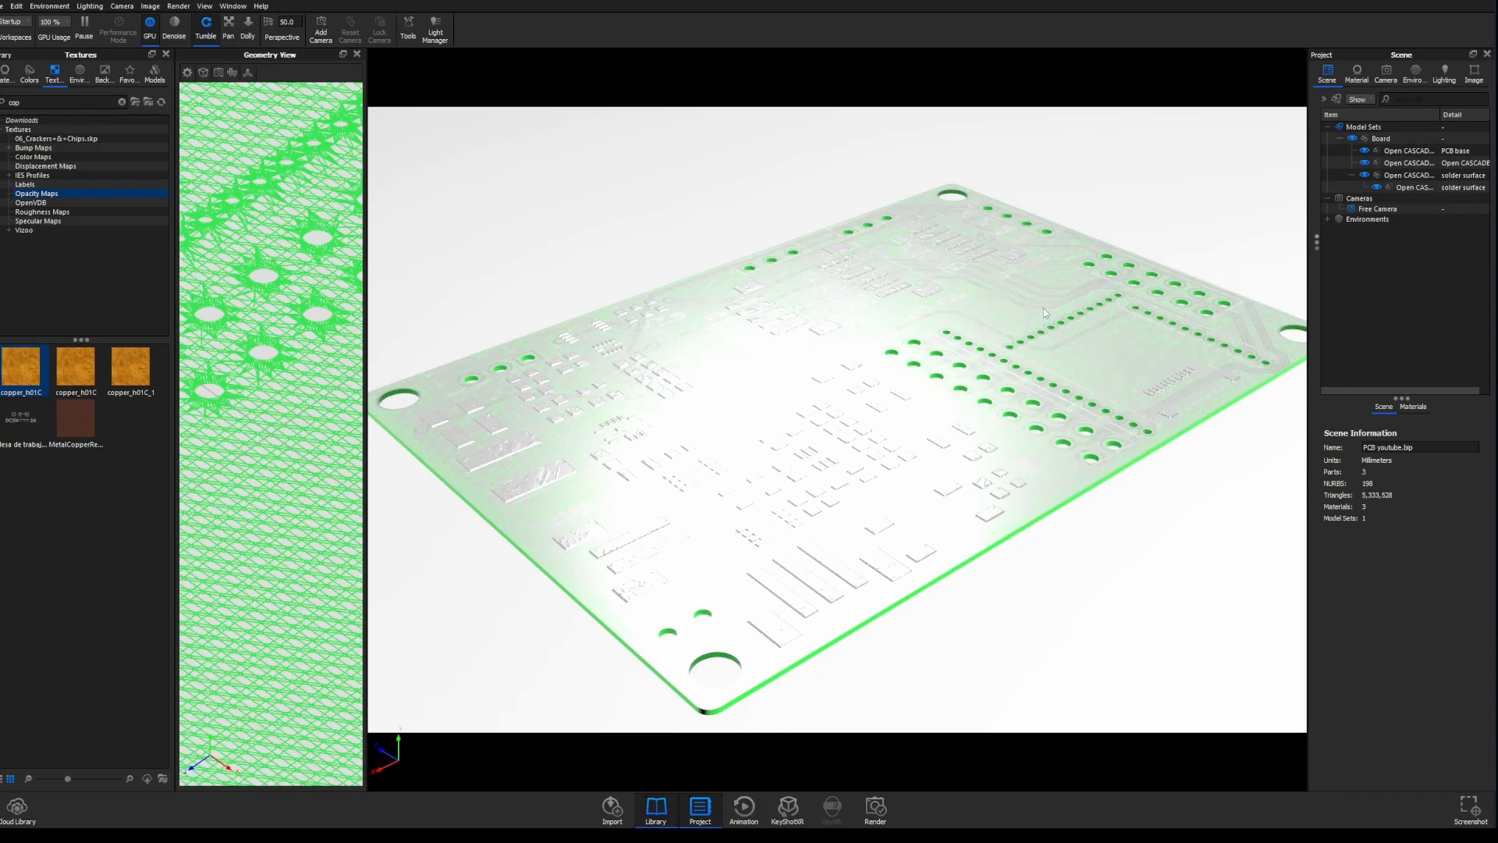
# - Move the solder surface about -0.053 mm along Z so that it sinks into the board
pyautogui.click(1225, 377)
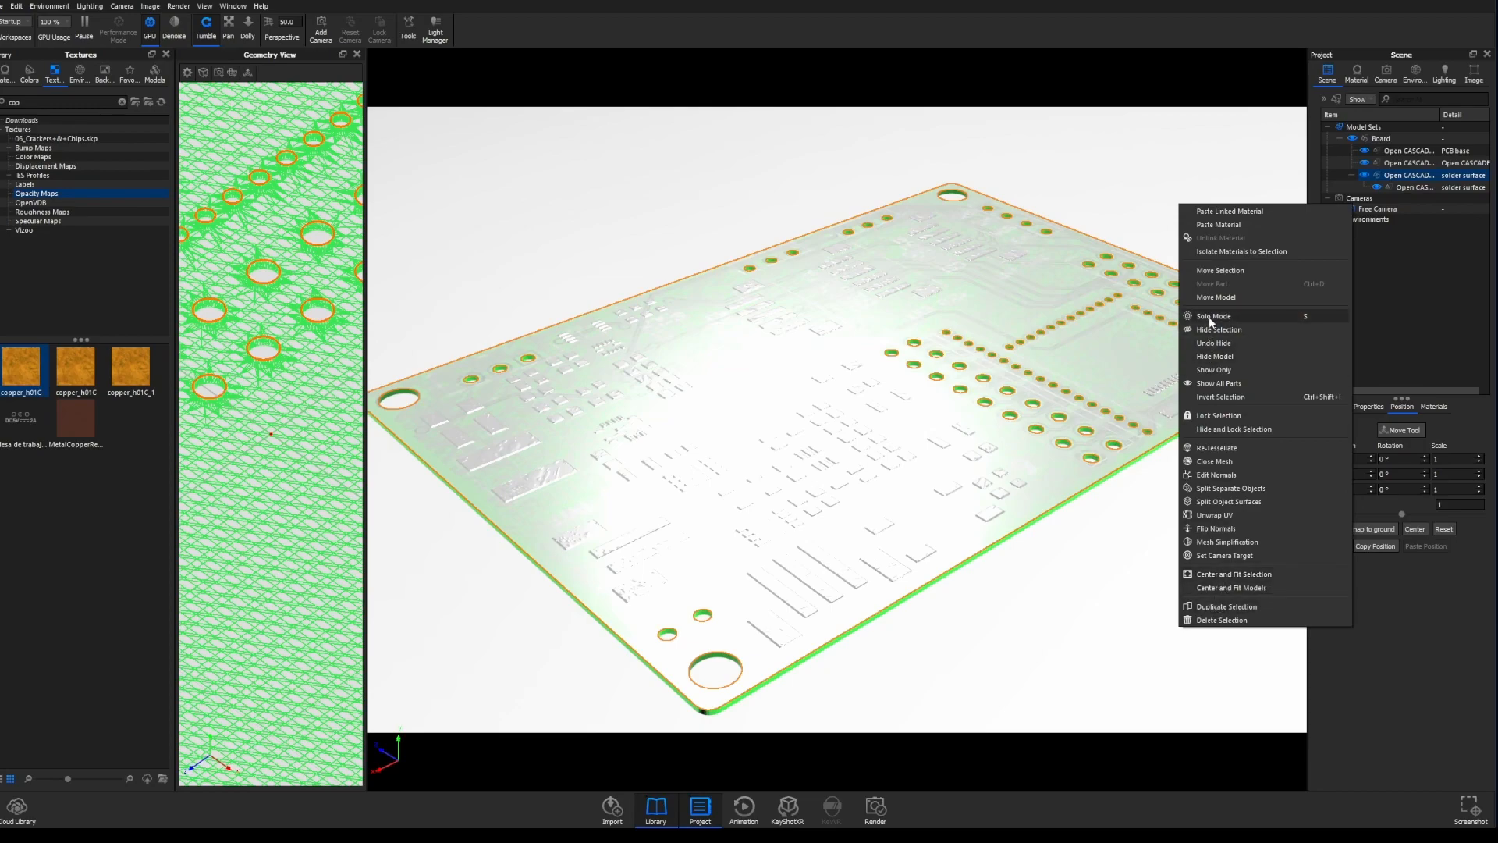
pyautogui.click(1211, 270)
pyautogui.moveTo(869, 327); pyautogui.dragTo(868, 328)
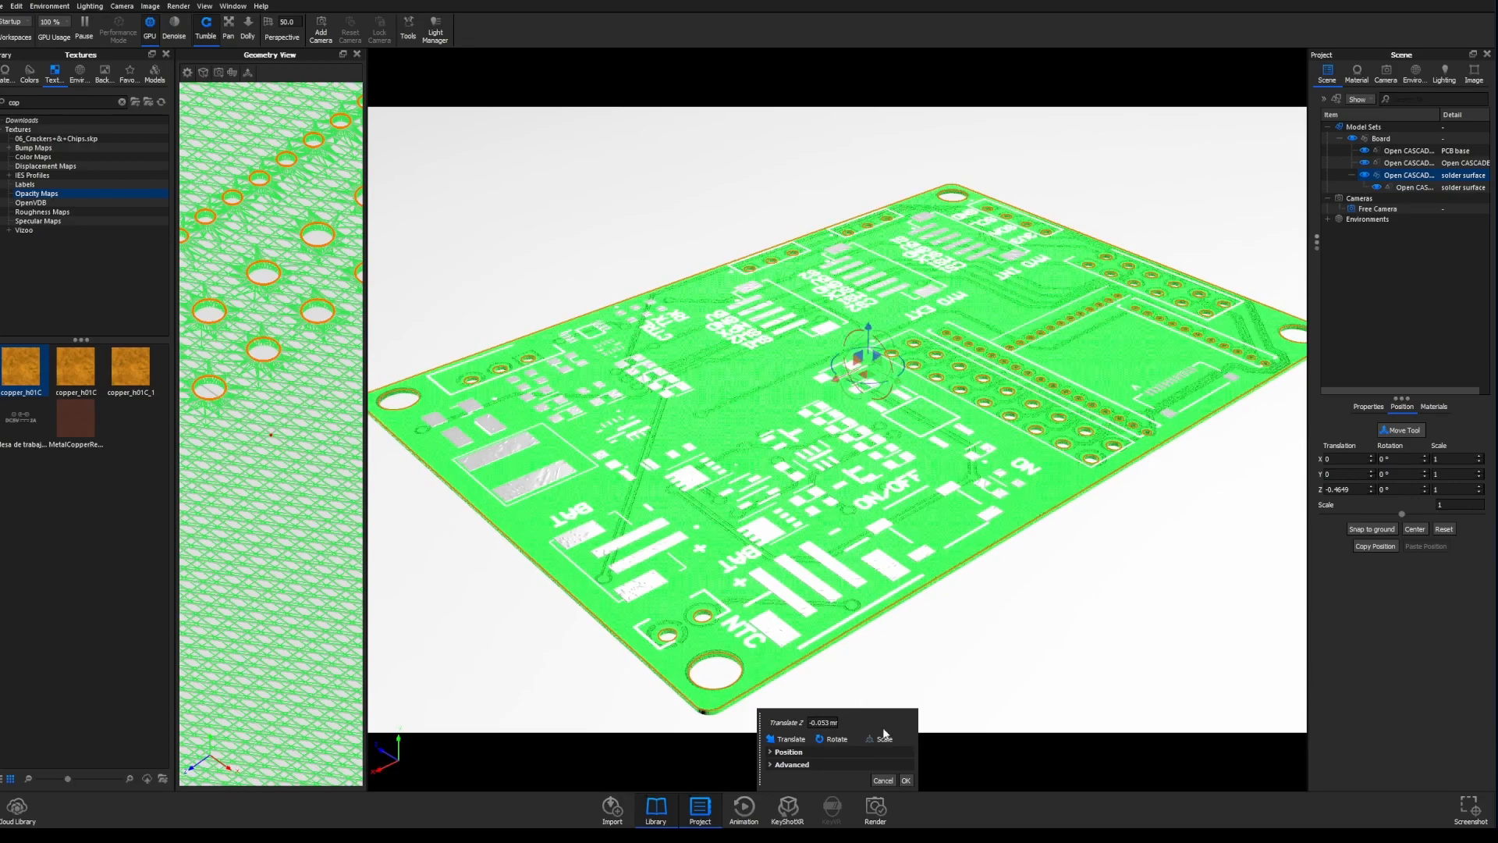
pyautogui.click(906, 781)
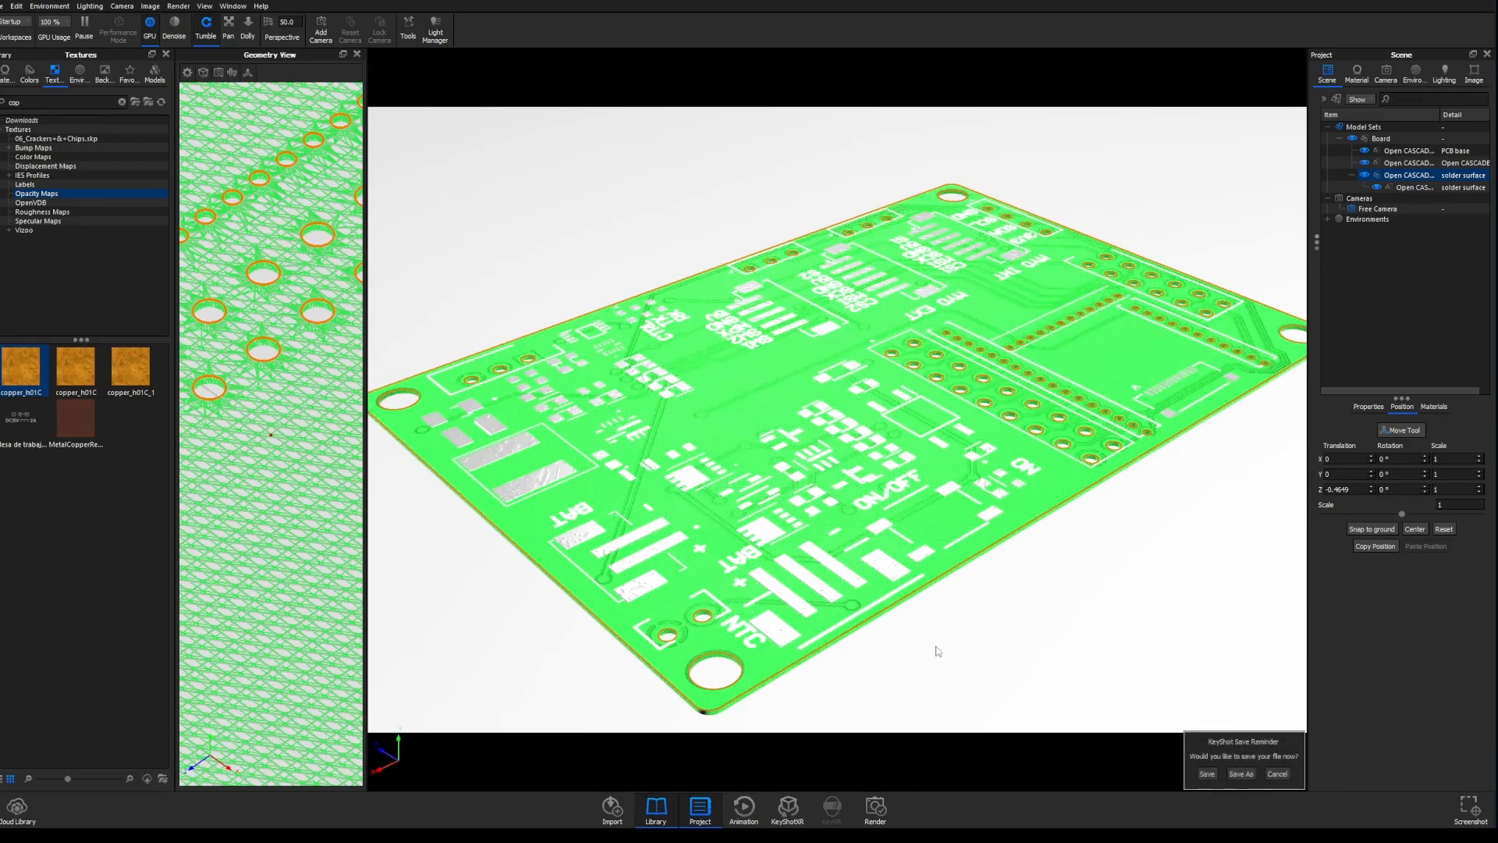
pyautogui.moveTo(938, 651)
pyautogui.mouseDown()
pyautogui.moveTo(1010, 614)
pyautogui.moveTo(953, 635)
pyautogui.mouseUp()
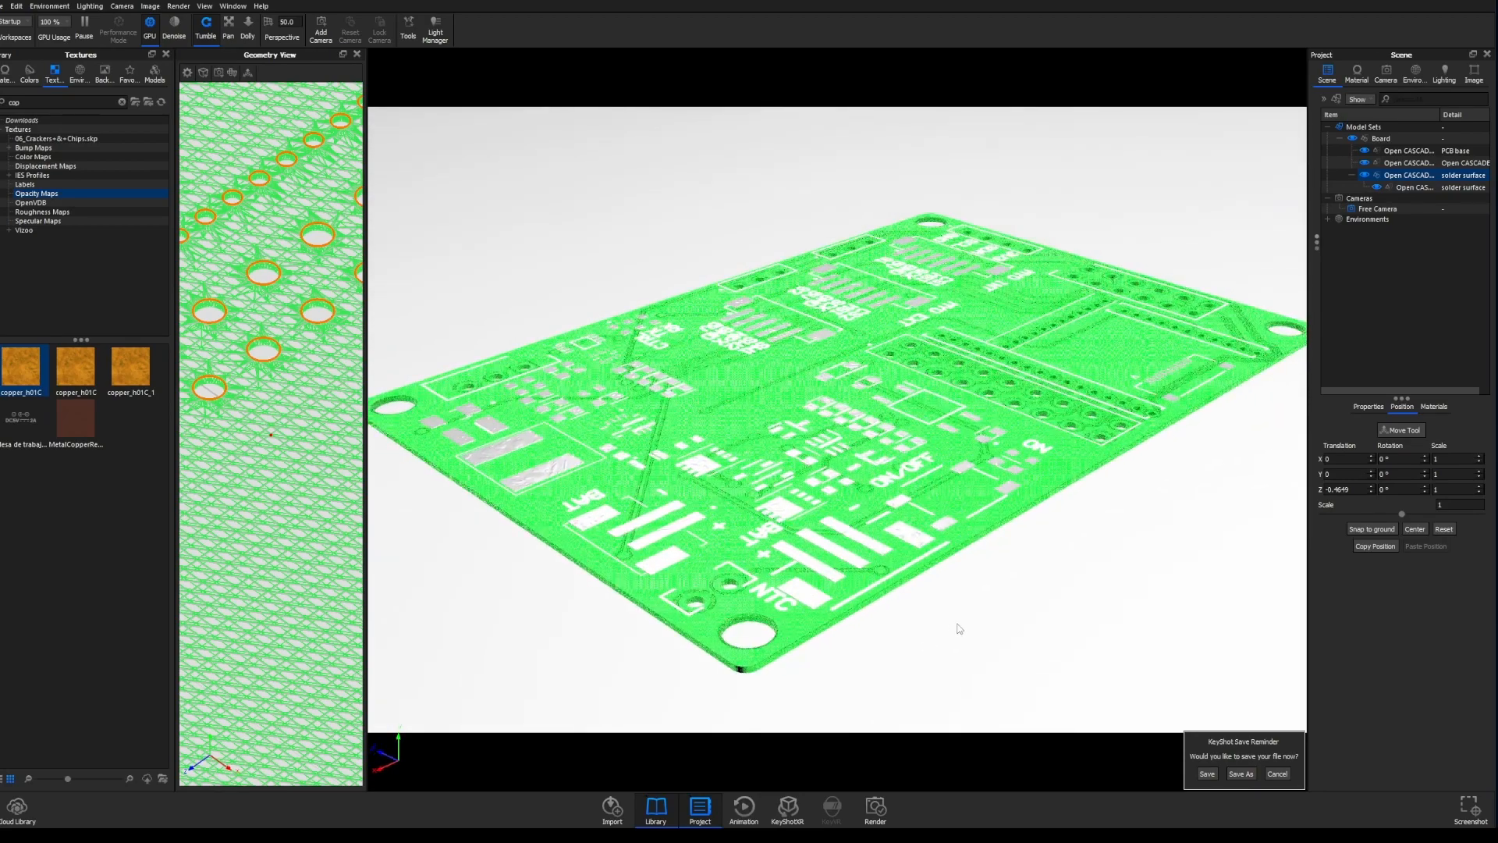
# - Reopen the solder surface's material graph and place its window clear of the texture library
pyautogui.click(1350, 187)
pyautogui.click(1357, 72)
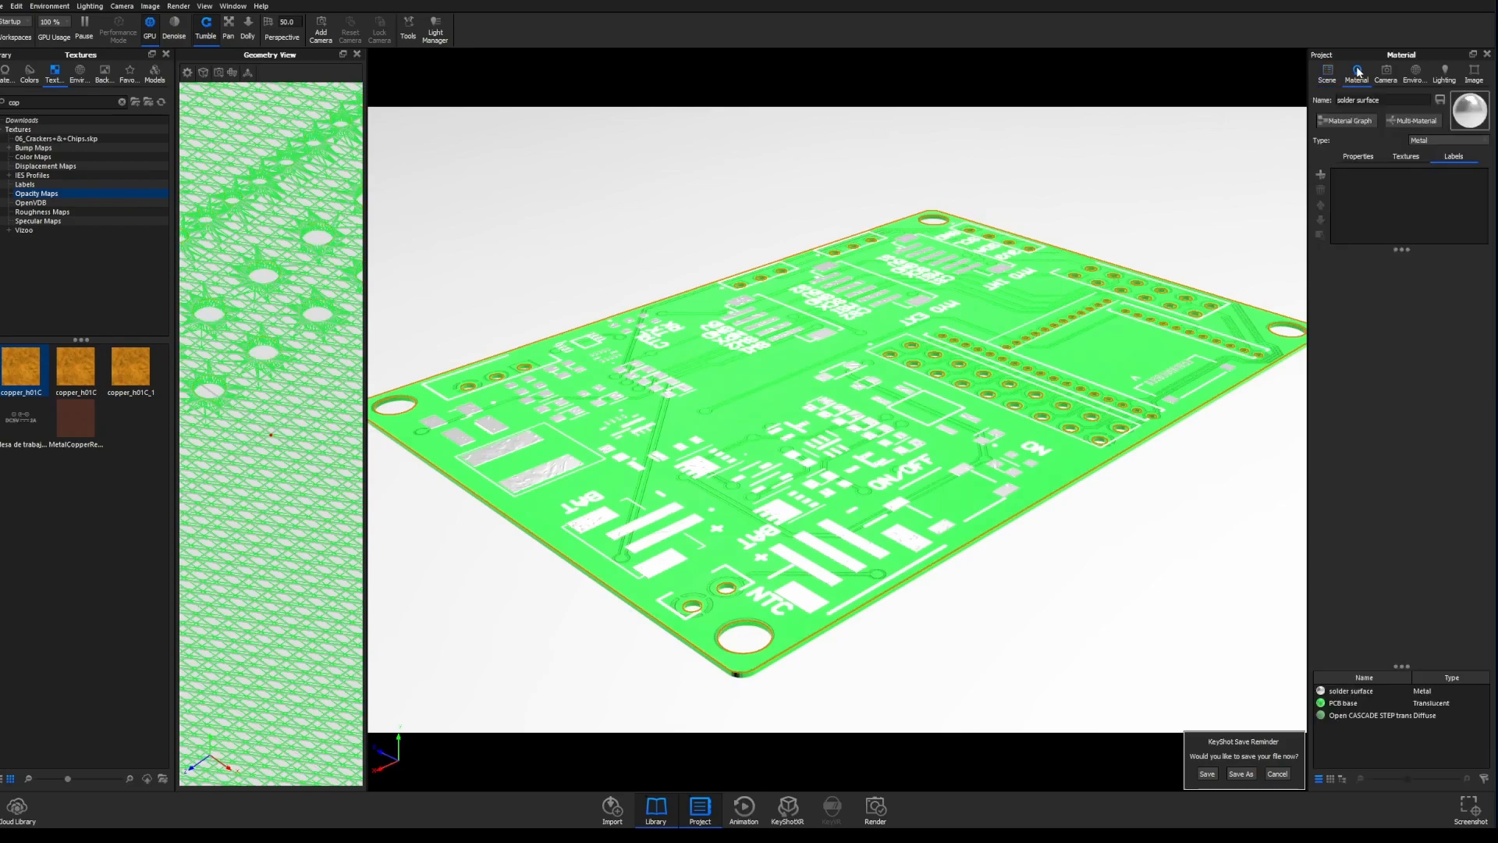
pyautogui.click(1348, 121)
pyautogui.scroll(-4, 248, 333)
pyautogui.moveTo(260, 94); pyautogui.dragTo(881, 163)
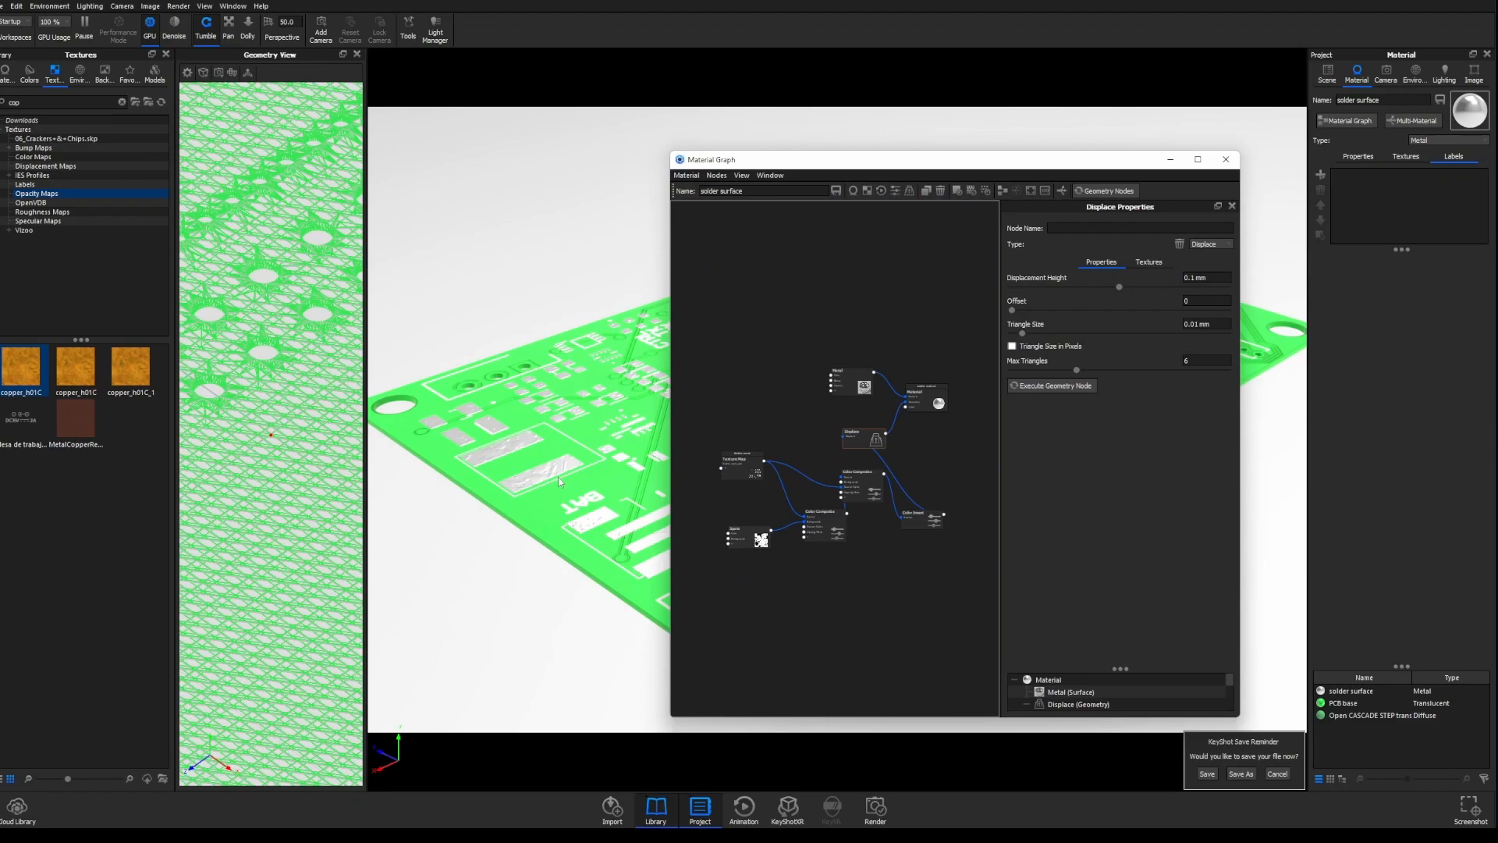
# - Search the texture library for "metal" and connect the metal_texture map to the Metal node's Roughness
pyautogui.doubleClick(47, 98)
pyautogui.write('metal')
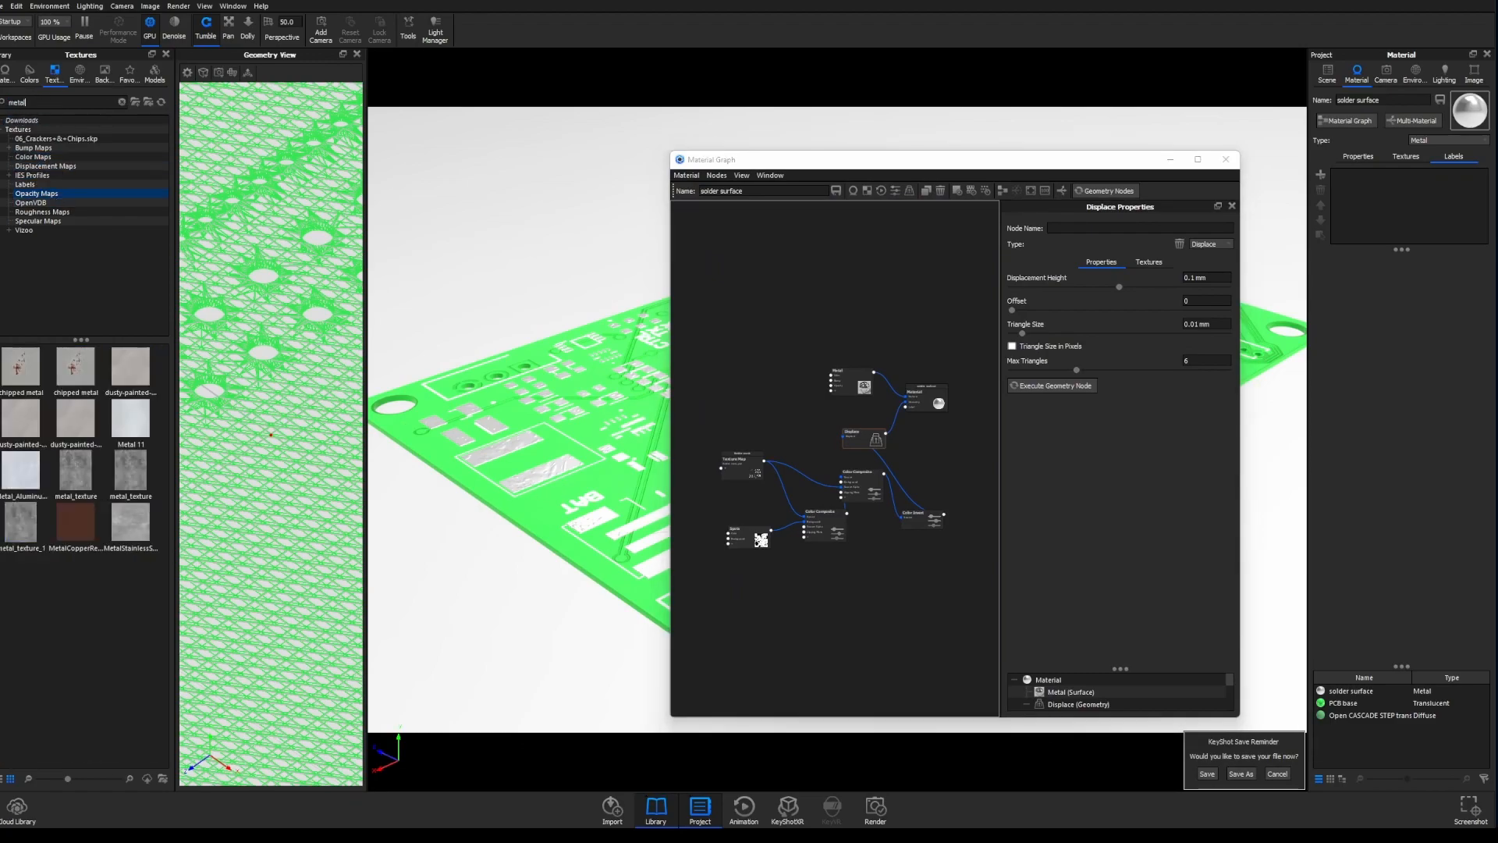
pyautogui.moveTo(76, 470); pyautogui.dragTo(833, 423)
pyautogui.scroll(3, 773, 331)
pyautogui.click(850, 446)
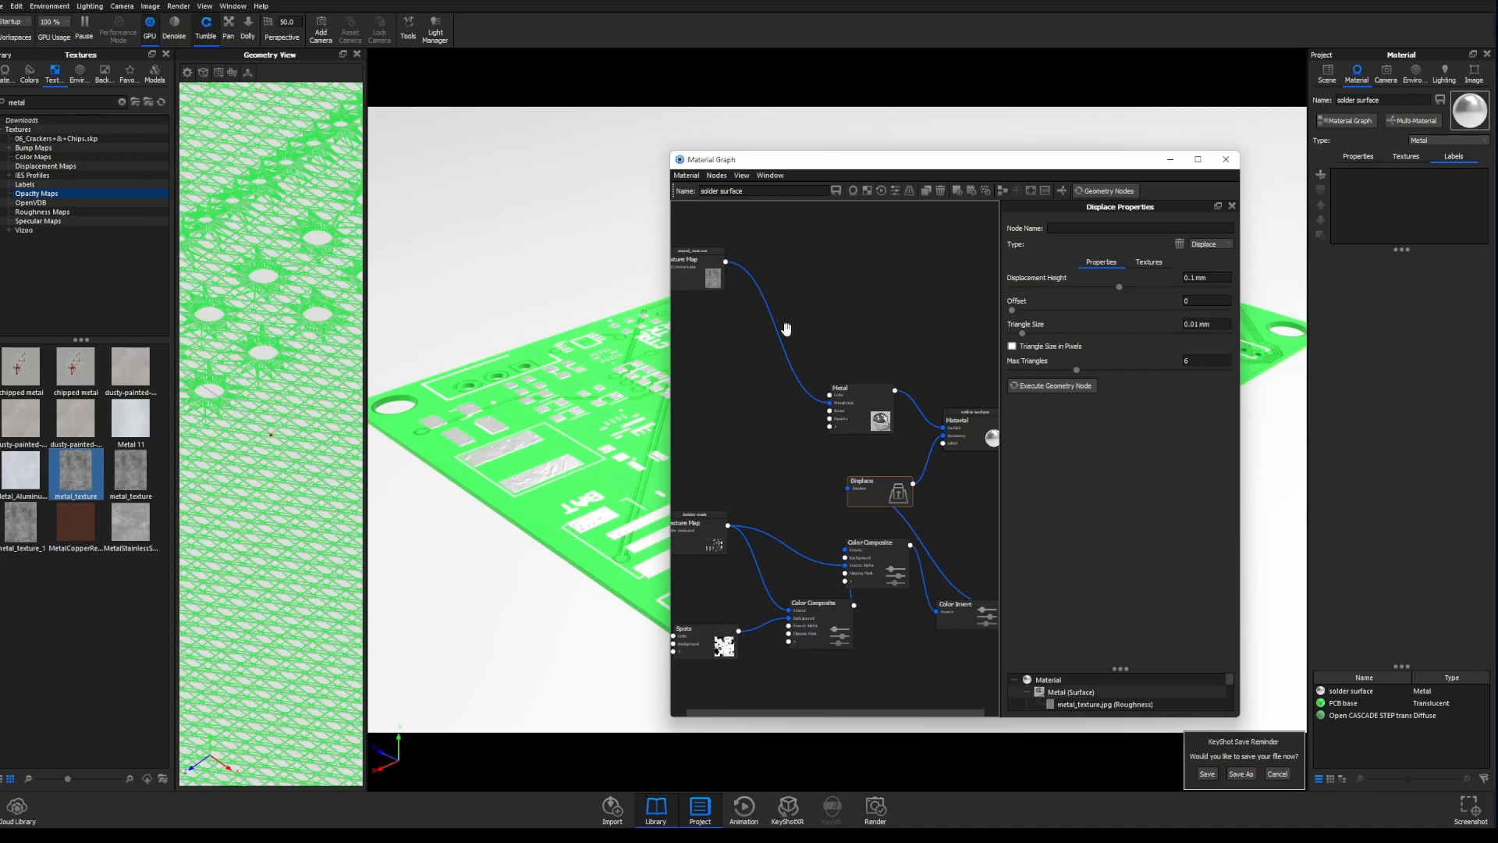
pyautogui.moveTo(700, 277); pyautogui.dragTo(675, 386)
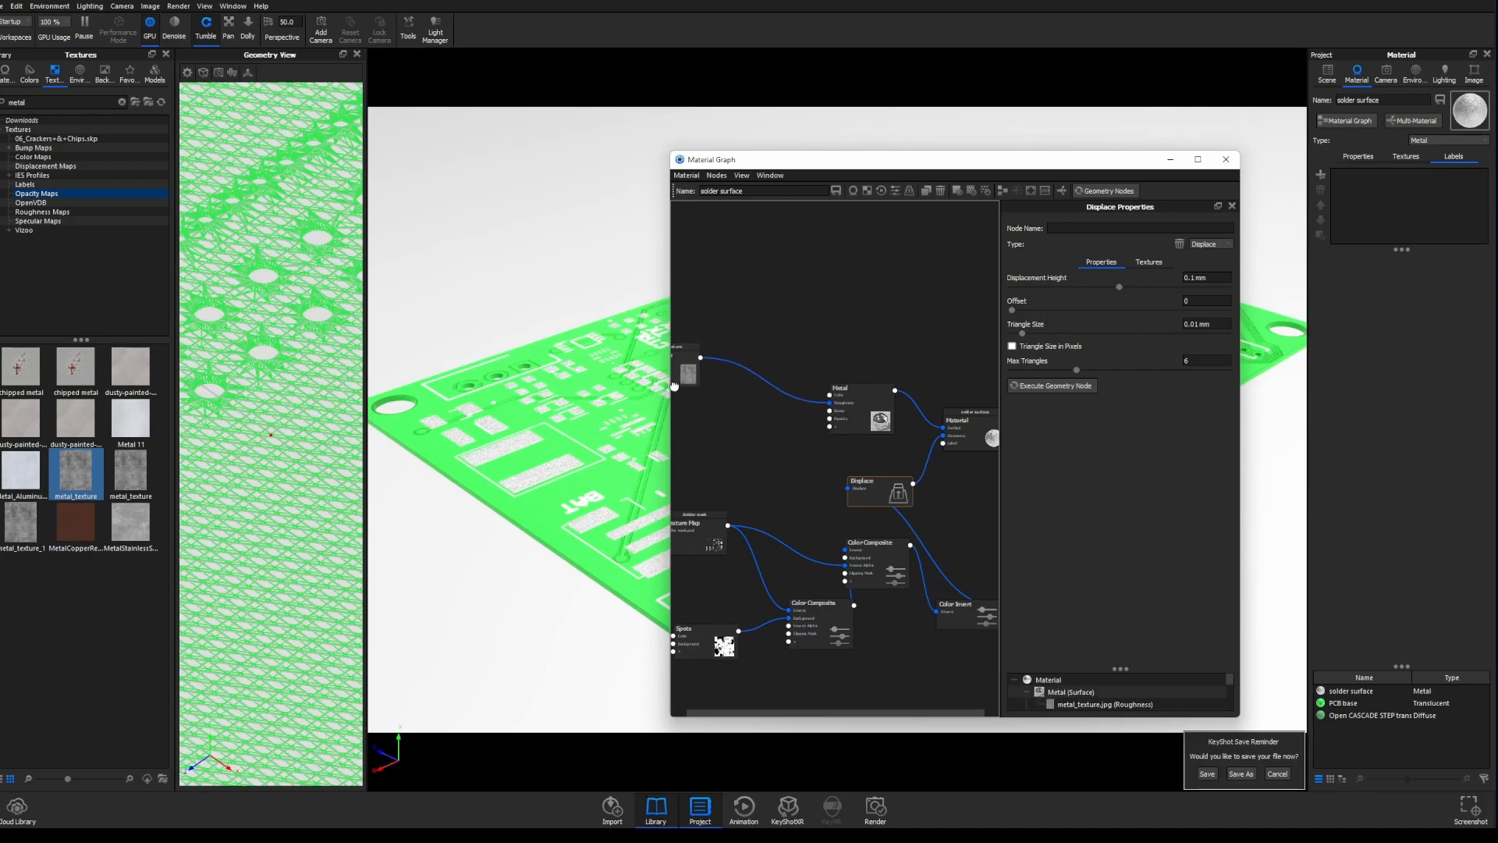
# - Preview the metal_texture map on the pads and set its width to 100 mm
pyautogui.moveTo(773, 160); pyautogui.dragTo(923, 132)
pyautogui.click(846, 337)
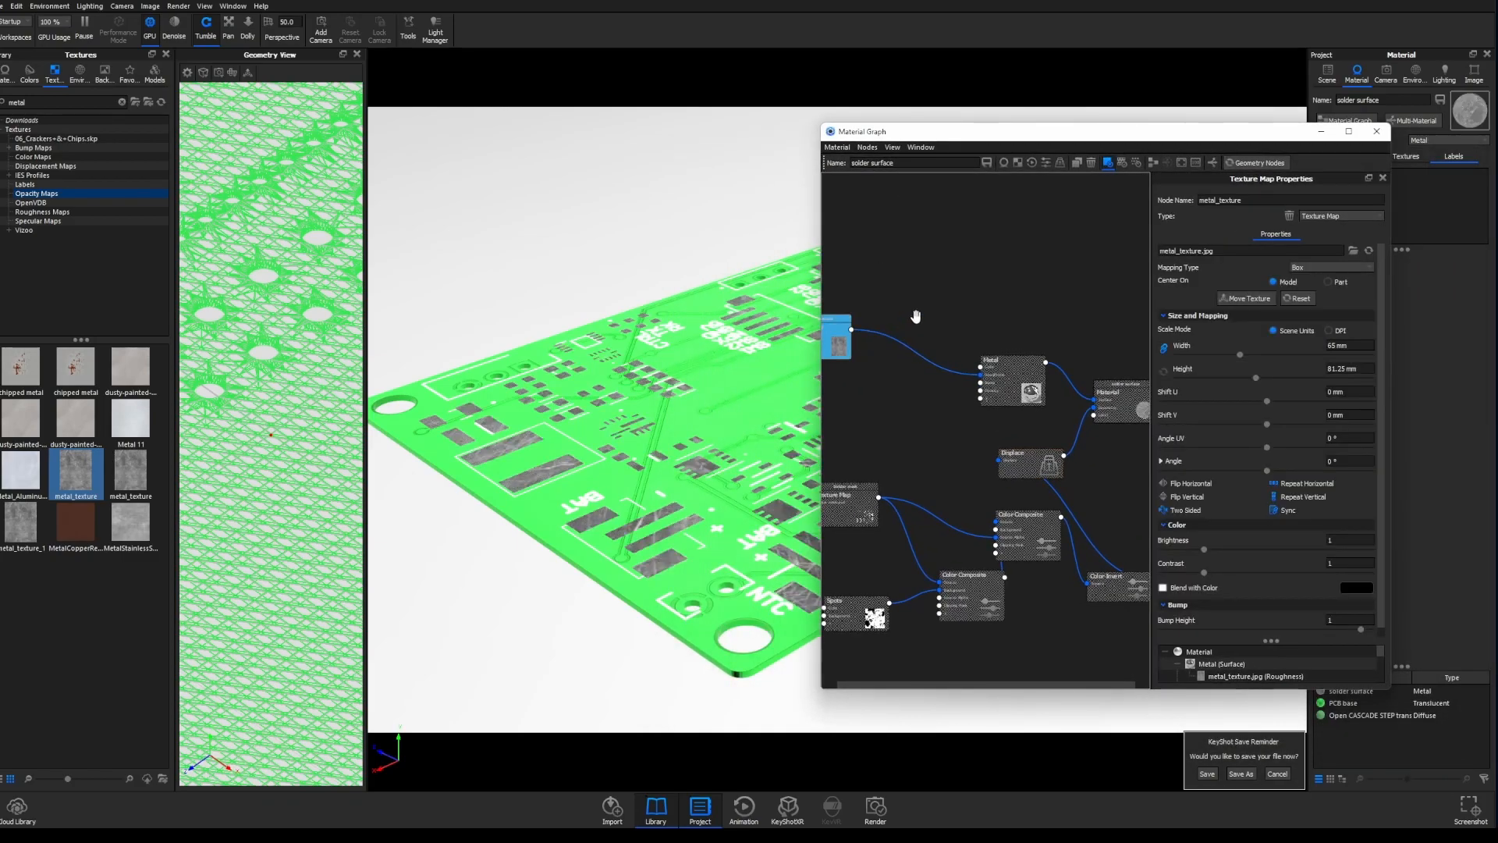
pyautogui.moveTo(1053, 139); pyautogui.dragTo(131, 120)
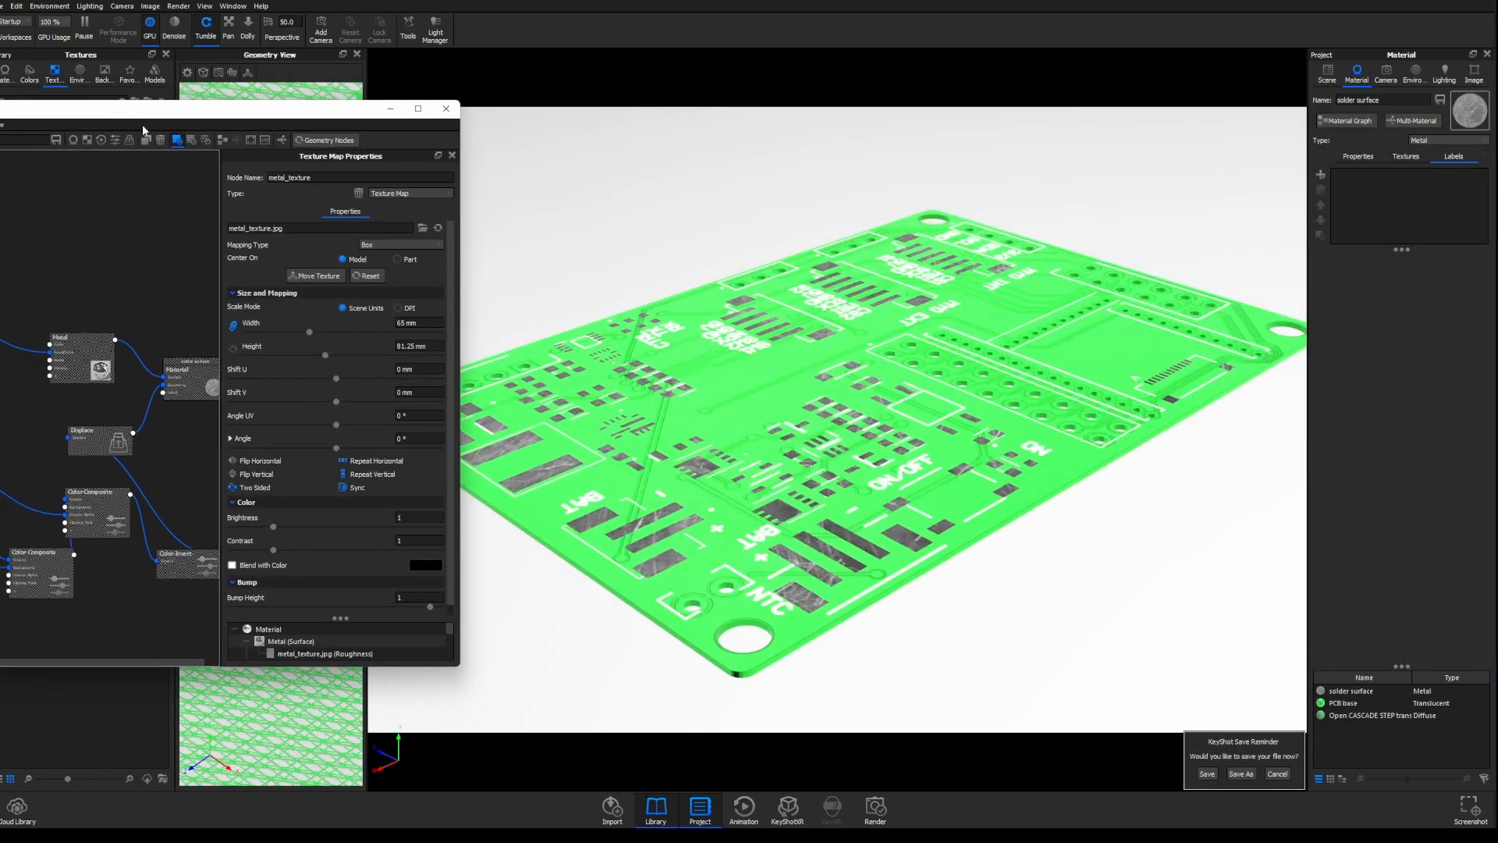
pyautogui.click(419, 322)
pyautogui.press('Return')
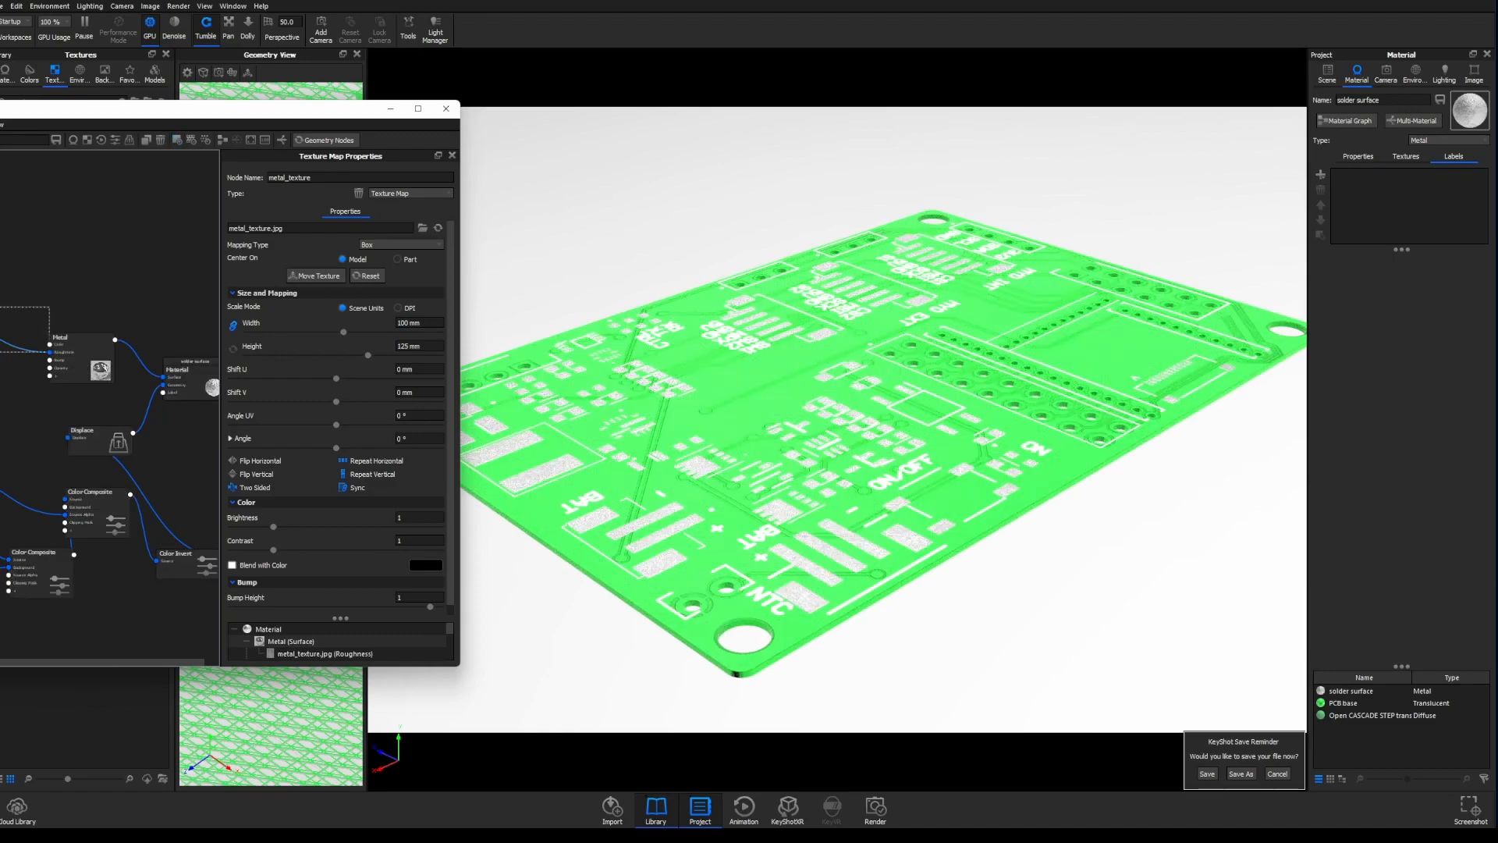
# - Insert a Color To Number utility between the metal_texture map and the Metal node's Roughness and open its properties
pyautogui.rightClick(2, 320)
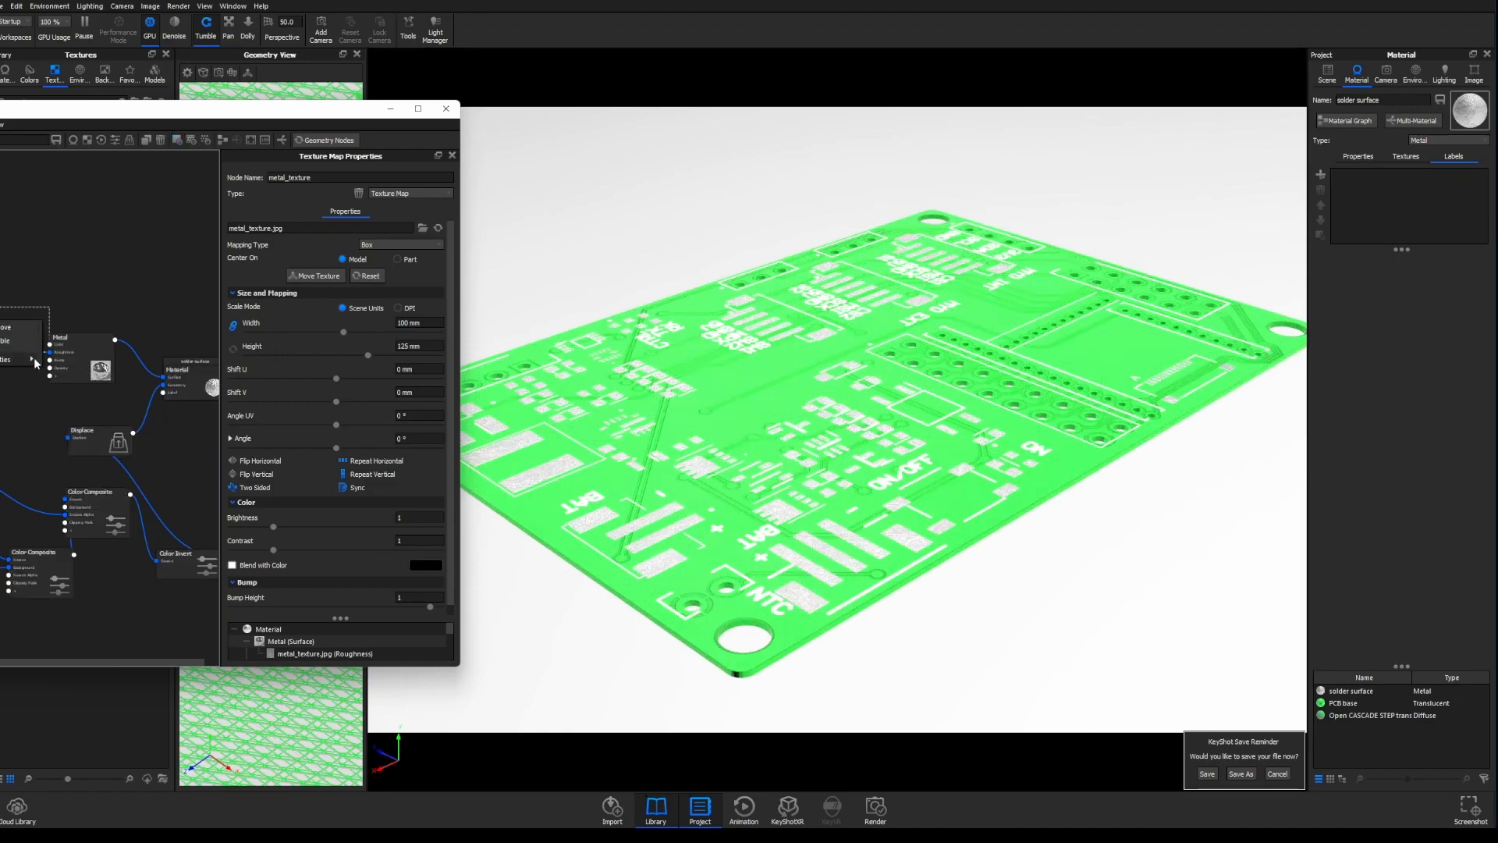
pyautogui.moveTo(35, 358)
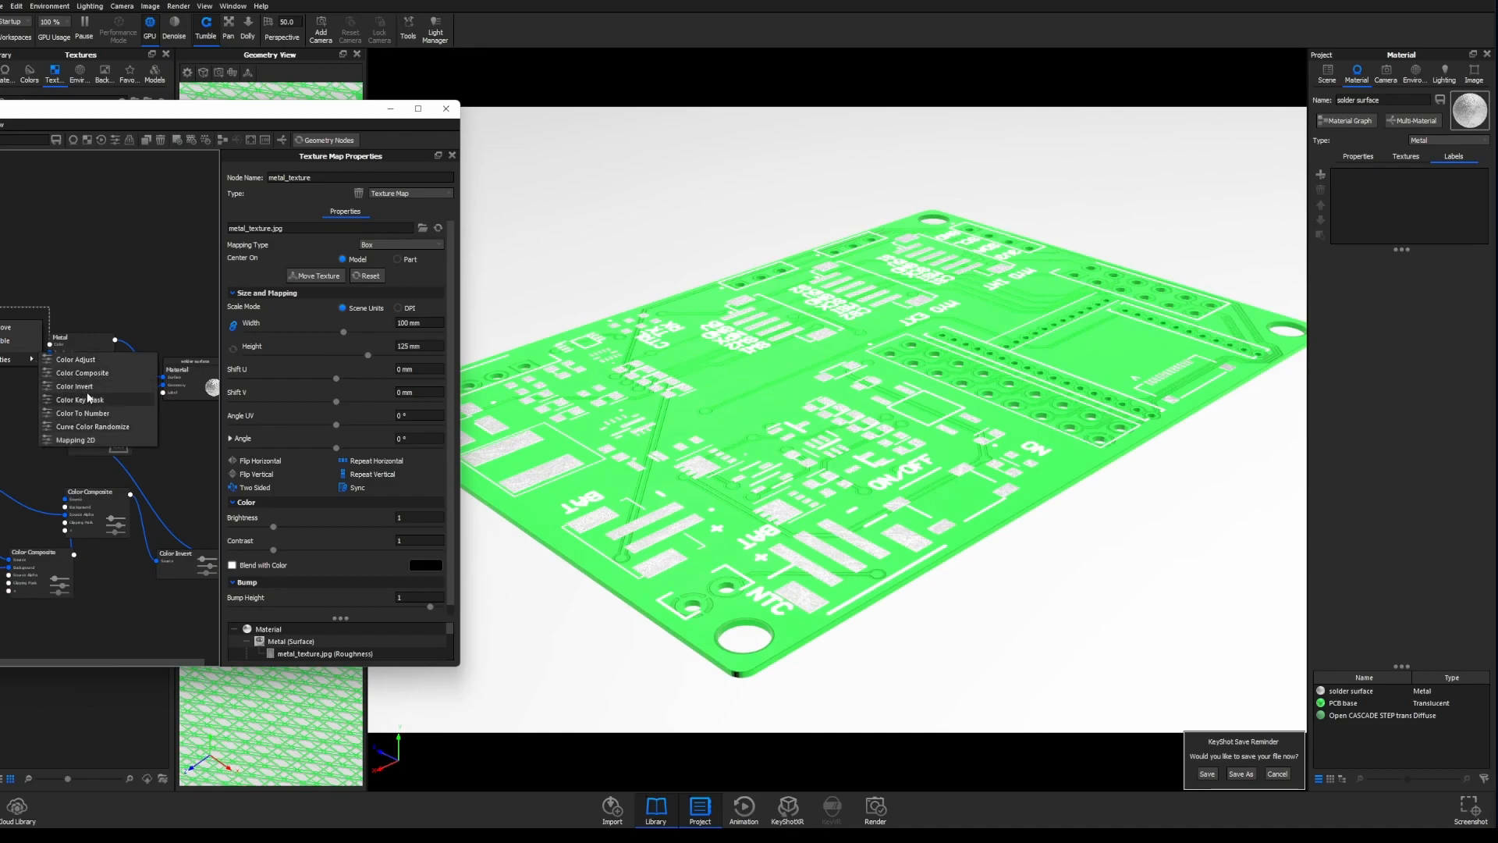
pyautogui.click(82, 413)
pyautogui.moveTo(10, 342); pyautogui.dragTo(0, 345)
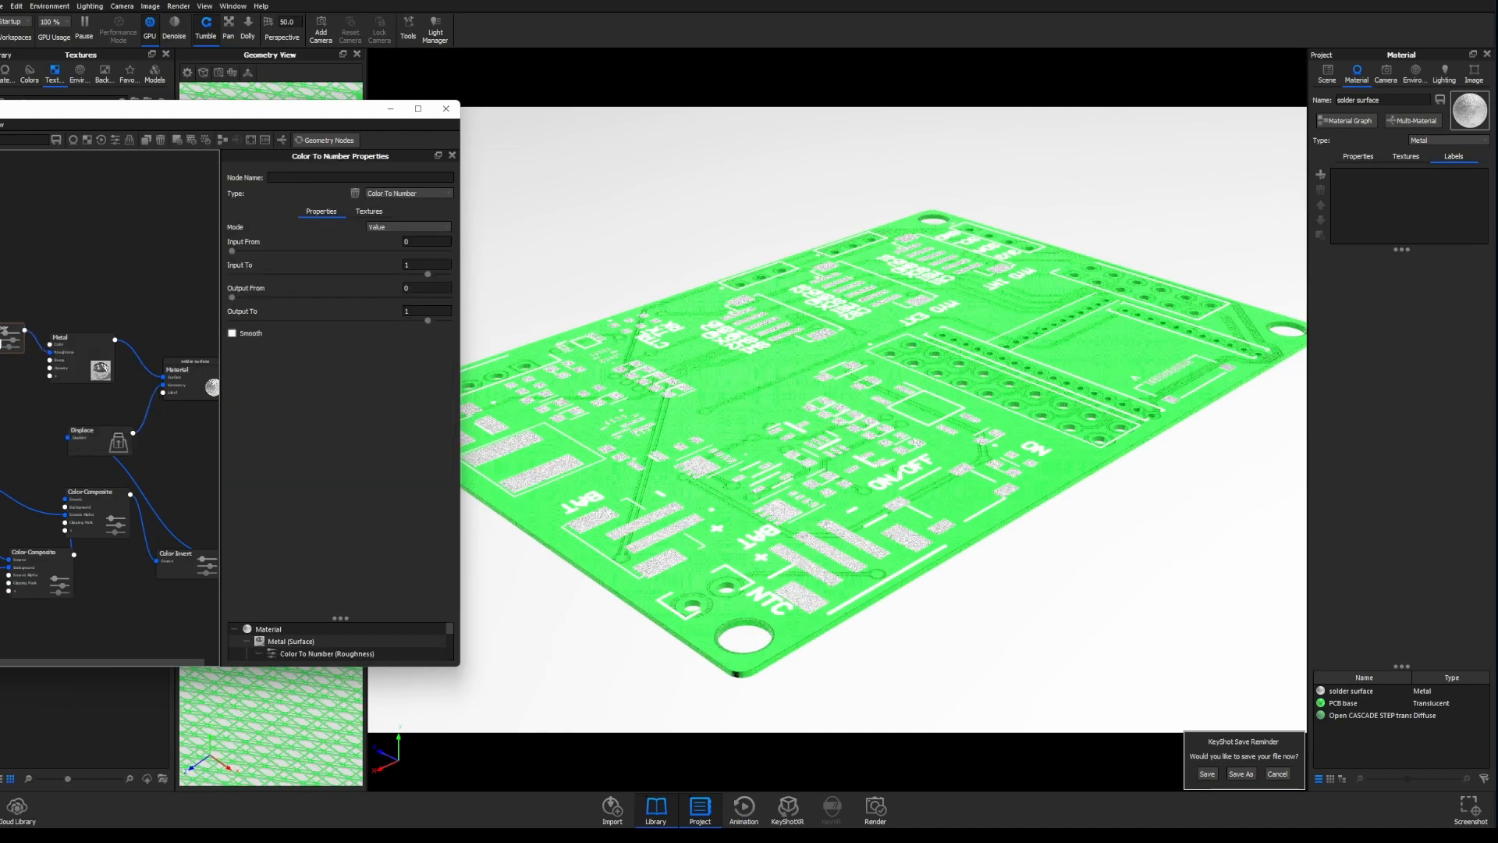
# - Preview the Color To Number node on the pads, lower its Output To value to 0.177, and put the material graph away
pyautogui.press('c')
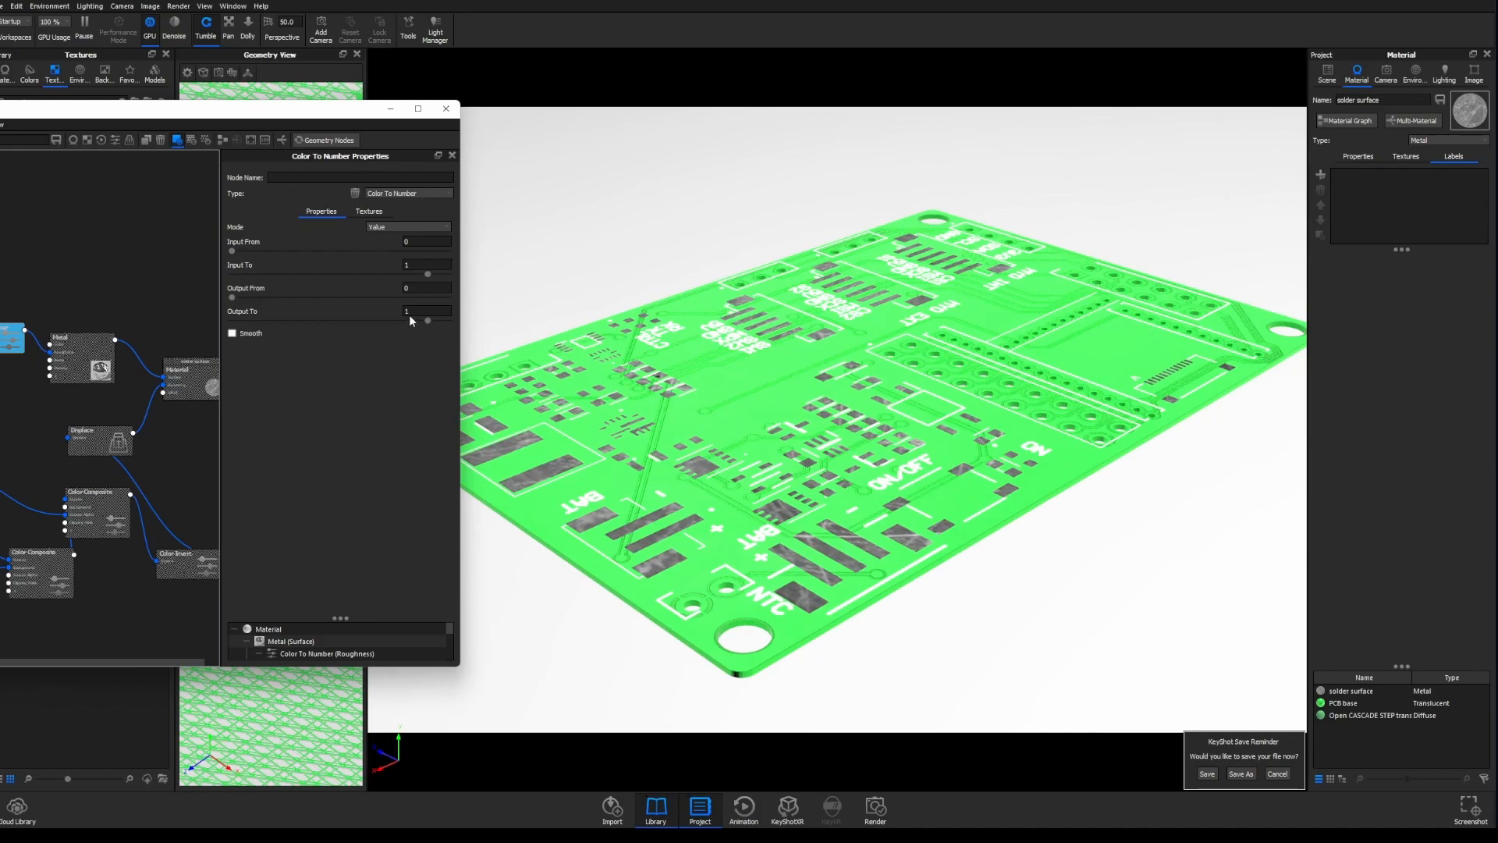
pyautogui.moveTo(426, 320); pyautogui.dragTo(269, 324)
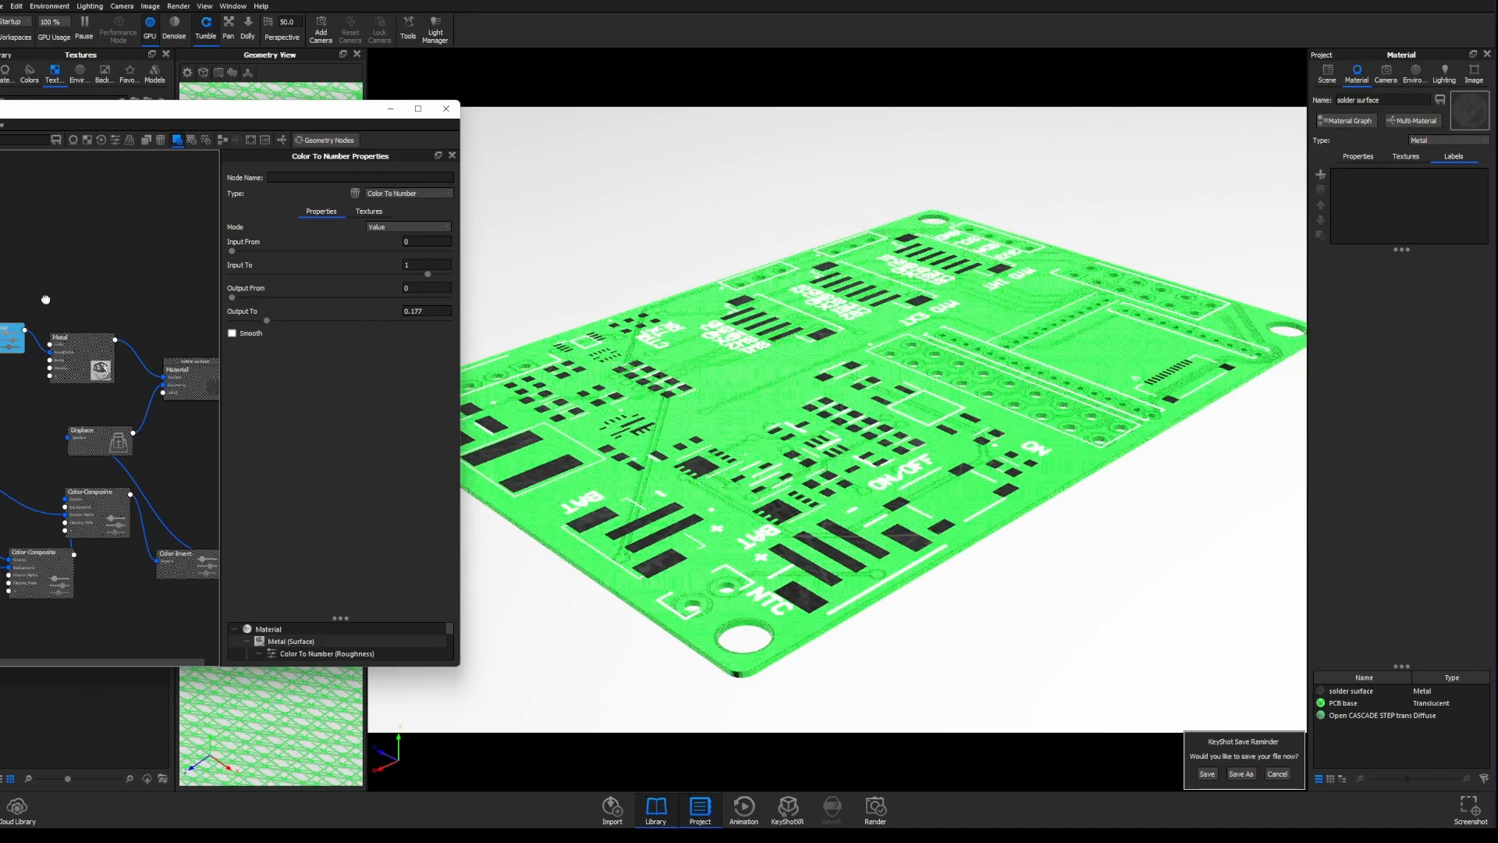
pyautogui.click(91, 304)
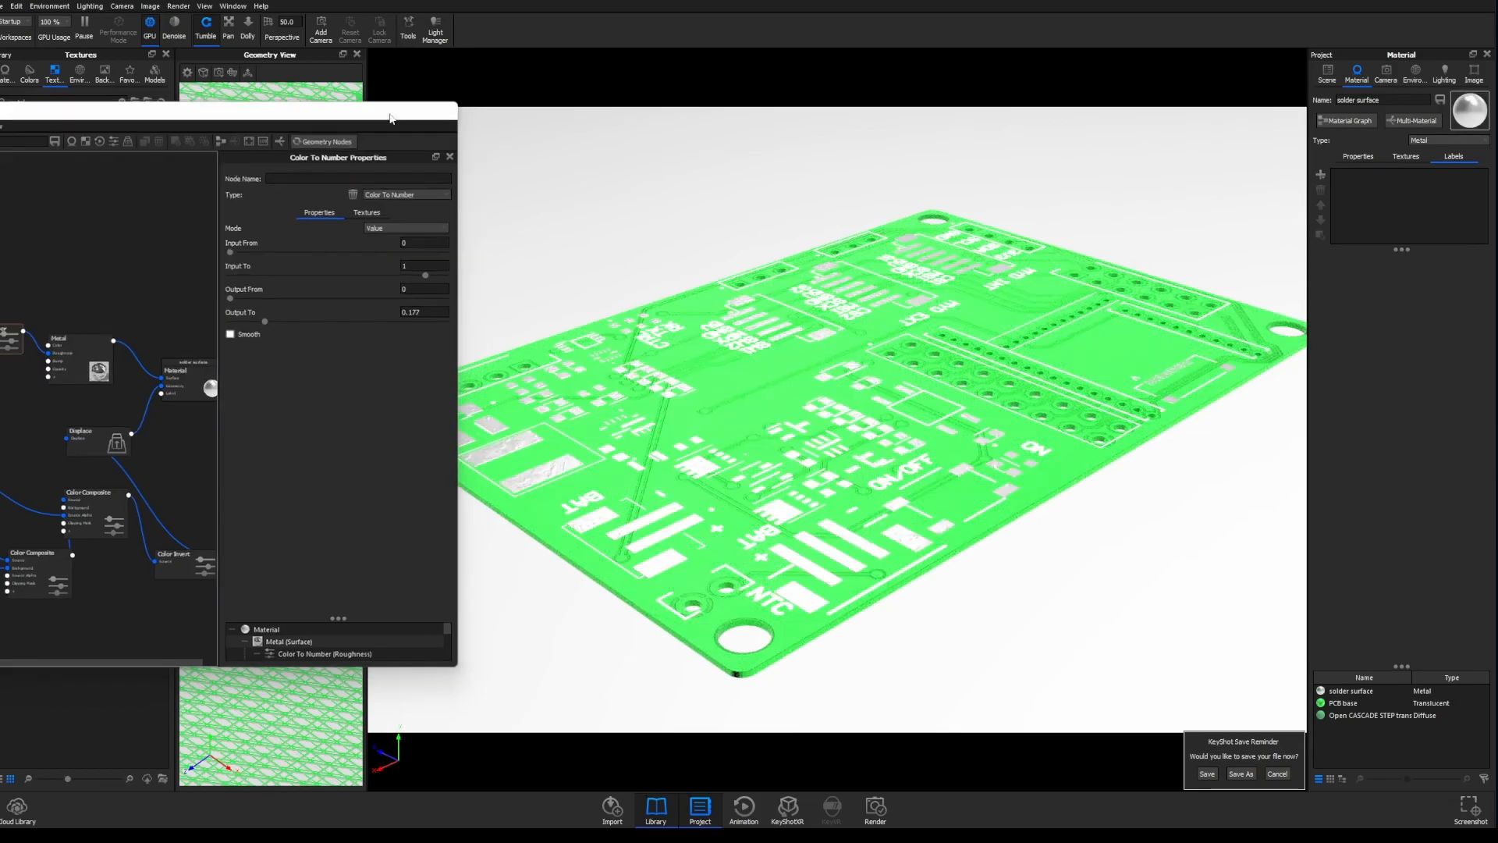
pyautogui.click(391, 114)
# - Light the scene with the studio_small_09_4k environment from the library's Studio folder
pyautogui.click(1417, 72)
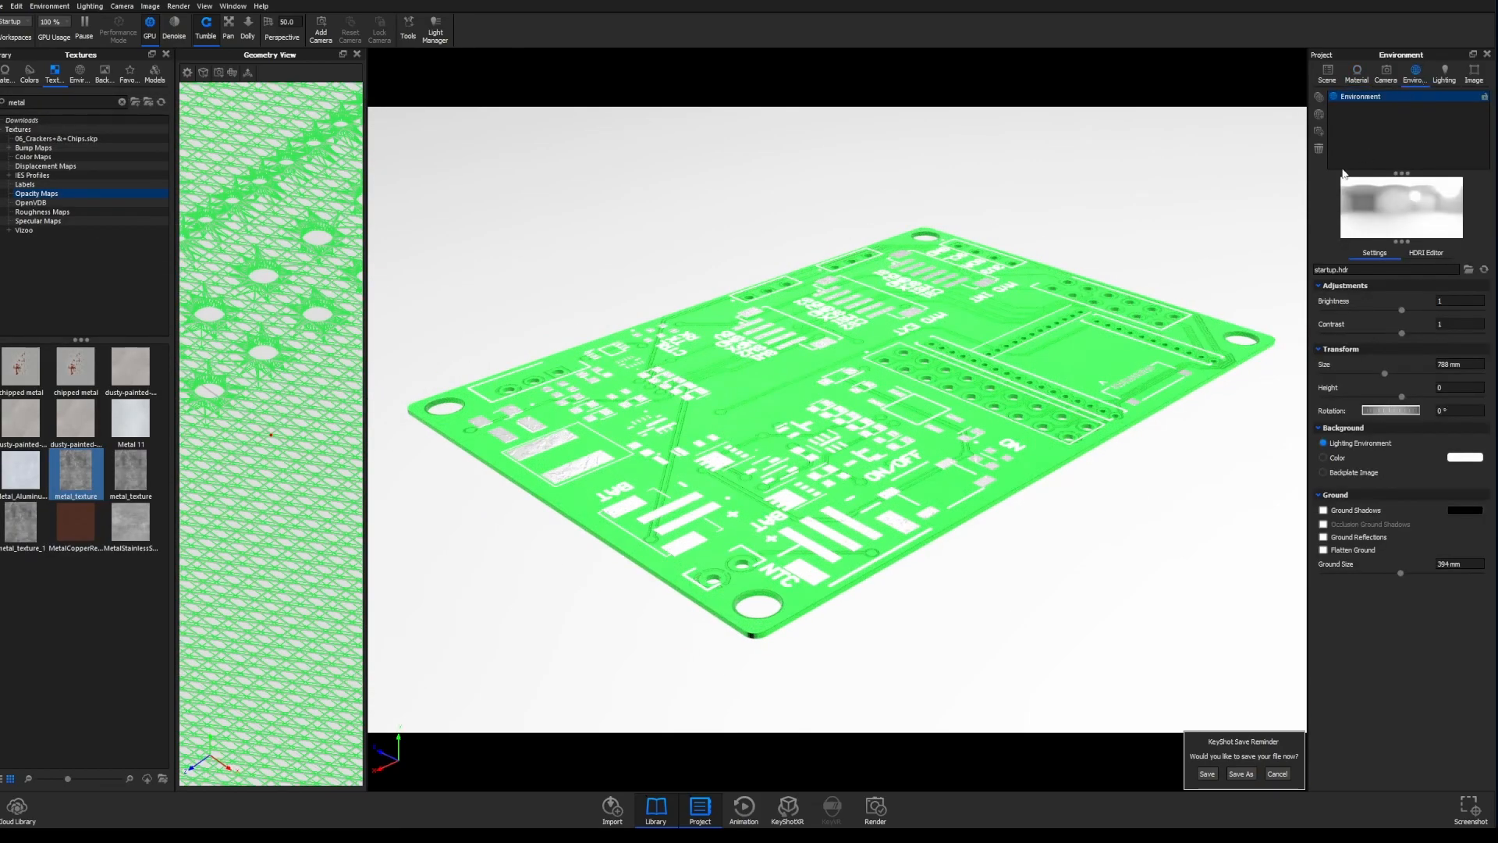
pyautogui.click(81, 73)
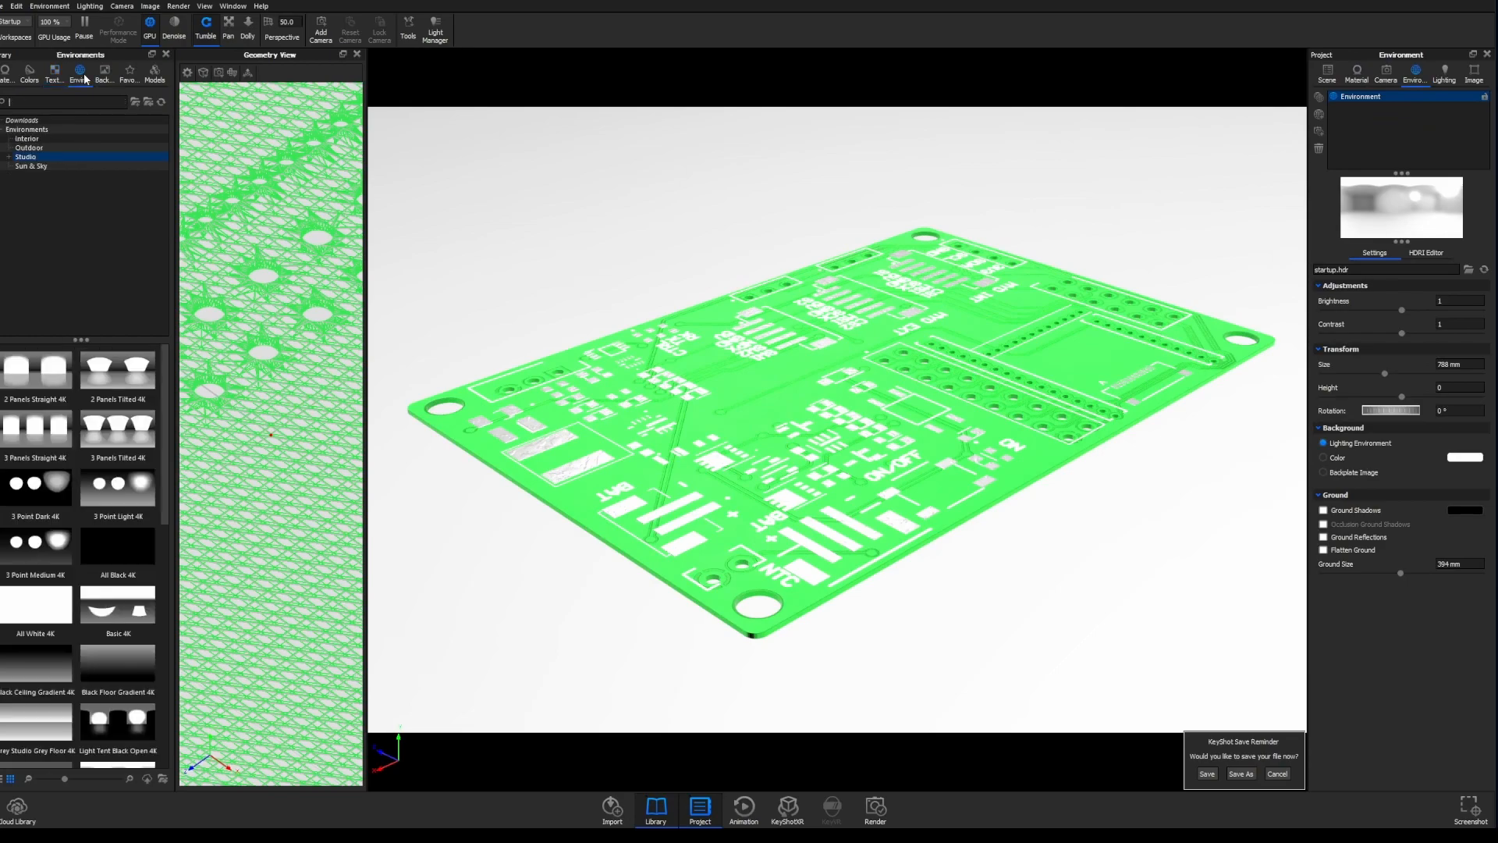
pyautogui.scroll(-4, 94, 546)
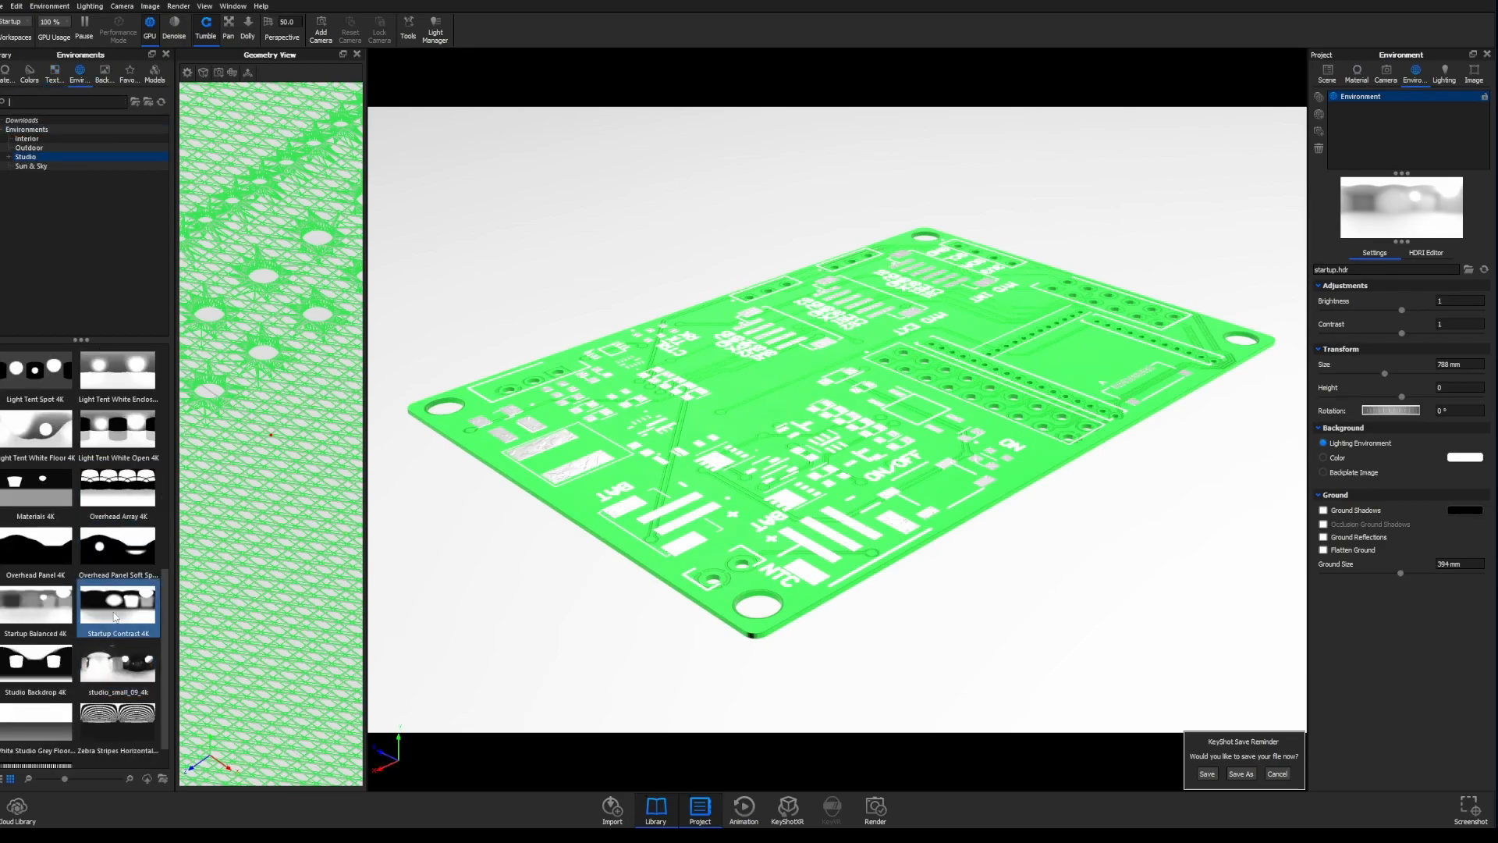
pyautogui.moveTo(127, 671)
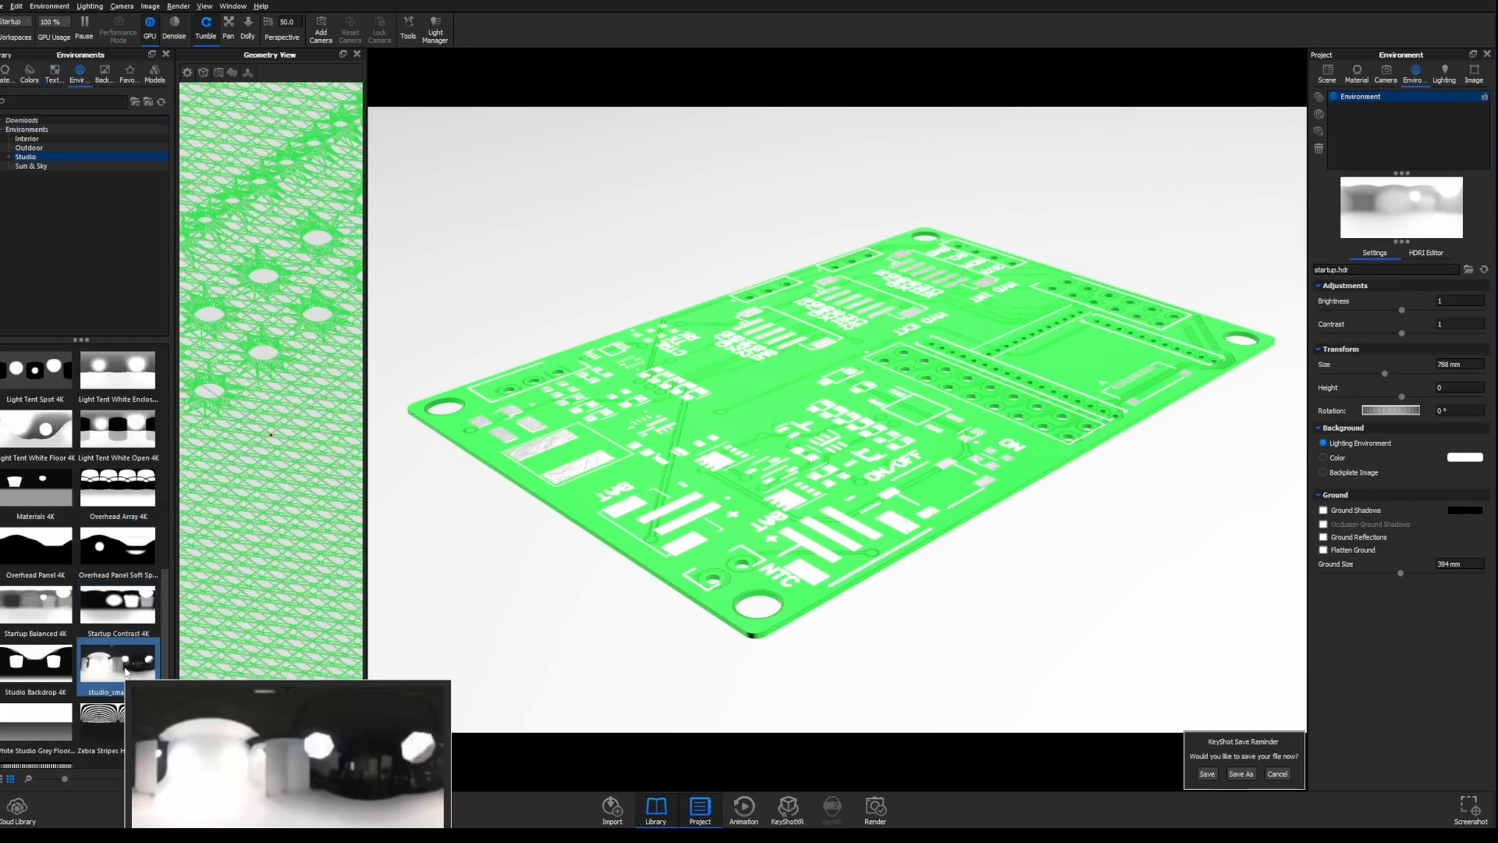
pyautogui.moveTo(116, 667); pyautogui.dragTo(605, 260)
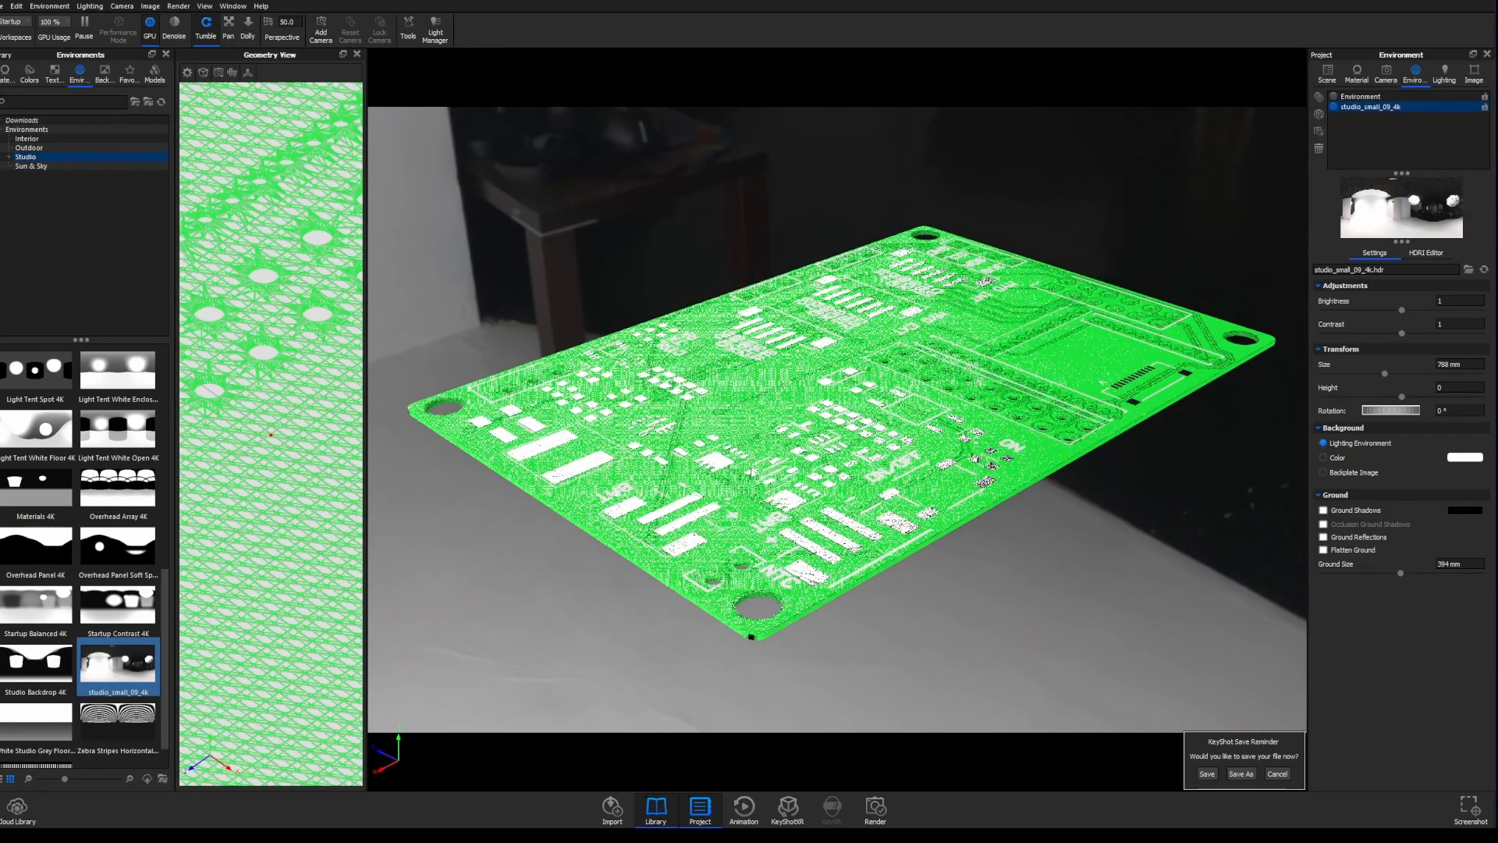
# - Examine the board's pads, traces and surface reflections from several angles and distances under the new studio lighting
pyautogui.moveTo(774, 421)
pyautogui.mouseDown()
pyautogui.moveTo(839, 445)
pyautogui.moveTo(796, 425)
pyautogui.mouseUp()
pyautogui.scroll(2, 812, 390)
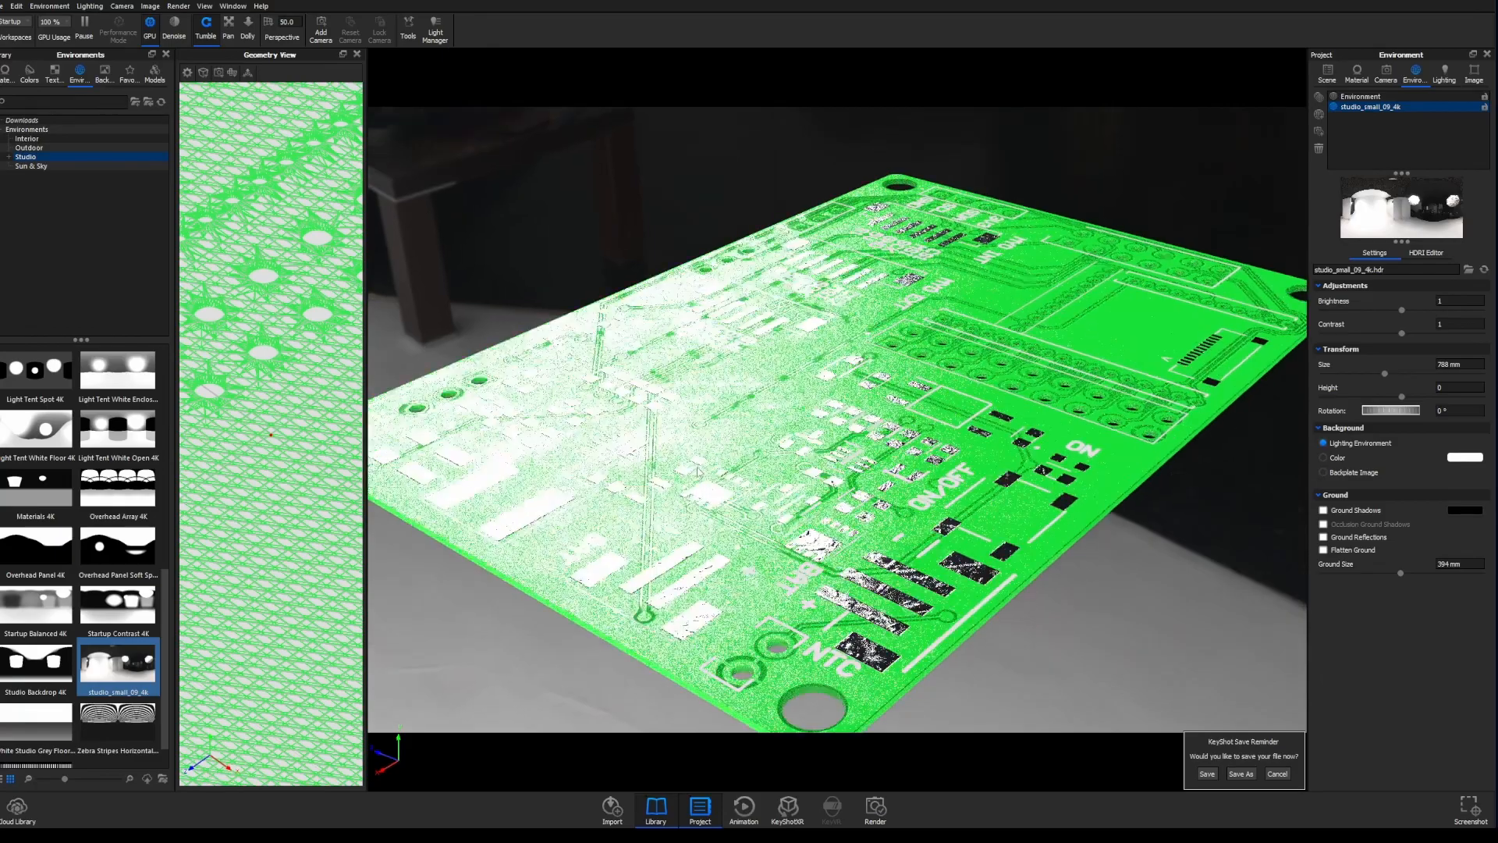
pyautogui.moveTo(865, 336); pyautogui.dragTo(866, 280)
pyautogui.moveTo(840, 337)
pyautogui.mouseDown()
pyautogui.moveTo(804, 413)
pyautogui.moveTo(780, 405)
pyautogui.moveTo(839, 356)
pyautogui.mouseUp()
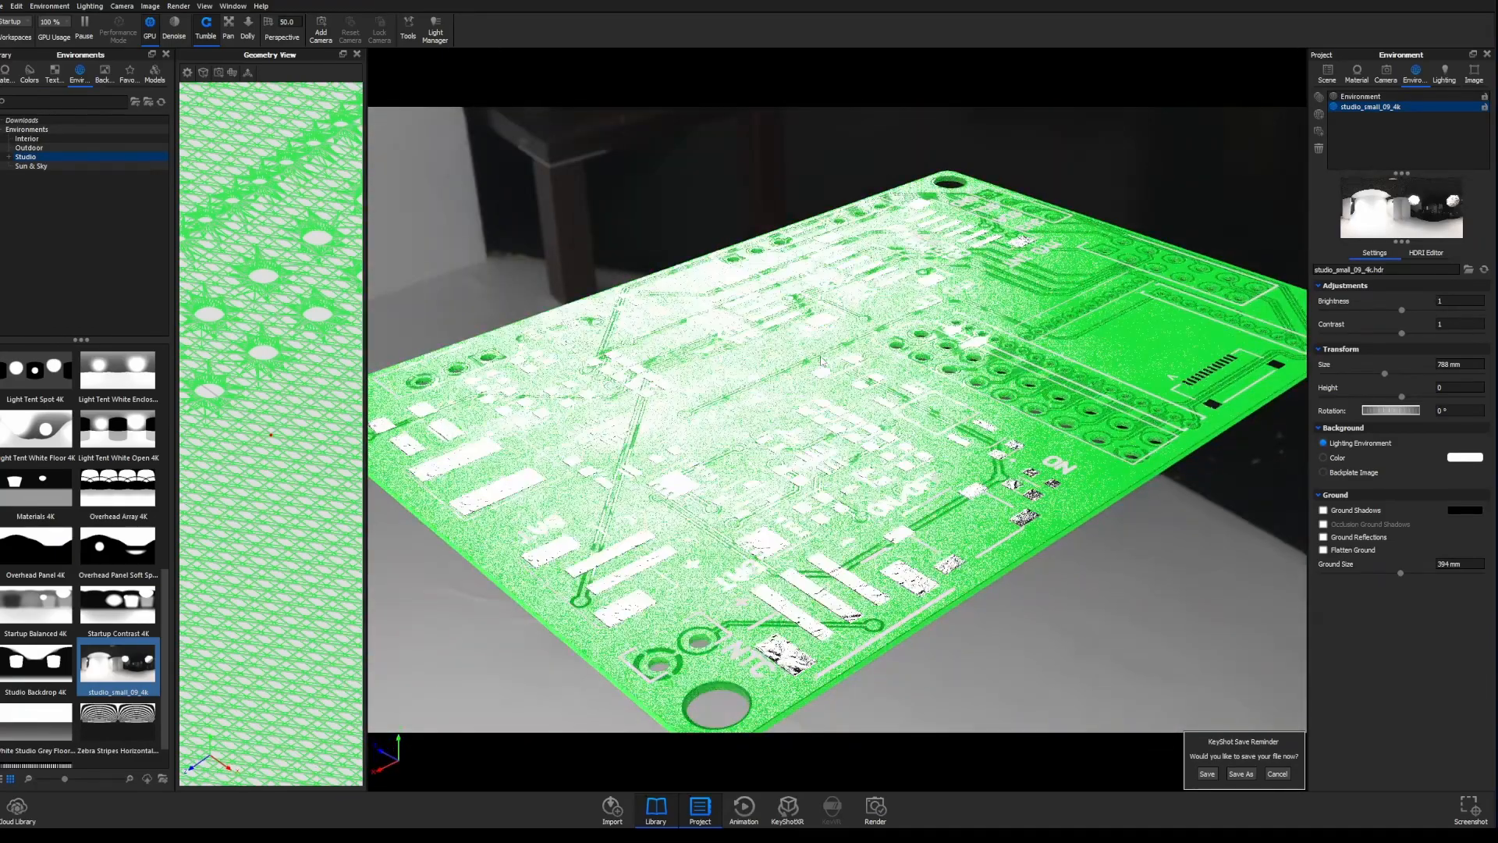
pyautogui.moveTo(844, 492); pyautogui.dragTo(793, 489)
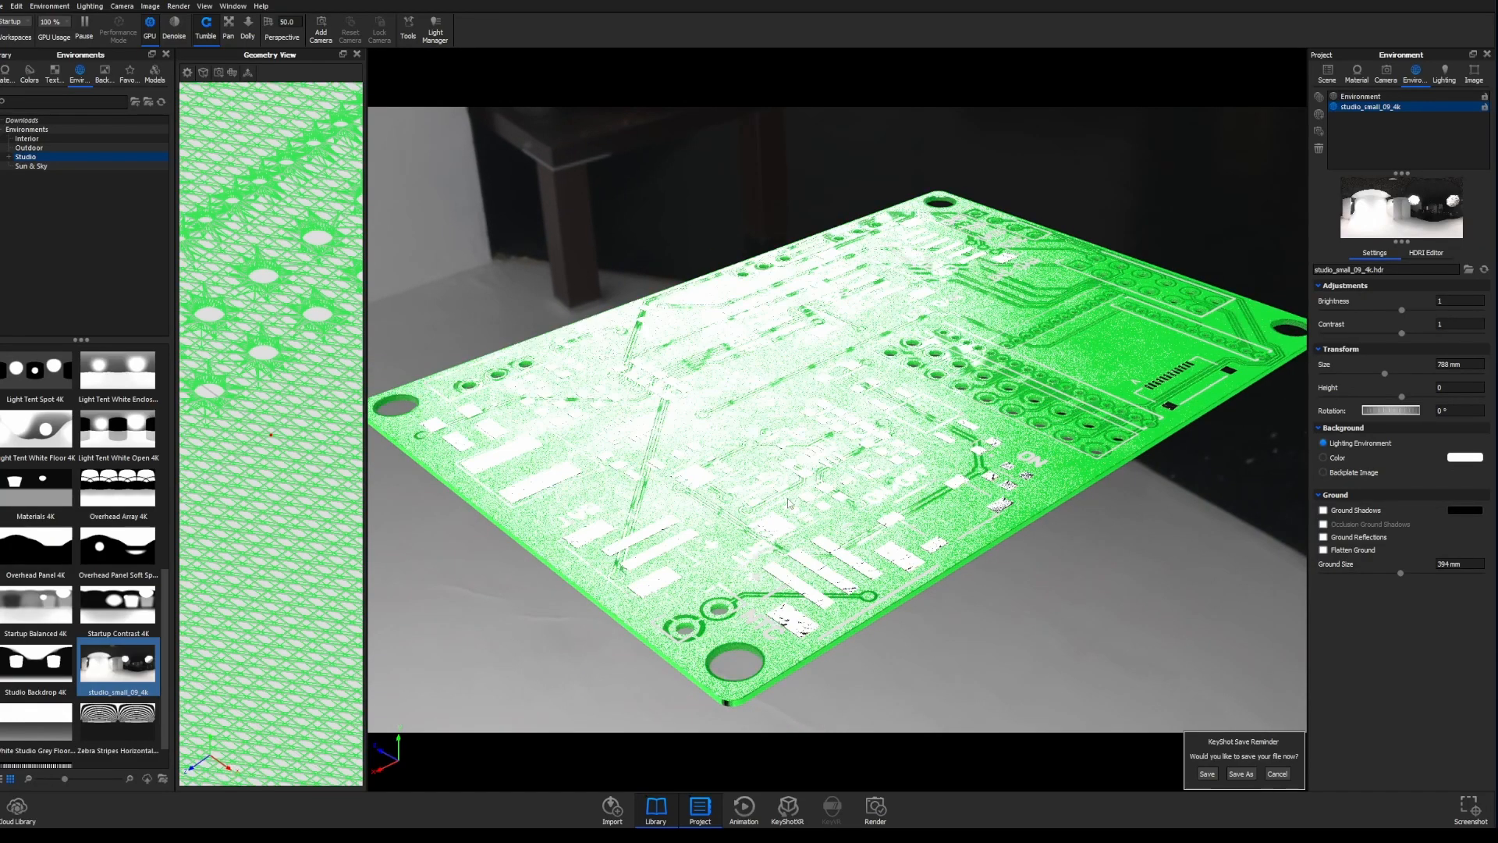
pyautogui.moveTo(644, 505); pyautogui.dragTo(674, 473)
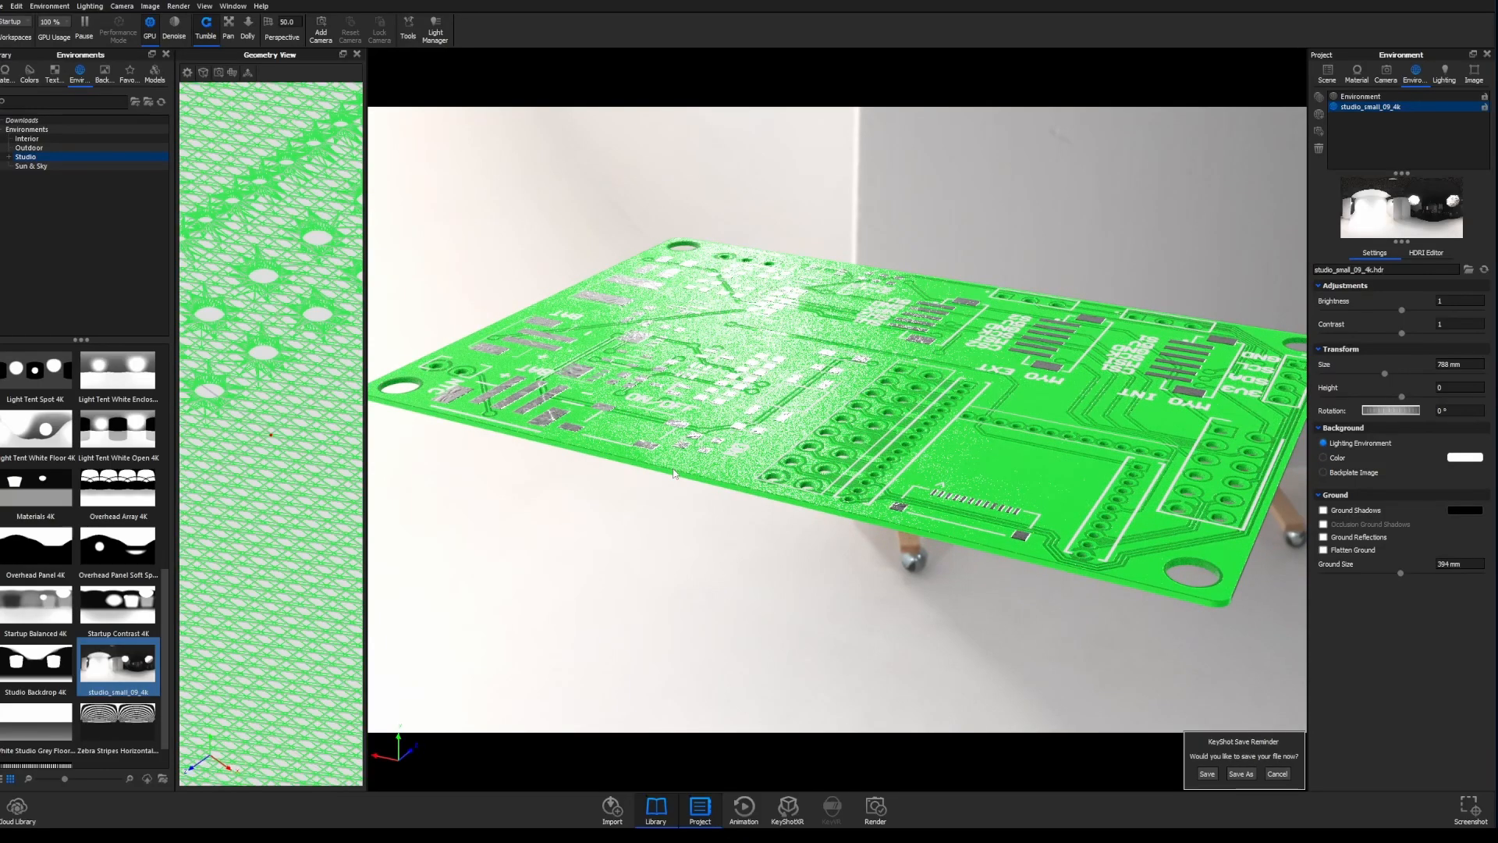
pyautogui.moveTo(767, 480); pyautogui.dragTo(1103, 484)
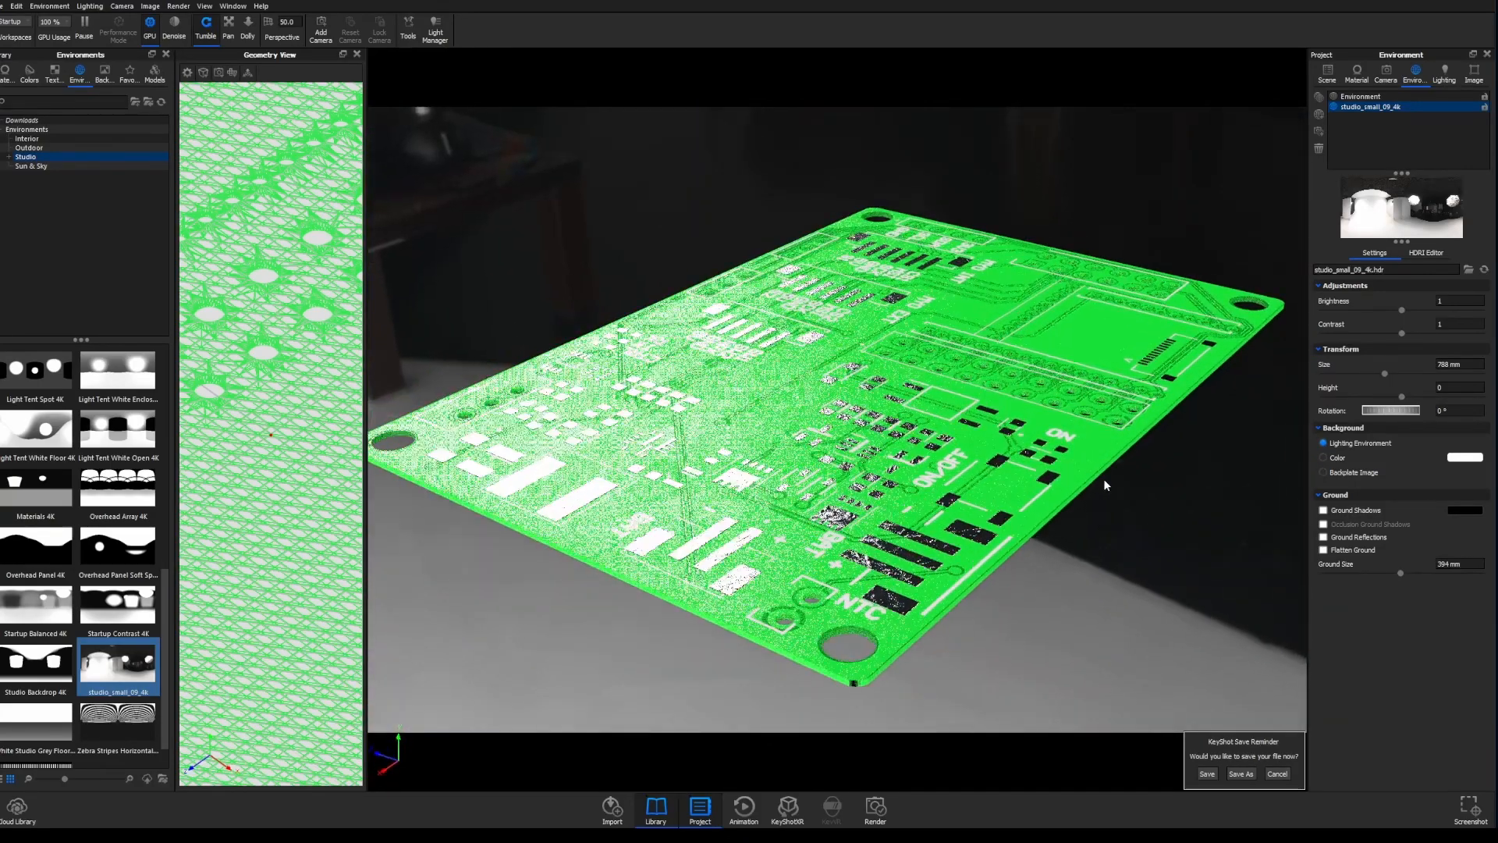
pyautogui.scroll(-2, 980, 492)
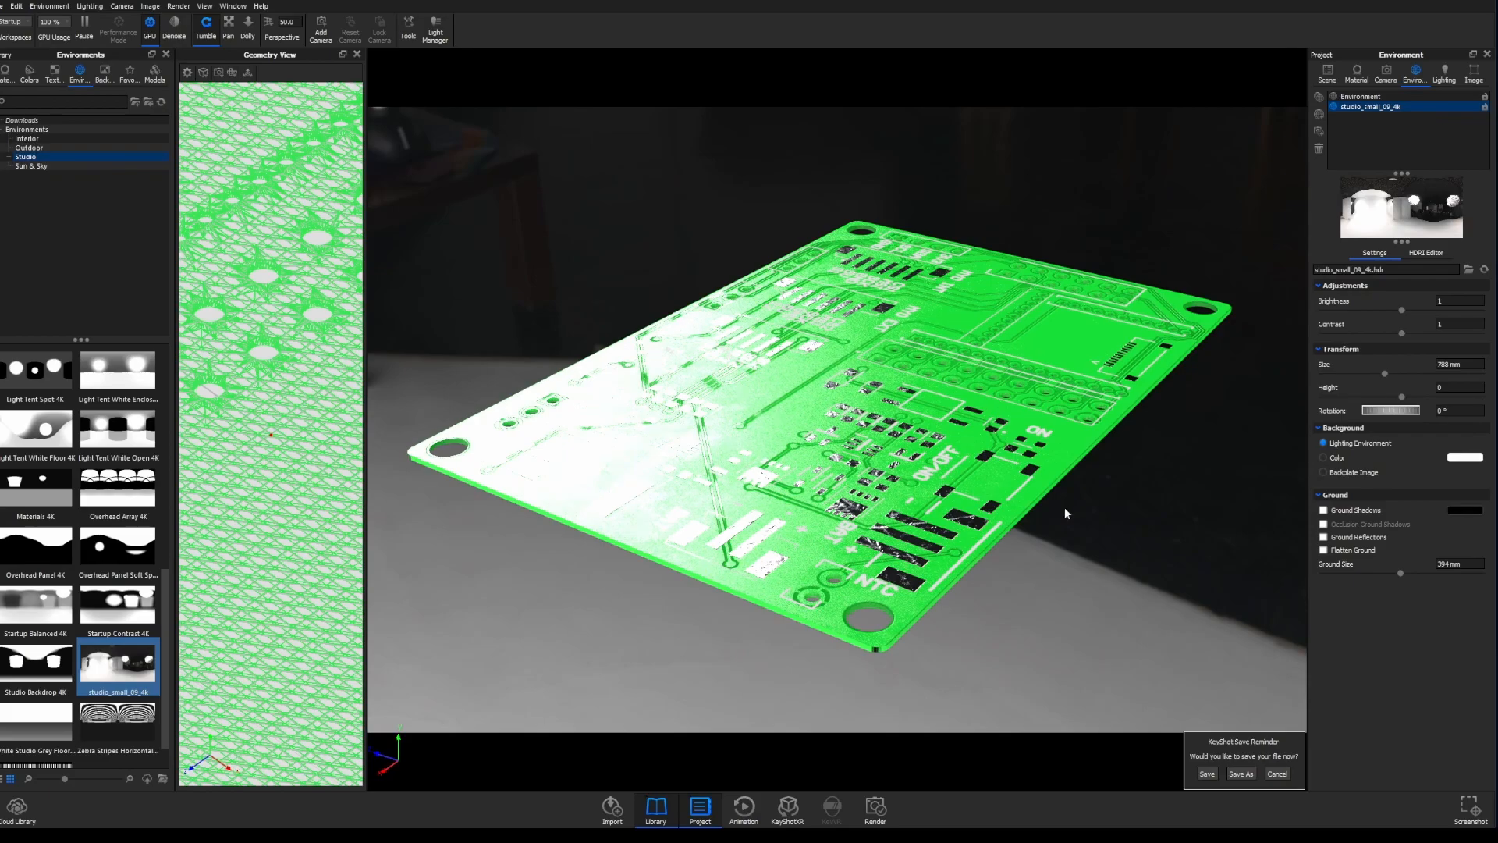
pyautogui.moveTo(1070, 573)
pyautogui.mouseDown()
pyautogui.moveTo(836, 559)
pyautogui.moveTo(726, 575)
pyautogui.moveTo(1047, 587)
pyautogui.mouseUp()
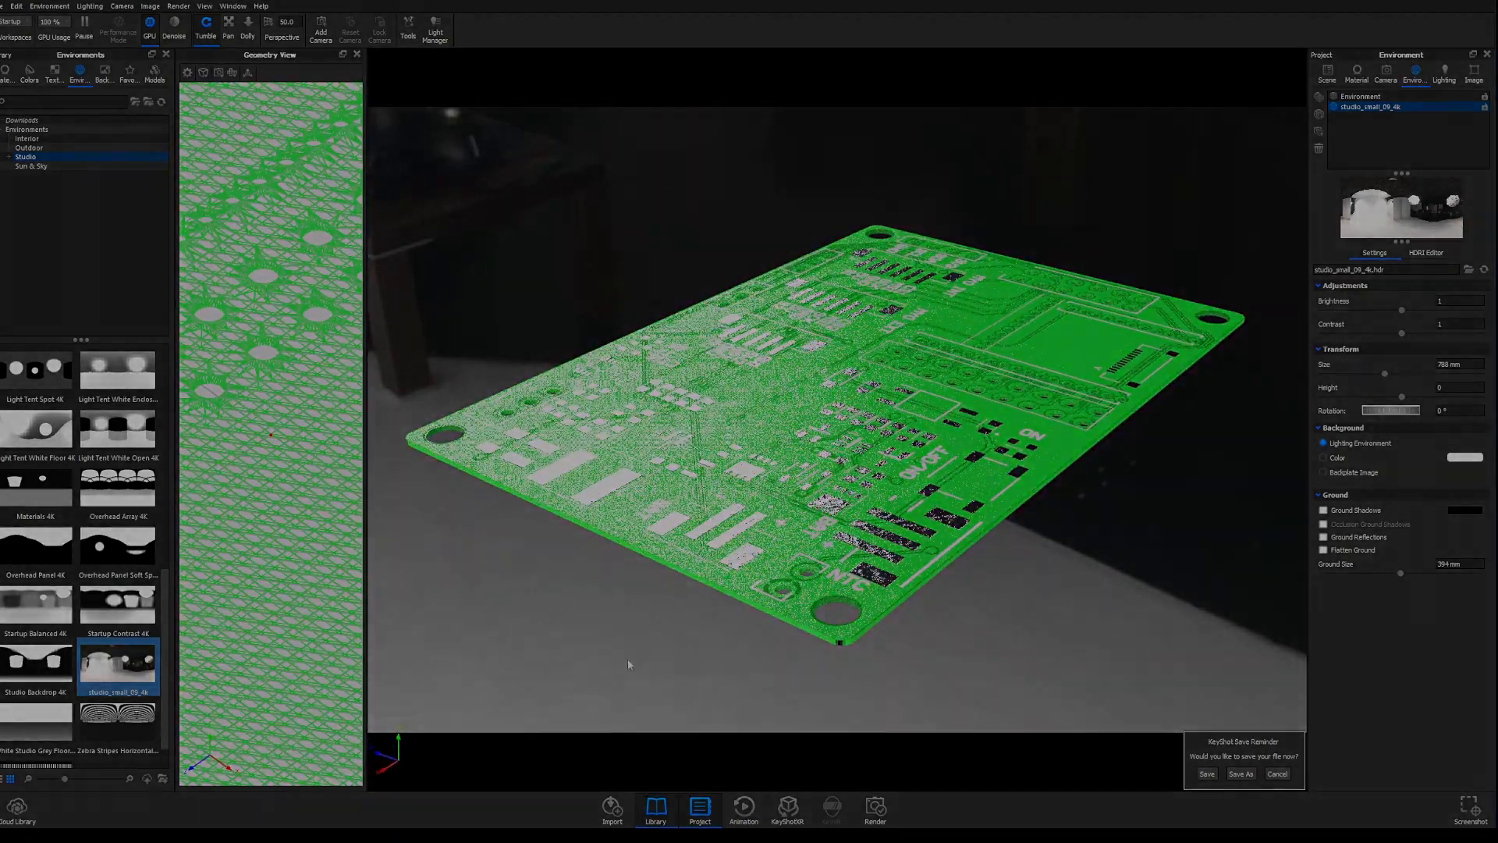